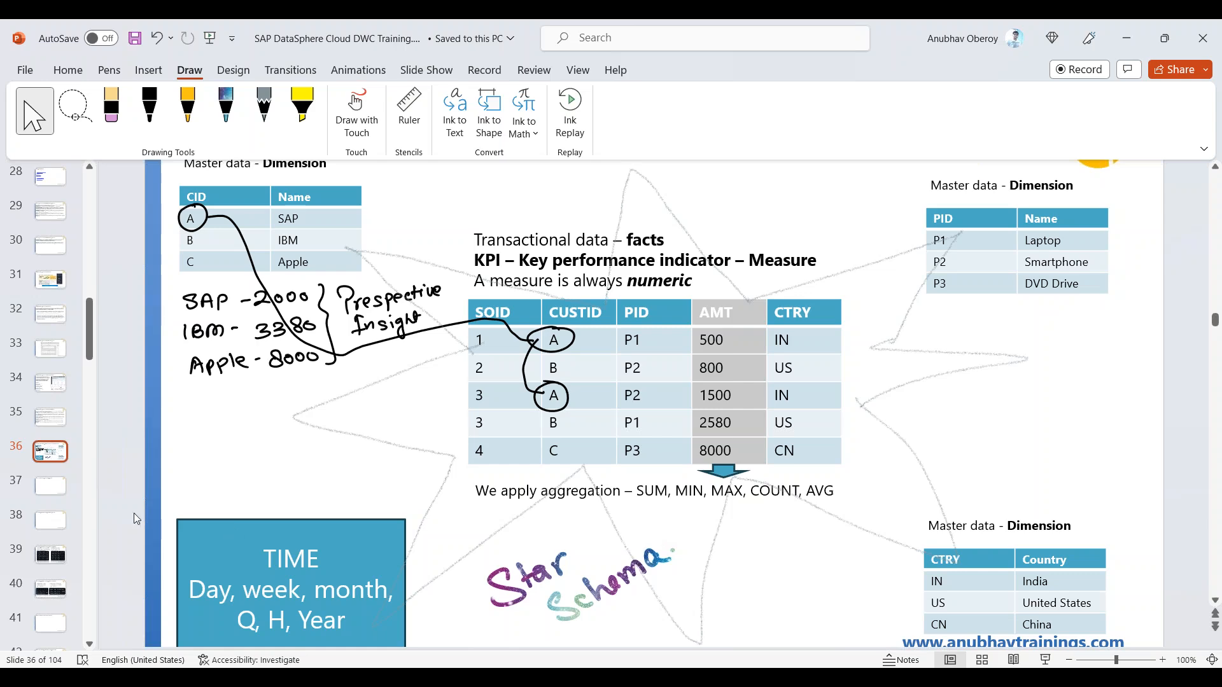
Step: Look over the slides on semantic usage and on dimensions and measures
{"action": "left_click", "coordinate": [51, 486]}
{"action": "scroll", "coordinate": [433, 488], "scroll_direction": "up", "scroll_amount": 1}
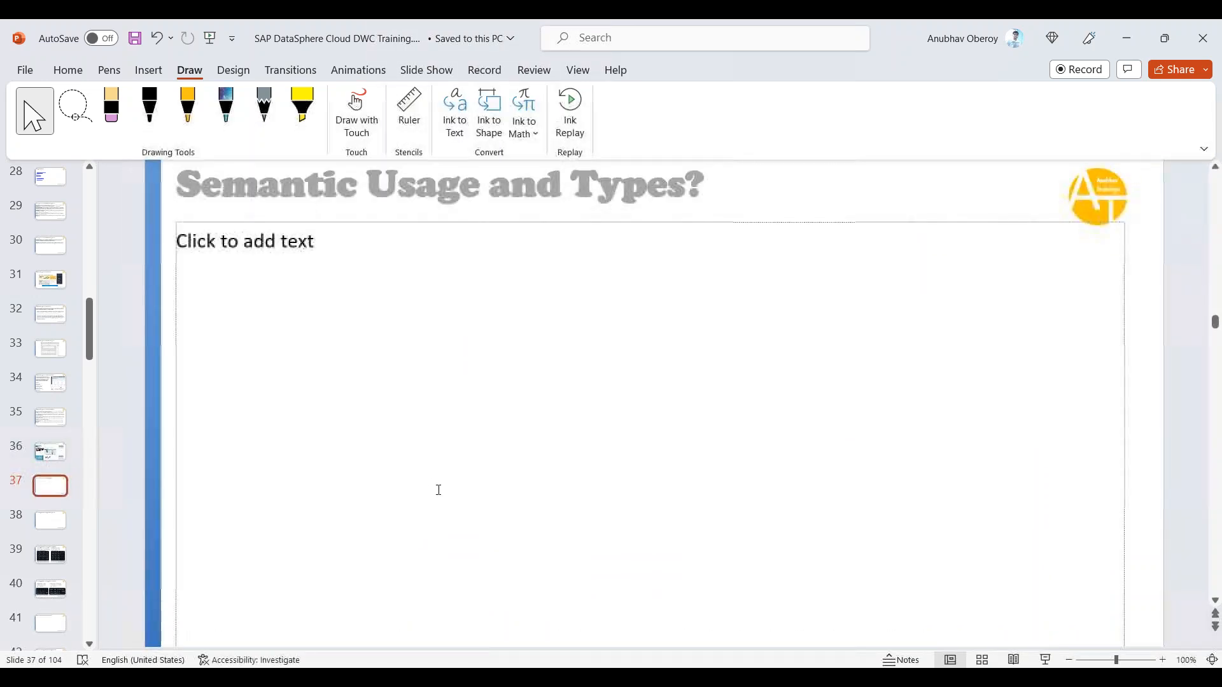
{"action": "scroll", "coordinate": [442, 489], "scroll_direction": "down", "scroll_amount": 2}
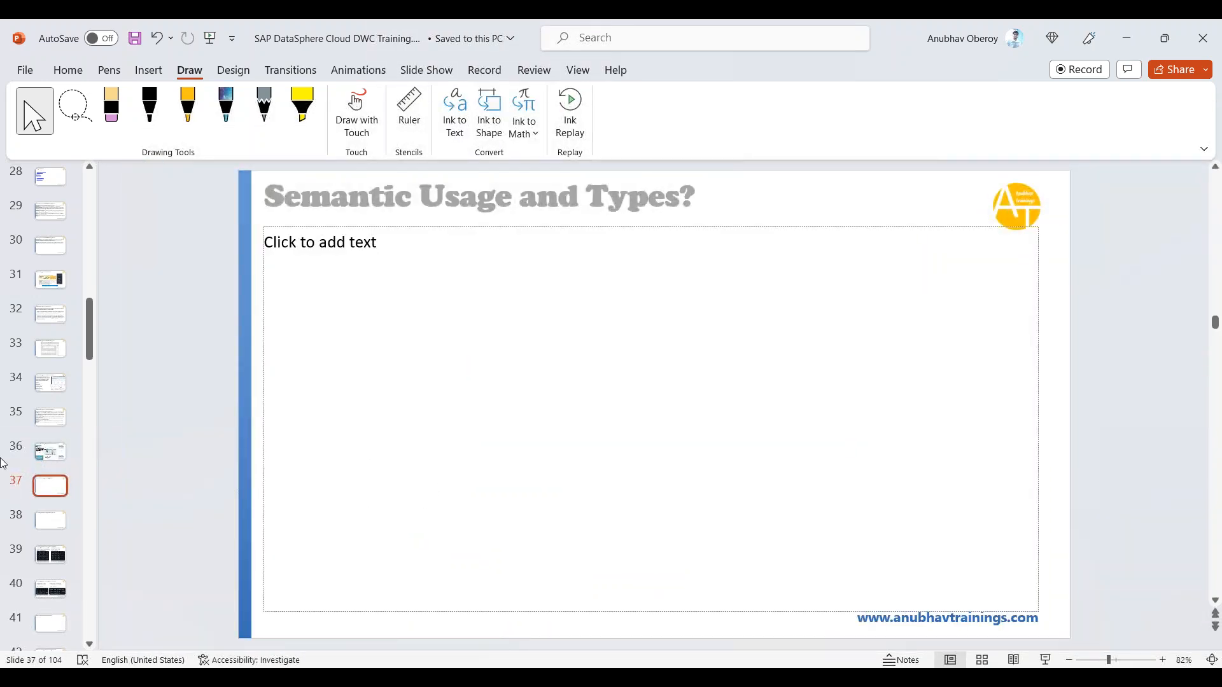
{"action": "left_click", "coordinate": [54, 457]}
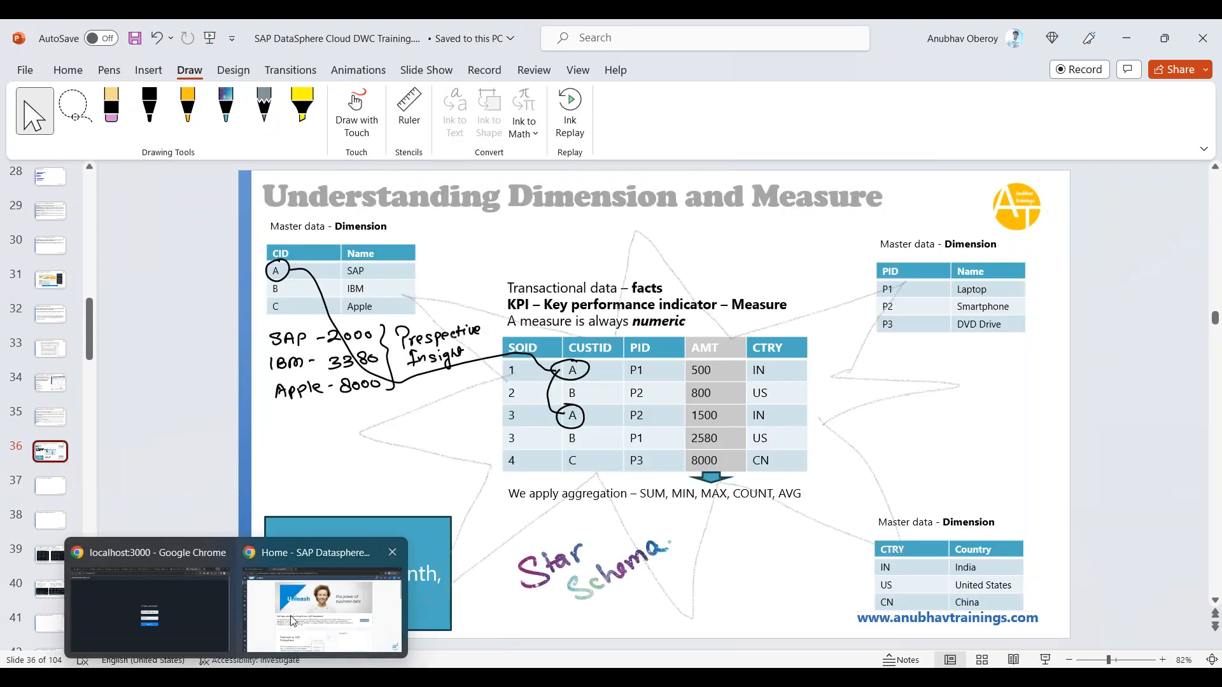
Step: Switch to SAP Datasphere in the browser and open the Data Builder for the training space
{"action": "left_click", "coordinate": [327, 614]}
{"action": "left_click", "coordinate": [17, 99]}
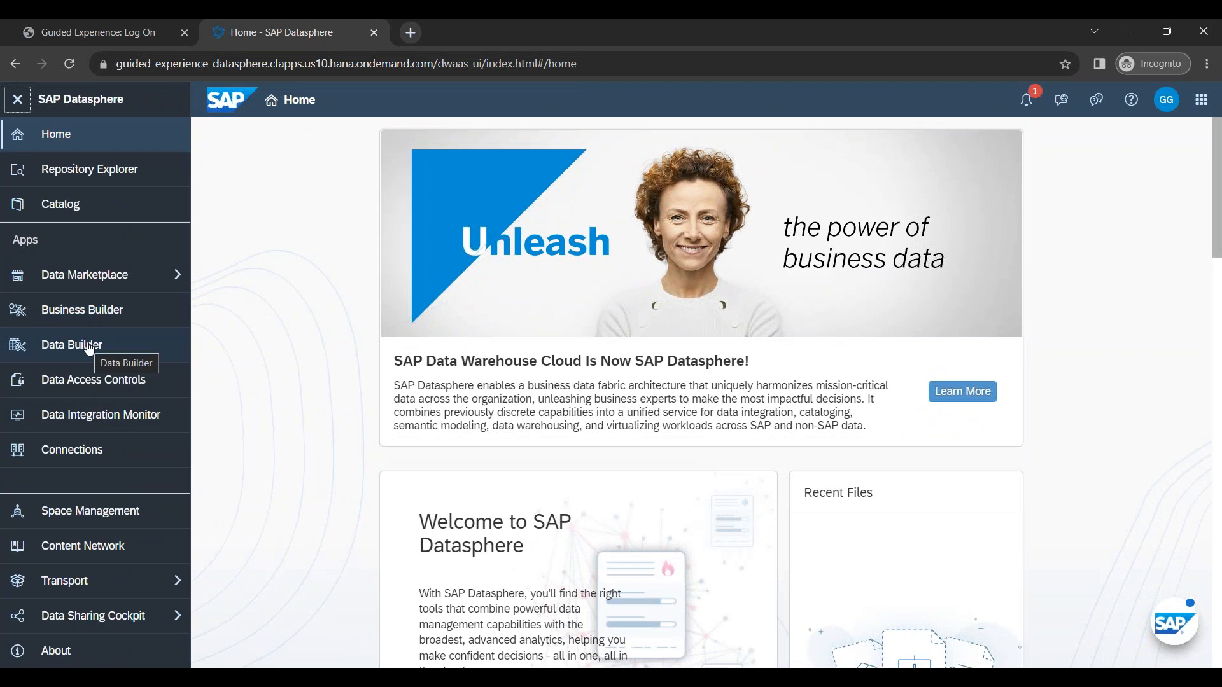
{"action": "left_click", "coordinate": [90, 346]}
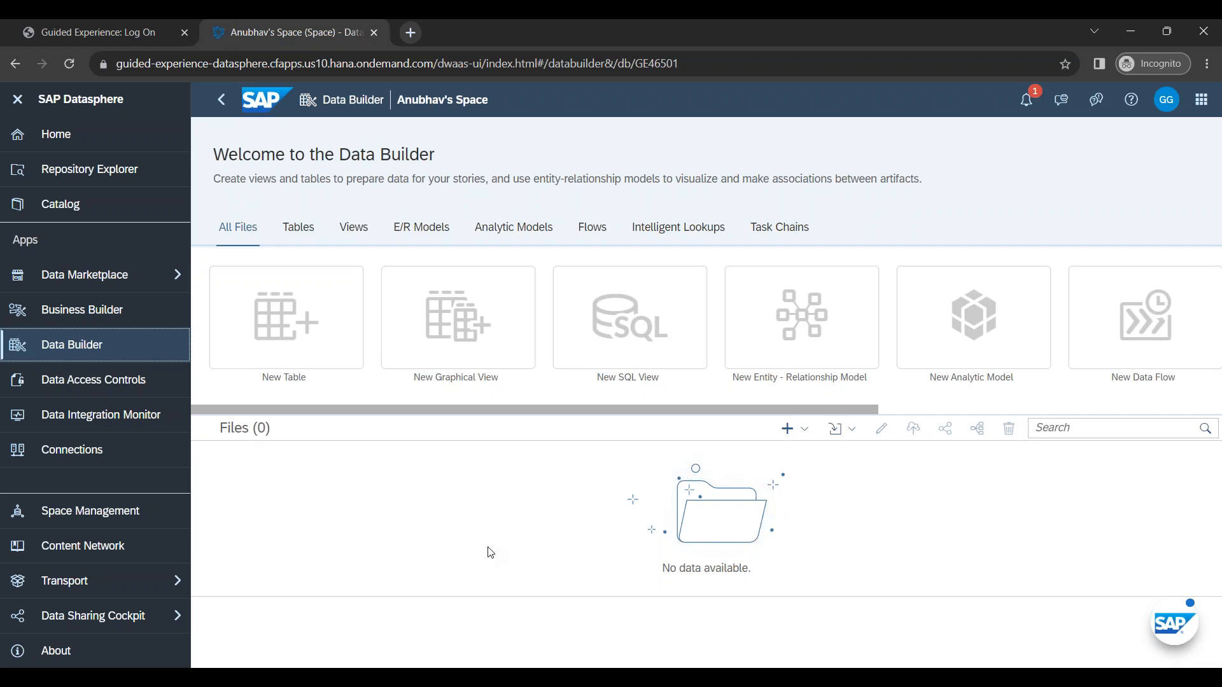
Step: Import the CSV file SalesOrders.csv from the data kits folder inside DataSphere and upload it
{"action": "left_click", "coordinate": [850, 441]}
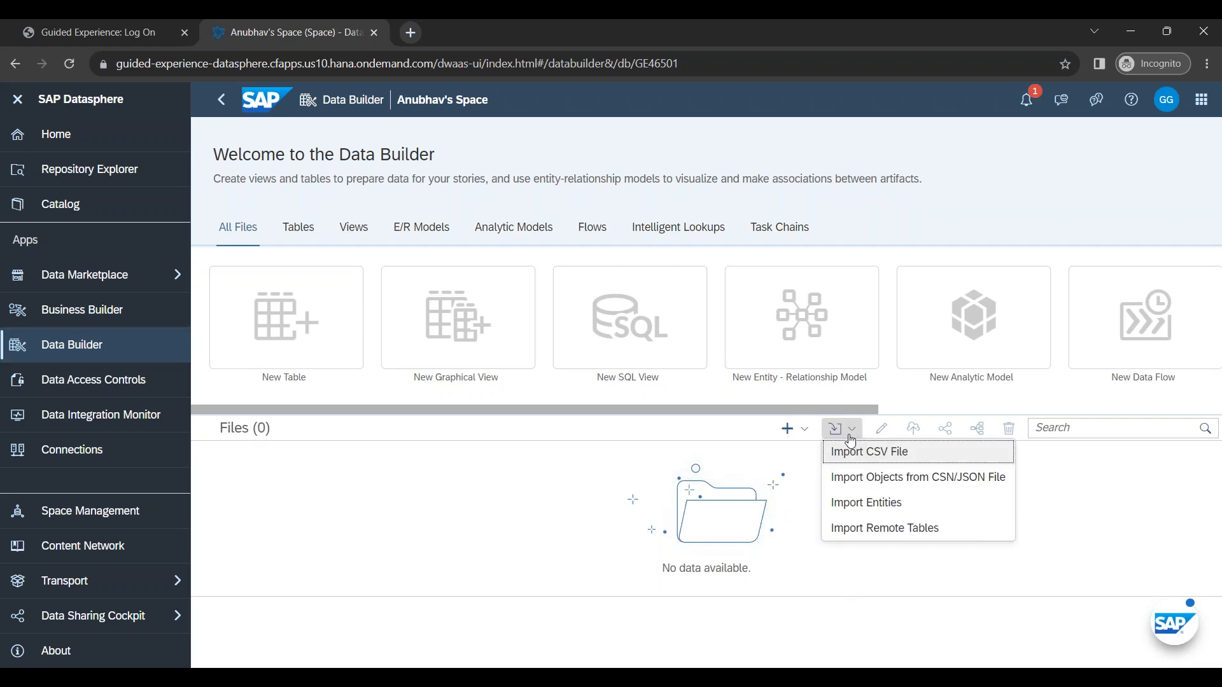
{"action": "left_click", "coordinate": [863, 464]}
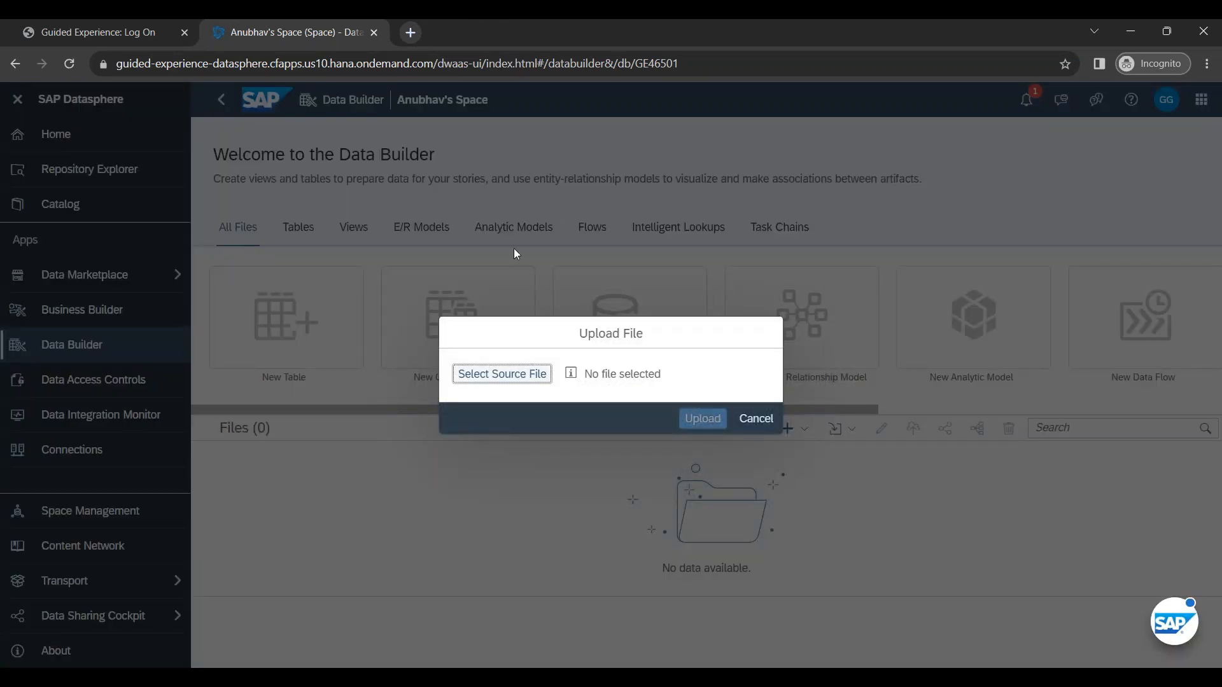
{"action": "left_click", "coordinate": [507, 378]}
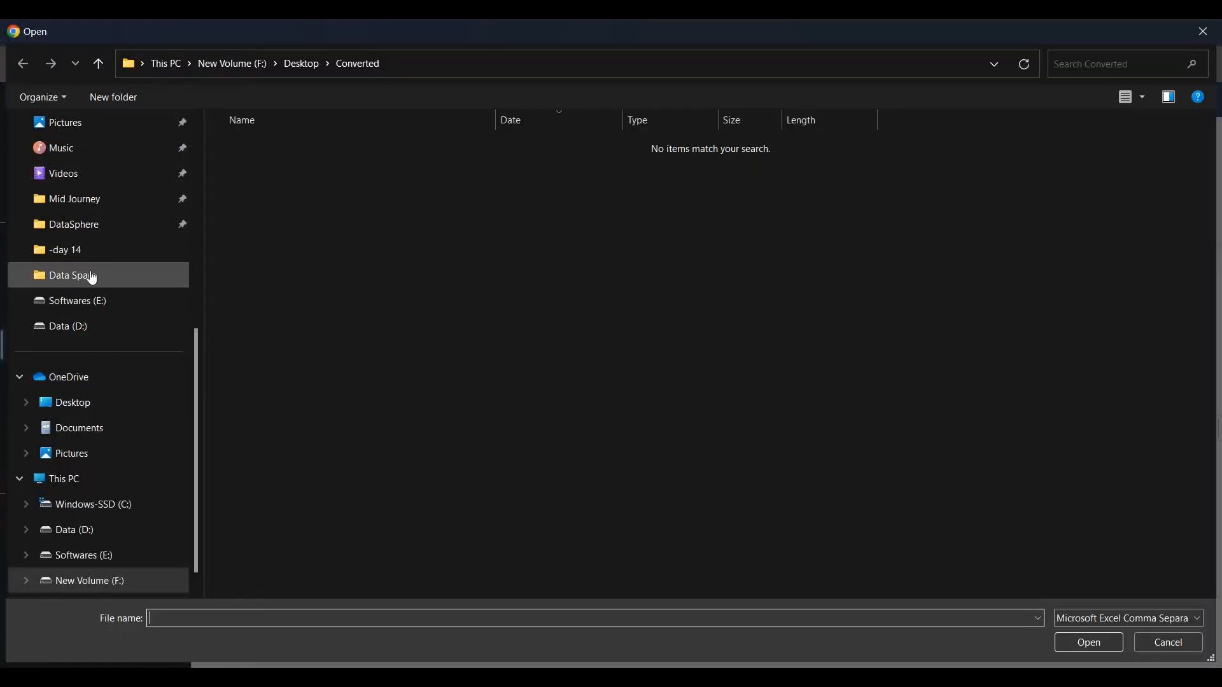
{"action": "left_click", "coordinate": [91, 278]}
{"action": "left_click", "coordinate": [98, 226]}
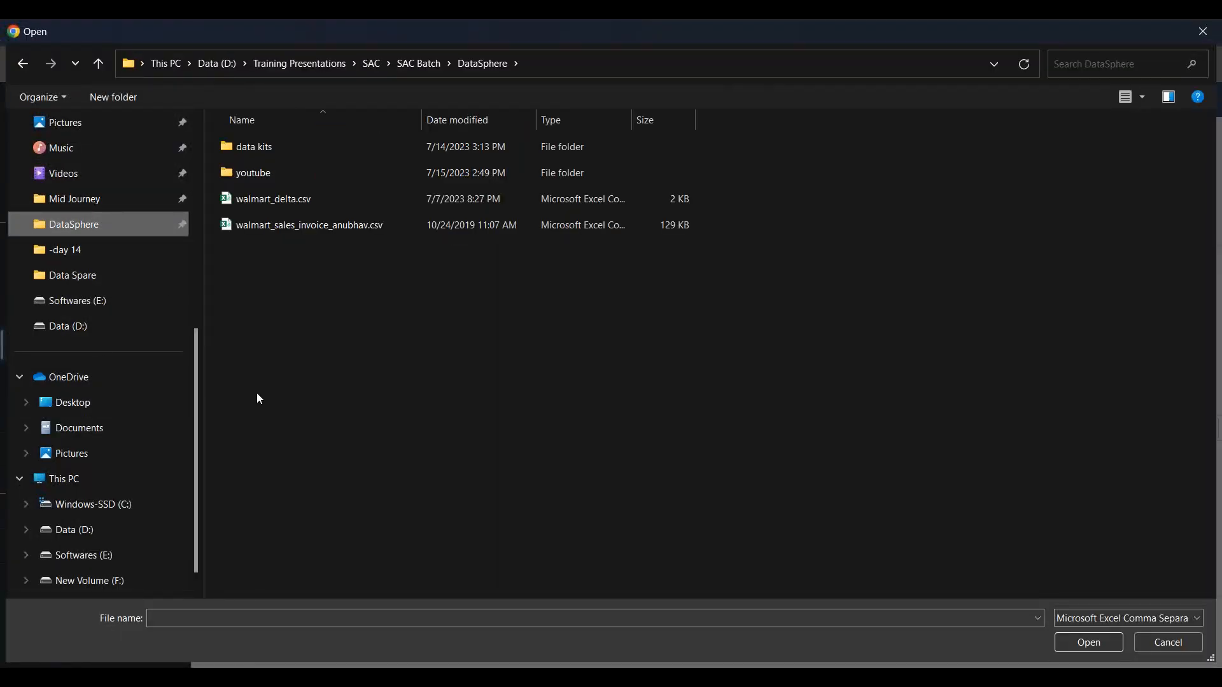
{"action": "left_click", "coordinate": [267, 150]}
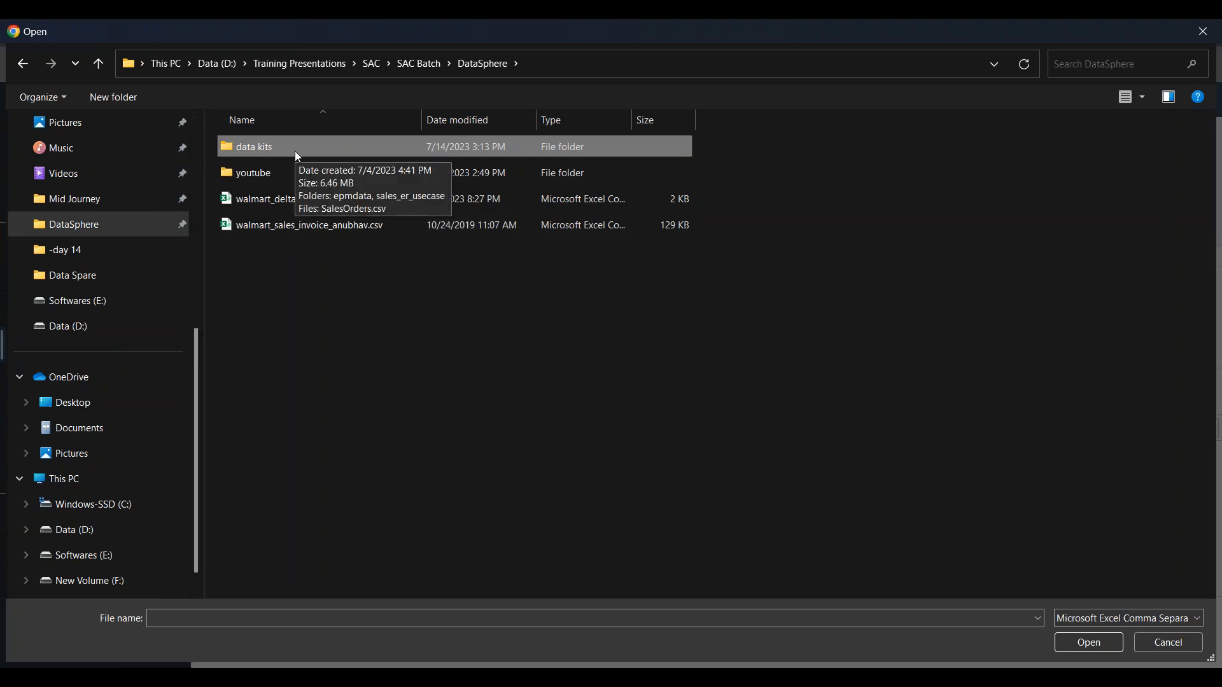
{"action": "double_click", "coordinate": [280, 147]}
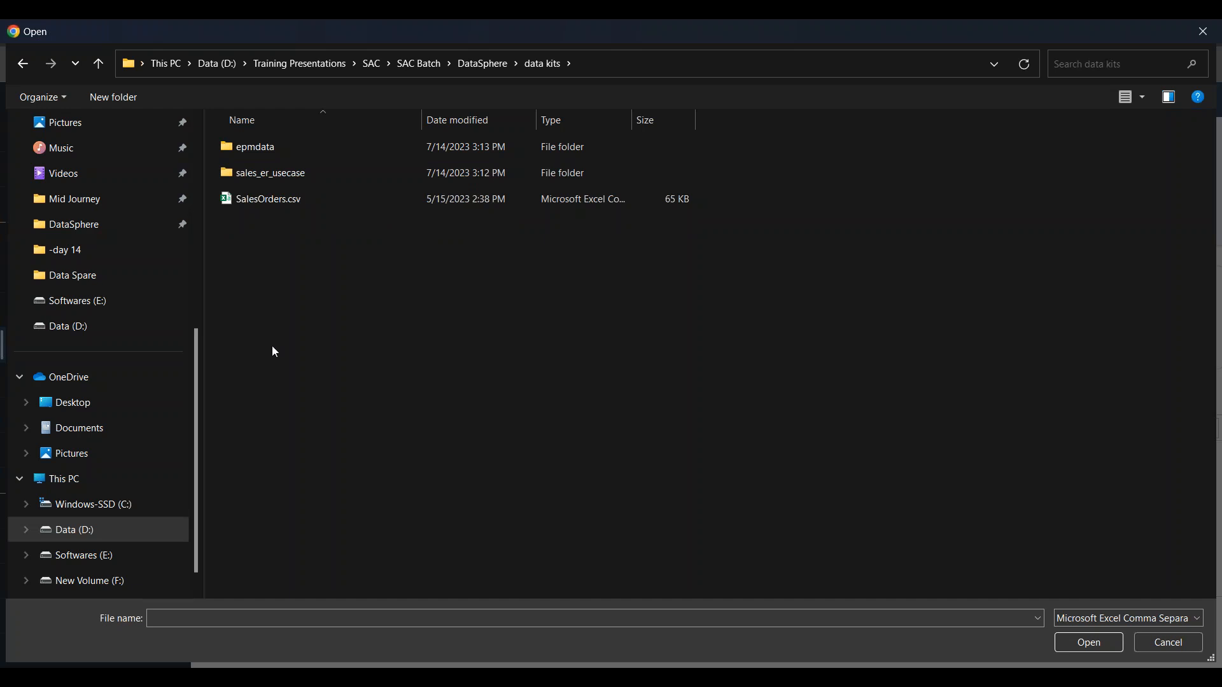
{"action": "left_click", "coordinate": [262, 202]}
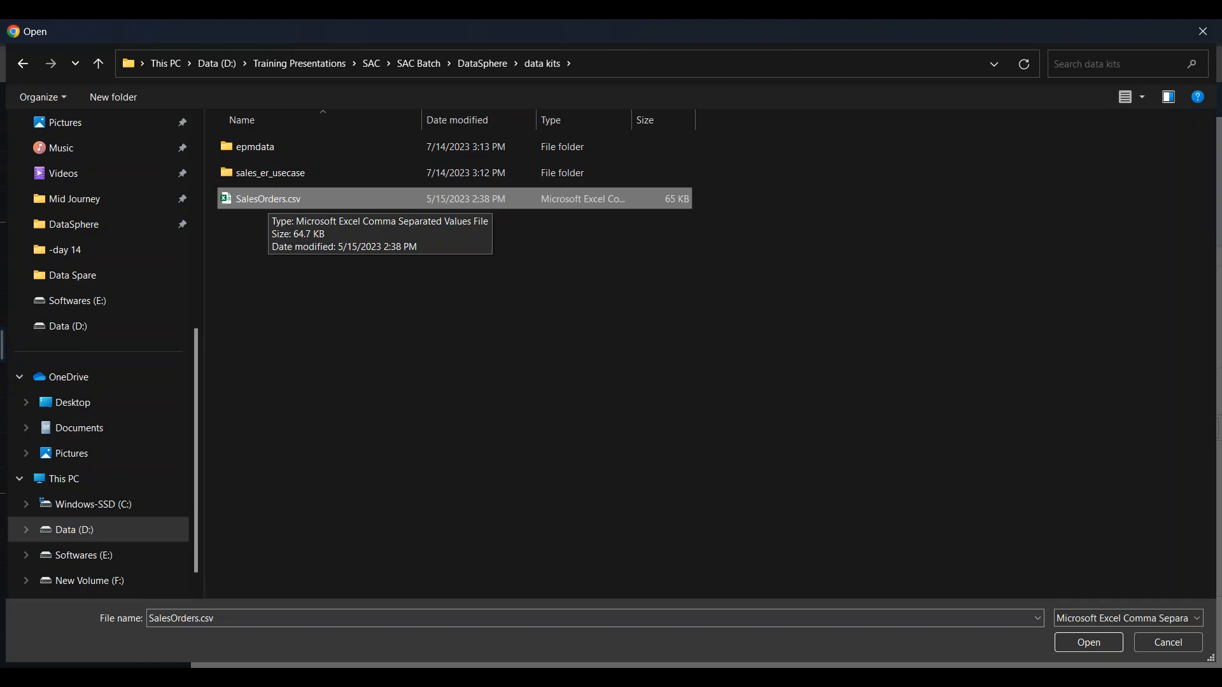
{"action": "key", "text": "Return"}
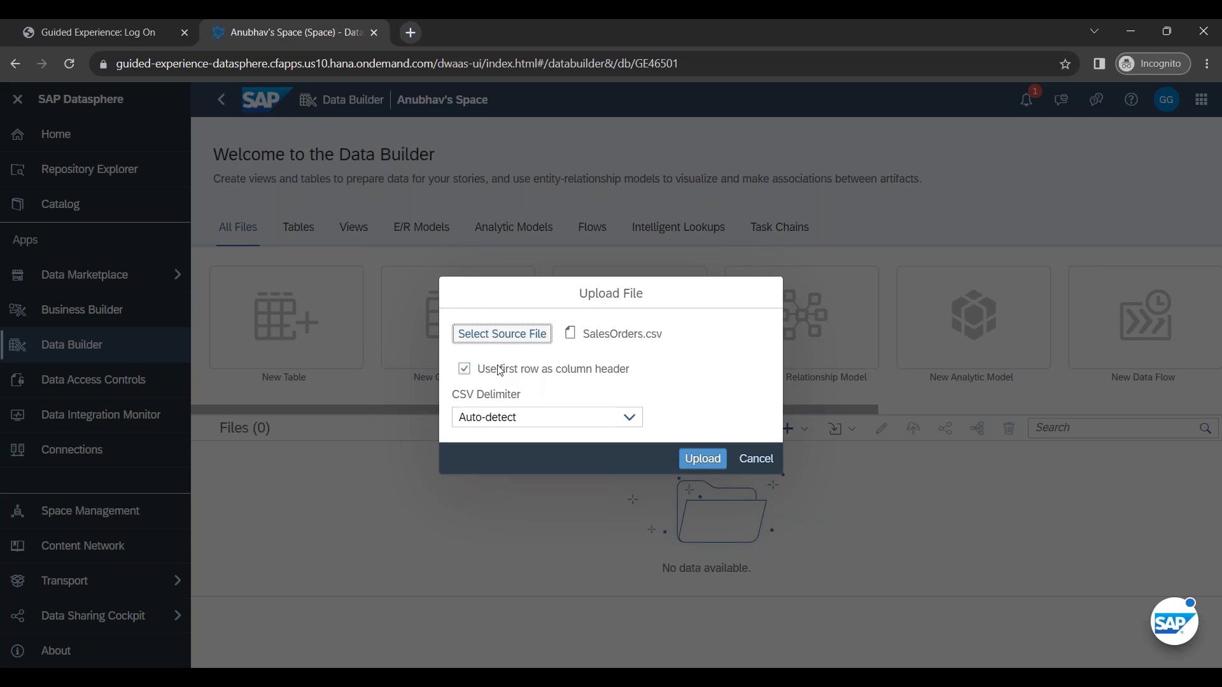
{"action": "left_click", "coordinate": [704, 459]}
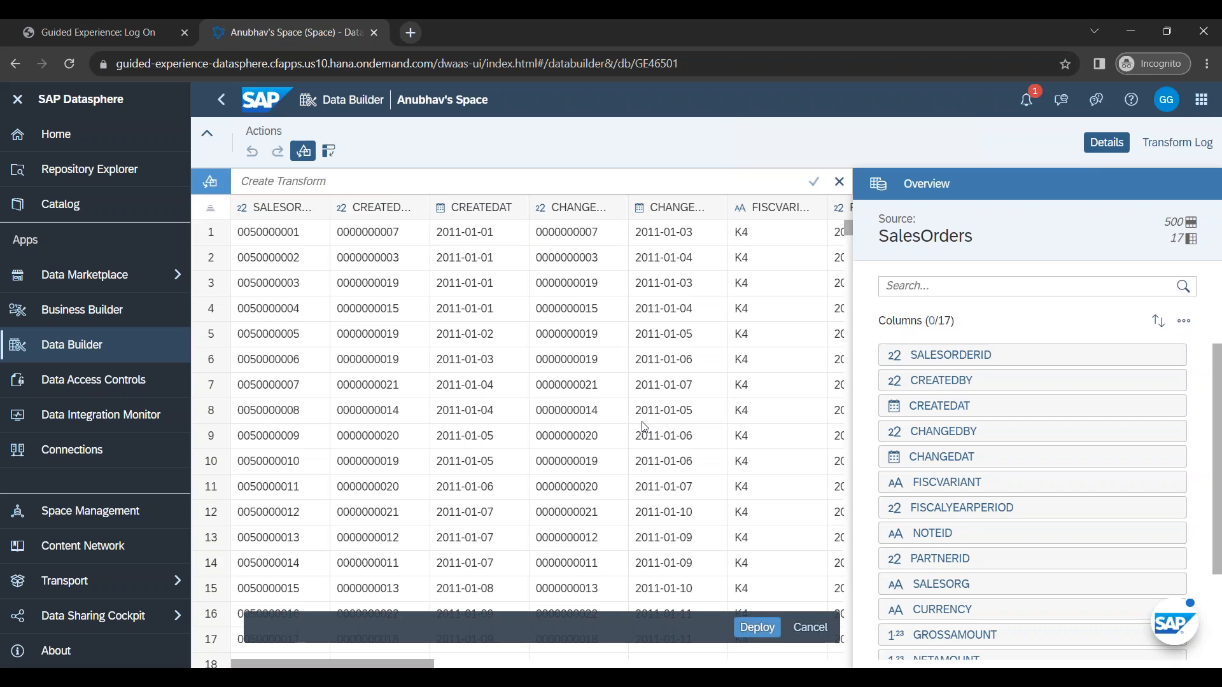
Step: Collapse the side navigation and check which transforms are offered for the SALESORDERID and CREATEDBY columns together
{"action": "left_click", "coordinate": [18, 102]}
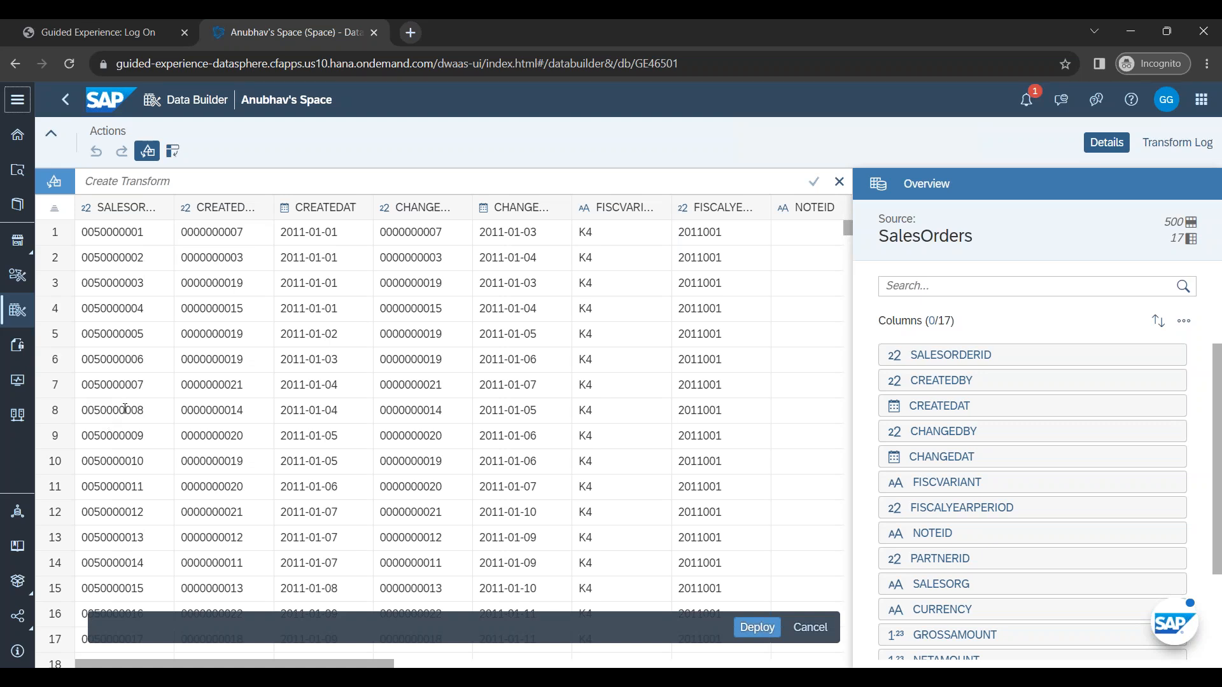
{"action": "left_click", "coordinate": [130, 211]}
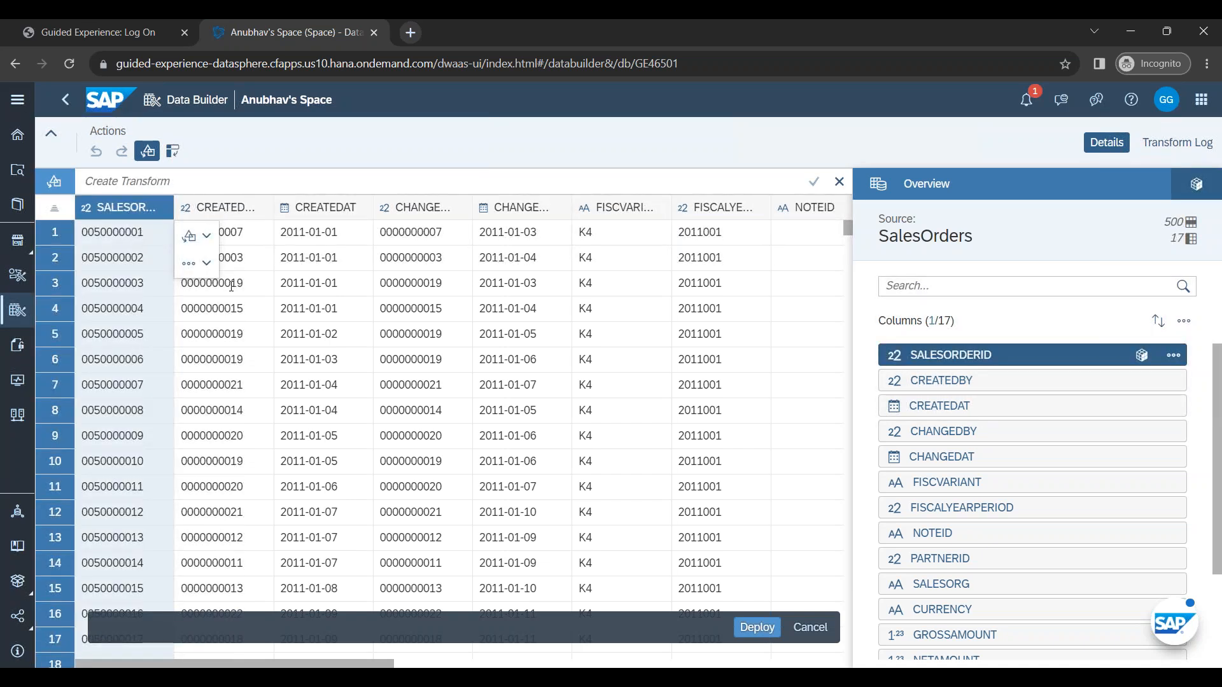
{"action": "left_click", "coordinate": [224, 217], "text": "ctrl"}
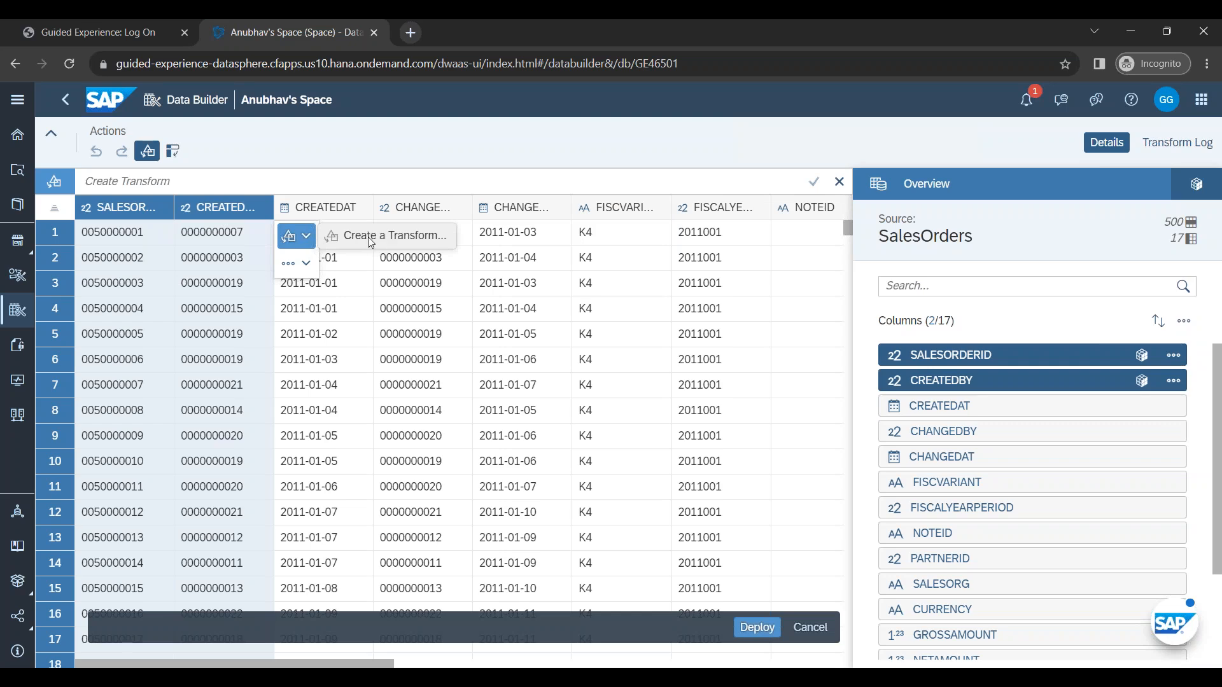
{"action": "left_click", "coordinate": [294, 263]}
{"action": "left_click", "coordinate": [389, 262]}
{"action": "left_click", "coordinate": [288, 238]}
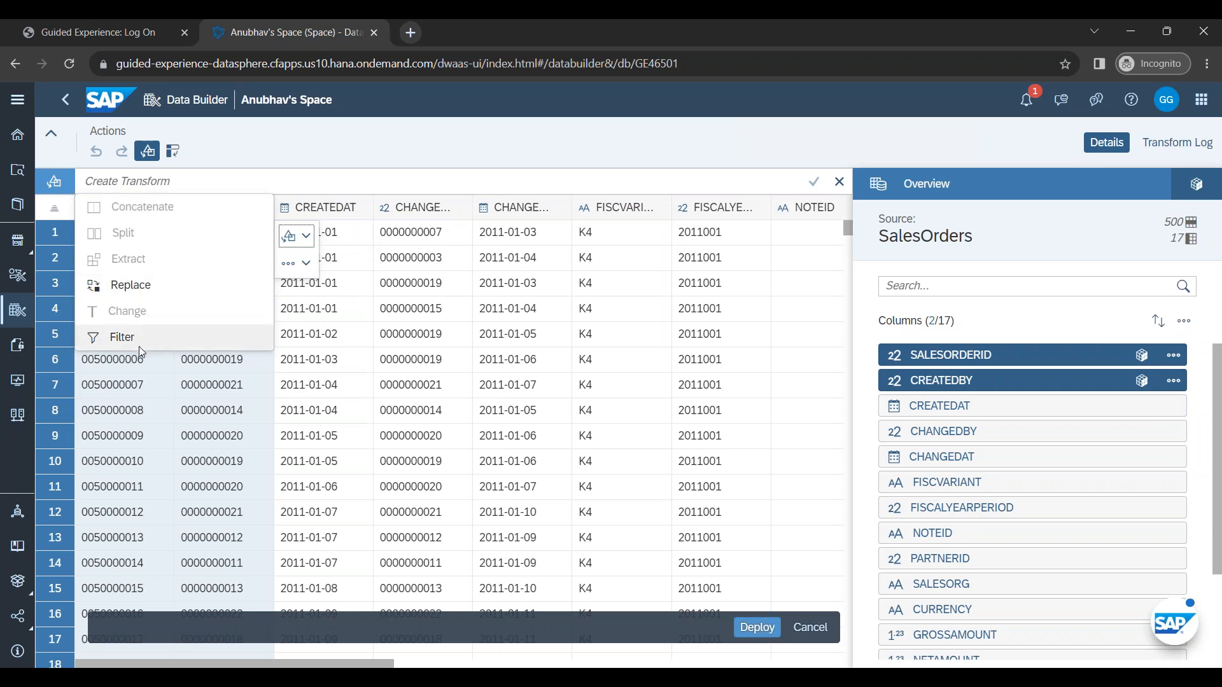
{"action": "left_click", "coordinate": [180, 436]}
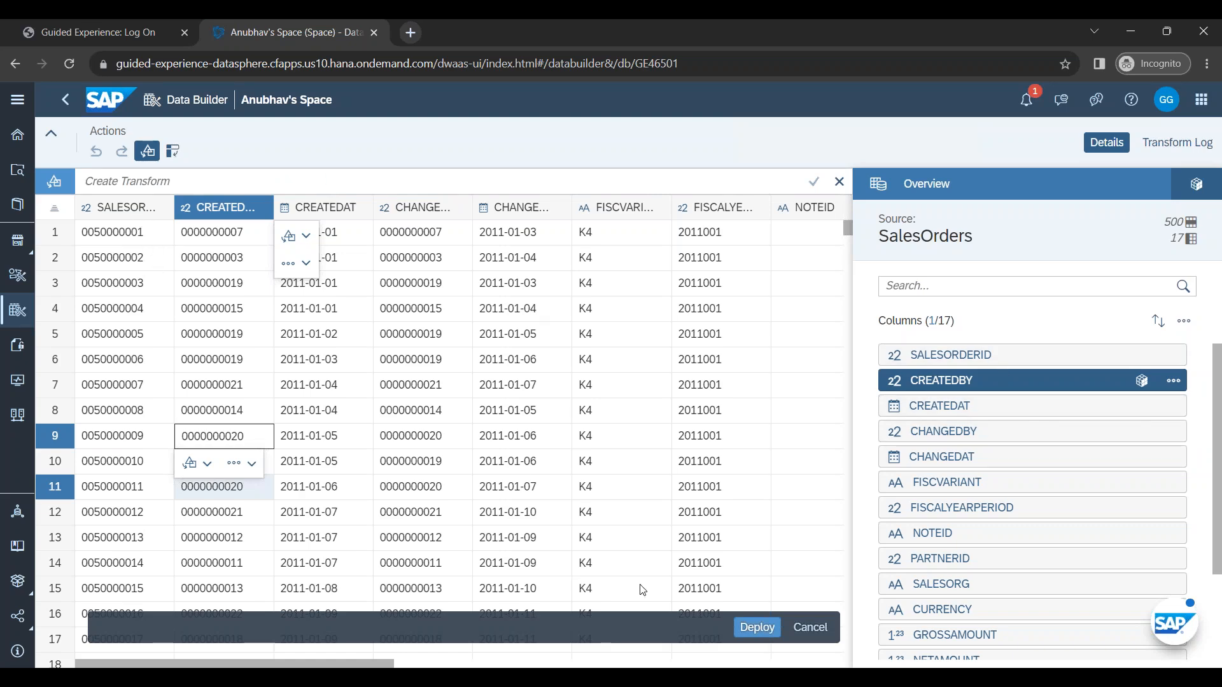
Step: Examine the details of the SALESORG column, including its data distribution and unique values
{"action": "left_click_drag", "start_coordinate": [344, 663], "coordinate": [605, 663]}
{"action": "left_click", "coordinate": [384, 212]}
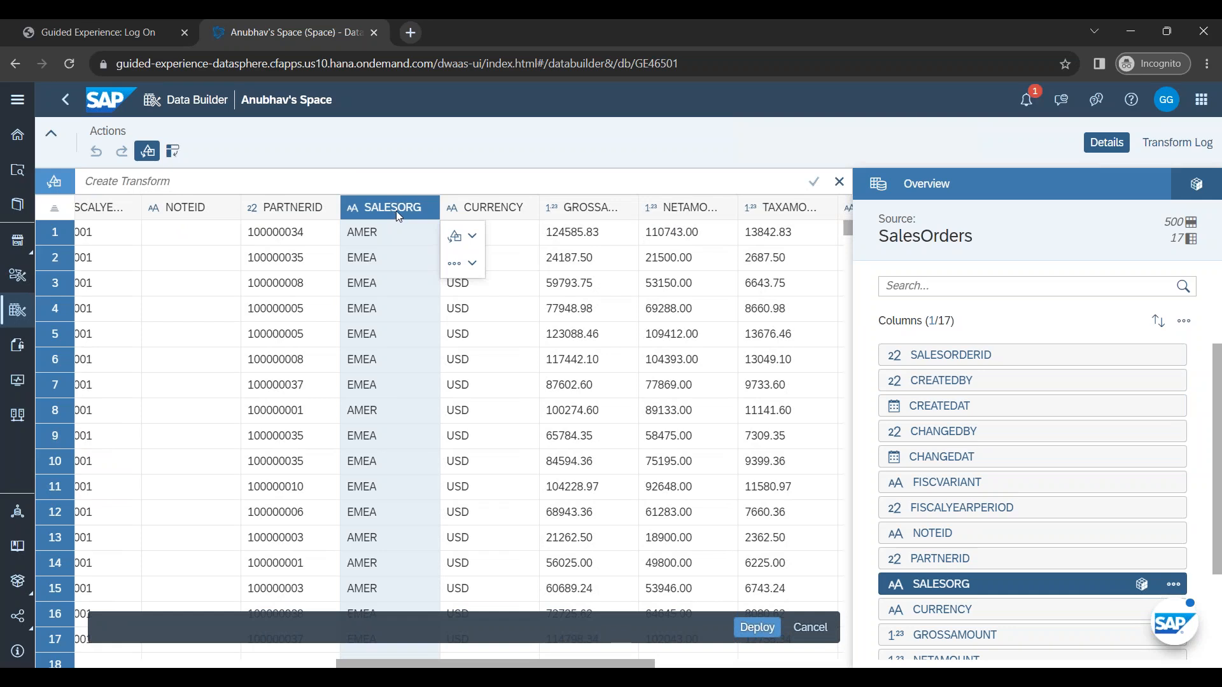
{"action": "left_click", "coordinate": [1198, 188]}
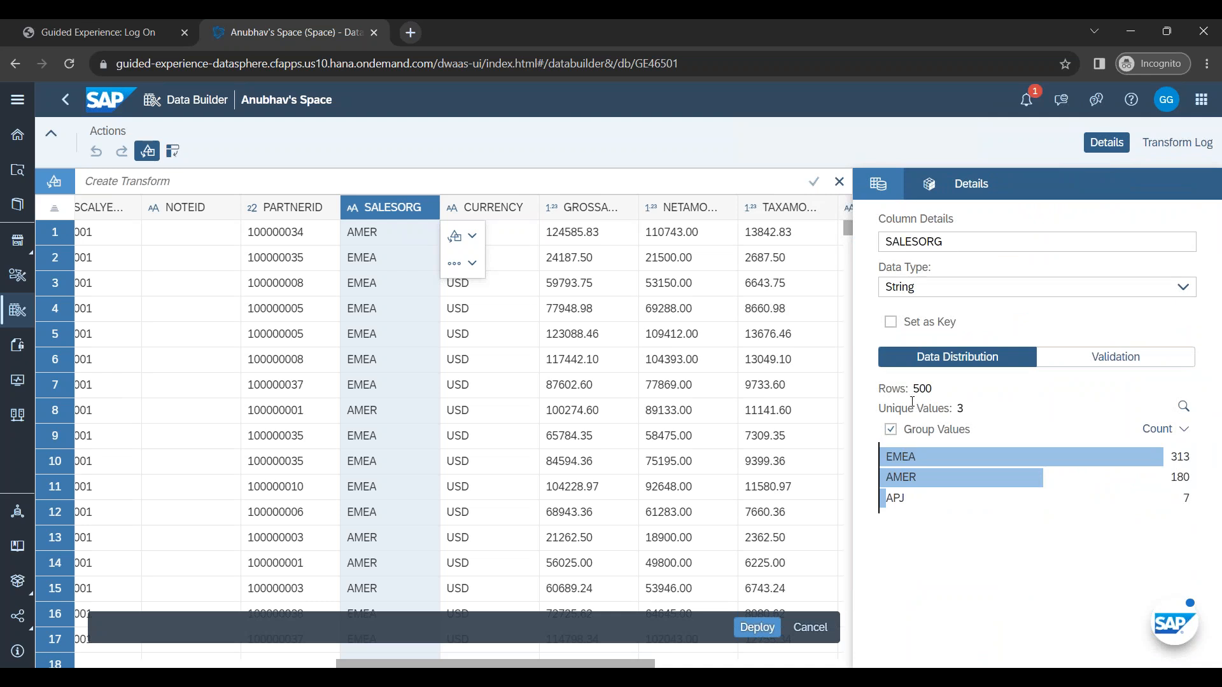
{"action": "double_click", "coordinate": [961, 409]}
Step: Check the data types available for the SALESORDERID and CREATEDBY columns
{"action": "left_click_drag", "start_coordinate": [395, 665], "coordinate": [102, 655]}
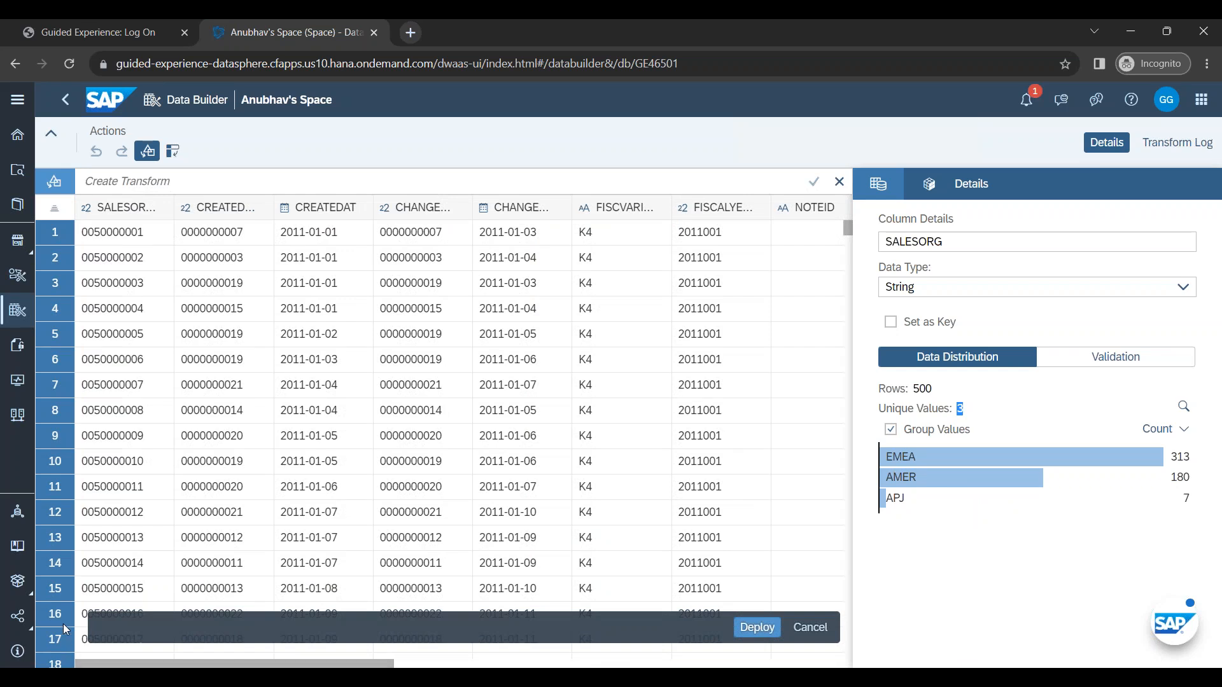
{"action": "left_click", "coordinate": [122, 208]}
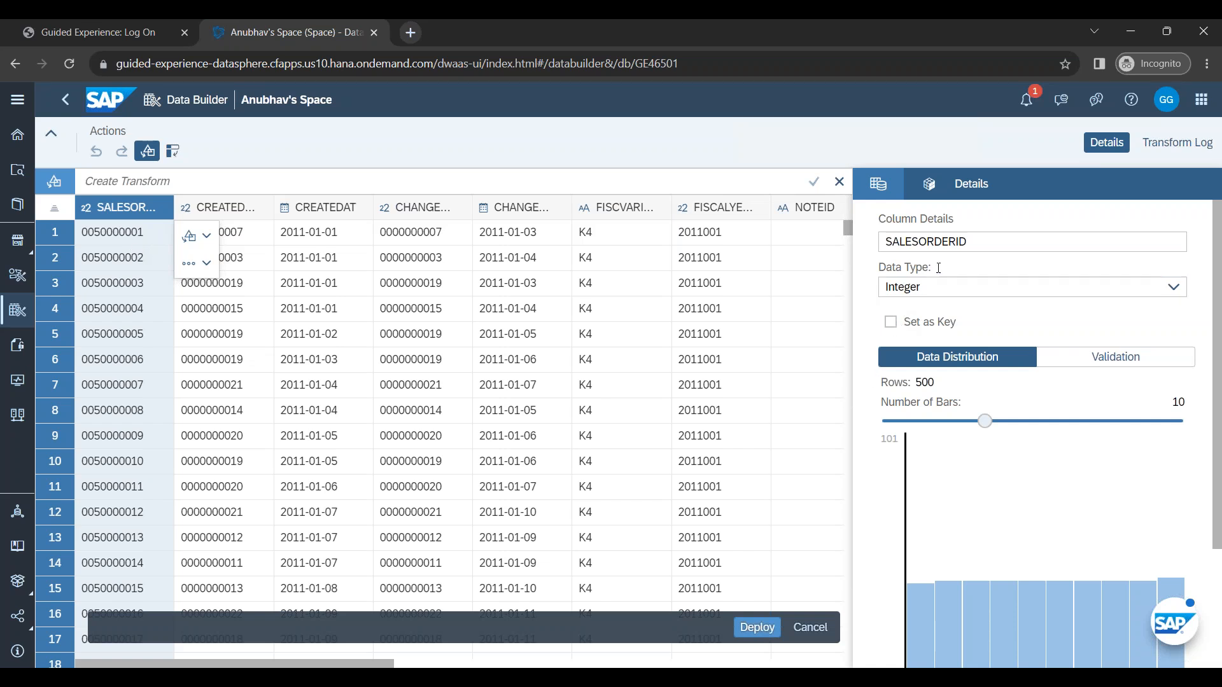
{"action": "left_click", "coordinate": [954, 290]}
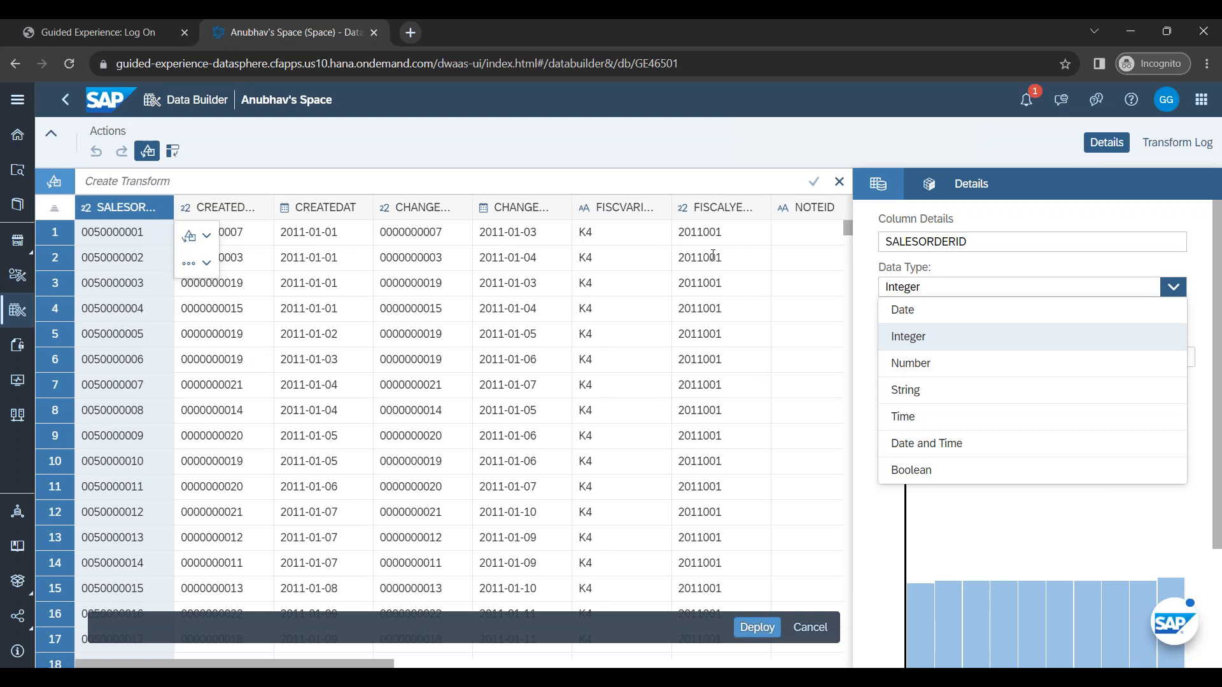
{"action": "left_click", "coordinate": [234, 216]}
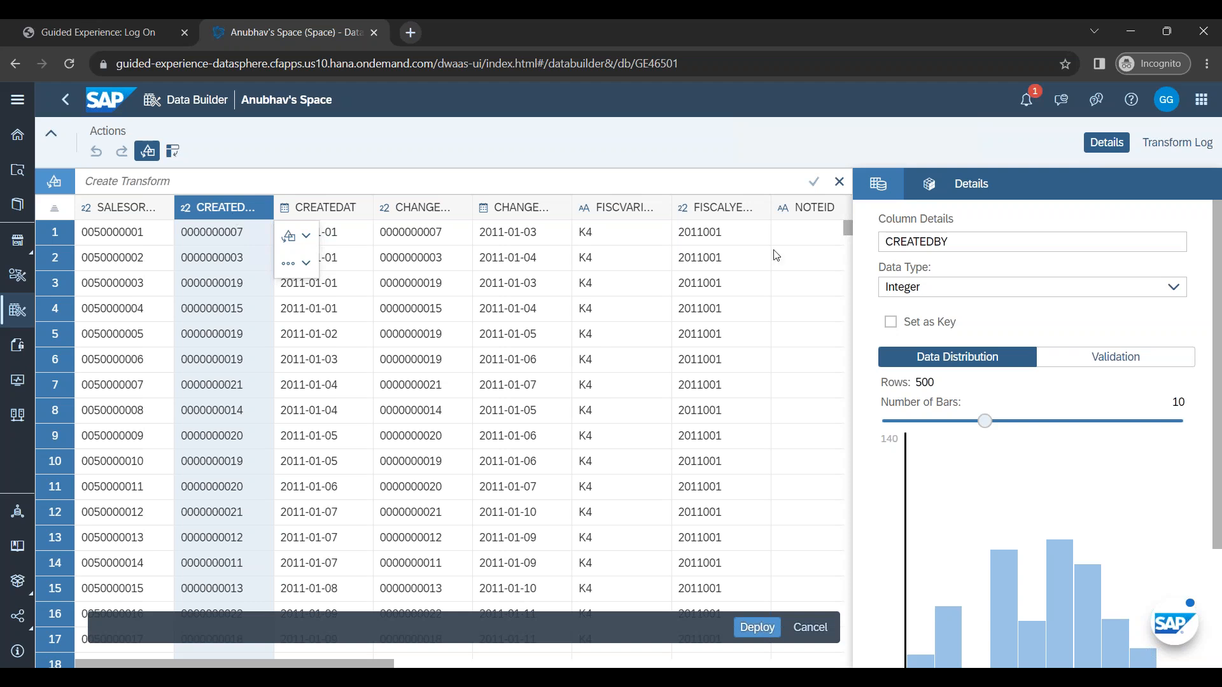
{"action": "left_click", "coordinate": [1171, 293]}
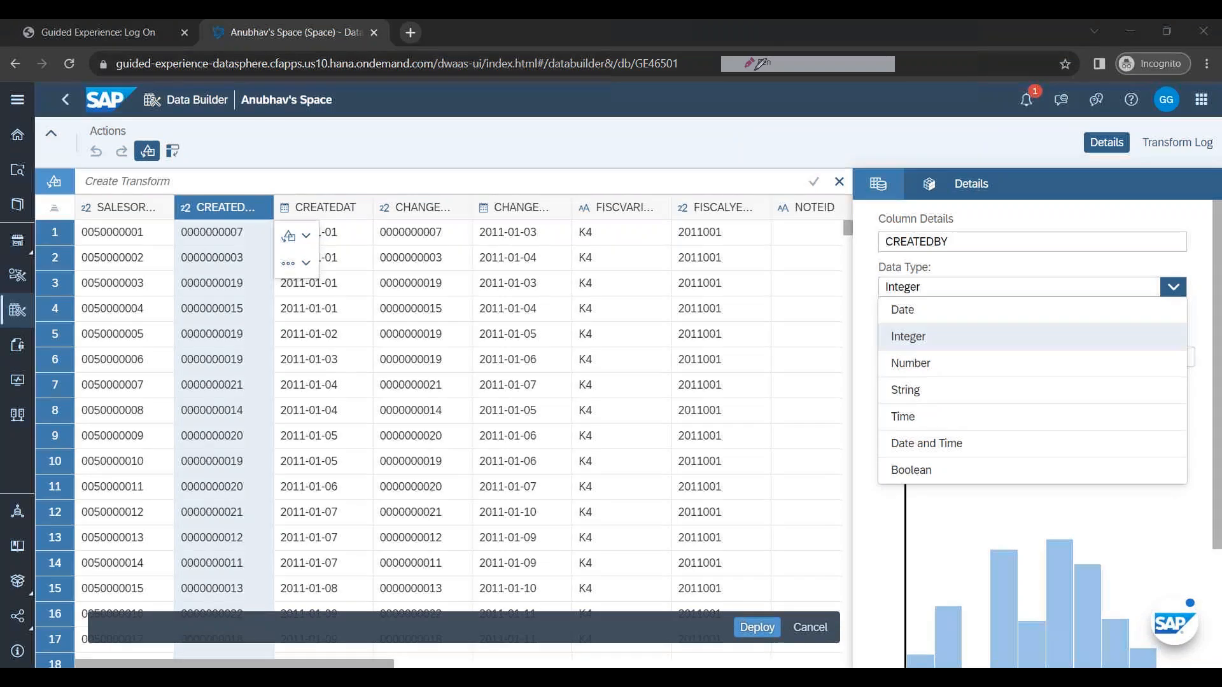
{"action": "mouse_move", "coordinate": [489, 183]}
{"action": "left_mouse_down"}
{"action": "mouse_move", "coordinate": [496, 222]}
{"action": "mouse_move", "coordinate": [506, 177]}
{"action": "mouse_move", "coordinate": [492, 183]}
{"action": "left_mouse_up"}
{"action": "mouse_move", "coordinate": [395, 193]}
{"action": "left_mouse_down"}
{"action": "mouse_move", "coordinate": [377, 216]}
{"action": "mouse_move", "coordinate": [413, 198]}
{"action": "mouse_move", "coordinate": [389, 186]}
{"action": "left_mouse_up"}
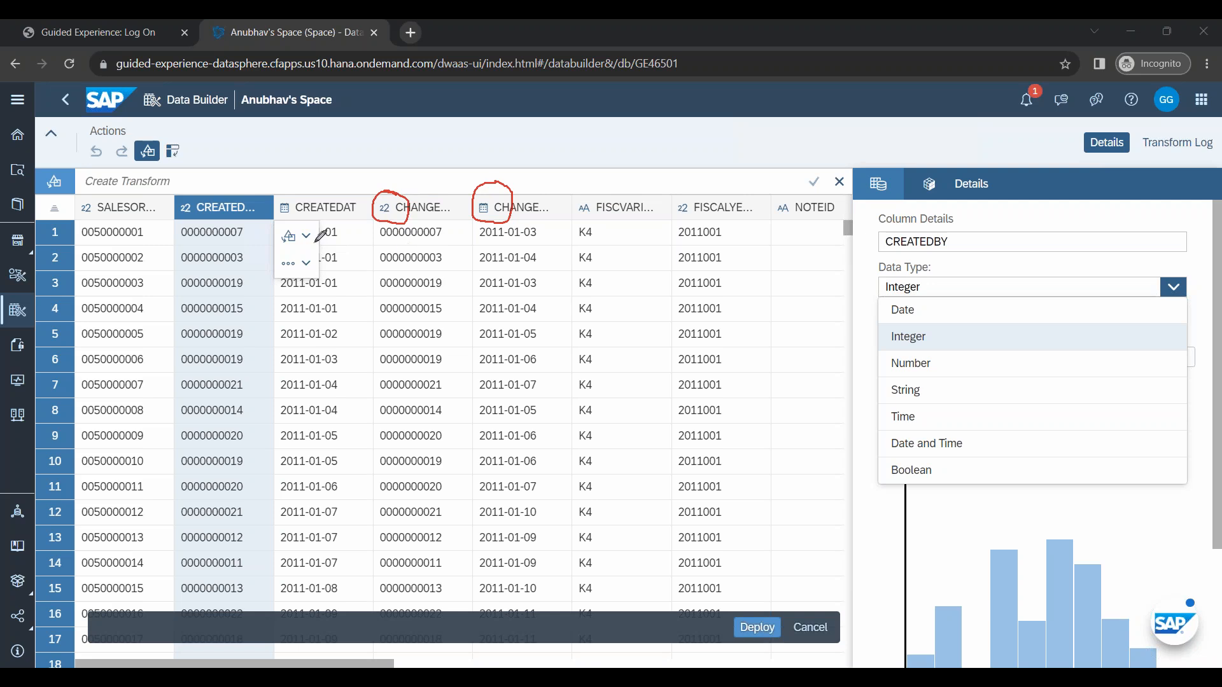
{"action": "mouse_move", "coordinate": [191, 186]}
{"action": "left_mouse_down"}
{"action": "mouse_move", "coordinate": [173, 210]}
{"action": "mouse_move", "coordinate": [226, 205]}
{"action": "mouse_move", "coordinate": [182, 183]}
{"action": "left_mouse_up"}
{"action": "mouse_move", "coordinate": [305, 198]}
{"action": "left_mouse_down"}
{"action": "mouse_move", "coordinate": [272, 205]}
{"action": "mouse_move", "coordinate": [306, 202]}
{"action": "mouse_move", "coordinate": [290, 186]}
{"action": "left_mouse_up"}
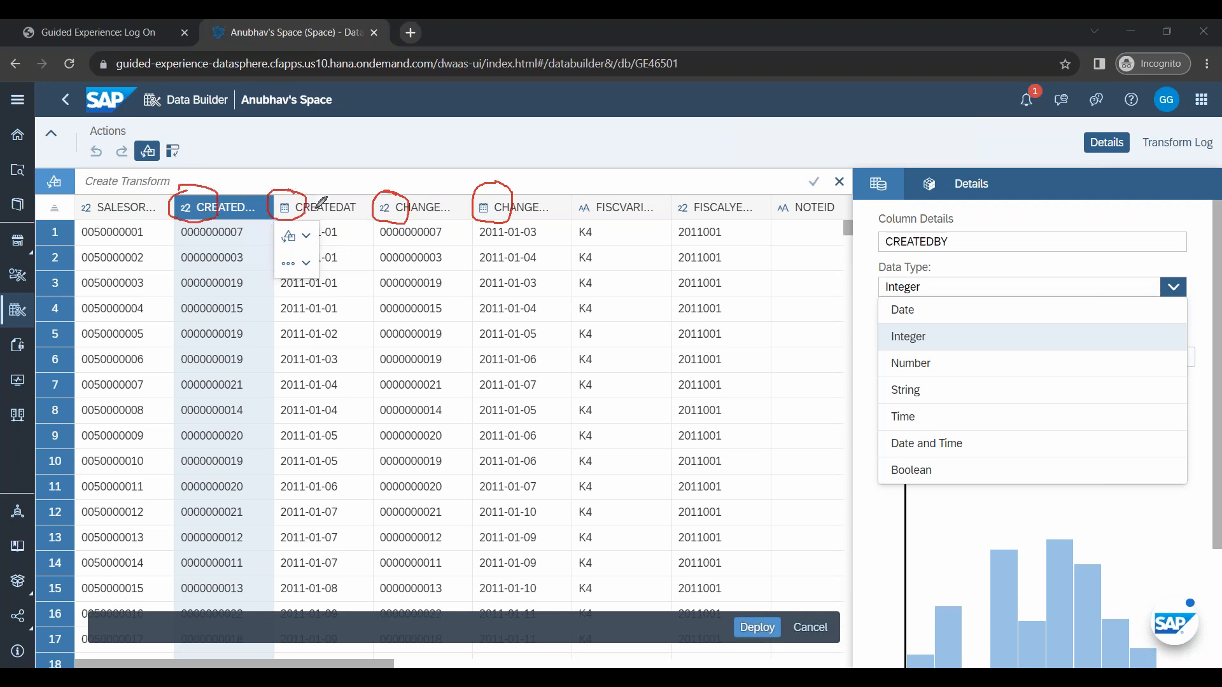
{"action": "mouse_move", "coordinate": [700, 199]}
{"action": "left_mouse_down"}
{"action": "mouse_move", "coordinate": [686, 191]}
{"action": "mouse_move", "coordinate": [681, 219]}
{"action": "mouse_move", "coordinate": [688, 192]}
{"action": "left_mouse_up"}
{"action": "mouse_move", "coordinate": [600, 191]}
{"action": "left_mouse_down"}
{"action": "mouse_move", "coordinate": [572, 213]}
{"action": "mouse_move", "coordinate": [617, 192]}
{"action": "mouse_move", "coordinate": [593, 186]}
{"action": "left_mouse_up"}
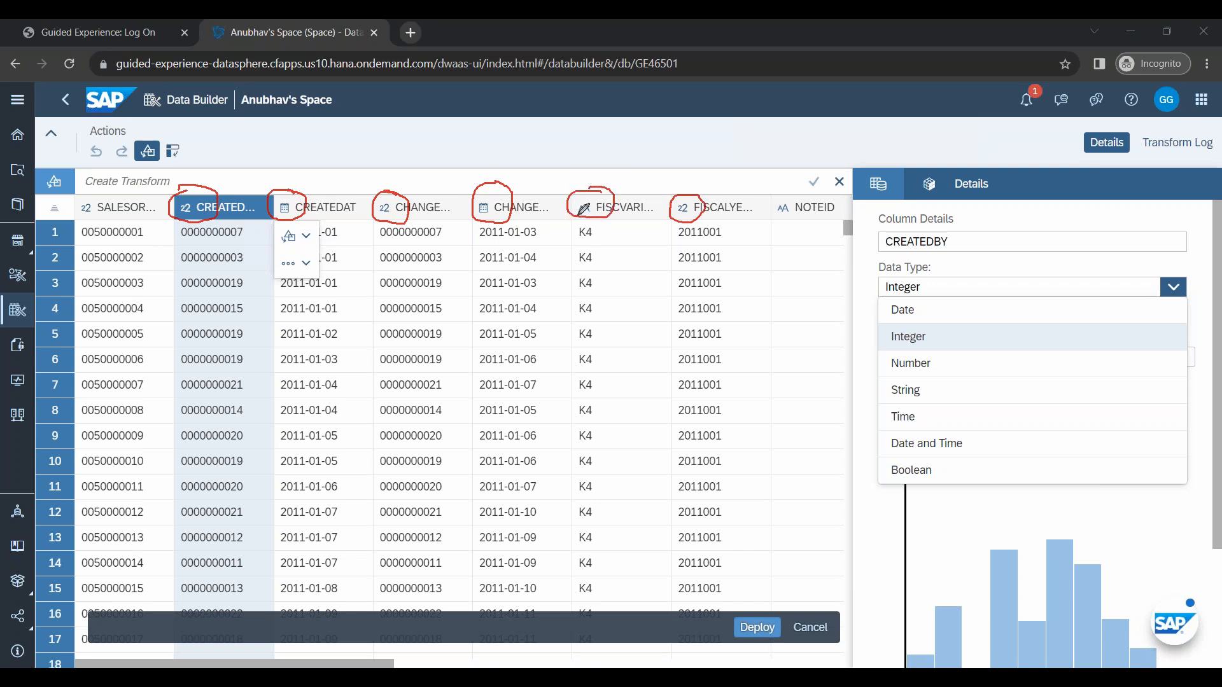
{"action": "key", "text": "e"}
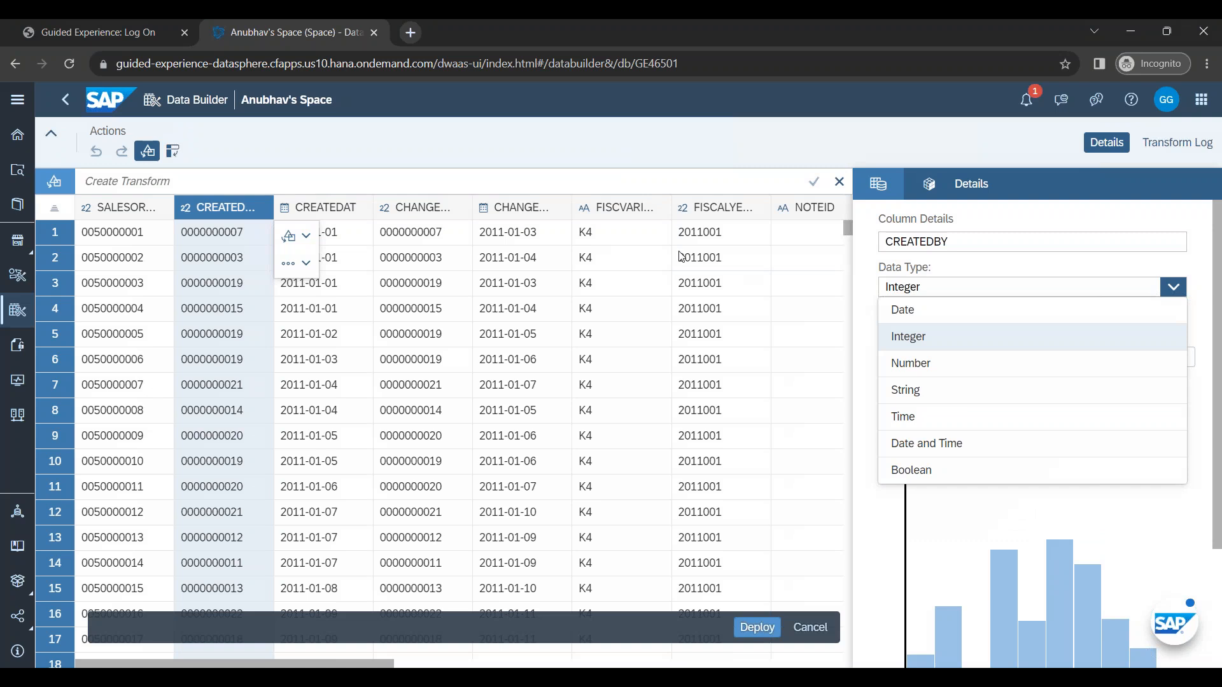
Step: Examine the data distribution and the validation results of the SALESORDERID column
{"action": "left_click", "coordinate": [933, 141]}
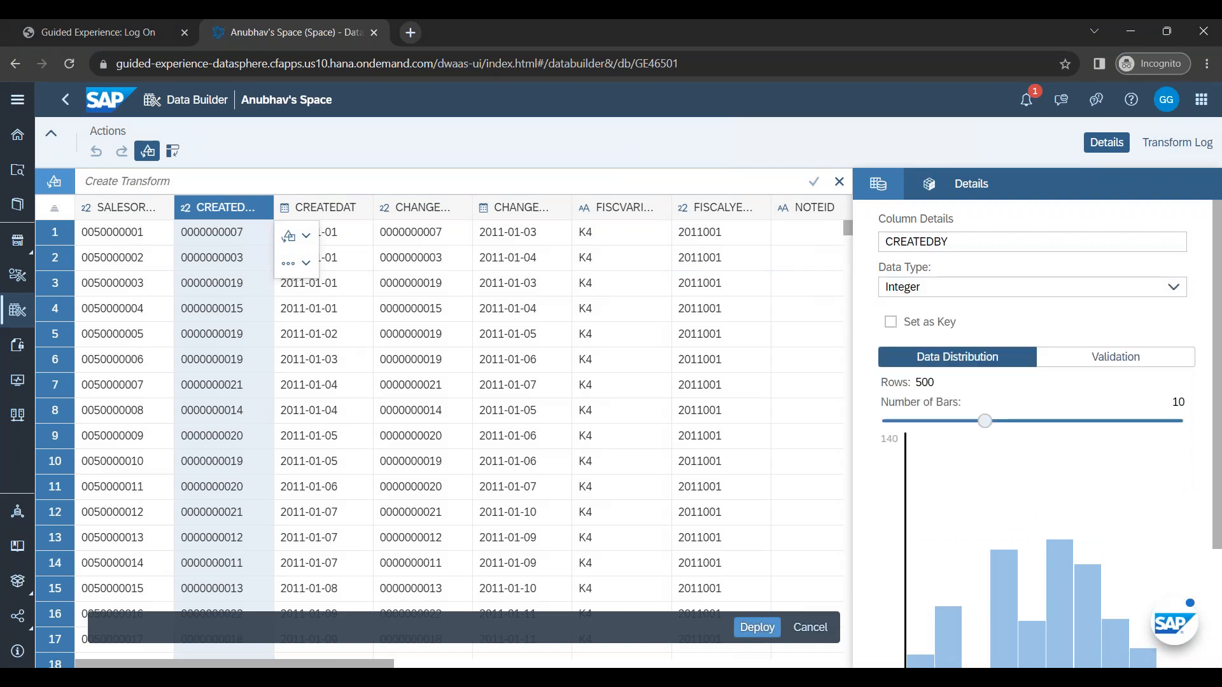
{"action": "left_click", "coordinate": [119, 214]}
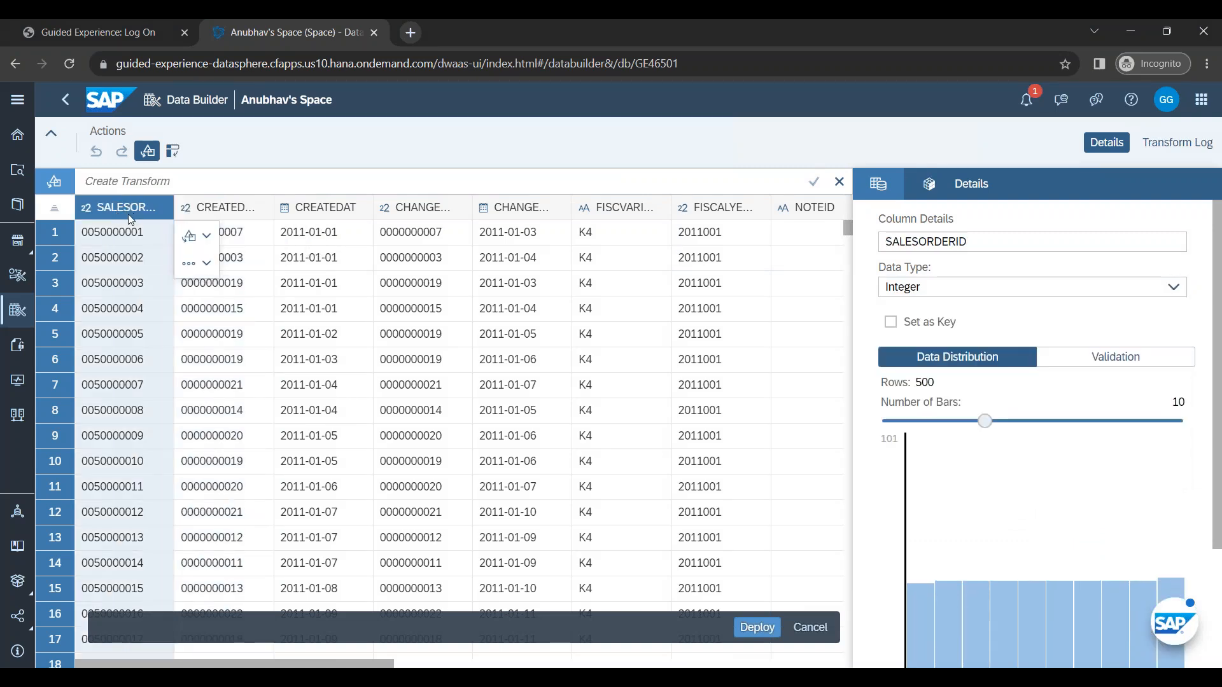
{"action": "scroll", "coordinate": [1049, 540], "scroll_direction": "down", "scroll_amount": 3}
{"action": "mouse_move", "coordinate": [922, 500]}
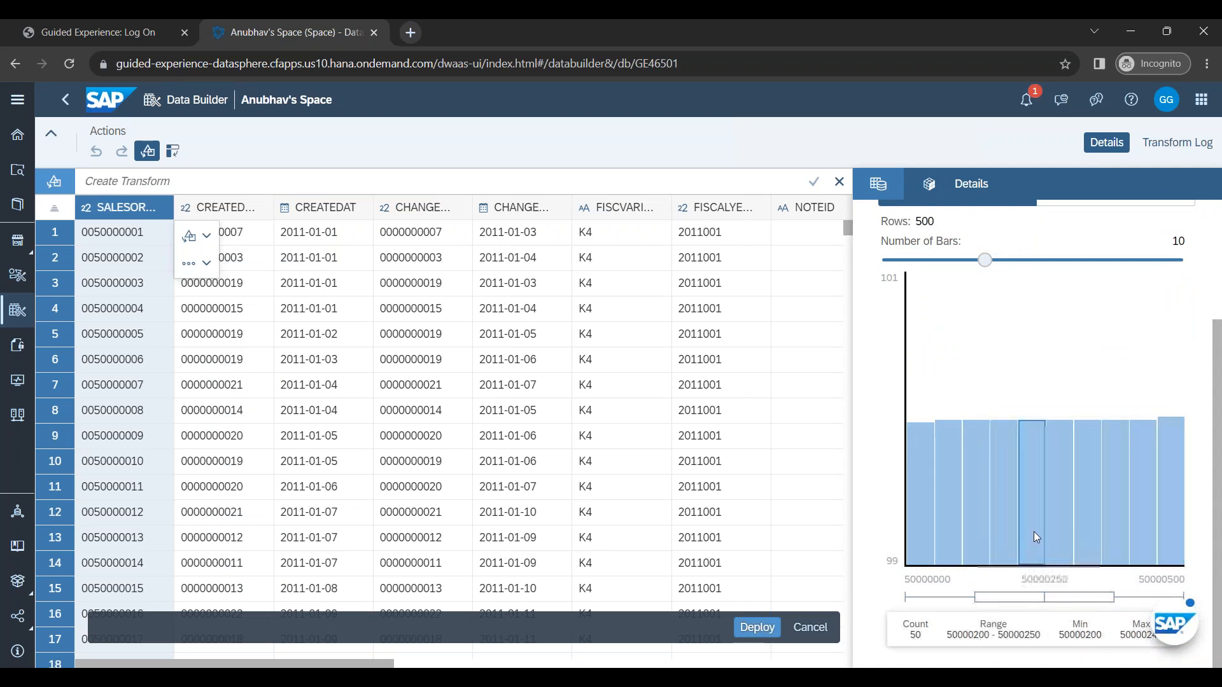
{"action": "scroll", "coordinate": [1034, 532], "scroll_direction": "up", "scroll_amount": 3}
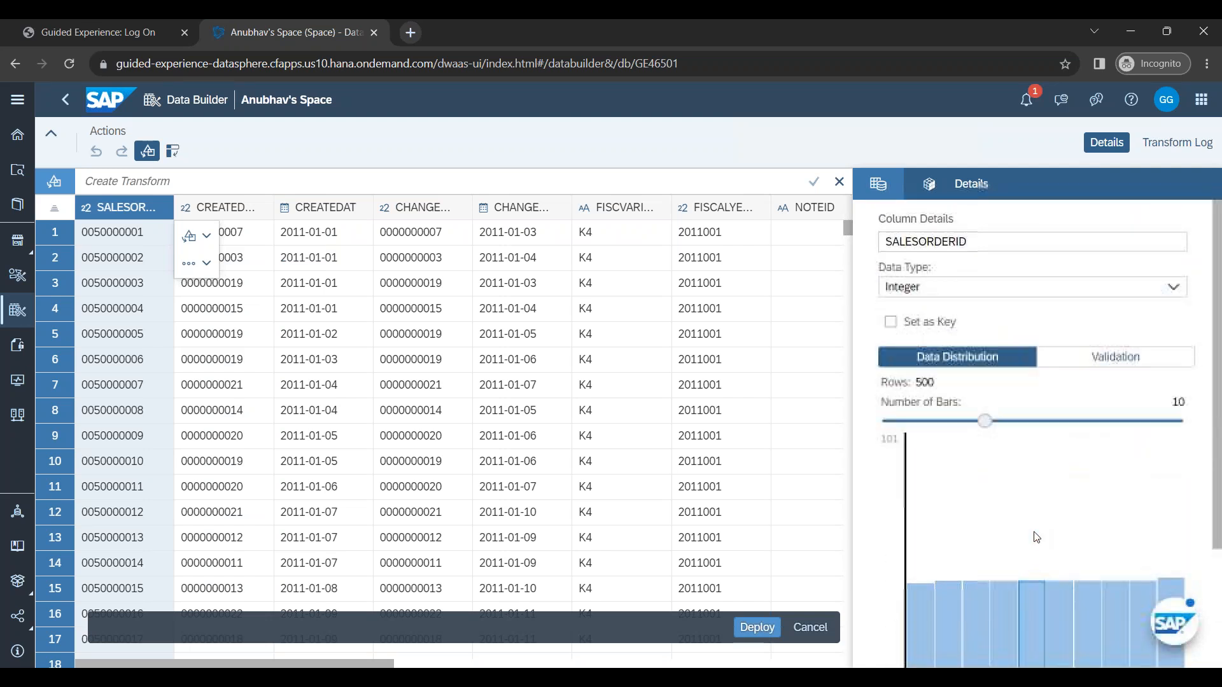
{"action": "left_click", "coordinate": [1077, 362]}
{"action": "left_click_drag", "start_coordinate": [992, 382], "coordinate": [1094, 394]}
{"action": "left_click", "coordinate": [1065, 442]}
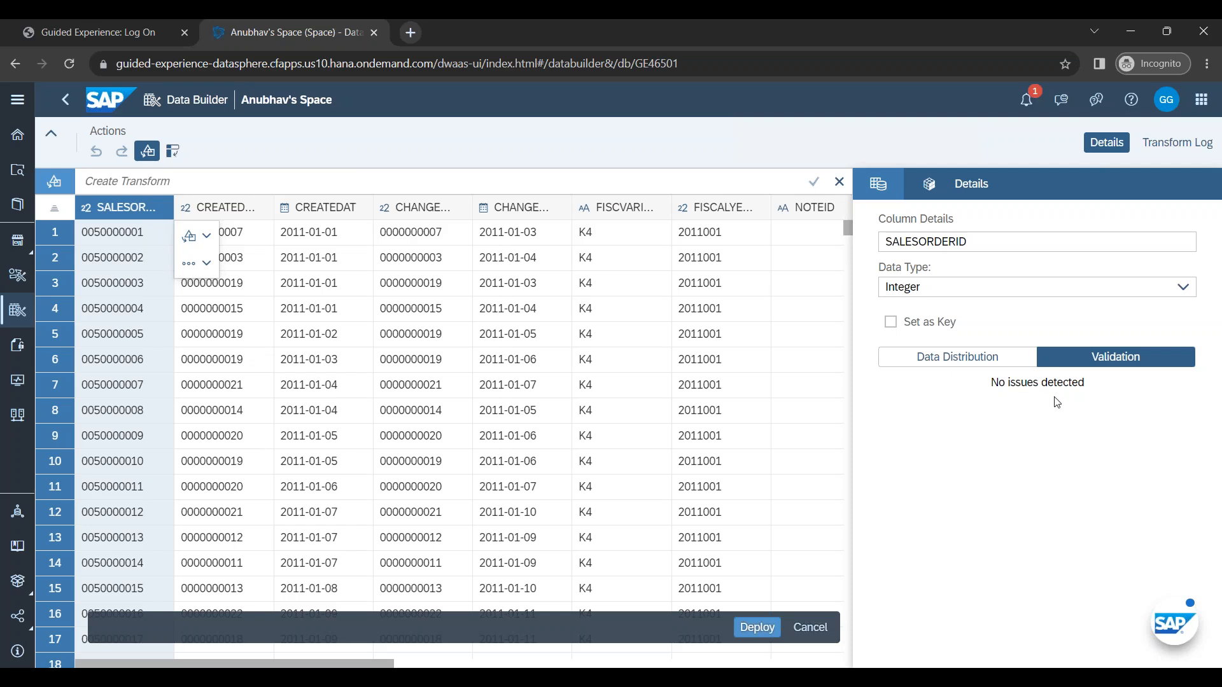
Step: Set the SALESORDERID column as the table's key and start the deployment of the imported data
{"action": "left_click", "coordinate": [891, 323]}
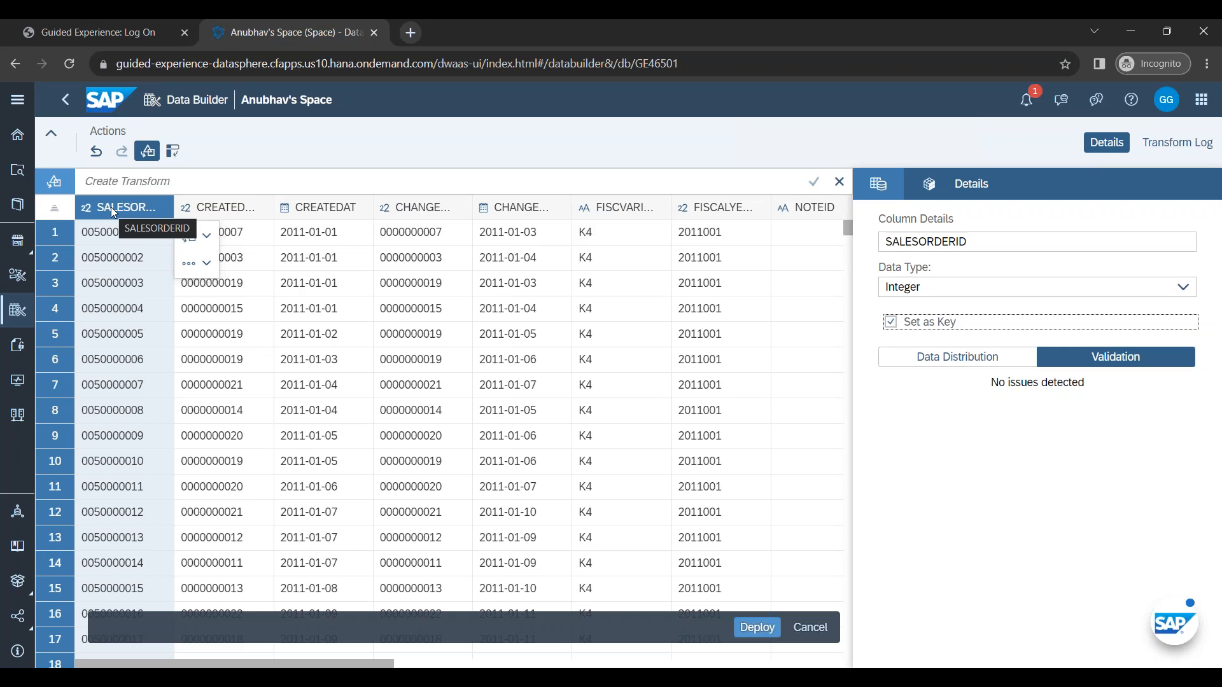
{"action": "left_click", "coordinate": [765, 629]}
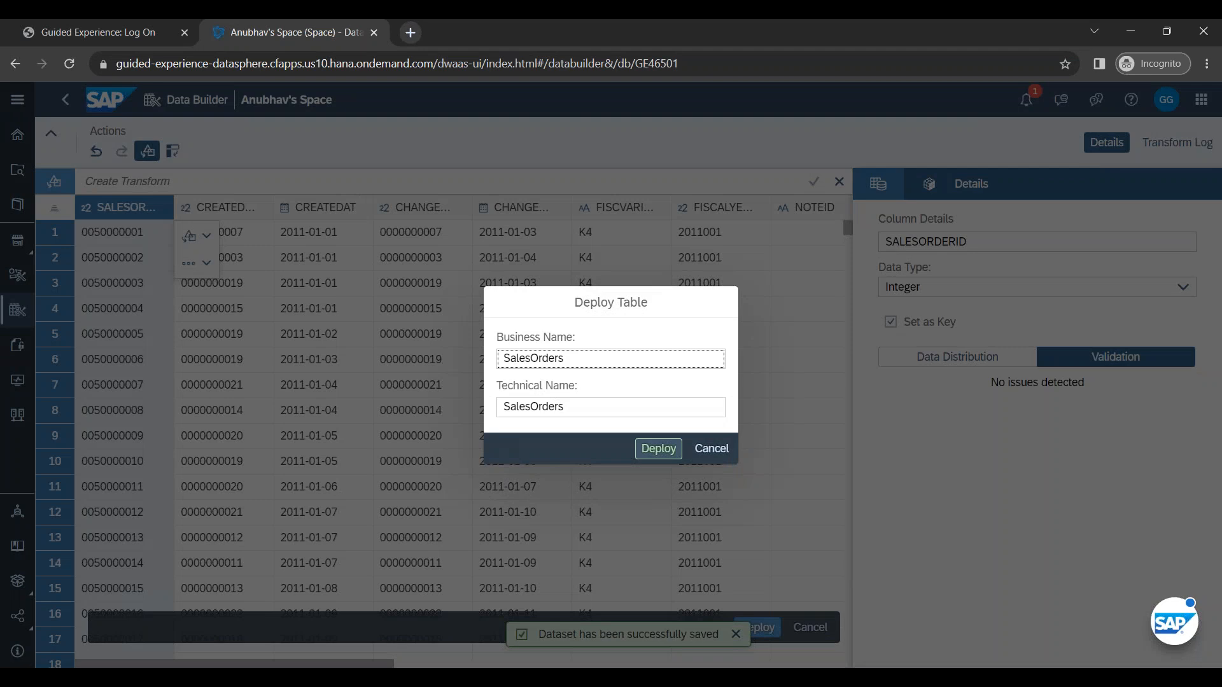
Step: Deploy the table with the business name Sales Orders and the technical name Sales_Orders
{"action": "left_click_drag", "start_coordinate": [565, 358], "coordinate": [487, 359]}
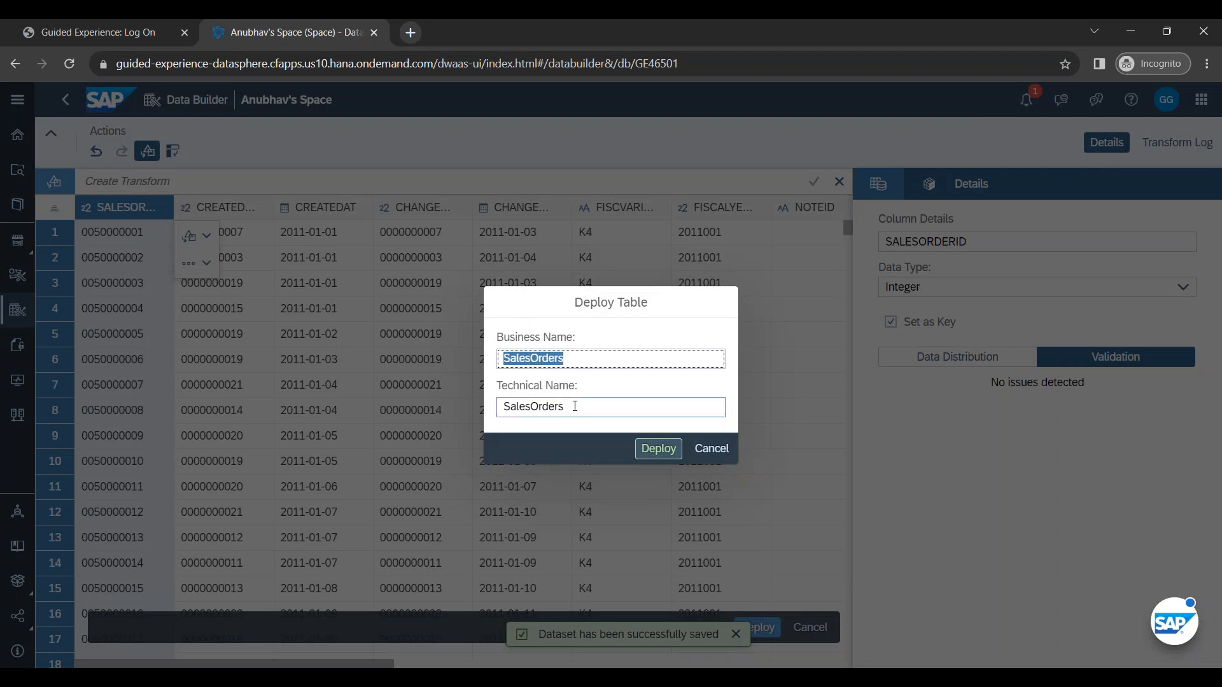
{"action": "left_click_drag", "start_coordinate": [574, 406], "coordinate": [481, 401]}
{"action": "left_click", "coordinate": [596, 361]}
{"action": "left_click_drag", "start_coordinate": [598, 360], "coordinate": [491, 359]}
{"action": "double_click", "coordinate": [544, 362]}
{"action": "left_click", "coordinate": [549, 359]}
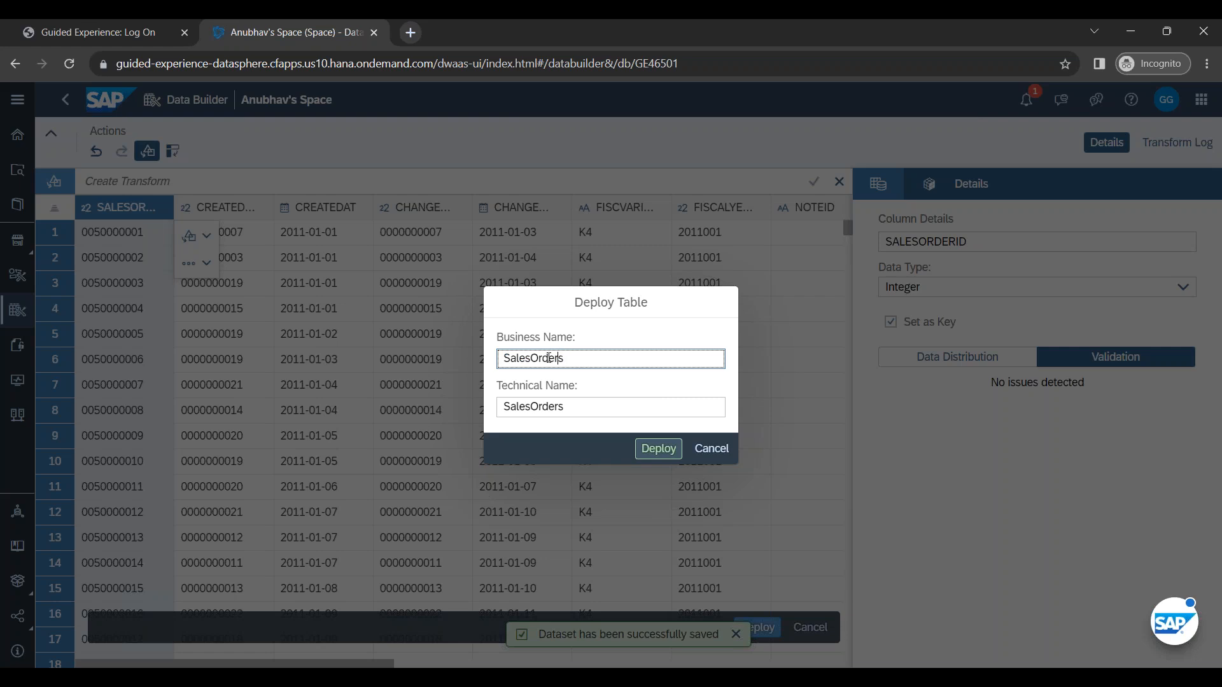
{"action": "mouse_move", "coordinate": [589, 358]}
{"action": "left_mouse_down"}
{"action": "mouse_move", "coordinate": [494, 358]}
{"action": "mouse_move", "coordinate": [587, 357]}
{"action": "left_mouse_up"}
{"action": "left_click", "coordinate": [587, 357]}
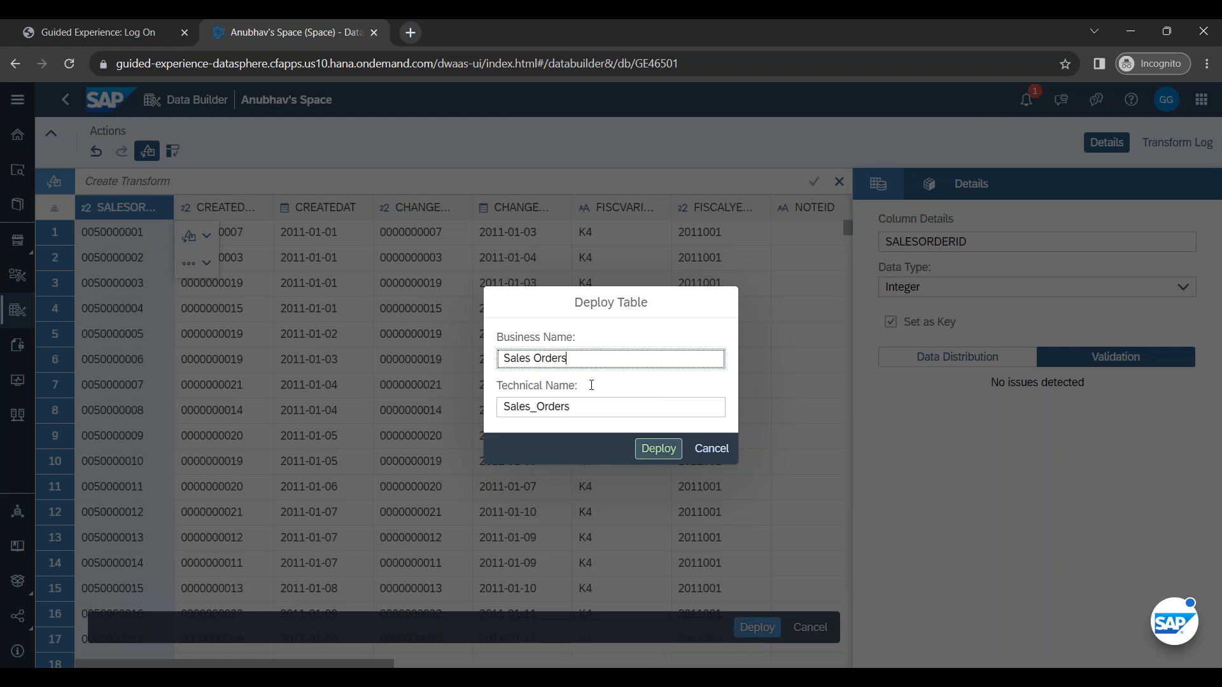
{"action": "left_click", "coordinate": [593, 408]}
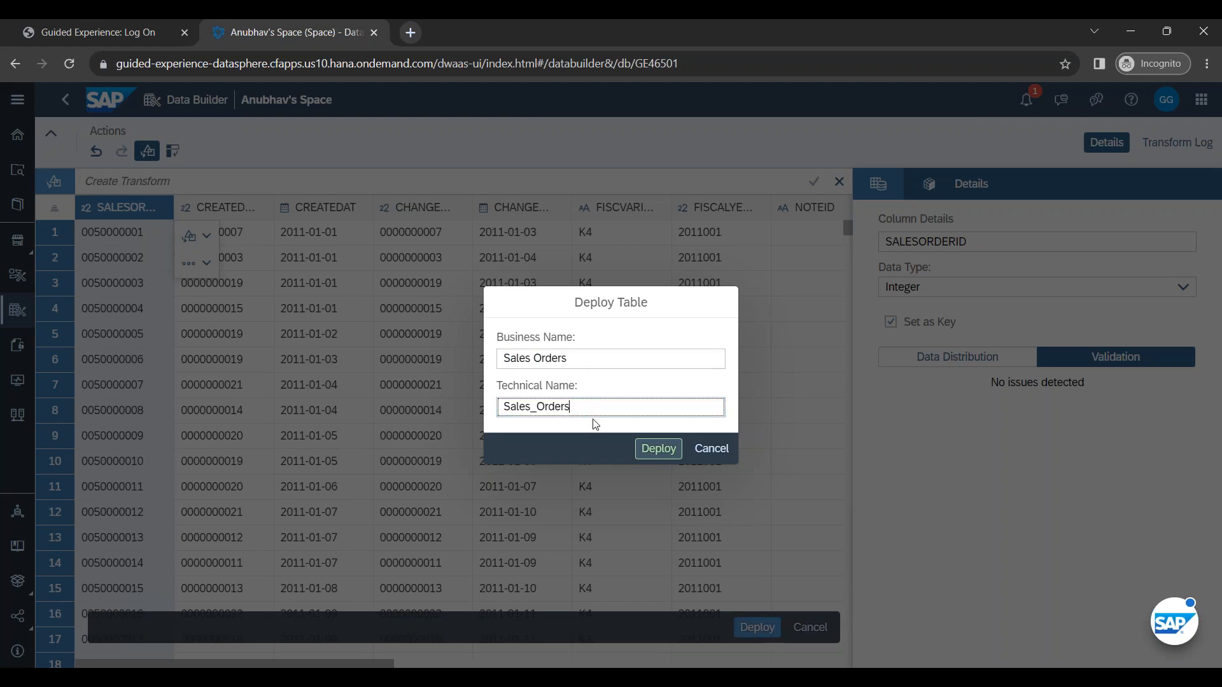
{"action": "left_click", "coordinate": [648, 450]}
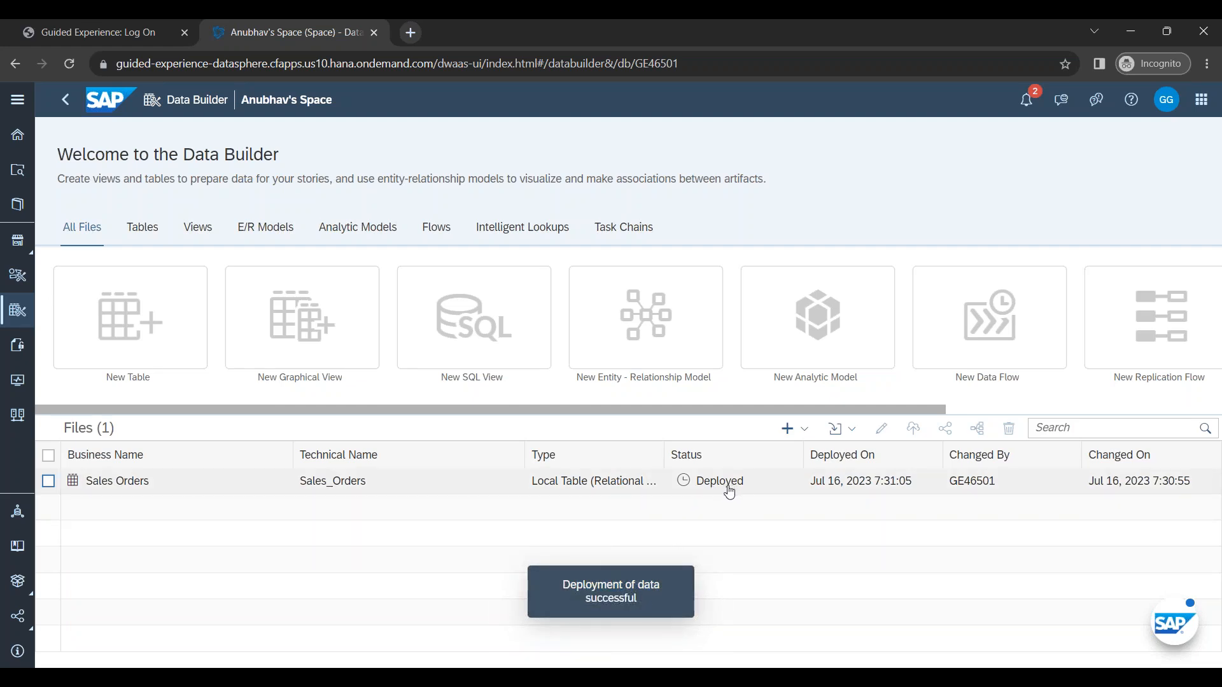
Step: Switch to the SAP Datasphere training presentation in PowerPoint and go back to the Helpful links slide
{"action": "left_click", "coordinate": [271, 677]}
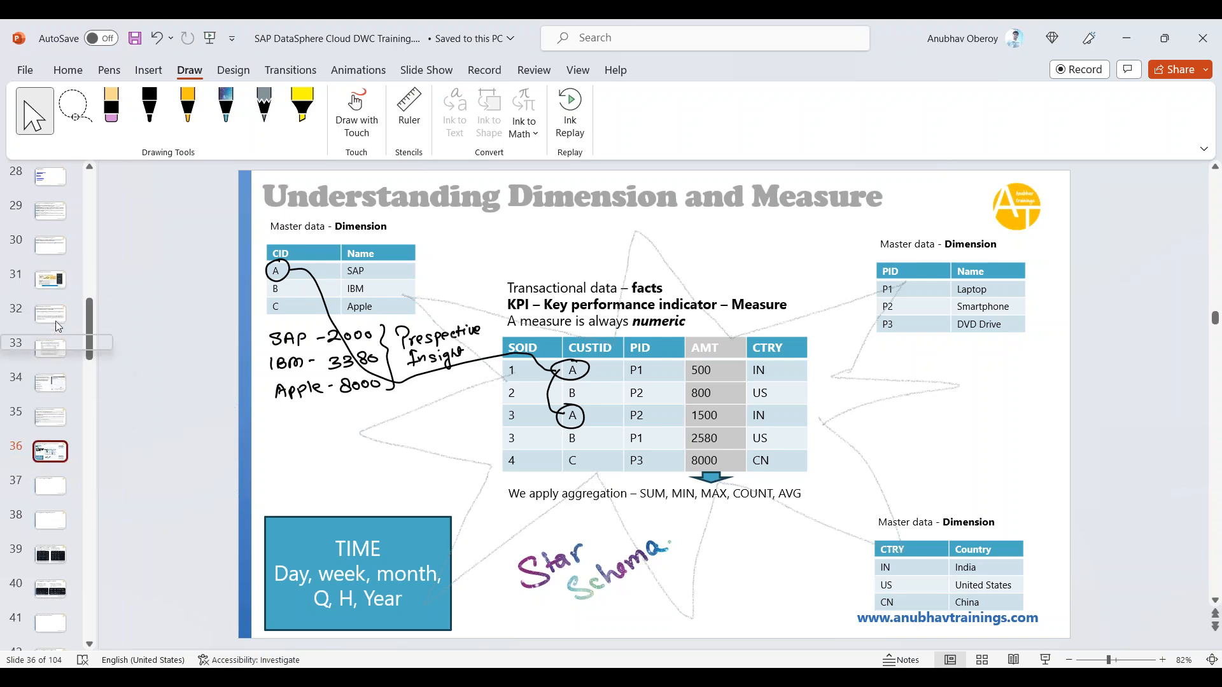
{"action": "left_click", "coordinate": [50, 280]}
{"action": "key", "text": "Up"}
{"action": "key", "text": "Up"}
{"action": "key", "text": "Up"}
{"action": "key", "text": "Up"}
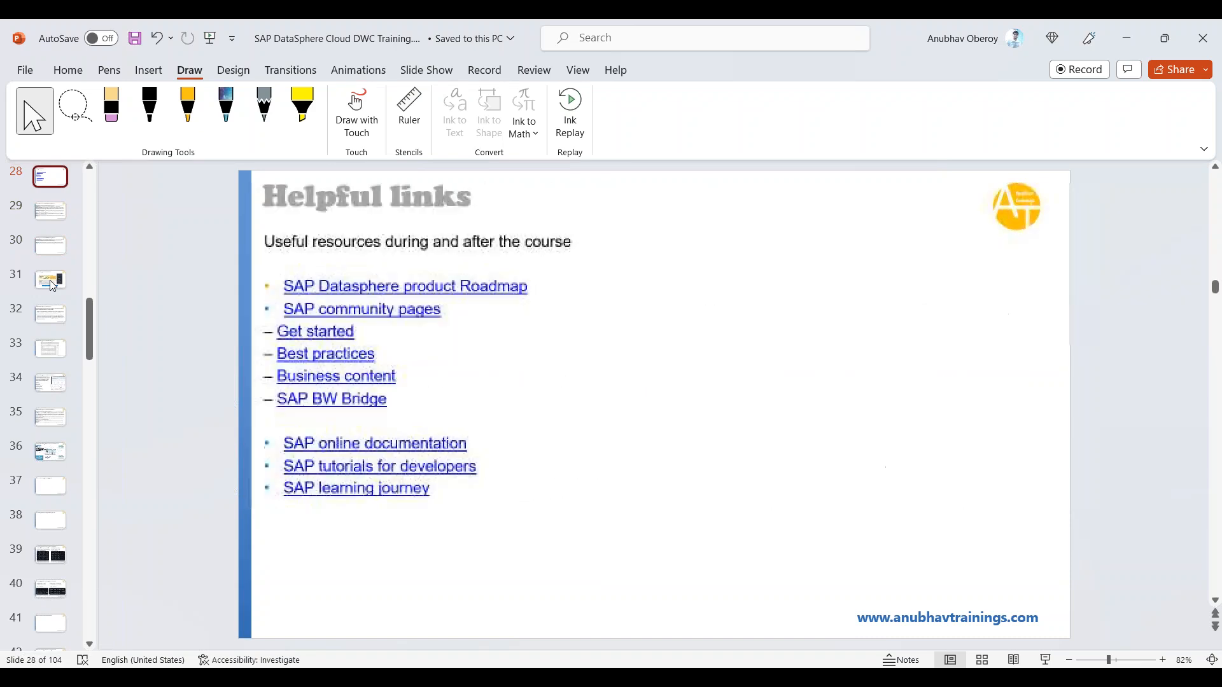
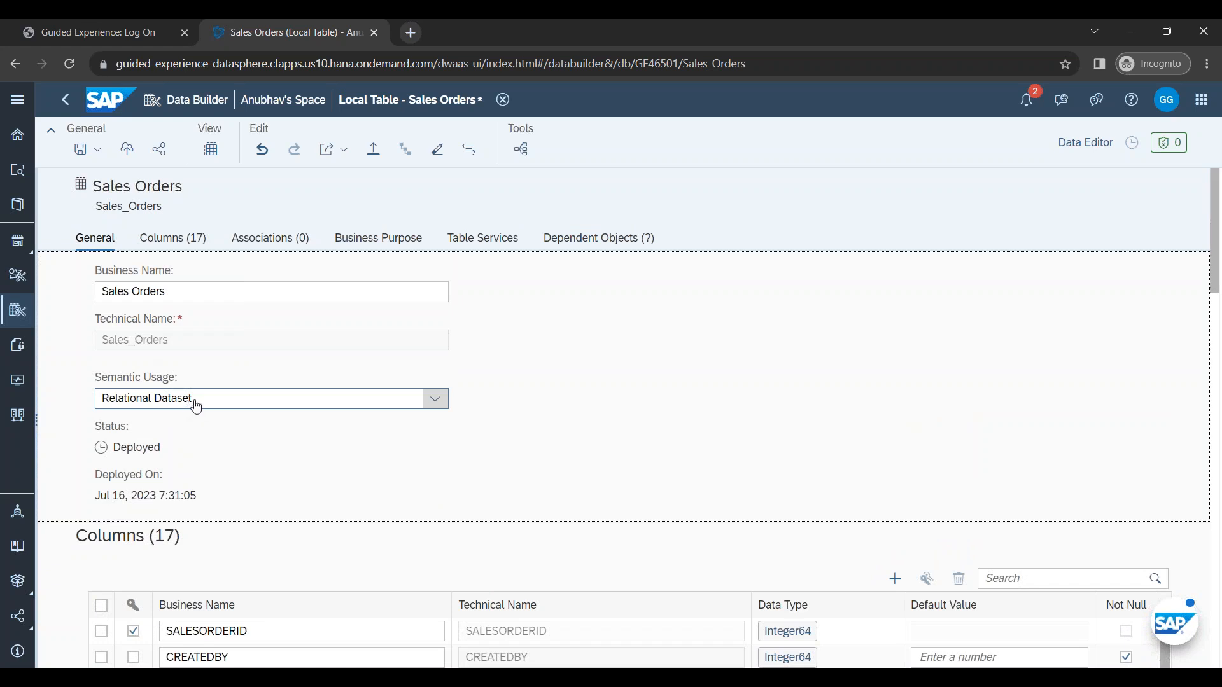
Step: Set the semantic usage of the Sales Orders table to Fact and review its attributes and measures
{"action": "left_click", "coordinate": [199, 407]}
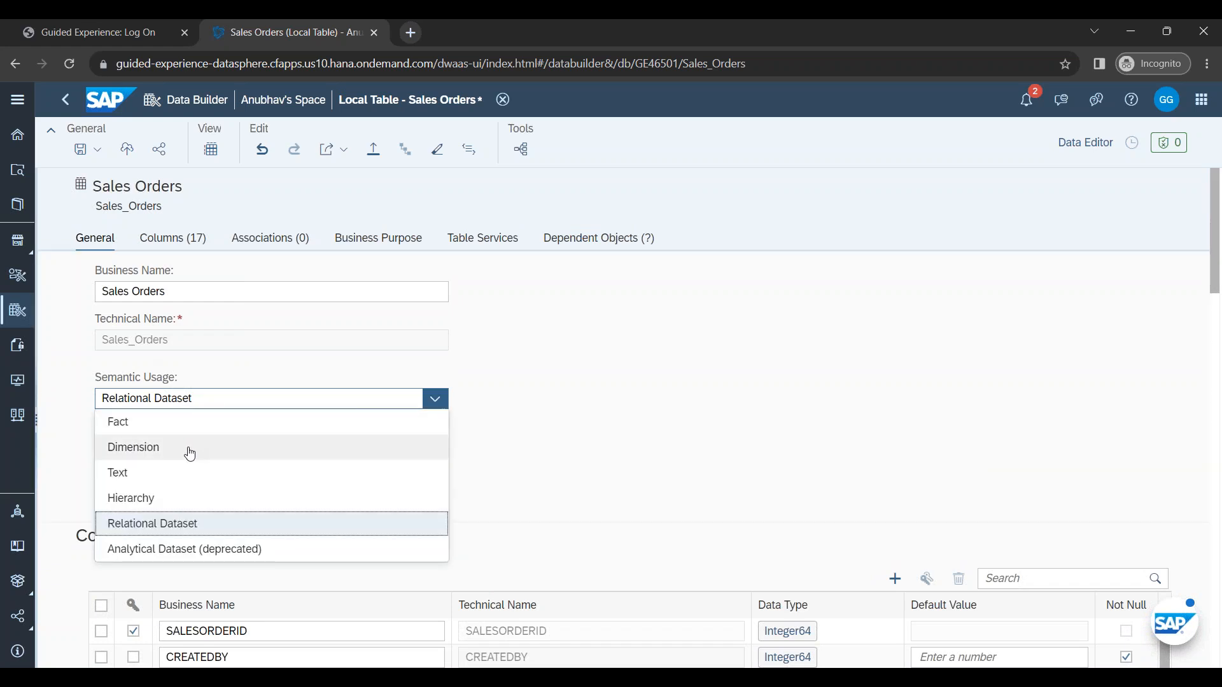
{"action": "left_click", "coordinate": [188, 447]}
{"action": "left_click", "coordinate": [198, 401]}
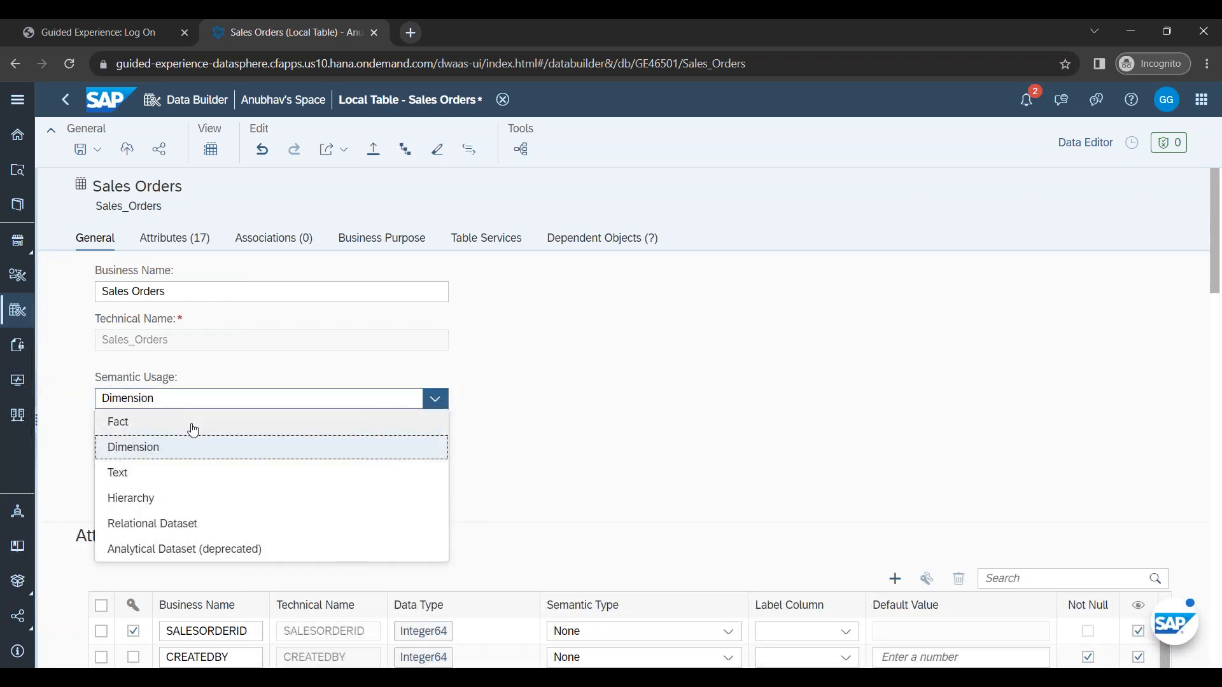
{"action": "left_click", "coordinate": [191, 425]}
{"action": "scroll", "coordinate": [199, 613], "scroll_direction": "down", "scroll_amount": 4}
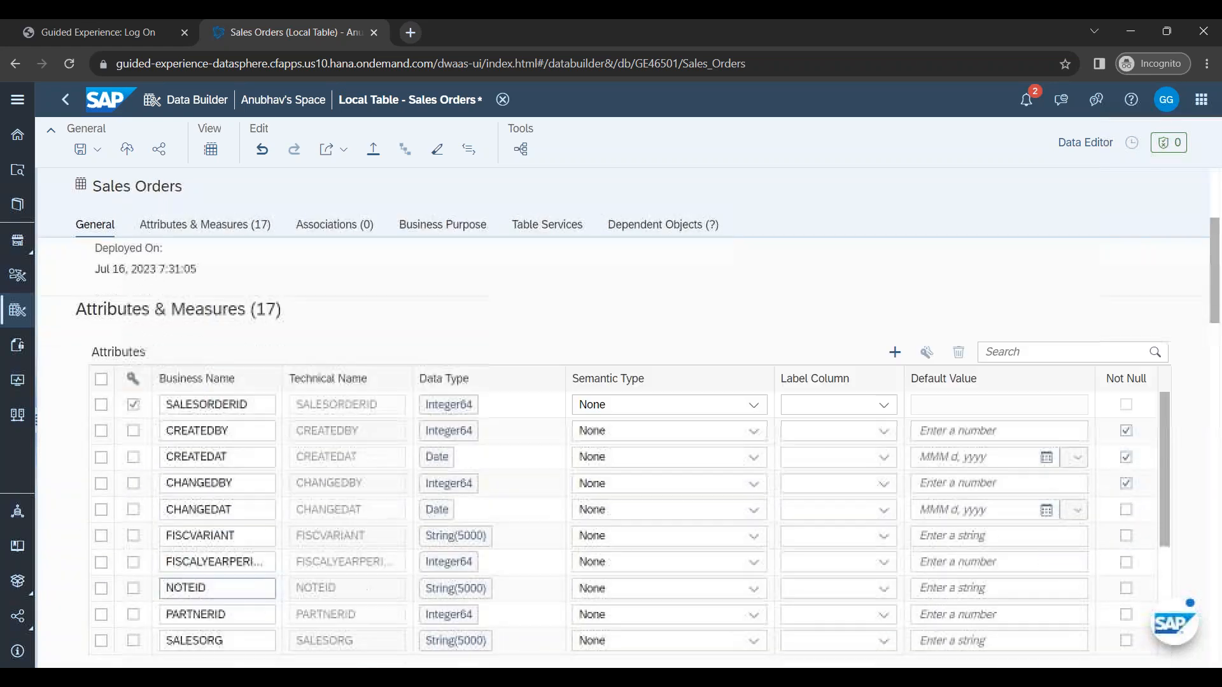
{"action": "scroll", "coordinate": [219, 541], "scroll_direction": "down", "scroll_amount": 3}
{"action": "scroll", "coordinate": [219, 544], "scroll_direction": "up", "scroll_amount": 7}
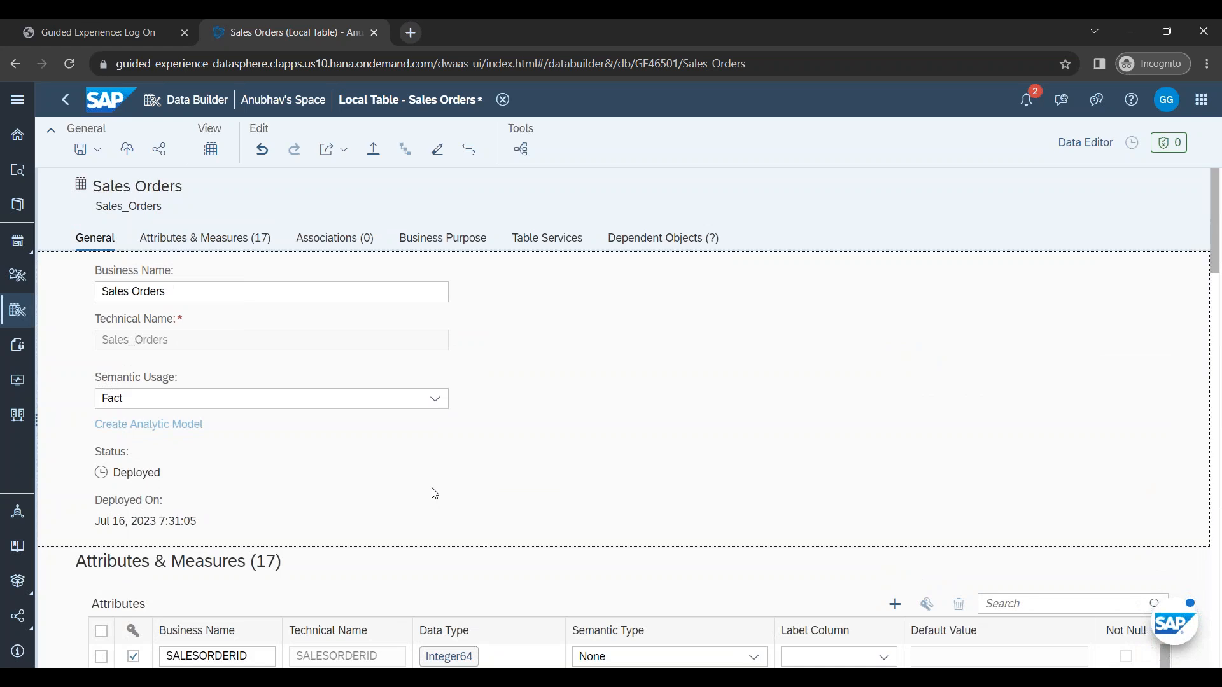
Step: Check the label column choices and the semantic types offered for the SALESORDERID attribute
{"action": "scroll", "coordinate": [440, 494], "scroll_direction": "down", "scroll_amount": 4}
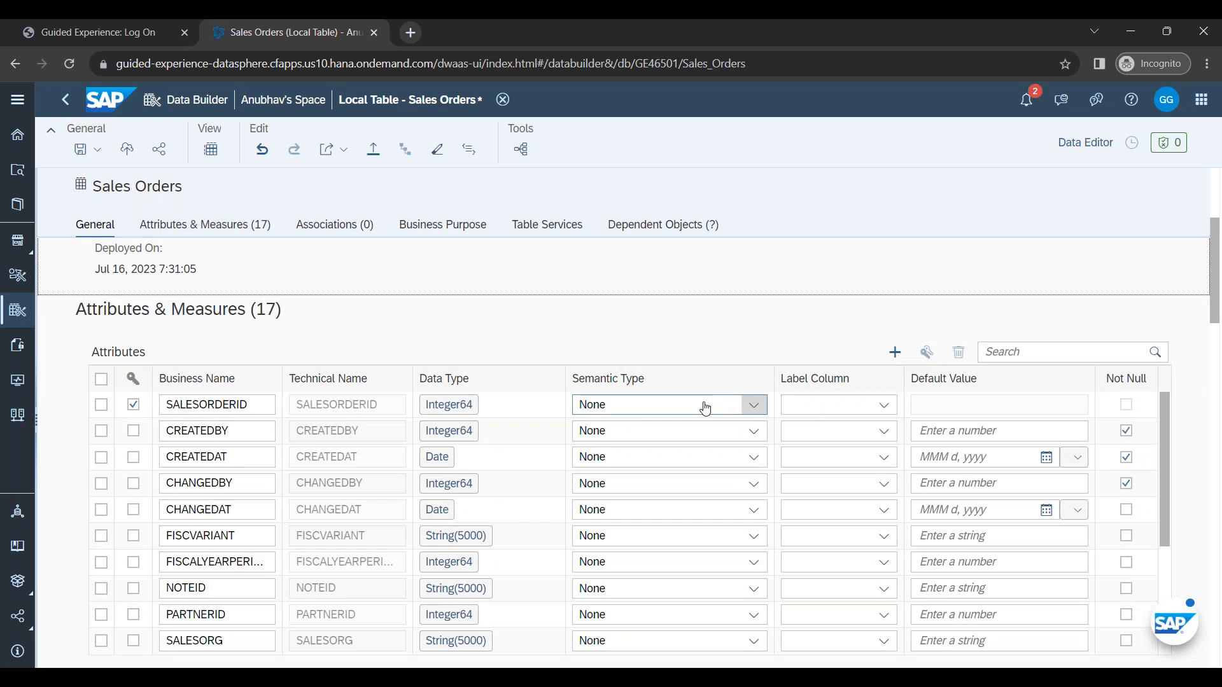
{"action": "left_click", "coordinate": [883, 404]}
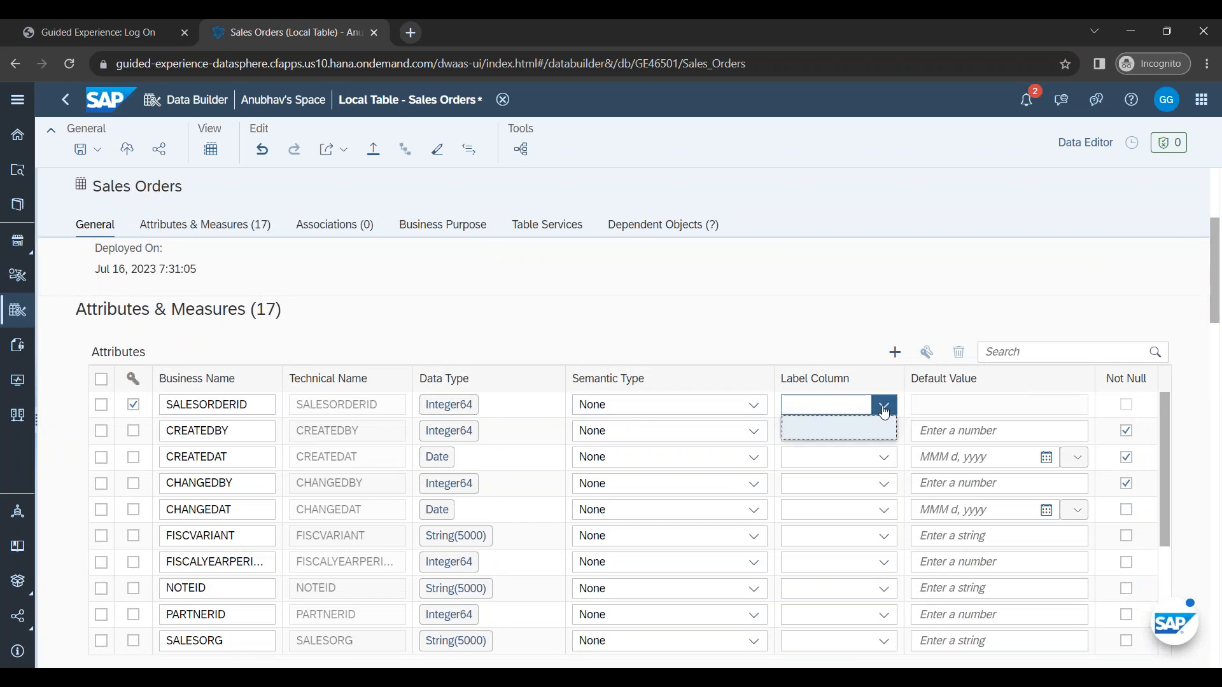
{"action": "left_click", "coordinate": [753, 405]}
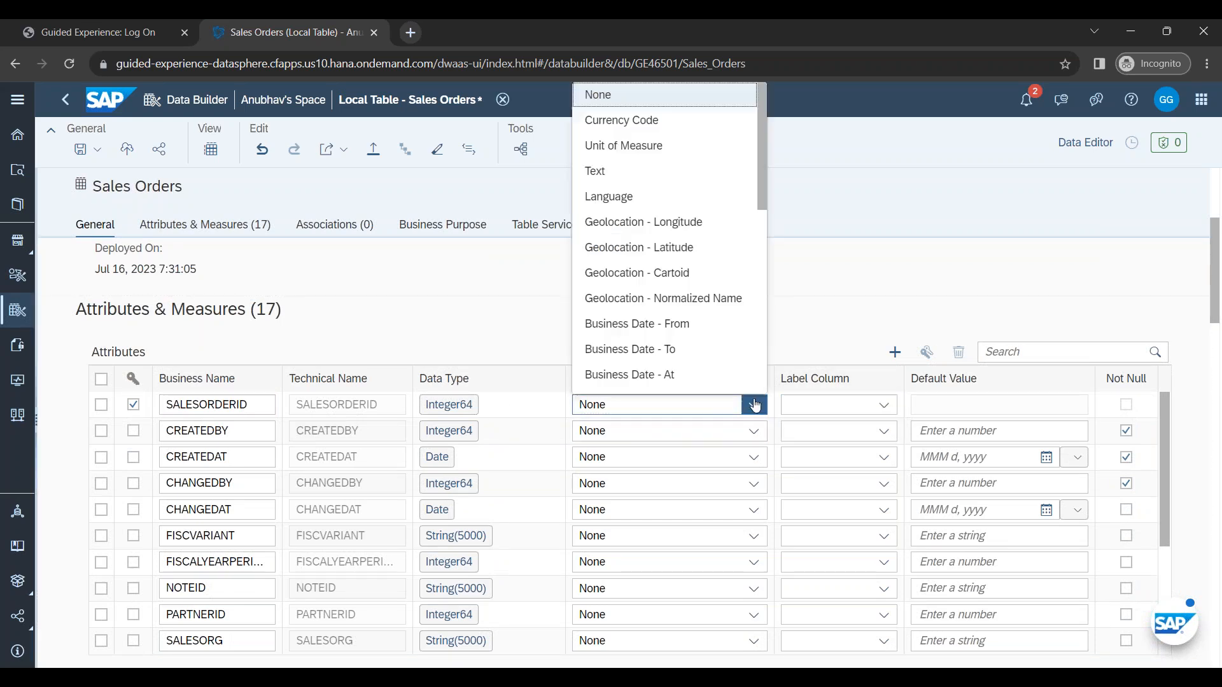
{"action": "mouse_move", "coordinate": [764, 137]}
{"action": "left_mouse_down"}
{"action": "mouse_move", "coordinate": [751, 341]}
{"action": "mouse_move", "coordinate": [762, 118]}
{"action": "left_mouse_up"}
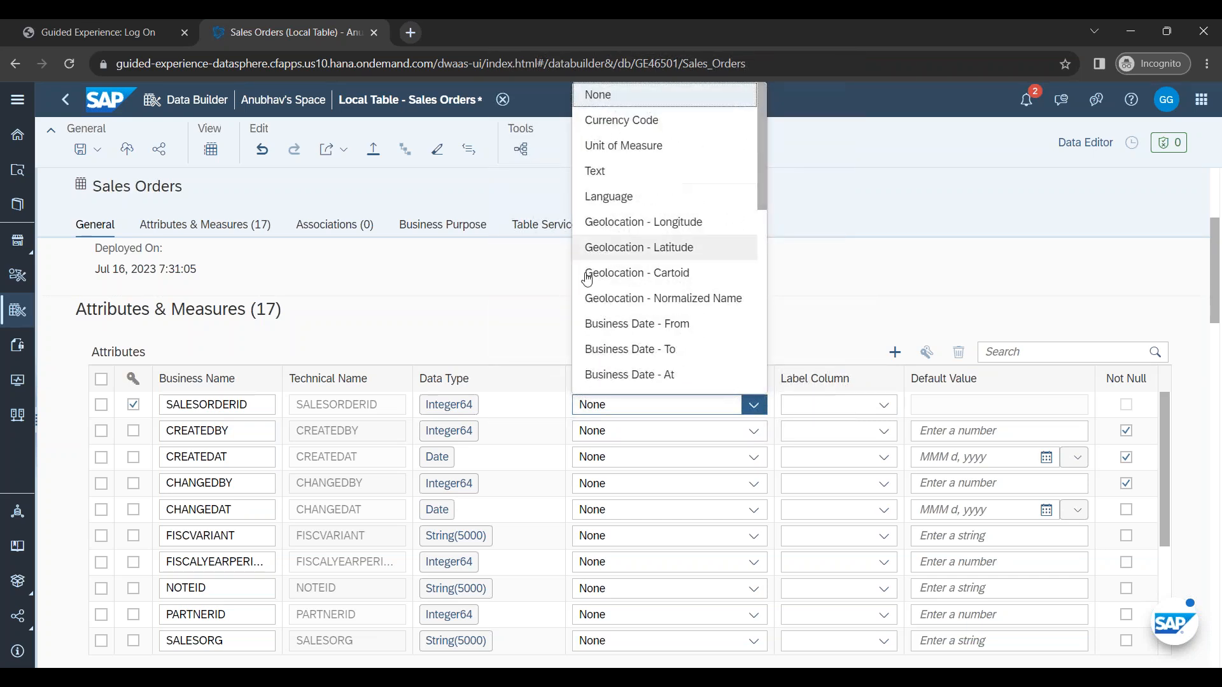
{"action": "left_click", "coordinate": [495, 290]}
Step: Check the data types available for the SALESORDERID attribute
{"action": "left_click", "coordinate": [457, 407]}
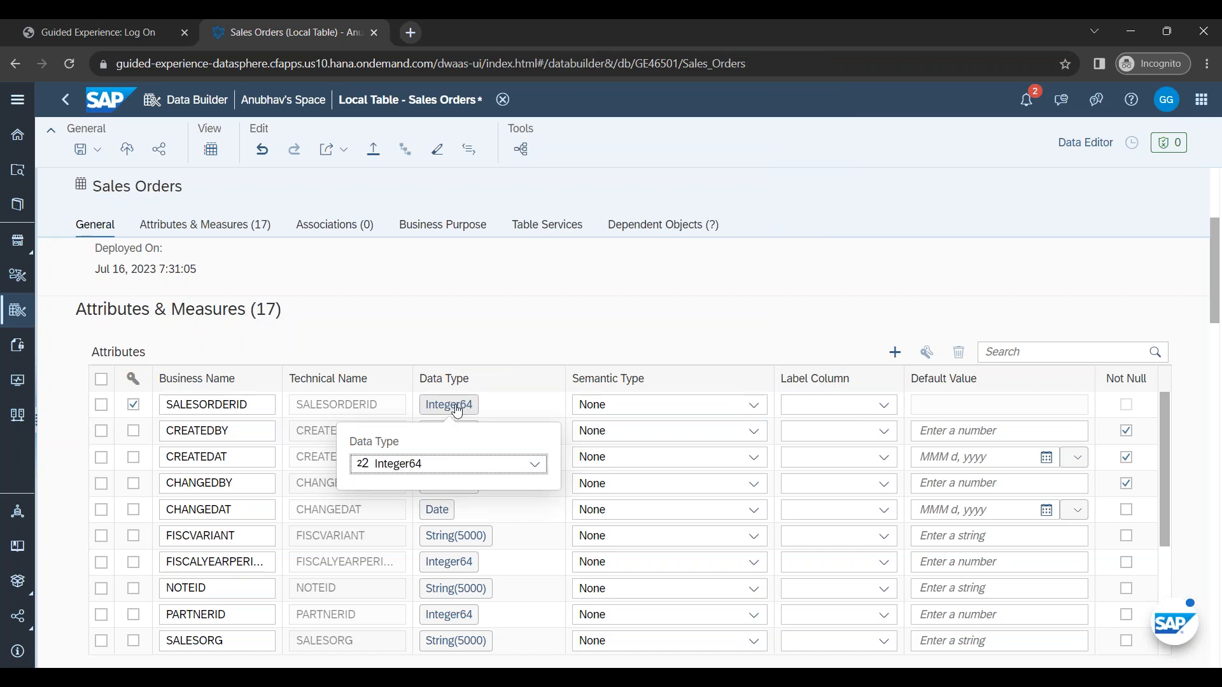
{"action": "left_click", "coordinate": [533, 464]}
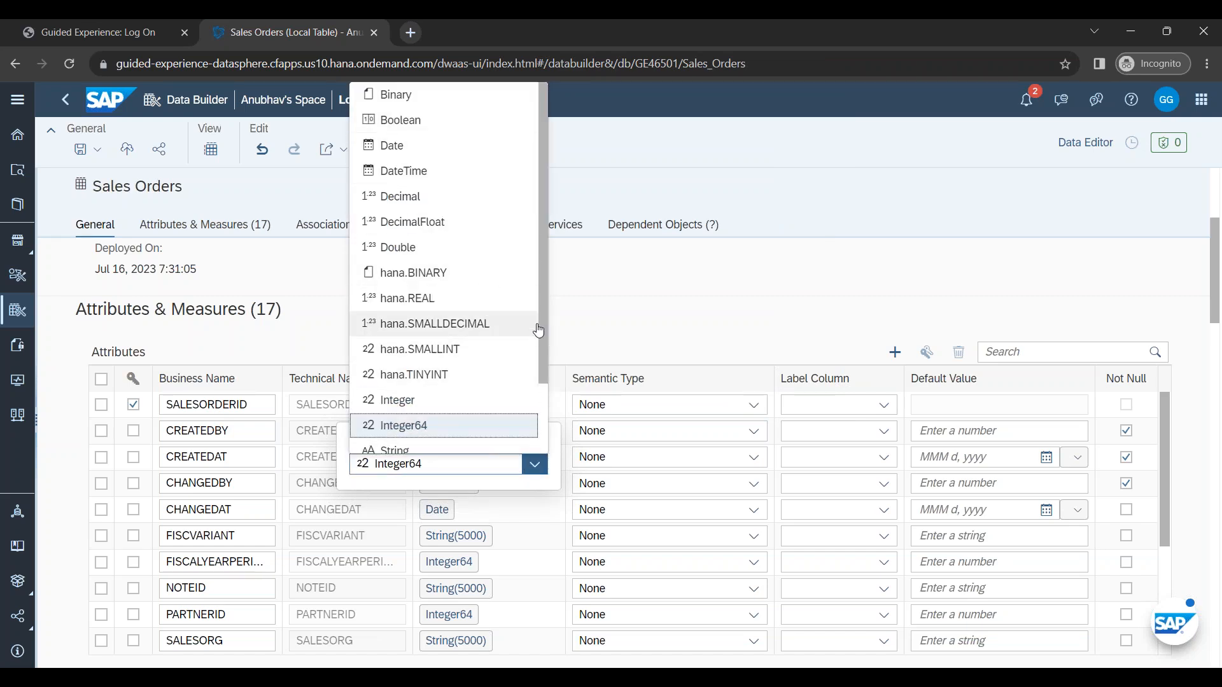
{"action": "left_click_drag", "start_coordinate": [543, 304], "coordinate": [538, 256]}
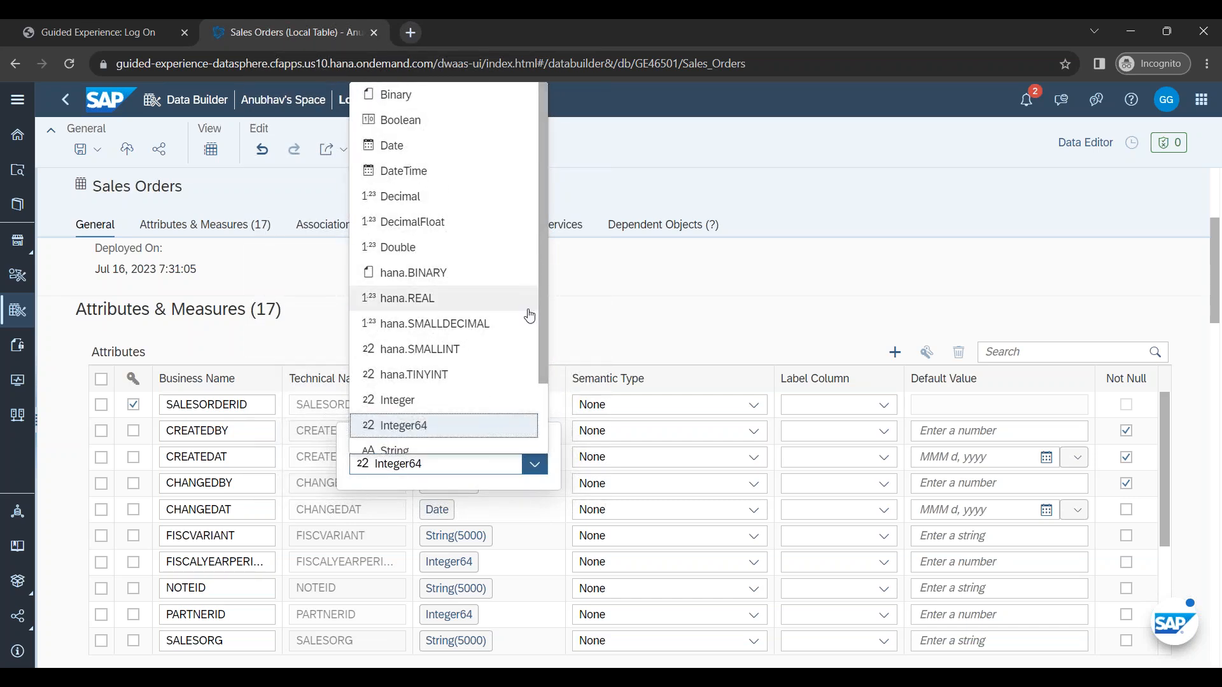
{"action": "left_click", "coordinate": [612, 332]}
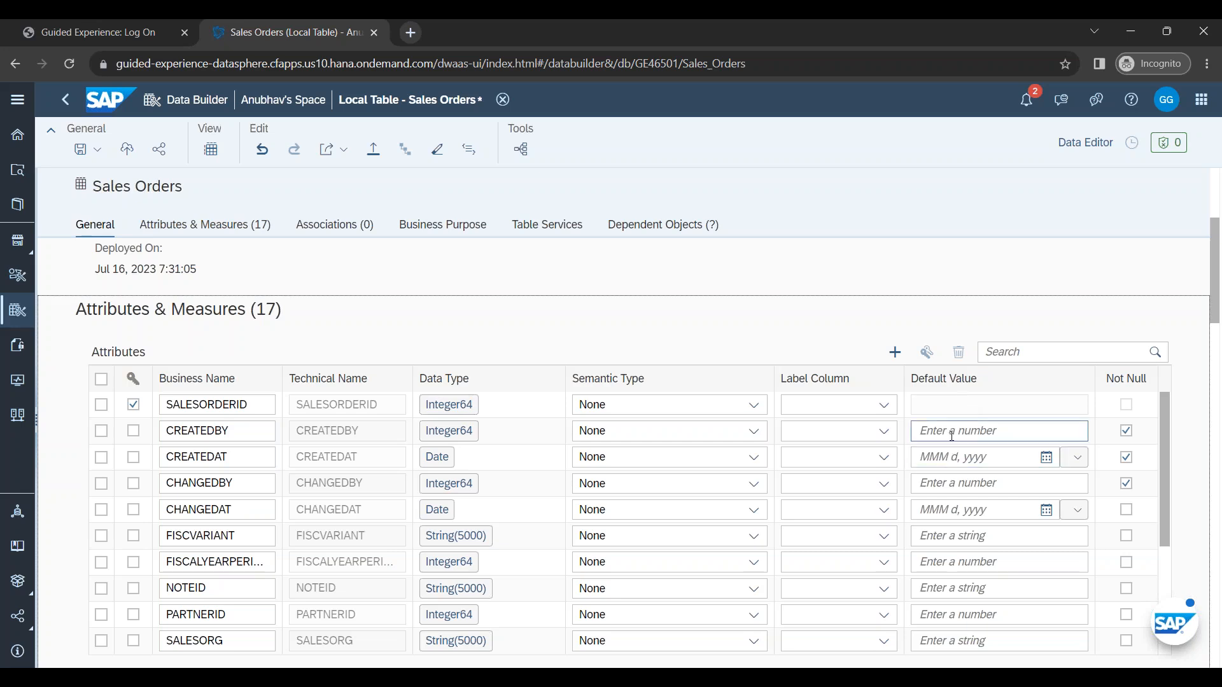
Step: Examine the default value and Not Null settings across all attributes of the table
{"action": "scroll", "coordinate": [944, 584], "scroll_direction": "down", "scroll_amount": 3}
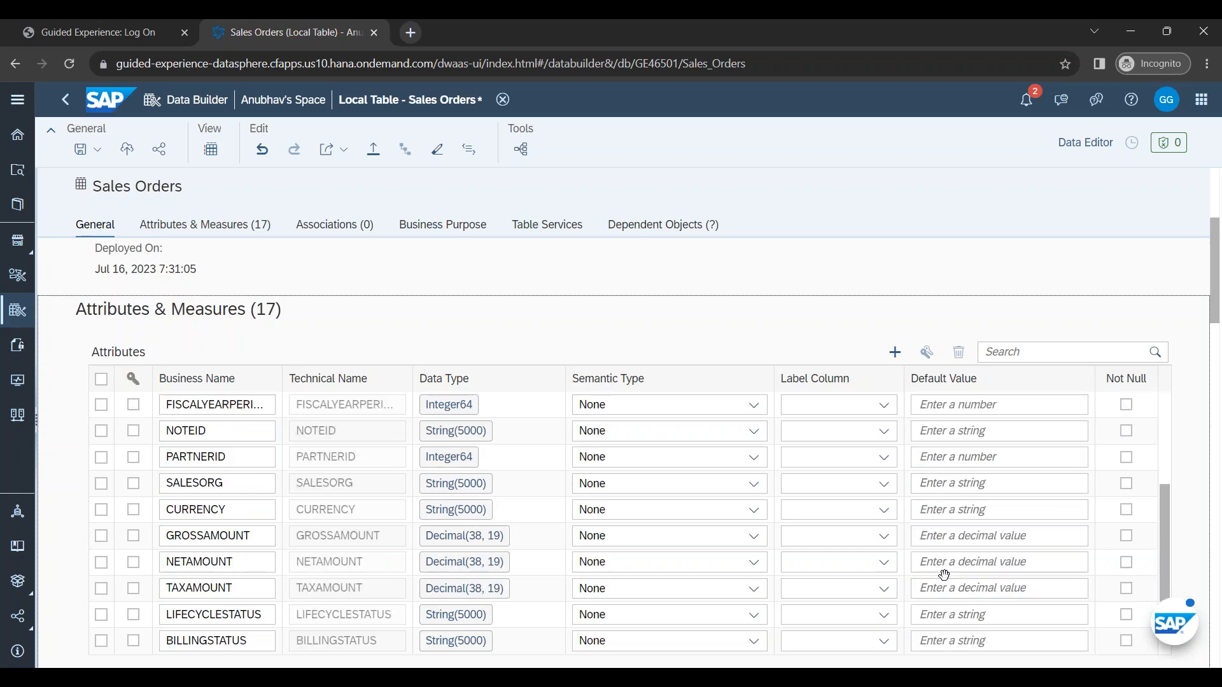
{"action": "scroll", "coordinate": [944, 579], "scroll_direction": "down", "scroll_amount": 1}
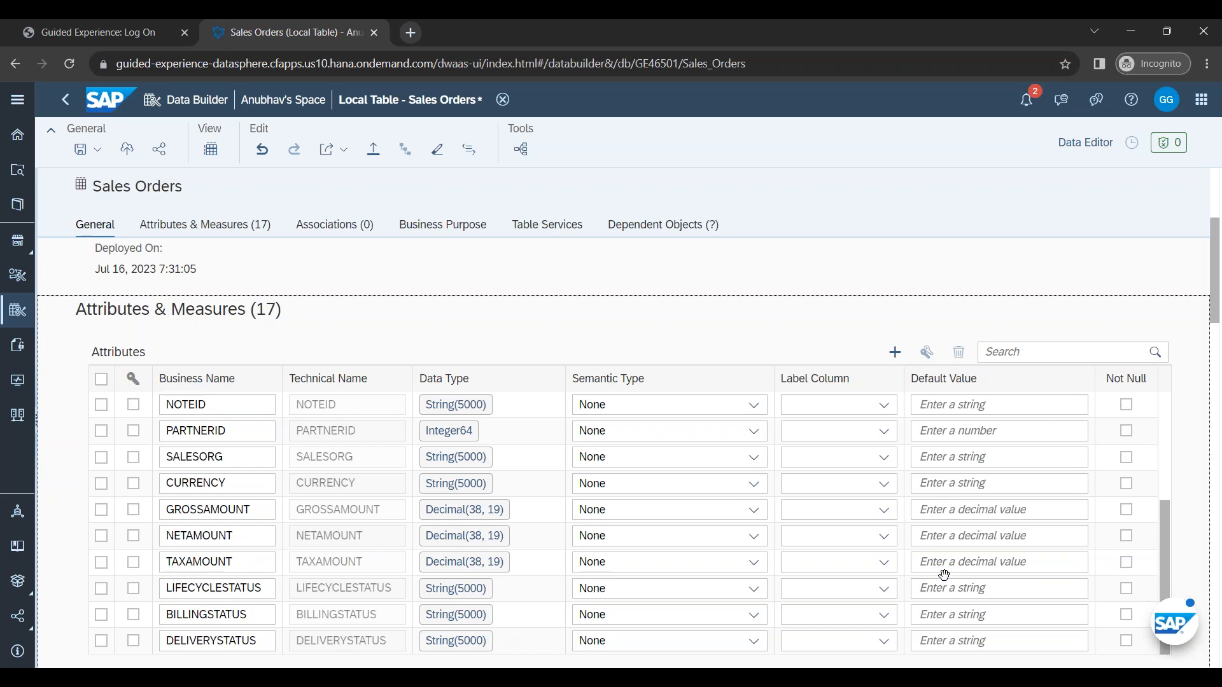
{"action": "scroll", "coordinate": [945, 574], "scroll_direction": "up", "scroll_amount": 3}
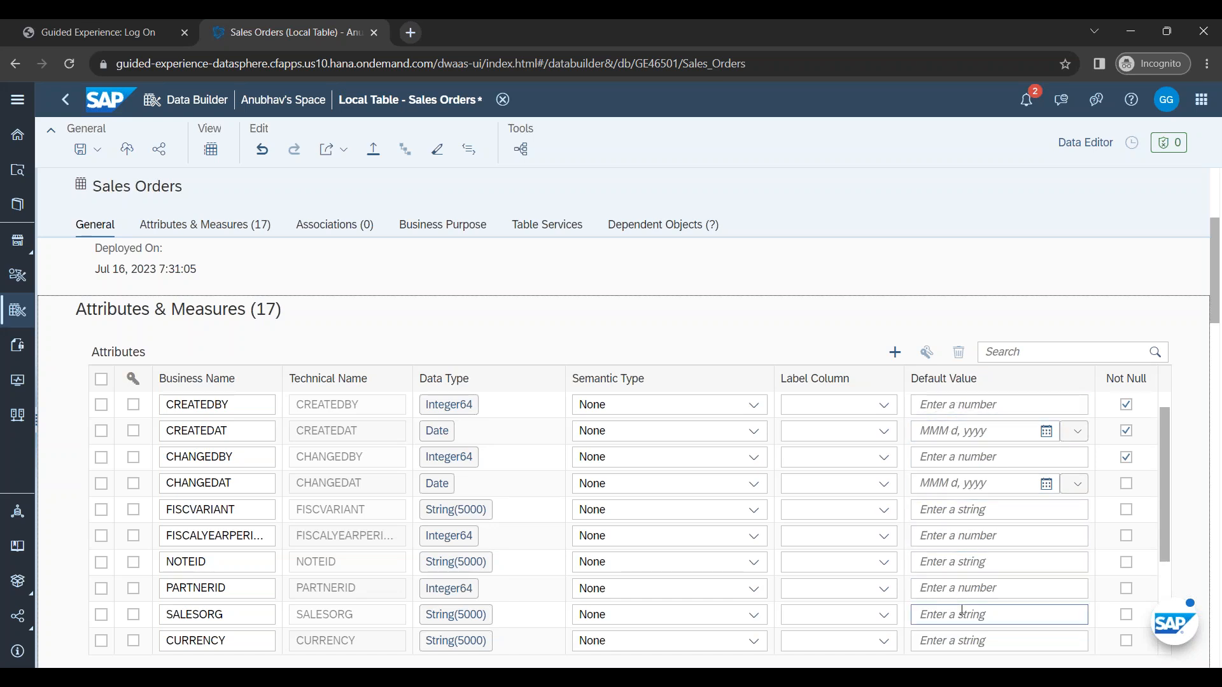
{"action": "scroll", "coordinate": [963, 609], "scroll_direction": "up", "scroll_amount": 2}
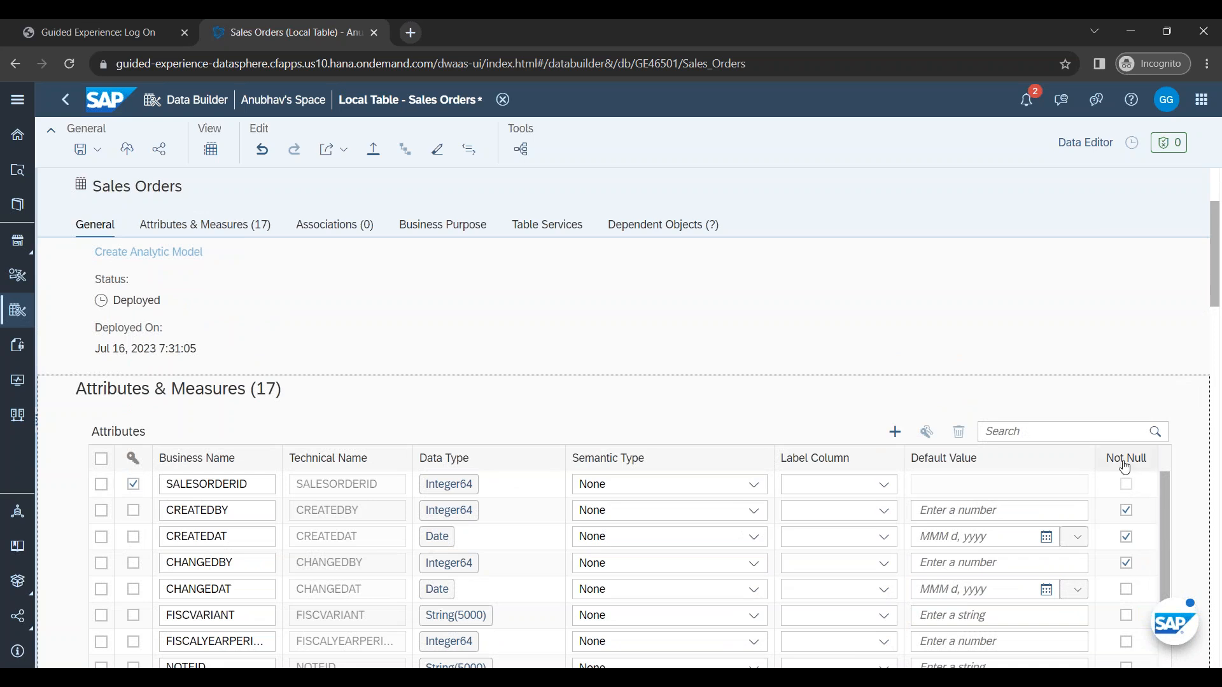
{"action": "left_click", "coordinate": [1124, 566]}
{"action": "left_click", "coordinate": [102, 511]}
{"action": "left_click", "coordinate": [106, 535]}
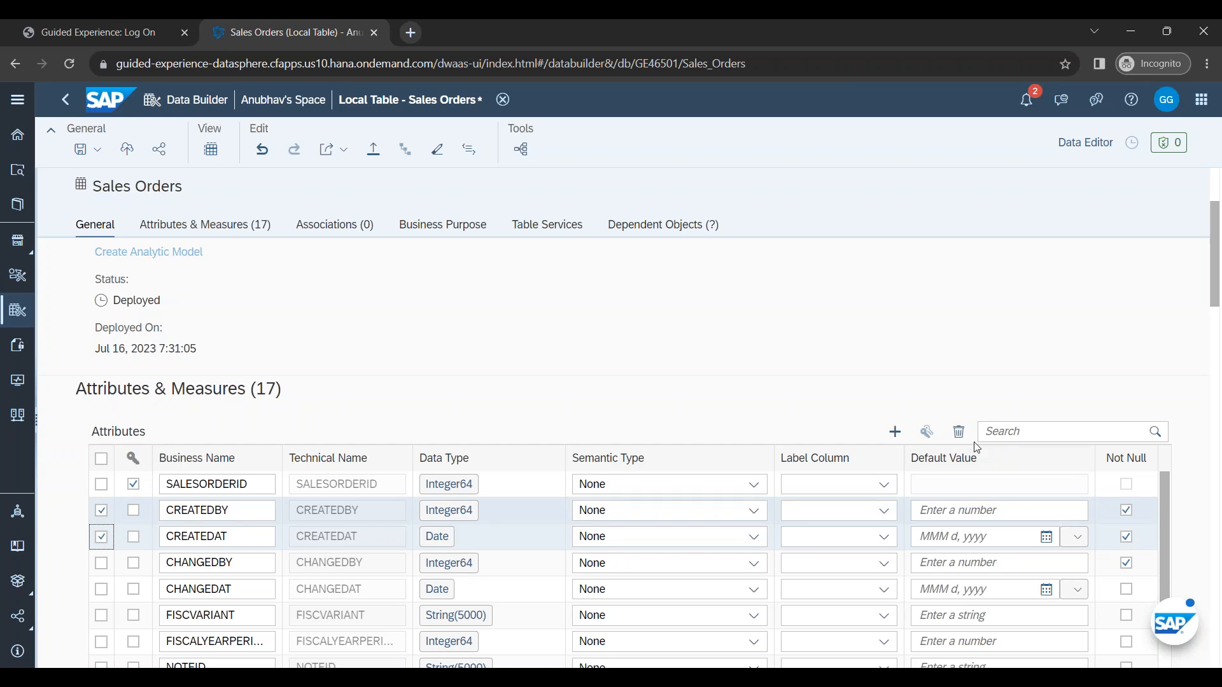
{"action": "left_click", "coordinate": [101, 537]}
{"action": "left_click", "coordinate": [101, 511]}
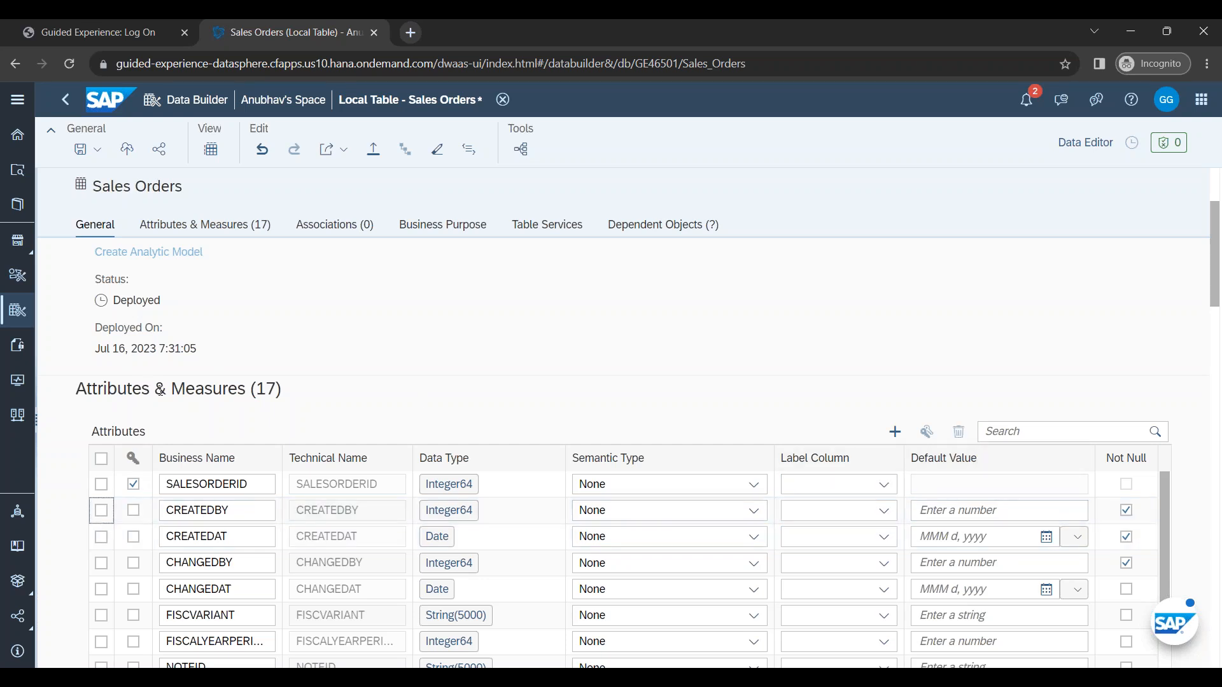
{"action": "left_click_drag", "start_coordinate": [254, 389], "coordinate": [289, 389]}
{"action": "left_click", "coordinate": [302, 395]}
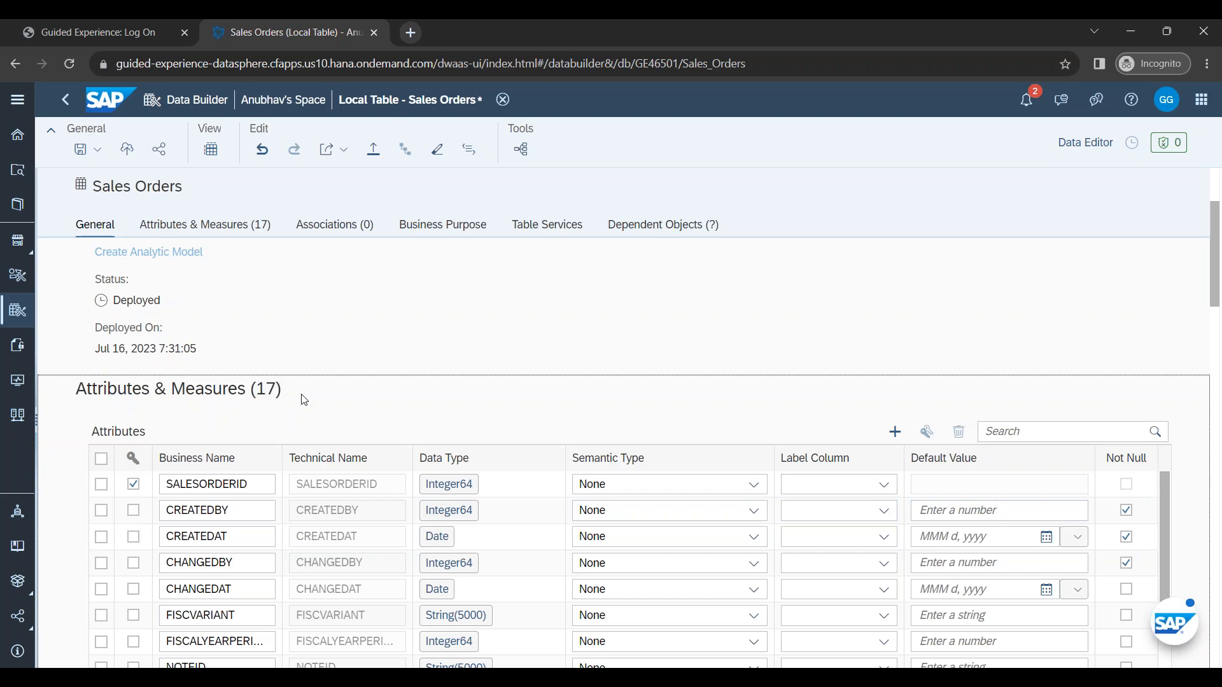
Step: Review the table's attributes and measures, its associations and its business purpose details
{"action": "left_click", "coordinate": [205, 229]}
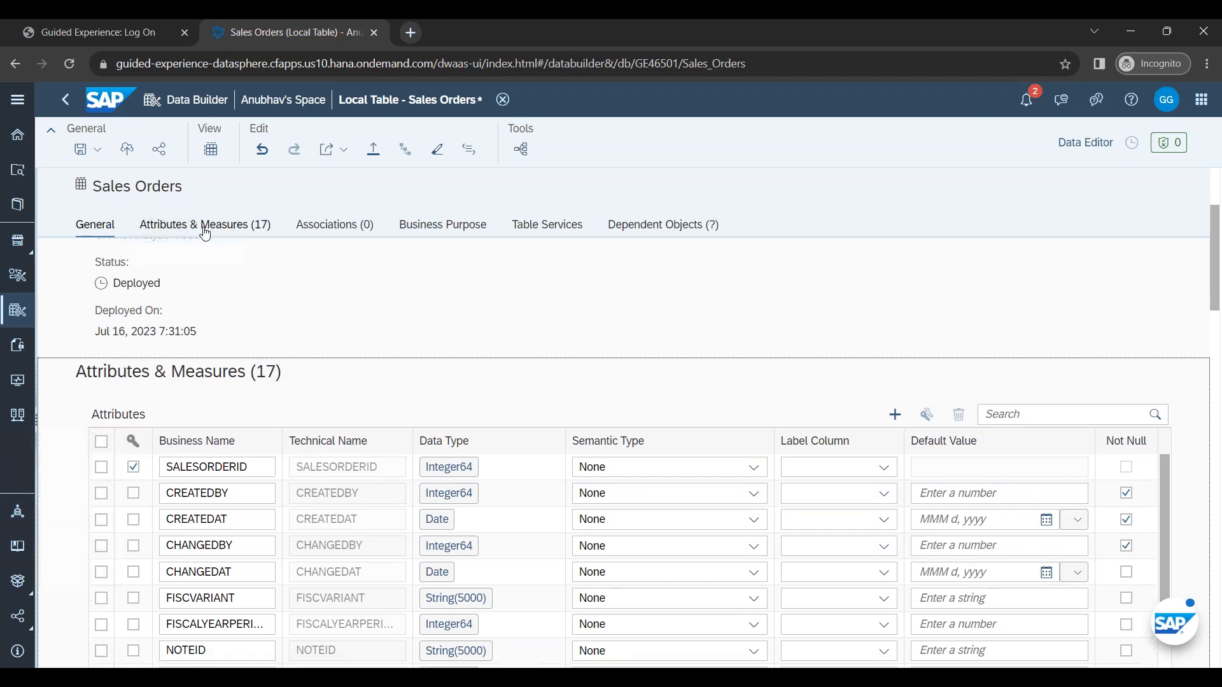
{"action": "scroll", "coordinate": [369, 227], "scroll_direction": "down", "scroll_amount": 3}
{"action": "left_click", "coordinate": [370, 228]}
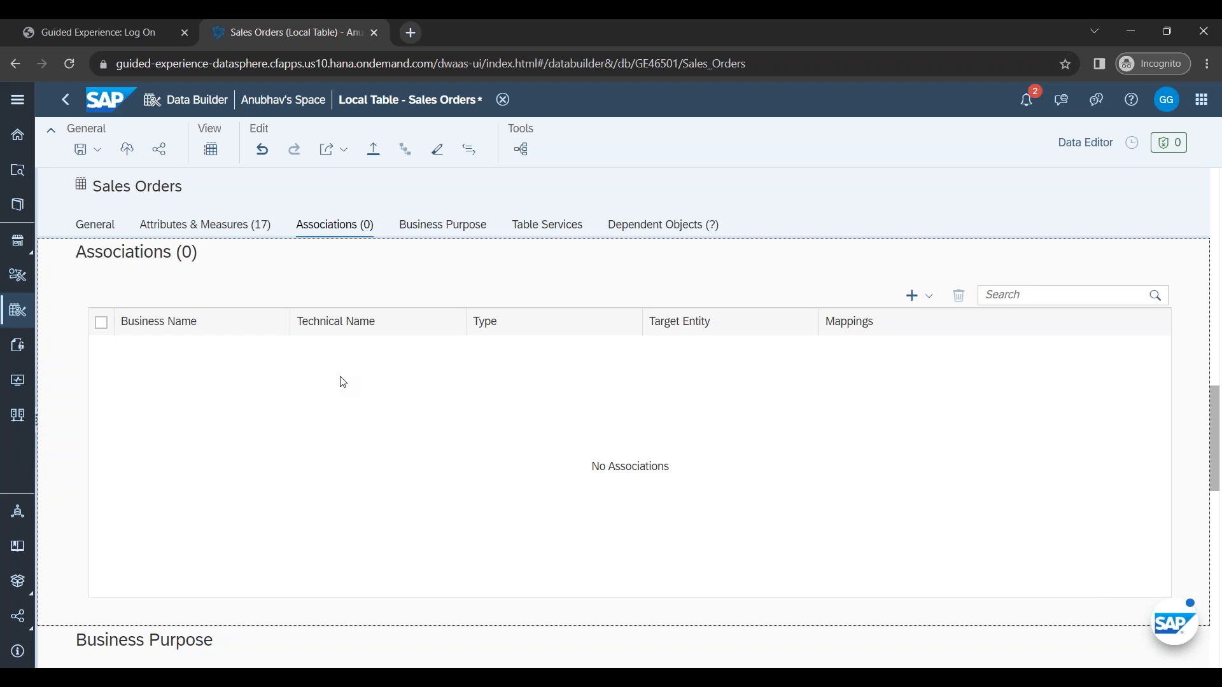
{"action": "left_click", "coordinate": [451, 229]}
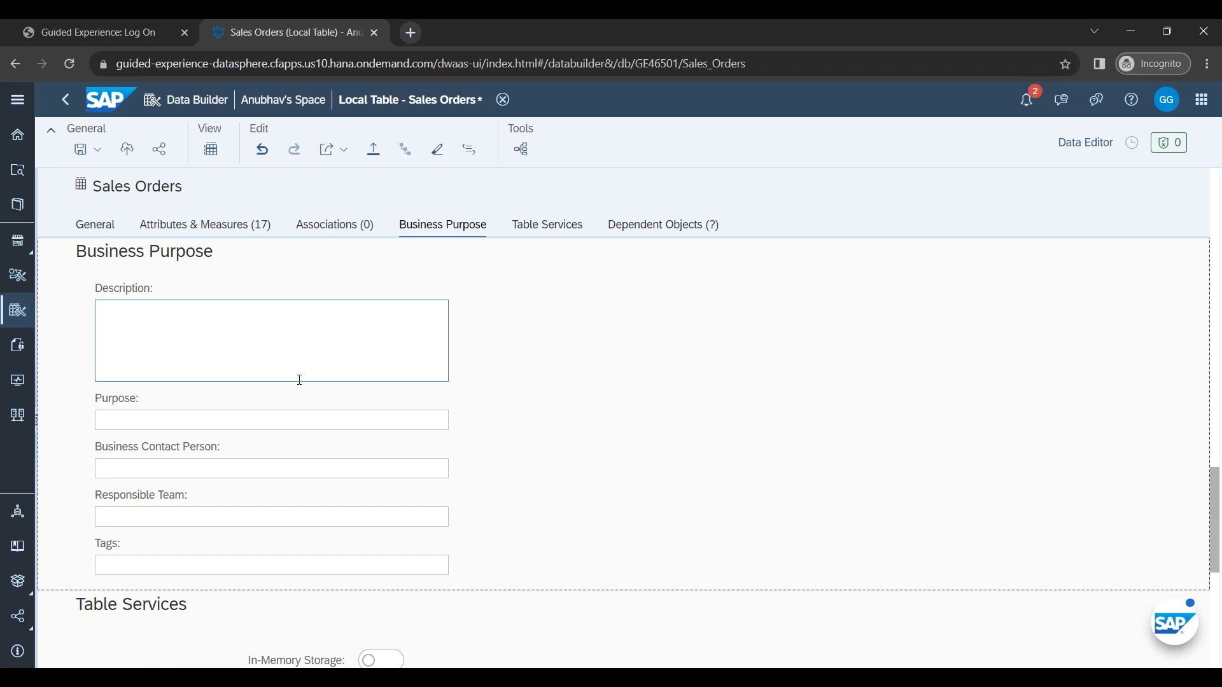
Step: Enable in-memory storage for the Sales Orders table and check its dependent objects
{"action": "left_click", "coordinate": [567, 231]}
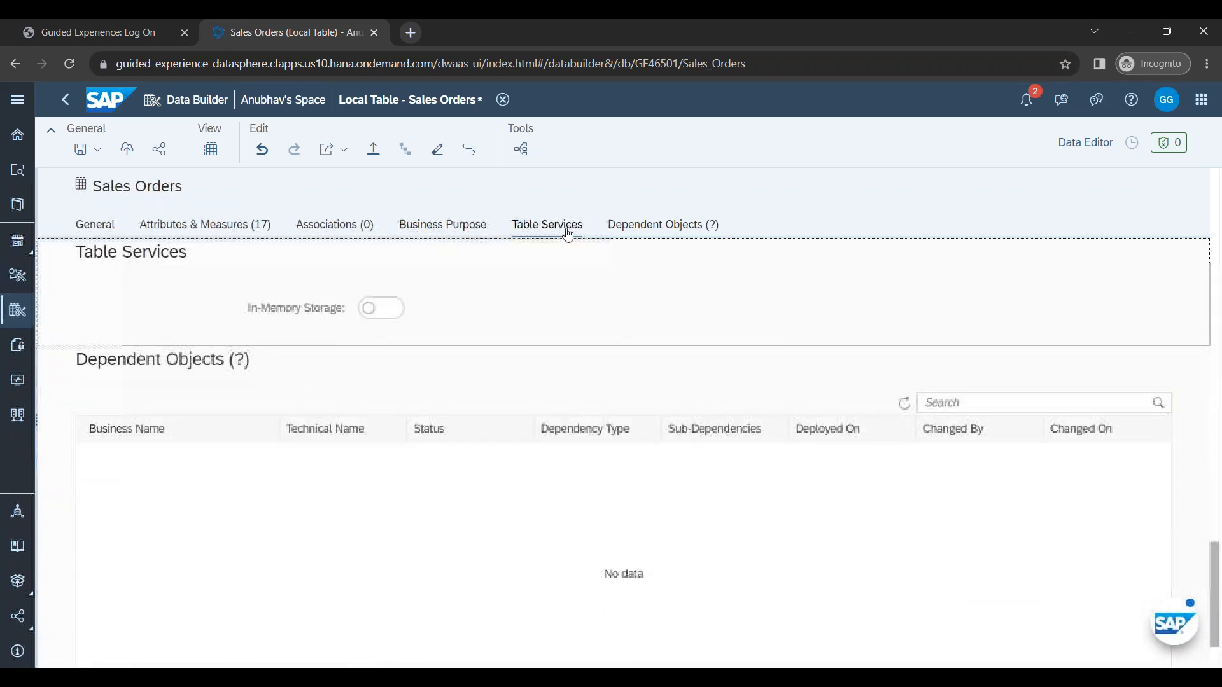
{"action": "left_click", "coordinate": [380, 310]}
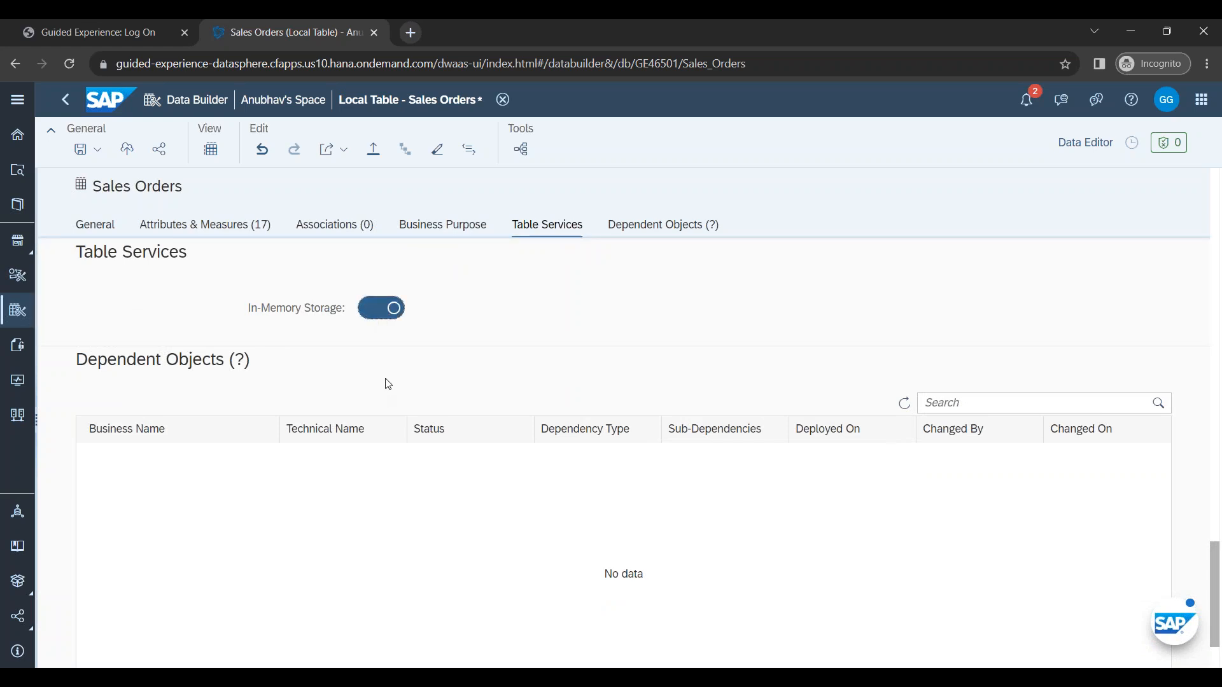
{"action": "left_click", "coordinate": [382, 311]}
{"action": "left_click", "coordinate": [384, 316]}
{"action": "left_click", "coordinate": [688, 227]}
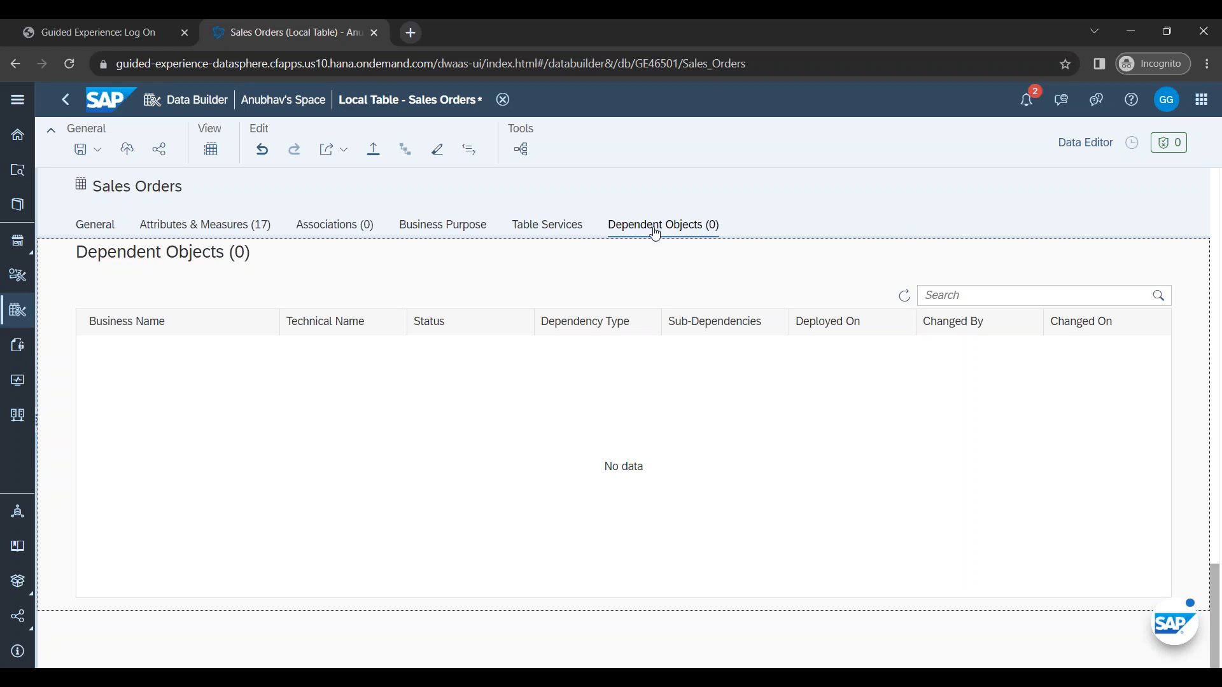
Step: Save the changes made to the Sales Orders table
{"action": "scroll", "coordinate": [475, 357], "scroll_direction": "up", "scroll_amount": 10}
{"action": "scroll", "coordinate": [479, 350], "scroll_direction": "up", "scroll_amount": 8}
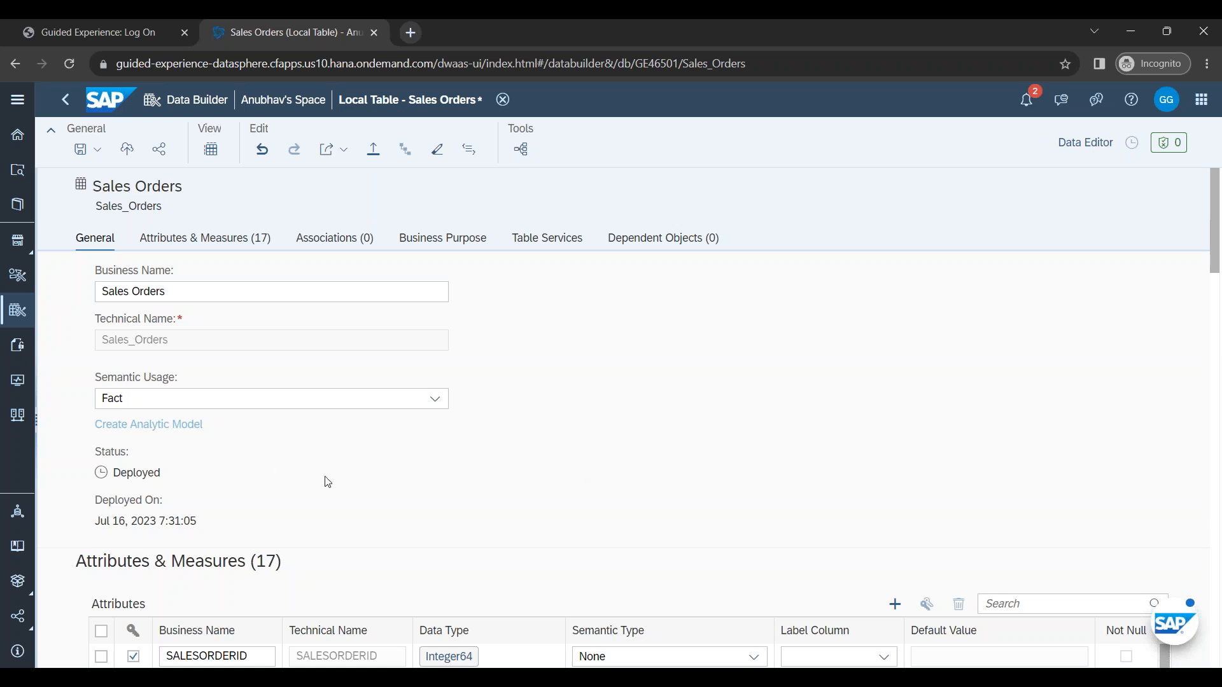
{"action": "left_click", "coordinate": [89, 149]}
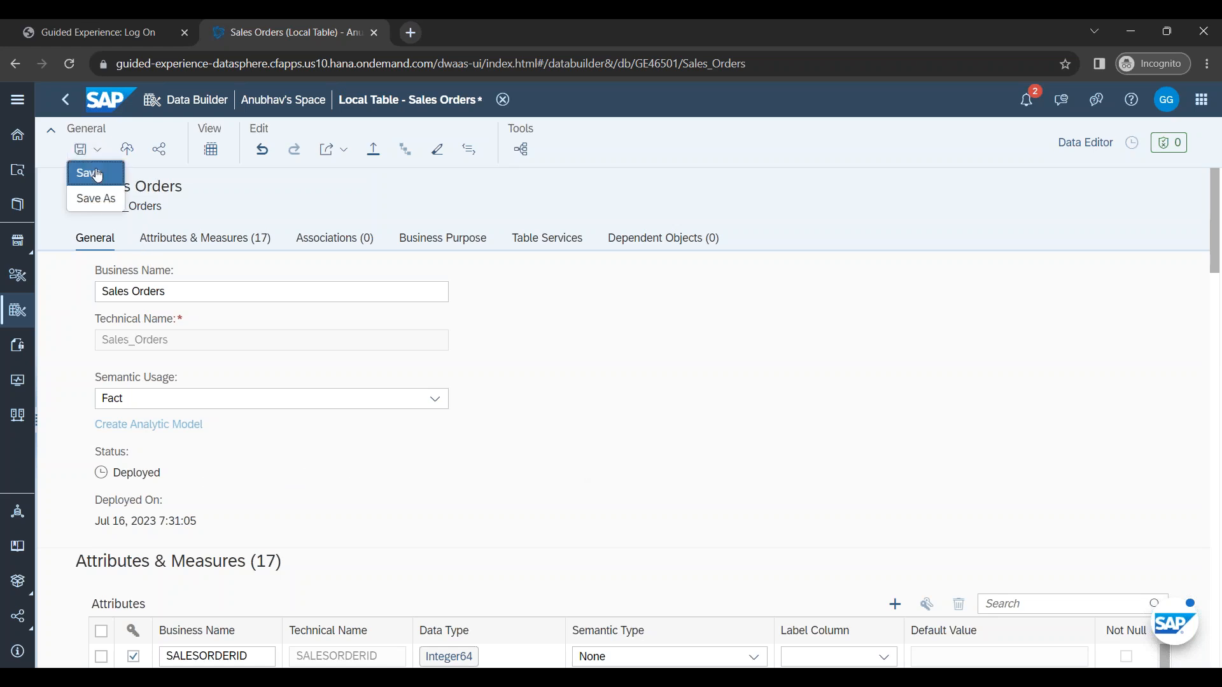
{"action": "left_click", "coordinate": [85, 170]}
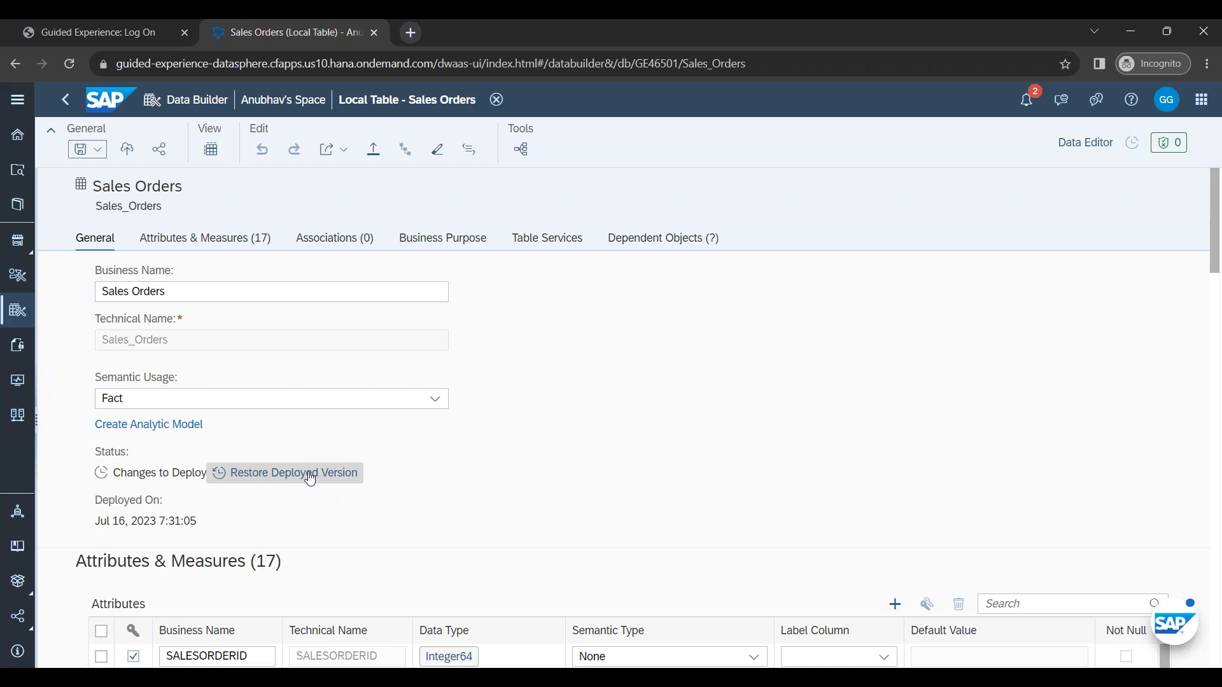
Step: Deploy the saved changes of the Sales Orders table and check its deployment status
{"action": "left_click", "coordinate": [126, 150]}
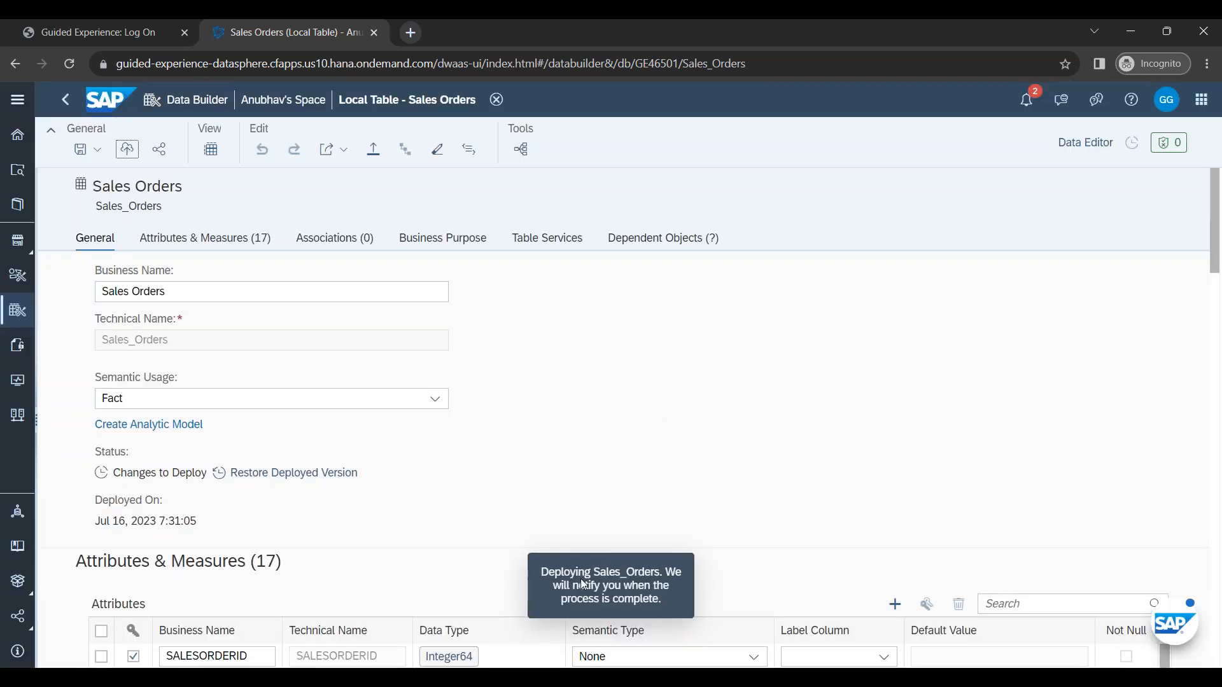
{"action": "left_click_drag", "start_coordinate": [552, 587], "coordinate": [676, 594]}
{"action": "left_click", "coordinate": [641, 568]}
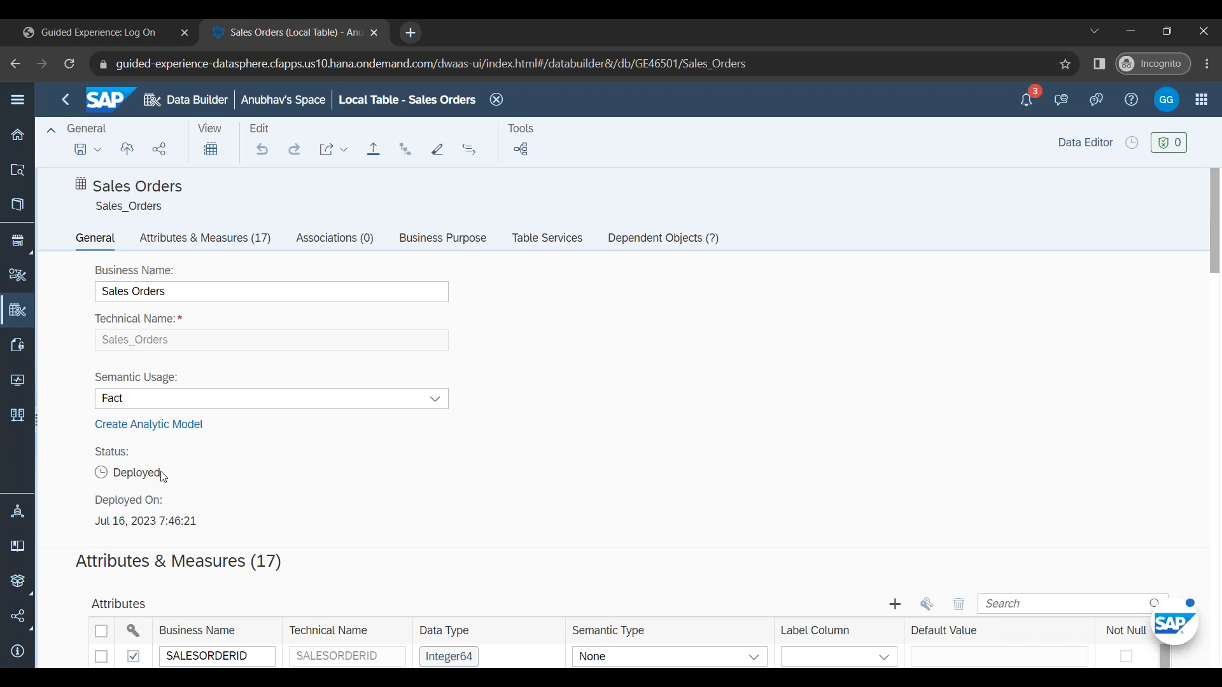
{"action": "left_click_drag", "start_coordinate": [161, 475], "coordinate": [103, 476]}
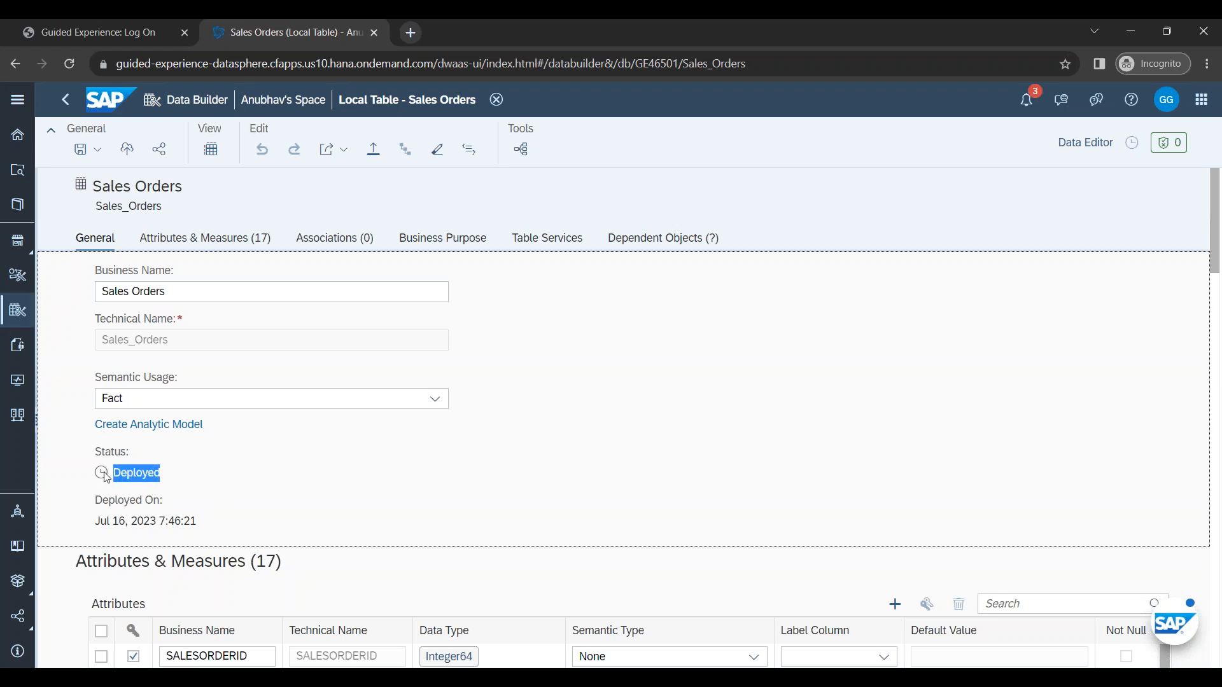
{"action": "left_click", "coordinate": [255, 489]}
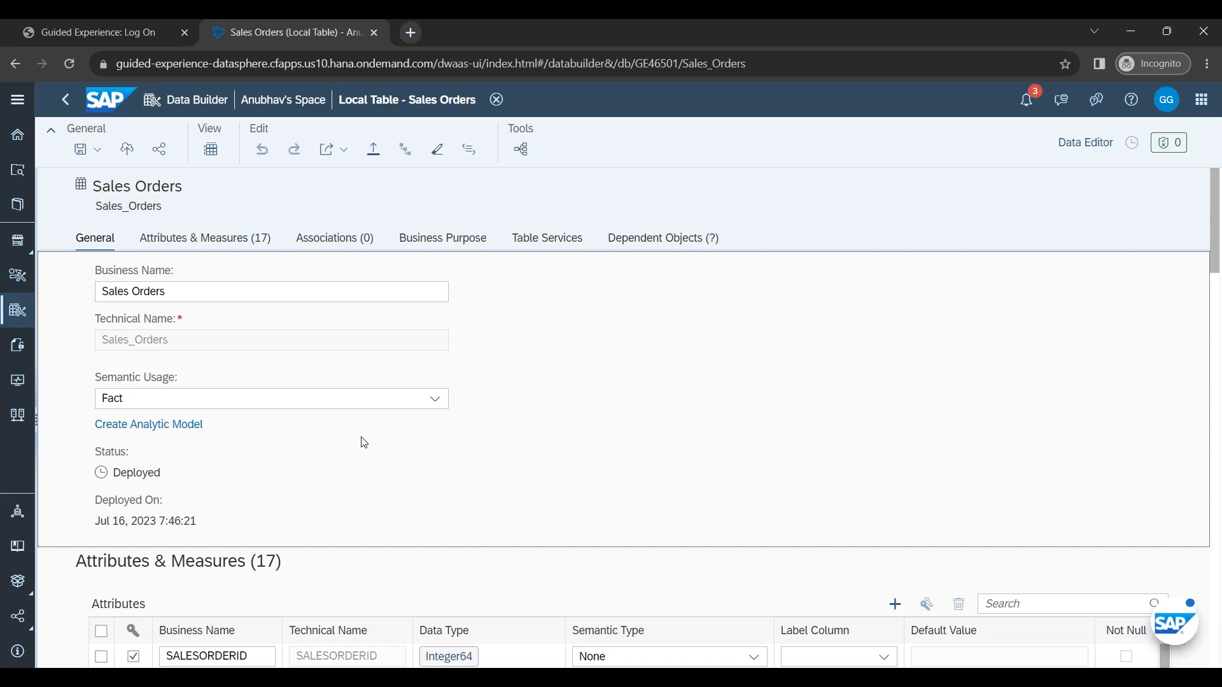
Step: Preview the data of the Sales Orders table, close the preview and return to the space's Data Builder overview
{"action": "scroll", "coordinate": [401, 490], "scroll_direction": "down", "scroll_amount": 10}
{"action": "scroll", "coordinate": [401, 490], "scroll_direction": "down", "scroll_amount": 8}
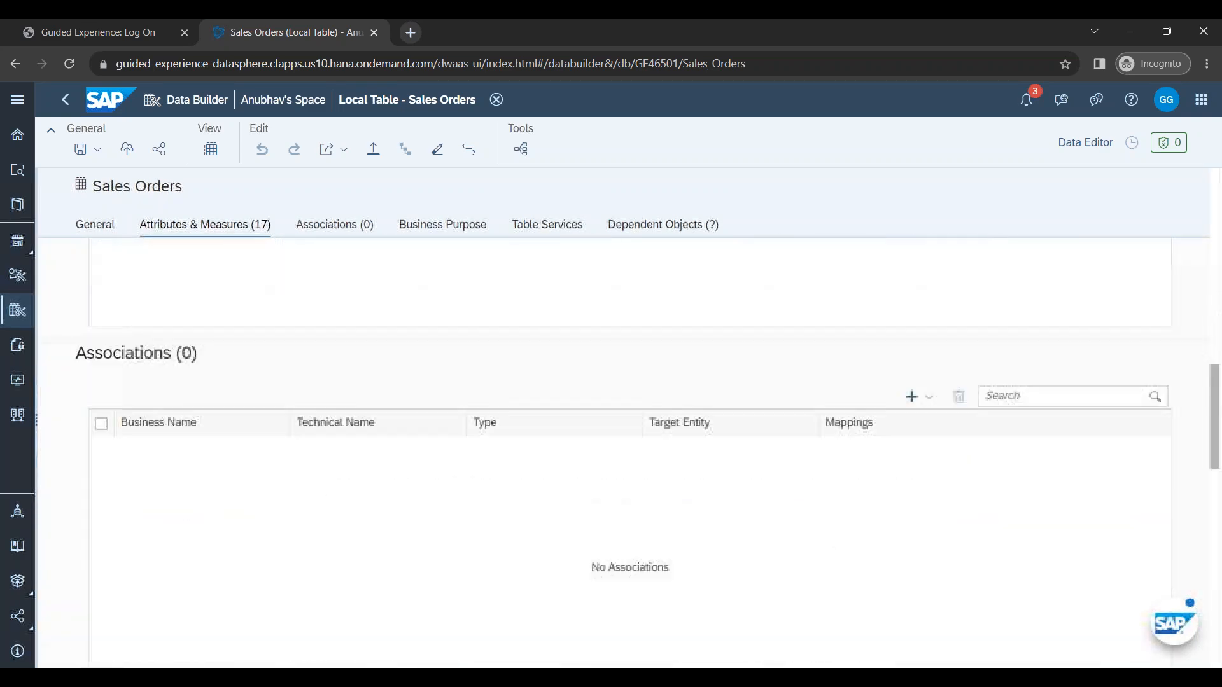
{"action": "scroll", "coordinate": [401, 491], "scroll_direction": "up", "scroll_amount": 6}
{"action": "scroll", "coordinate": [401, 490], "scroll_direction": "up", "scroll_amount": 10}
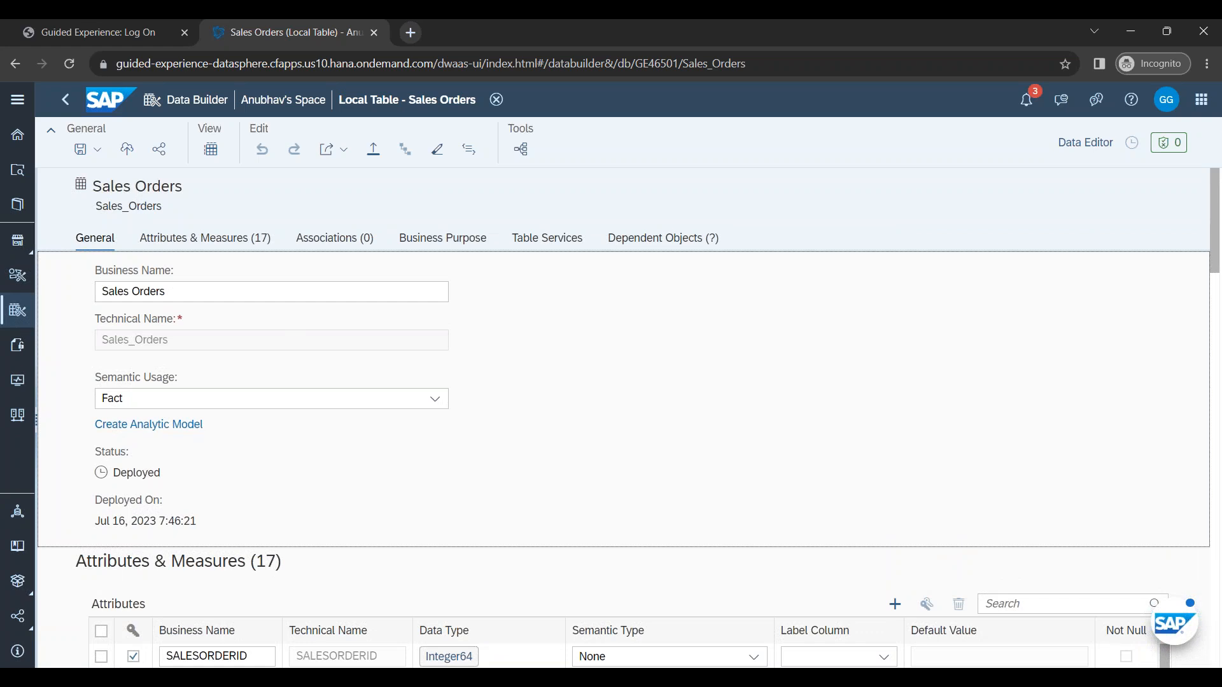
{"action": "left_click", "coordinate": [212, 153]}
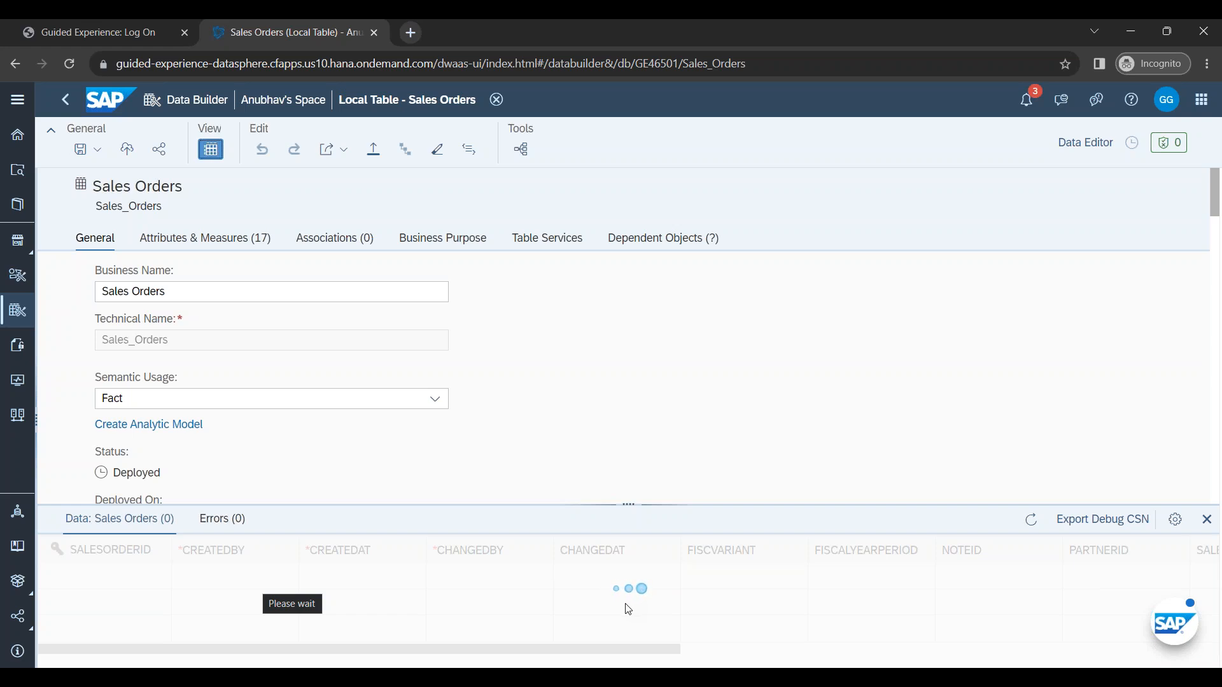
{"action": "scroll", "coordinate": [448, 609], "scroll_direction": "down", "scroll_amount": 7}
{"action": "scroll", "coordinate": [449, 609], "scroll_direction": "down", "scroll_amount": 12}
{"action": "scroll", "coordinate": [455, 603], "scroll_direction": "up", "scroll_amount": 12}
{"action": "scroll", "coordinate": [454, 602], "scroll_direction": "up", "scroll_amount": 8}
{"action": "left_click", "coordinate": [1206, 520]}
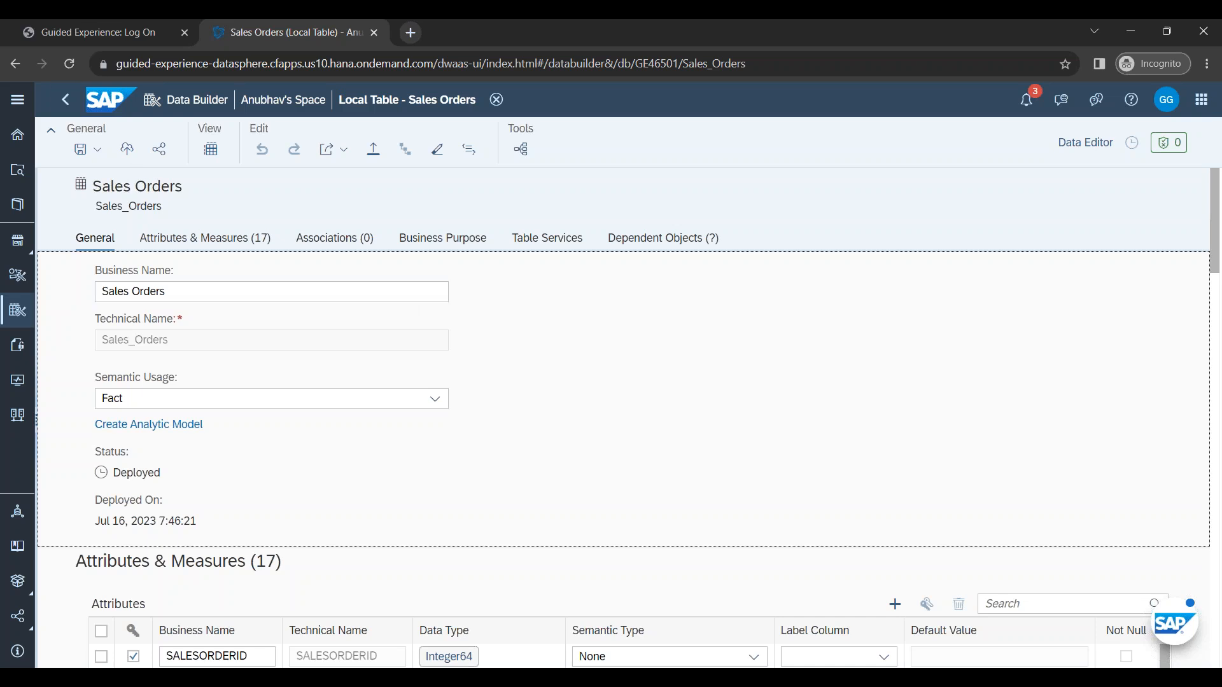
{"action": "left_click", "coordinate": [63, 100]}
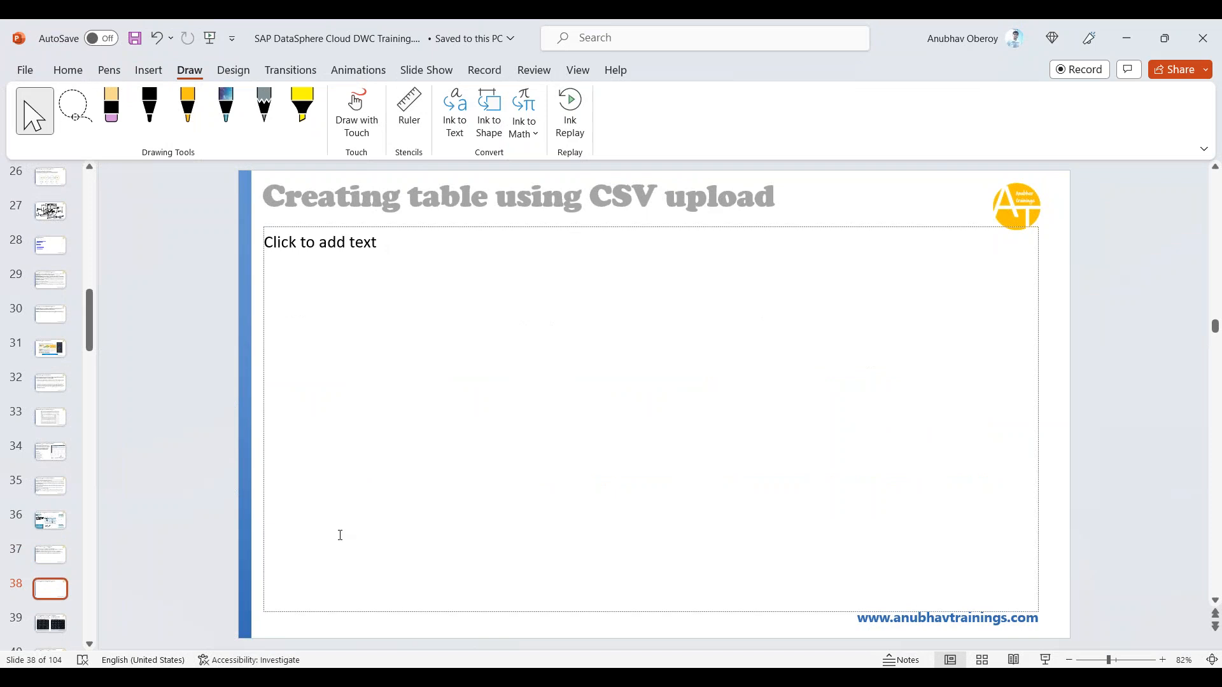
Step: On the PowerPoint slide 'Creating table using CSV upload', add the bullets 'Upload data' and 'Assigning semantic types'
{"action": "left_click", "coordinate": [441, 233]}
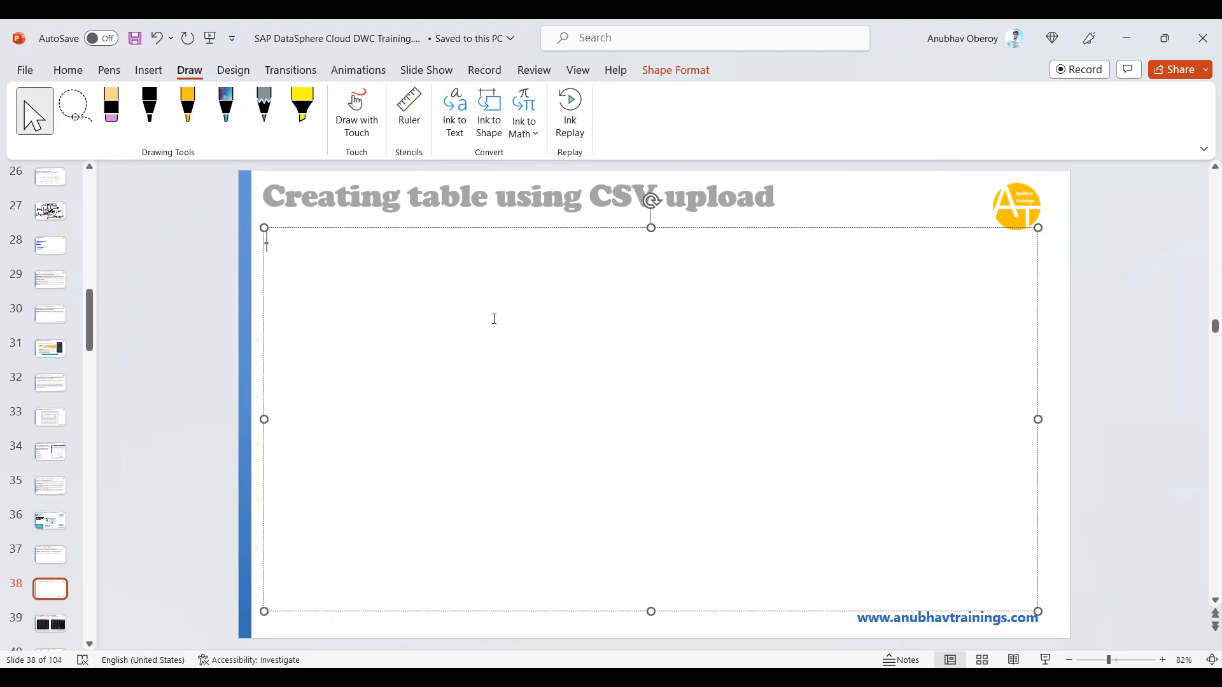
{"action": "type", "text": "Upload data"}
{"action": "key", "text": "Return"}
{"action": "type", "text": "Assign"}
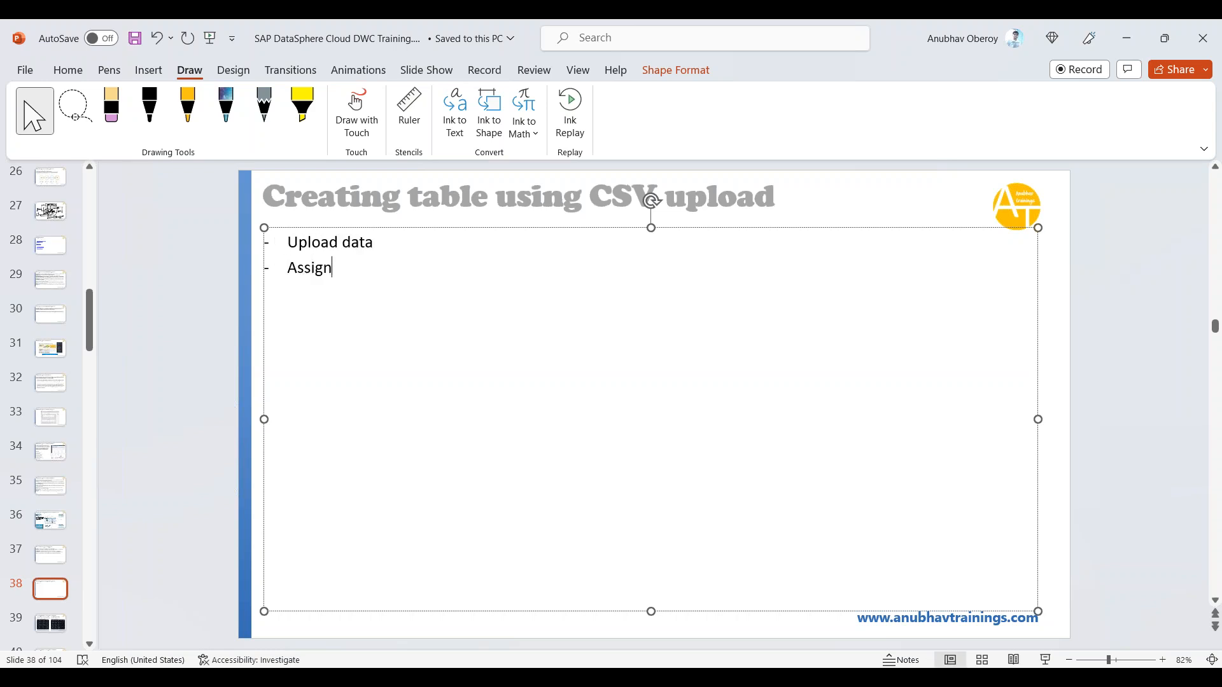
{"action": "type", "text": "ing semantic types"}
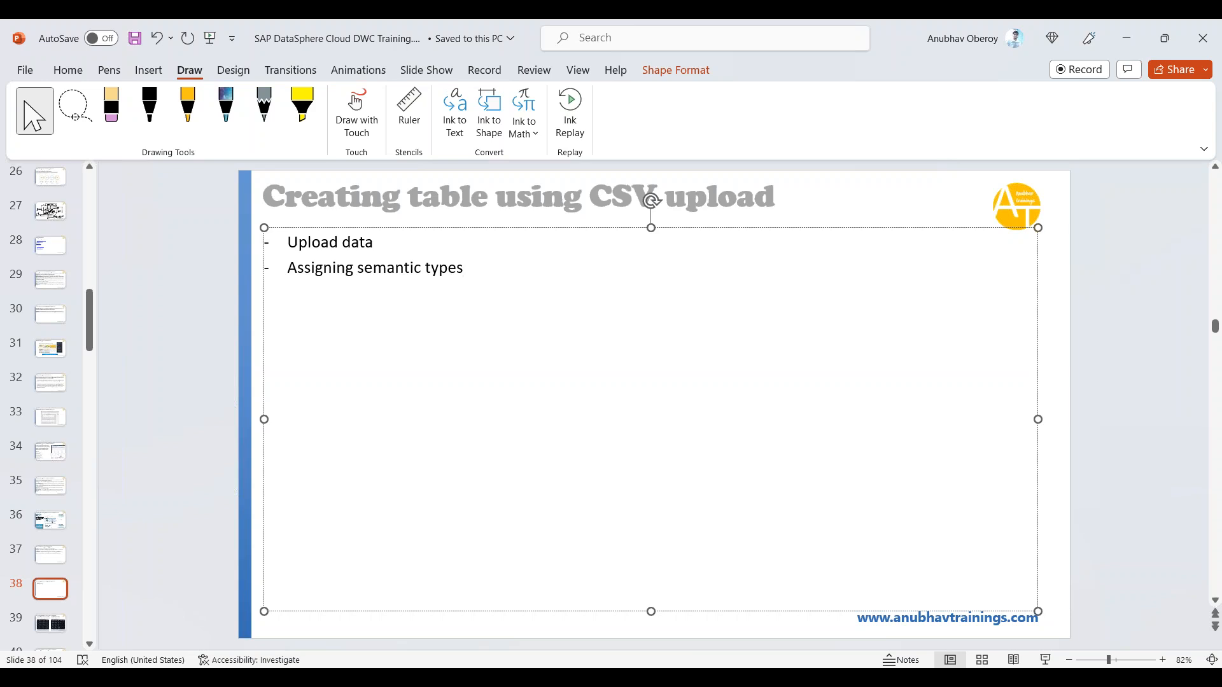
Step: Add the bullet 'Define Primary keys, compound keys, default value, column visibility, associations, field names, data types, descriptions, semantics' to the slide
{"action": "type", "text": "Define Primary keys, co"}
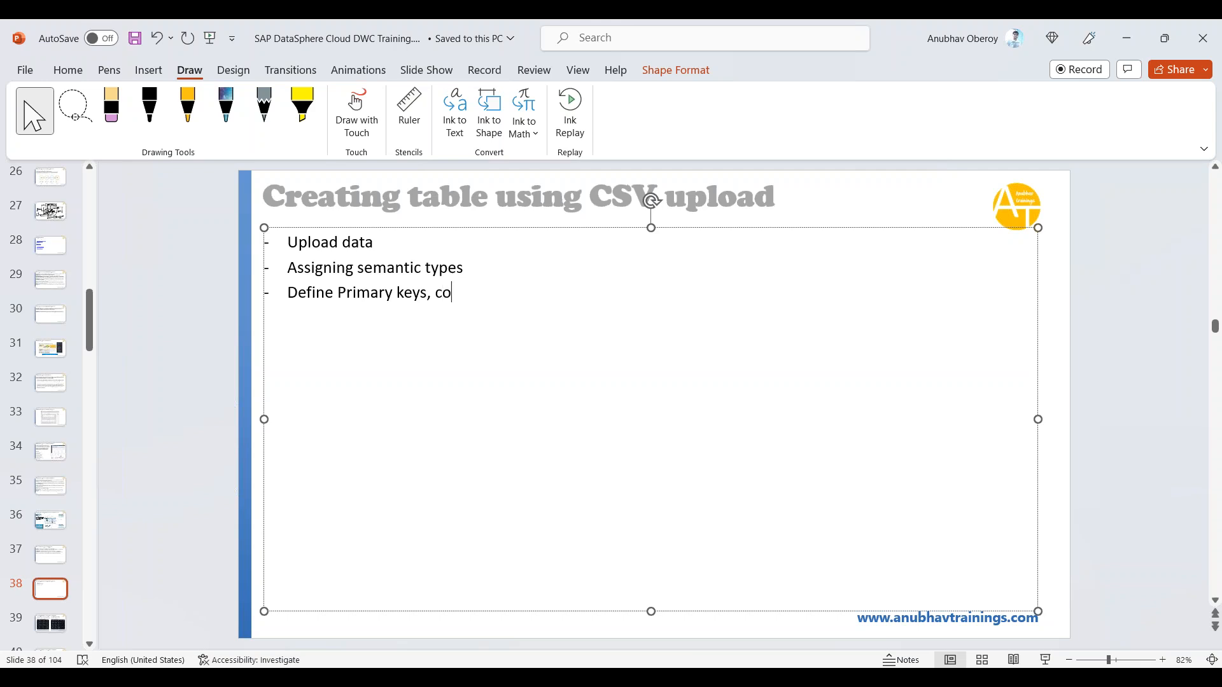
{"action": "type", "text": "mpound keys, "}
{"action": "type", "text": "default v"}
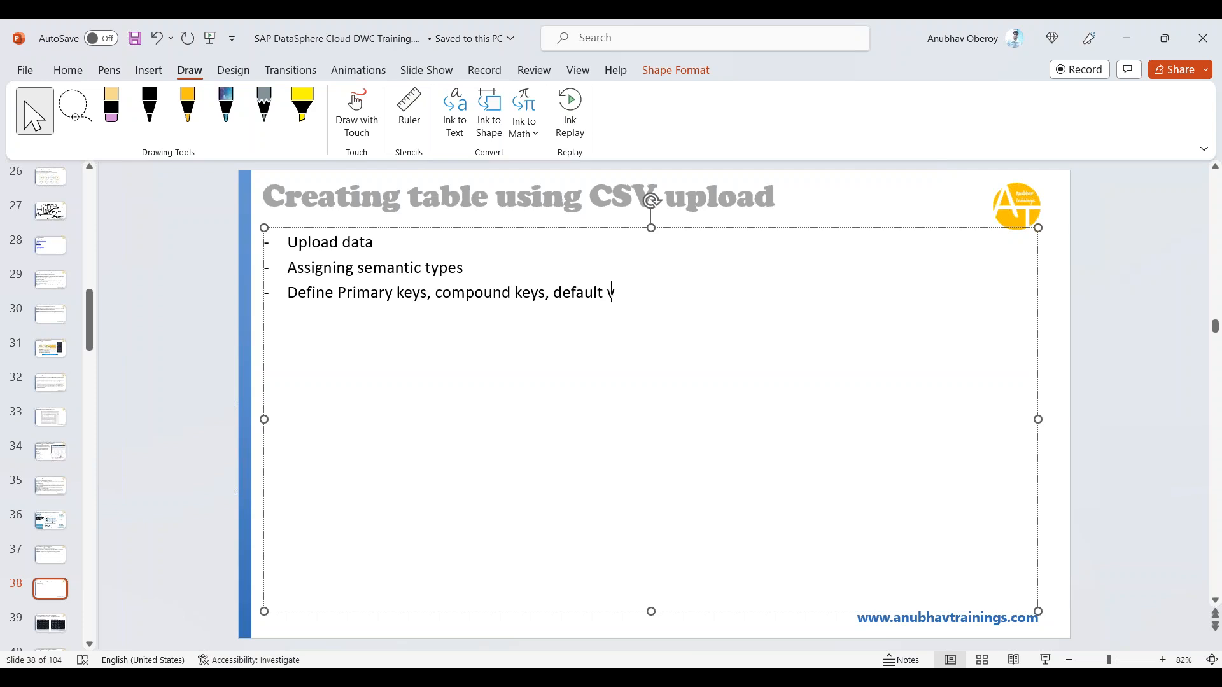
{"action": "type", "text": "alue, column visivb"}
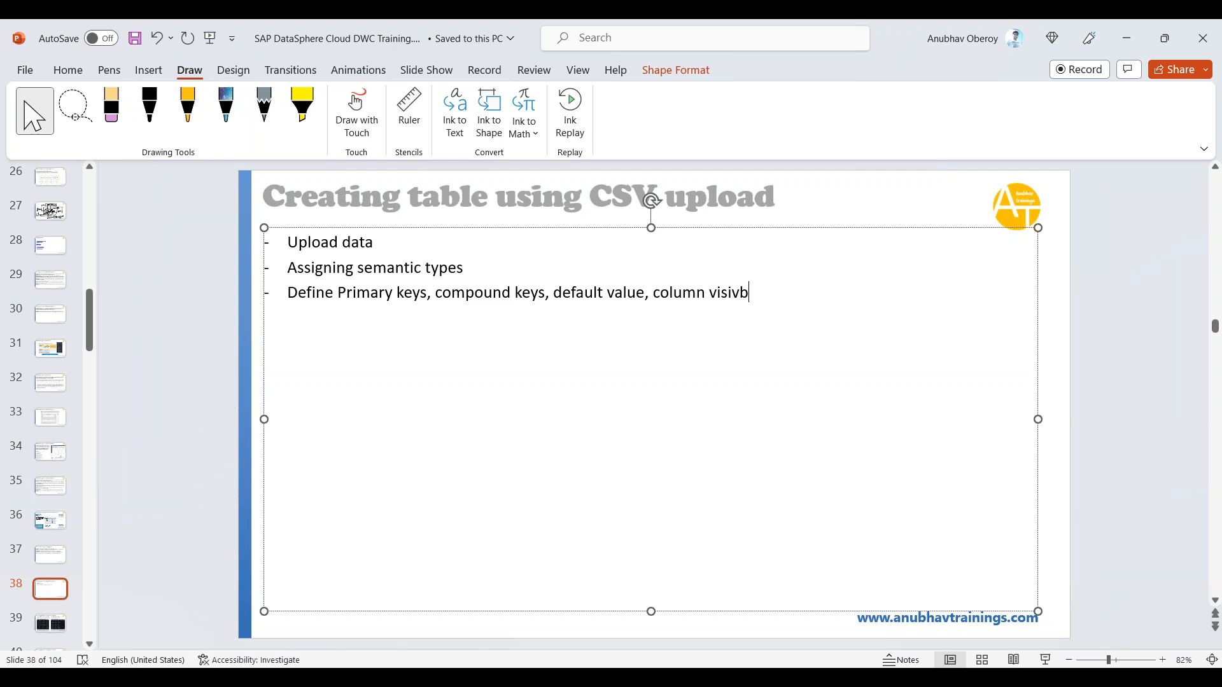
{"action": "key", "text": "BackSpace"}
{"action": "key", "text": "BackSpace"}
{"action": "key", "text": "BackSpace"}
{"action": "type", "text": "ibility, associations, fi"}
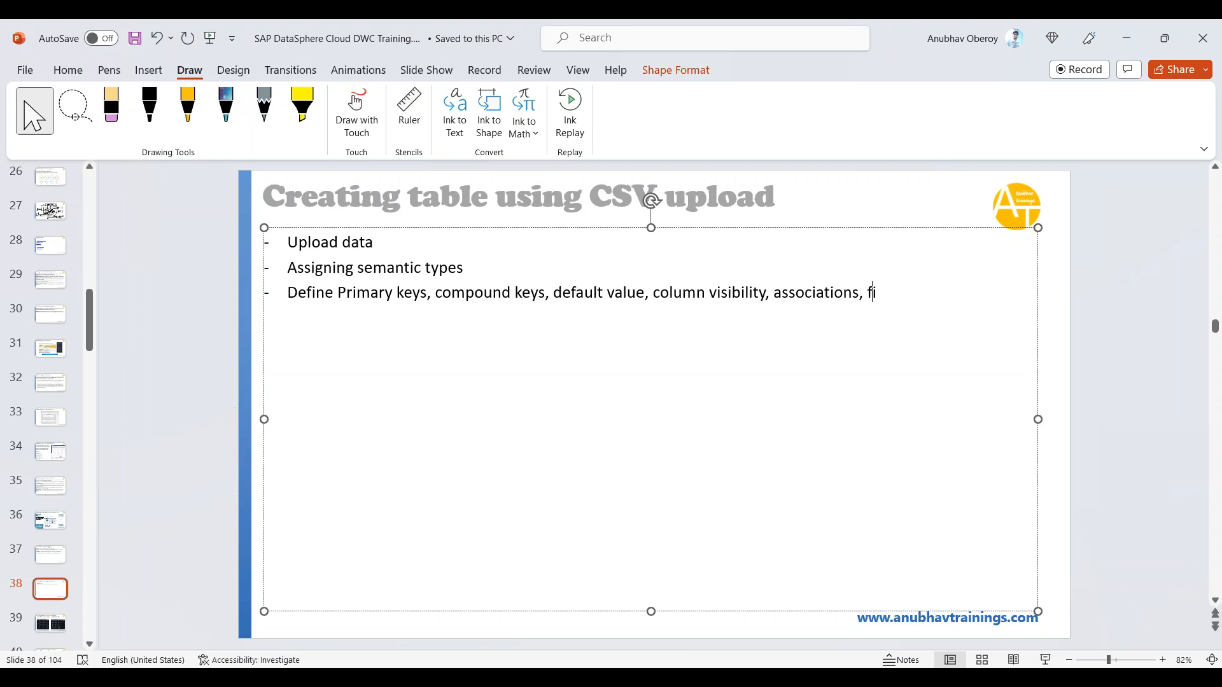
{"action": "type", "text": "eld names, data ty"}
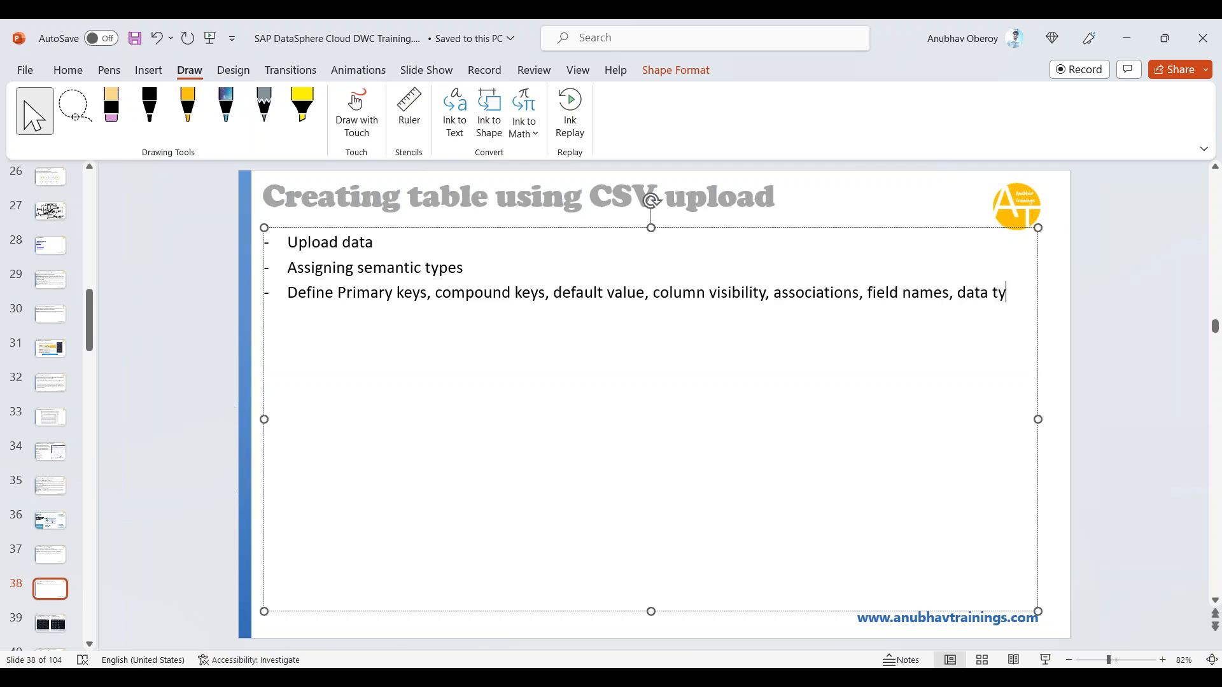
{"action": "type", "text": "pes, descriptions, s"}
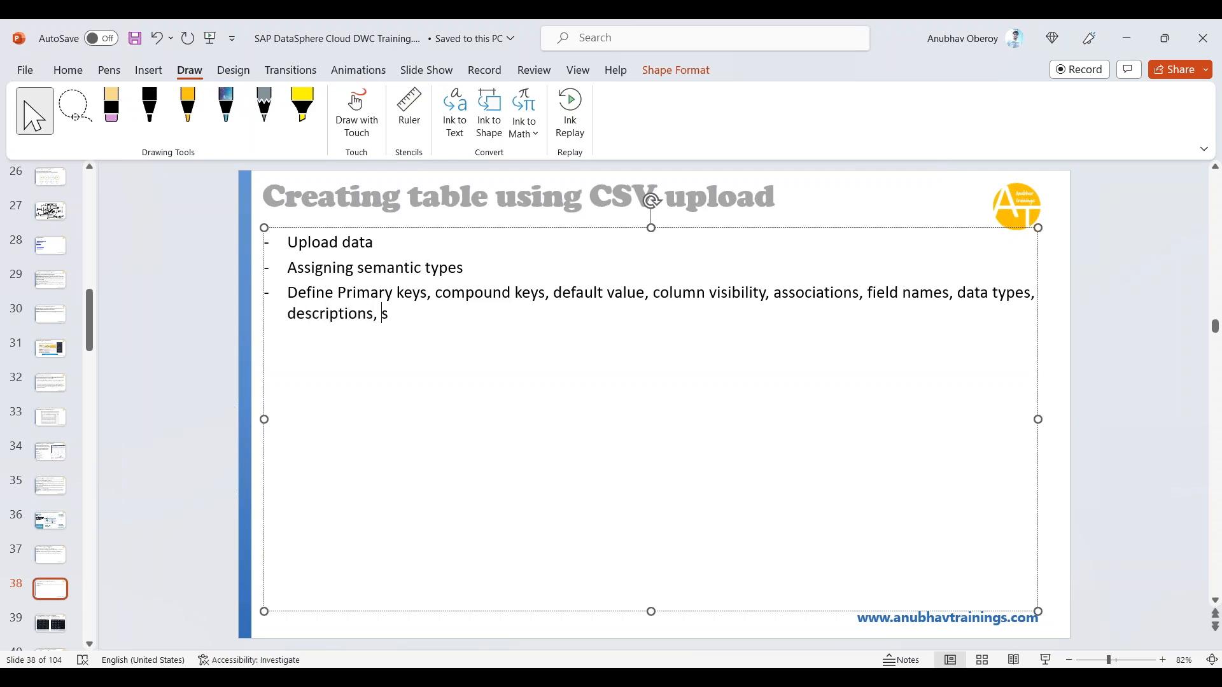
{"action": "type", "text": "emantics"}
Step: Add the bullet 'Delete and upload new data' to the slide's list
{"action": "key", "text": "Return"}
{"action": "type", "text": "Delete ar"}
{"action": "type", "text": "d uplo"}
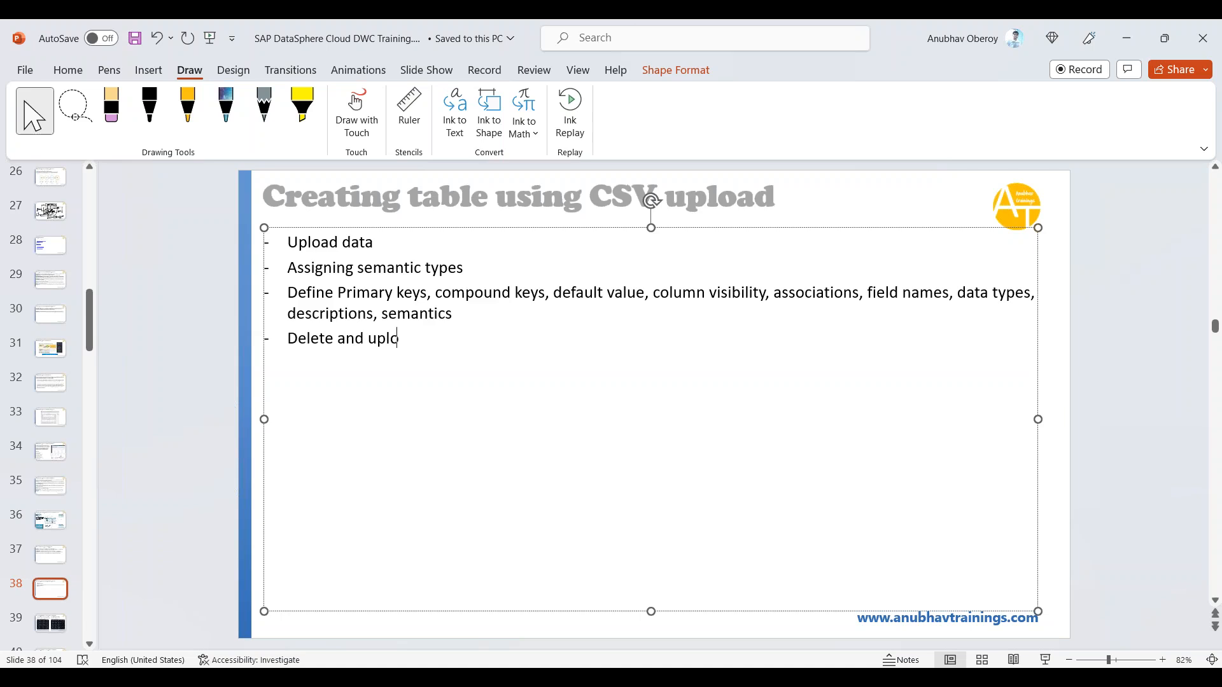
{"action": "type", "text": "ad new data"}
Step: Add the bullet 'Preview and share table with other spaces' at the end of the slide's list
{"action": "key", "text": "Return"}
{"action": "type", "text": "Privu"}
{"action": "key", "text": "BackSpace"}
{"action": "type", "text": "iew"}
{"action": "key", "text": "BackSpace"}
{"action": "key", "text": "BackSpace"}
{"action": "key", "text": "BackSpace"}
{"action": "key", "text": "BackSpace"}
{"action": "key", "text": "BackSpace"}
{"action": "key", "text": "BackSpace"}
{"action": "type", "text": "evie"}
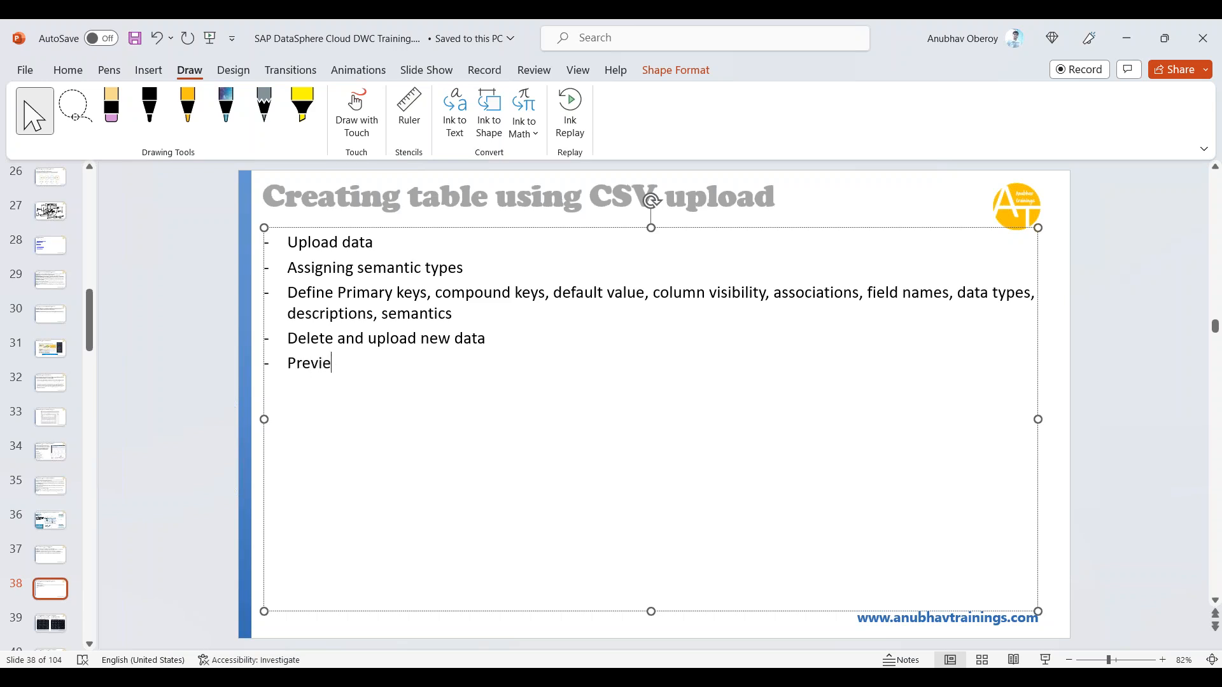
{"action": "type", "text": "w and share tab"}
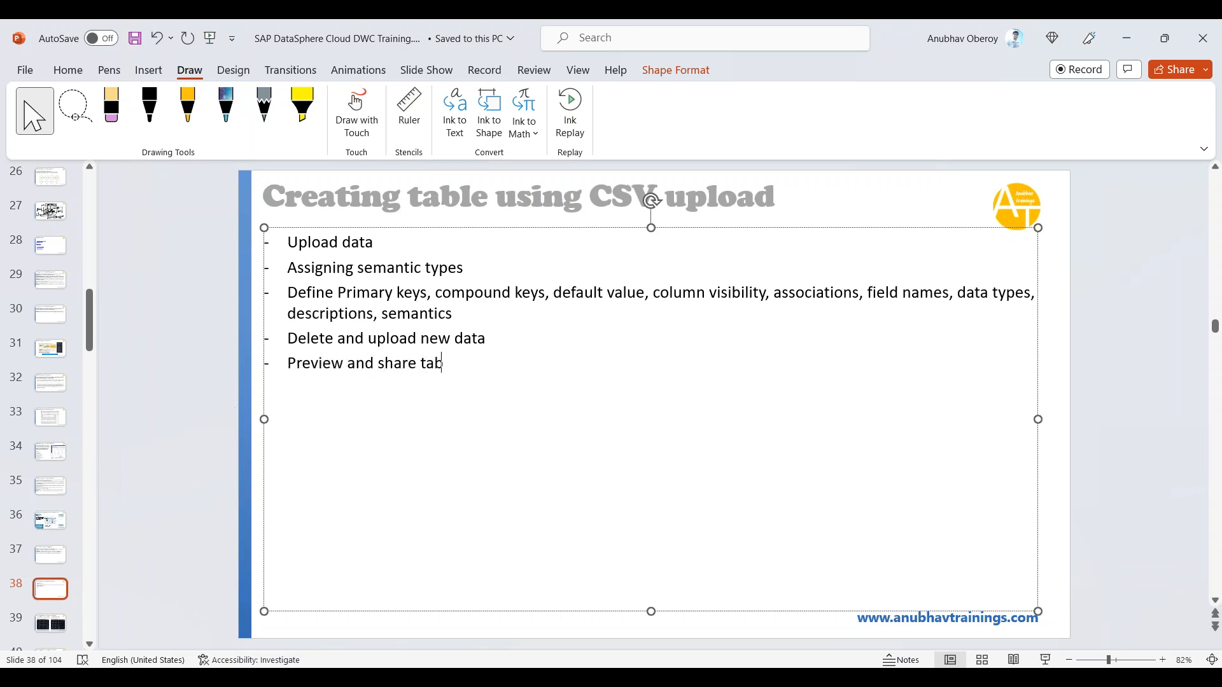
{"action": "type", "text": "le with other spaces"}
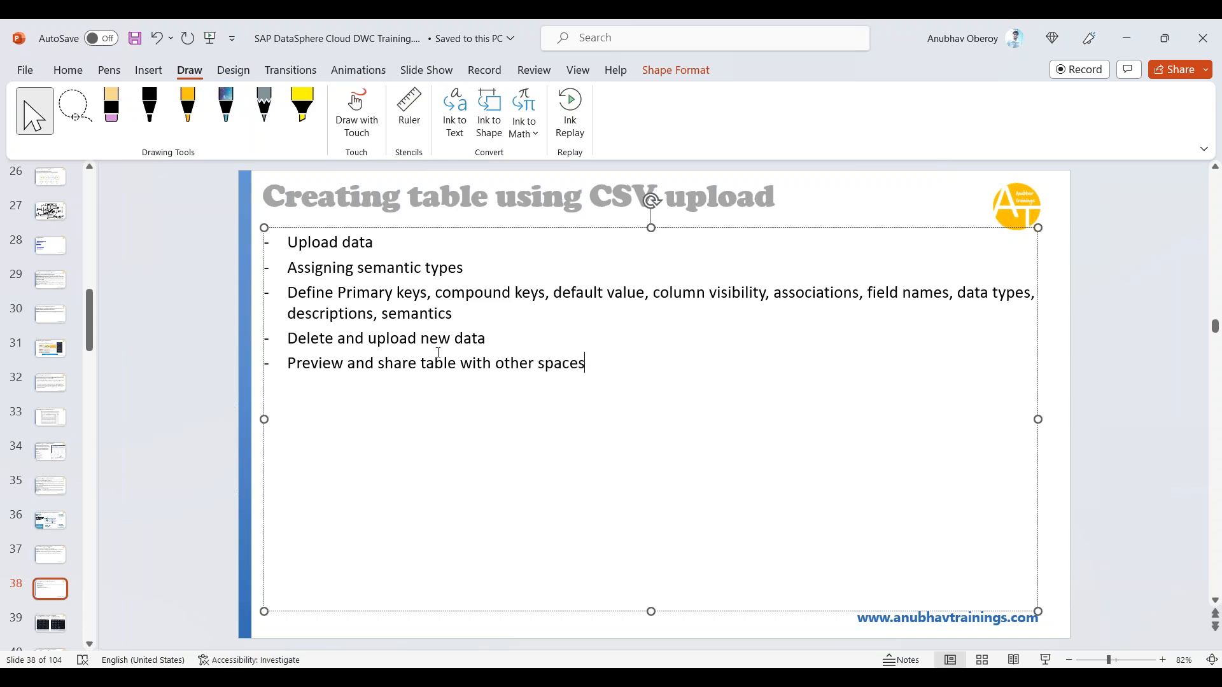
Step: Switch to SAP Datasphere, reopen the Sales Orders table and browse the spaces it can be shared with, without sharing it
{"action": "left_click", "coordinate": [325, 602]}
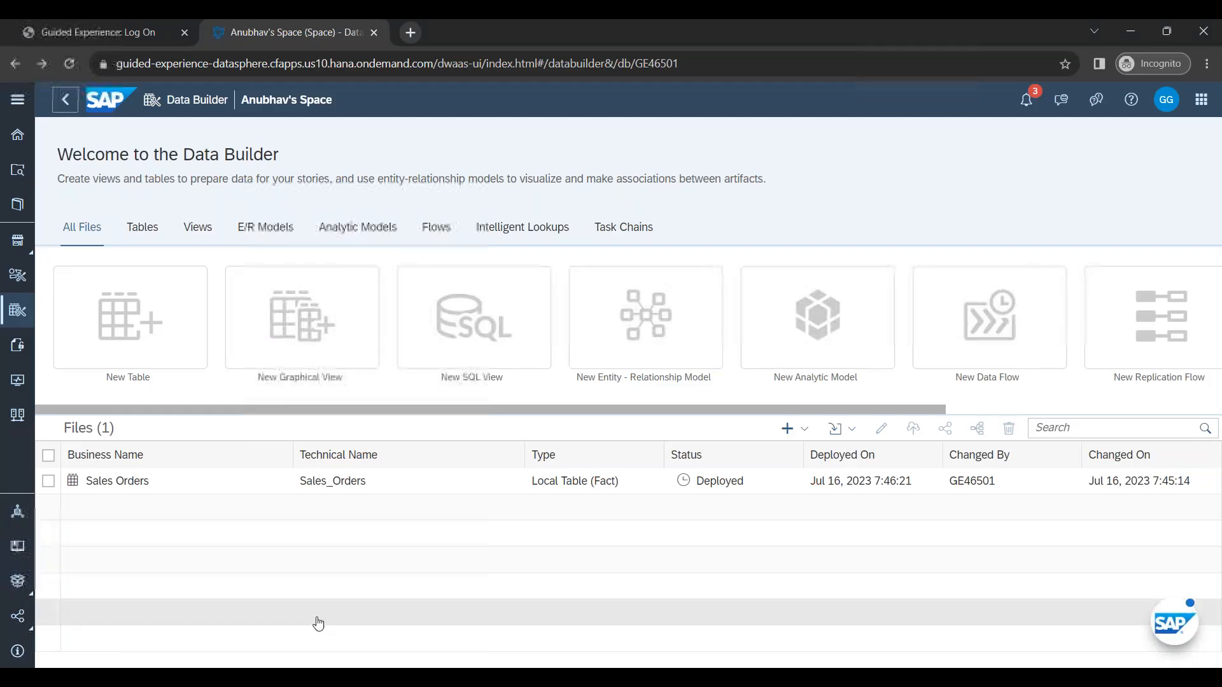
{"action": "left_click", "coordinate": [191, 478]}
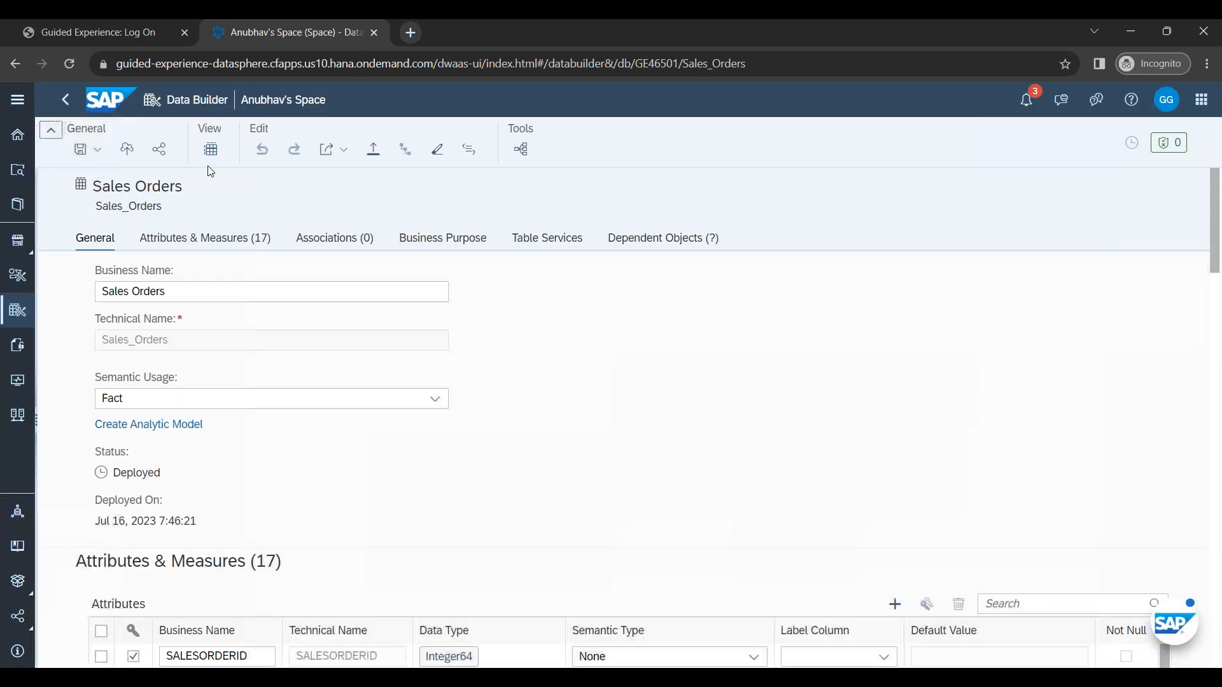
{"action": "left_click", "coordinate": [159, 150]}
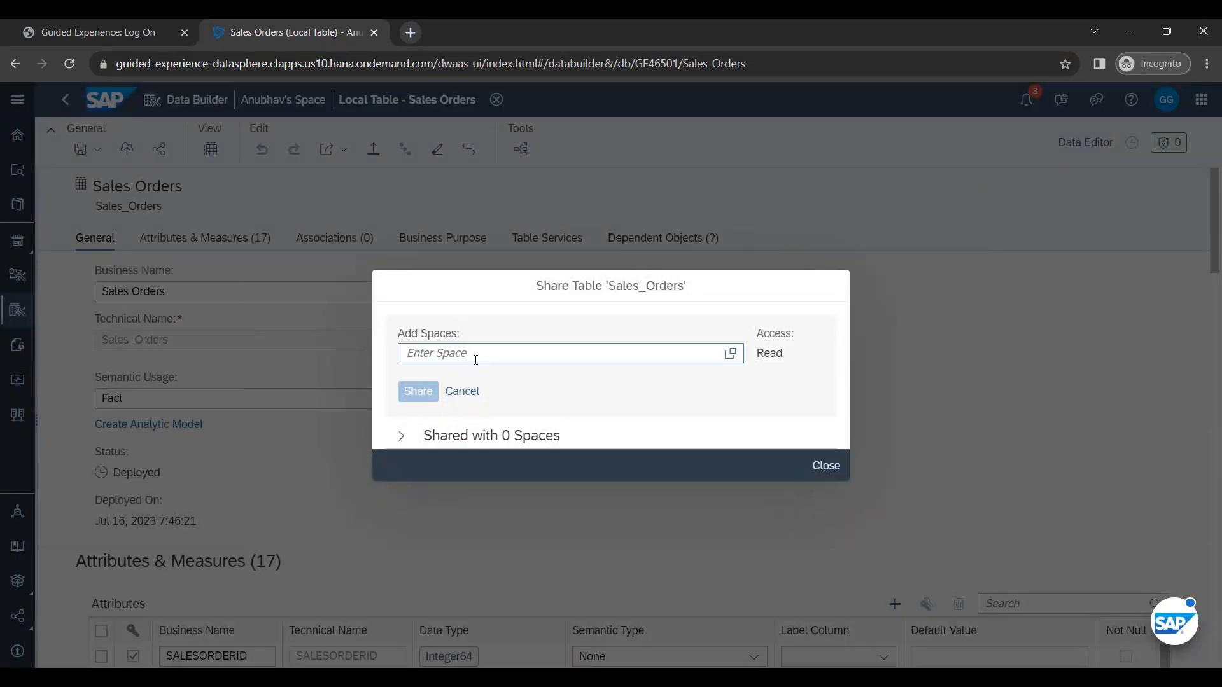
{"action": "left_click", "coordinate": [735, 357]}
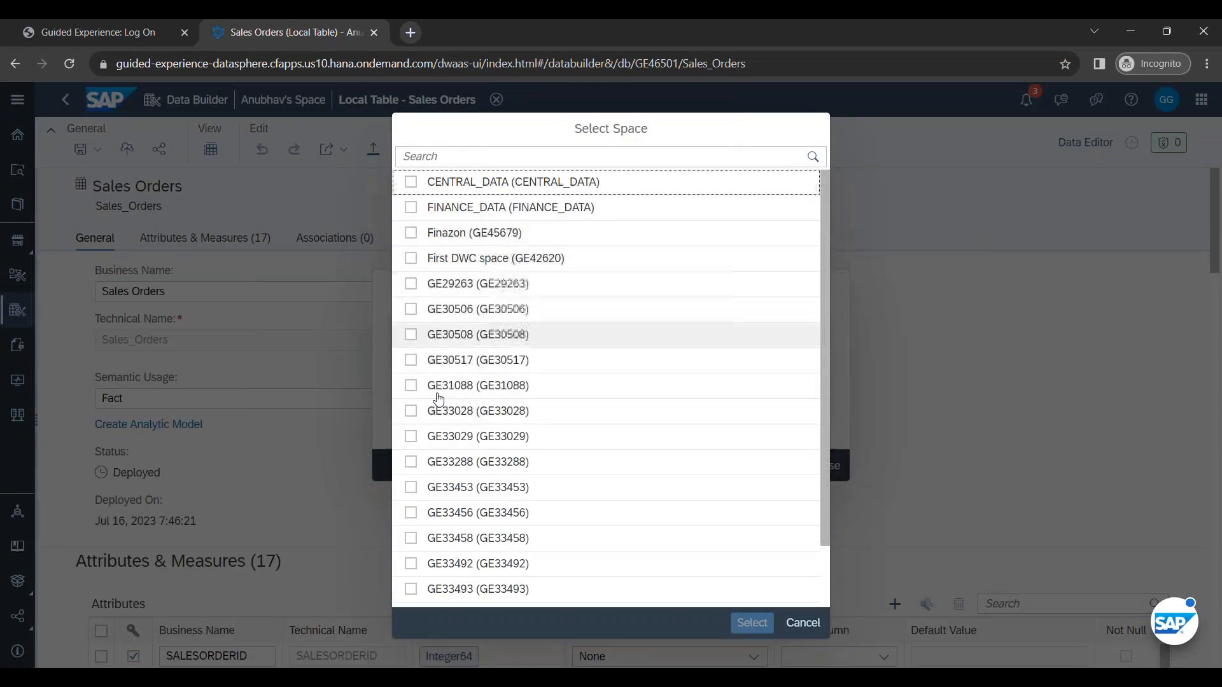
{"action": "scroll", "coordinate": [429, 496], "scroll_direction": "down", "scroll_amount": 5}
{"action": "scroll", "coordinate": [429, 496], "scroll_direction": "up", "scroll_amount": 5}
{"action": "scroll", "coordinate": [432, 495], "scroll_direction": "down", "scroll_amount": 15}
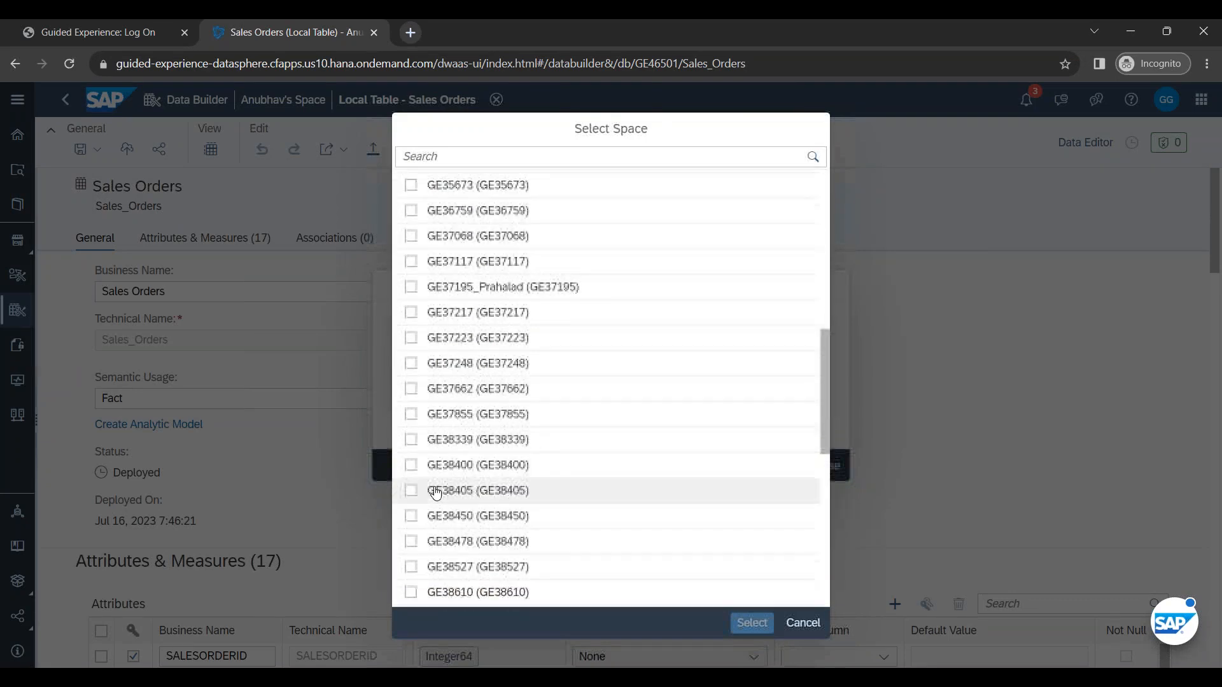
{"action": "scroll", "coordinate": [435, 492], "scroll_direction": "down", "scroll_amount": 5}
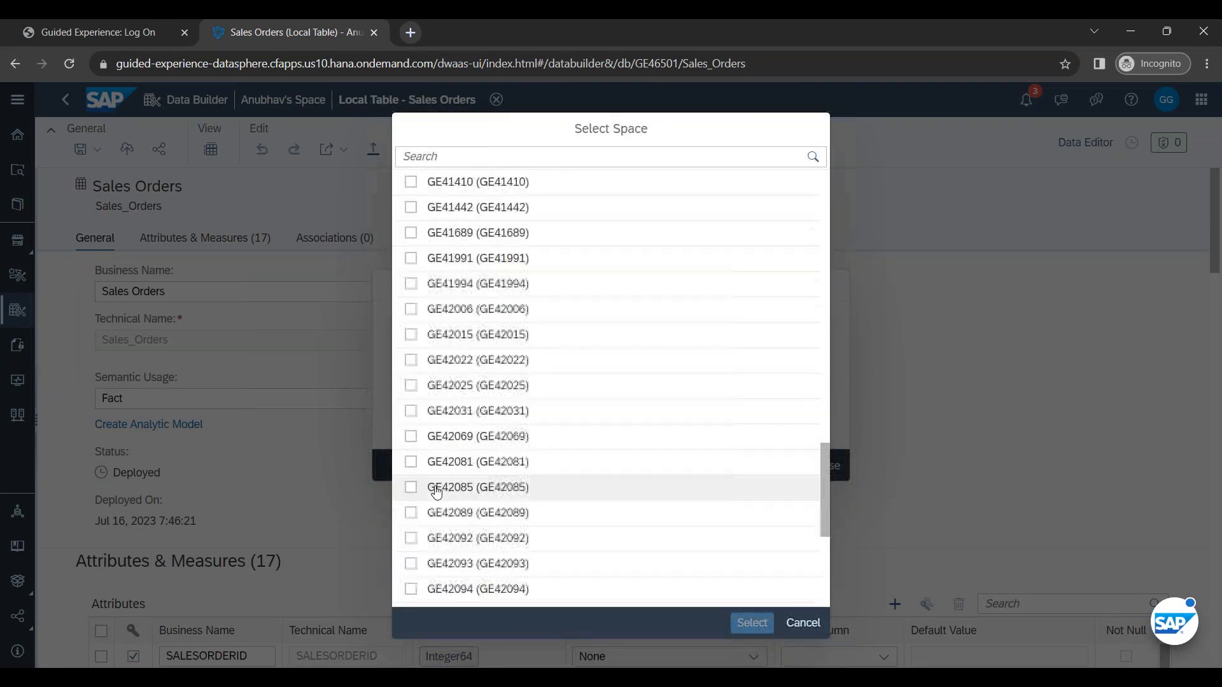
{"action": "left_click", "coordinate": [801, 622]}
{"action": "left_click", "coordinate": [514, 354]}
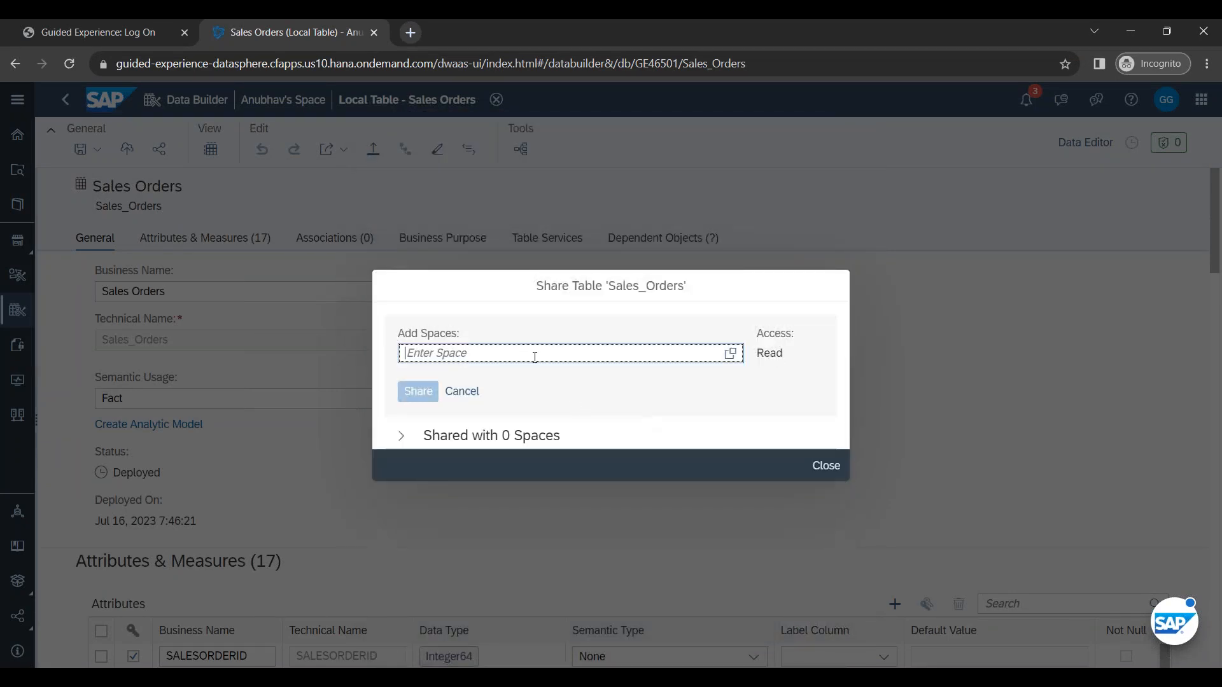
{"action": "left_click", "coordinate": [827, 473]}
Step: Browse the data kits folder into sales_er_usecase to look over its sample files, and return to the PowerPoint slide
{"action": "key", "text": "alt+Tab"}
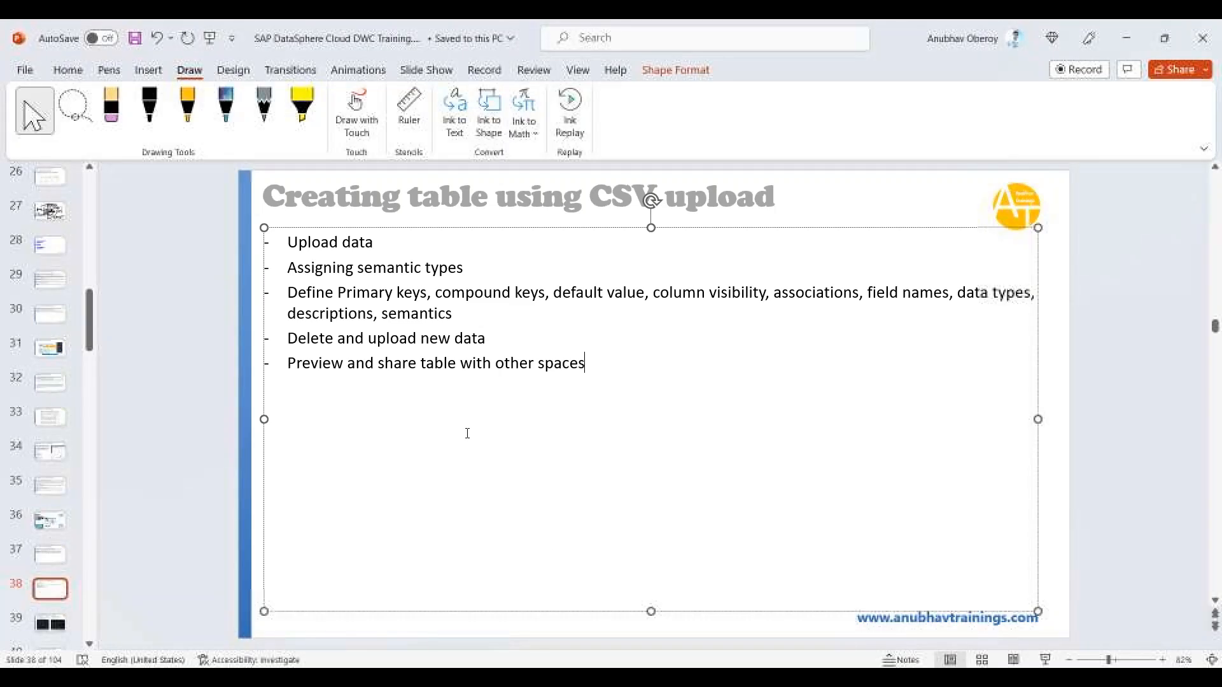
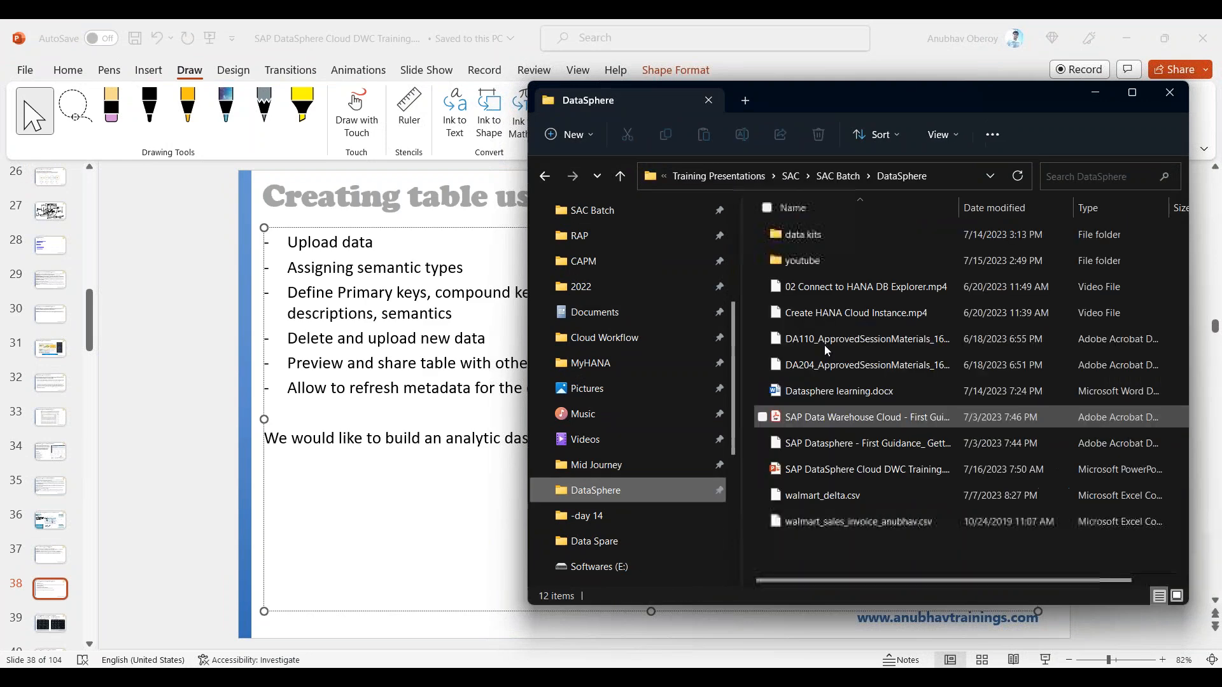
{"action": "double_click", "coordinate": [838, 238]}
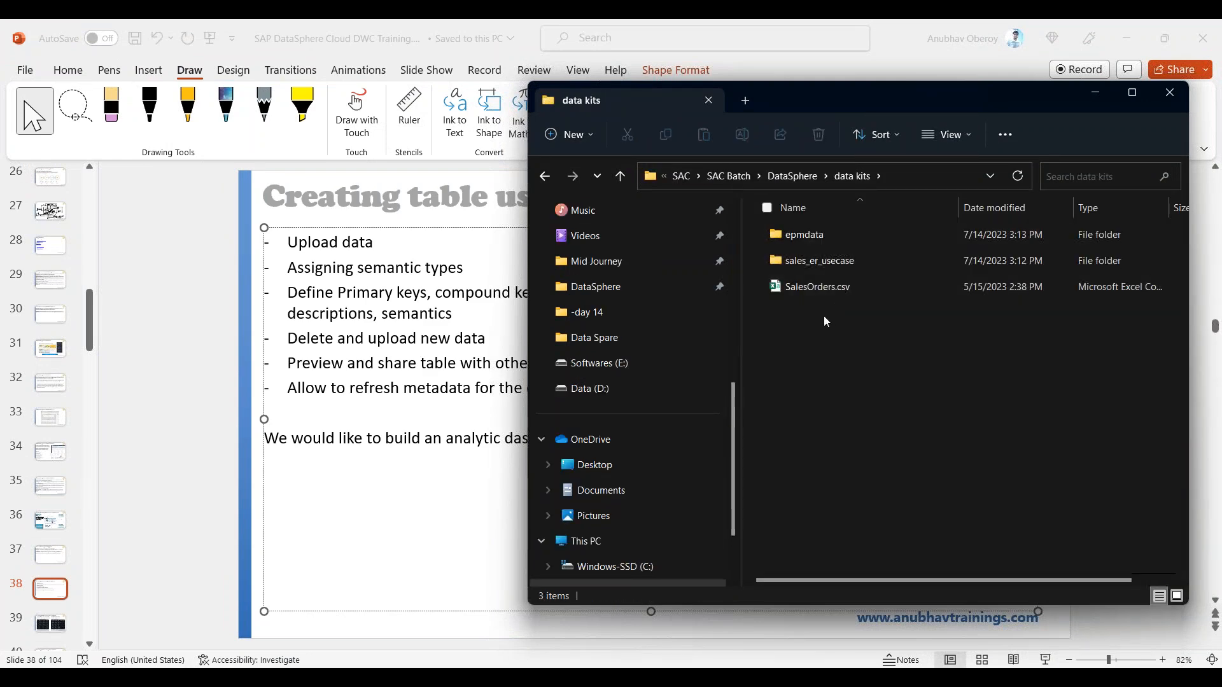
{"action": "left_click", "coordinate": [802, 263]}
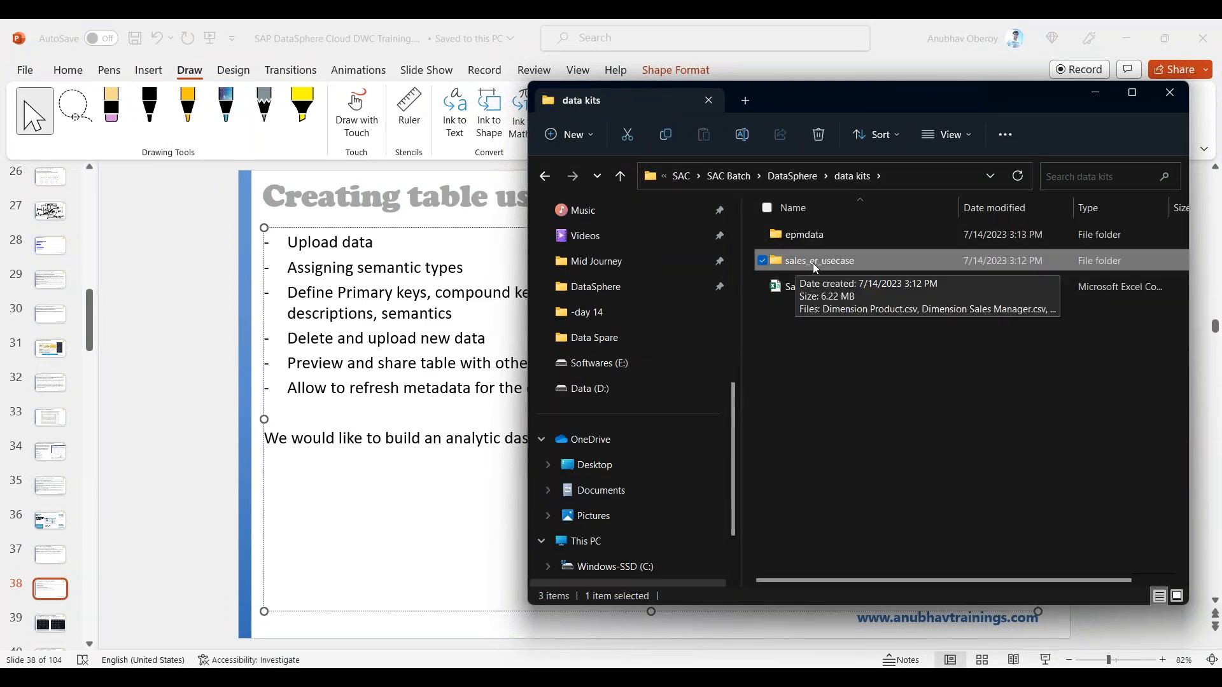
{"action": "double_click", "coordinate": [834, 263]}
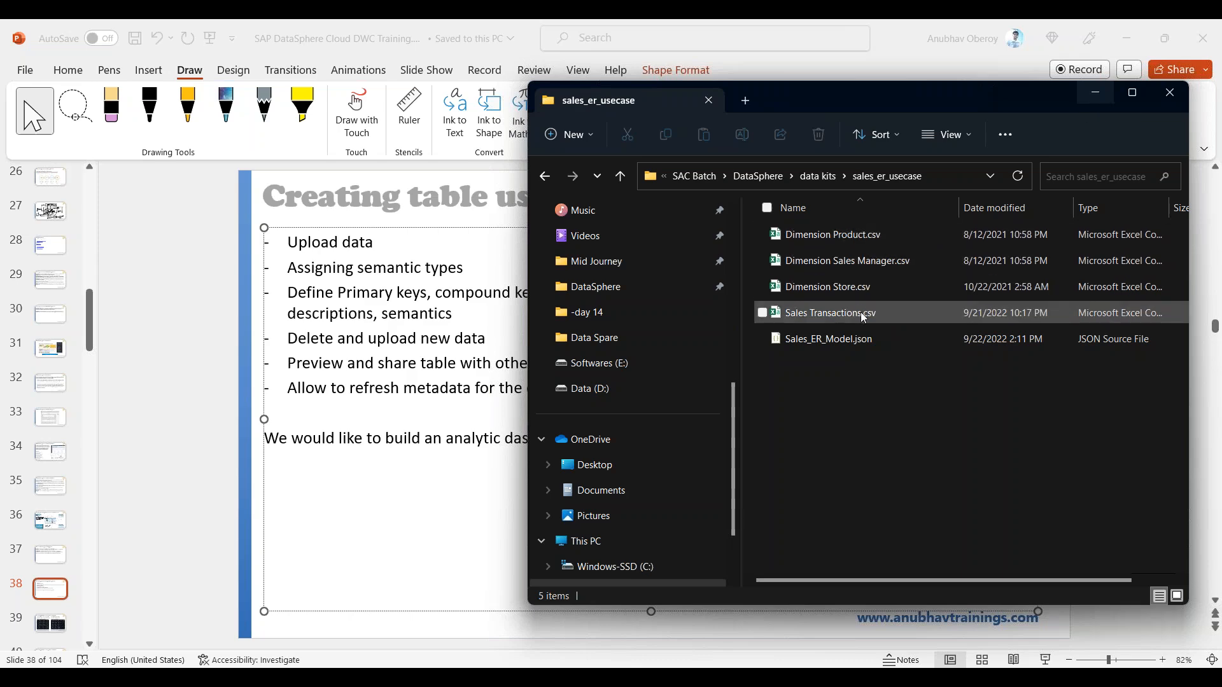
{"action": "left_click", "coordinate": [447, 526]}
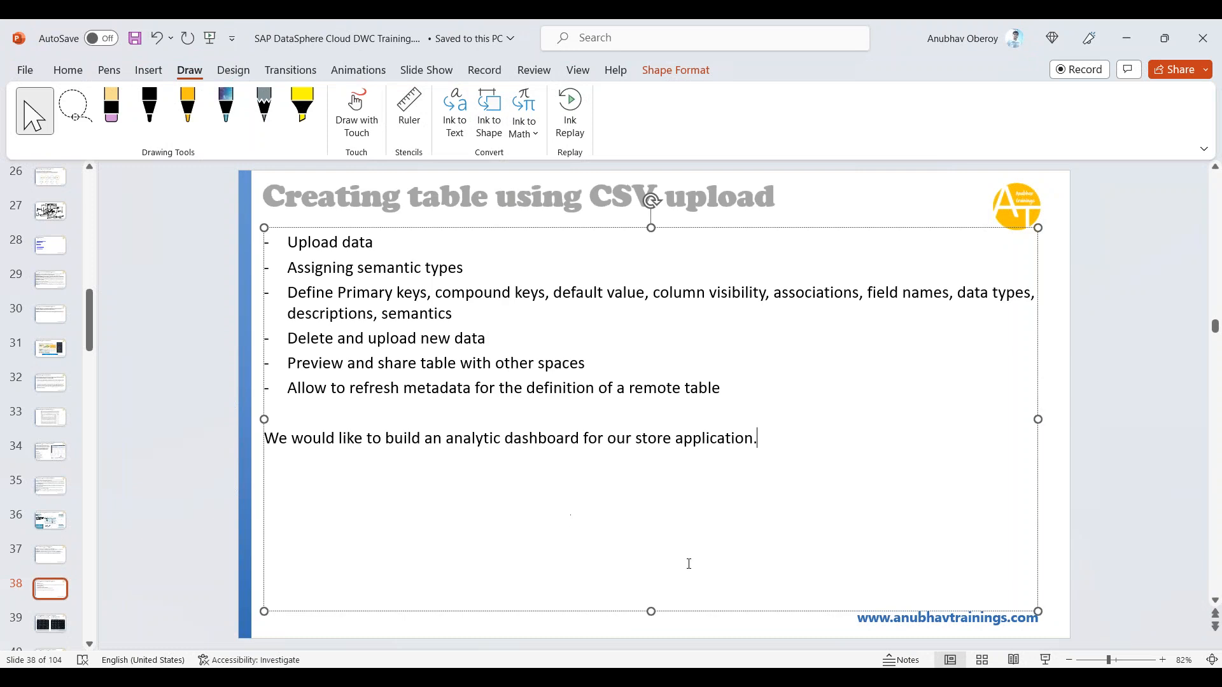
{"action": "left_click", "coordinate": [611, 634]}
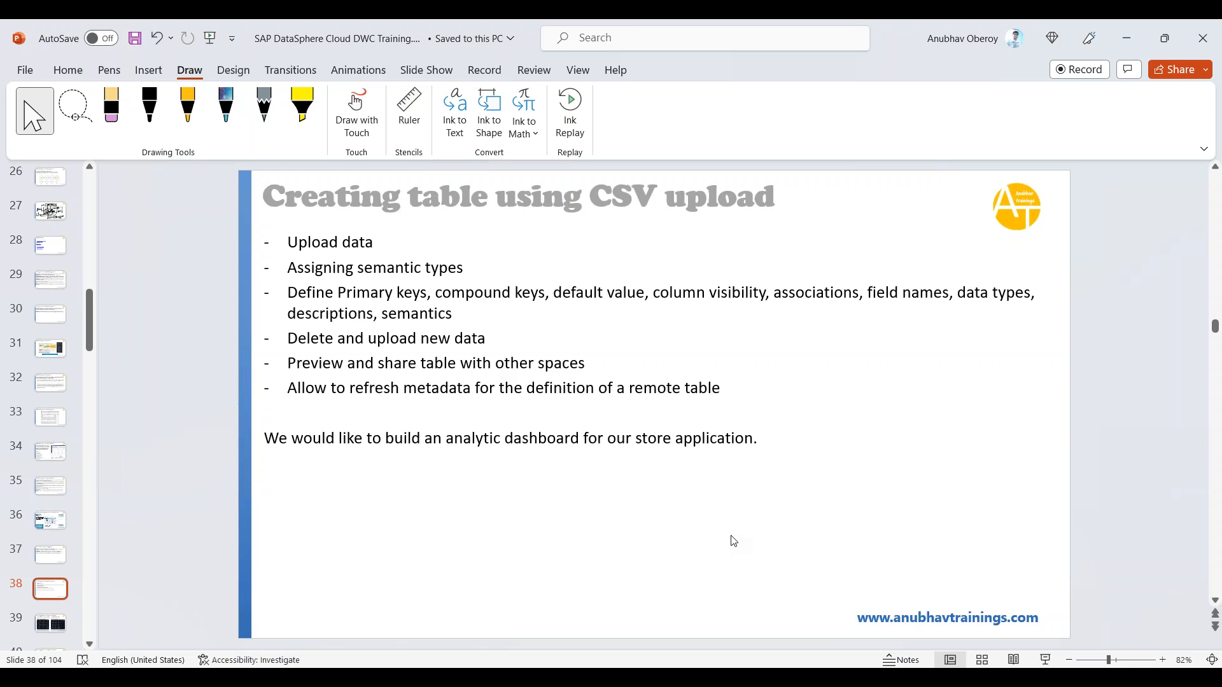
Step: Advance to the slide 'Creating Tables using "New Table"', switch to SAP Datasphere and start a new table in Anubhav's Space
{"action": "scroll", "coordinate": [731, 536], "scroll_direction": "down", "scroll_amount": 1}
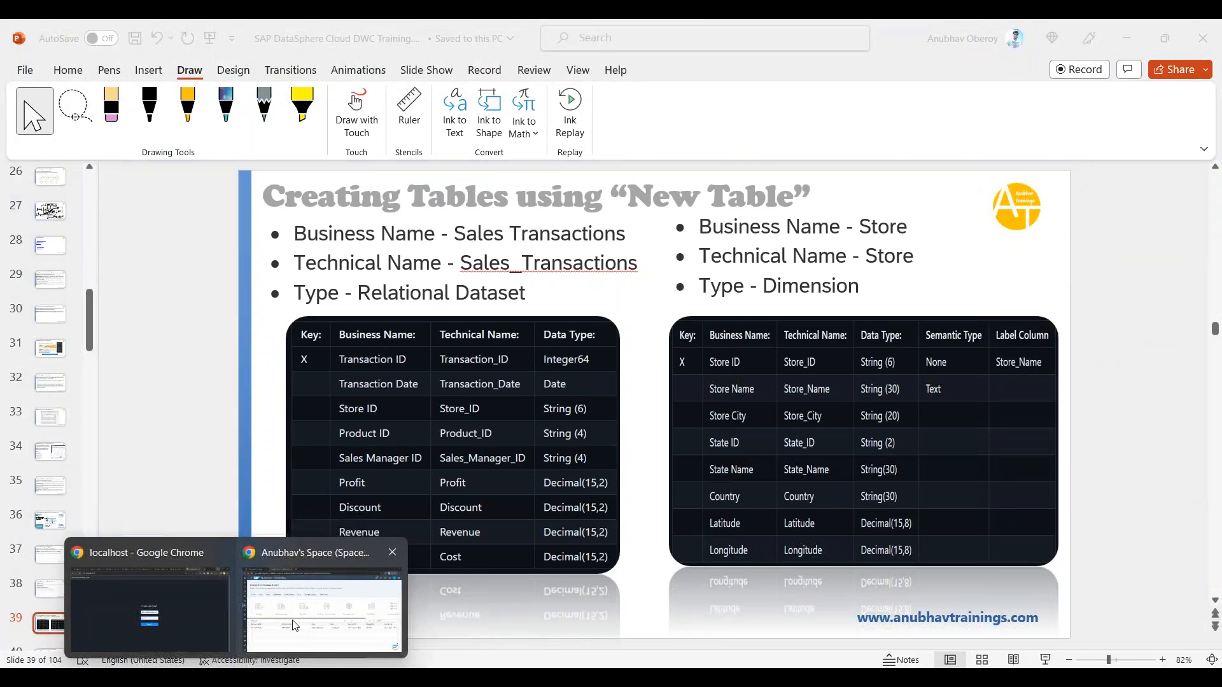
{"action": "left_click", "coordinate": [293, 627]}
{"action": "left_click", "coordinate": [134, 360]}
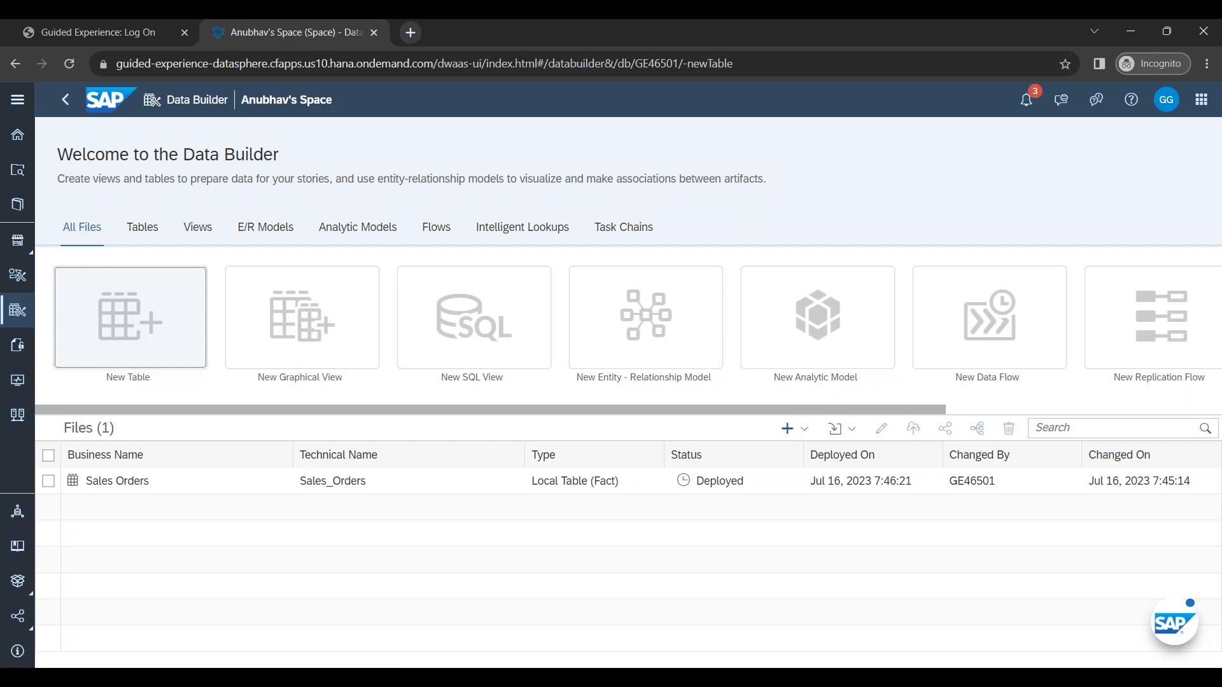
Step: Arrange the browser and the slide side by side, with the Sales Transactions column definitions enlarged to 100% and readable
{"action": "key", "text": "alt+Tab"}
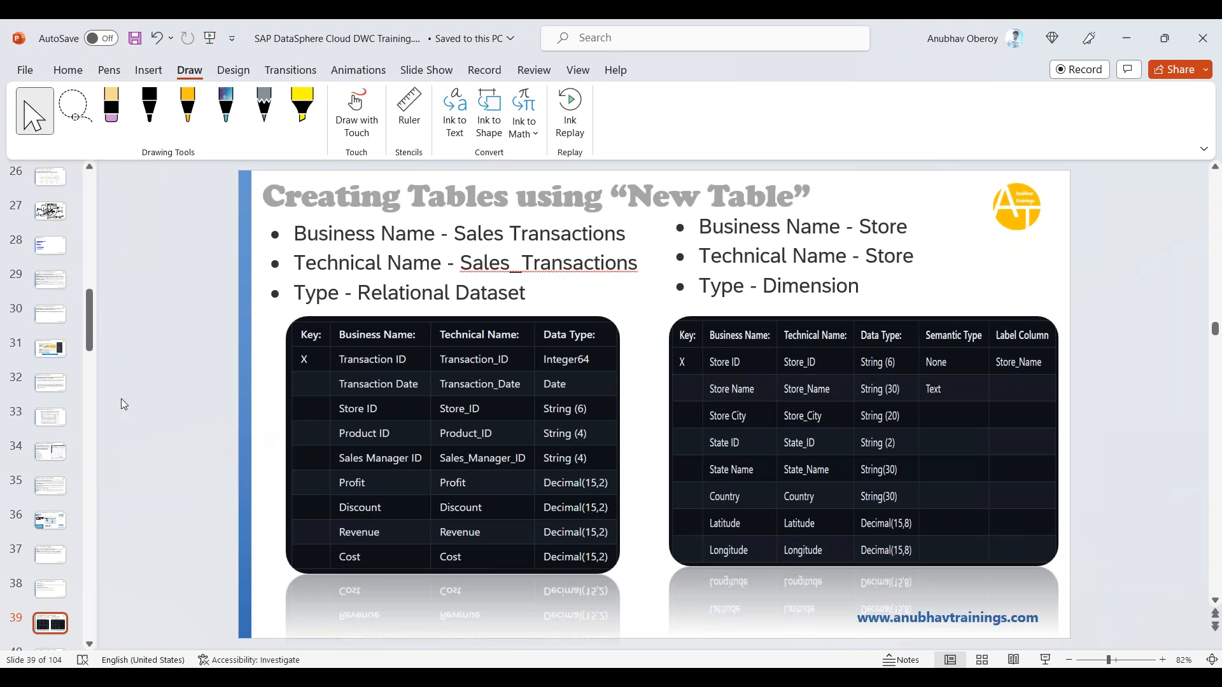
{"action": "left_click_drag", "start_coordinate": [97, 396], "coordinate": [17, 392]}
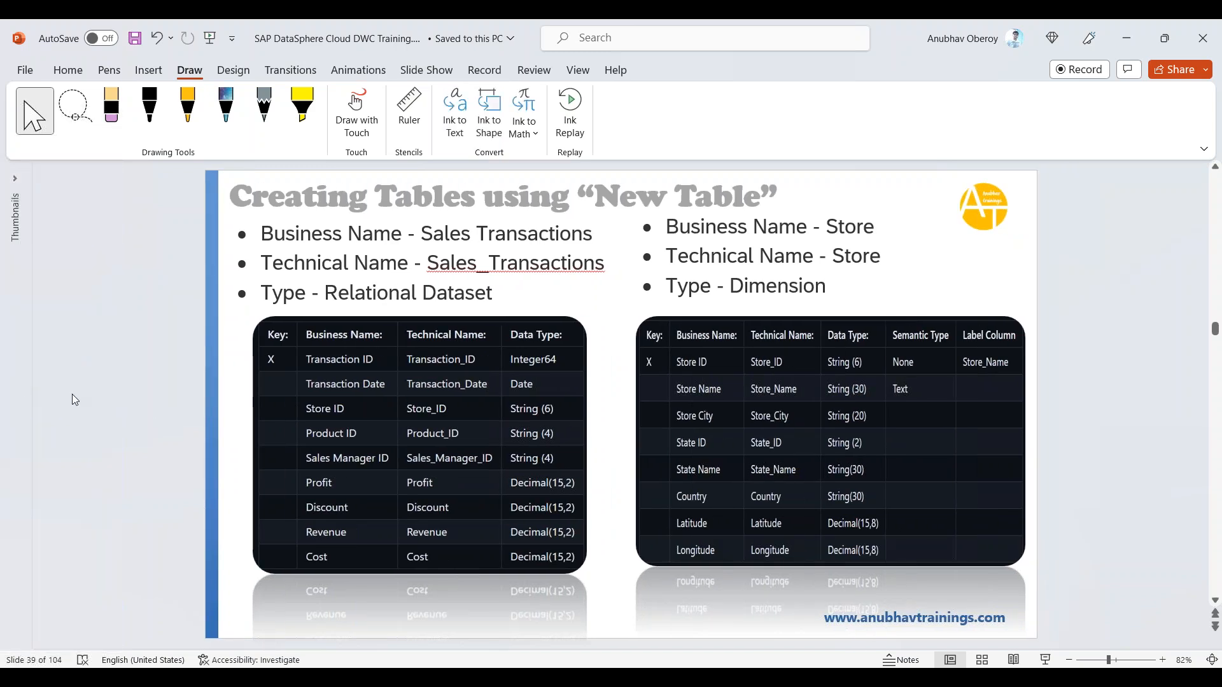
{"action": "key", "text": "super+Right"}
{"action": "left_click", "coordinate": [69, 336]}
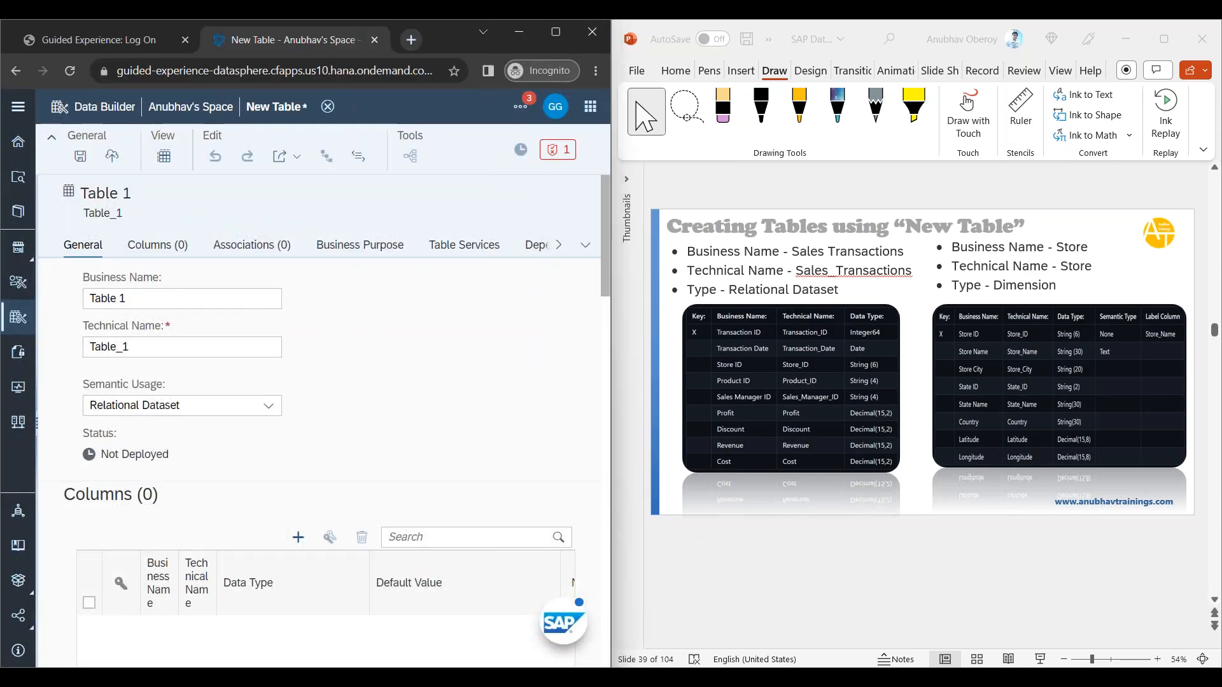
{"action": "left_click_drag", "start_coordinate": [613, 367], "coordinate": [742, 366]}
{"action": "scroll", "coordinate": [913, 429], "scroll_direction": "up", "scroll_amount": 3, "text": "ctrl"}
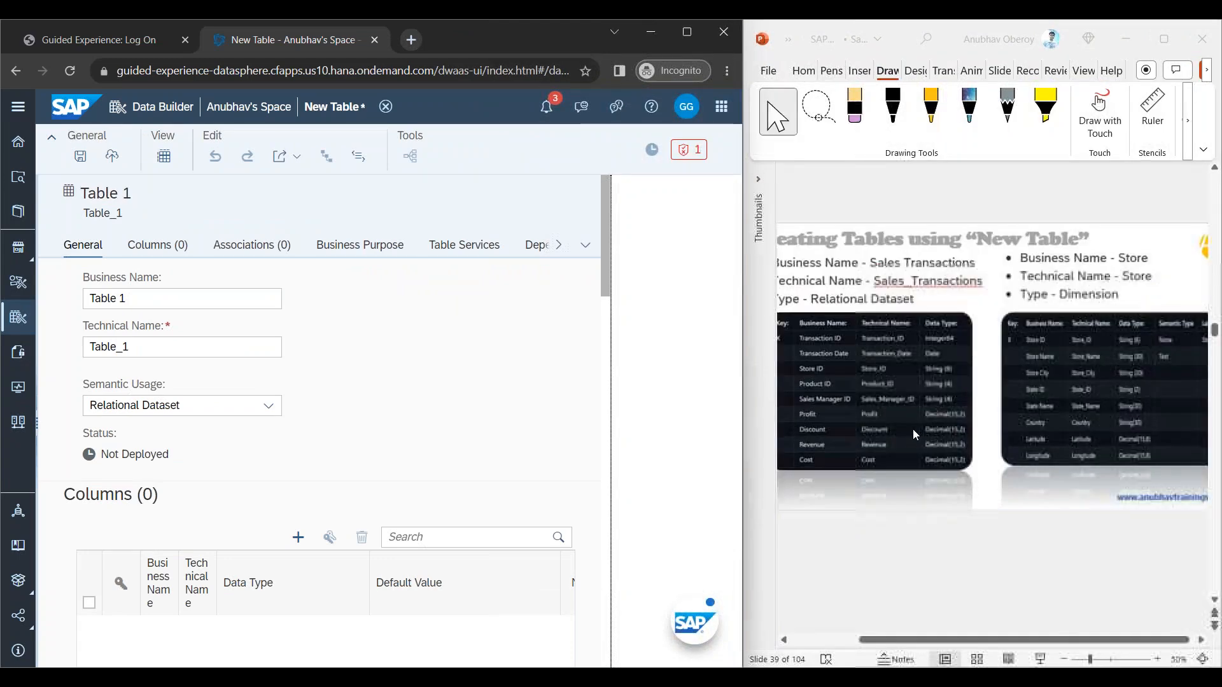
{"action": "left_click_drag", "start_coordinate": [937, 644], "coordinate": [859, 645]}
{"action": "scroll", "coordinate": [914, 493], "scroll_direction": "up", "scroll_amount": 3, "text": "ctrl"}
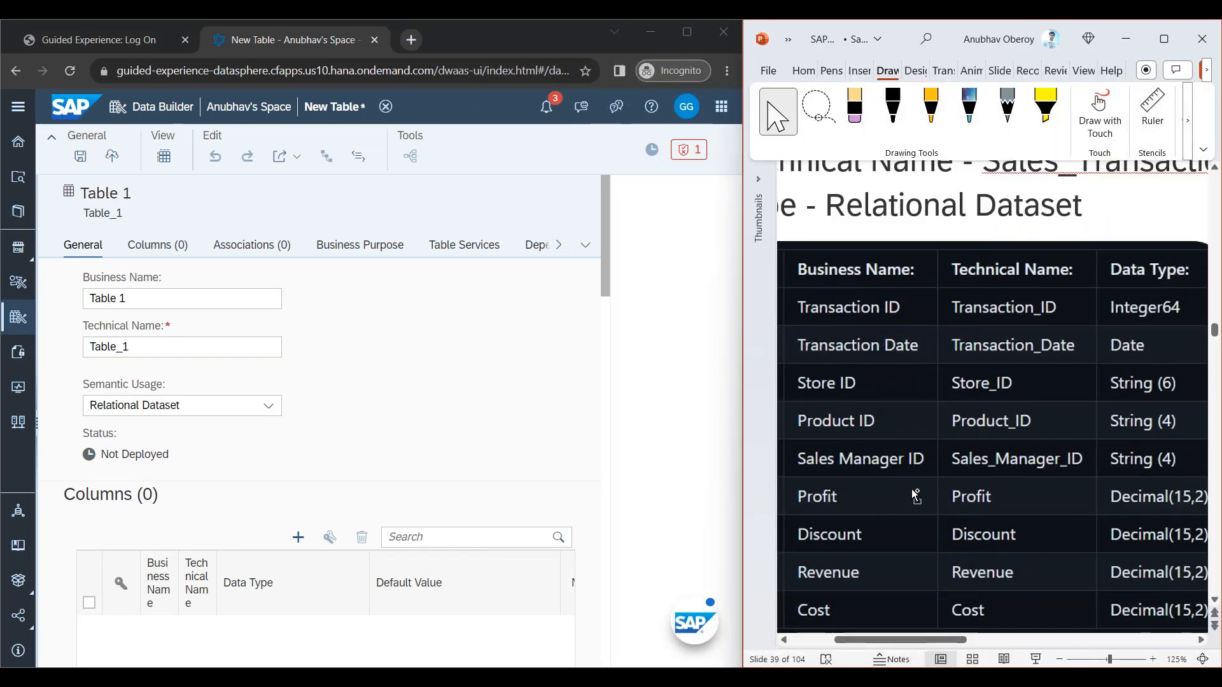
{"action": "scroll", "coordinate": [914, 494], "scroll_direction": "down", "scroll_amount": 1, "text": "ctrl"}
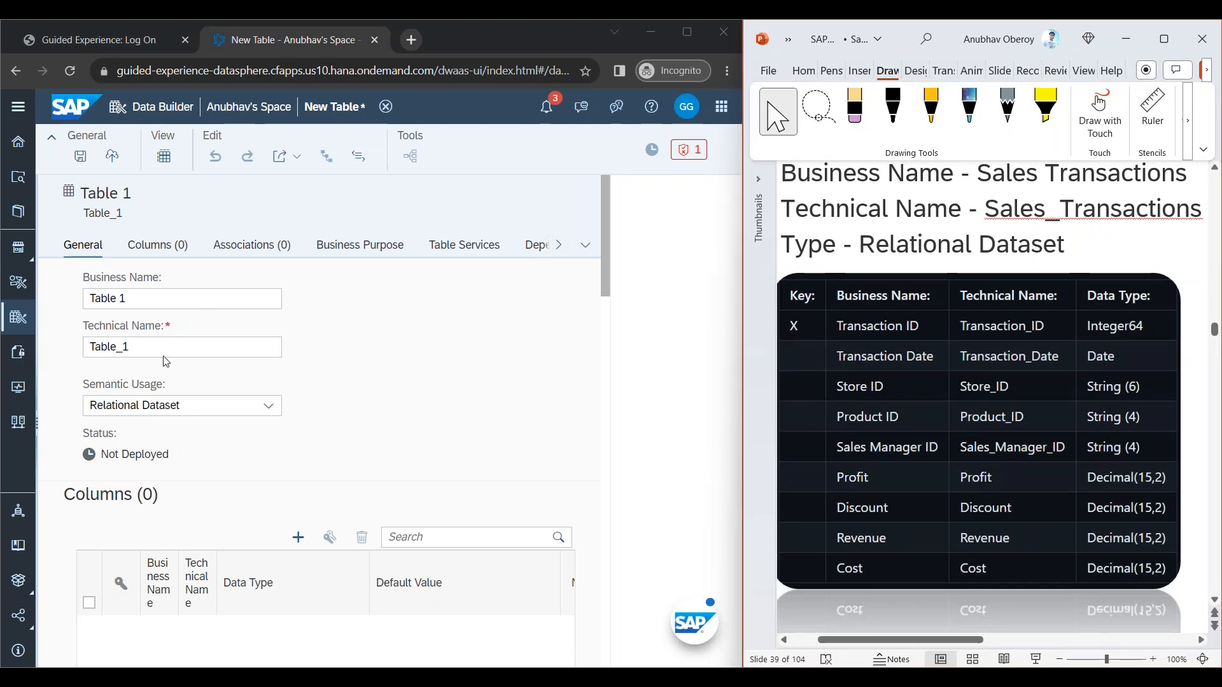
Step: Set the new table's business name to 'Sales Transaction' and keep Relational Dataset as its semantic usage
{"action": "left_click_drag", "start_coordinate": [127, 300], "coordinate": [60, 297]}
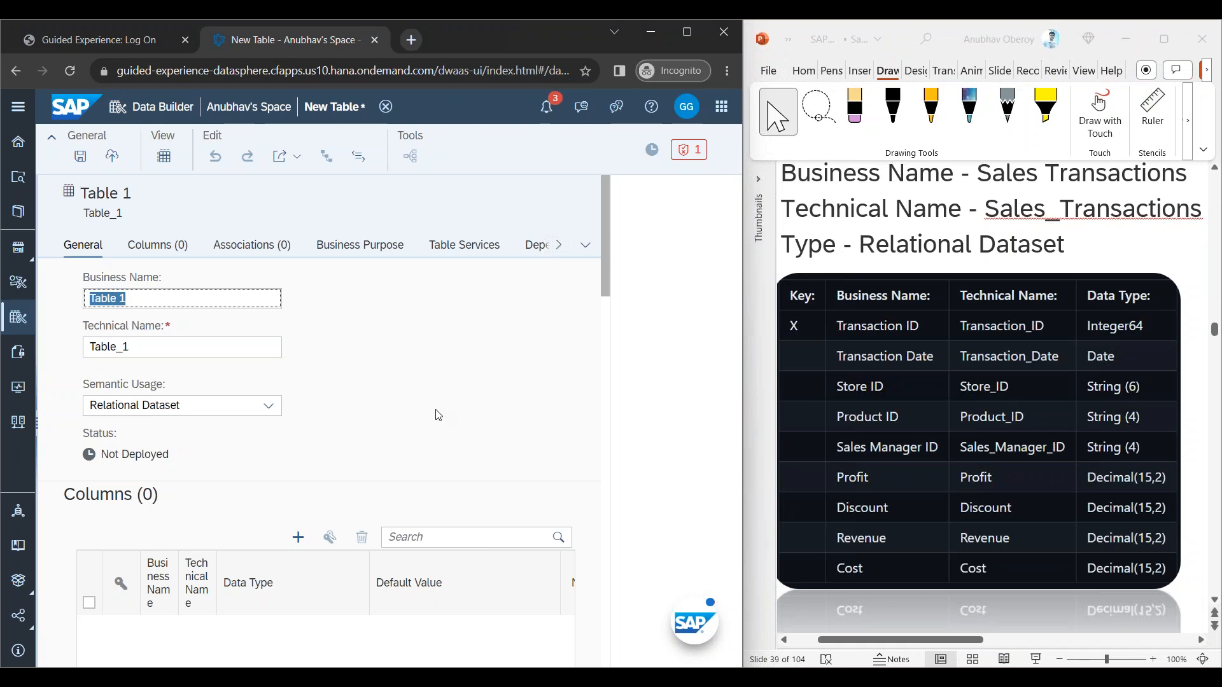
{"action": "type", "text": "Sales Transaction"}
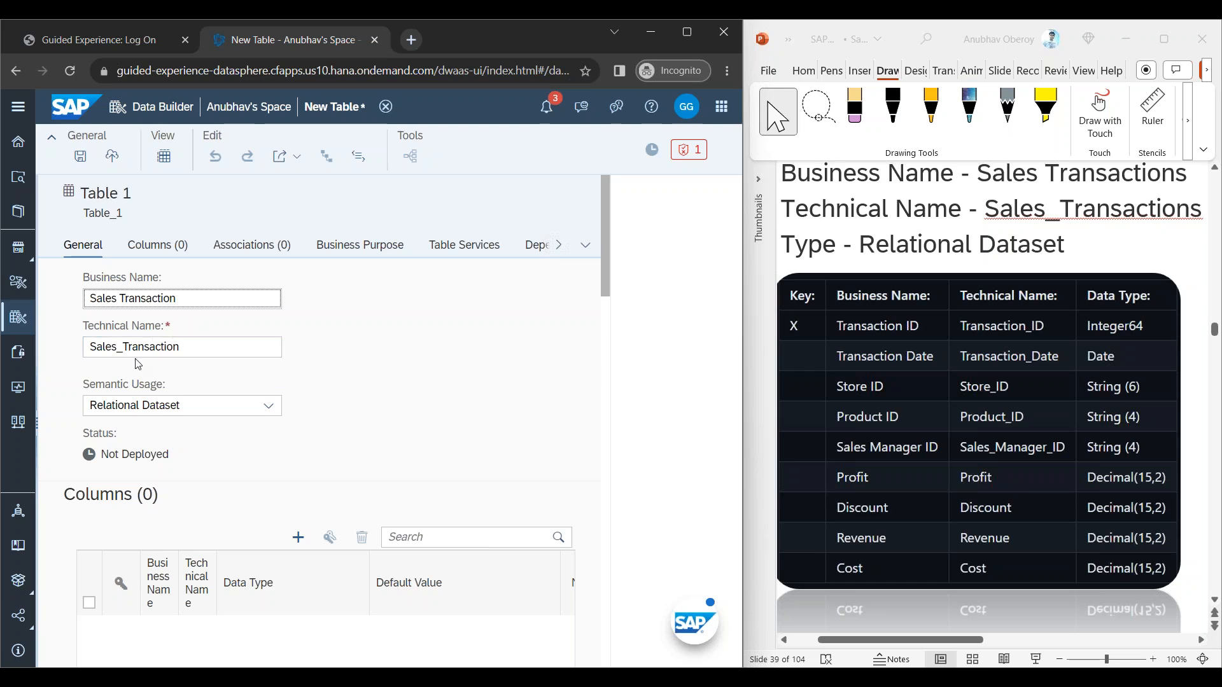
{"action": "left_click_drag", "start_coordinate": [116, 348], "coordinate": [121, 349]}
{"action": "left_click", "coordinate": [156, 348]}
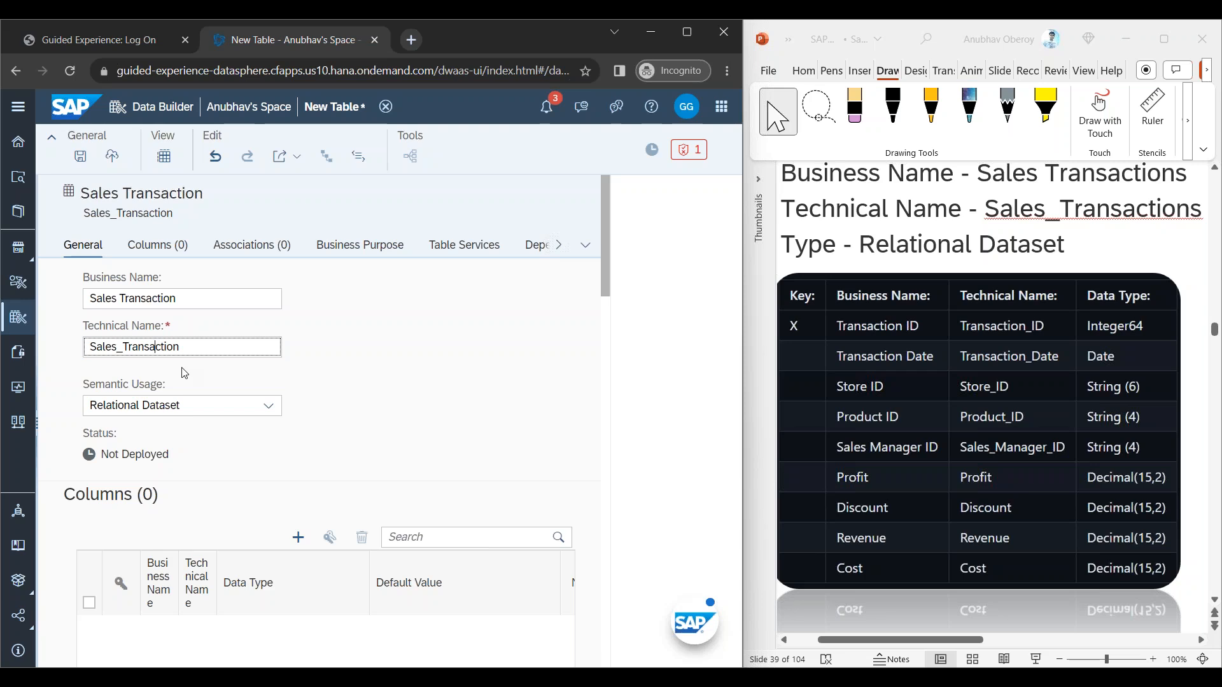
{"action": "left_click", "coordinate": [272, 408]}
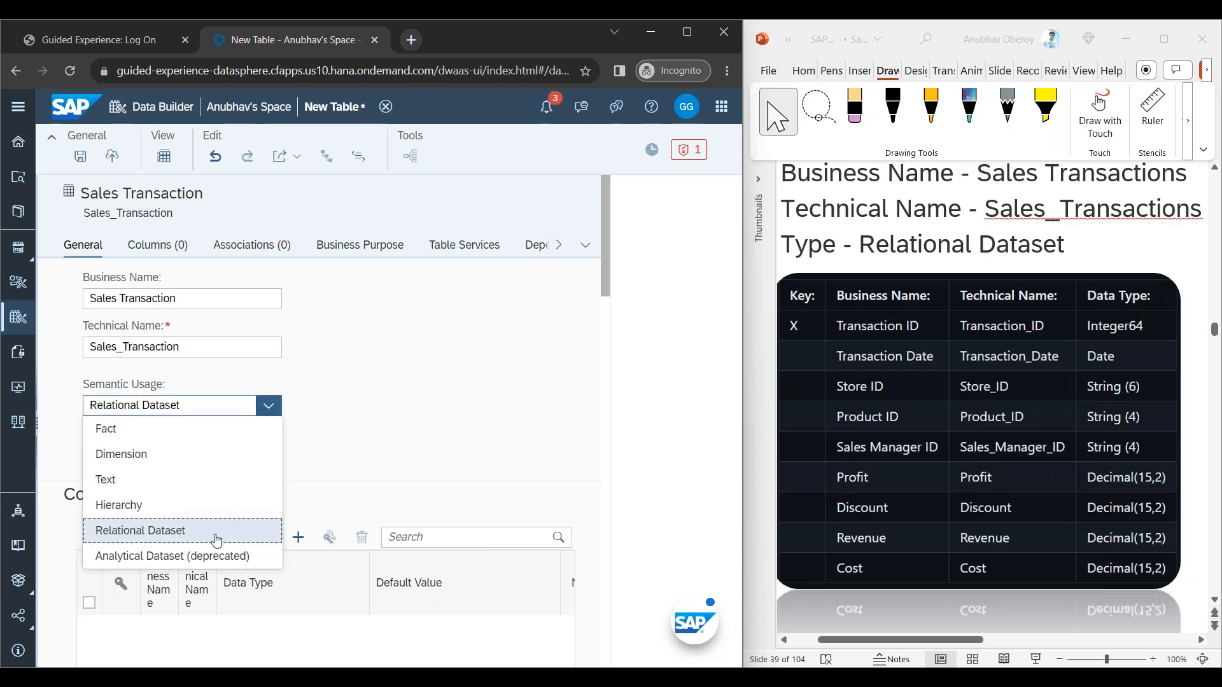
{"action": "left_click", "coordinate": [466, 404]}
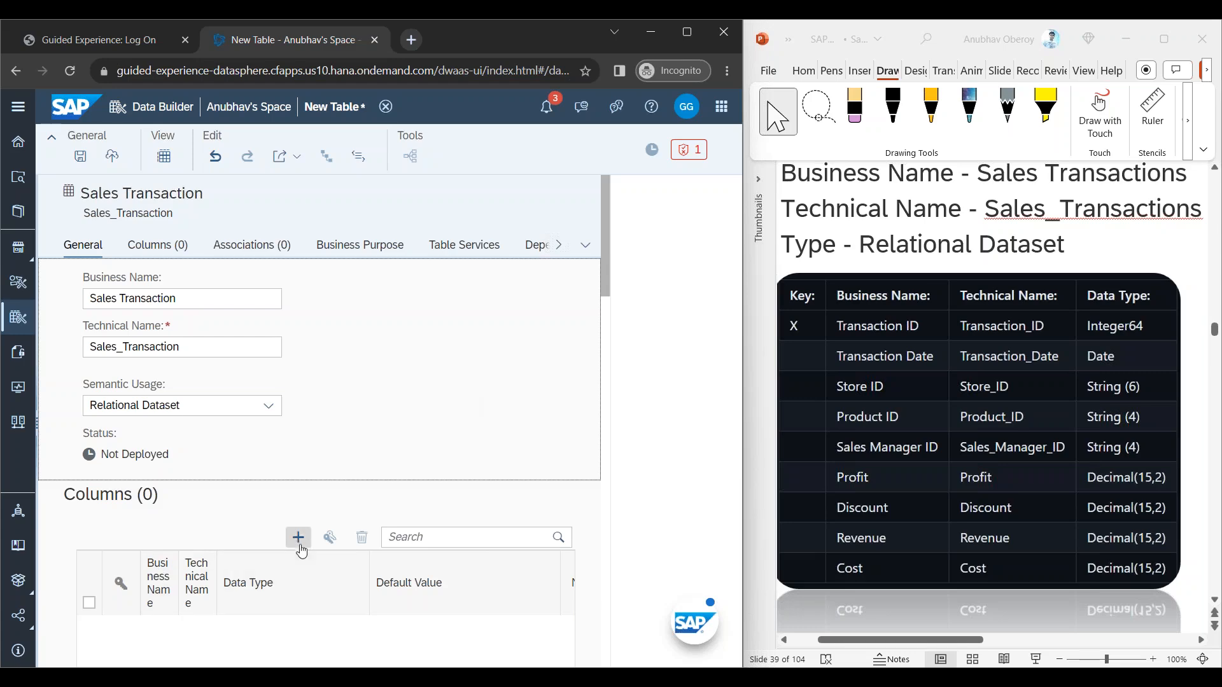
Step: Add eight empty columns to the Sales Transaction table, with the page zoomed out to 90%
{"action": "scroll", "coordinate": [310, 455], "scroll_direction": "down", "scroll_amount": 5}
{"action": "scroll", "coordinate": [300, 422], "scroll_direction": "up", "scroll_amount": 5}
{"action": "key", "text": "ctrl+plus"}
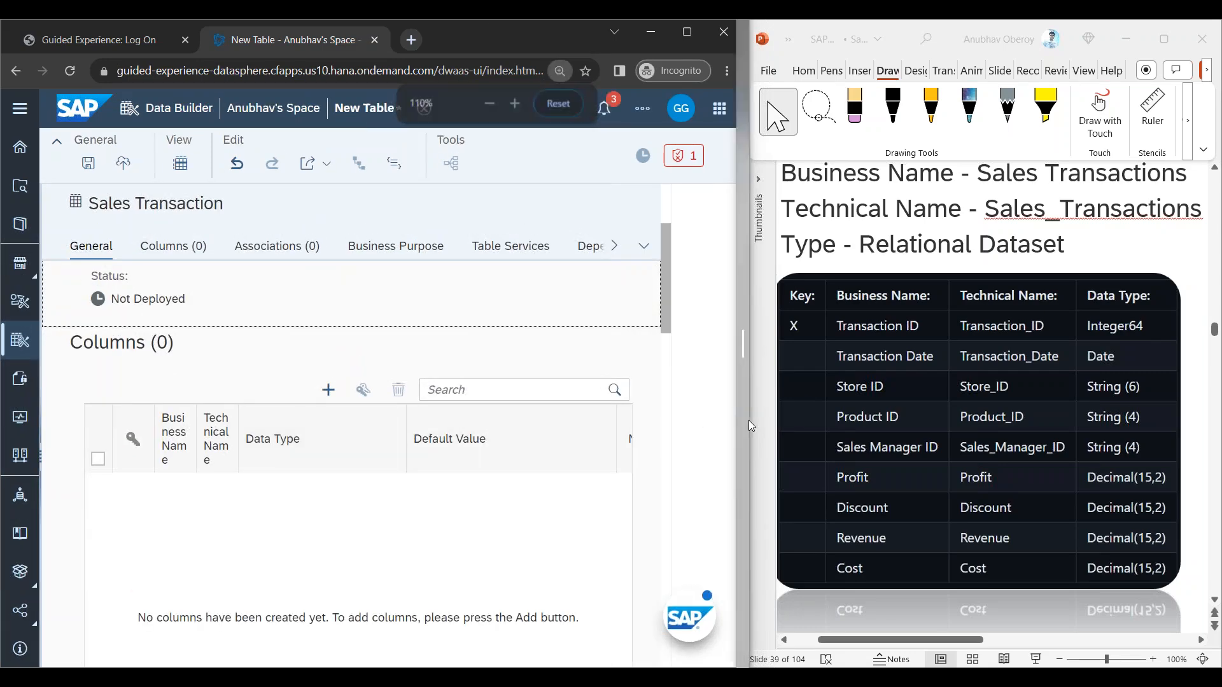
{"action": "key", "text": "ctrl+minus"}
{"action": "key", "text": "ctrl+minus"}
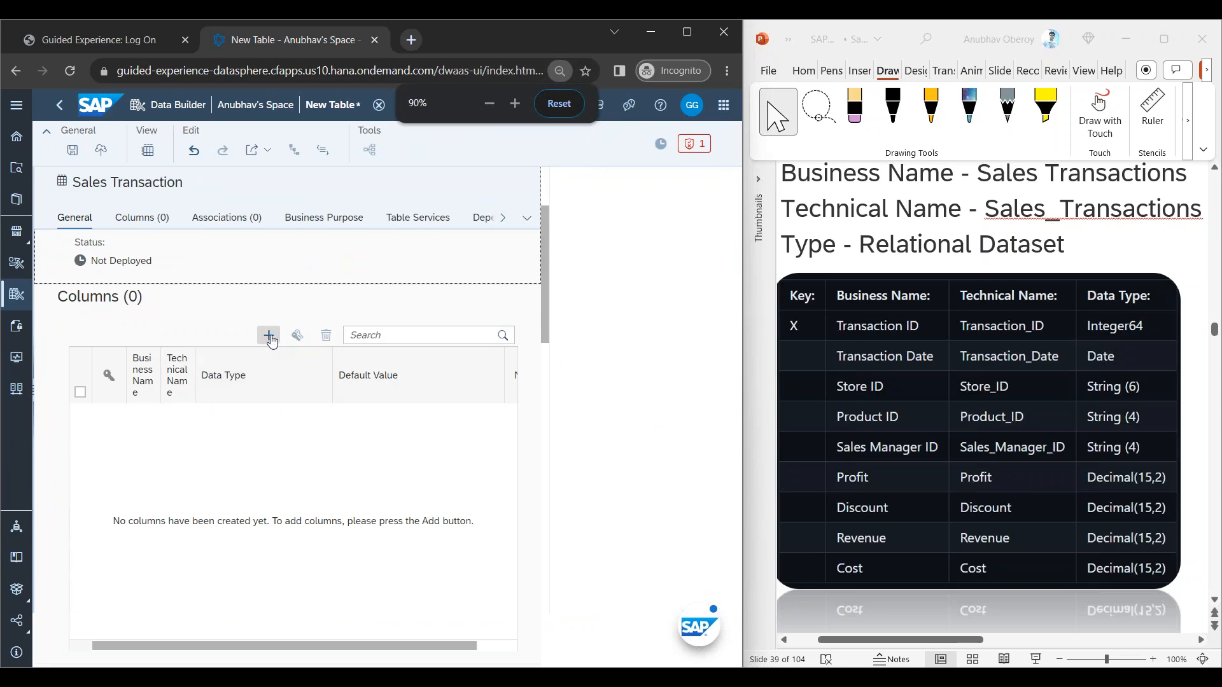
{"action": "left_click", "coordinate": [270, 338]}
{"action": "left_click", "coordinate": [272, 340]}
{"action": "left_click", "coordinate": [272, 340]}
{"action": "left_click", "coordinate": [272, 341]}
{"action": "left_click", "coordinate": [272, 341]}
{"action": "left_click", "coordinate": [272, 341]}
{"action": "left_click", "coordinate": [272, 340]}
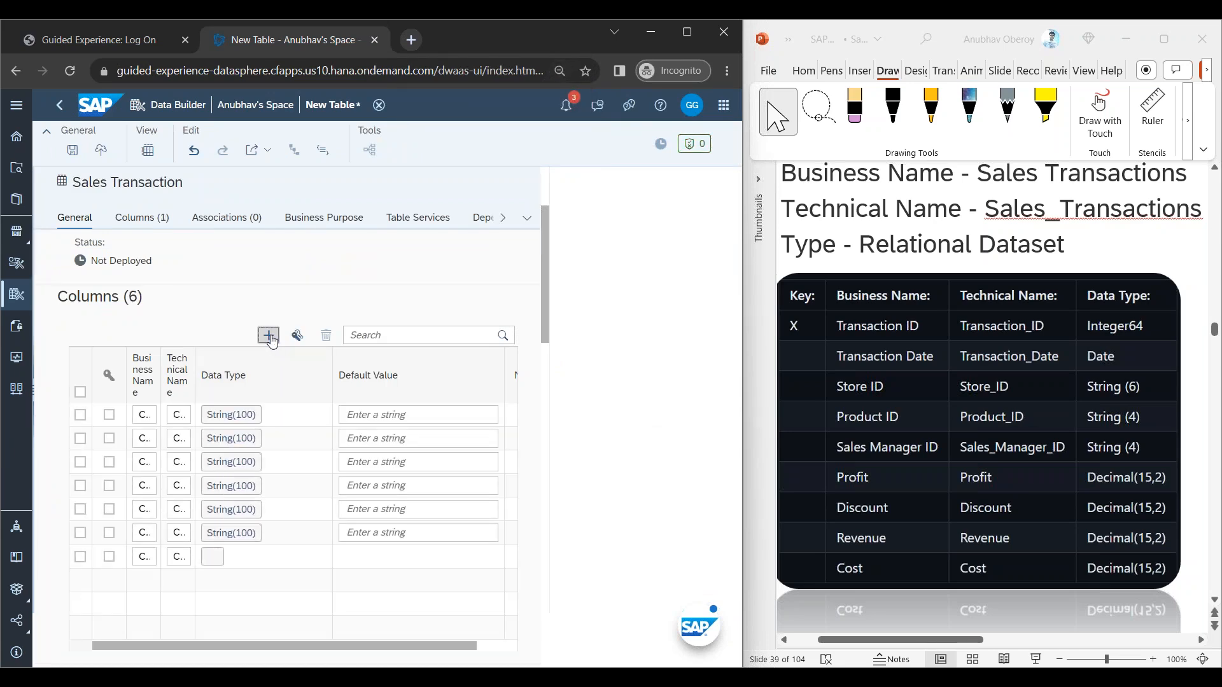
{"action": "left_click", "coordinate": [272, 340]}
Step: Give the browser more width beside the slide and maximise its window to see the whole table editor
{"action": "left_click_drag", "start_coordinate": [743, 354], "coordinate": [797, 350]}
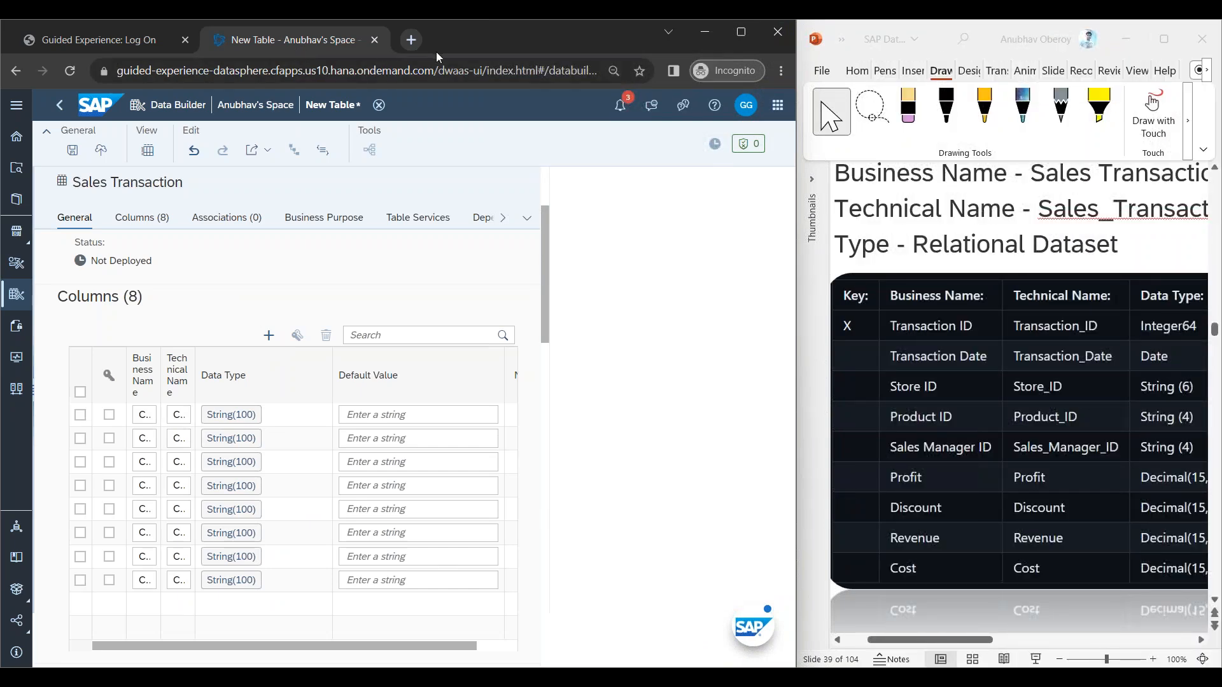
{"action": "left_click_drag", "start_coordinate": [448, 49], "coordinate": [583, 90]}
{"action": "left_click", "coordinate": [590, 94]}
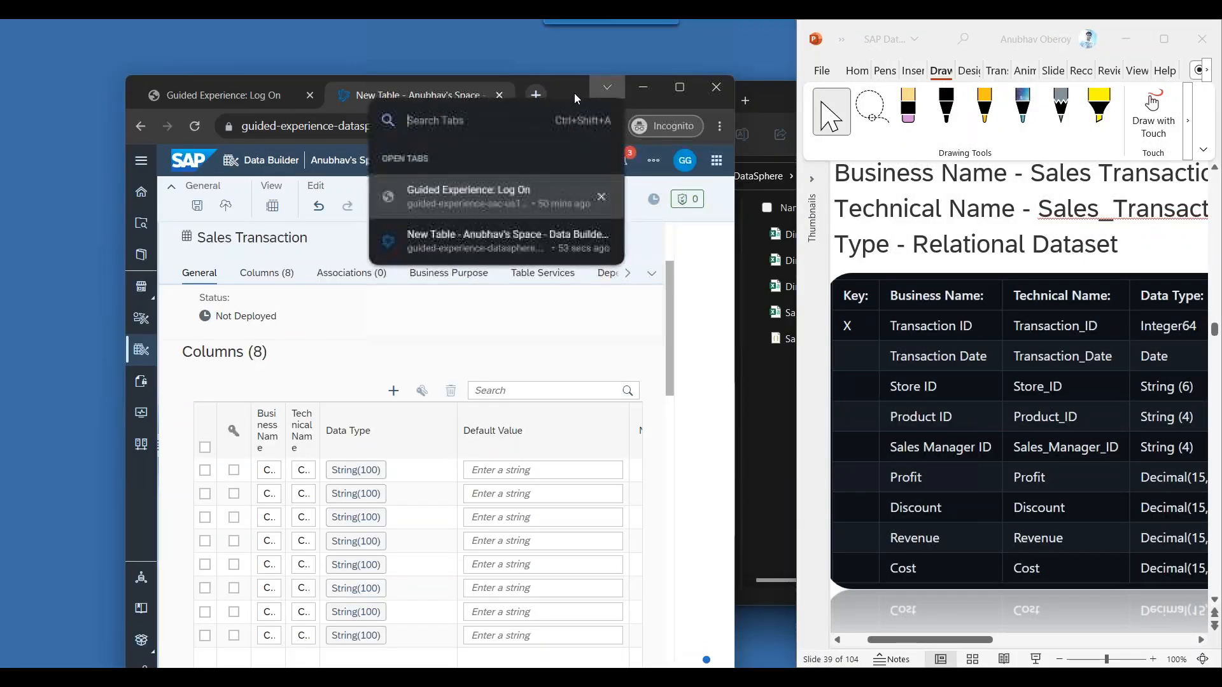
{"action": "double_click", "coordinate": [574, 93]}
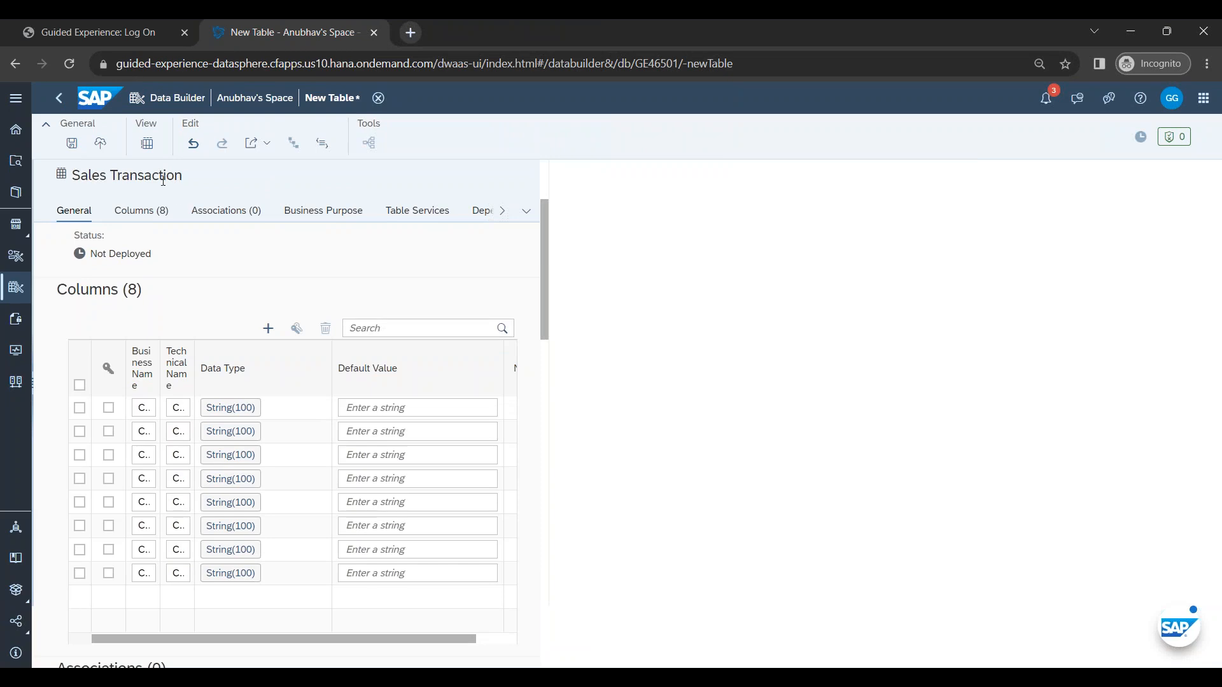
Step: Leave the table editor for the Data Builder overview, saving the table as 'Sales Transaction' with technical name Sales_Transaction
{"action": "left_click", "coordinate": [16, 235]}
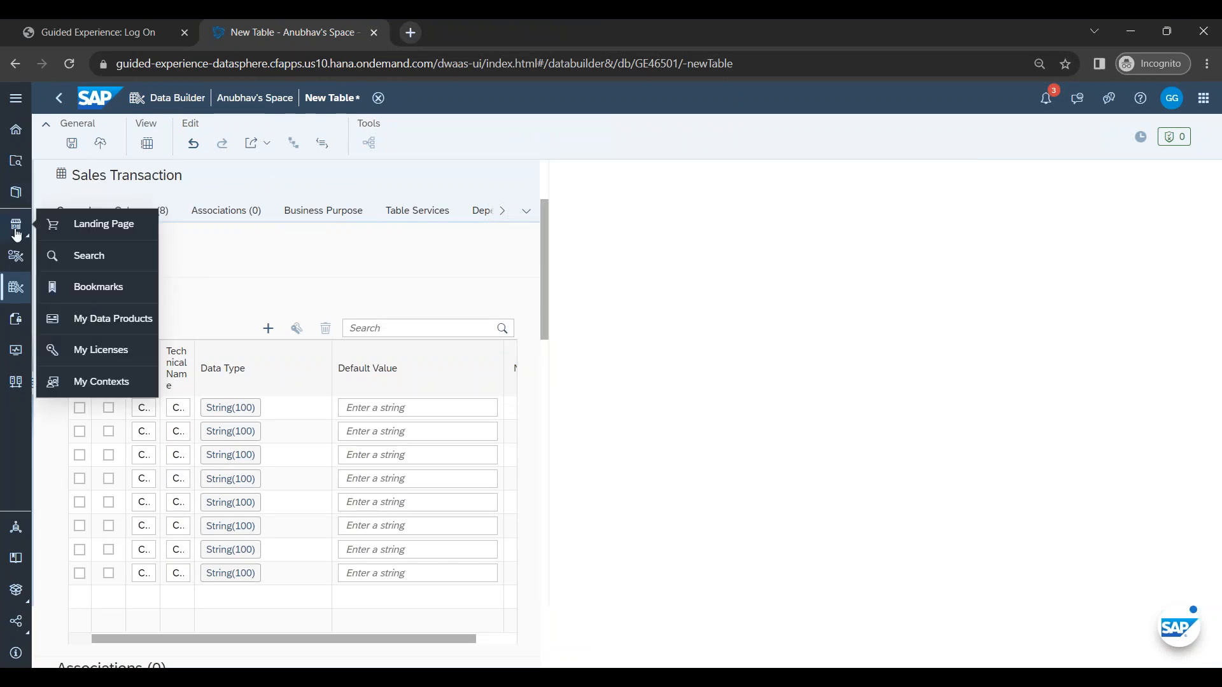
{"action": "left_click", "coordinate": [11, 290]}
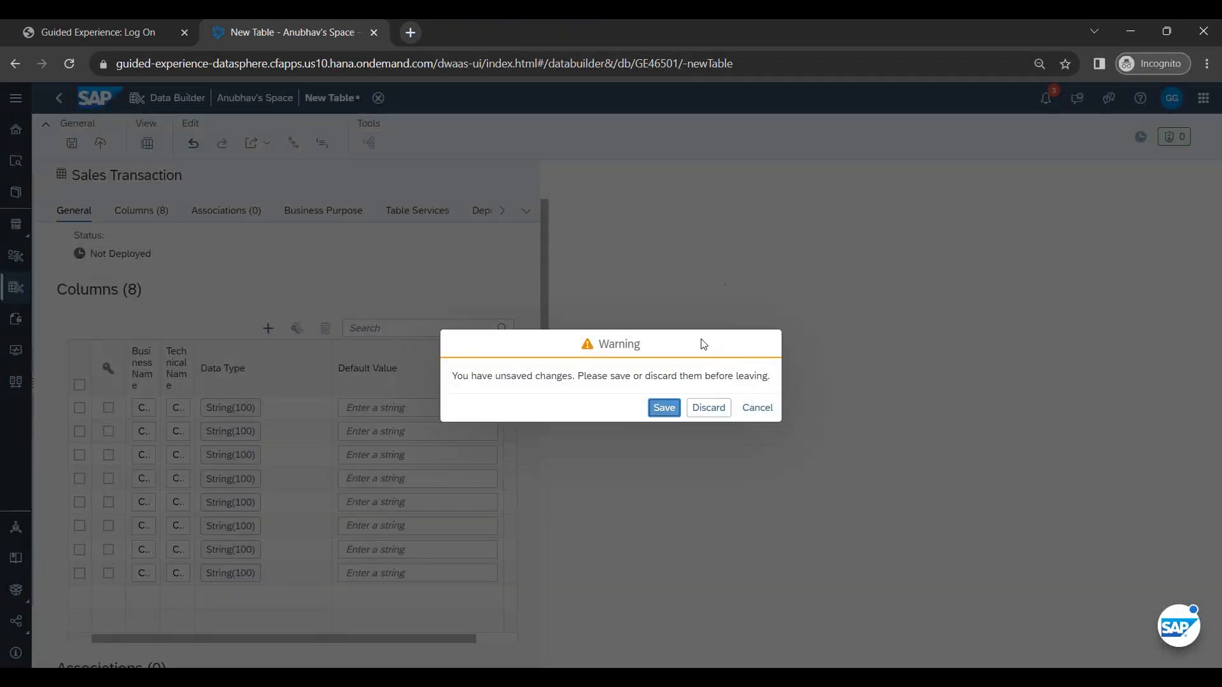
{"action": "left_click", "coordinate": [758, 410]}
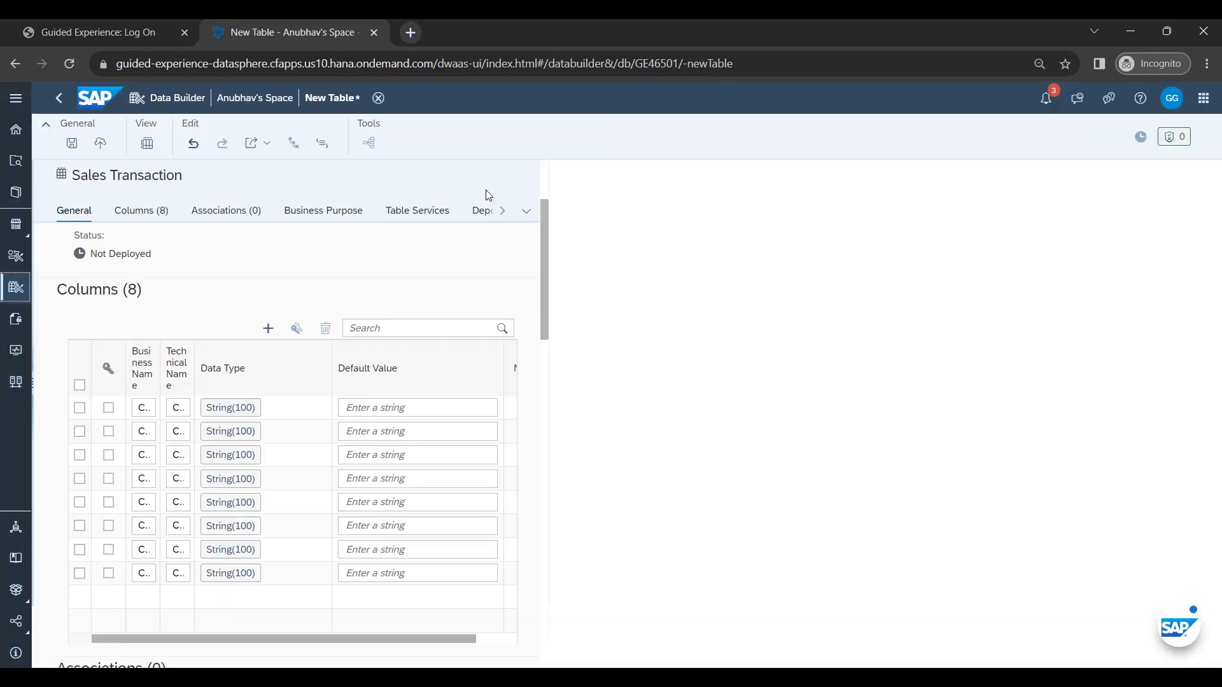
{"action": "left_click", "coordinate": [17, 293]}
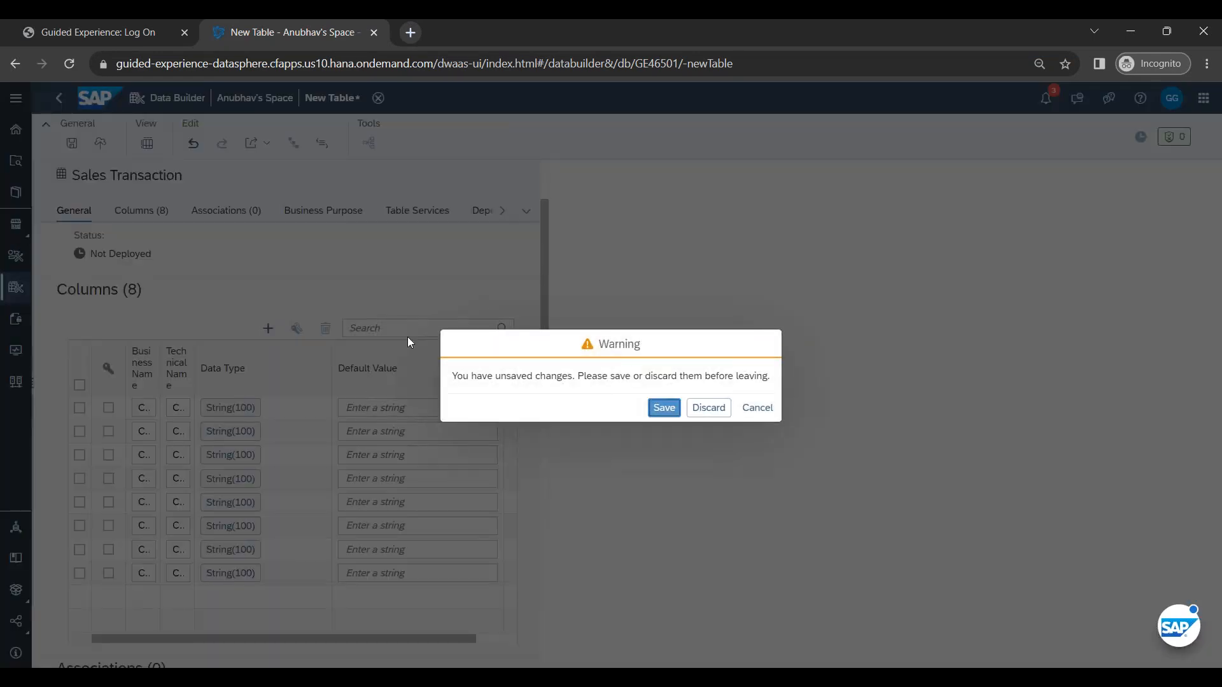
{"action": "left_click", "coordinate": [663, 413]}
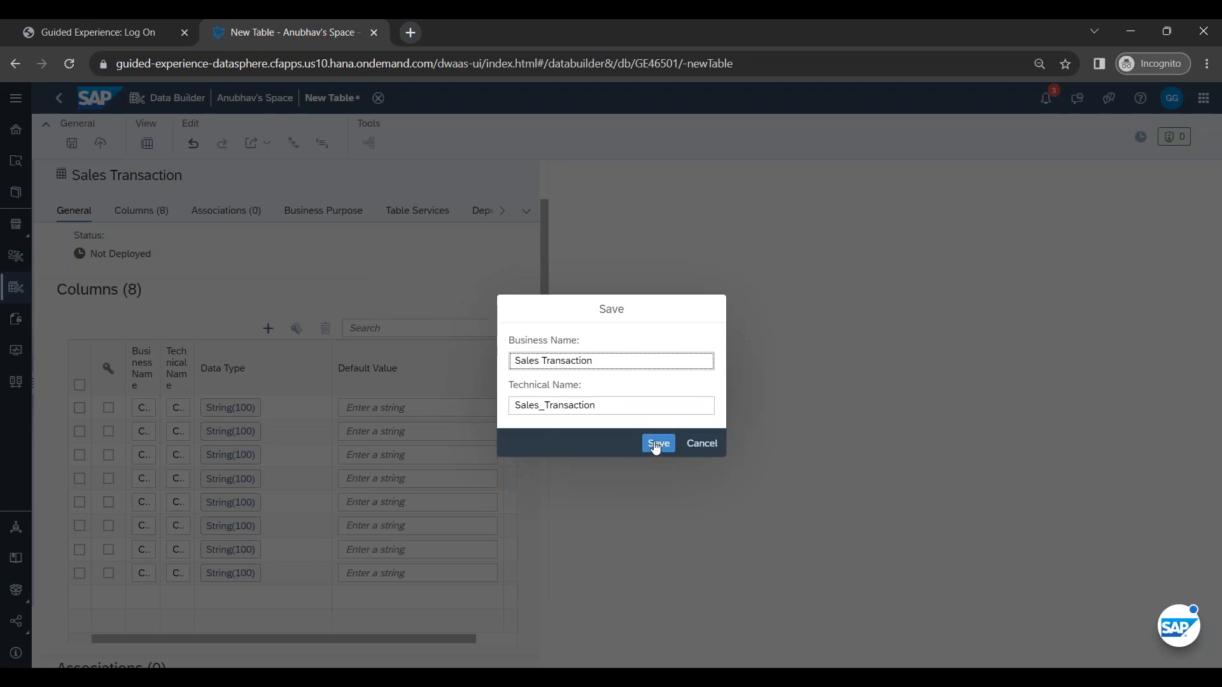
{"action": "left_click", "coordinate": [657, 445]}
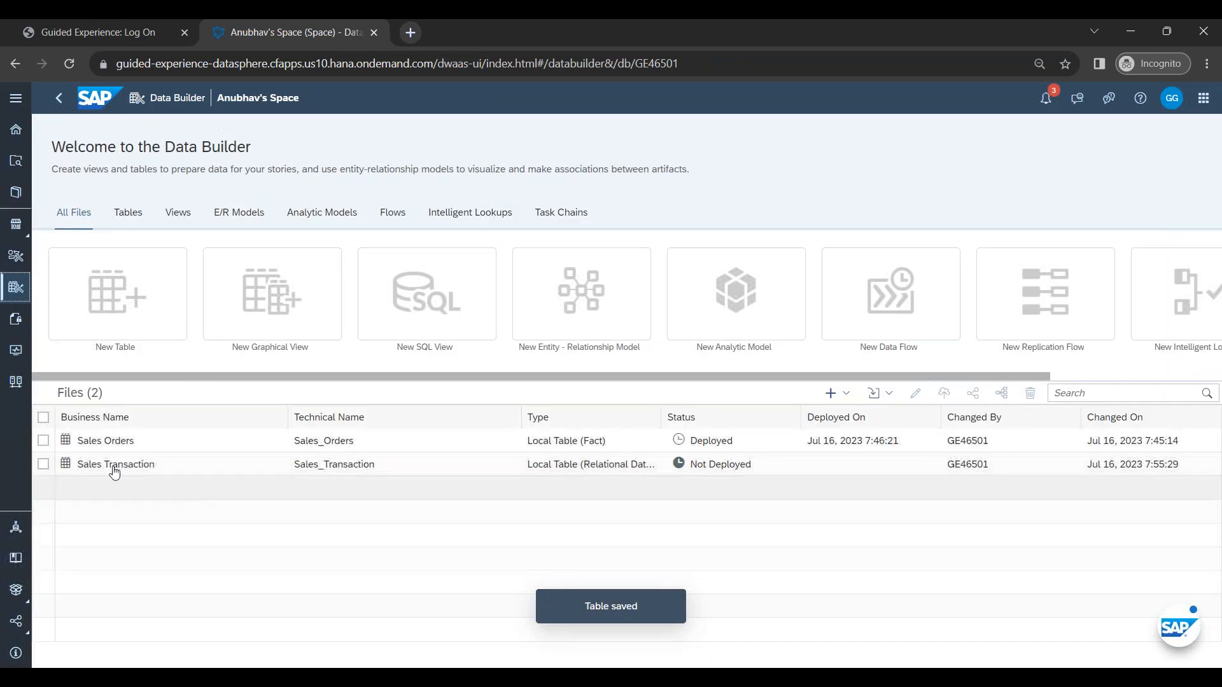
Step: Reopen the saved Sales Transaction table beside the slide and bring its list of columns into view
{"action": "left_click", "coordinate": [115, 467]}
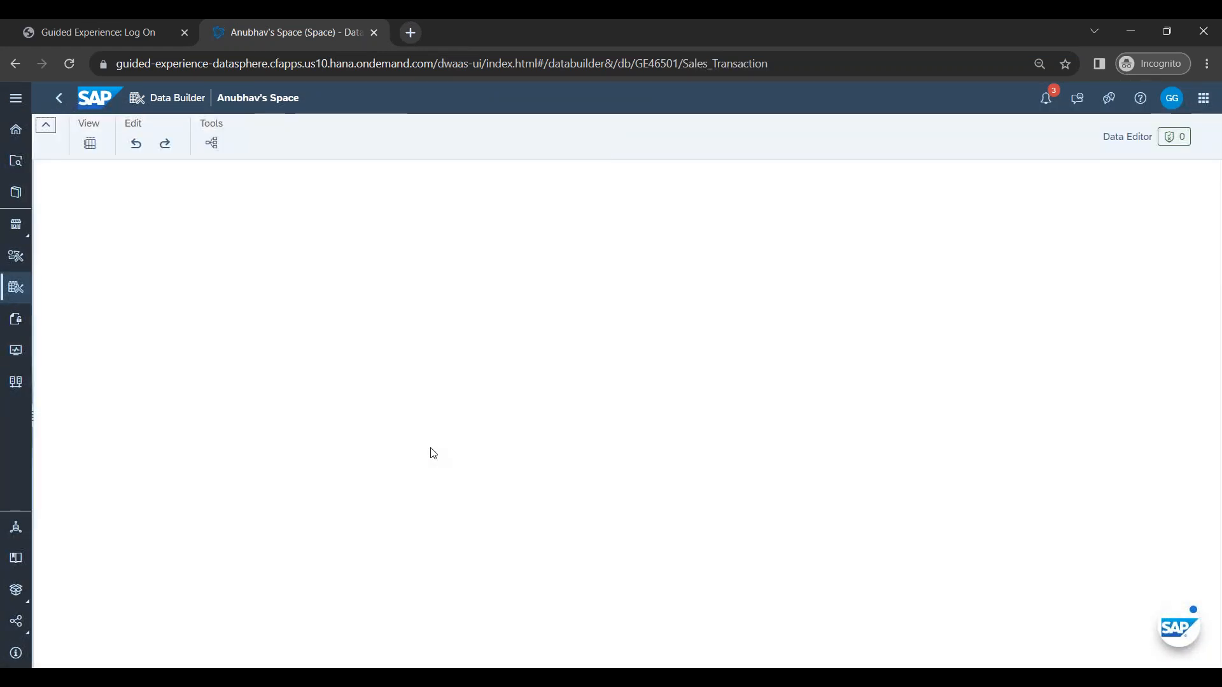
{"action": "key", "text": "super+Left"}
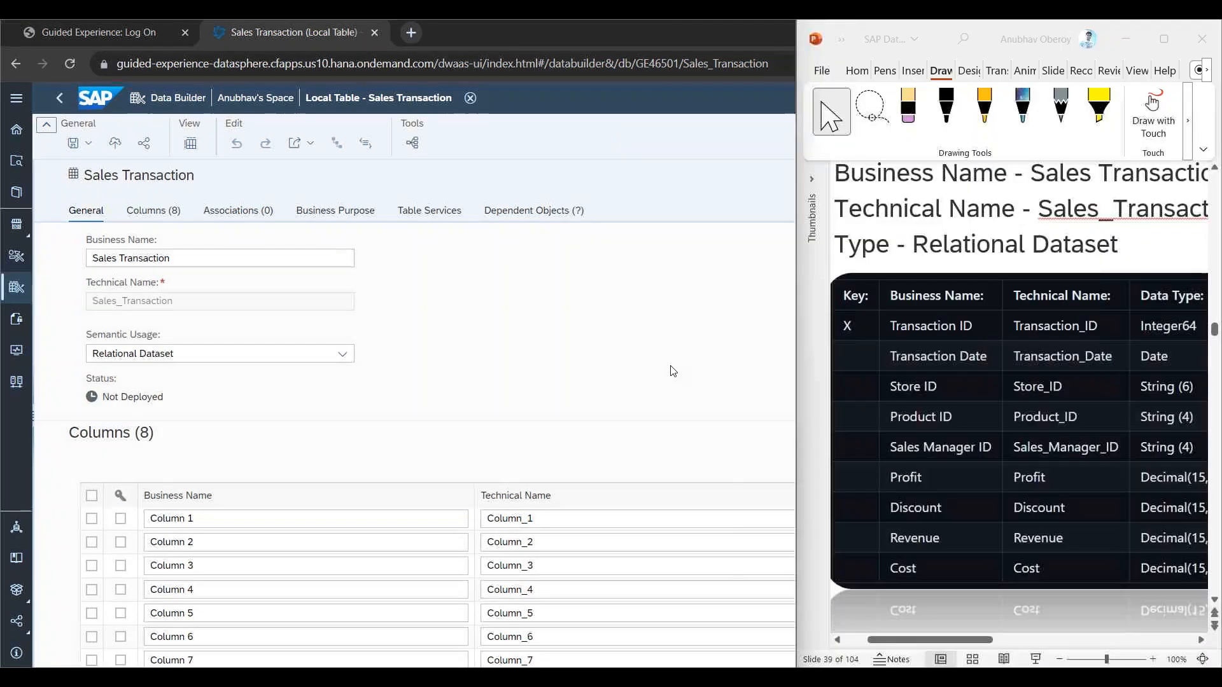
{"action": "scroll", "coordinate": [542, 415], "scroll_direction": "down", "scroll_amount": 2}
{"action": "scroll", "coordinate": [542, 415], "scroll_direction": "down", "scroll_amount": 1}
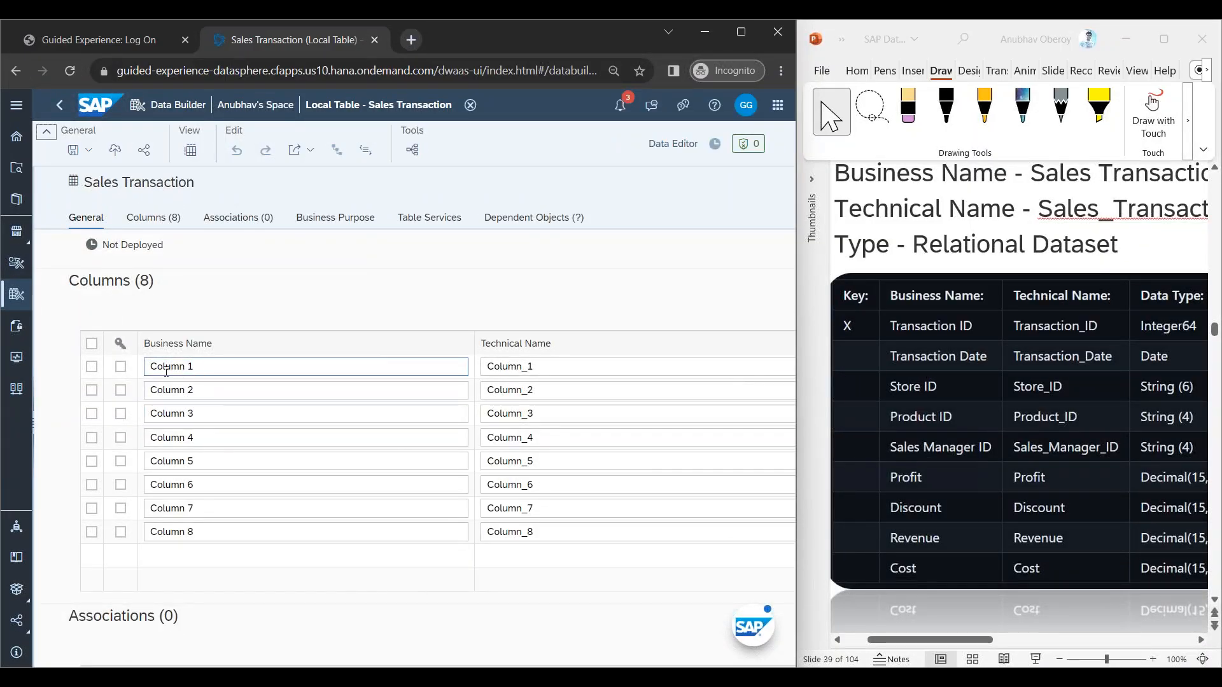
Step: Mark the first column of the Sales Transaction table as key and give it the business name 'Transaction ID'
{"action": "left_click", "coordinate": [122, 370]}
{"action": "key", "text": "Tab"}
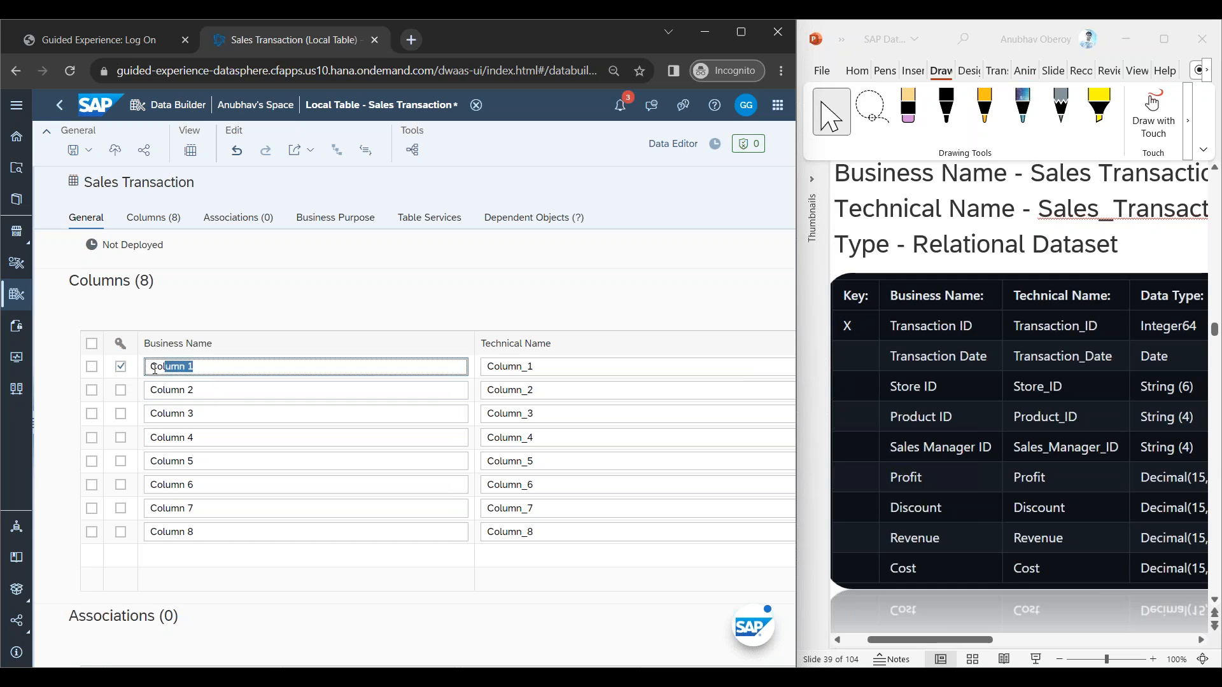
{"action": "type", "text": "Tr"}
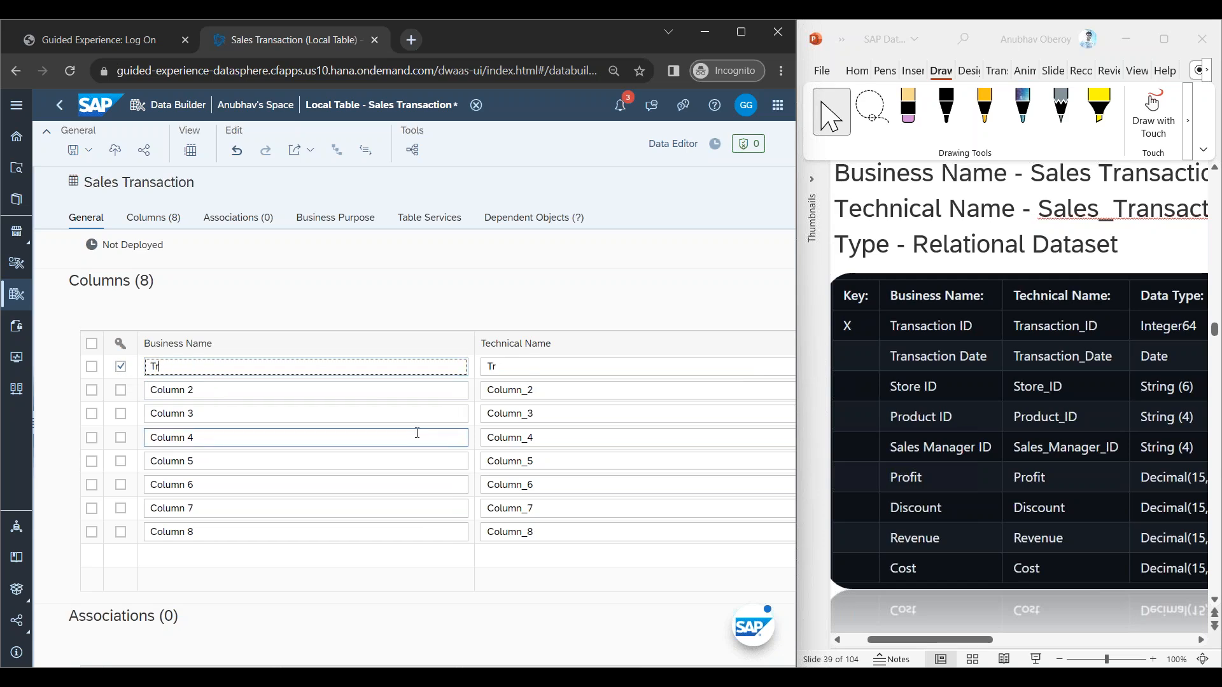
{"action": "type", "text": "ansaction ID"}
{"action": "left_click", "coordinate": [437, 629]}
{"action": "mouse_move", "coordinate": [616, 475]}
{"action": "left_mouse_down"}
{"action": "mouse_move", "coordinate": [826, 474]}
{"action": "mouse_move", "coordinate": [624, 482]}
{"action": "left_mouse_up"}
{"action": "left_click", "coordinate": [547, 584]}
{"action": "left_click", "coordinate": [506, 656]}
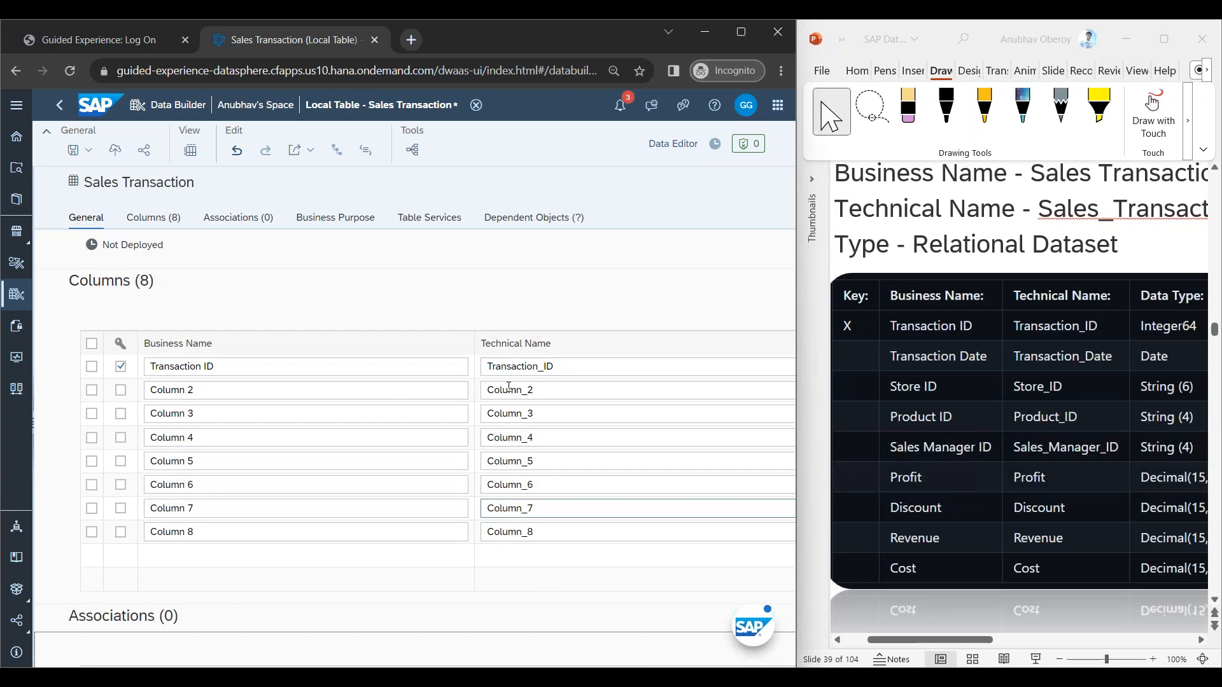
{"action": "left_click_drag", "start_coordinate": [491, 53], "coordinate": [492, 59]}
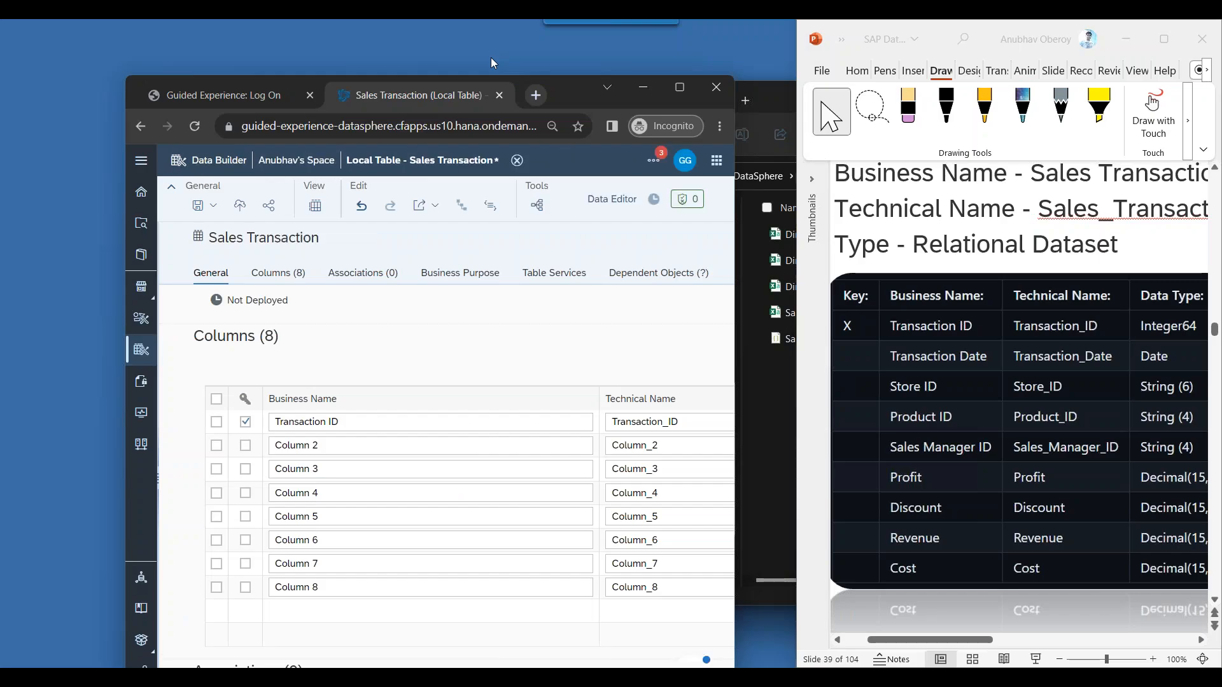
{"action": "left_click", "coordinate": [673, 91]}
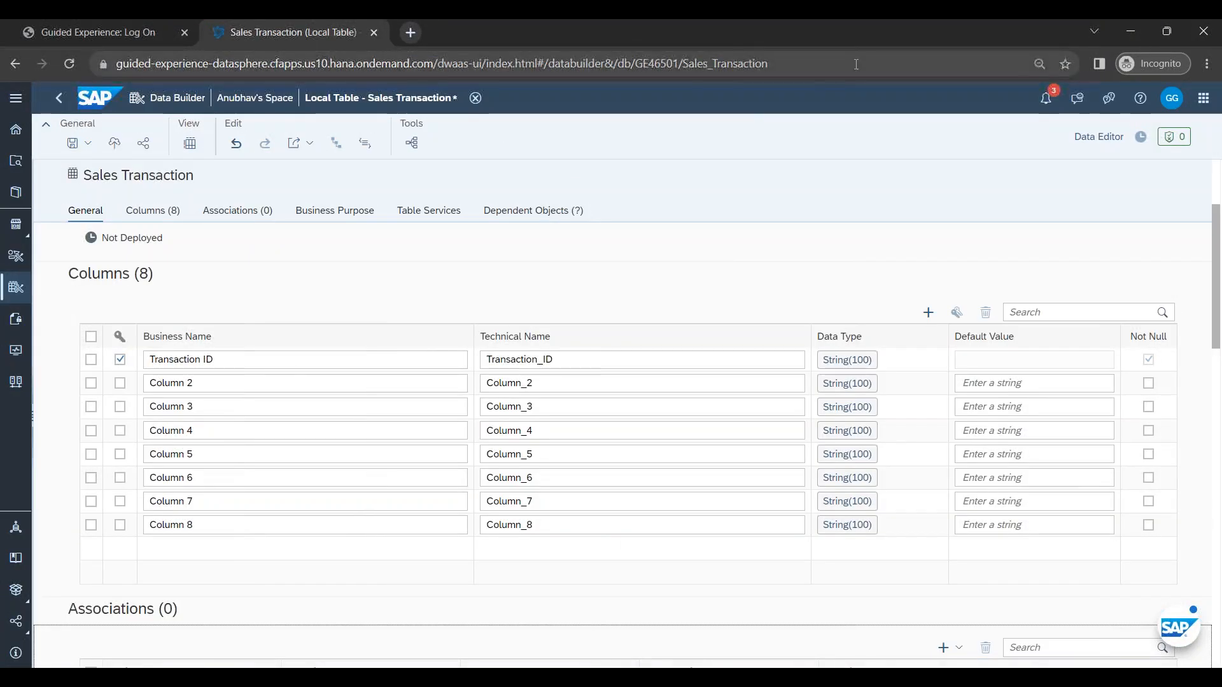
{"action": "key", "text": "super+Left"}
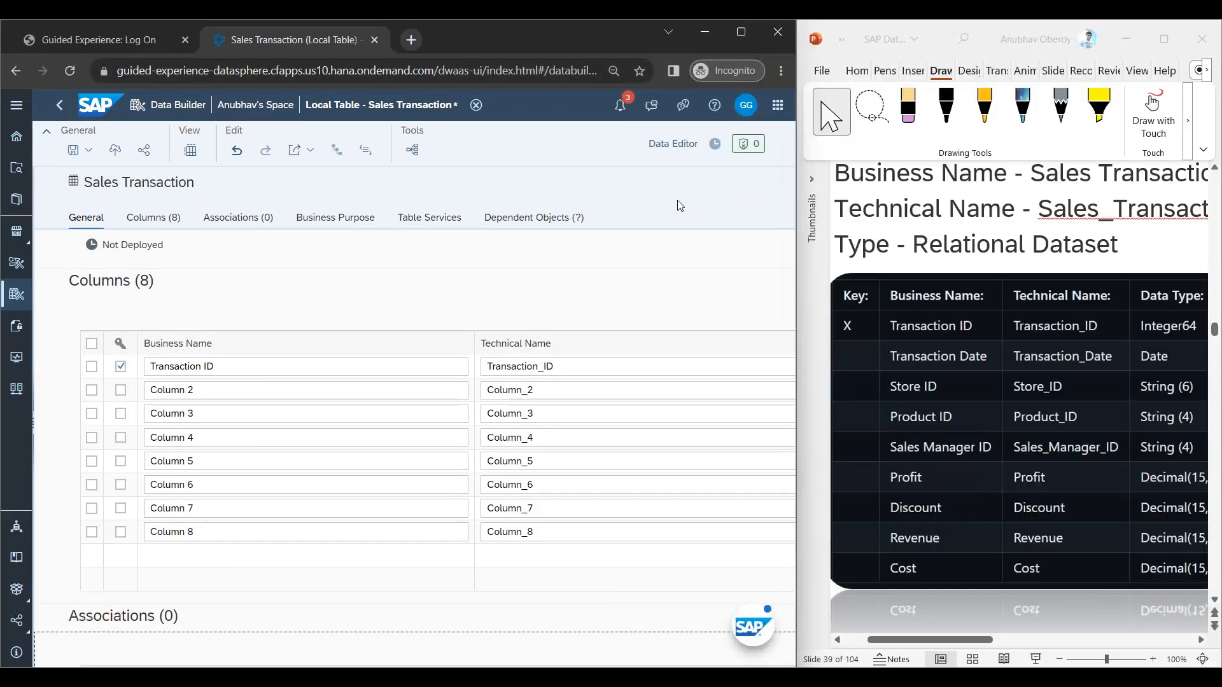
Step: Set the data type of the Transaction ID column to Integer64
{"action": "left_click", "coordinate": [408, 367]}
{"action": "key", "text": "Tab"}
{"action": "key", "text": "Tab"}
{"action": "key", "text": "Tab"}
{"action": "key", "text": "Tab"}
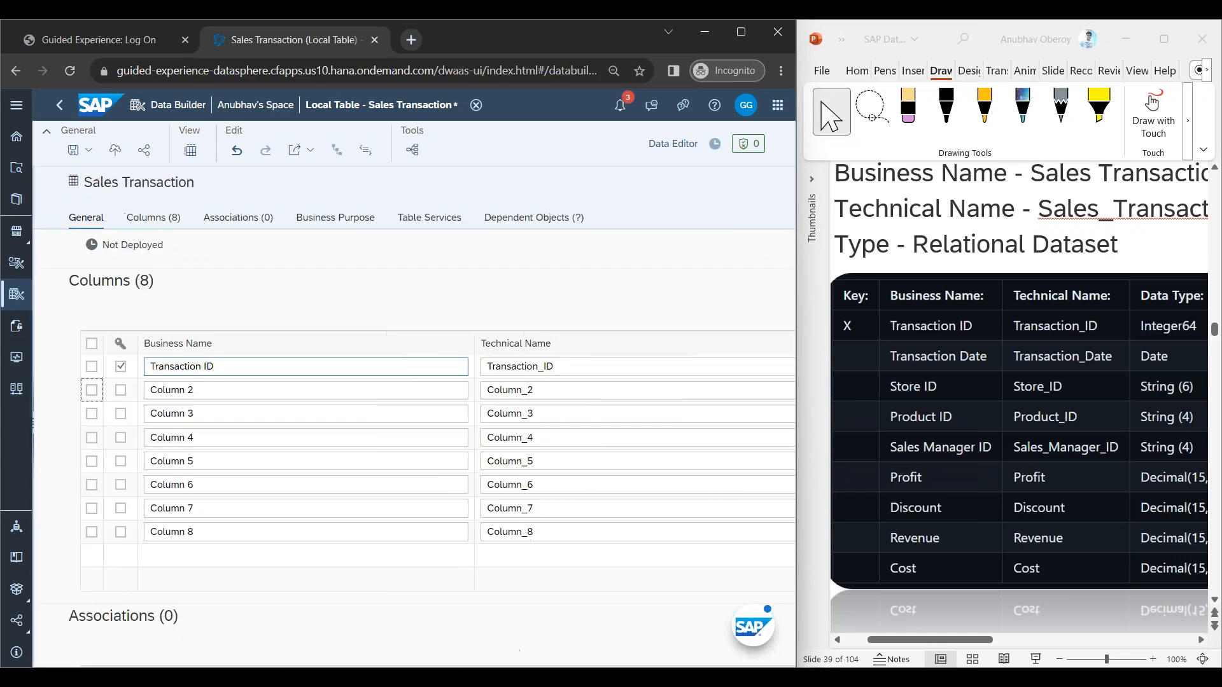
{"action": "key", "text": "shift+Tab"}
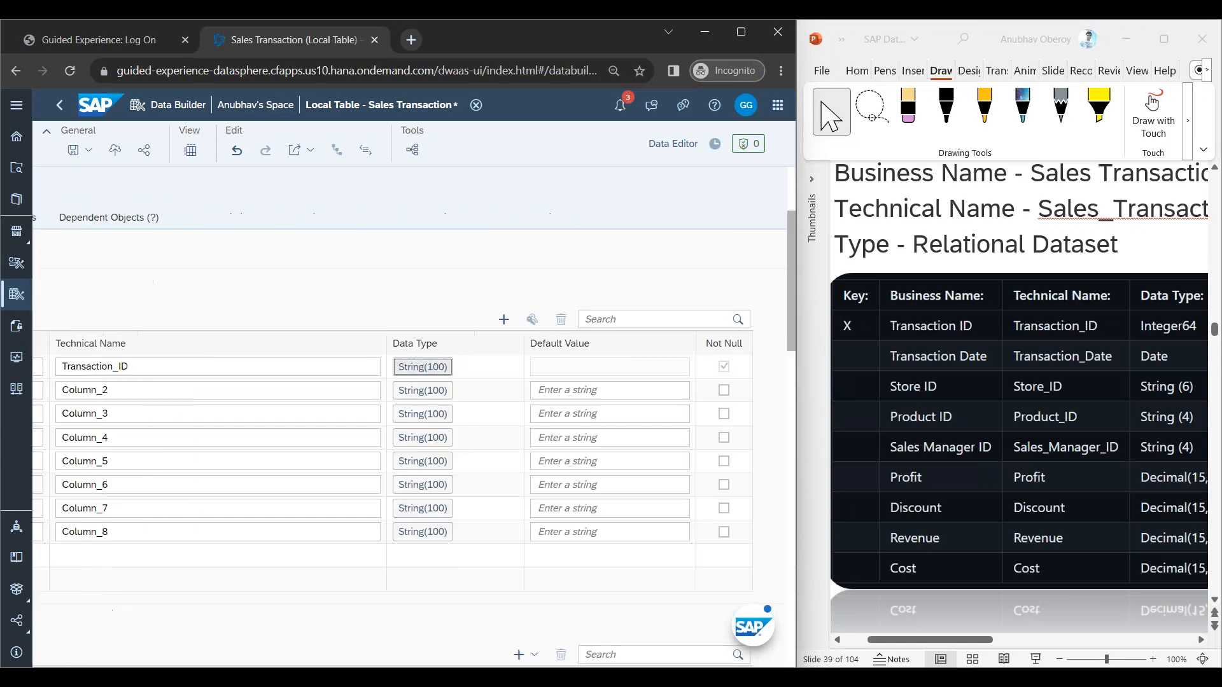
{"action": "left_click", "coordinate": [443, 374]}
{"action": "left_click", "coordinate": [431, 423]}
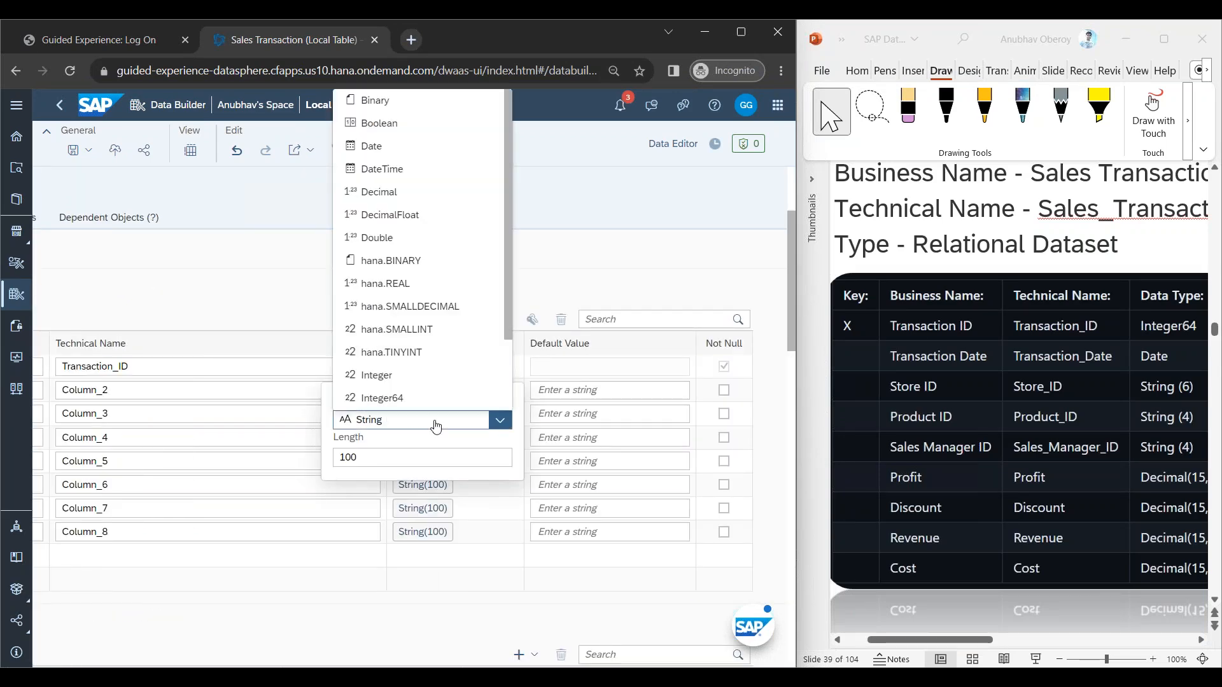
{"action": "left_click", "coordinate": [382, 376]}
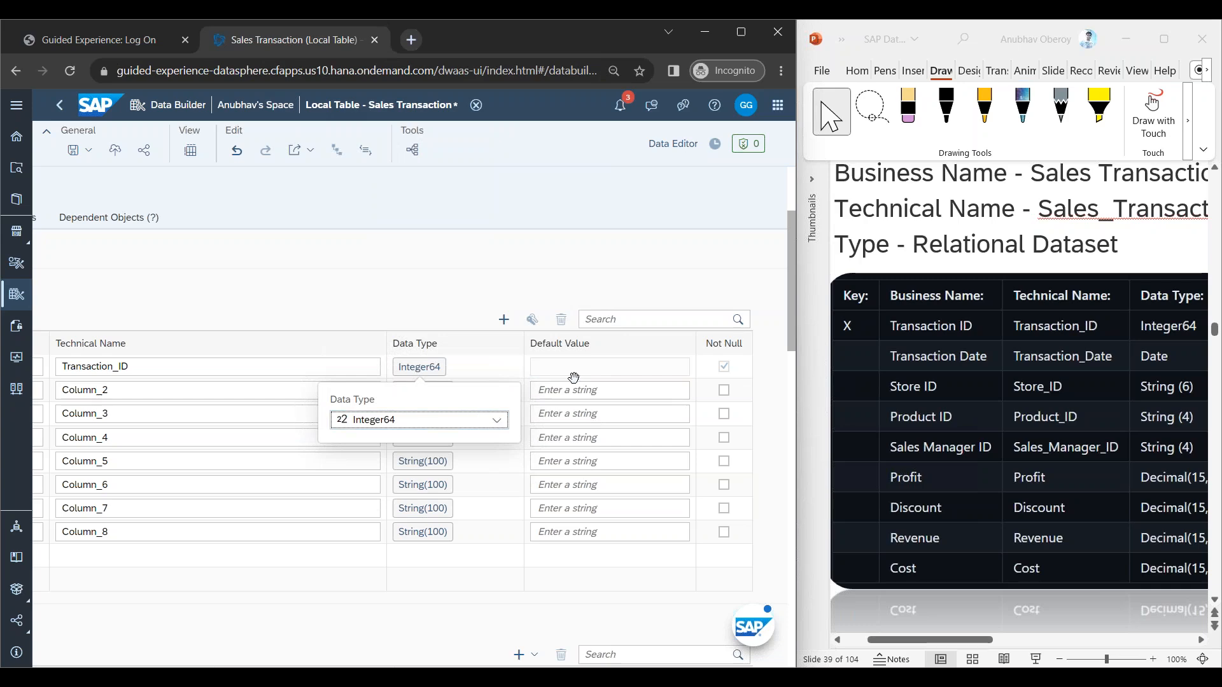
{"action": "left_click", "coordinate": [672, 375]}
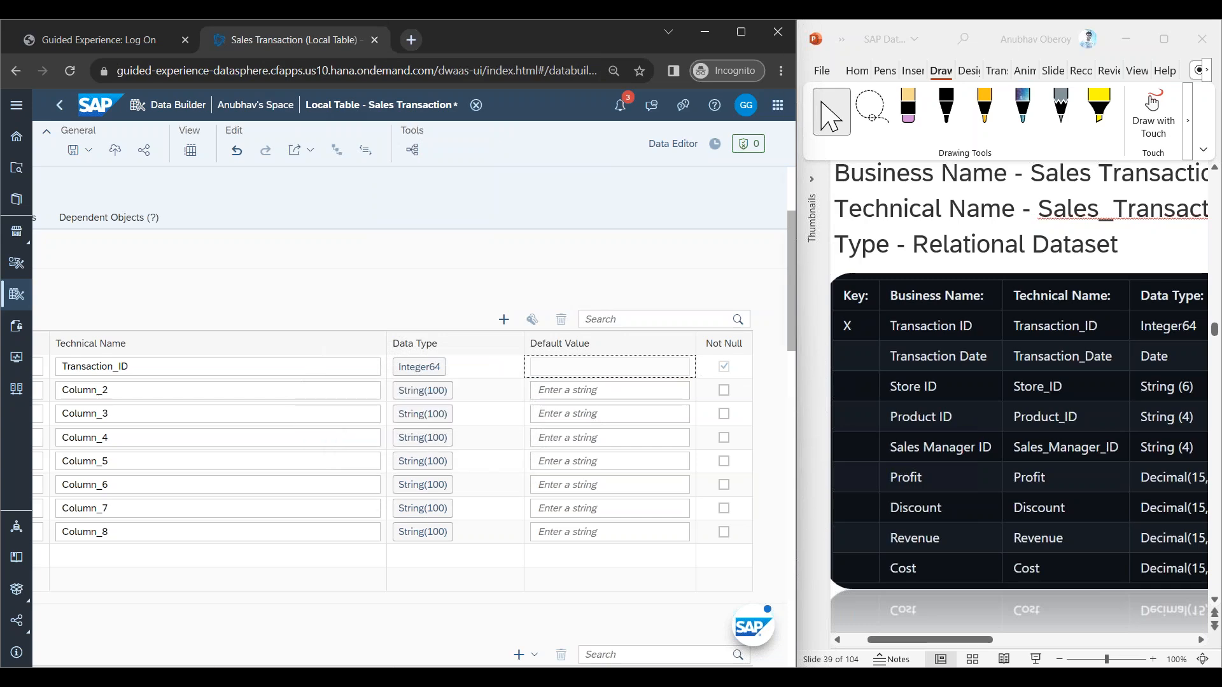
Step: Give the slide more width and name the second and third columns 'Transaction Date' and 'Store ID'
{"action": "left_click_drag", "start_coordinate": [798, 524], "coordinate": [753, 524]}
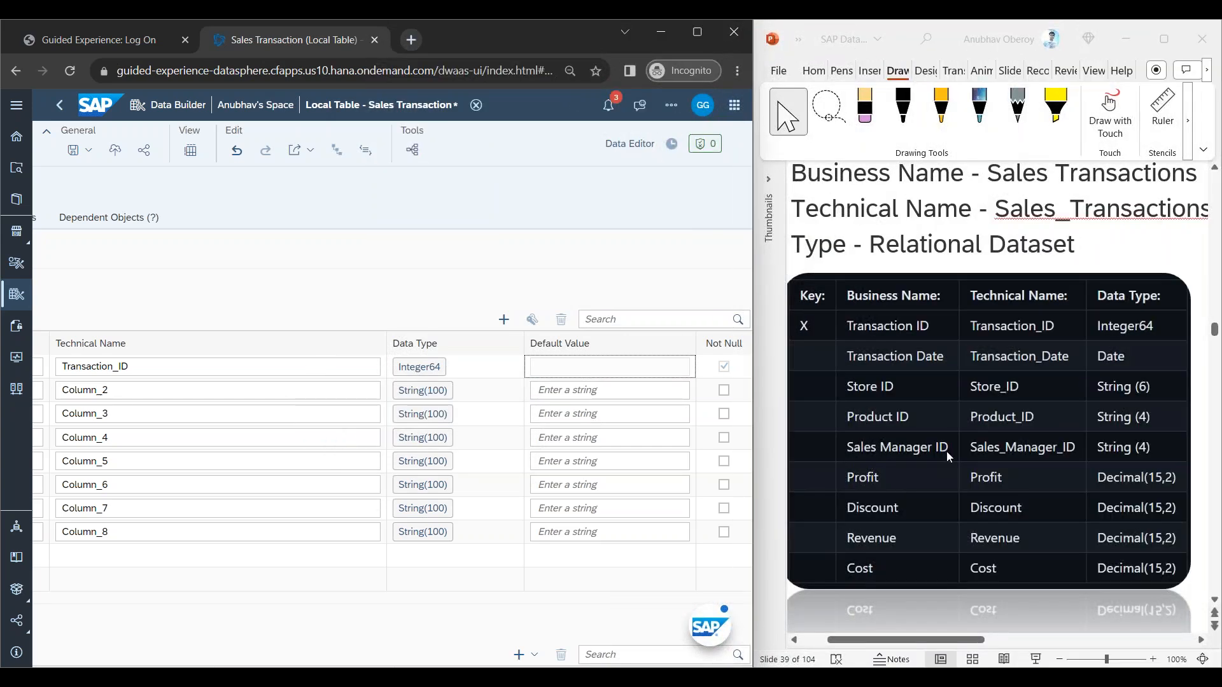
{"action": "left_click", "coordinate": [348, 366]}
{"action": "key", "text": "ctrl+a"}
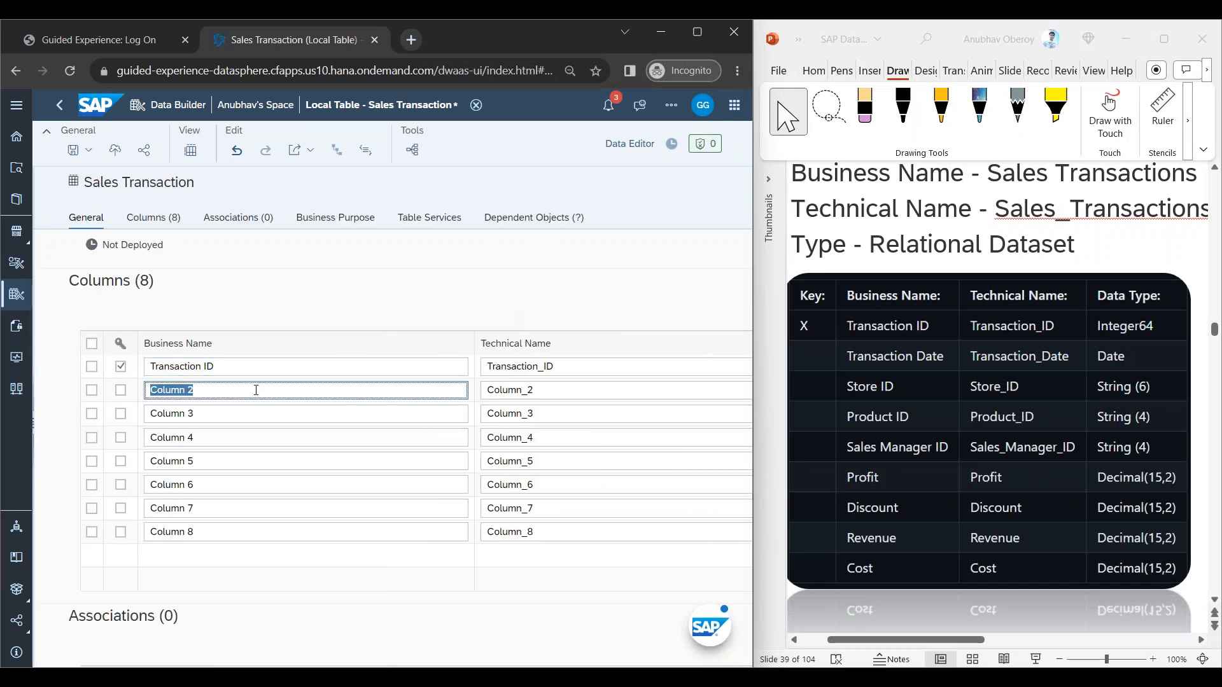
{"action": "type", "text": "Tran"}
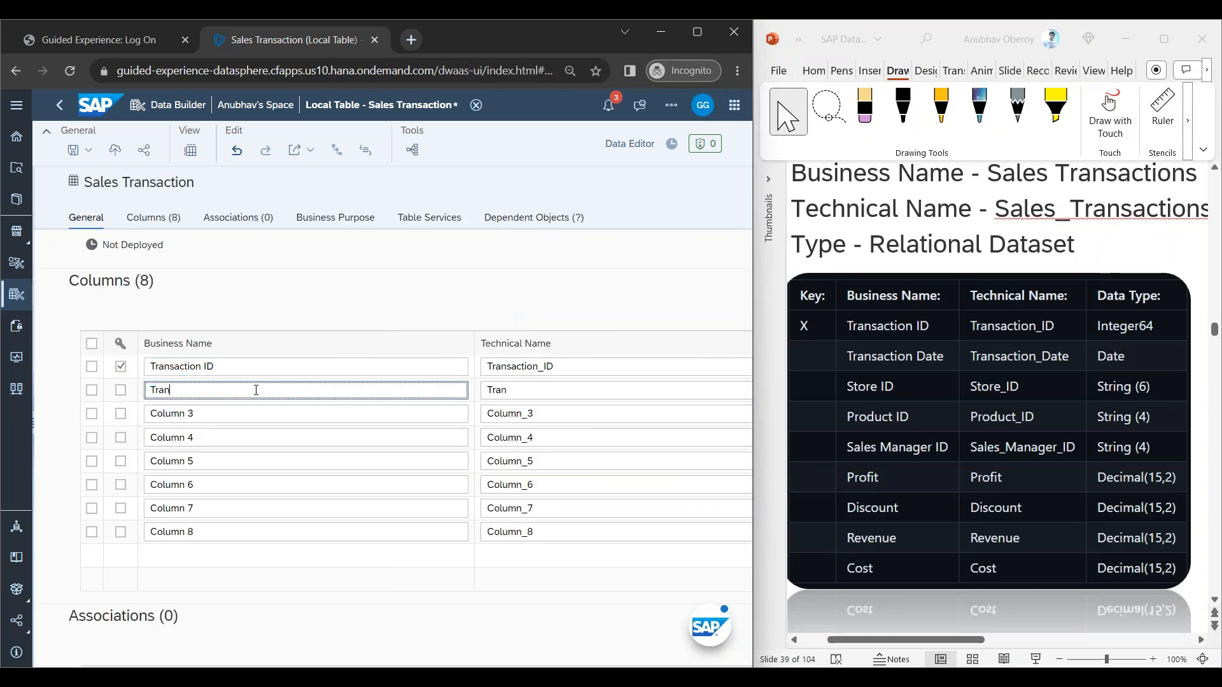
{"action": "type", "text": "saction"}
{"action": "left_click", "coordinate": [191, 414]}
{"action": "key", "text": "ctrl+a"}
{"action": "type", "text": "Store ID"}
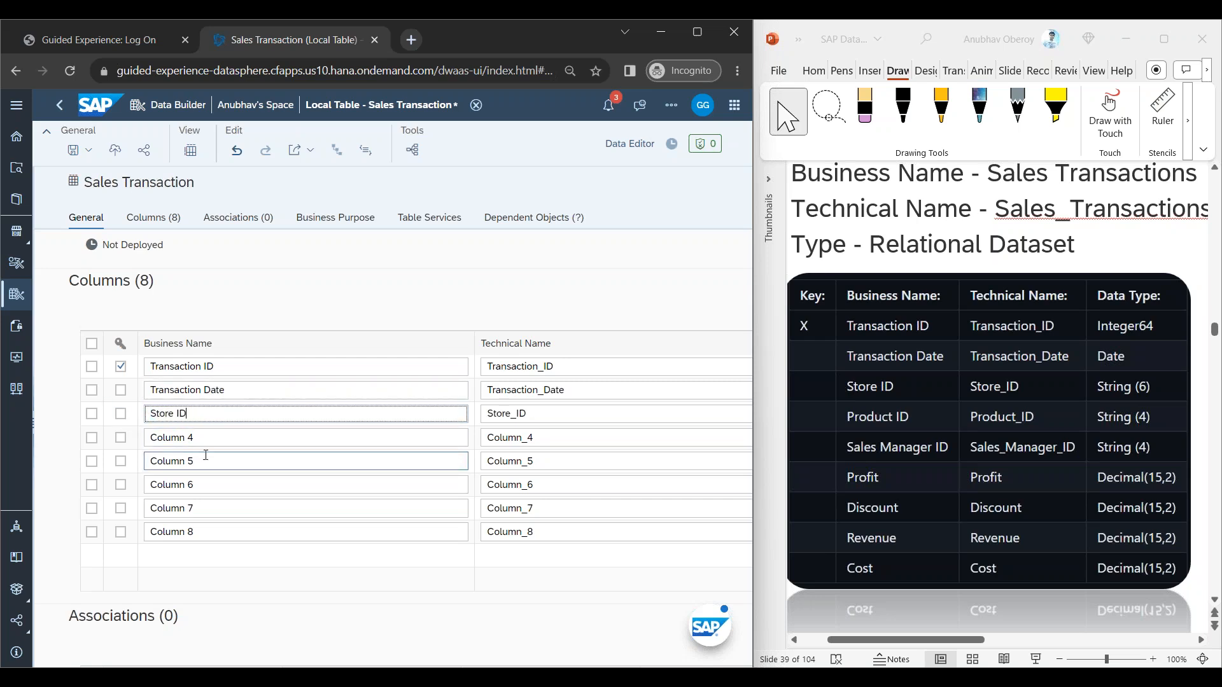
Step: Name the fourth and fifth columns 'Product ID' and 'Sales Manager ID'
{"action": "key", "text": "Down"}
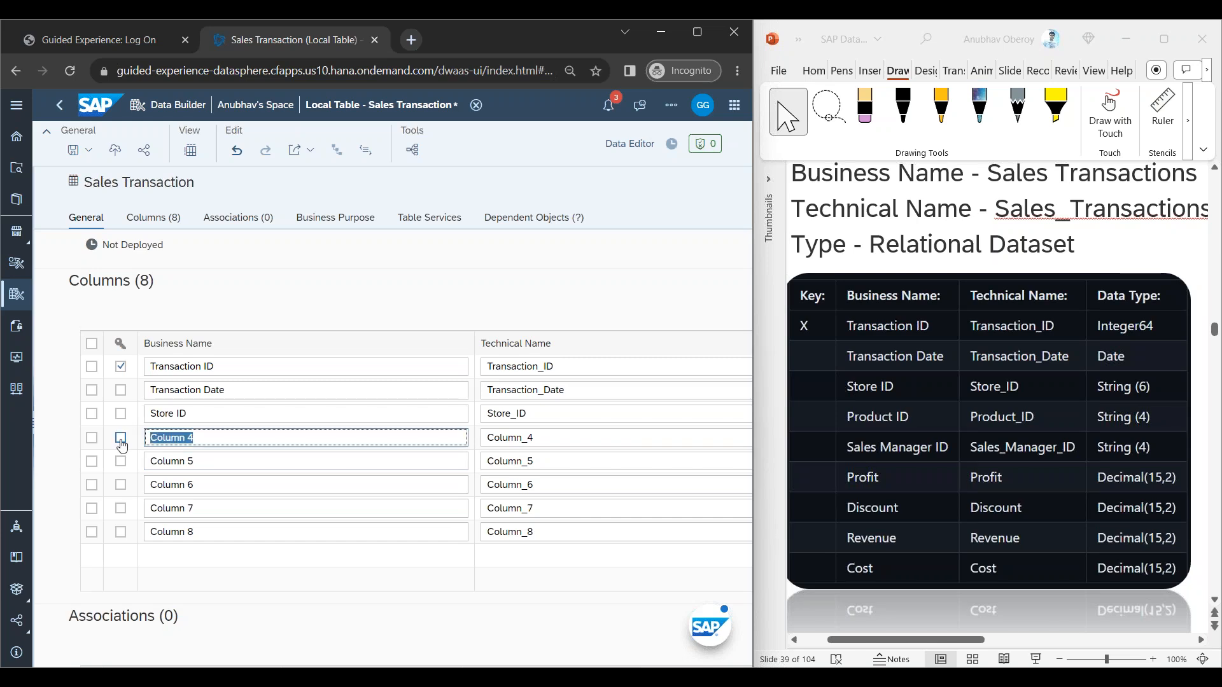
{"action": "type", "text": "Product ID"}
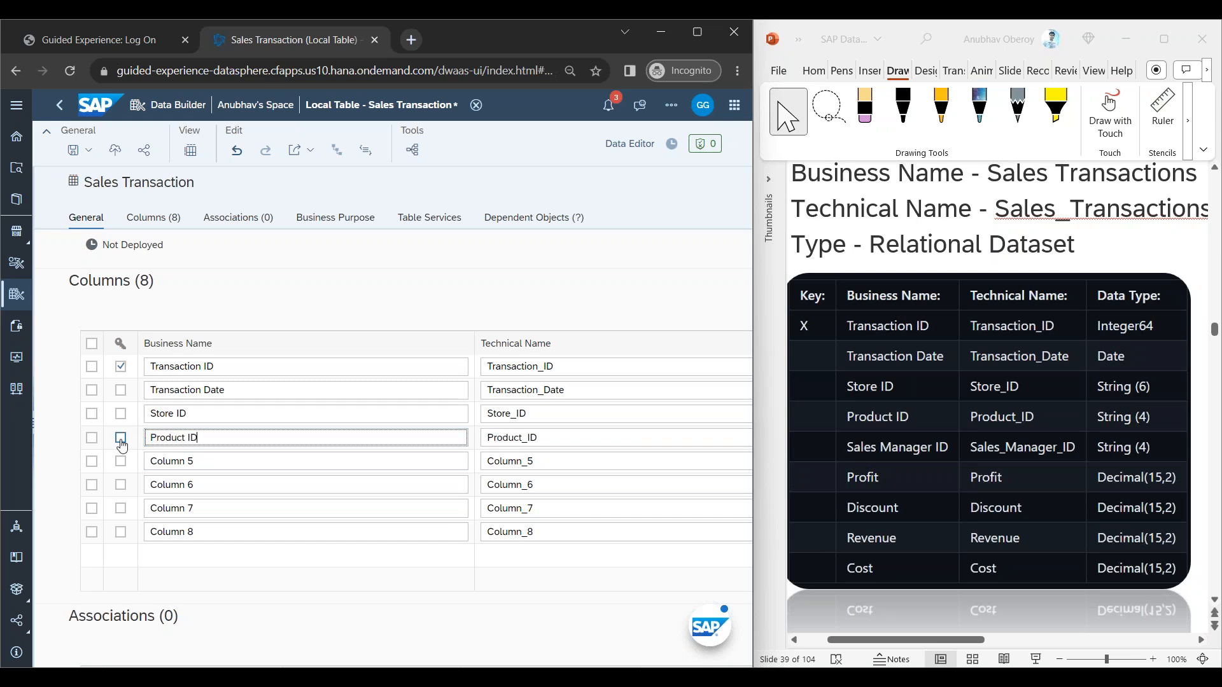
{"action": "left_click", "coordinate": [223, 460]}
{"action": "key", "text": "Down"}
{"action": "type", "text": "Sales Manager ID"}
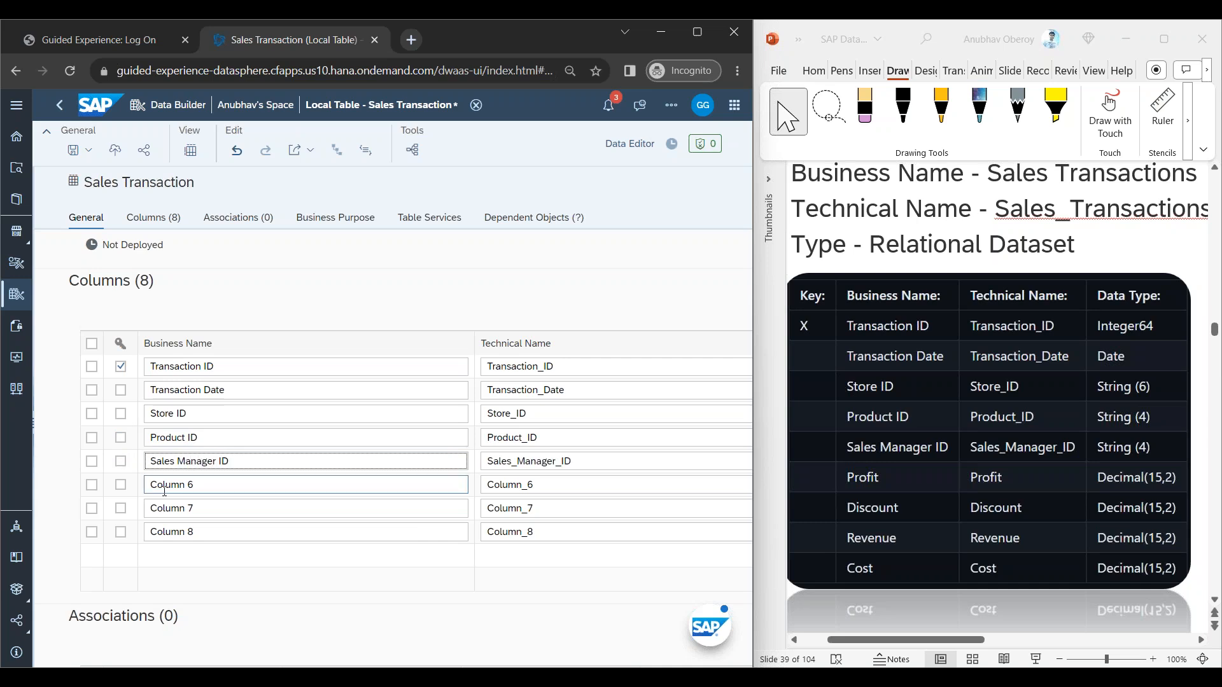
Step: Name the sixth, seventh and eighth columns 'Profit', 'Discount' and 'Revenue'
{"action": "key", "text": "Down"}
{"action": "type", "text": "P"}
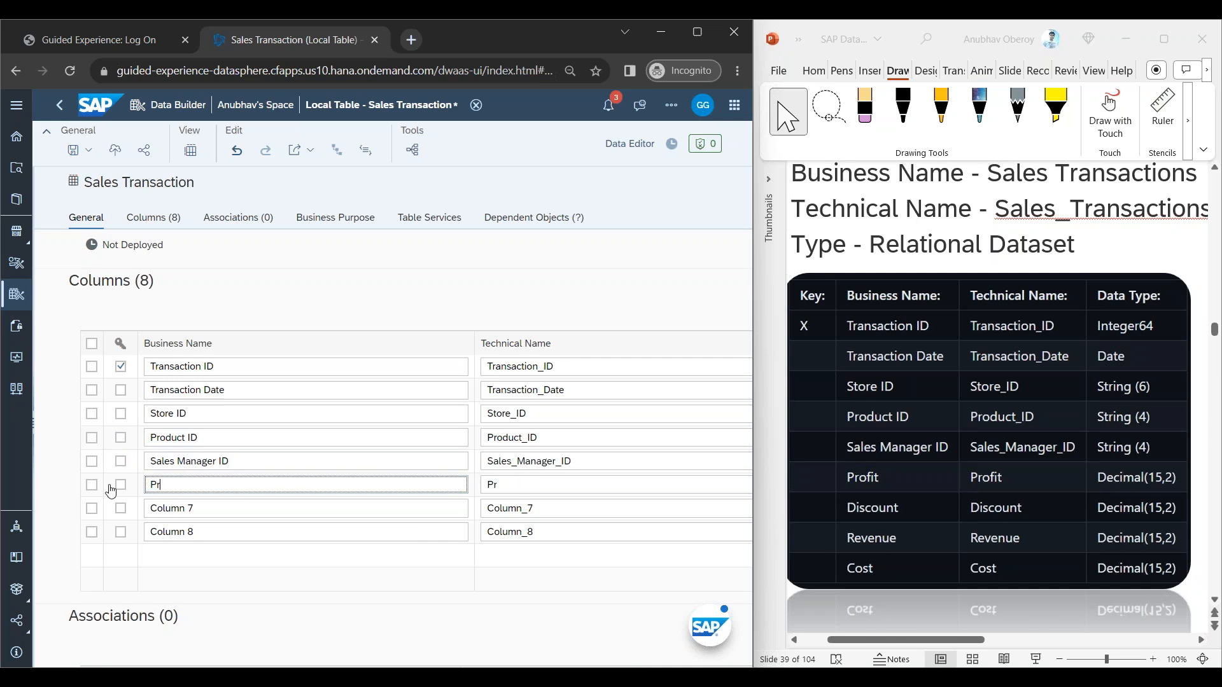
{"action": "triple_click", "coordinate": [210, 507]}
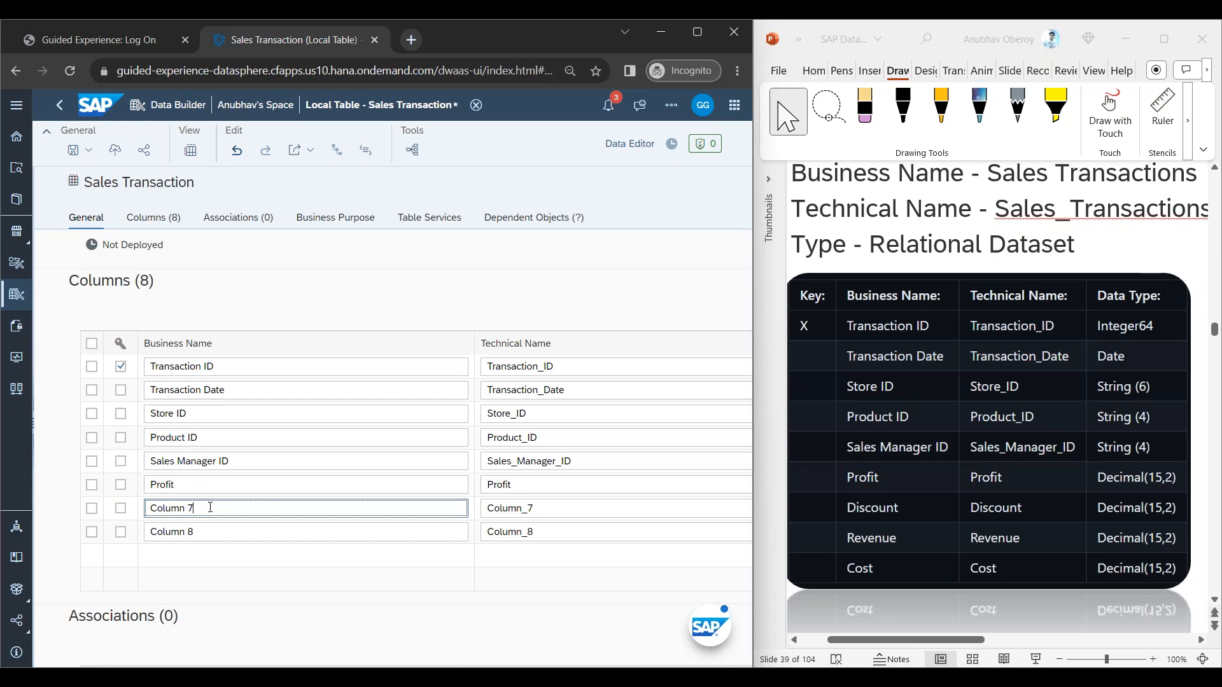
{"action": "type", "text": "Discount"}
{"action": "left_click", "coordinate": [224, 531]}
{"action": "triple_click", "coordinate": [226, 530]}
{"action": "type", "text": "Revenue"}
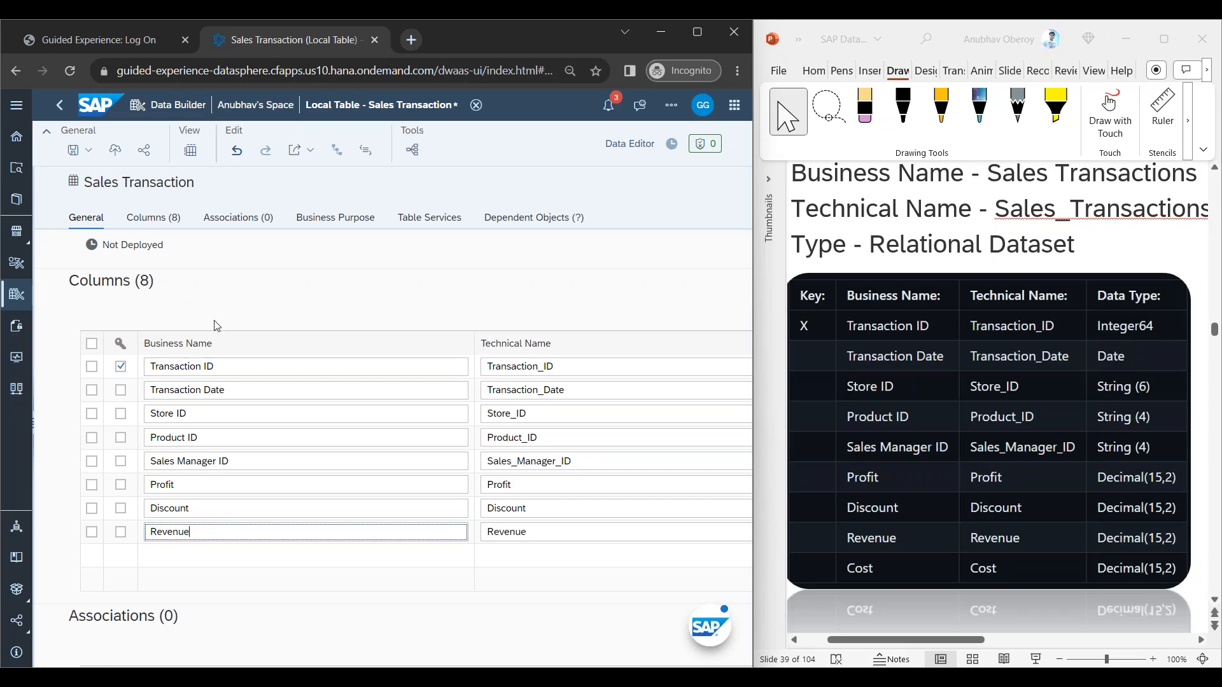
Step: Add a ninth column to the table and give it the business name 'Cost'
{"action": "scroll", "coordinate": [437, 399], "scroll_direction": "right", "scroll_amount": 5}
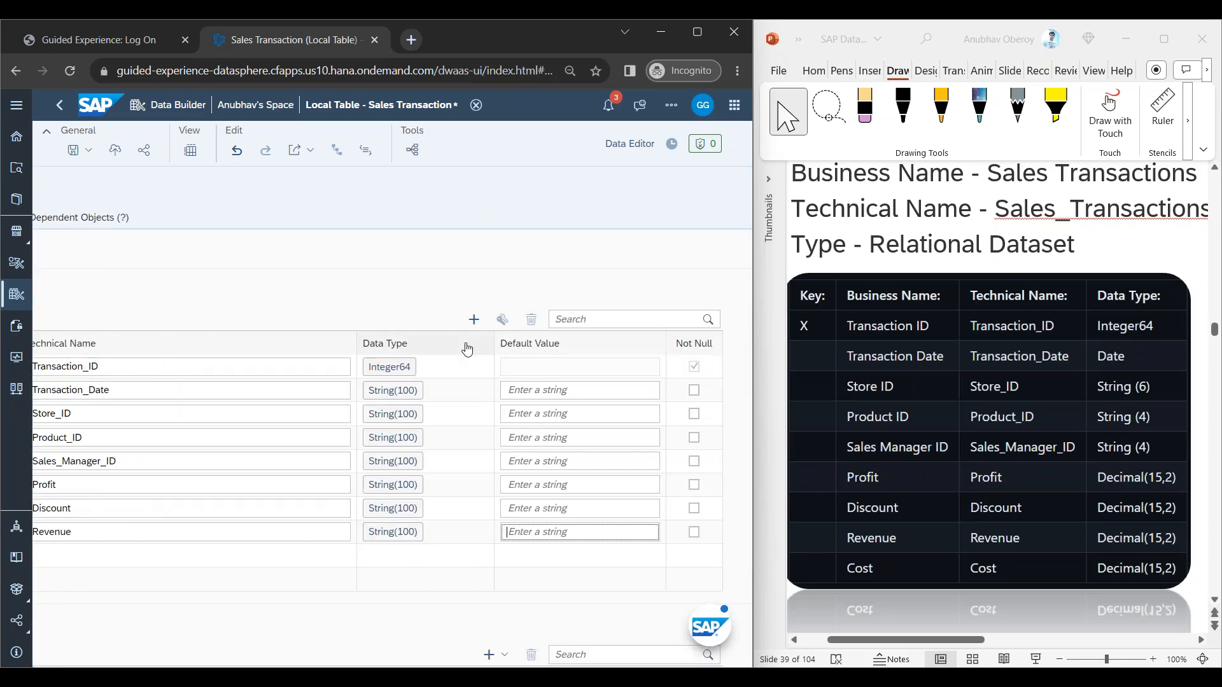
{"action": "left_click", "coordinate": [475, 319]}
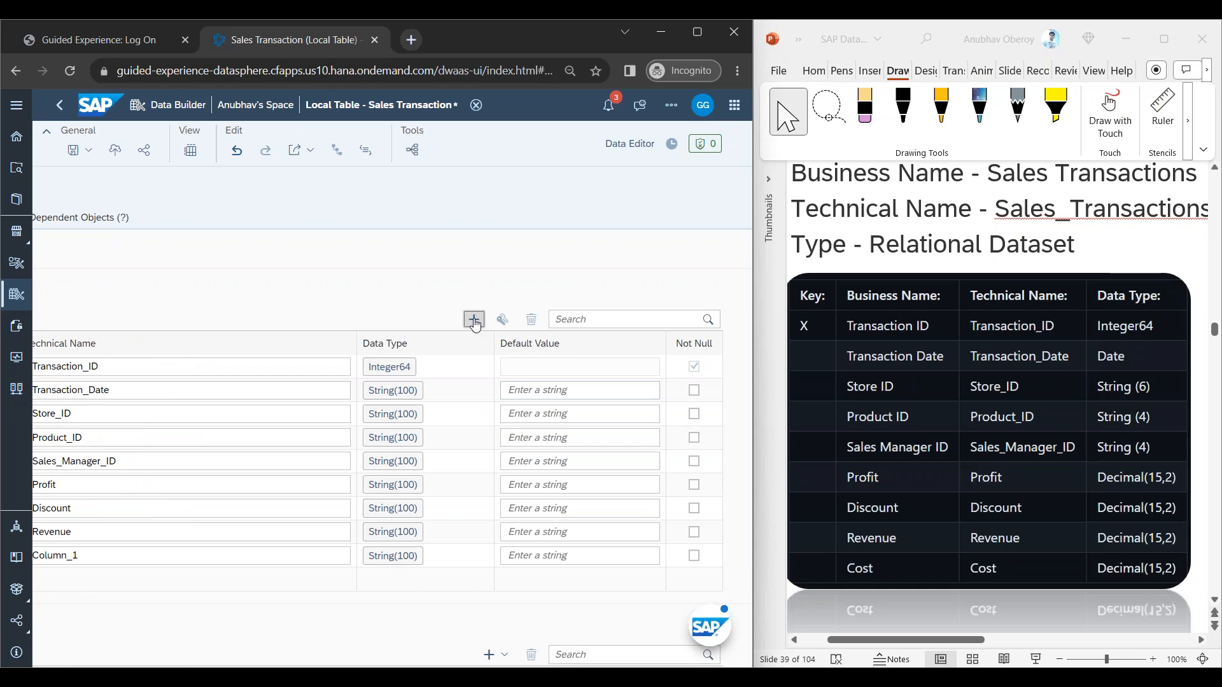
{"action": "left_click", "coordinate": [244, 559]}
{"action": "key", "text": "shift+Tab"}
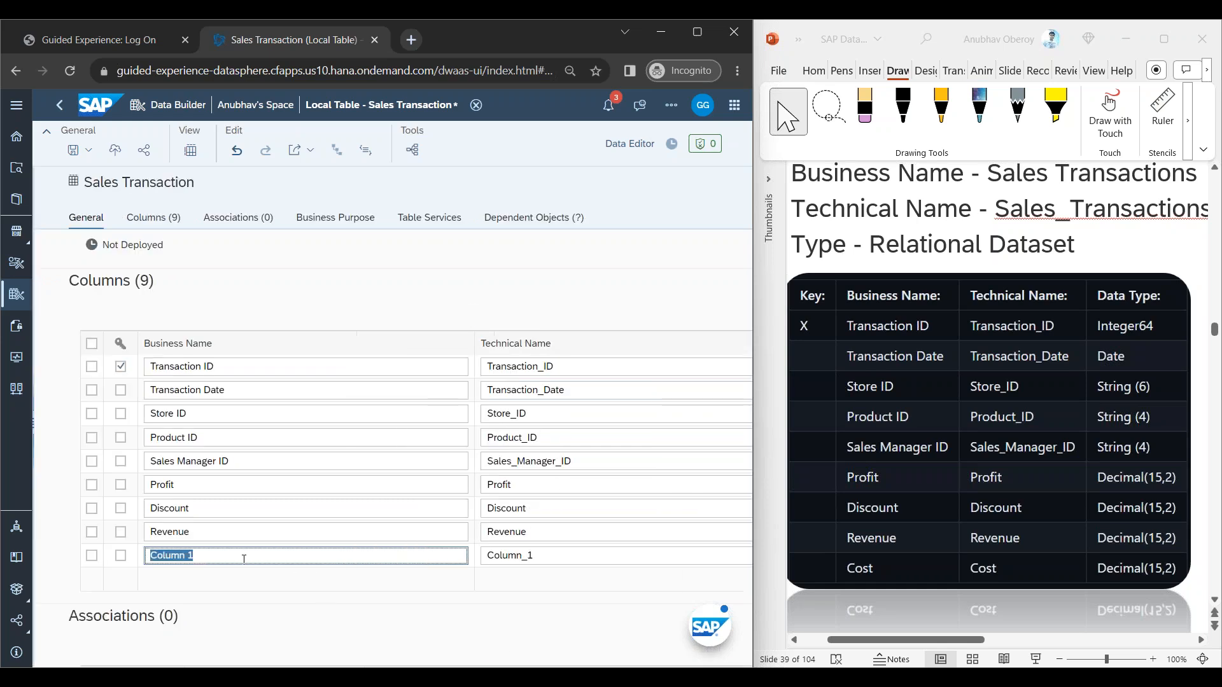
{"action": "type", "text": "Cost"}
Step: Set the data type of the Transaction Date column to Date
{"action": "key", "text": "Tab"}
{"action": "key", "text": "Tab"}
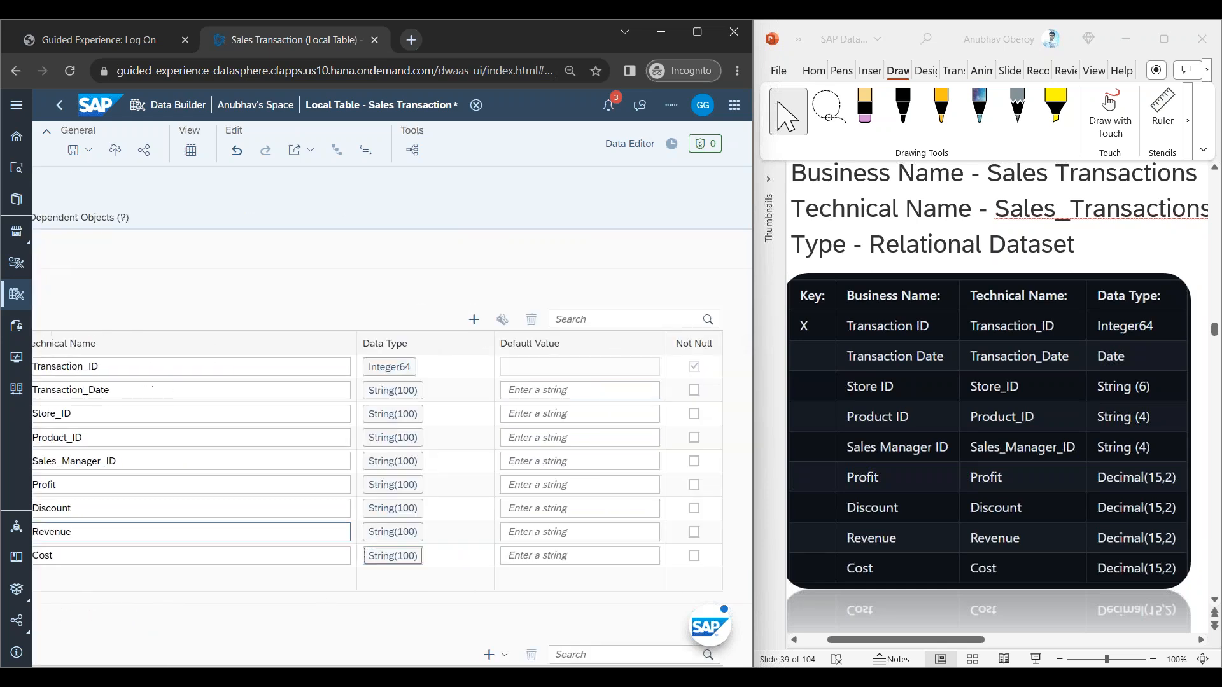
{"action": "left_click", "coordinate": [414, 396]}
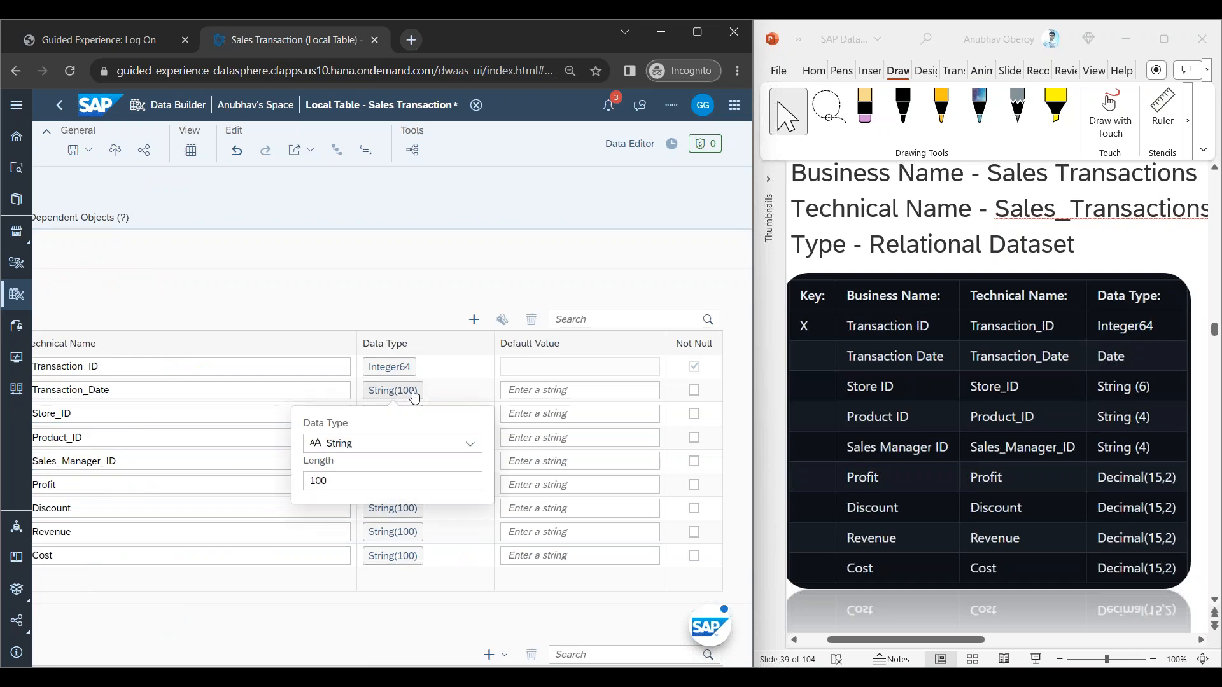
{"action": "left_click", "coordinate": [393, 444]}
{"action": "key", "text": "d"}
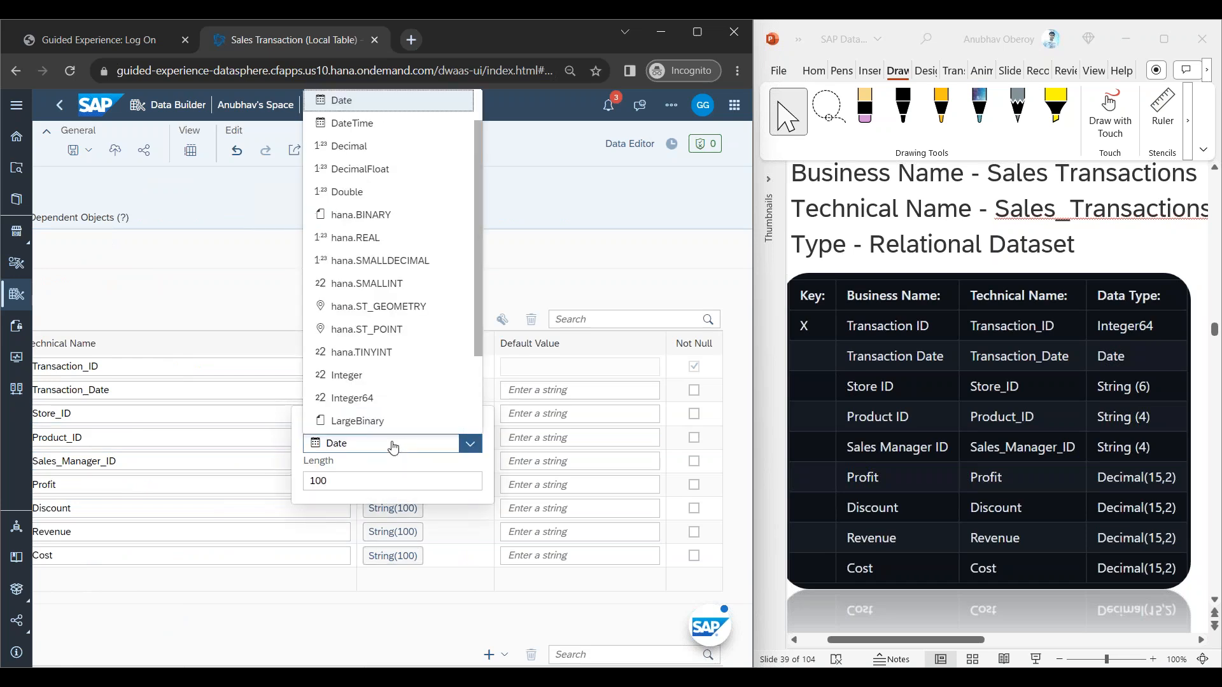
{"action": "left_click", "coordinate": [343, 101]}
{"action": "left_click", "coordinate": [465, 380]}
Step: Keep the Store ID column as a String and set its length to 6
{"action": "left_click", "coordinate": [411, 414]}
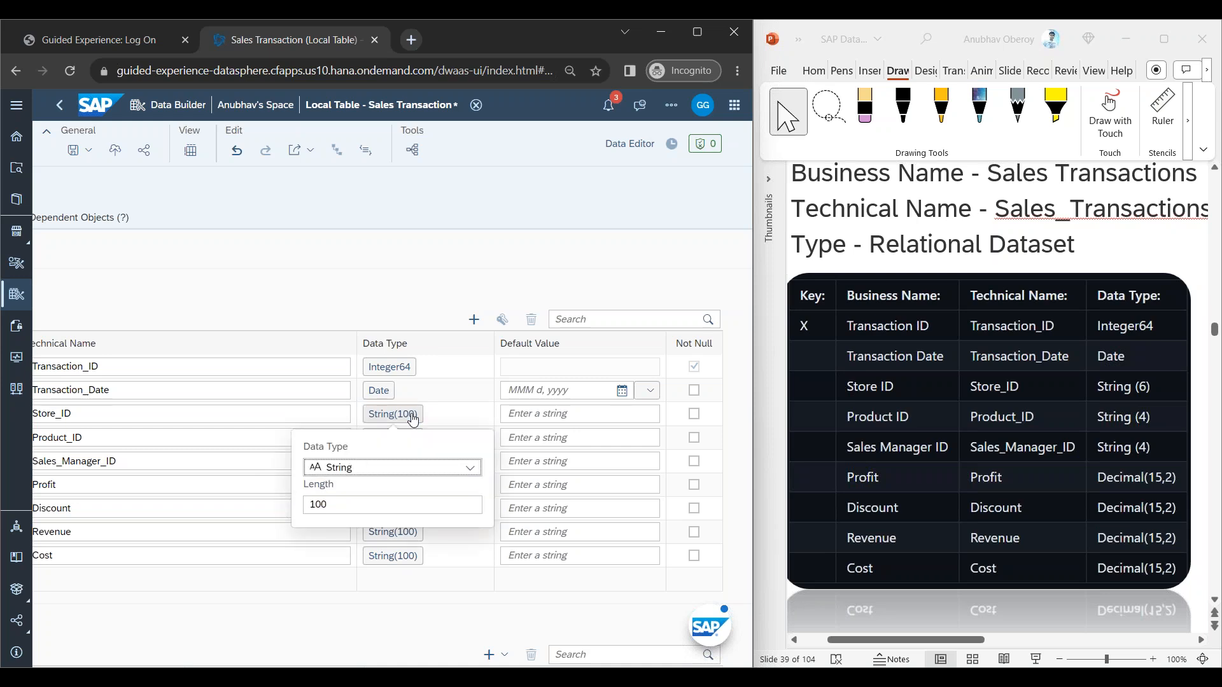
{"action": "left_click", "coordinate": [396, 467]}
{"action": "left_click", "coordinate": [316, 503]}
{"action": "double_click", "coordinate": [357, 502]}
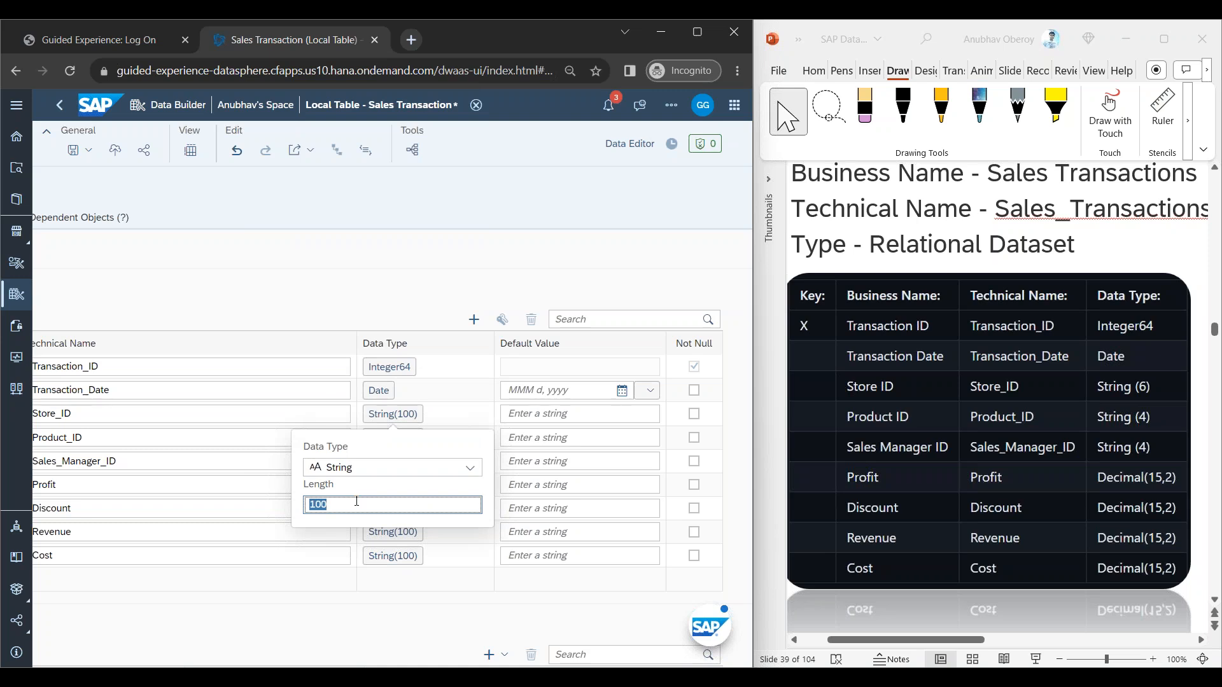
{"action": "type", "text": "6"}
{"action": "key", "text": "Return"}
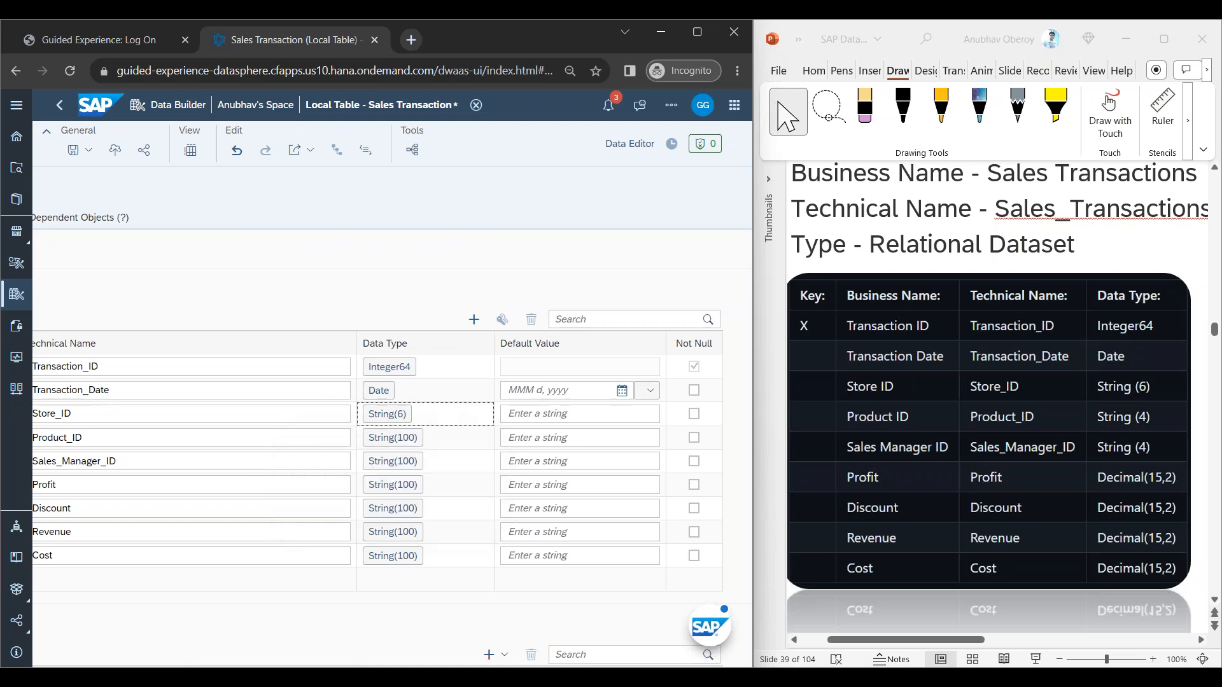
Step: Set the string length of both the Product ID and Sales Manager ID columns to 4
{"action": "left_click", "coordinate": [412, 444]}
{"action": "double_click", "coordinate": [385, 524]}
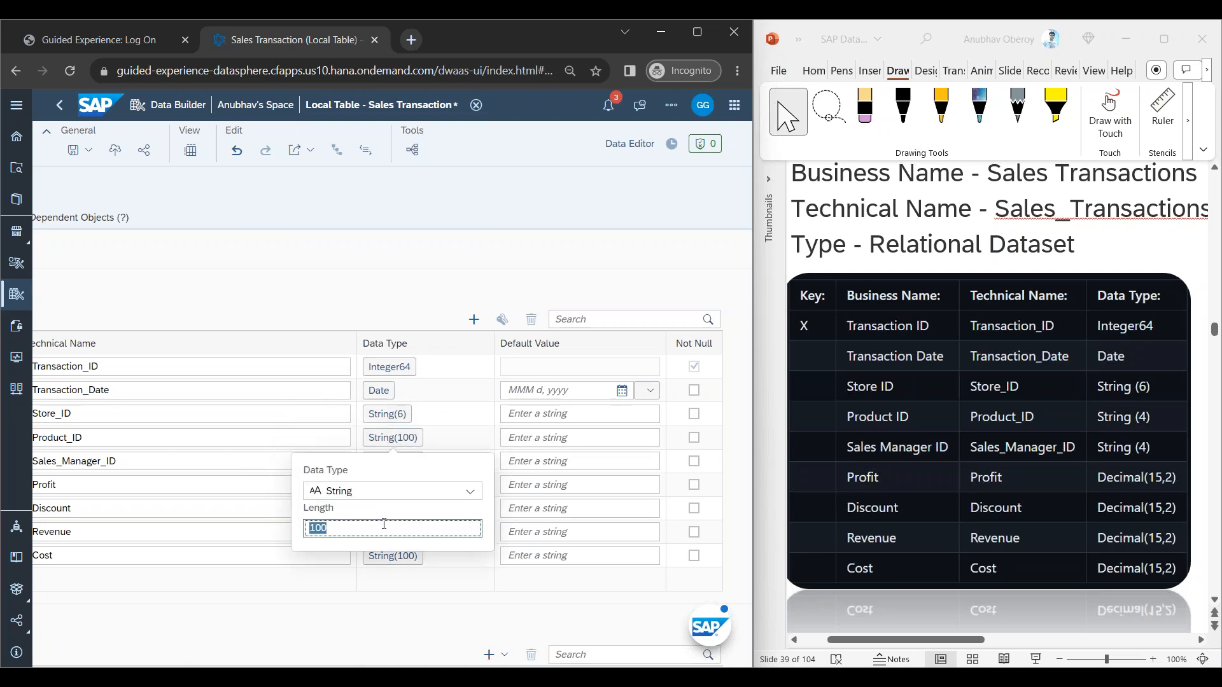
{"action": "type", "text": "4"}
{"action": "key", "text": "Return"}
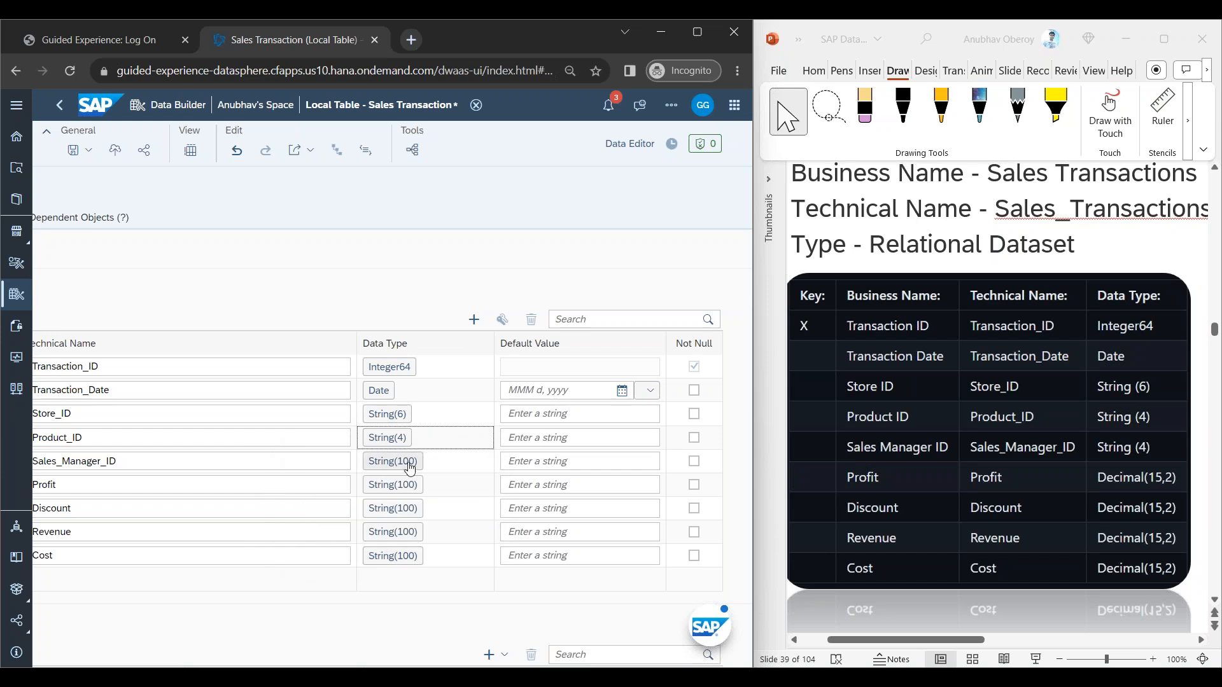
{"action": "left_click", "coordinate": [408, 471]}
{"action": "double_click", "coordinate": [385, 558]}
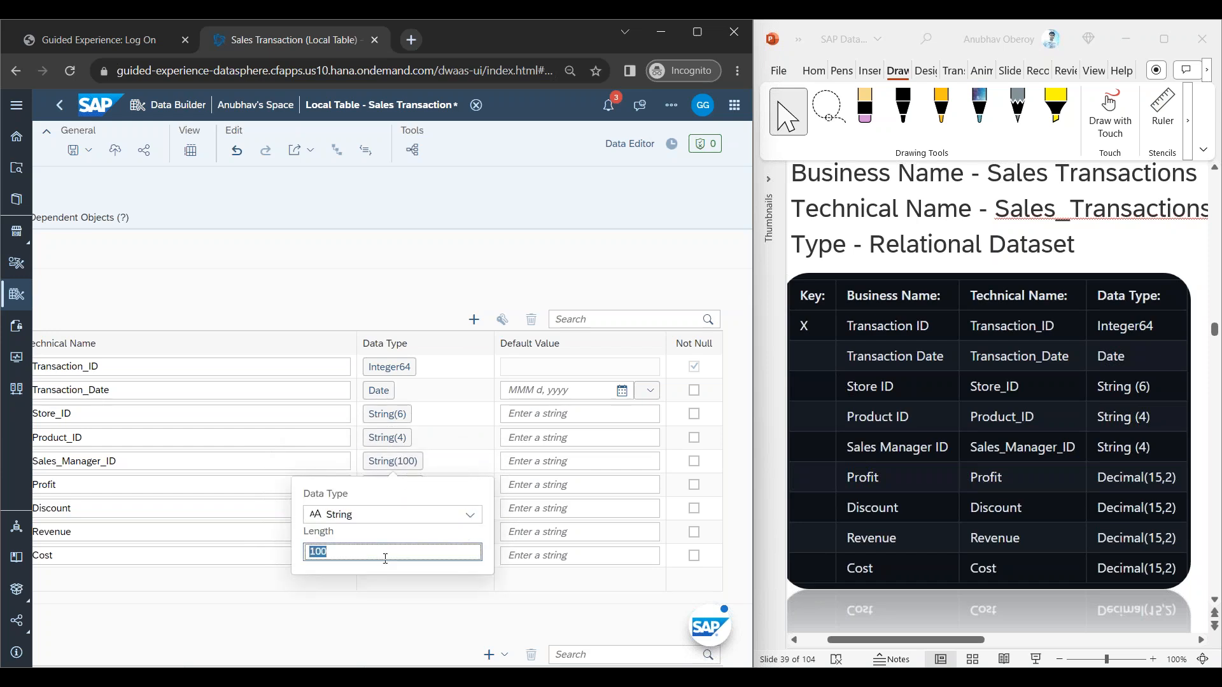
{"action": "type", "text": "4"}
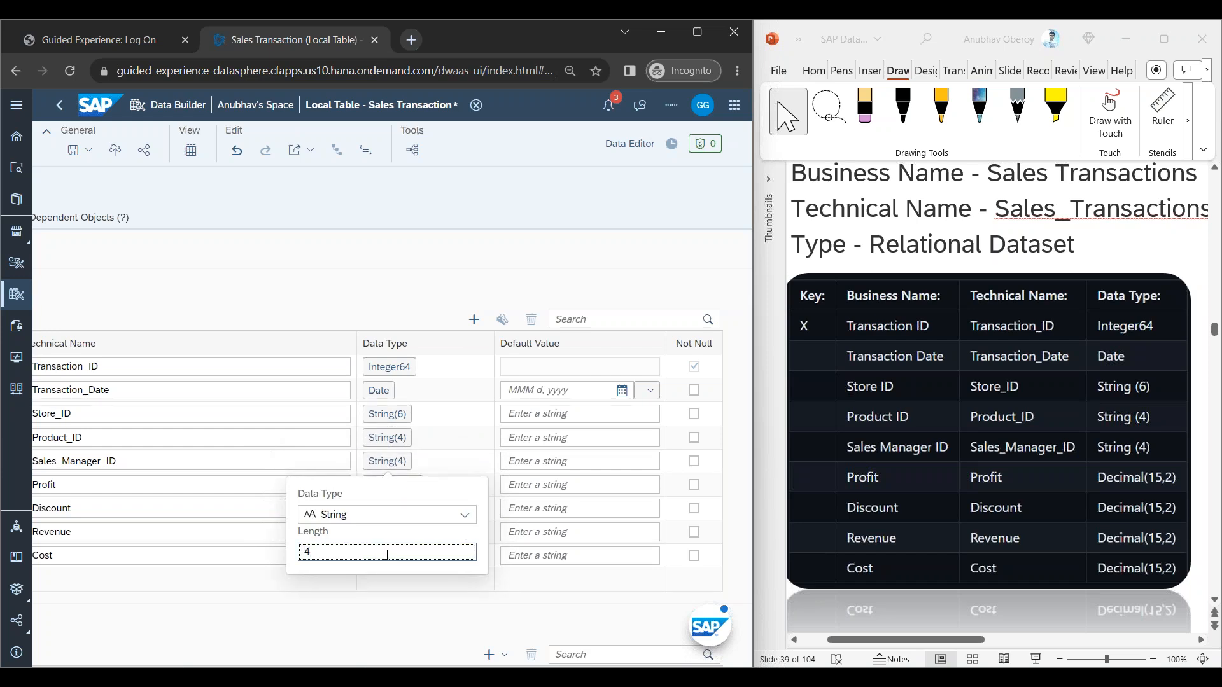
{"action": "left_click", "coordinate": [458, 445]}
Step: Set the data type of the Profit column to Decimal with precision 15 and scale 2
{"action": "left_click", "coordinate": [413, 487]}
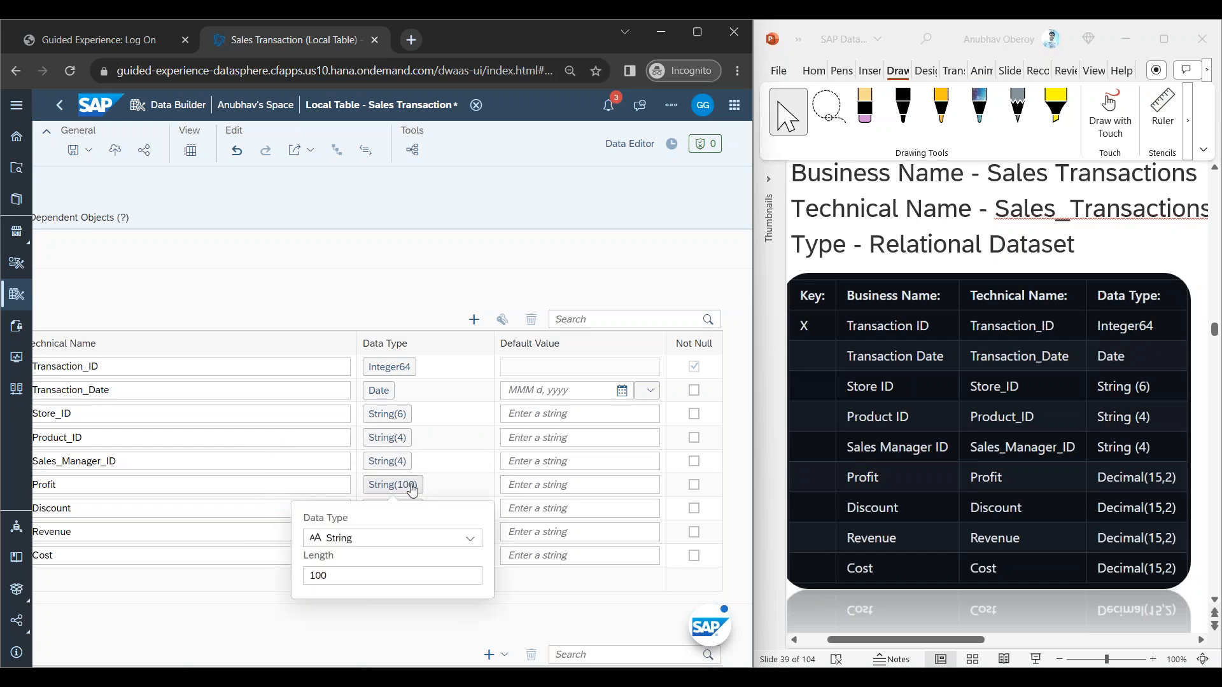
{"action": "left_click", "coordinate": [415, 539]}
{"action": "key", "text": "d"}
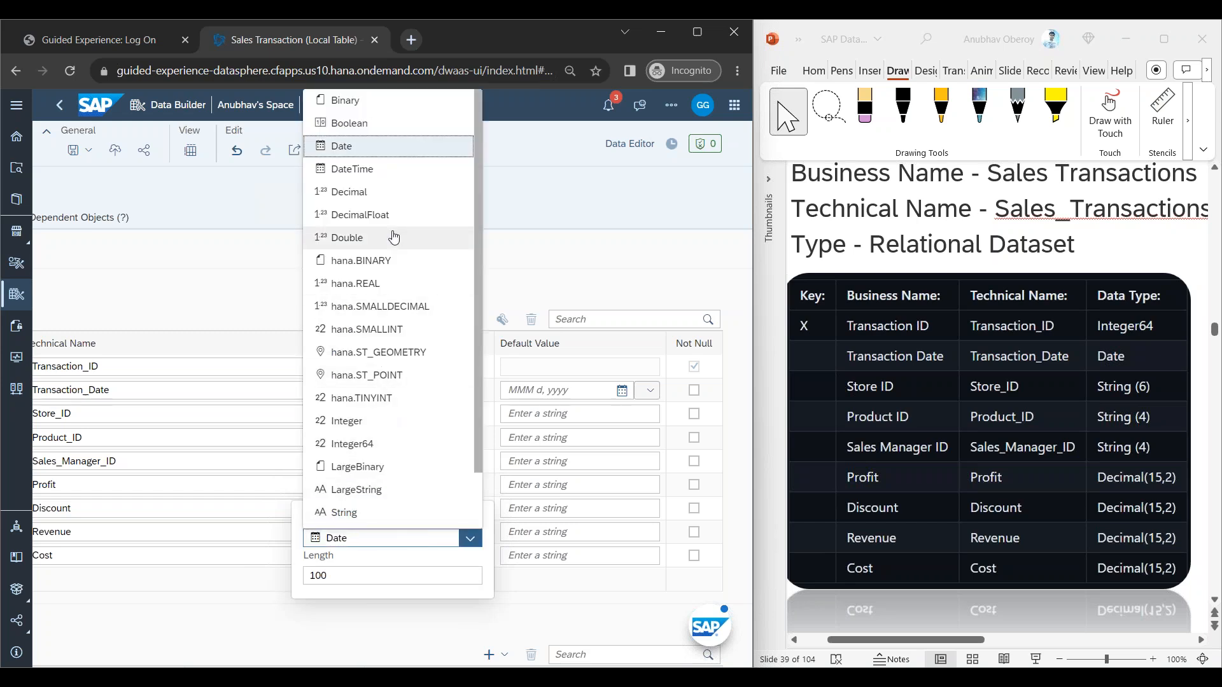
{"action": "left_click", "coordinate": [382, 192]}
{"action": "double_click", "coordinate": [346, 577]}
{"action": "type", "text": "15"}
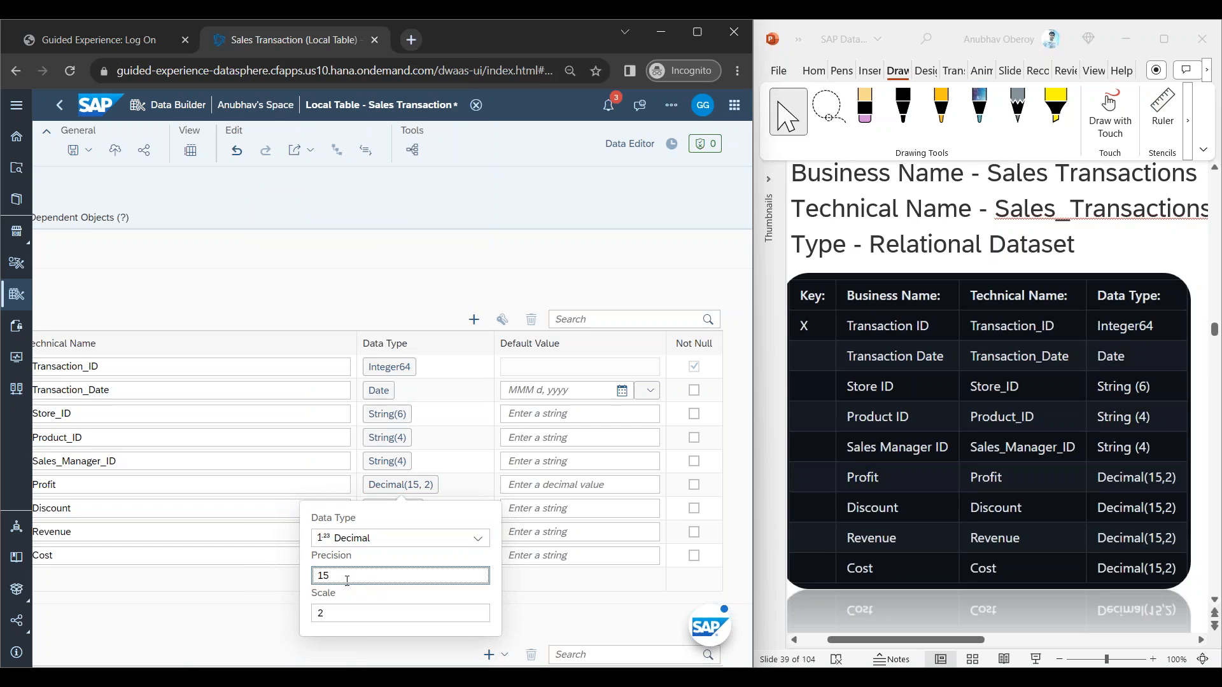
{"action": "left_click", "coordinate": [461, 479]}
Step: Change the Discount column's data type to Decimal with precision 15 and scale 2
{"action": "left_click", "coordinate": [414, 512]}
{"action": "left_click", "coordinate": [405, 565]}
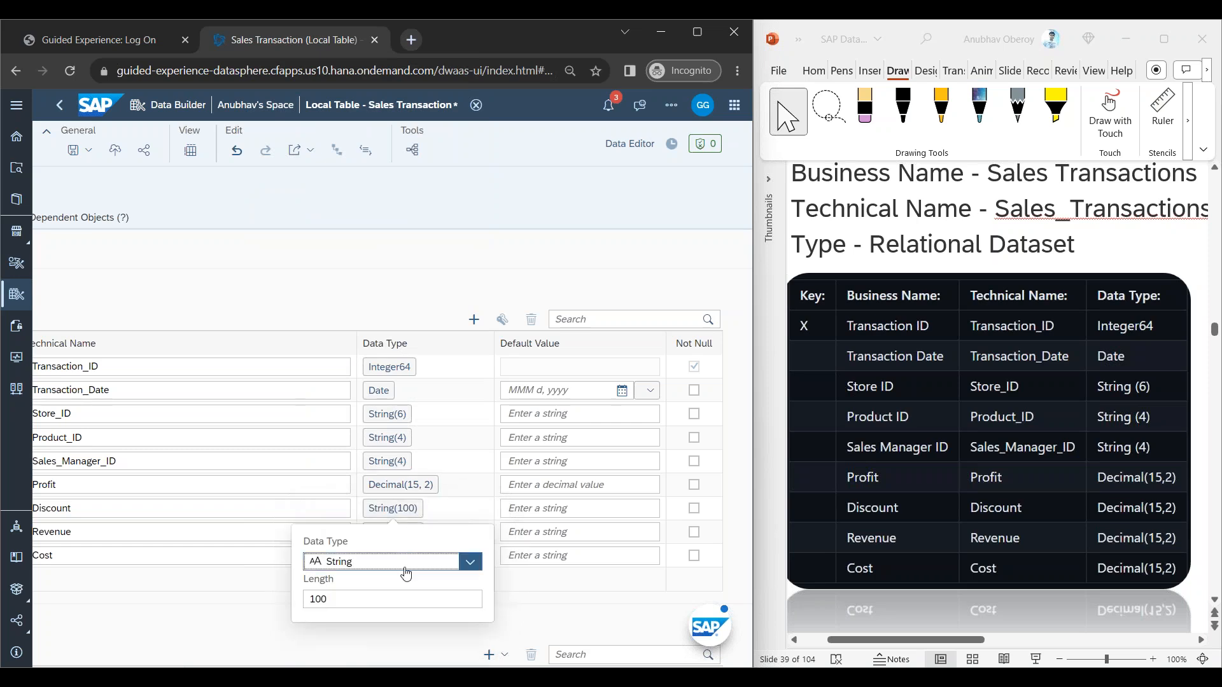
{"action": "type", "text": "de"}
{"action": "left_click", "coordinate": [380, 202]}
{"action": "double_click", "coordinate": [356, 596]}
{"action": "type", "text": "15"}
{"action": "left_click_drag", "start_coordinate": [468, 537], "coordinate": [455, 508]}
{"action": "left_click", "coordinate": [555, 635]}
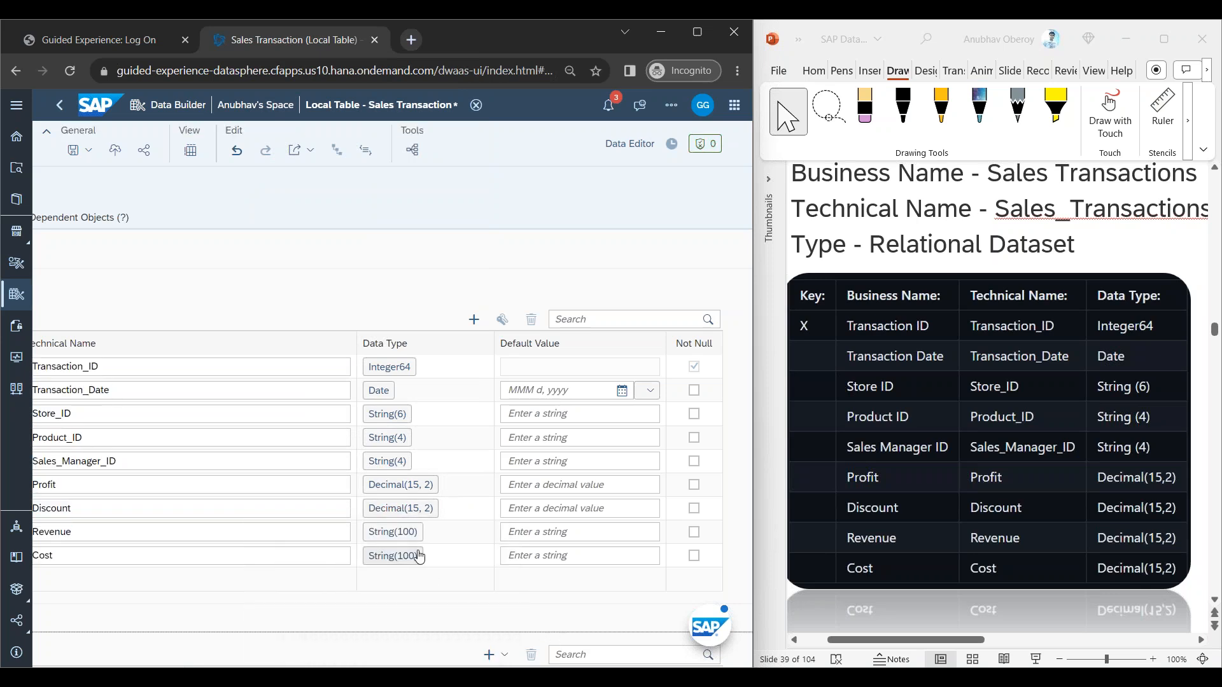
Step: Make the Revenue column a Decimal with precision 15 and scale 2
{"action": "left_click", "coordinate": [403, 535]}
{"action": "left_click", "coordinate": [437, 586]}
{"action": "key", "text": "d"}
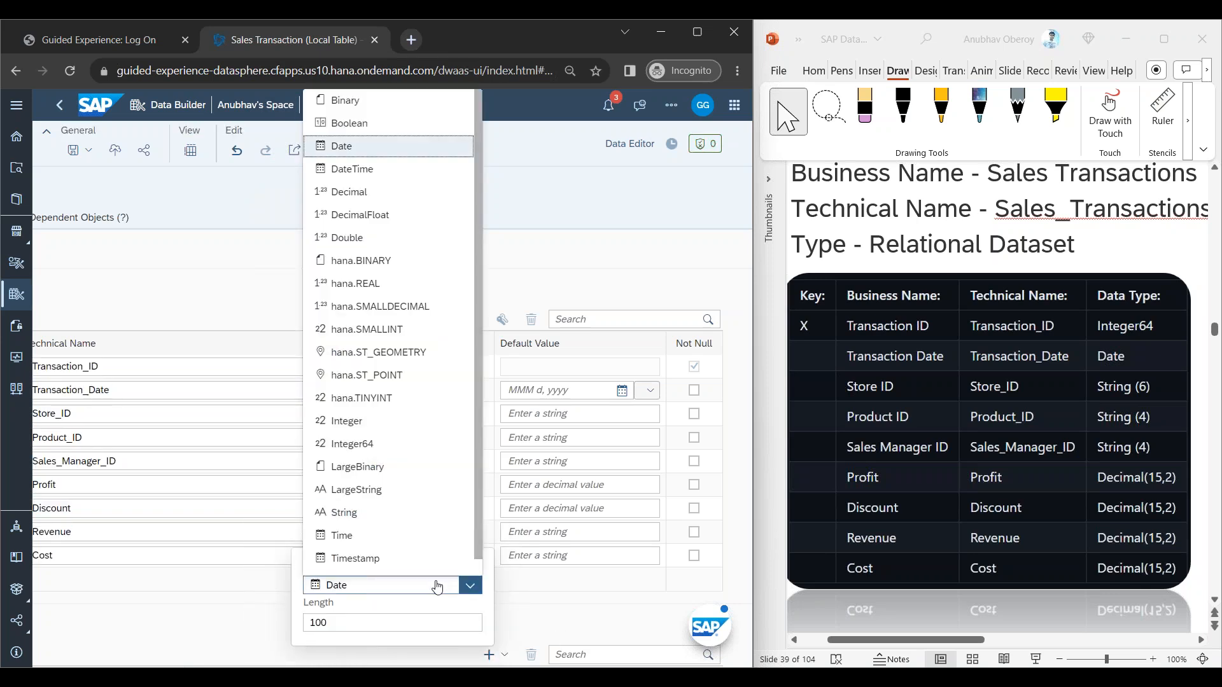
{"action": "key", "text": "Down"}
{"action": "key", "text": "Down"}
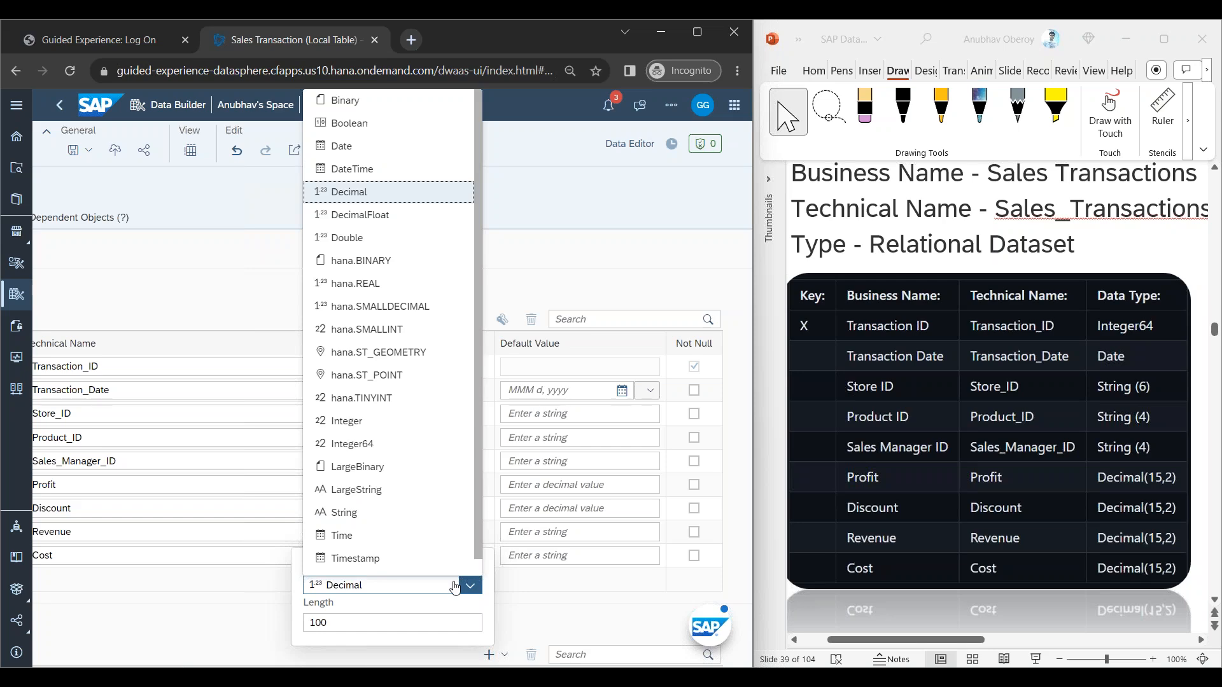
{"action": "key", "text": "Return"}
{"action": "double_click", "coordinate": [403, 618]}
{"action": "type", "text": "15"}
{"action": "left_click", "coordinate": [524, 606]}
Step: Set the Cost column's data type to Decimal with precision 15 and scale 2
{"action": "left_click", "coordinate": [393, 556]}
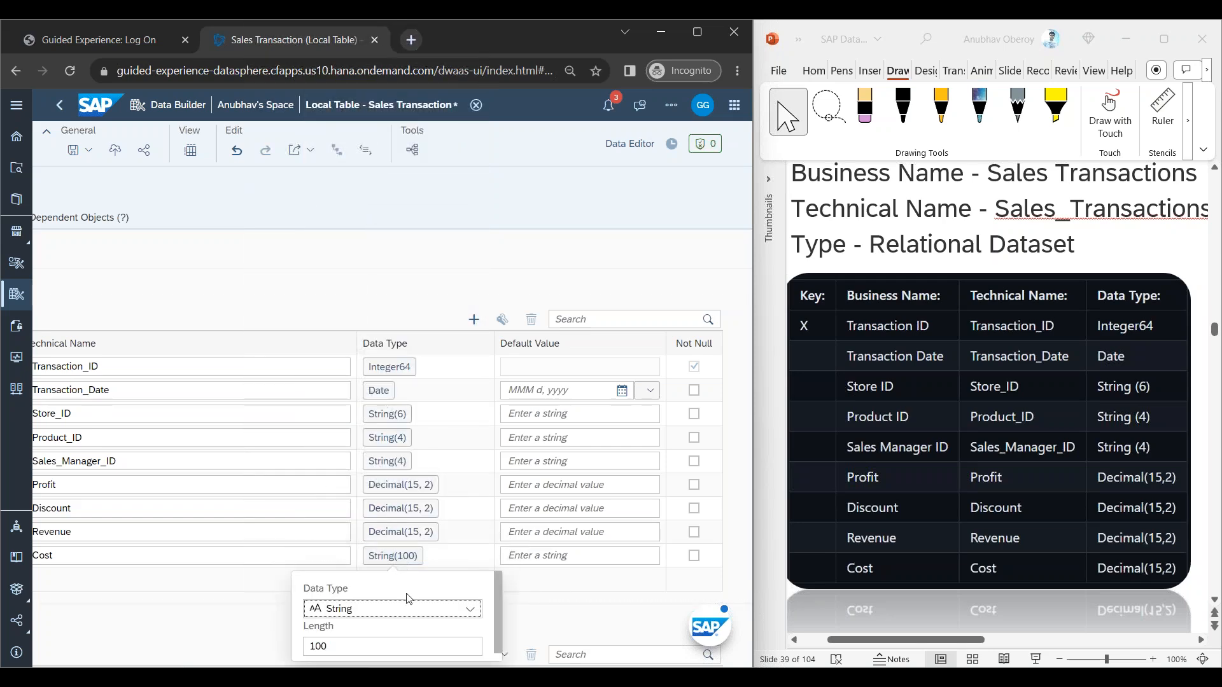
{"action": "left_click", "coordinate": [408, 607]}
{"action": "key", "text": "d"}
{"action": "key", "text": "d"}
{"action": "key", "text": "d"}
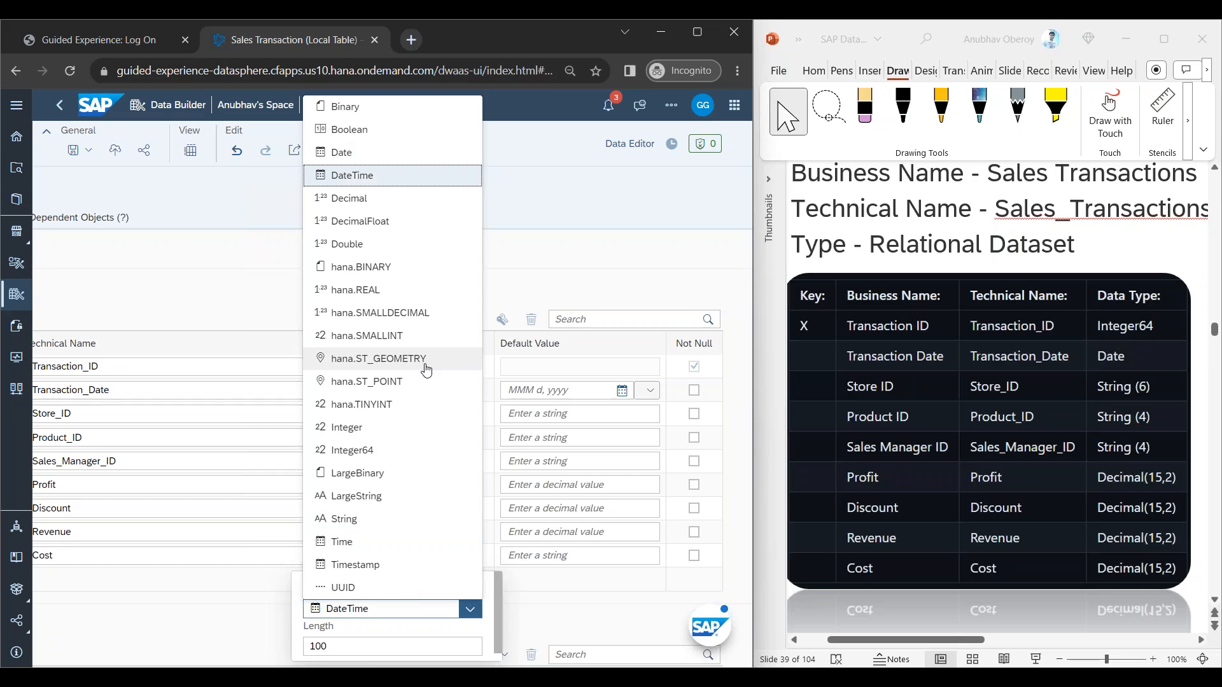
{"action": "key", "text": "Return"}
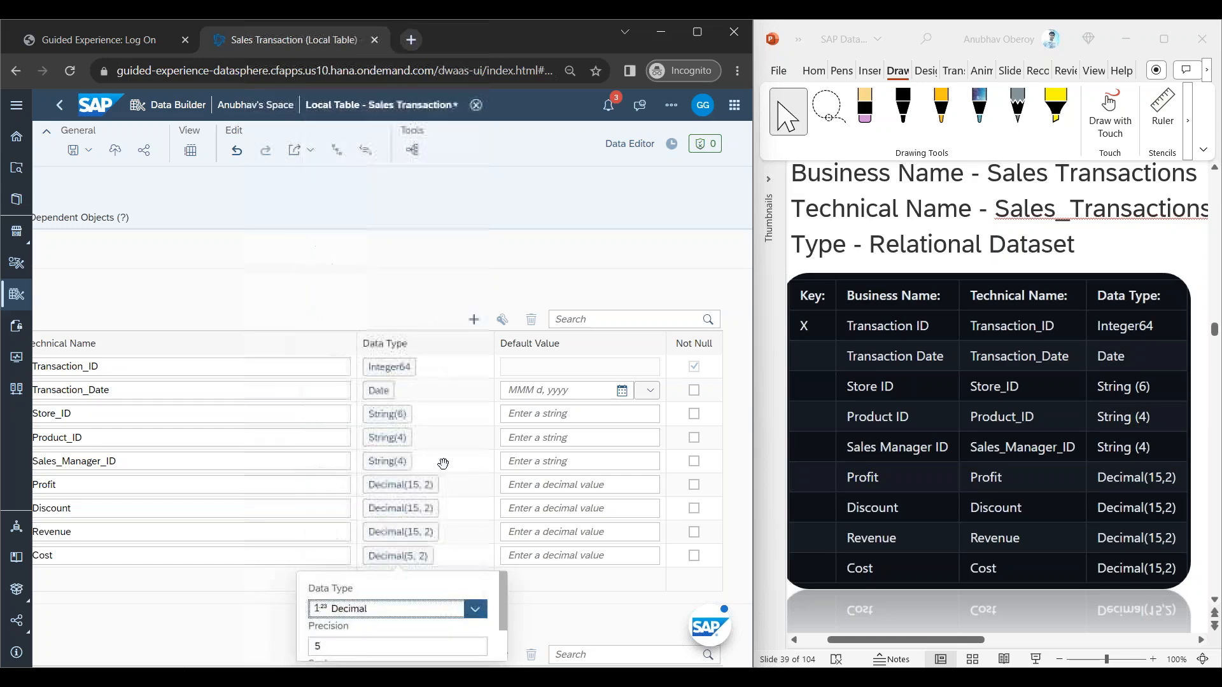
{"action": "double_click", "coordinate": [355, 639]}
{"action": "type", "text": "15"}
{"action": "left_click", "coordinate": [556, 627]}
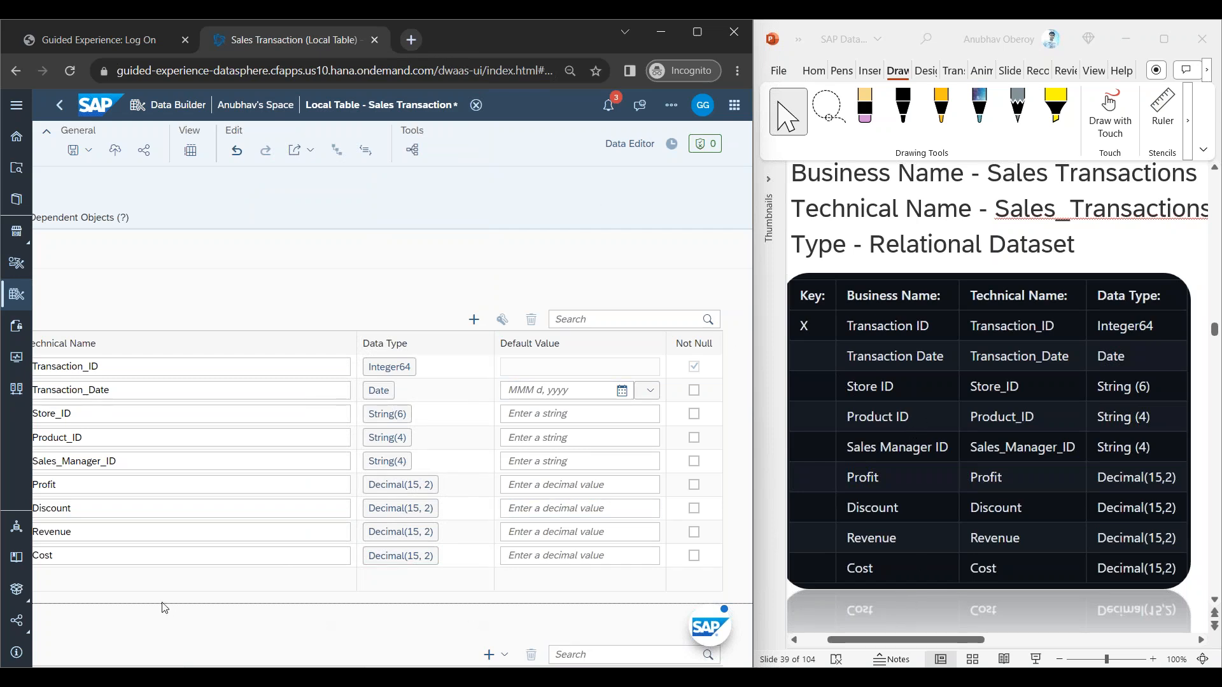
Step: Review the table definition, deploy the Sales Transaction table and return to the Data Builder start page
{"action": "left_click_drag", "start_coordinate": [139, 559], "coordinate": [2, 544]}
{"action": "left_click", "coordinate": [88, 532]}
{"action": "key", "text": "shift+Tab"}
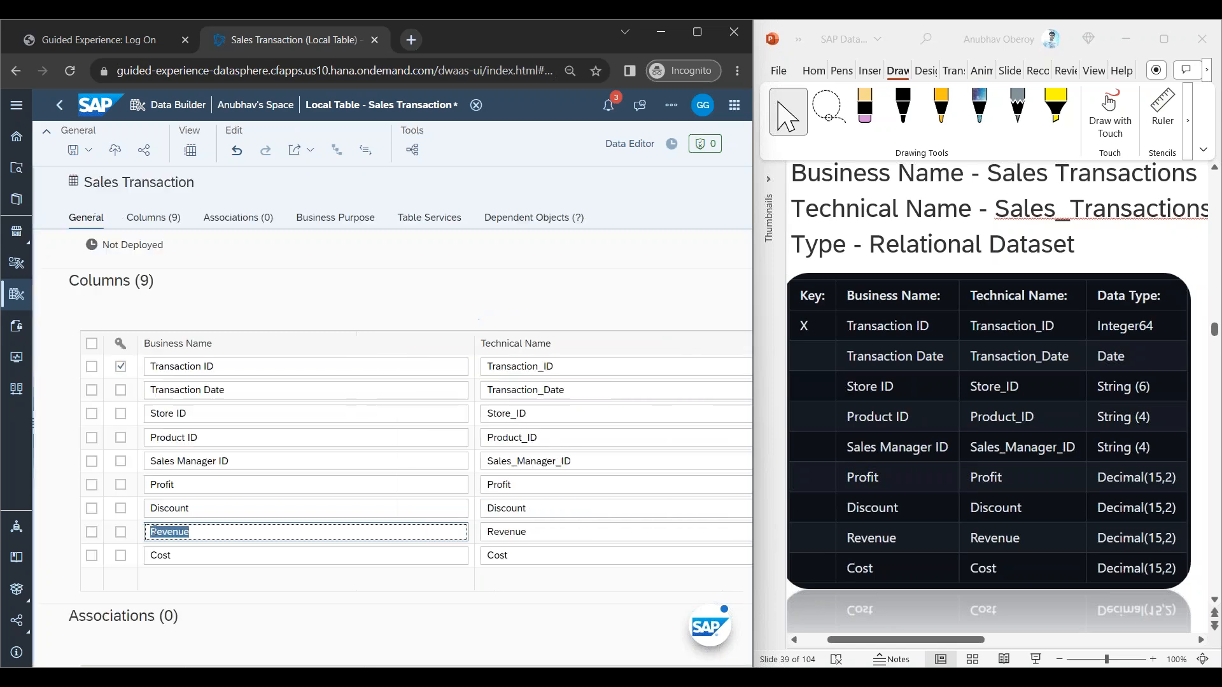
{"action": "scroll", "coordinate": [281, 445], "scroll_direction": "down", "scroll_amount": 8}
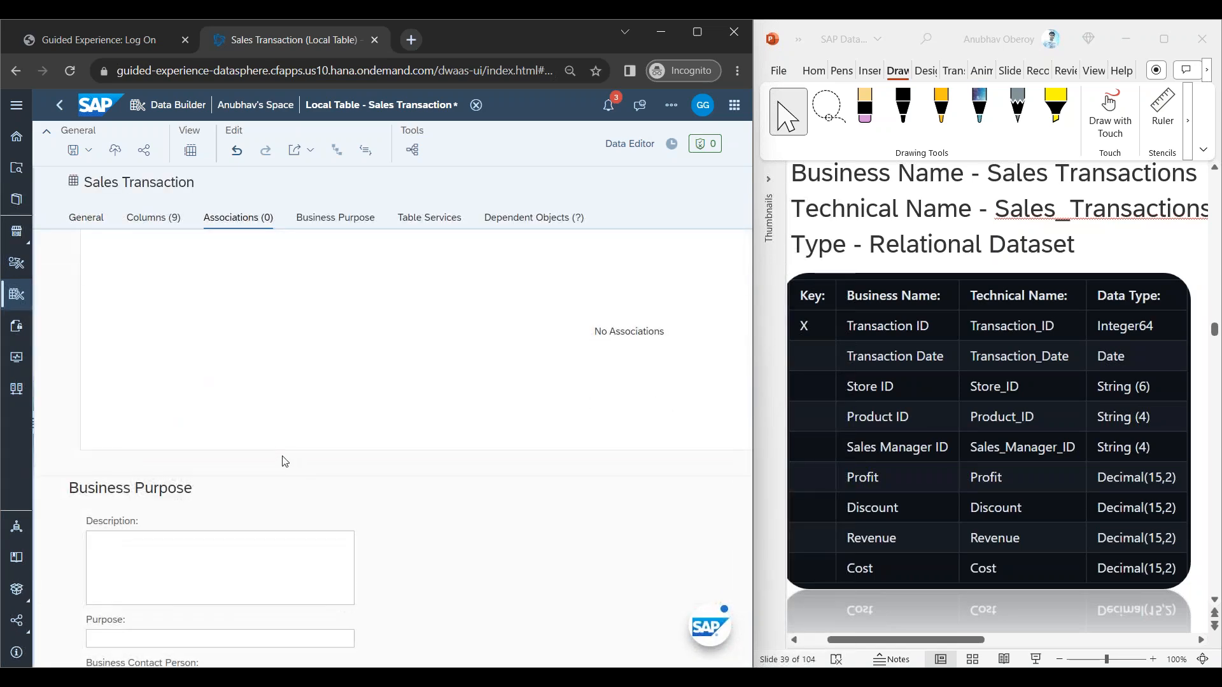
{"action": "scroll", "coordinate": [254, 547], "scroll_direction": "down", "scroll_amount": 3}
{"action": "scroll", "coordinate": [261, 560], "scroll_direction": "up", "scroll_amount": 12}
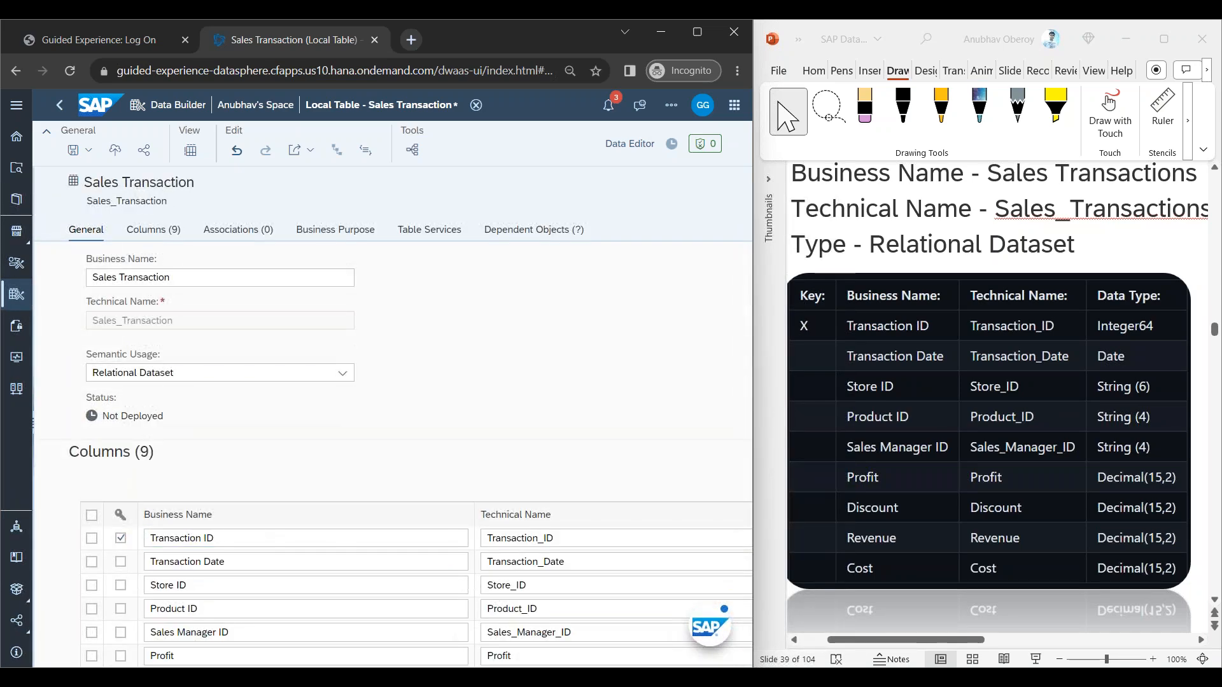
{"action": "left_click", "coordinate": [115, 158]}
{"action": "left_click", "coordinate": [16, 294]}
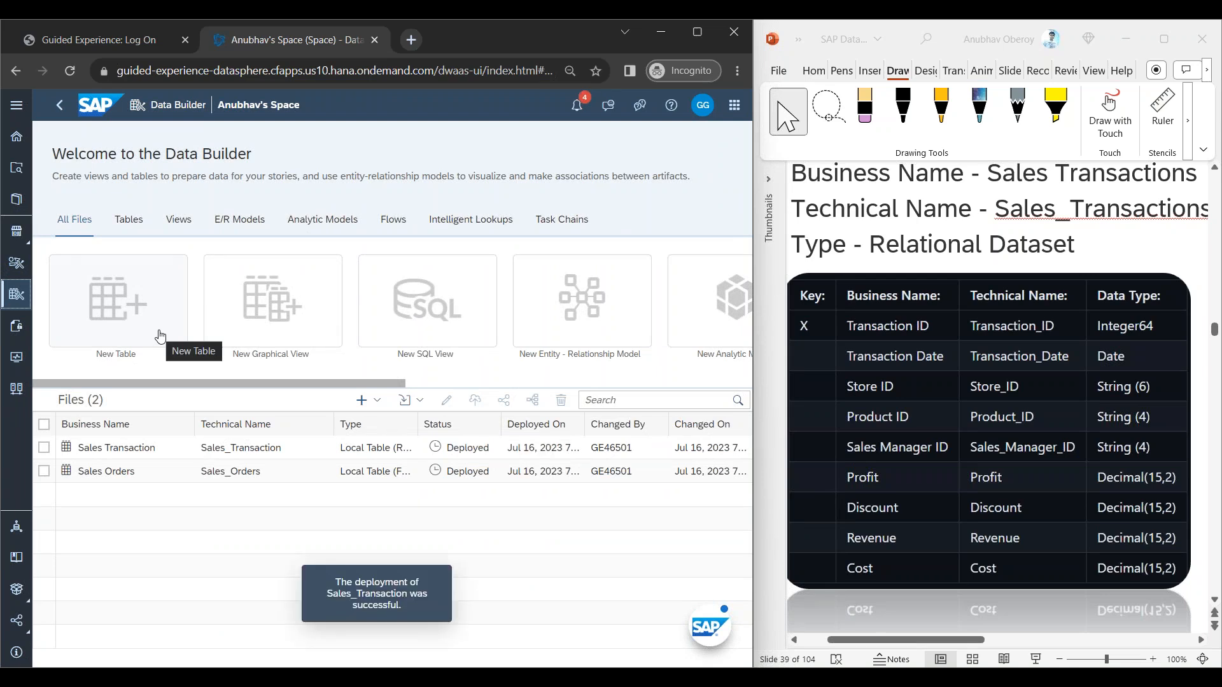
{"action": "left_click_drag", "start_coordinate": [337, 584], "coordinate": [406, 610]}
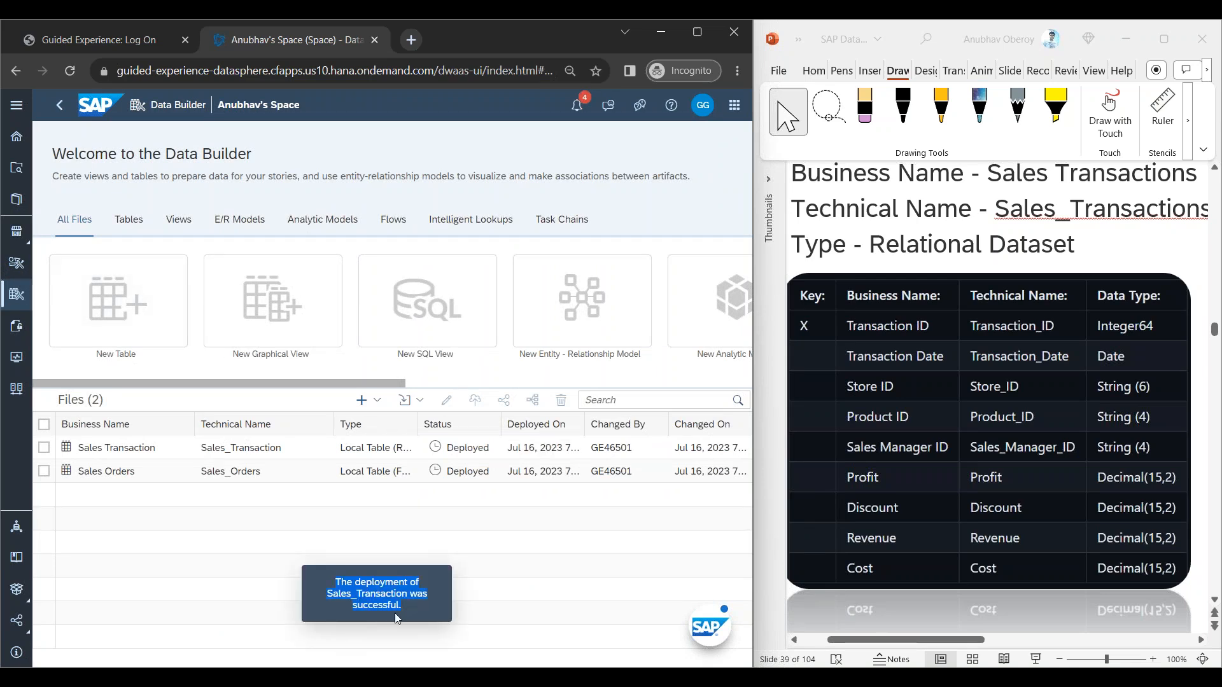
Step: Create a new table with the business name 'Store', following the Store table definition on the slide
{"action": "left_click", "coordinate": [143, 328]}
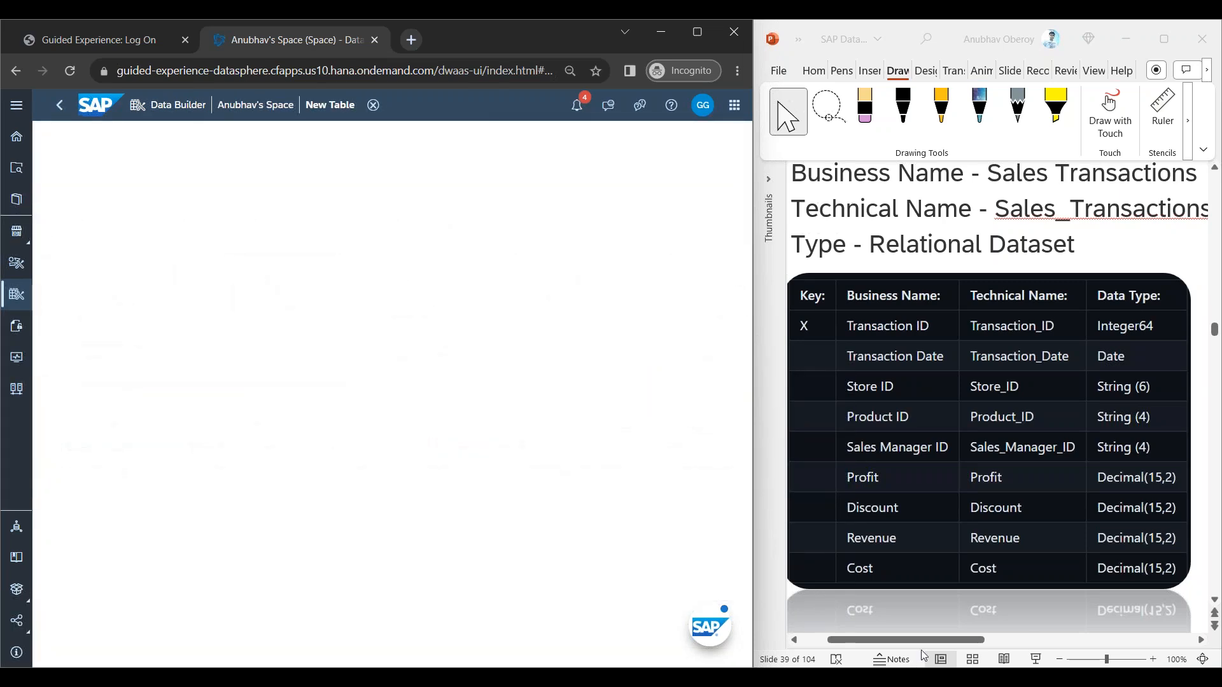
{"action": "left_click", "coordinate": [928, 641]}
{"action": "left_click_drag", "start_coordinate": [991, 642], "coordinate": [1033, 645]}
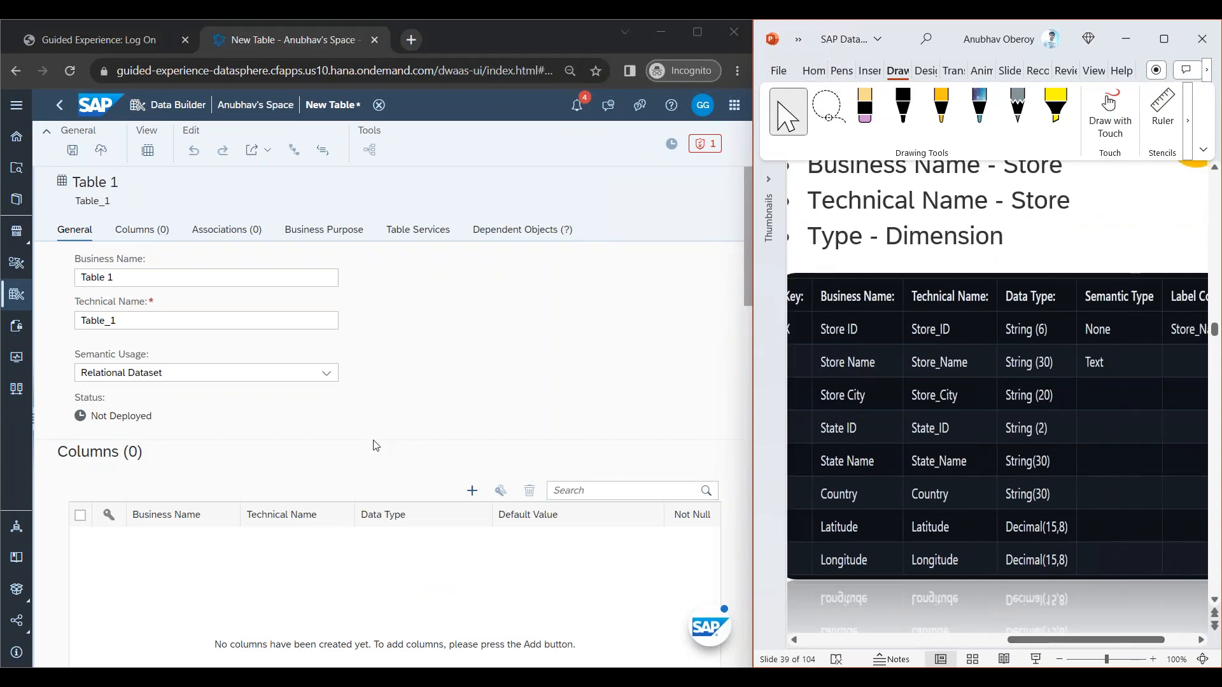
{"action": "triple_click", "coordinate": [116, 277]}
{"action": "type", "text": "Store"}
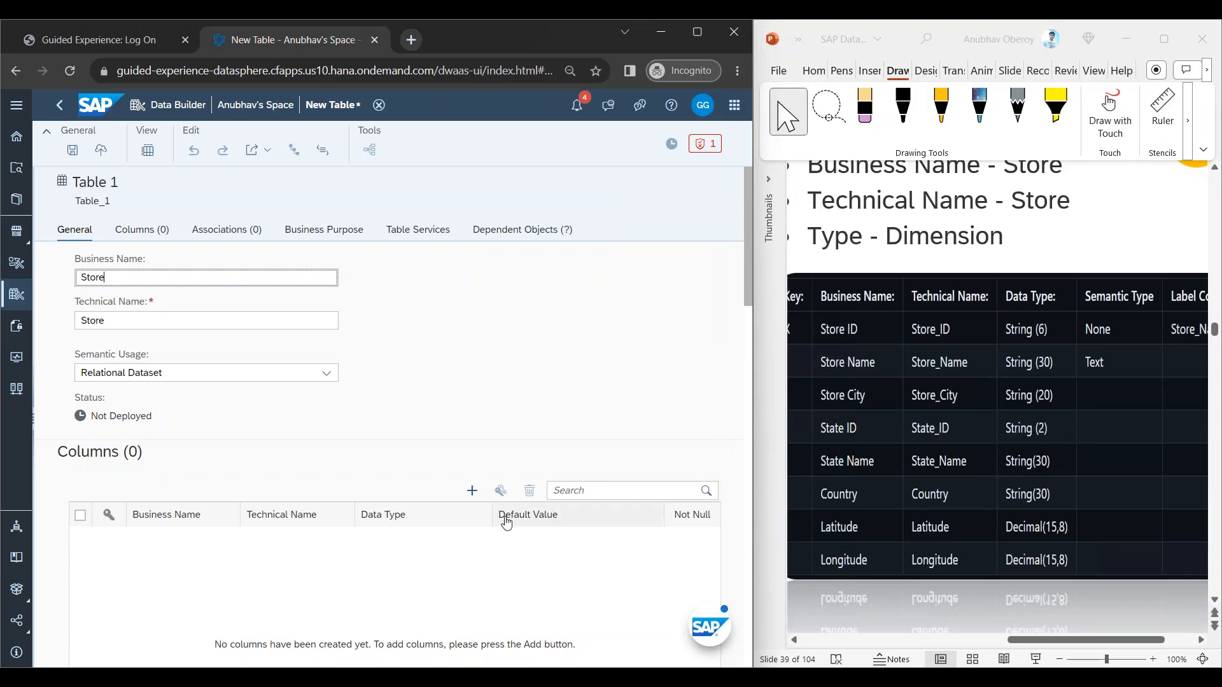
Step: Add nine empty columns to the Store table
{"action": "left_click", "coordinate": [473, 490]}
{"action": "left_click", "coordinate": [472, 491]}
{"action": "left_click", "coordinate": [473, 491]}
{"action": "left_click", "coordinate": [472, 490]}
{"action": "left_click", "coordinate": [472, 491]}
{"action": "left_click", "coordinate": [472, 491]}
{"action": "left_click", "coordinate": [472, 490]}
{"action": "left_click", "coordinate": [472, 319]}
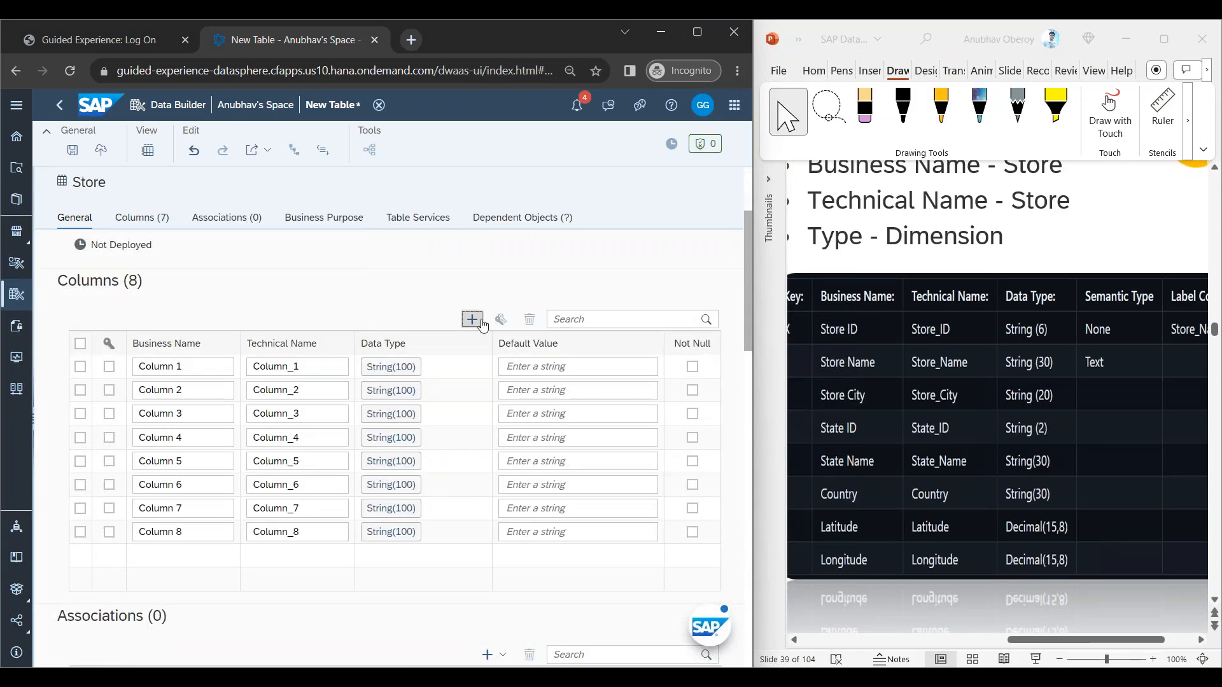
{"action": "left_click", "coordinate": [472, 319]}
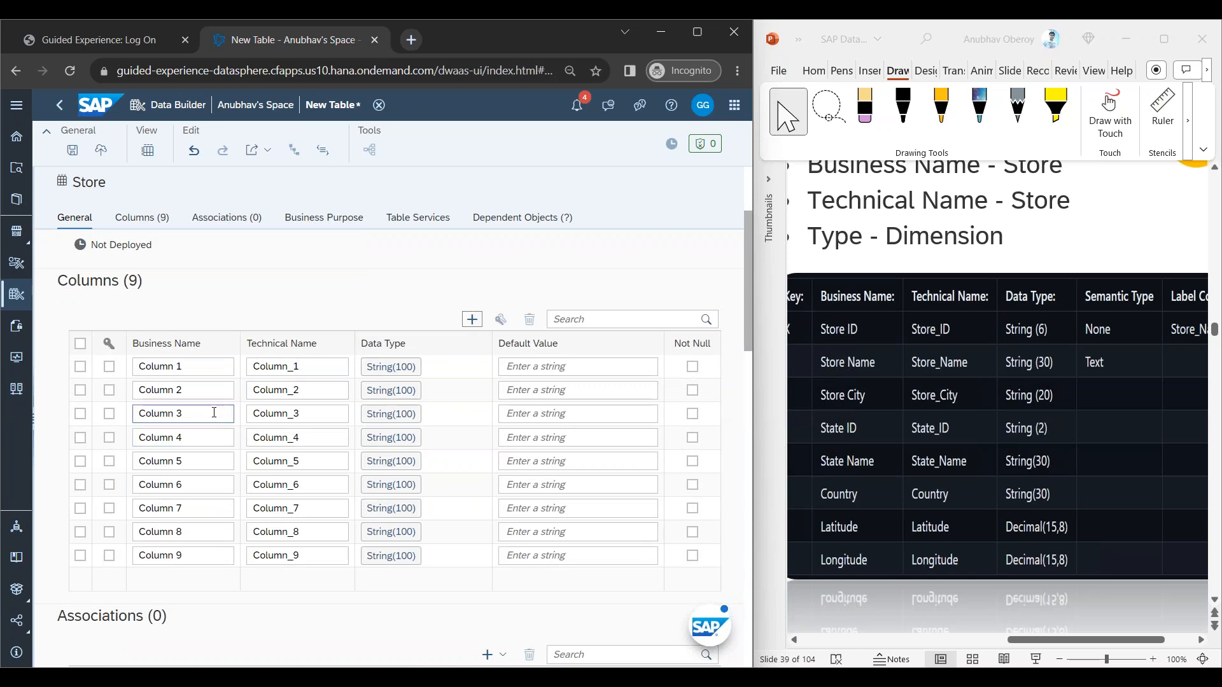
Step: Give the first column the business name 'Store ID' and mark it as the key
{"action": "triple_click", "coordinate": [200, 369]}
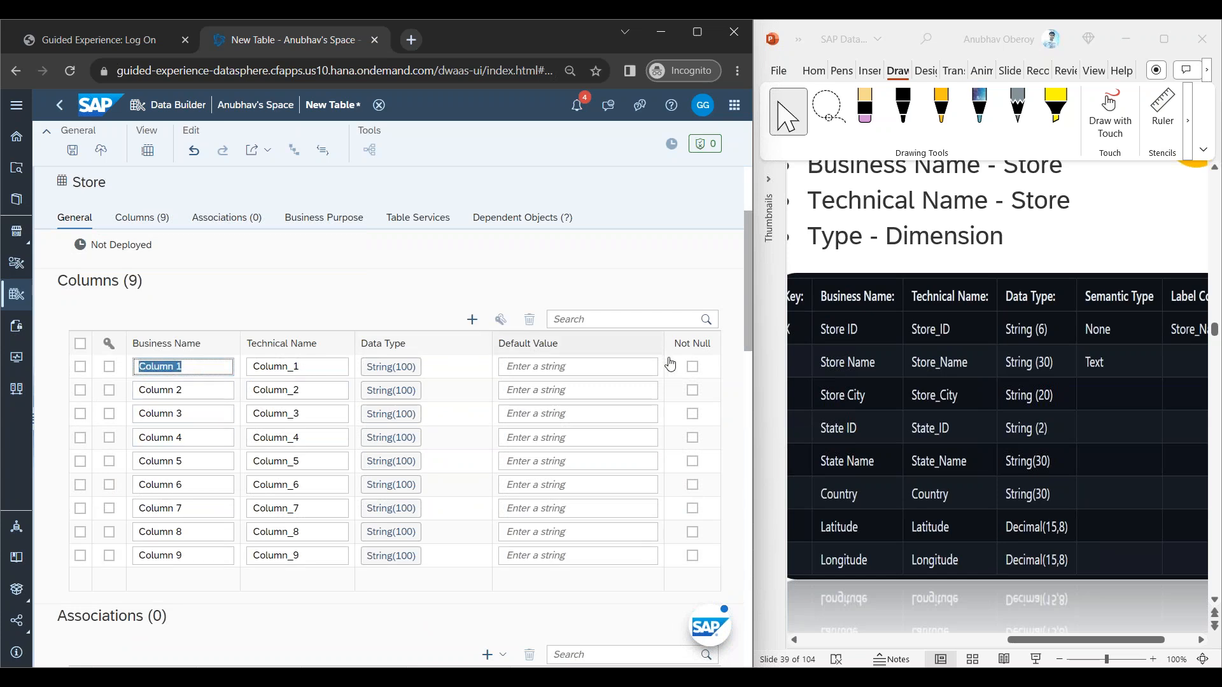
{"action": "scroll", "coordinate": [897, 425], "scroll_direction": "up", "scroll_amount": 1}
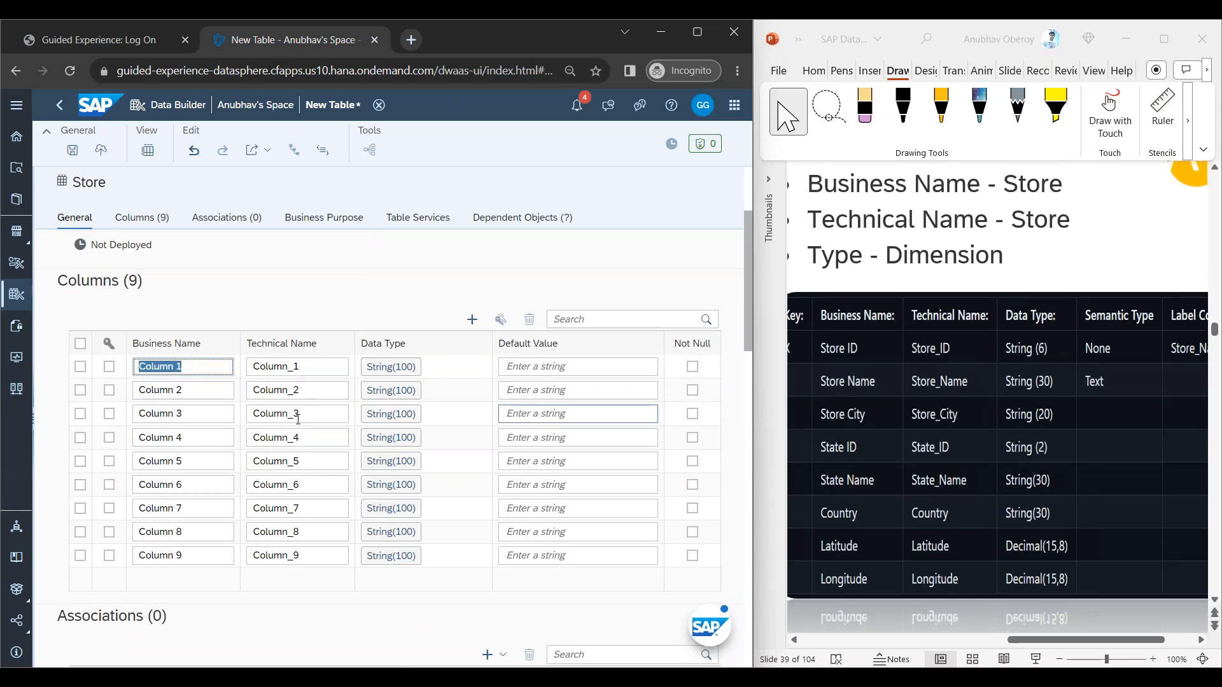
{"action": "type", "text": "Sotre"}
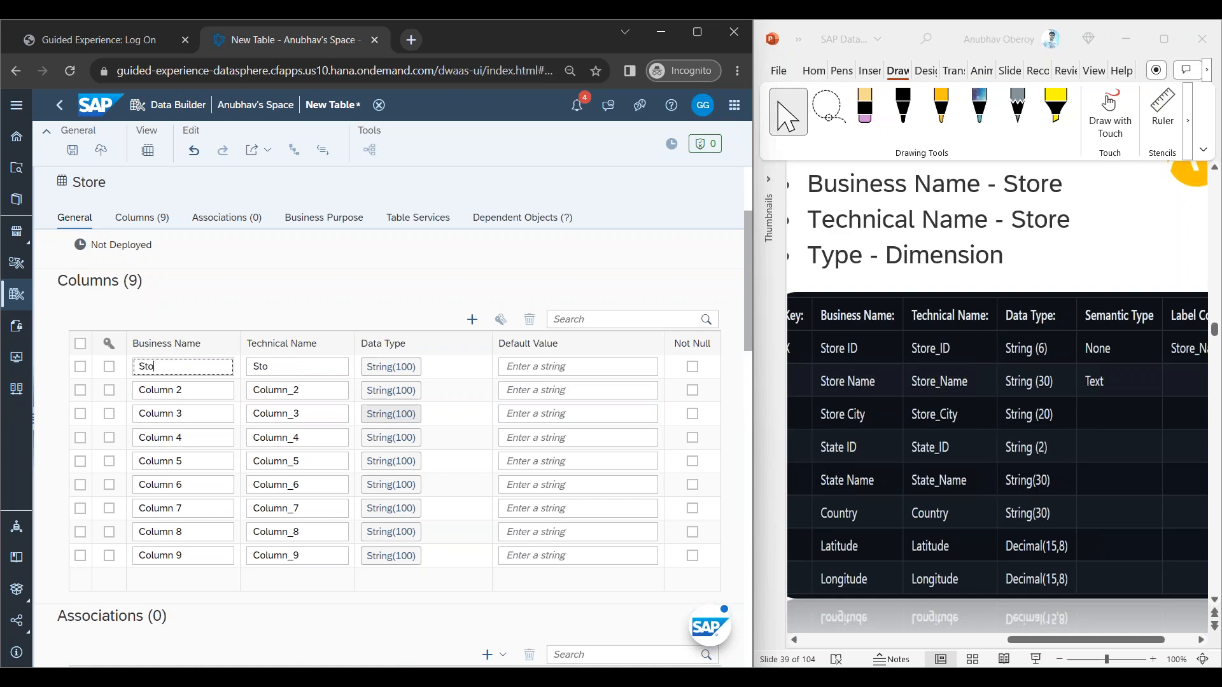
{"action": "left_click", "coordinate": [110, 366]}
Step: Give the second and third columns the business names 'Store Name' and 'Store City'
{"action": "left_click", "coordinate": [197, 385]}
{"action": "double_click", "coordinate": [198, 383]}
{"action": "triple_click", "coordinate": [198, 383]}
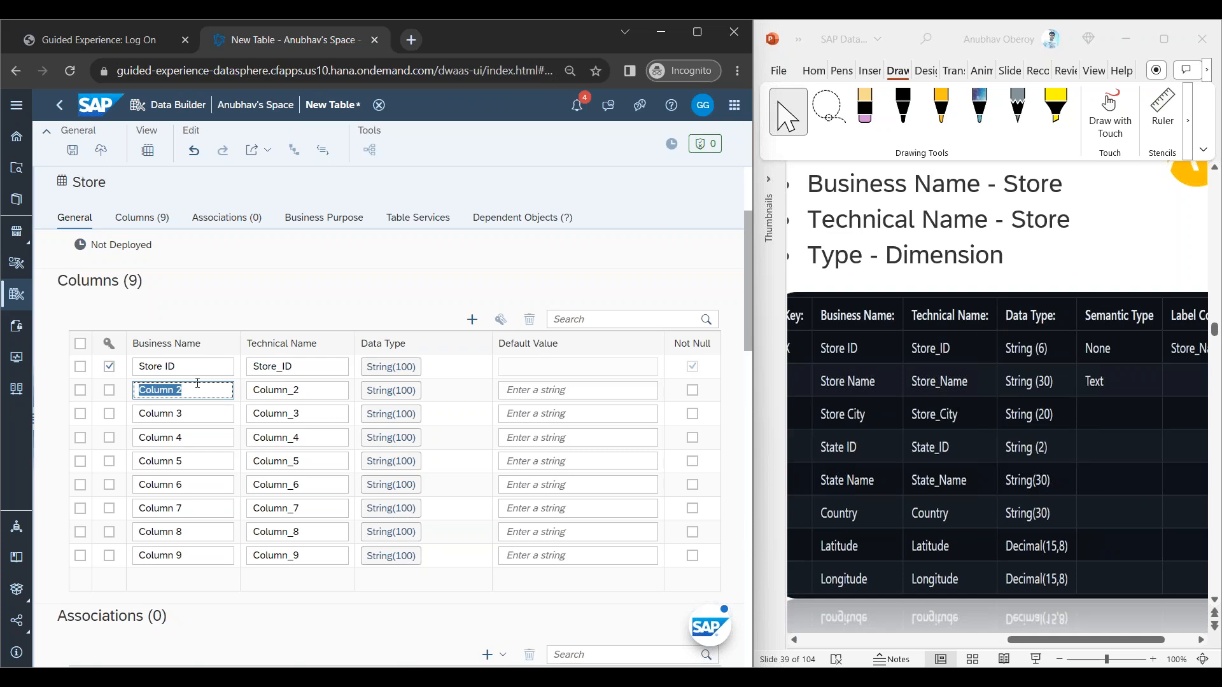
{"action": "type", "text": "Store Name"}
{"action": "left_click", "coordinate": [195, 413]}
{"action": "double_click", "coordinate": [195, 413]}
{"action": "triple_click", "coordinate": [195, 413]}
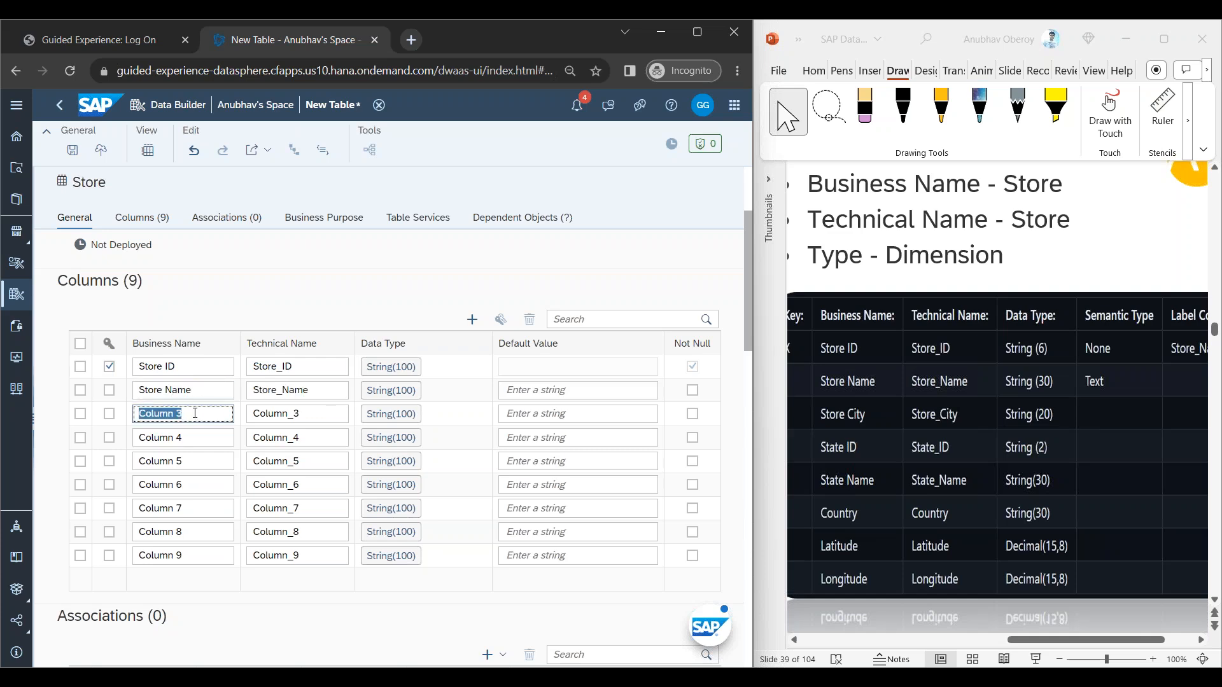
{"action": "type", "text": "Store City"}
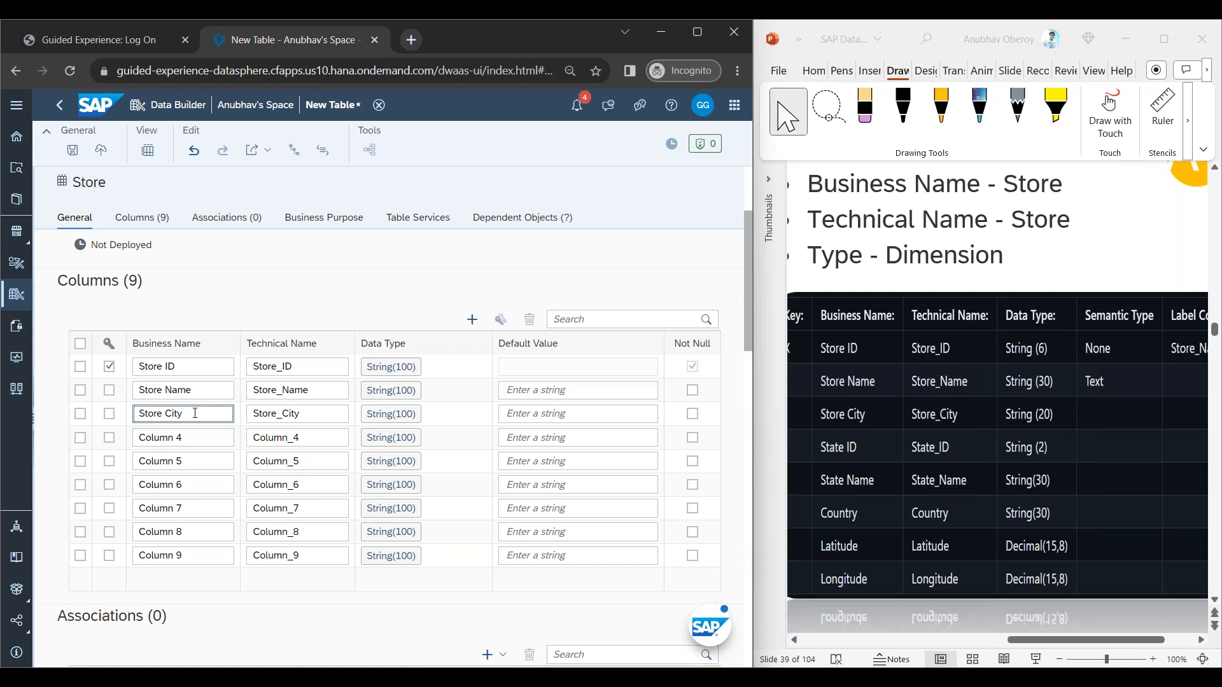
Step: Give the fourth and fifth columns the business names 'State ID' and 'State Name'
{"action": "left_click", "coordinate": [197, 438]}
{"action": "double_click", "coordinate": [197, 437]}
{"action": "triple_click", "coordinate": [196, 437]}
{"action": "type", "text": "State ID"}
{"action": "left_click", "coordinate": [190, 467]}
{"action": "triple_click", "coordinate": [189, 467]}
{"action": "type", "text": "State Name"}
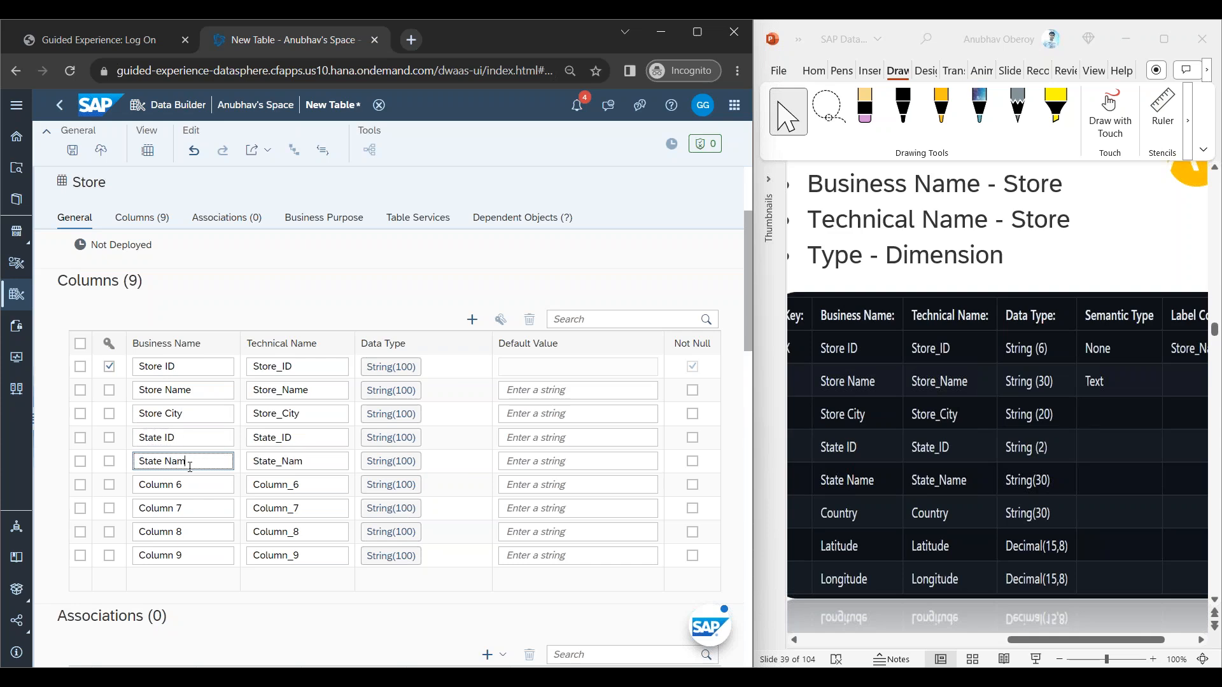
Step: Give the sixth and seventh columns the business names 'Country' and 'Latitude'
{"action": "left_click", "coordinate": [190, 484]}
{"action": "triple_click", "coordinate": [190, 485]}
{"action": "type", "text": "Co"}
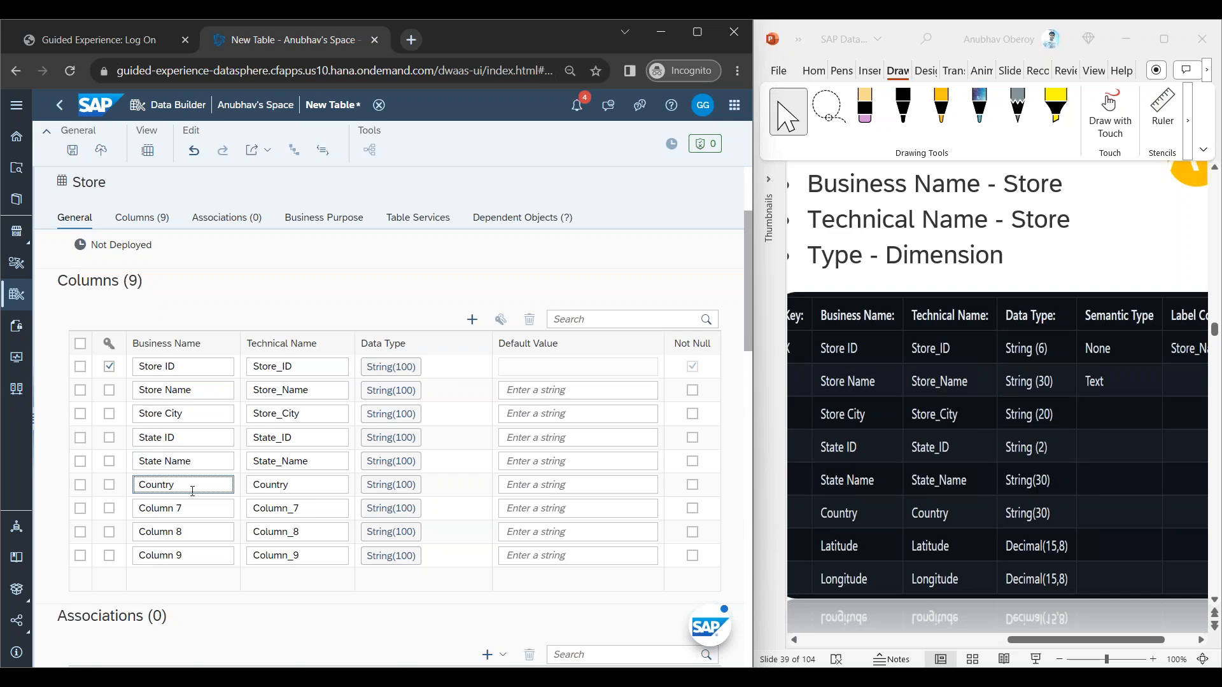
{"action": "left_click", "coordinate": [194, 508]}
{"action": "triple_click", "coordinate": [195, 508]}
{"action": "type", "text": "Latitude"}
Step: Give the eighth column the business name 'Longitude' and delete the surplus ninth column
{"action": "left_click", "coordinate": [208, 531]}
{"action": "double_click", "coordinate": [209, 531]}
{"action": "triple_click", "coordinate": [209, 531]}
{"action": "type", "text": "Longitude"}
{"action": "left_click", "coordinate": [80, 556]}
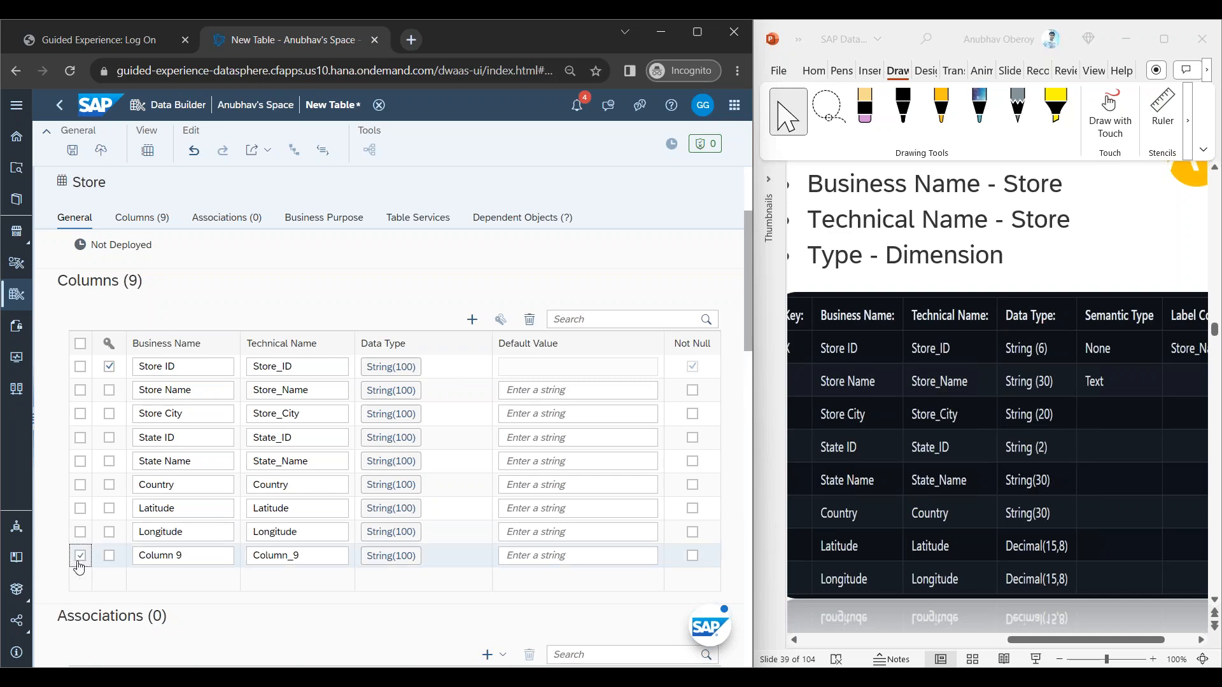
{"action": "left_click", "coordinate": [532, 326]}
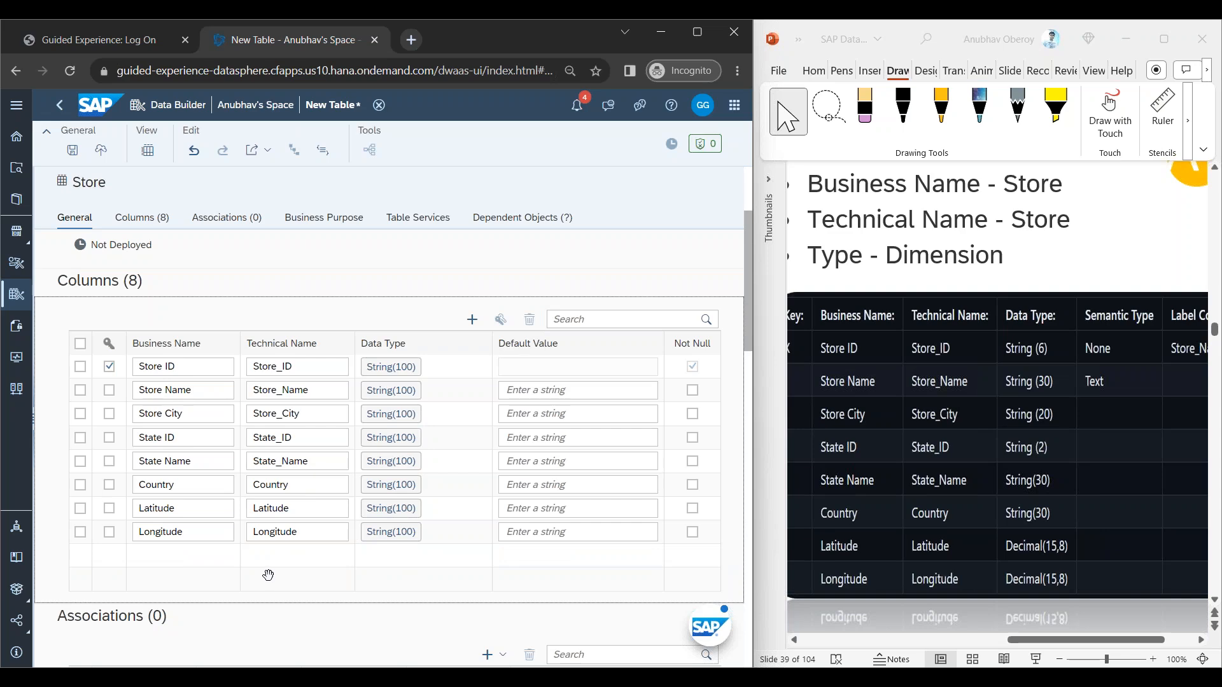
Step: Set the semantic usage of the Store table to Dimension
{"action": "scroll", "coordinate": [240, 308], "scroll_direction": "up", "scroll_amount": 1}
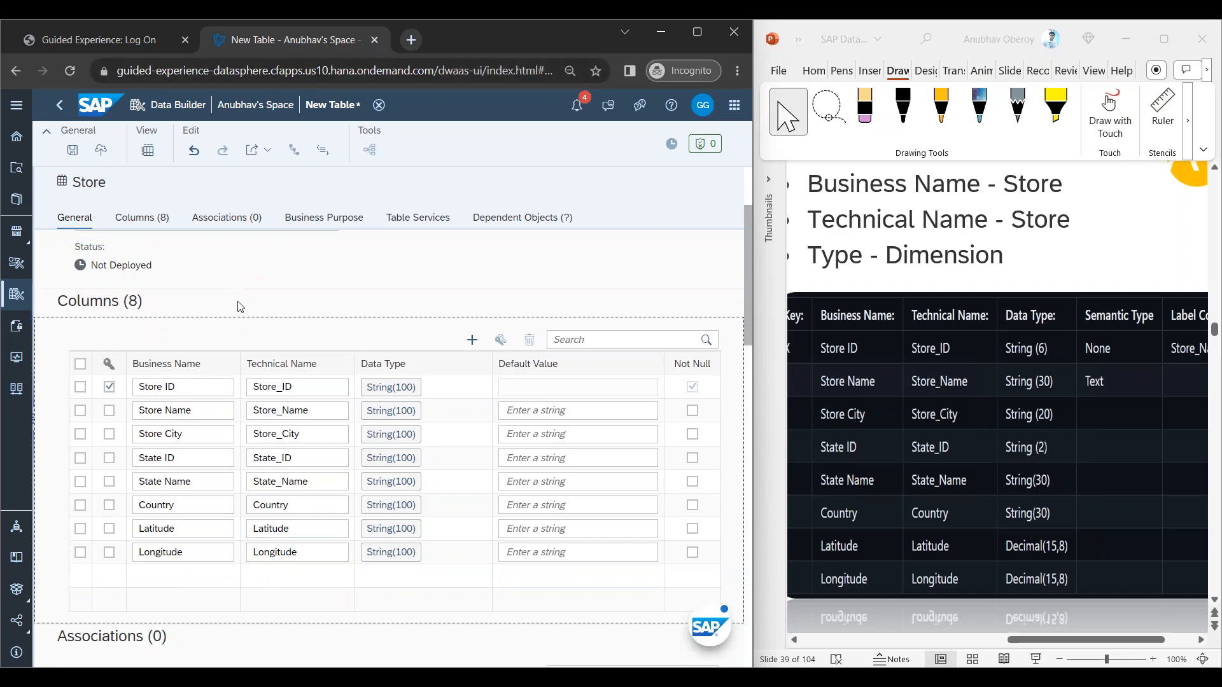
{"action": "scroll", "coordinate": [241, 307], "scroll_direction": "up", "scroll_amount": 3}
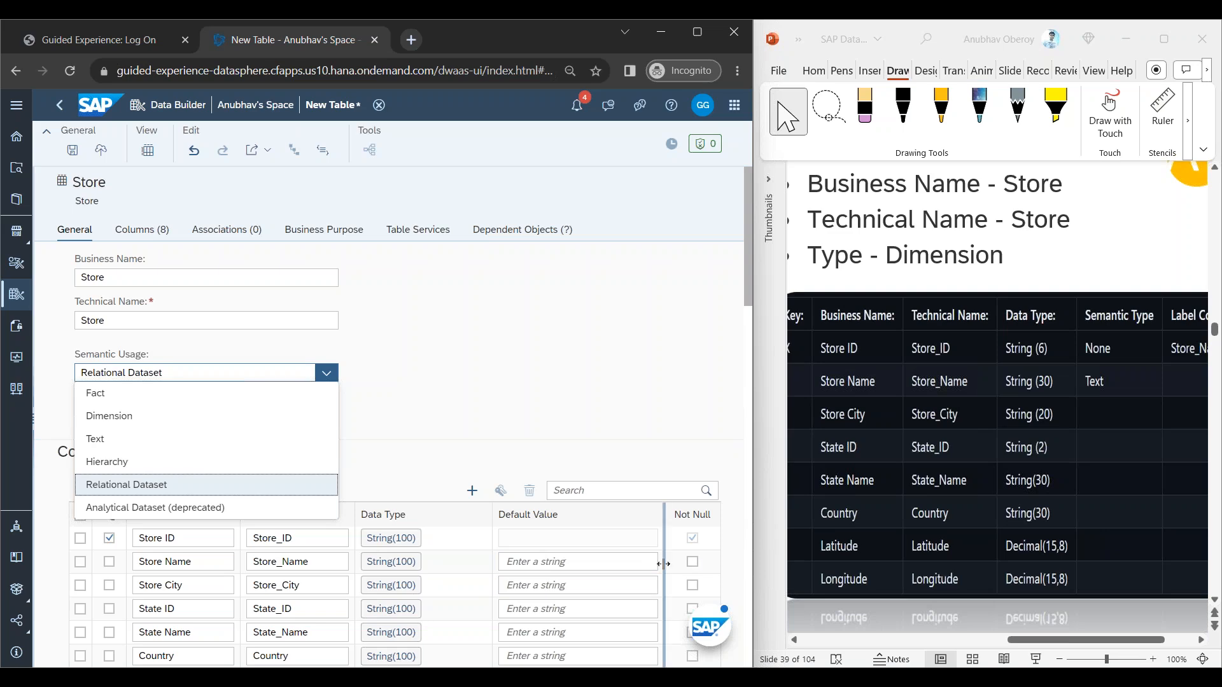
{"action": "left_click", "coordinate": [137, 421]}
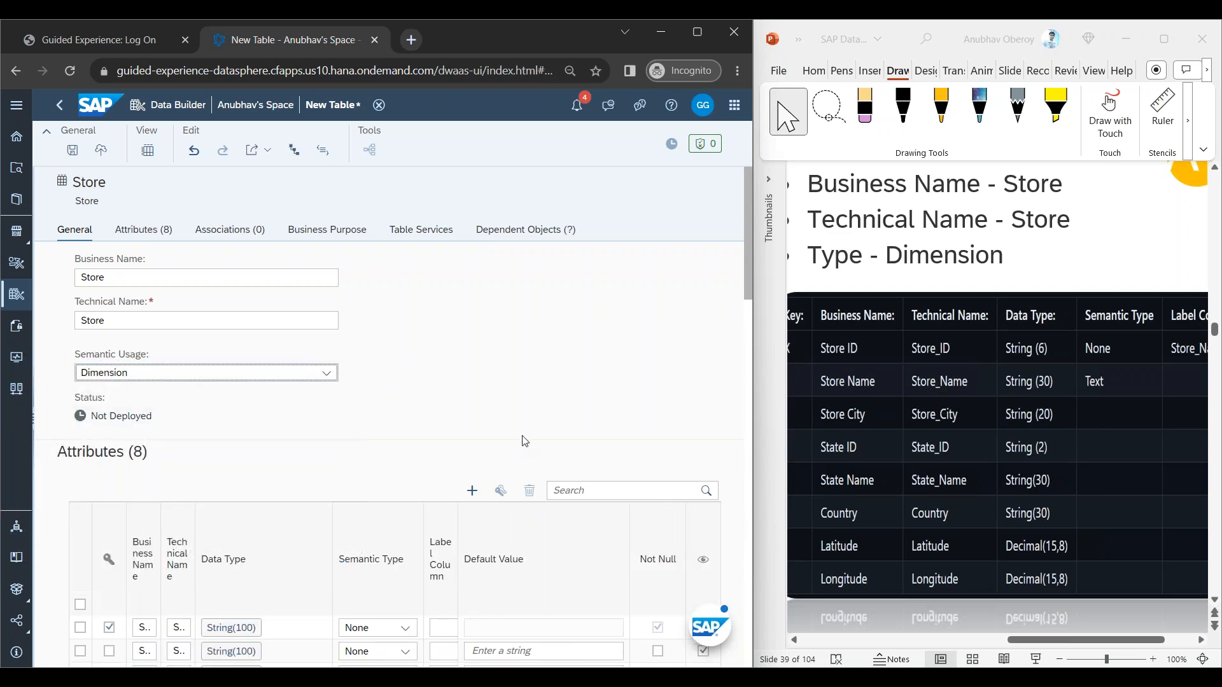
{"action": "scroll", "coordinate": [523, 408], "scroll_direction": "down", "scroll_amount": 5}
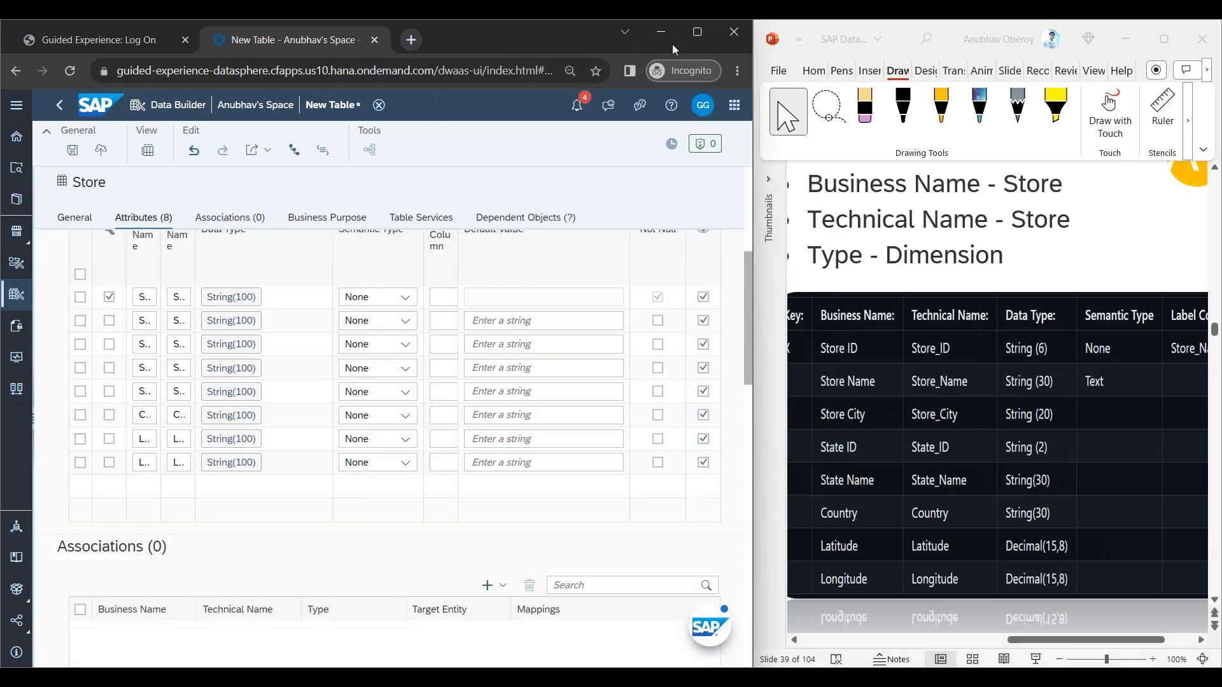
Step: Save the new table with both the business name and the technical name set to Store
{"action": "left_click", "coordinate": [697, 41]}
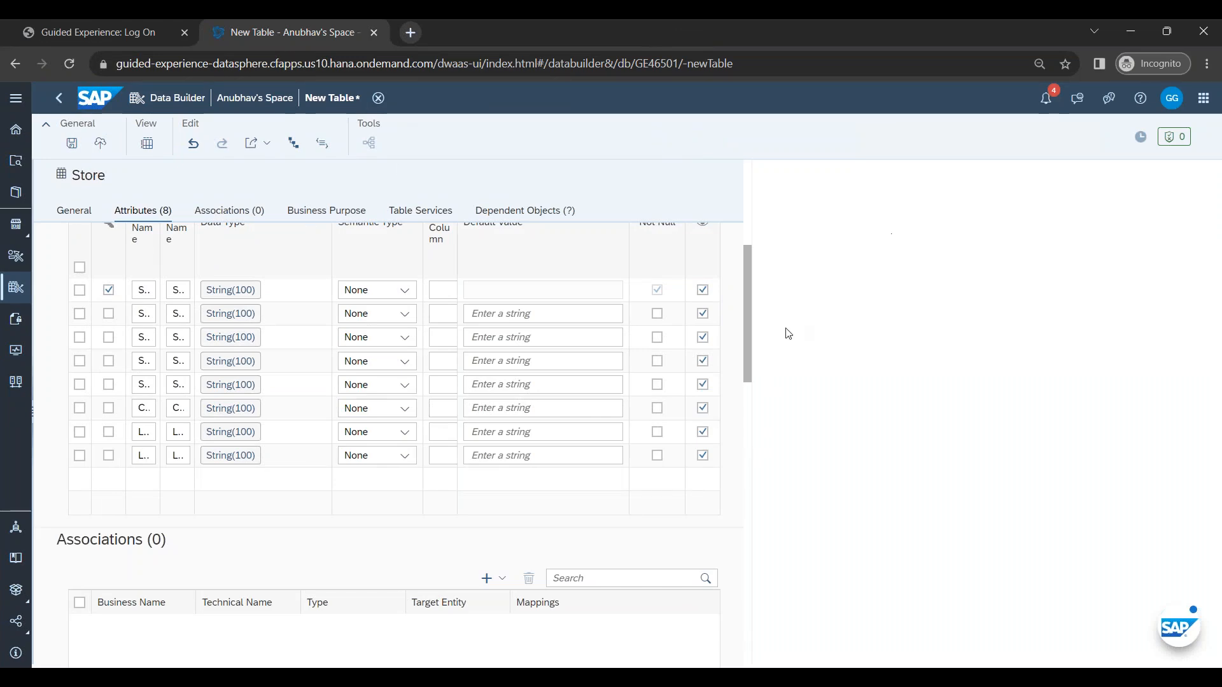
{"action": "key", "text": "ctrl+minus"}
{"action": "key", "text": "ctrl+minus"}
{"action": "key", "text": "ctrl+minus"}
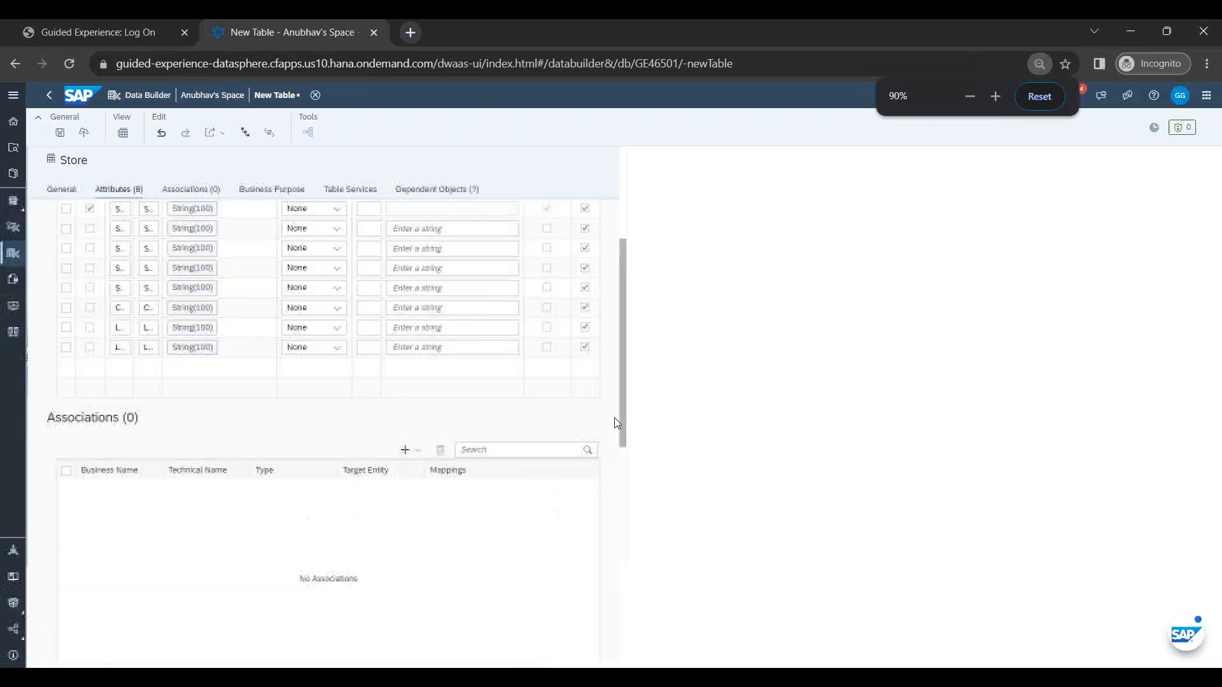
{"action": "key", "text": "ctrl+plus"}
{"action": "key", "text": "ctrl+plus"}
{"action": "key", "text": "ctrl+plus"}
{"action": "key", "text": "ctrl+plus"}
{"action": "key", "text": "ctrl+plus"}
{"action": "key", "text": "ctrl+minus"}
{"action": "key", "text": "ctrl+minus"}
{"action": "key", "text": "ctrl+minus"}
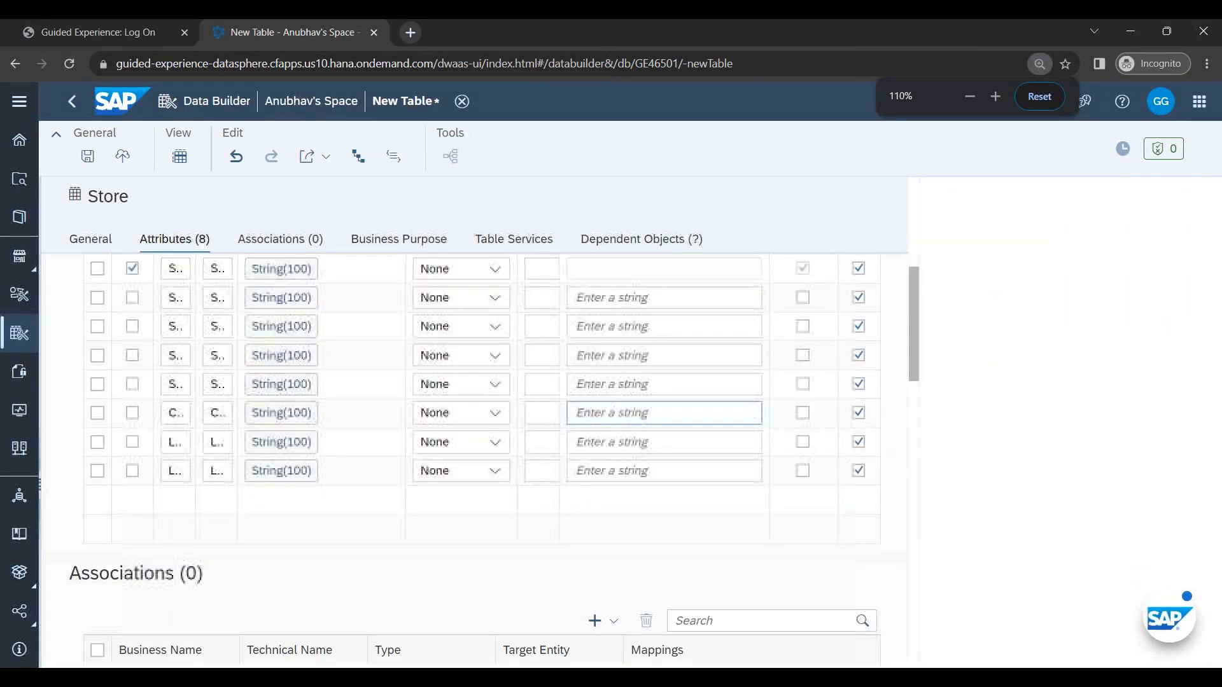
{"action": "left_click", "coordinate": [89, 158]}
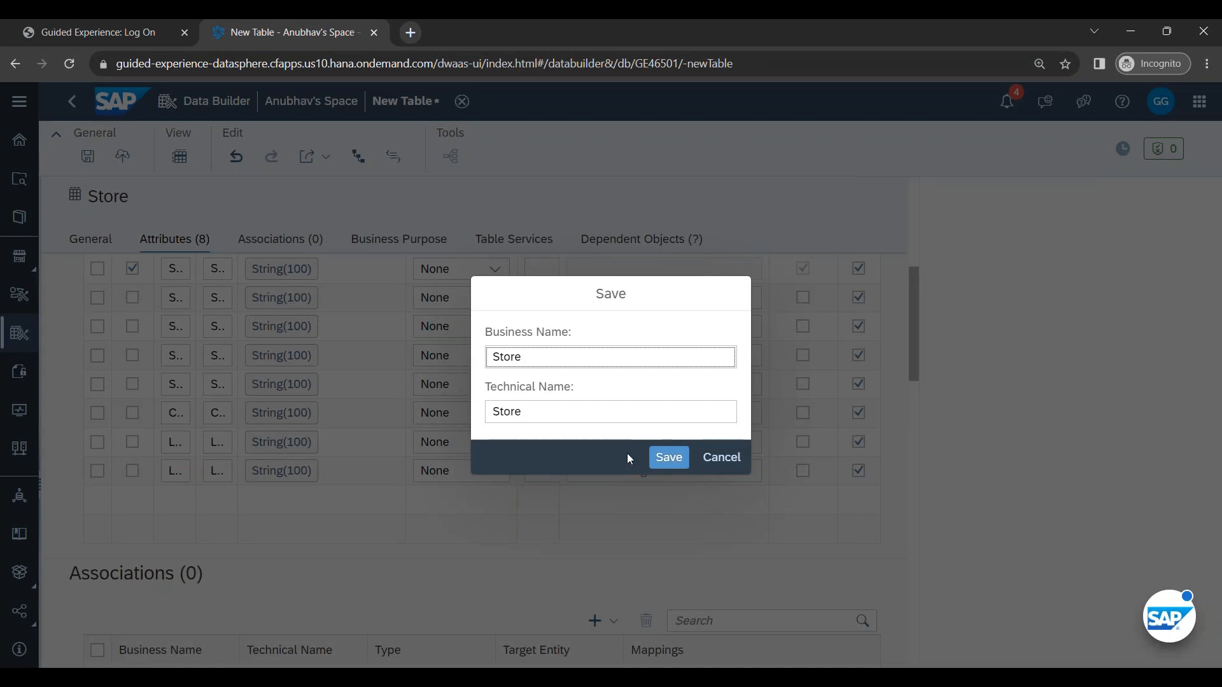
{"action": "left_click", "coordinate": [668, 457]}
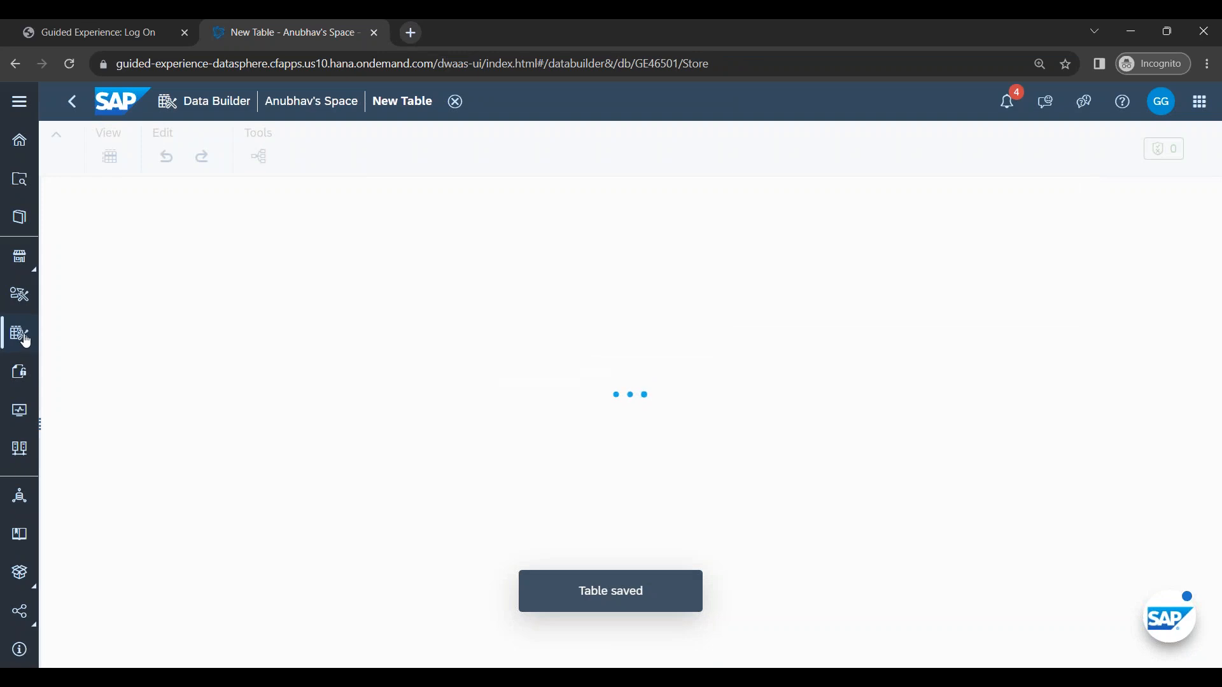
Step: Return to the Data Builder file list and reopen the Store table at its attributes
{"action": "left_click", "coordinate": [26, 341]}
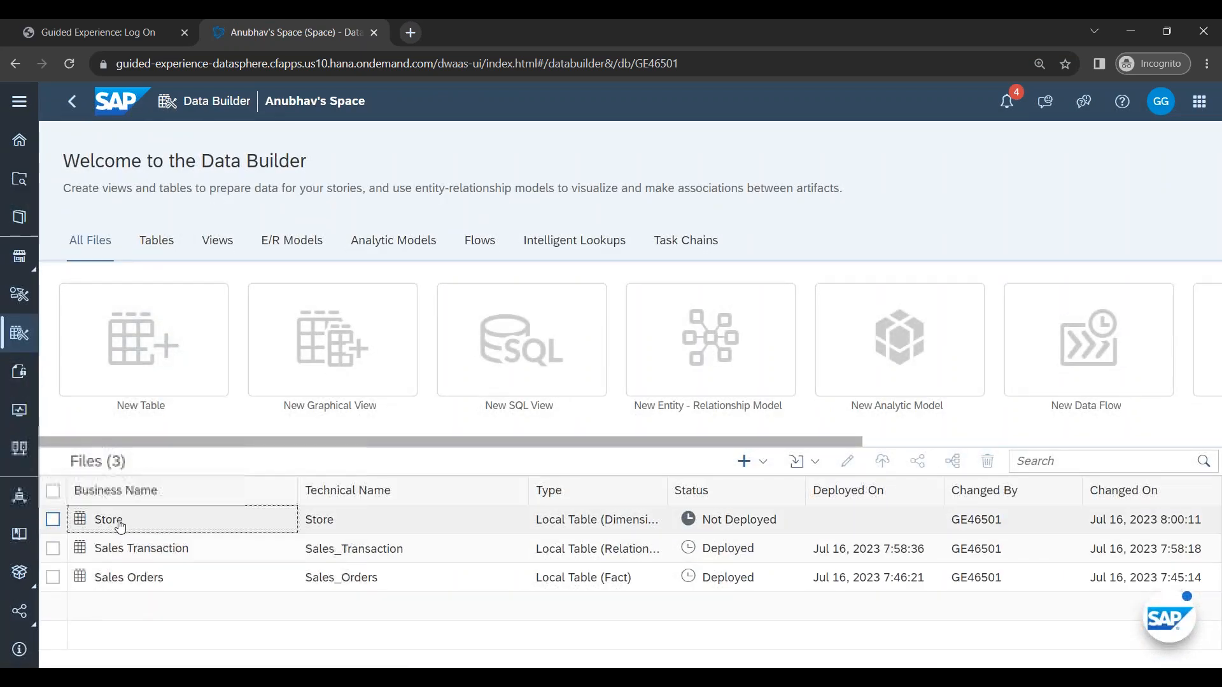
{"action": "left_click", "coordinate": [108, 519]}
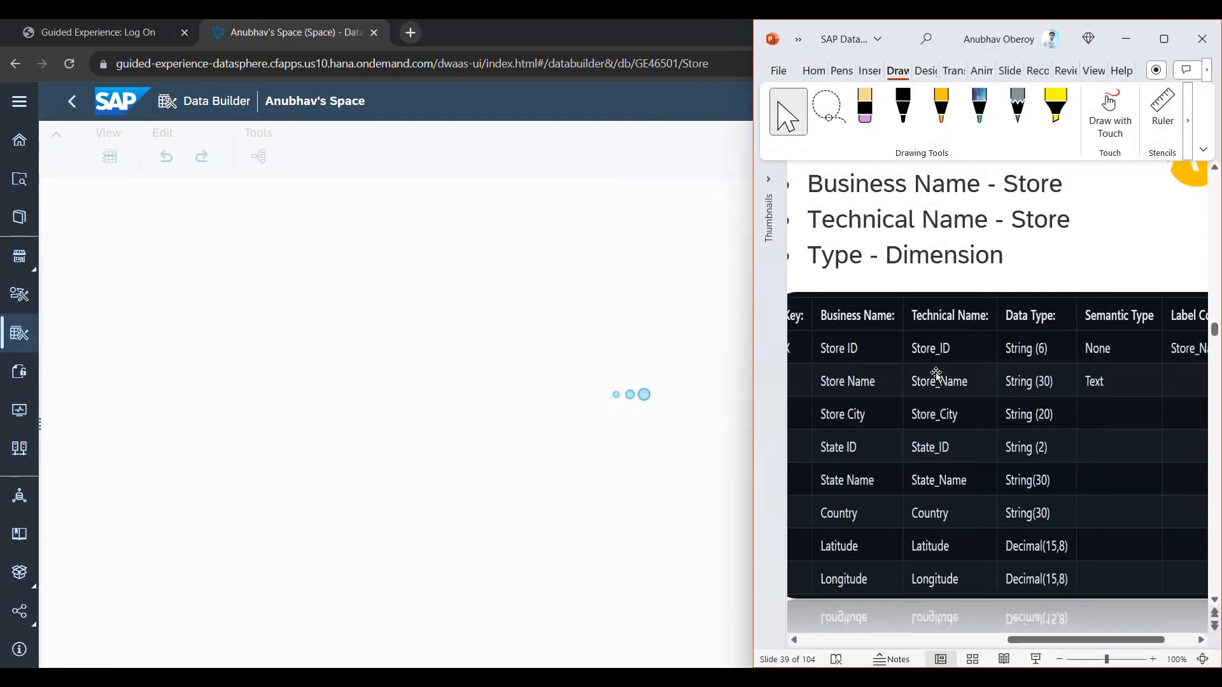
{"action": "key", "text": "alt+Tab"}
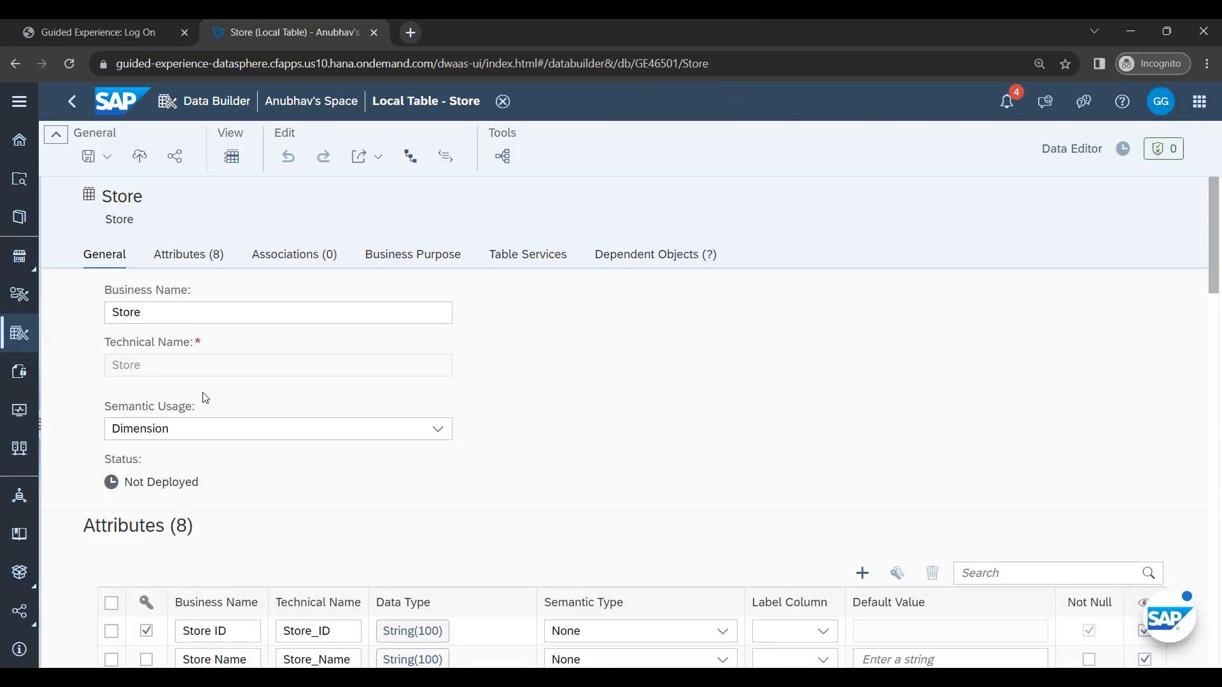
{"action": "scroll", "coordinate": [732, 420], "scroll_direction": "down", "scroll_amount": 4}
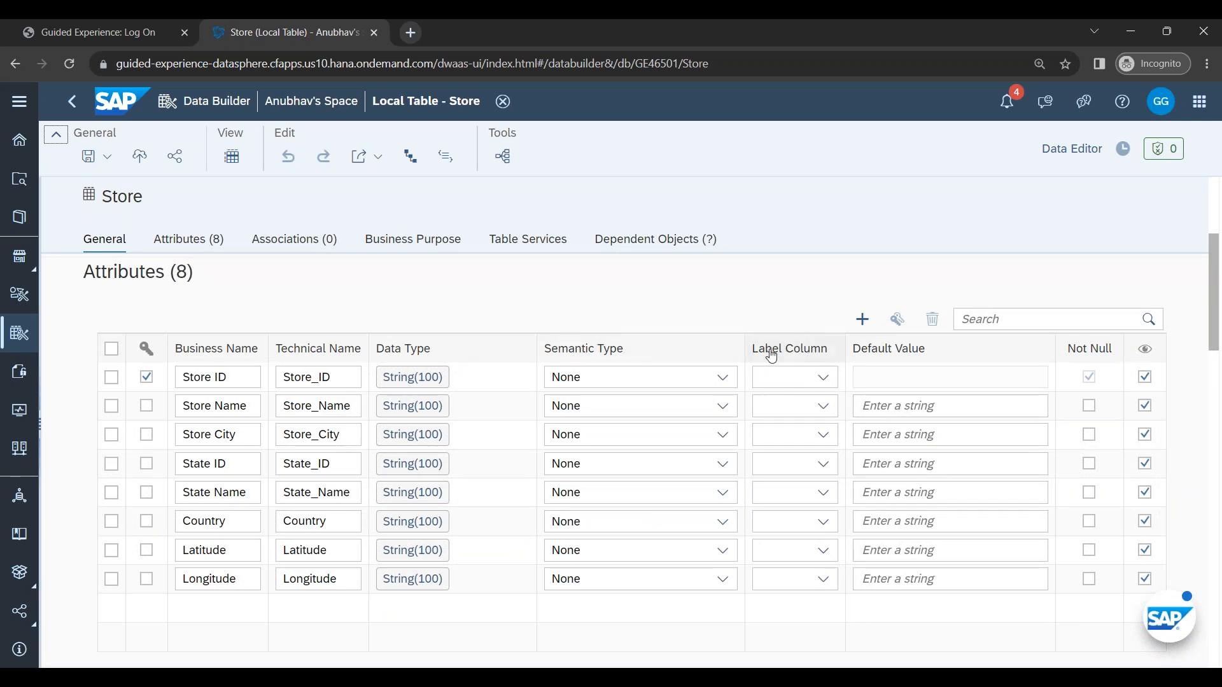
Step: Check which label column choices Store ID offers, then reload the table editor and check them again
{"action": "left_click", "coordinate": [286, 385]}
{"action": "left_click", "coordinate": [319, 406]}
{"action": "left_click", "coordinate": [297, 378]}
{"action": "left_click", "coordinate": [332, 418]}
{"action": "left_click", "coordinate": [824, 377]}
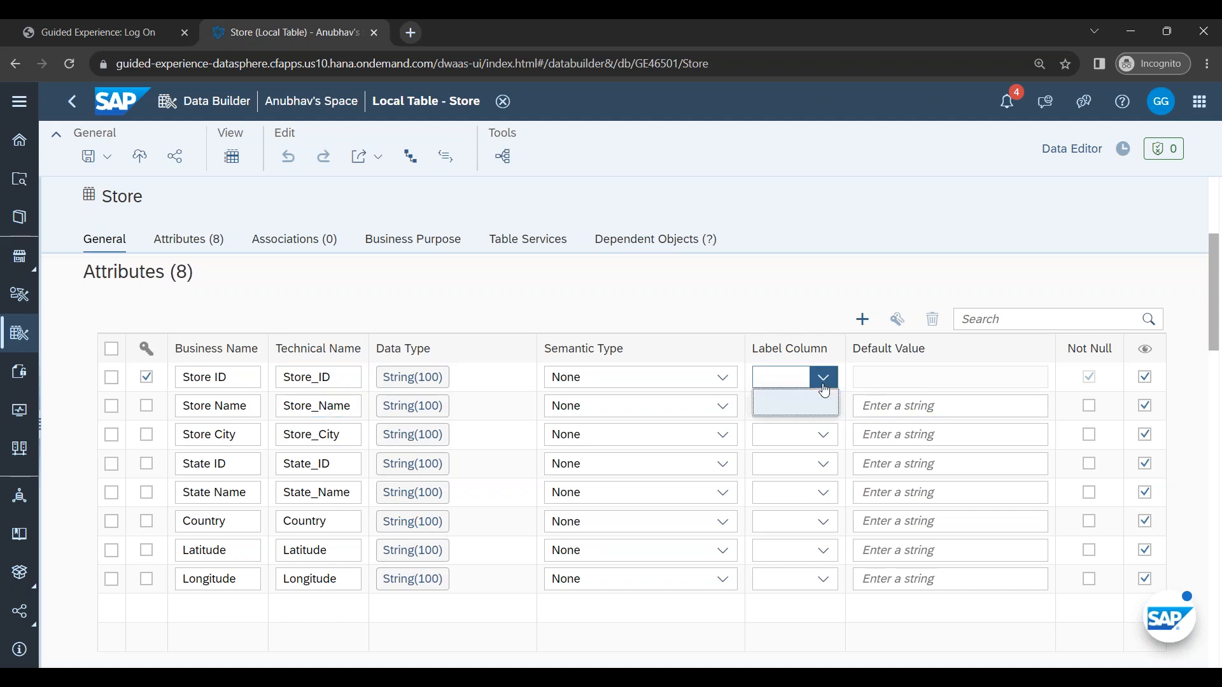
{"action": "key", "text": "F5"}
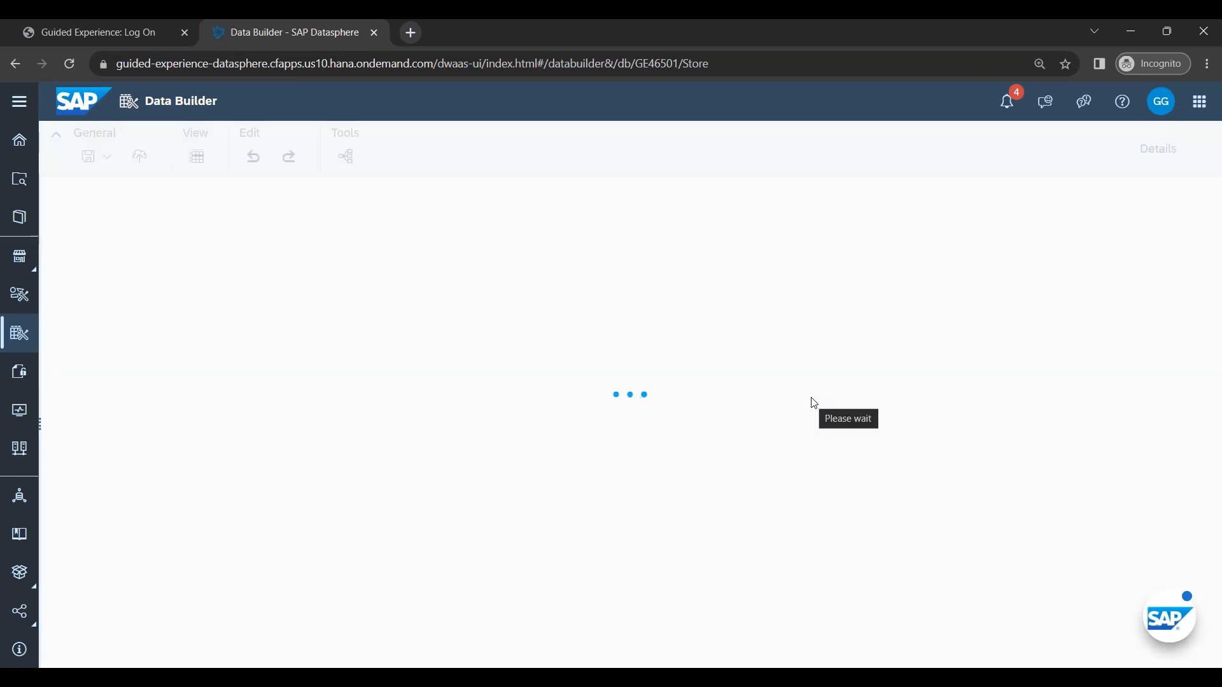
{"action": "scroll", "coordinate": [814, 403], "scroll_direction": "down", "scroll_amount": 5}
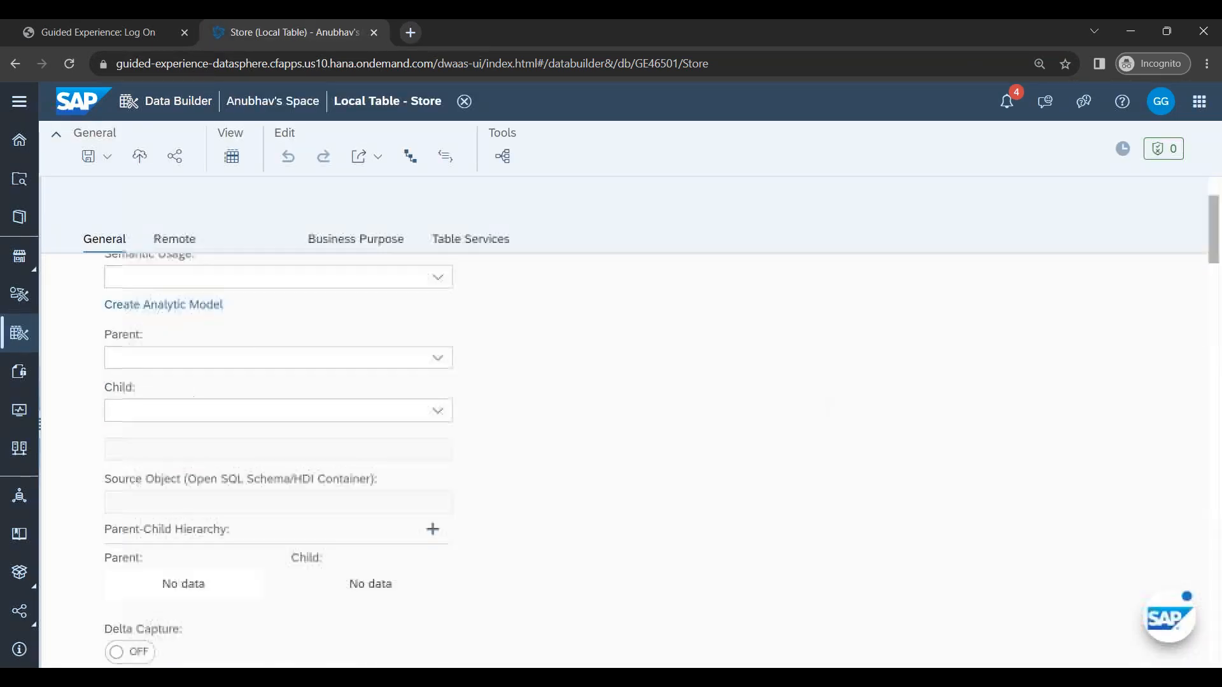
{"action": "scroll", "coordinate": [808, 404], "scroll_direction": "down", "scroll_amount": 5}
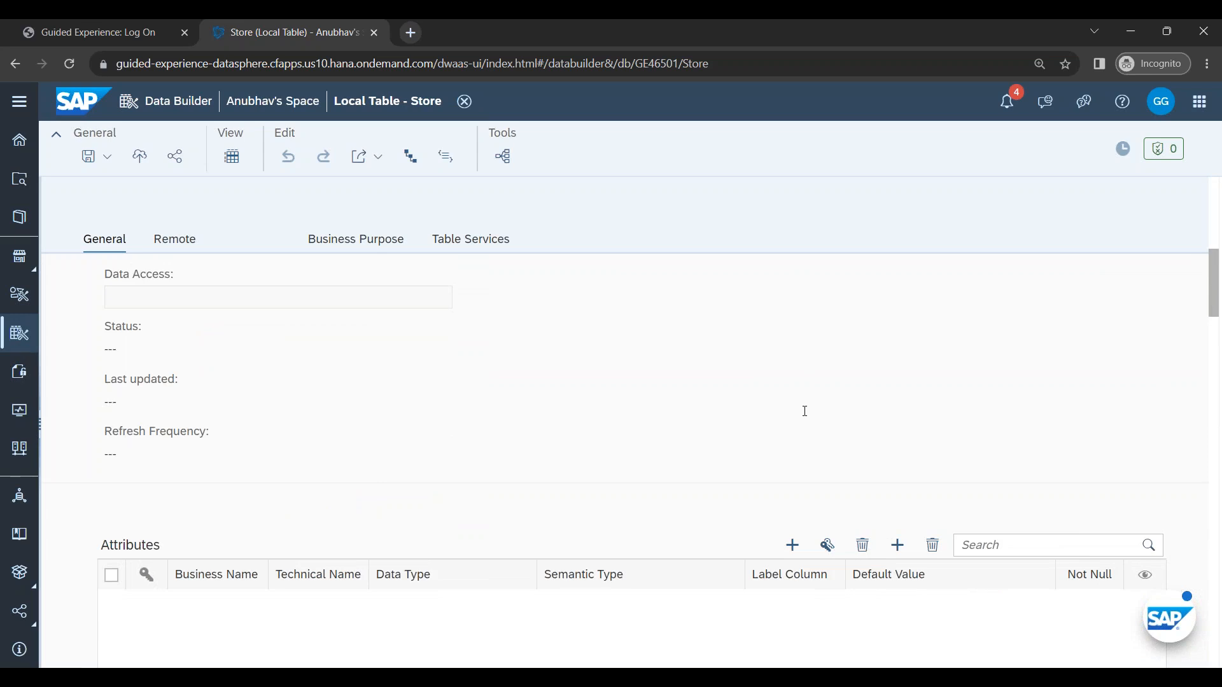
{"action": "left_click", "coordinate": [823, 364]}
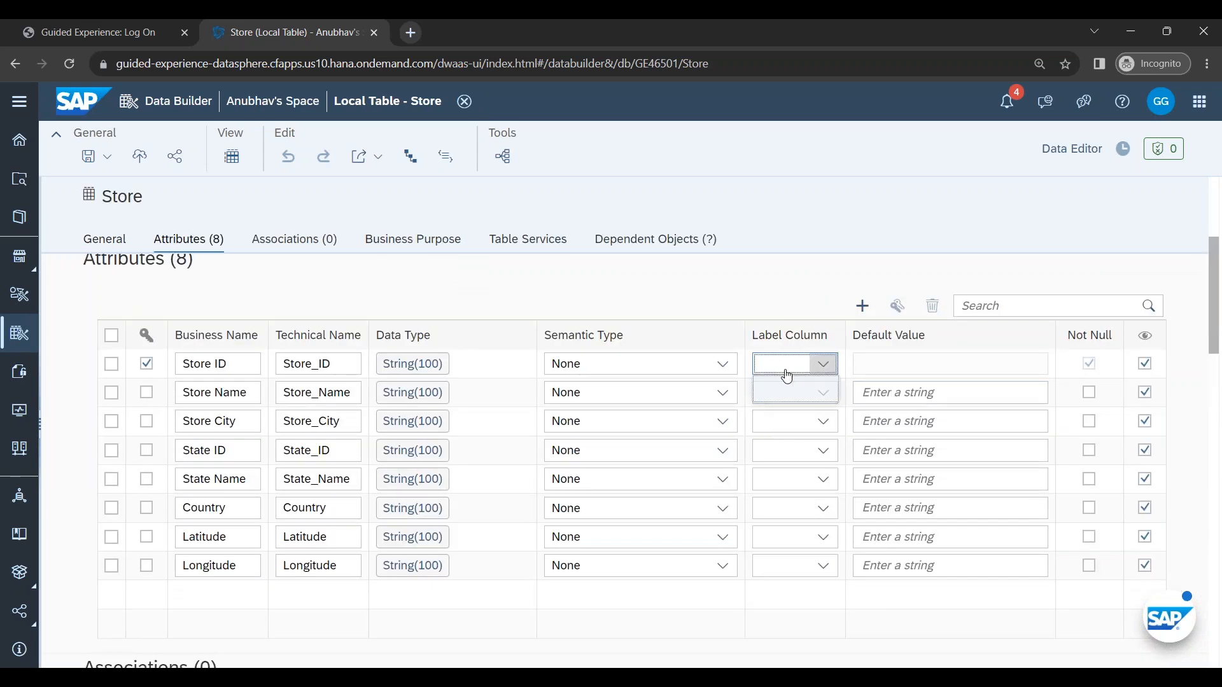
{"action": "left_click", "coordinate": [723, 363]}
{"action": "left_click", "coordinate": [667, 478]}
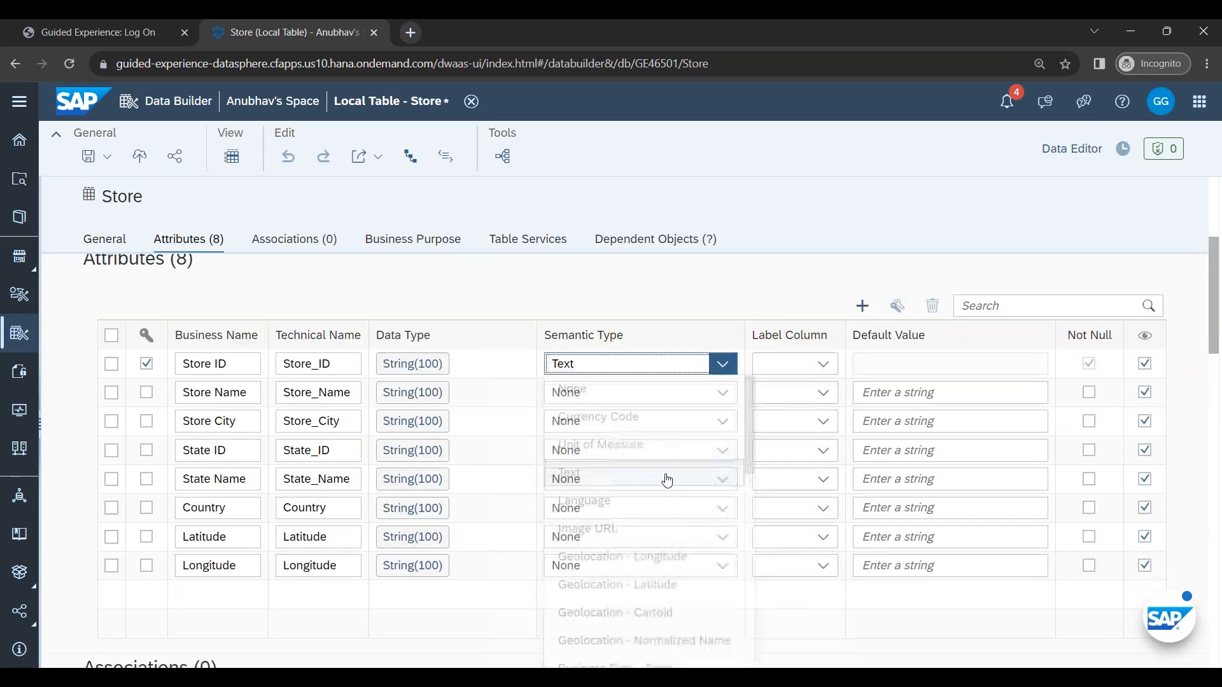
{"action": "left_click", "coordinate": [723, 364]}
{"action": "left_click", "coordinate": [688, 390]}
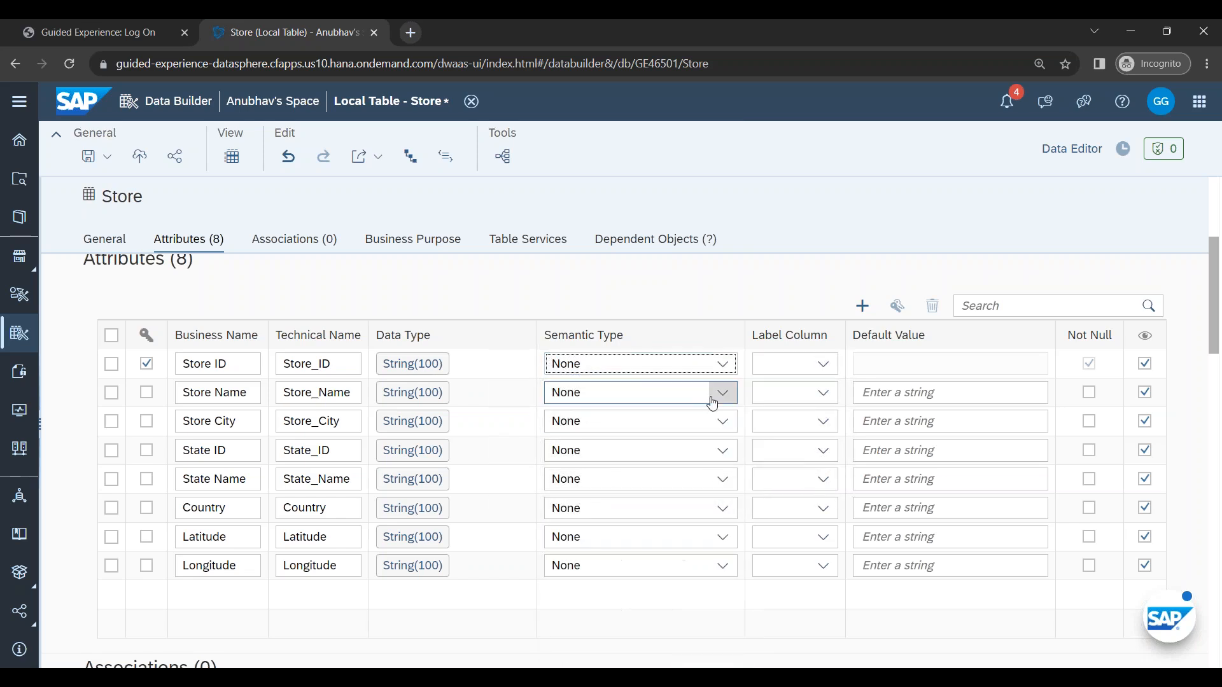
Step: Set the semantic type of the Store Name and State Name attributes to Text
{"action": "left_click", "coordinate": [712, 401]}
{"action": "left_click", "coordinate": [599, 180]}
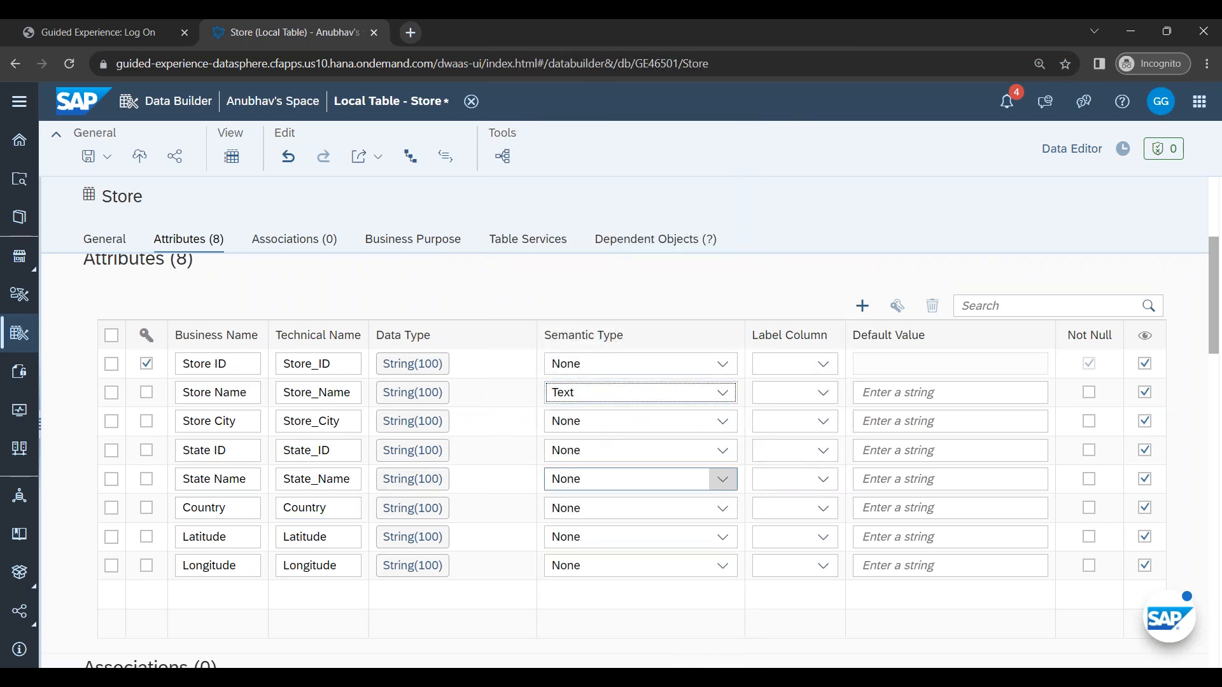
{"action": "left_click", "coordinate": [723, 479]}
{"action": "left_click", "coordinate": [579, 182]}
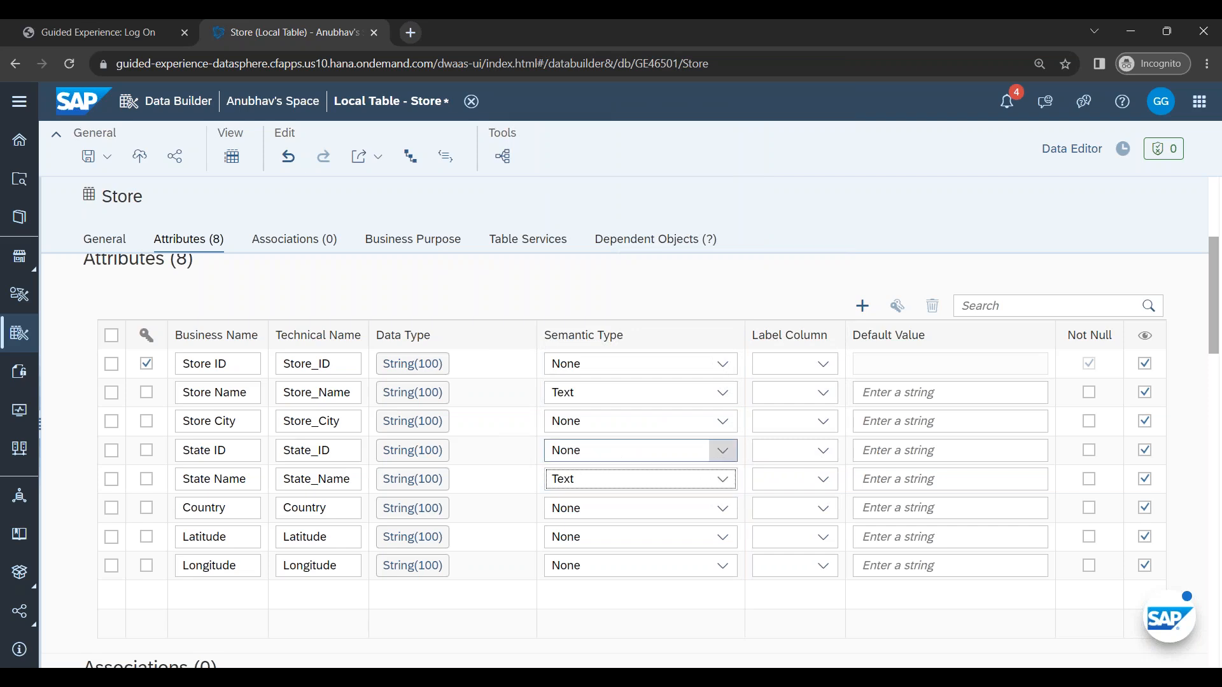
Step: Assign Store Name as the label column of Store ID and State Name as the label column of State ID
{"action": "left_click", "coordinate": [827, 371]}
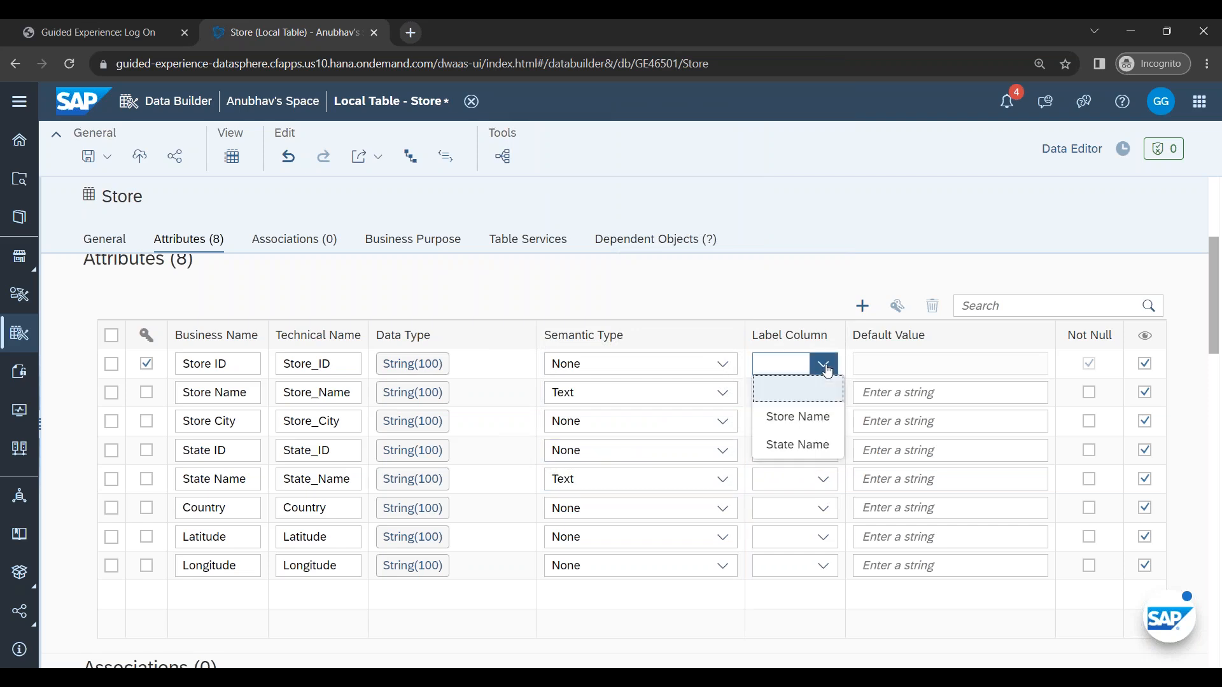
{"action": "left_click", "coordinate": [810, 431]}
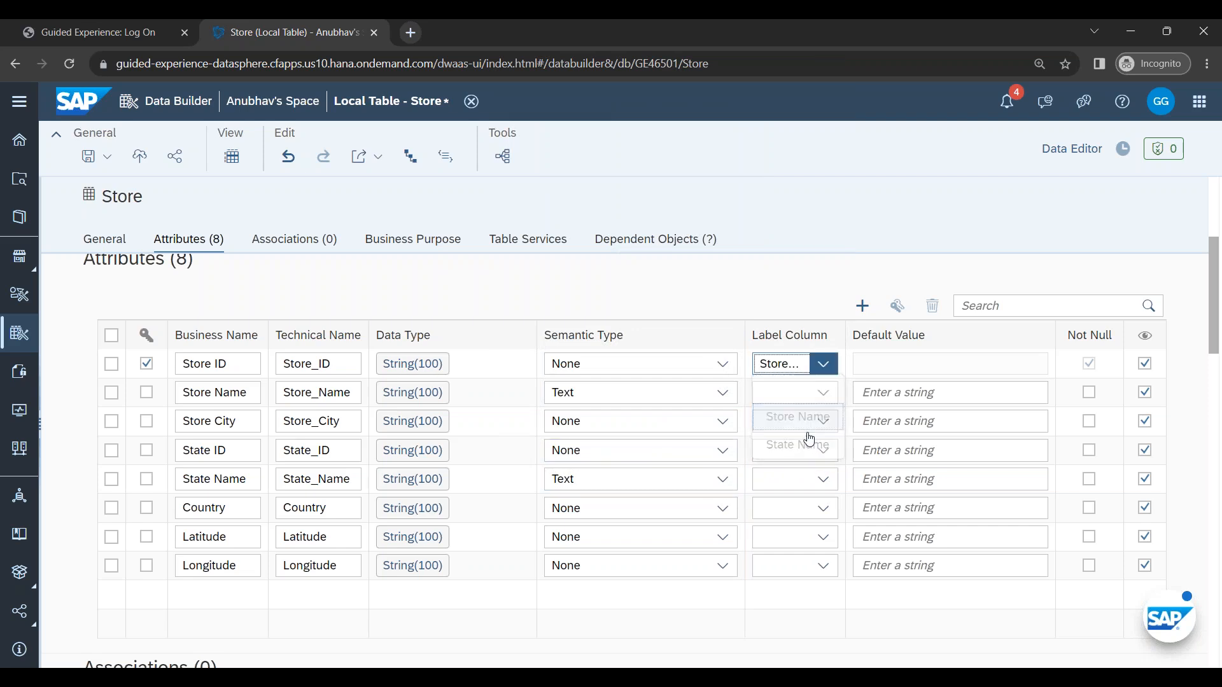
{"action": "left_click", "coordinate": [833, 453]}
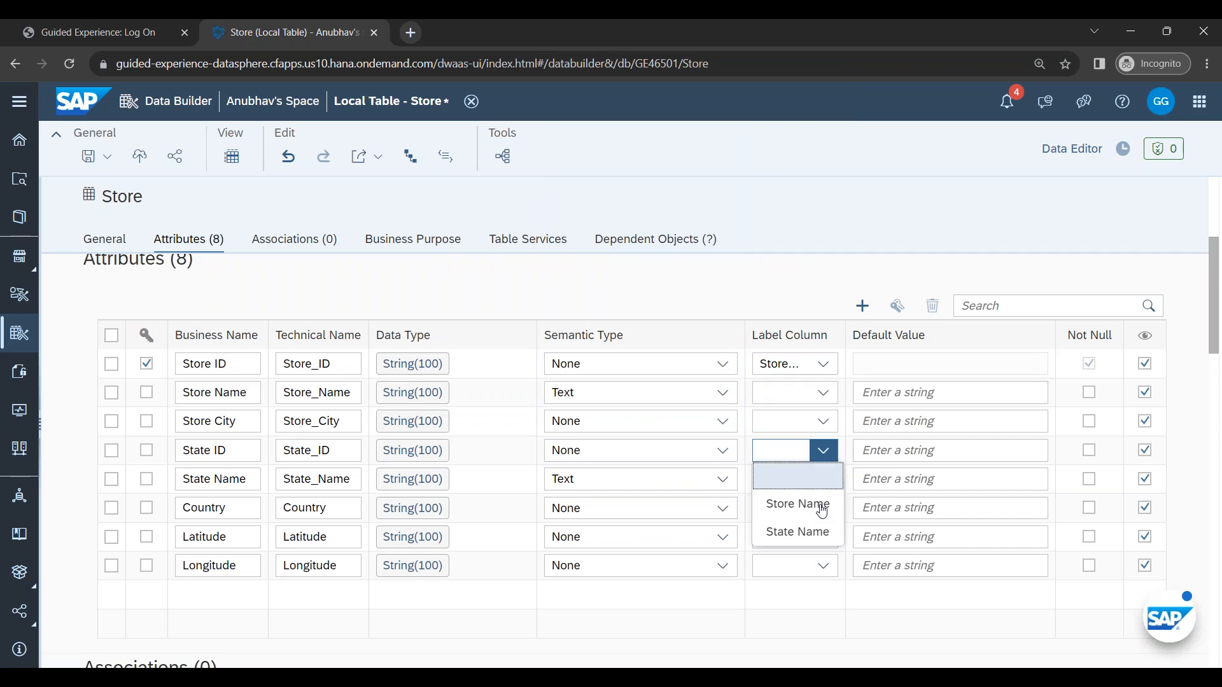
{"action": "left_click", "coordinate": [803, 533]}
Step: Examine how the State ID attribute is paired with State Name through the label column
{"action": "left_click", "coordinate": [239, 450]}
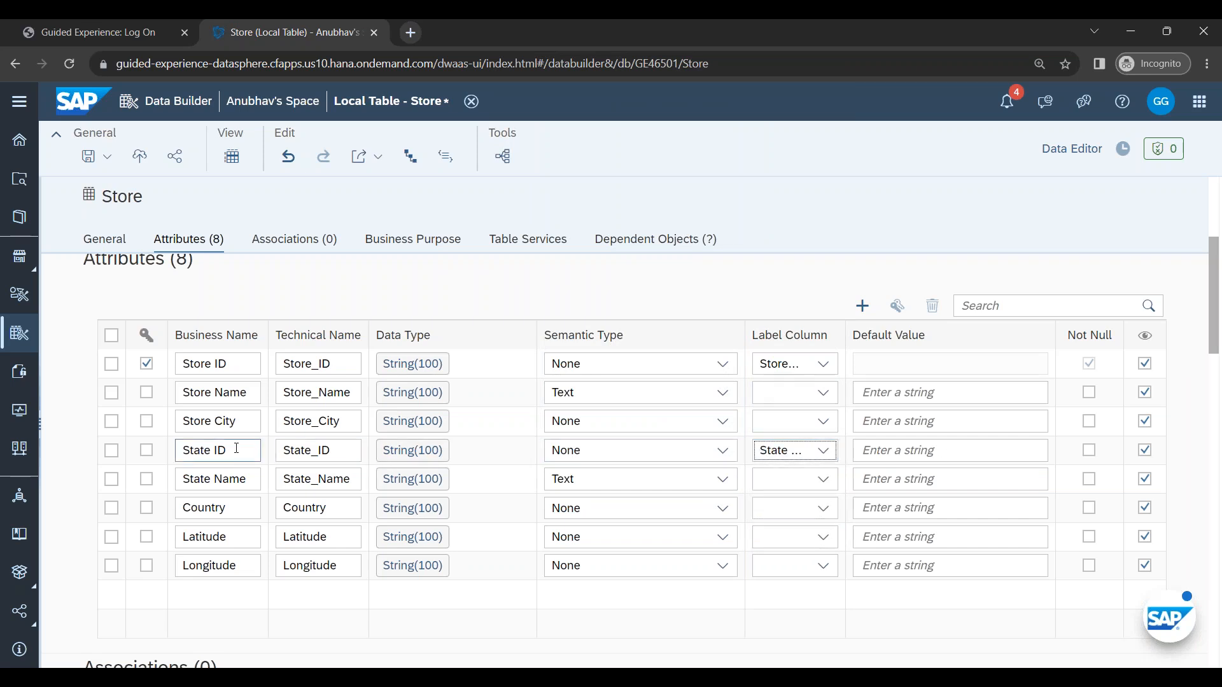
{"action": "left_click", "coordinate": [247, 478]}
{"action": "left_click", "coordinate": [250, 453]}
{"action": "left_click", "coordinate": [797, 455]}
{"action": "left_click_drag", "start_coordinate": [247, 479], "coordinate": [190, 479]}
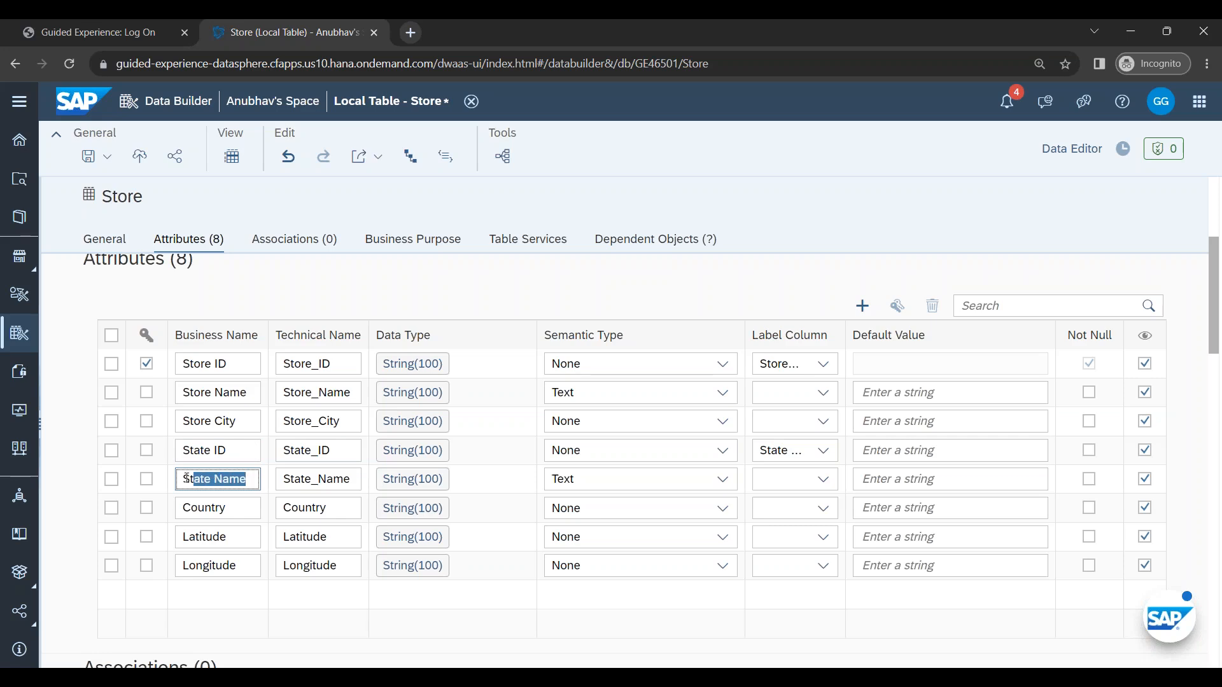
{"action": "left_click", "coordinate": [233, 450]}
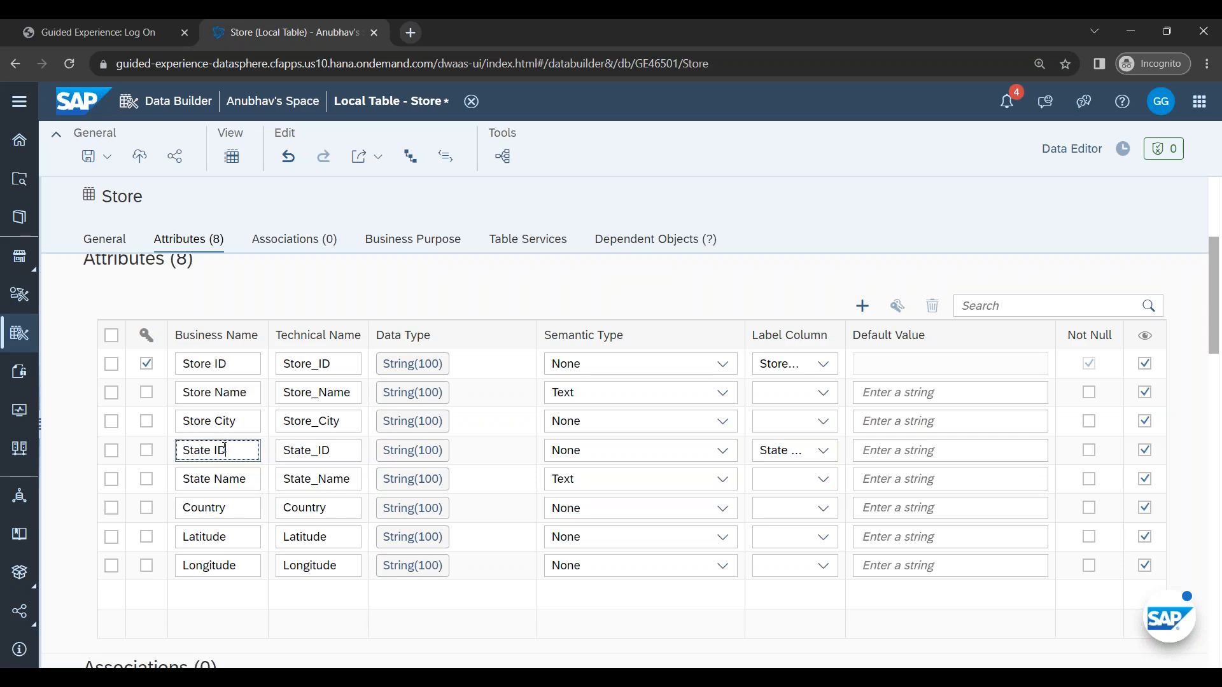
{"action": "left_click", "coordinate": [256, 481]}
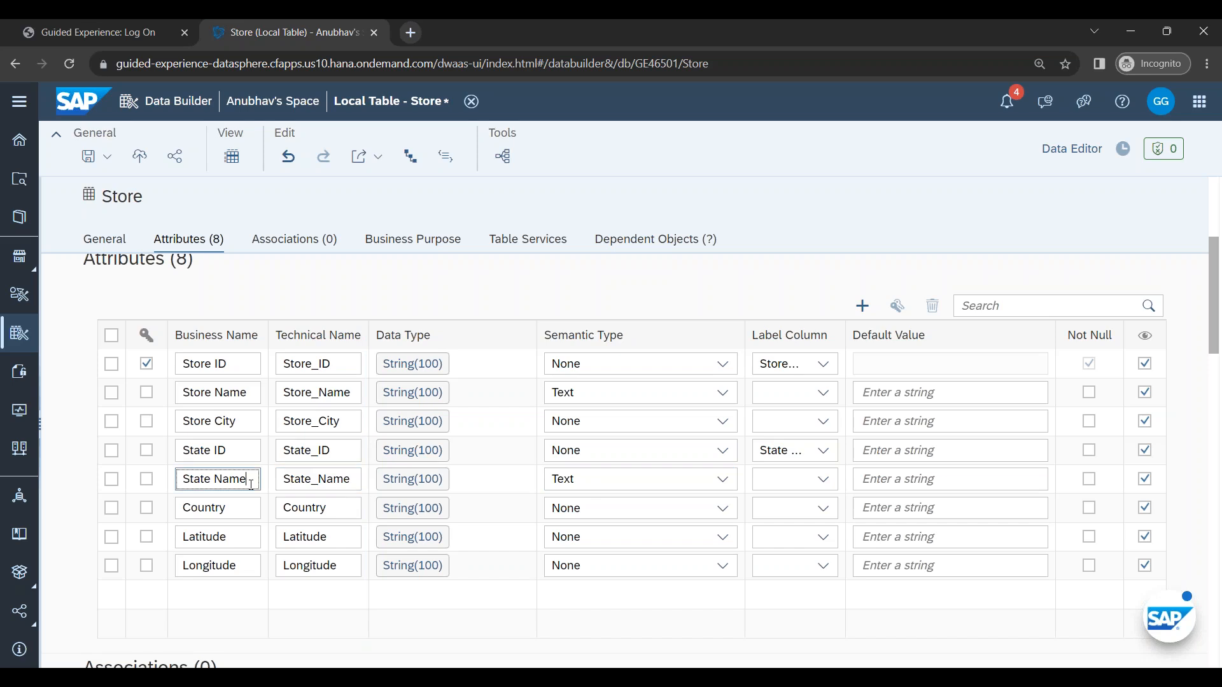
{"action": "left_click", "coordinate": [251, 451]}
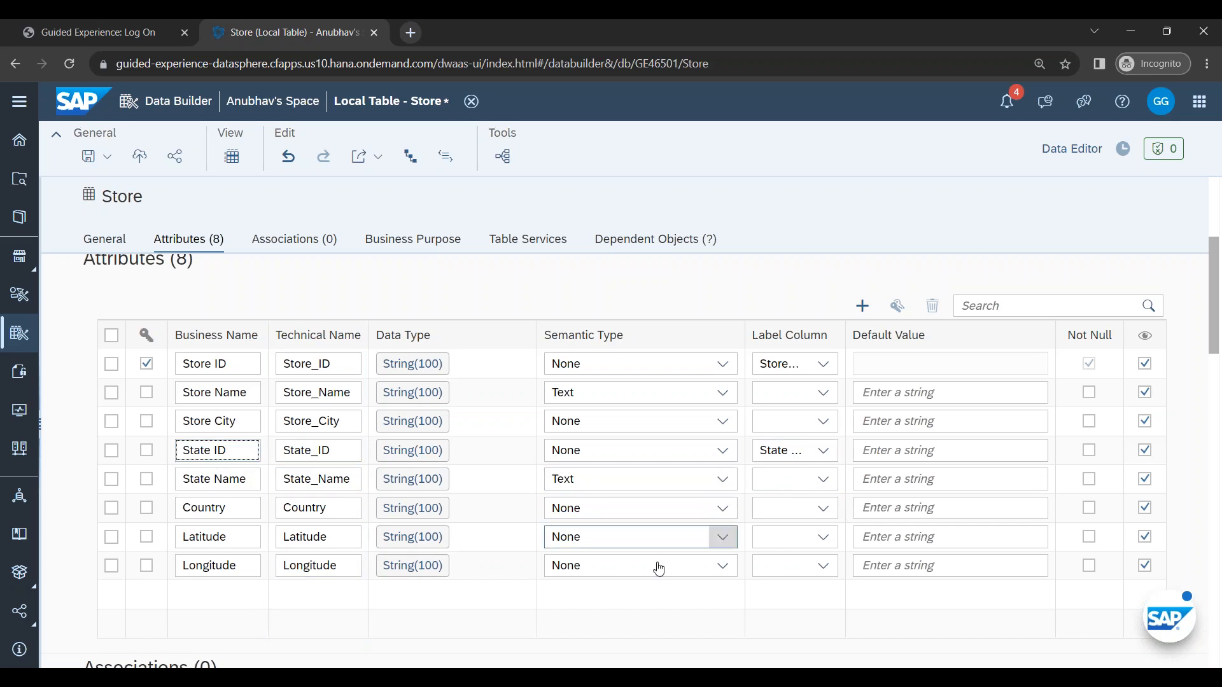
Step: Look over the Store table's general settings and attributes, and deploy the table
{"action": "scroll", "coordinate": [450, 633], "scroll_direction": "up", "scroll_amount": 3}
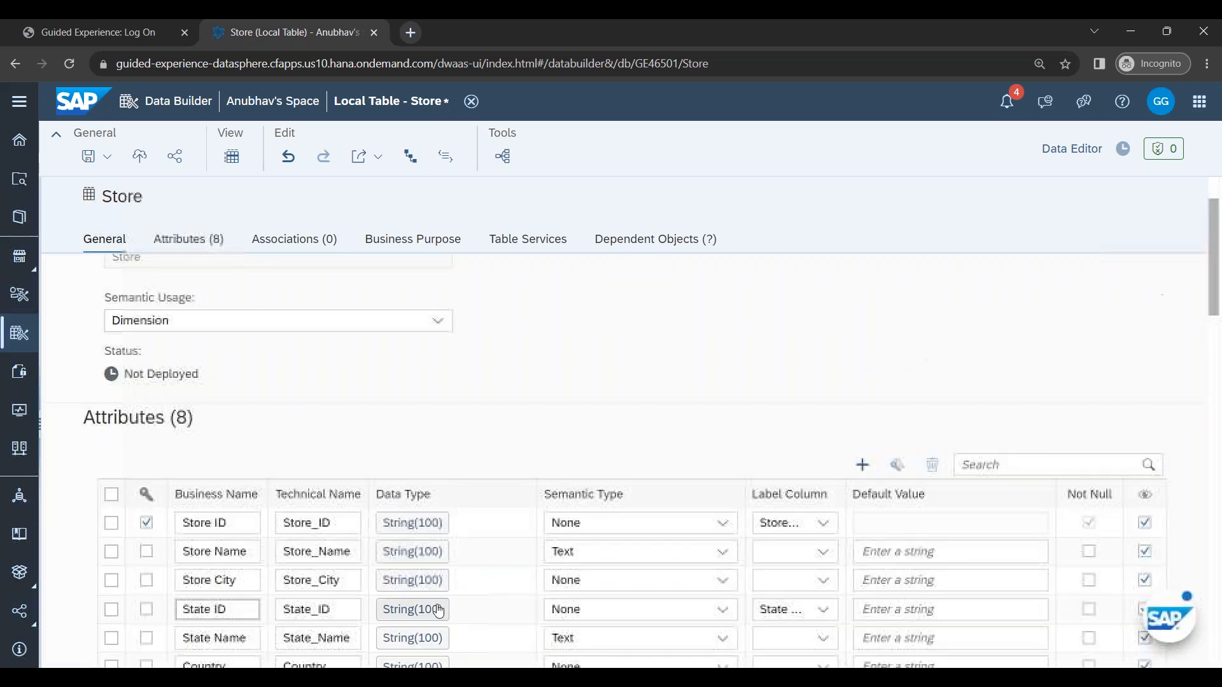
{"action": "scroll", "coordinate": [365, 432], "scroll_direction": "down", "scroll_amount": 4}
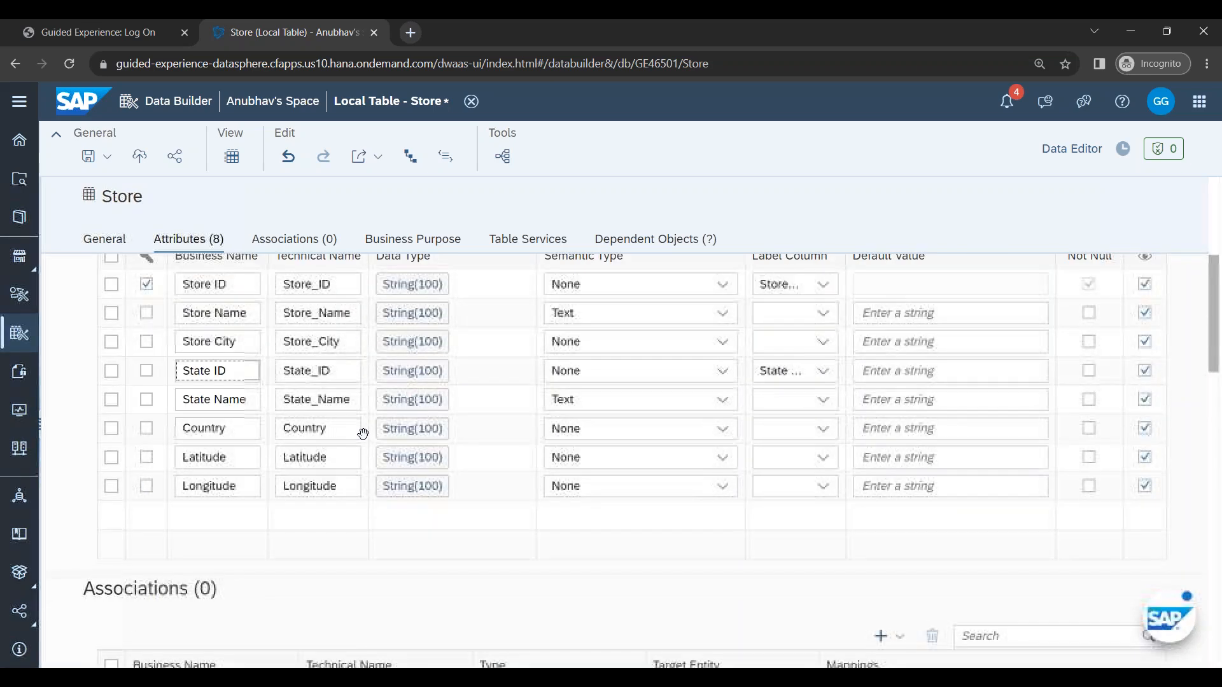
{"action": "scroll", "coordinate": [363, 433], "scroll_direction": "up", "scroll_amount": 1}
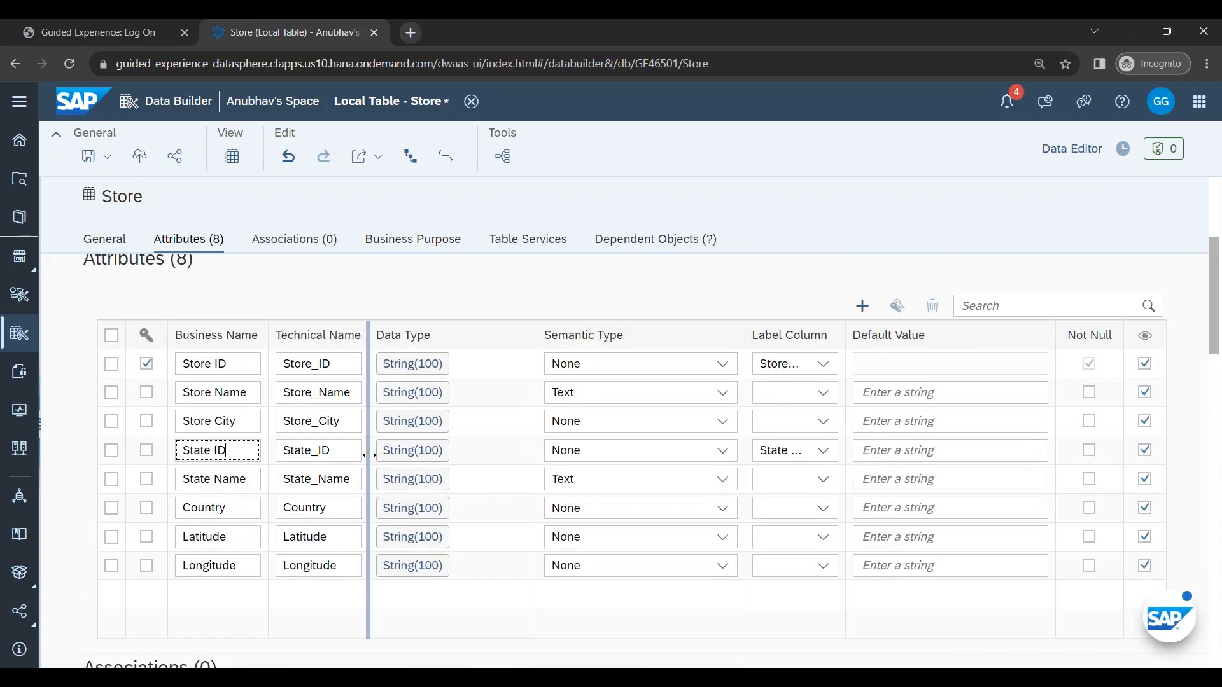
{"action": "left_click", "coordinate": [139, 157]}
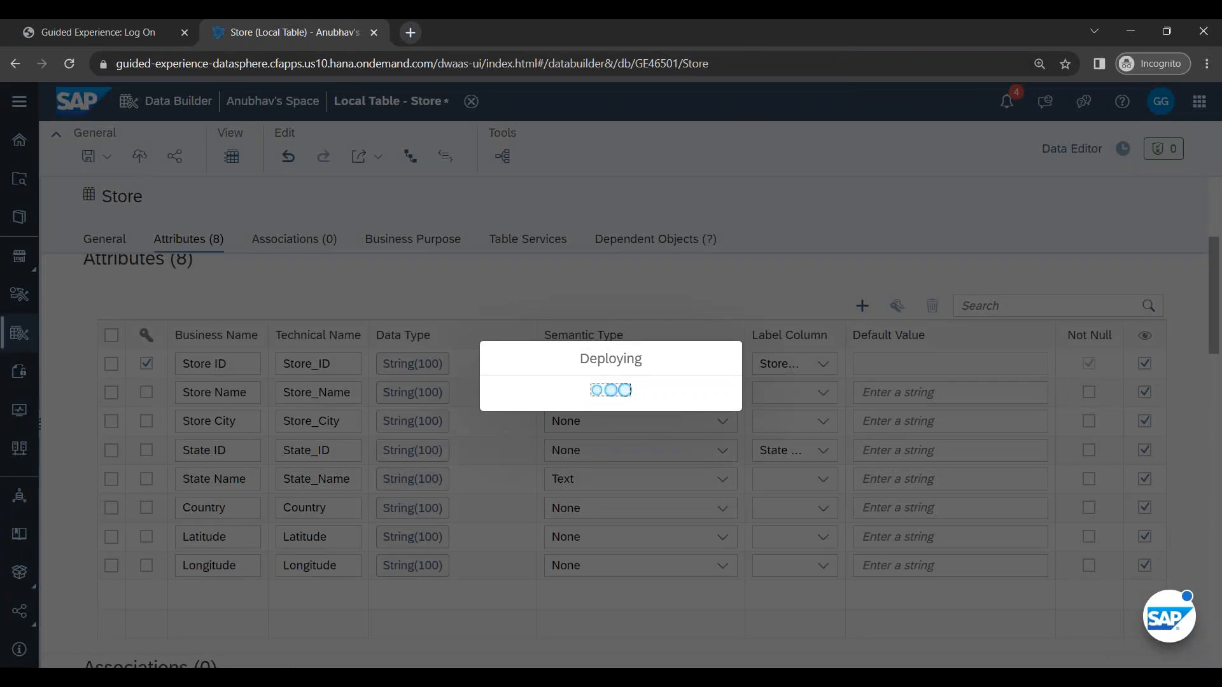
Step: Switch to the PowerPoint training deck and bring up the Product dimension table definition on slide 40
{"action": "left_click", "coordinate": [271, 677]}
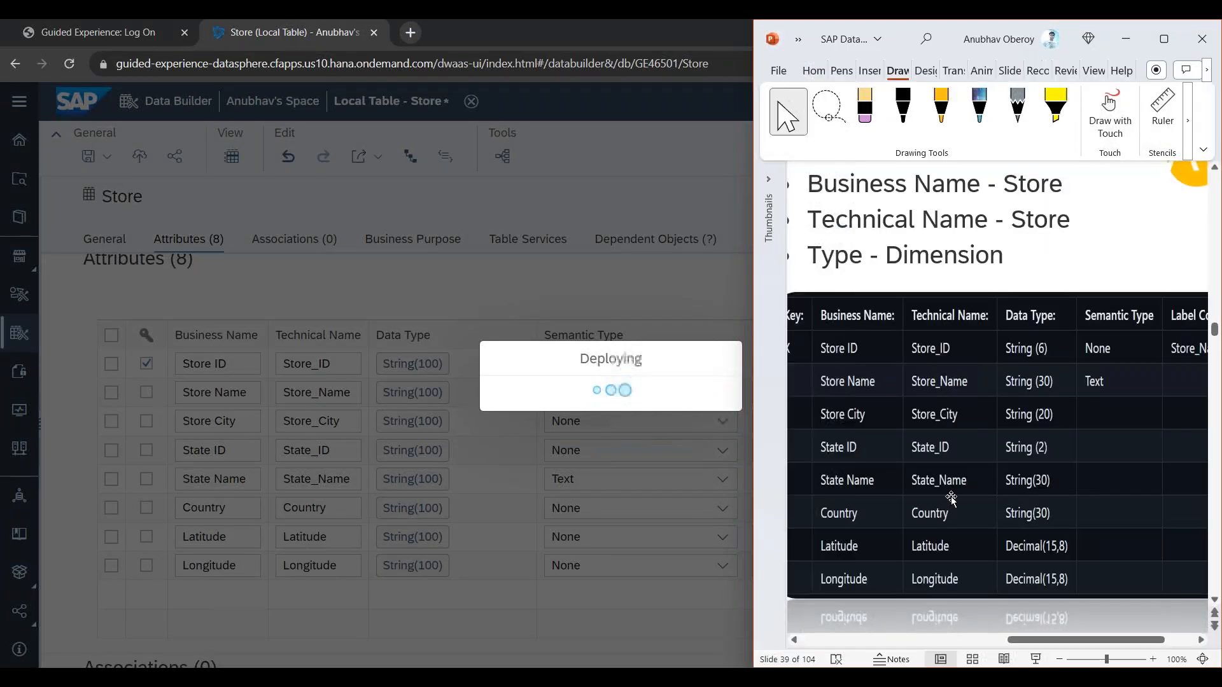
{"action": "scroll", "coordinate": [967, 473], "scroll_direction": "down", "scroll_amount": 1}
{"action": "scroll", "coordinate": [967, 472], "scroll_direction": "down", "scroll_amount": 2}
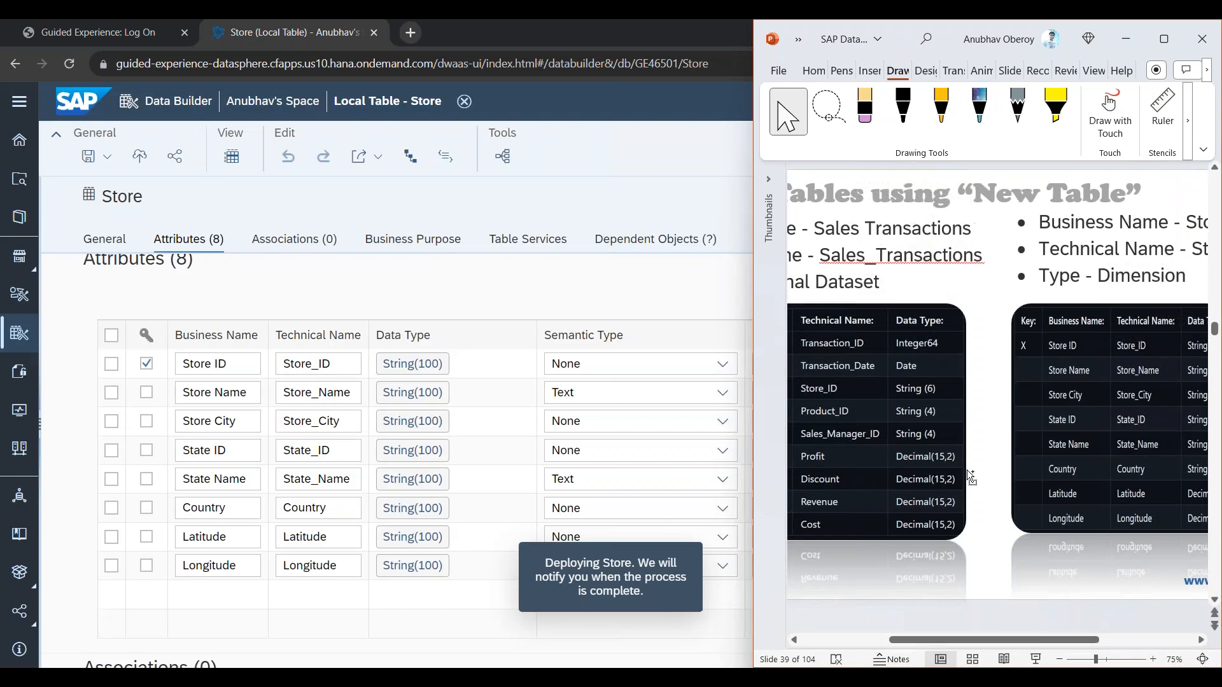
{"action": "scroll", "coordinate": [968, 472], "scroll_direction": "down", "scroll_amount": 4}
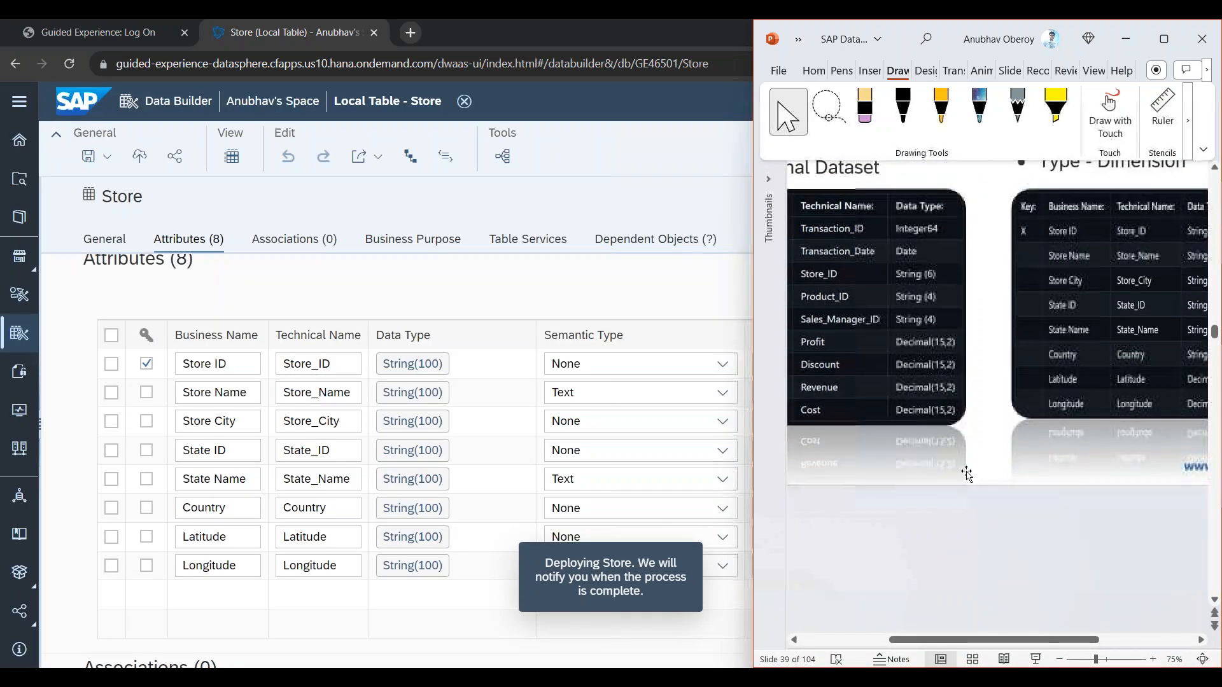
{"action": "scroll", "coordinate": [967, 472], "scroll_direction": "up", "scroll_amount": 5}
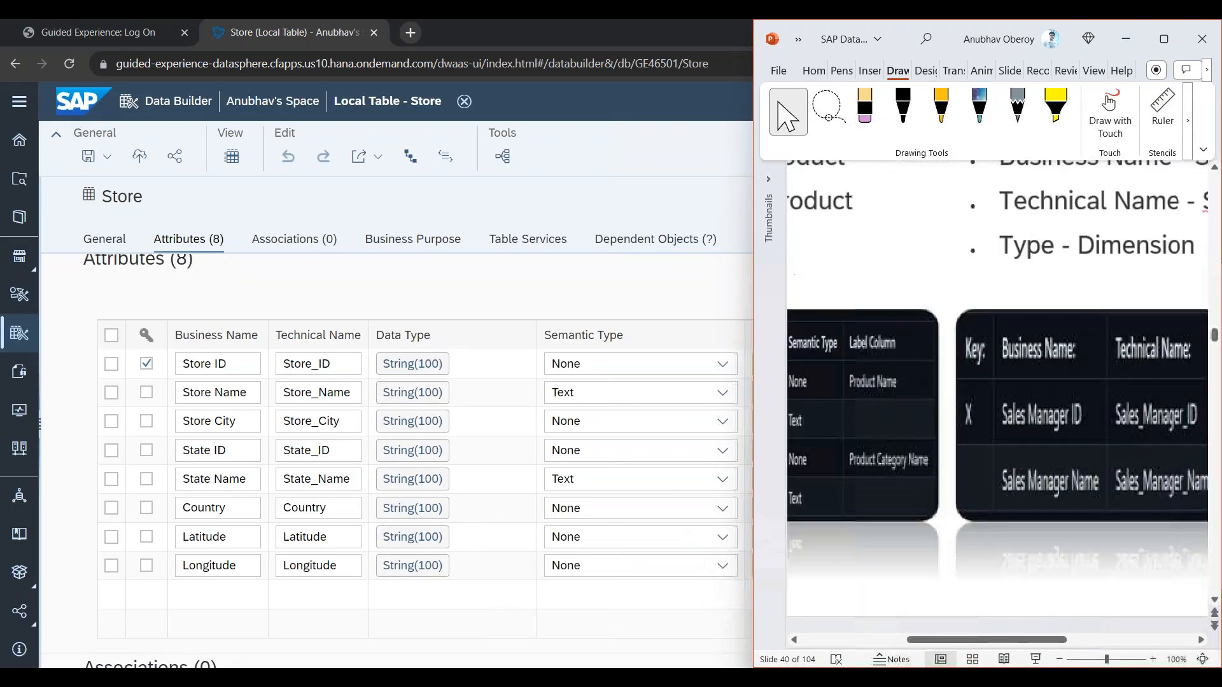
{"action": "left_click_drag", "start_coordinate": [982, 640], "coordinate": [877, 632]}
{"action": "scroll", "coordinate": [923, 586], "scroll_direction": "down", "scroll_amount": 3}
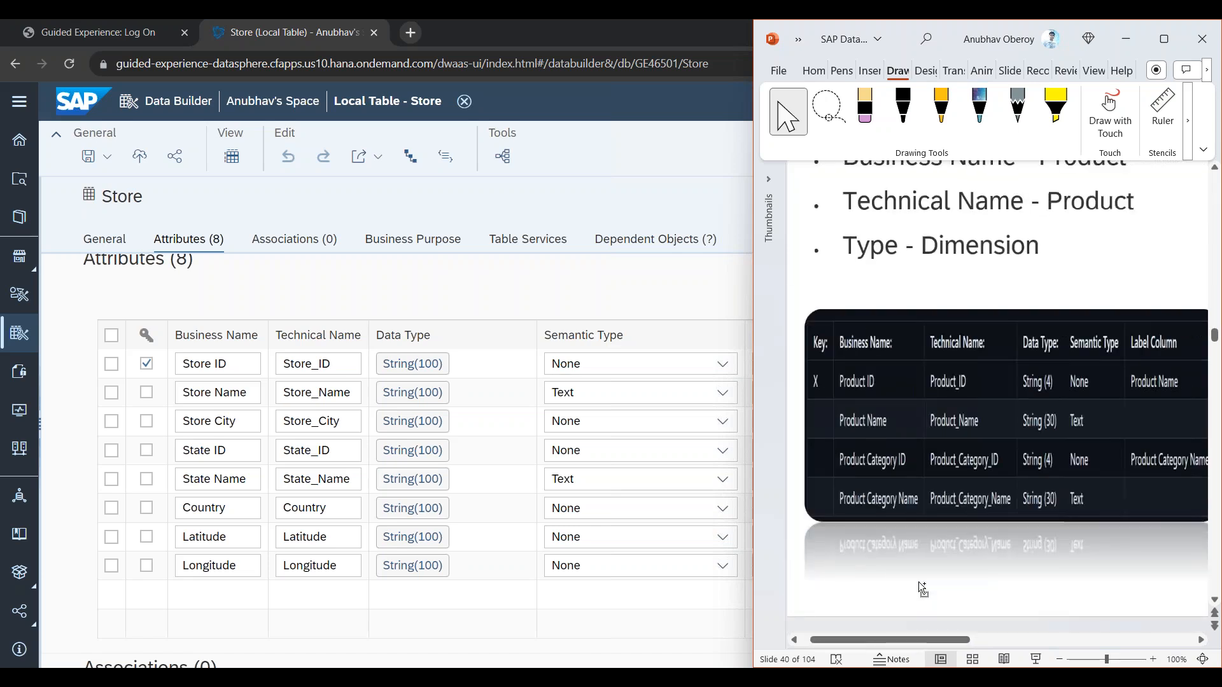
Step: Return to the Data Builder overview of the space and create a new table
{"action": "scroll", "coordinate": [936, 464], "scroll_direction": "up", "scroll_amount": 2}
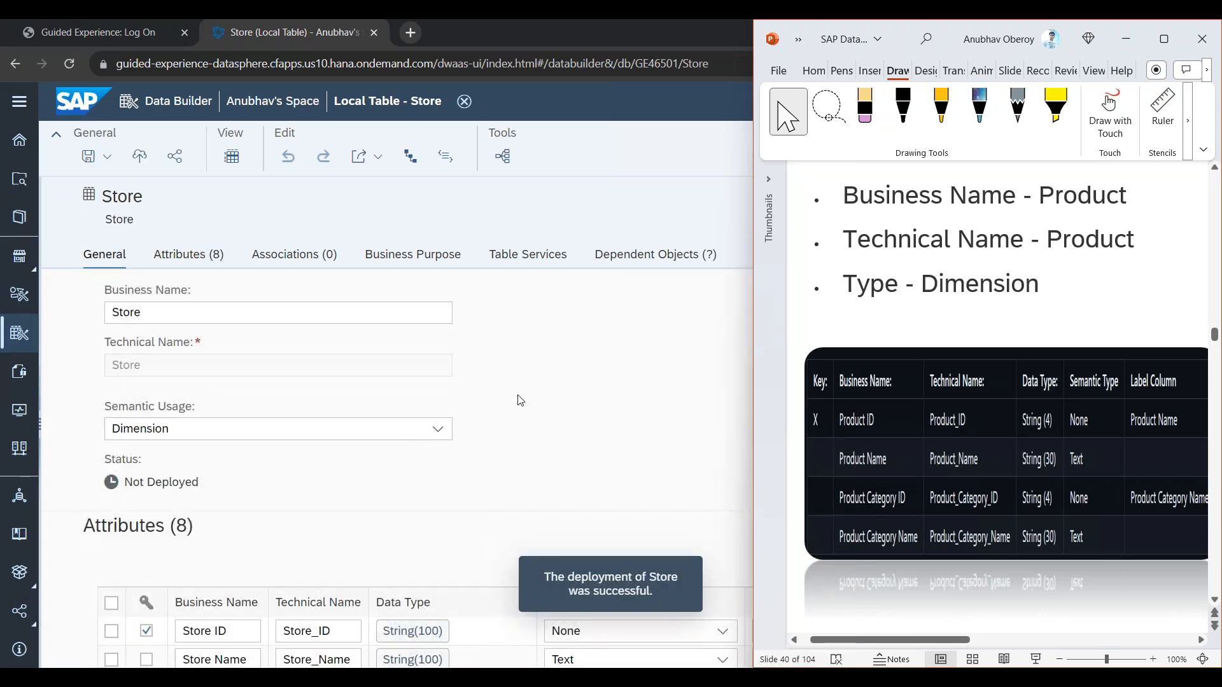
{"action": "left_click", "coordinate": [22, 336]}
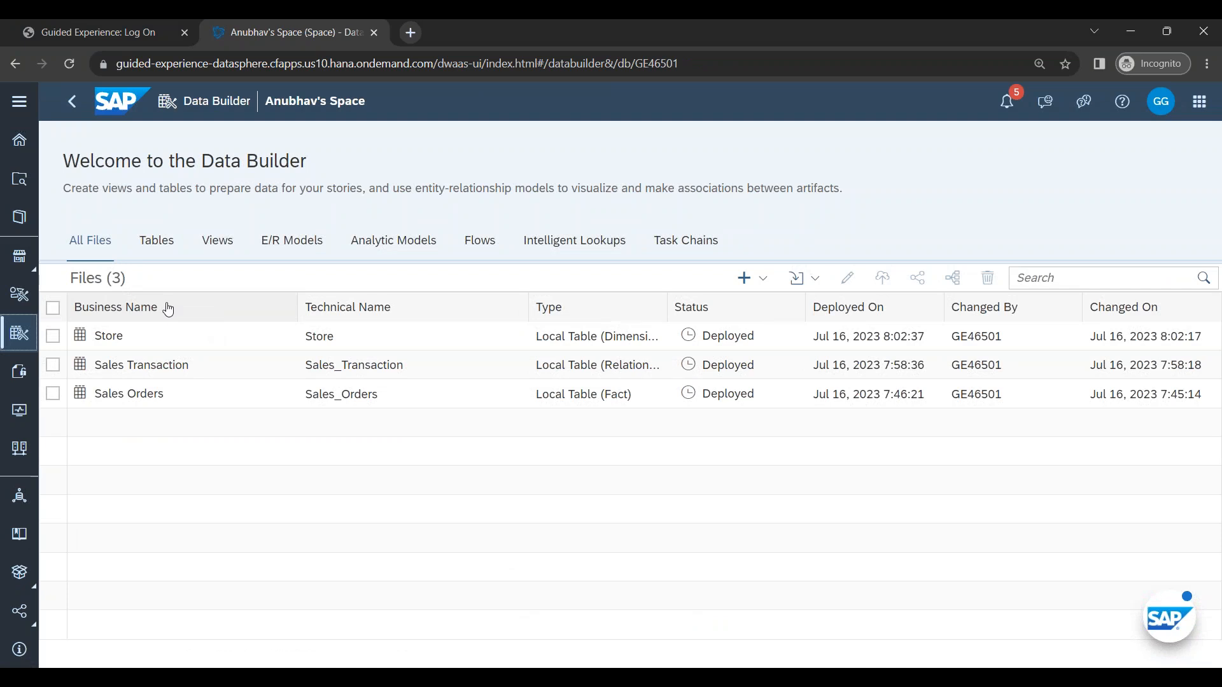
{"action": "left_click", "coordinate": [153, 243]}
{"action": "left_click", "coordinate": [133, 366]}
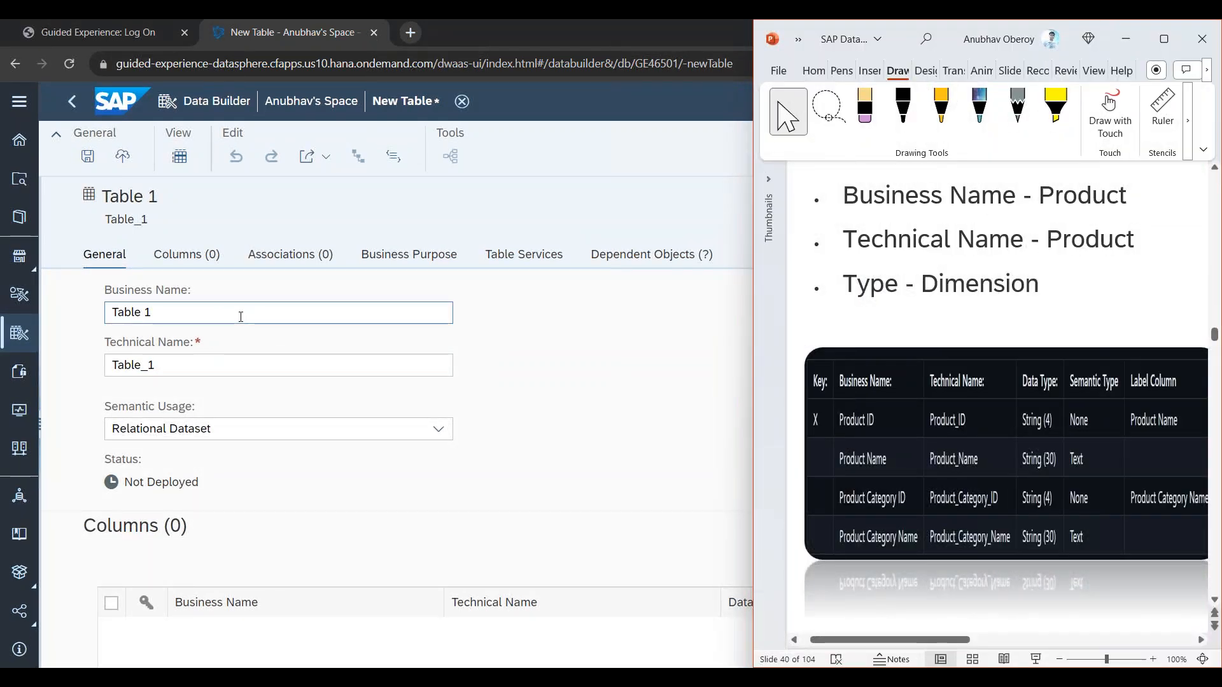
Step: Name the new table Product and set its semantic usage to Dimension
{"action": "double_click", "coordinate": [239, 316]}
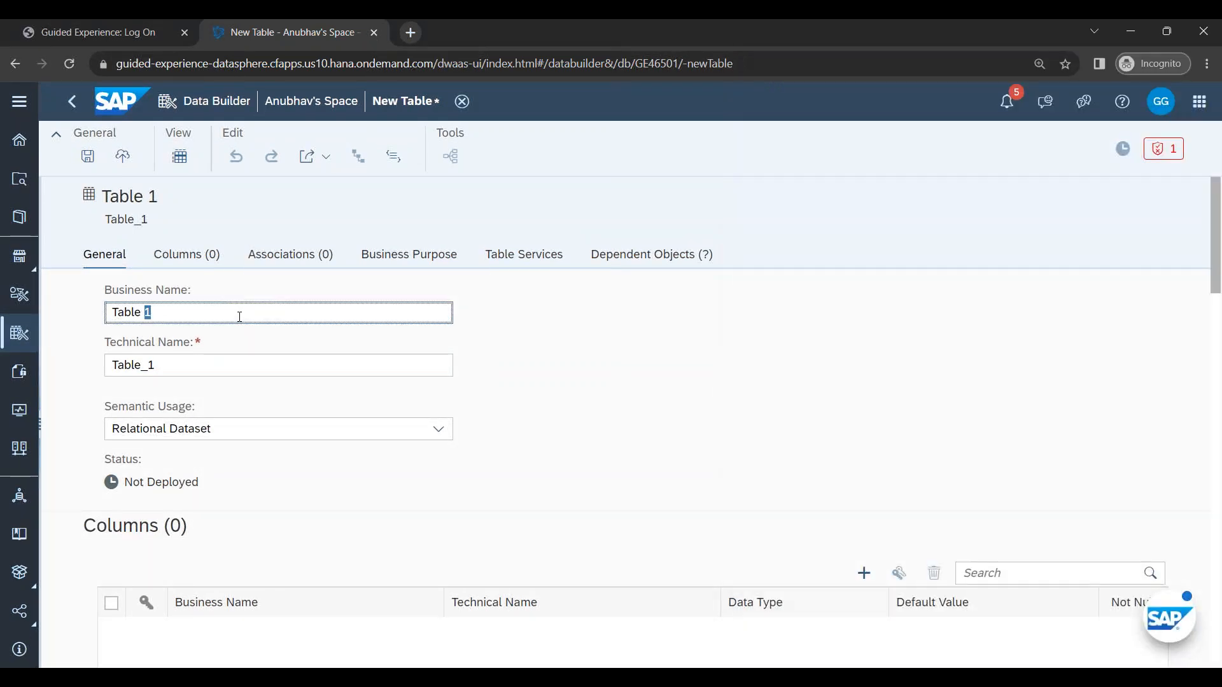
{"action": "key", "text": "super+Left"}
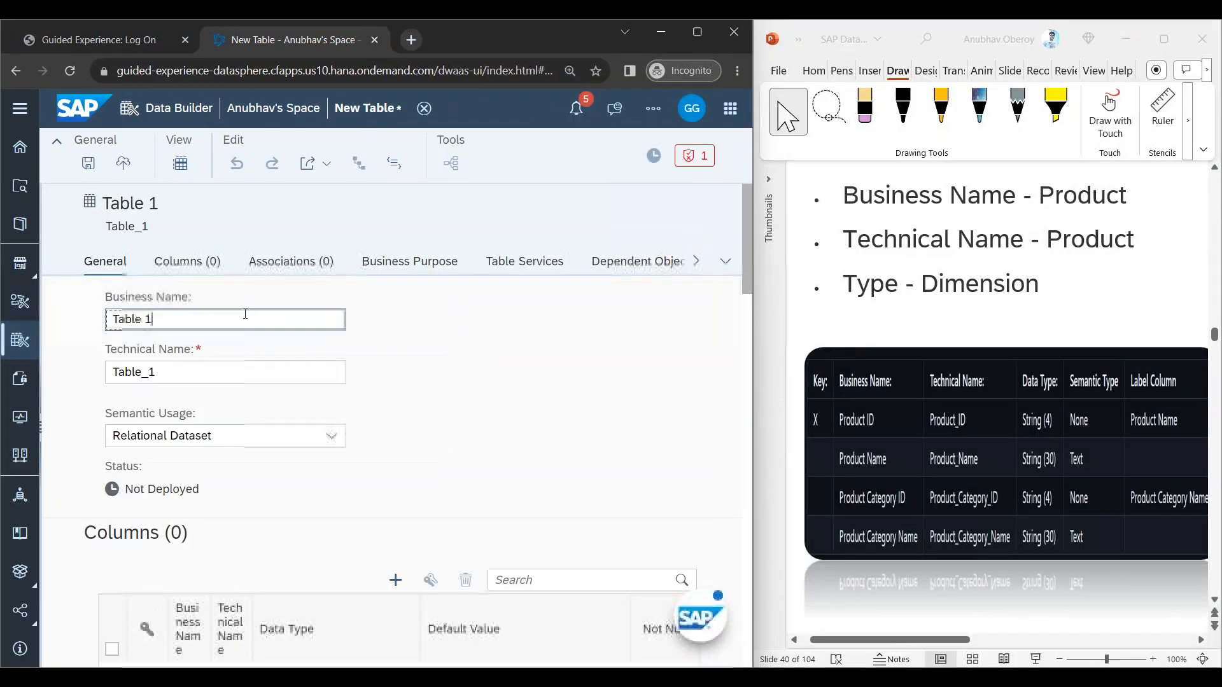
{"action": "triple_click", "coordinate": [180, 328]}
{"action": "type", "text": "Product"}
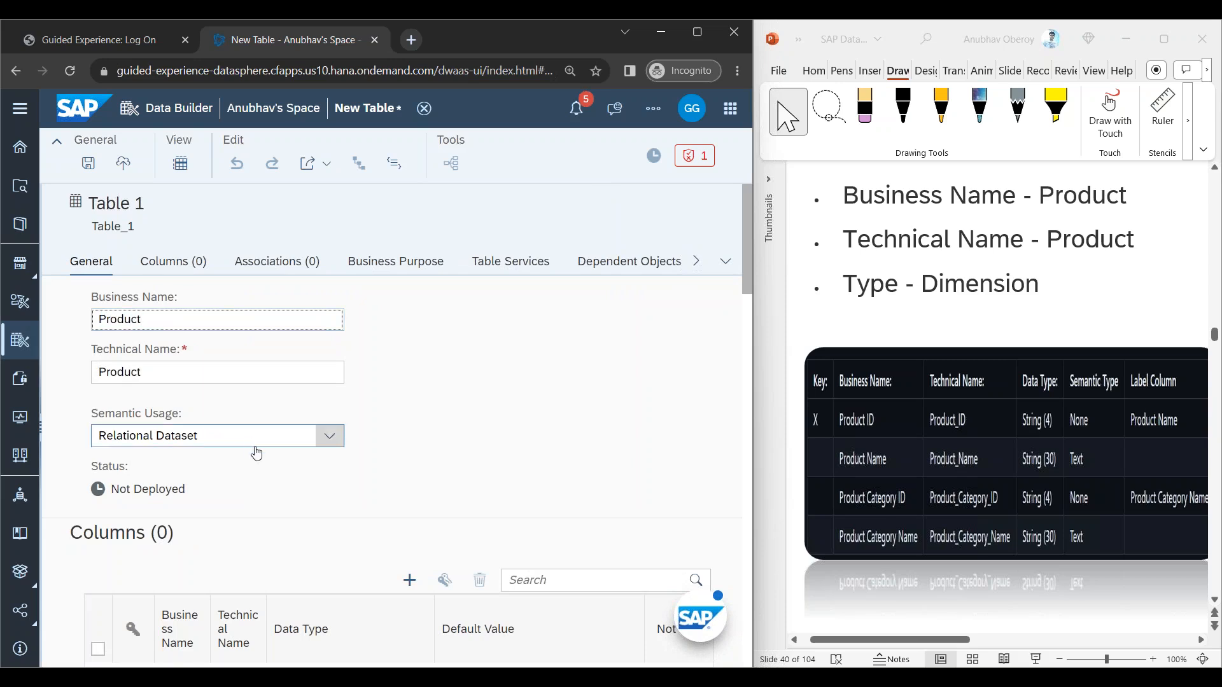
{"action": "left_click", "coordinate": [330, 436]}
{"action": "left_click", "coordinate": [286, 489]}
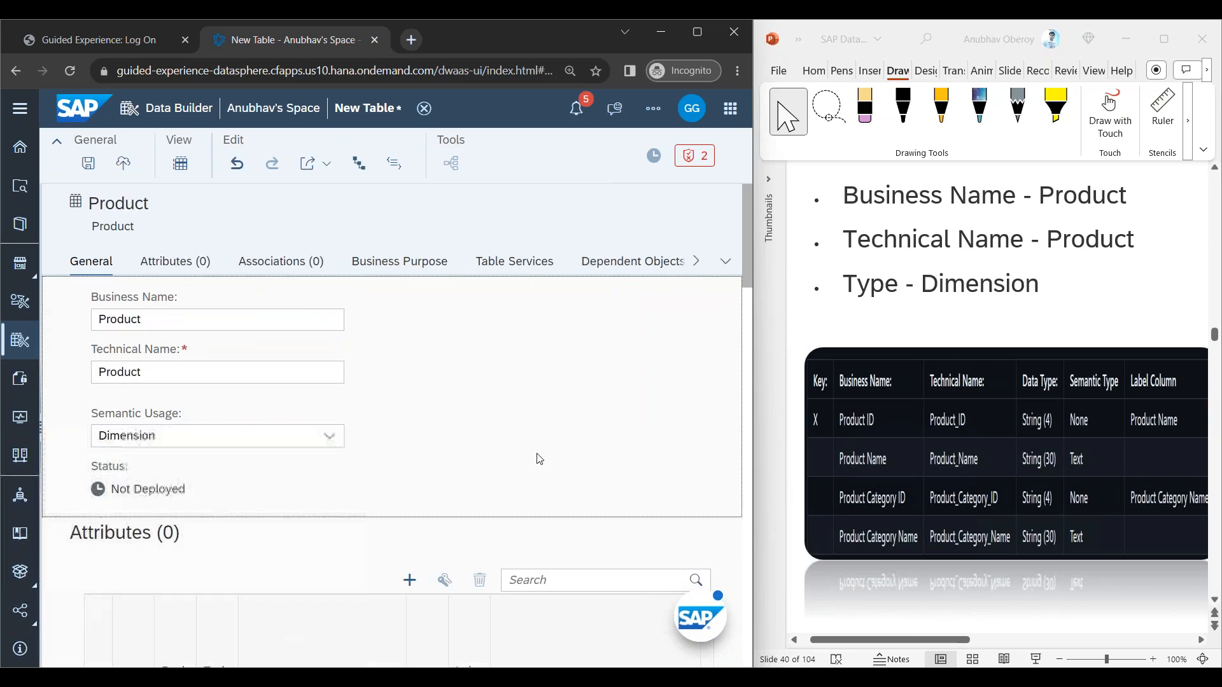
Step: Add four attributes to the Product table and widen the Business Name column of the attribute list
{"action": "scroll", "coordinate": [382, 484], "scroll_direction": "down", "scroll_amount": 4}
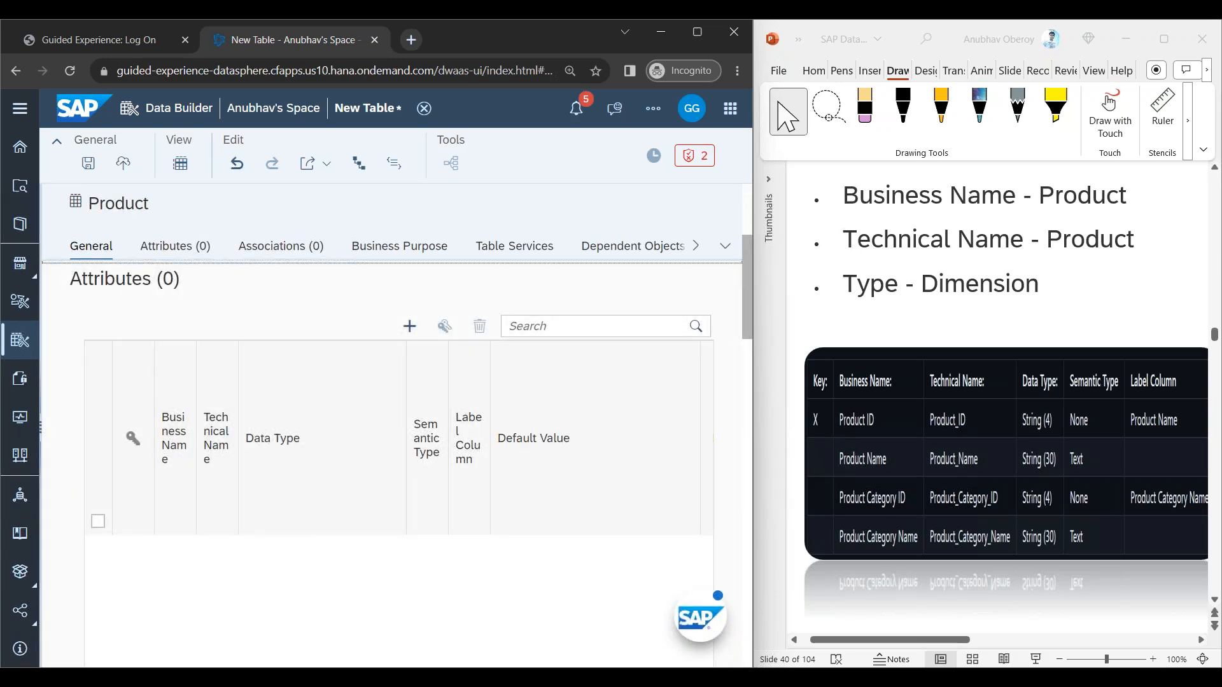
{"action": "left_click", "coordinate": [410, 327]}
{"action": "left_click", "coordinate": [410, 327]}
{"action": "left_click", "coordinate": [411, 327]}
{"action": "left_click", "coordinate": [411, 328]}
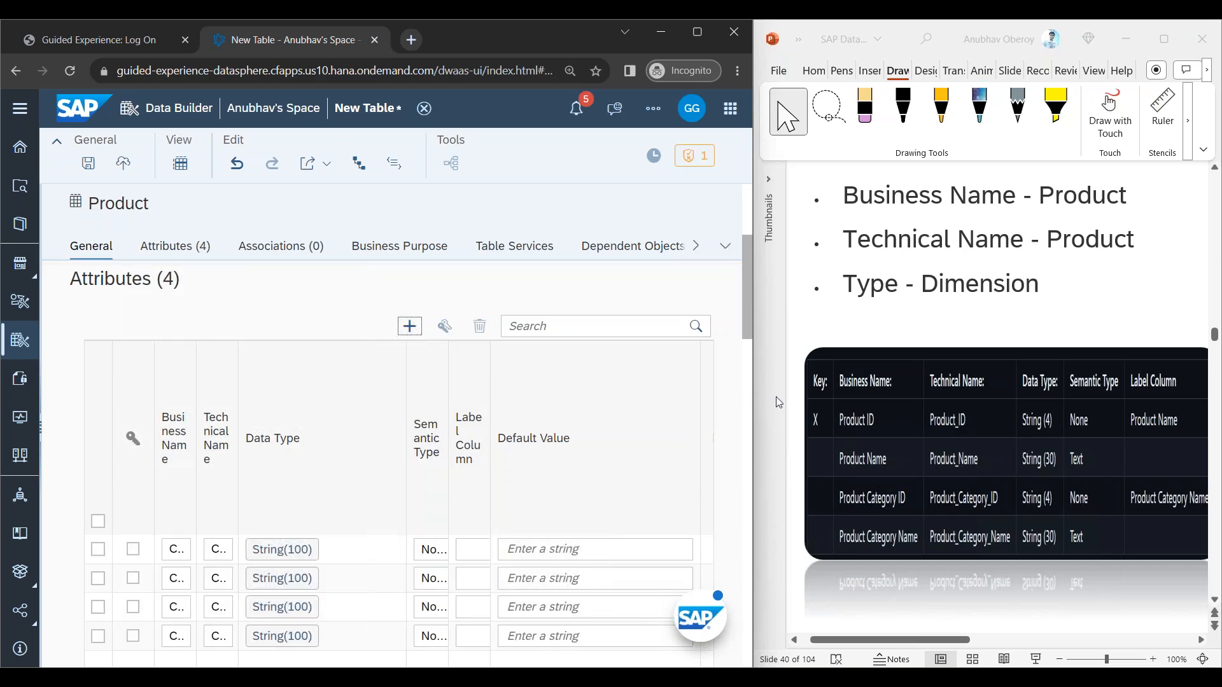
{"action": "left_click_drag", "start_coordinate": [754, 396], "coordinate": [838, 396]}
{"action": "left_click", "coordinate": [176, 422]}
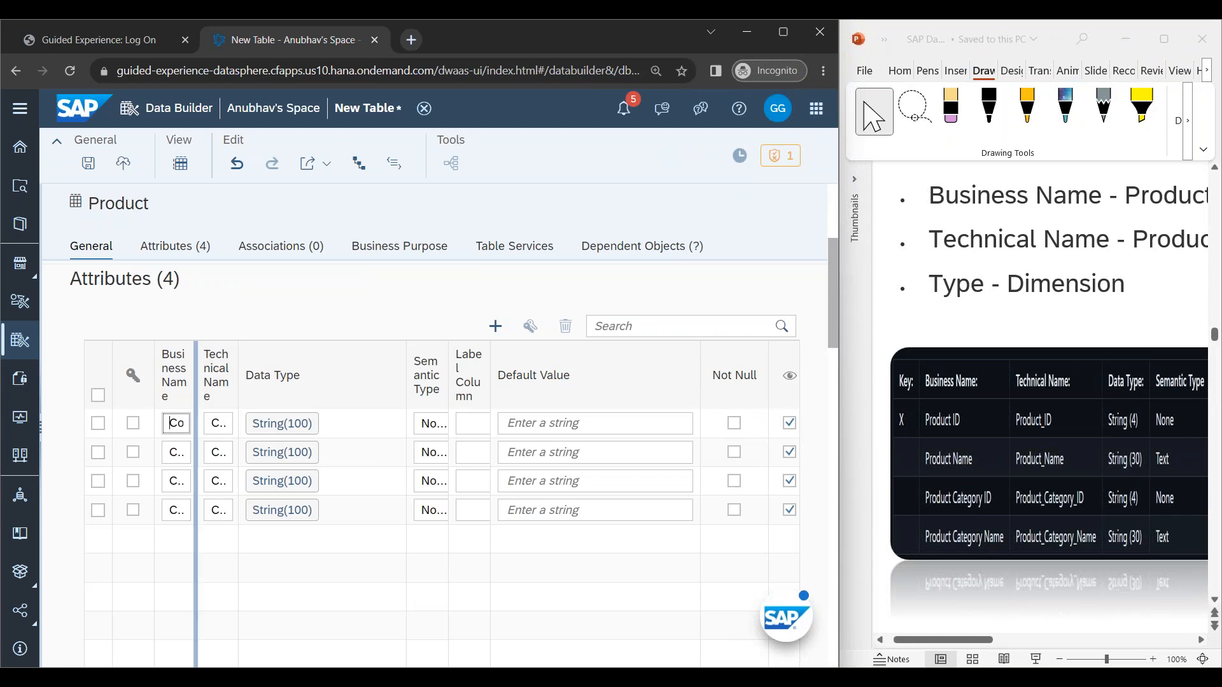
{"action": "left_click_drag", "start_coordinate": [195, 395], "coordinate": [339, 396]}
{"action": "left_click", "coordinate": [170, 522]}
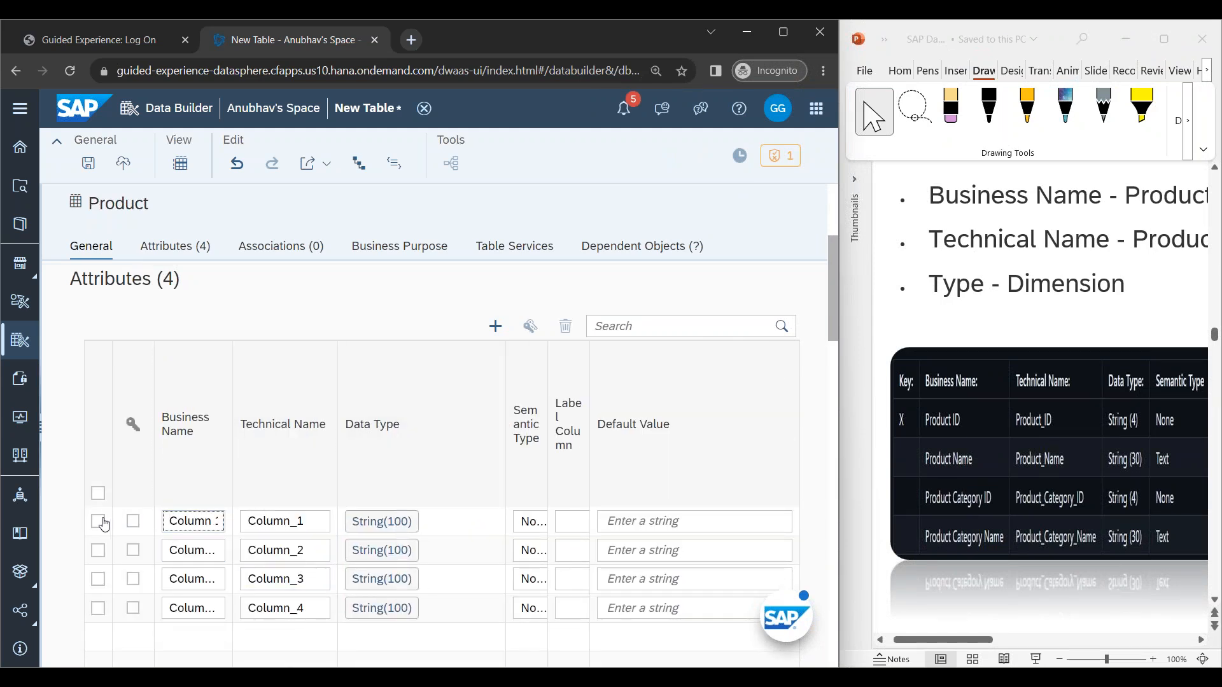
Step: Mark the first attribute as the key and give it the business name Product ID
{"action": "left_click", "coordinate": [132, 521]}
{"action": "triple_click", "coordinate": [208, 522]}
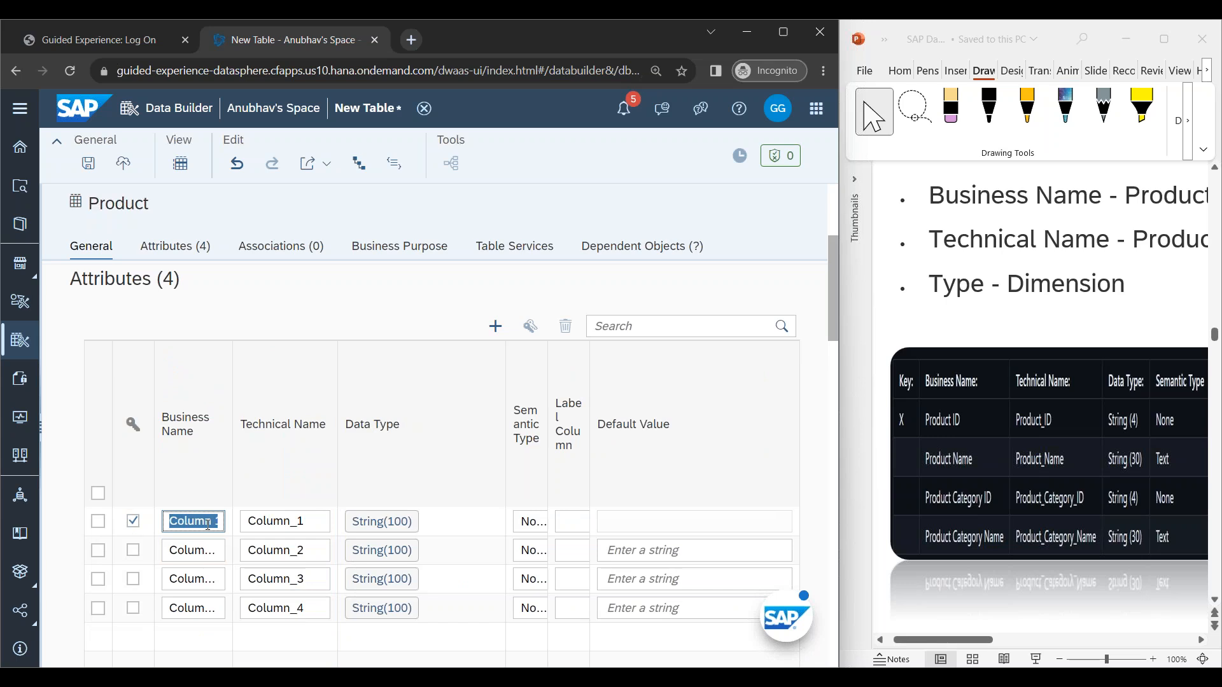
{"action": "type", "text": "Product_U"}
{"action": "key", "text": "BackSpace"}
{"action": "key", "text": "BackSpace"}
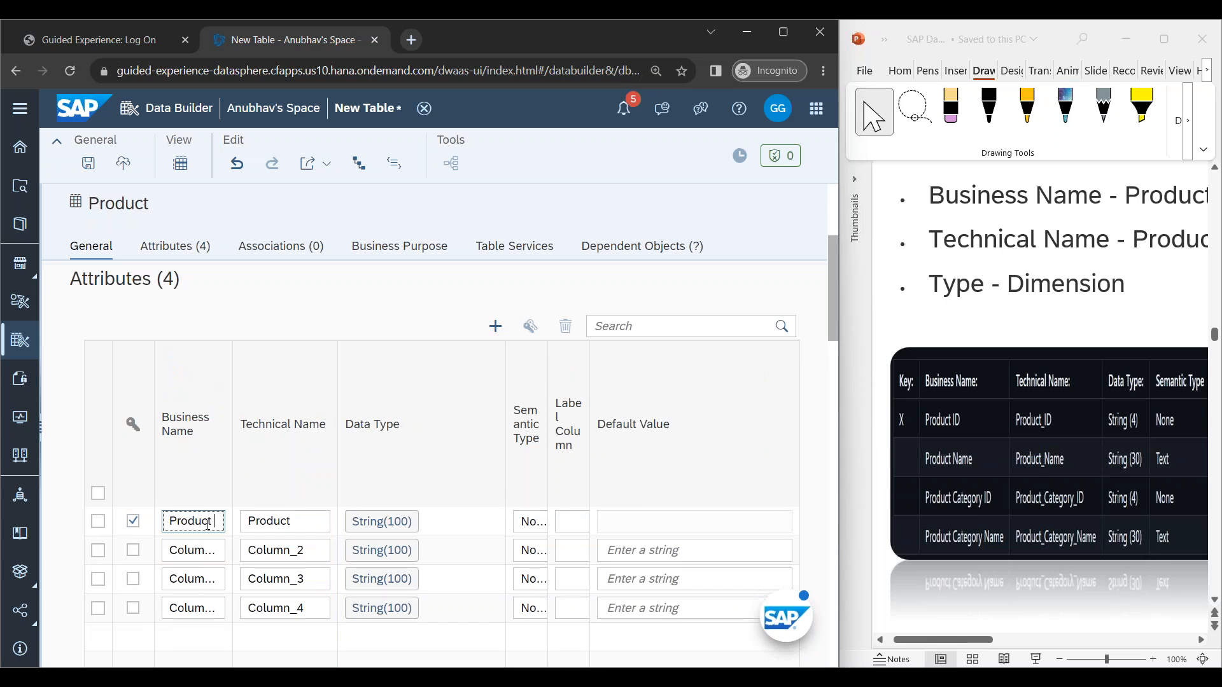
{"action": "type", "text": "ID"}
Step: Widen the Business Name, Technical Name and Semantic Type columns of the attribute list and narrow the Data Type column
{"action": "left_click_drag", "start_coordinate": [232, 531], "coordinate": [256, 532]}
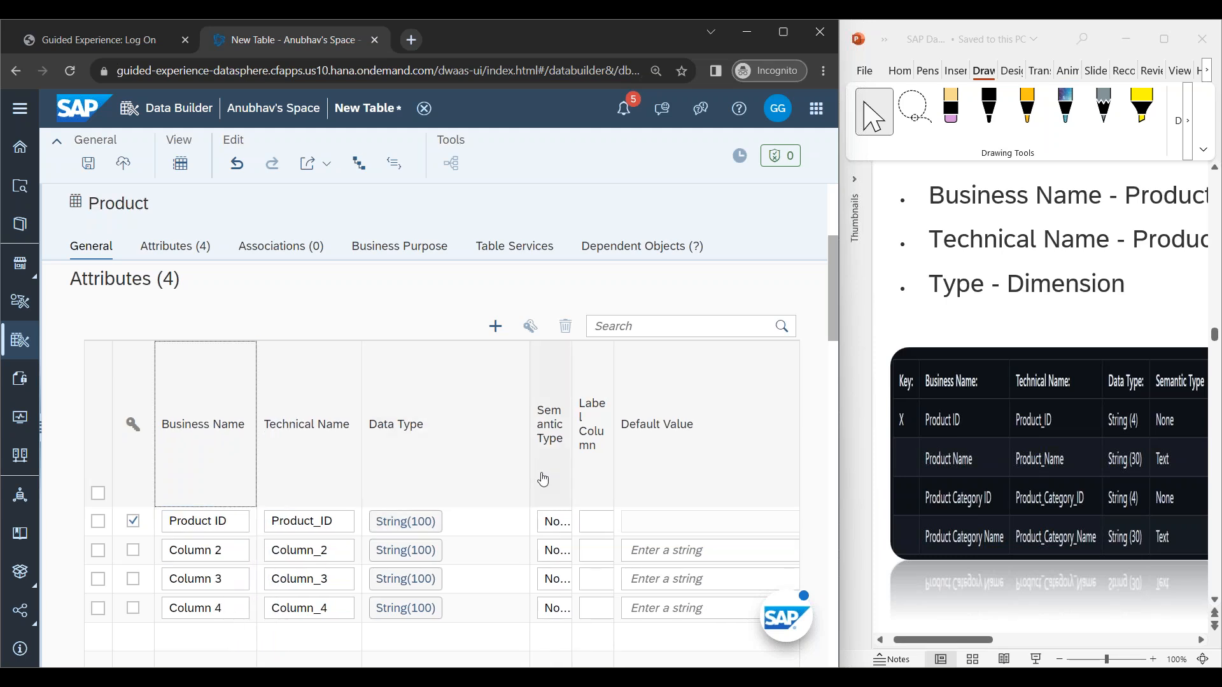
{"action": "left_click", "coordinate": [527, 476]}
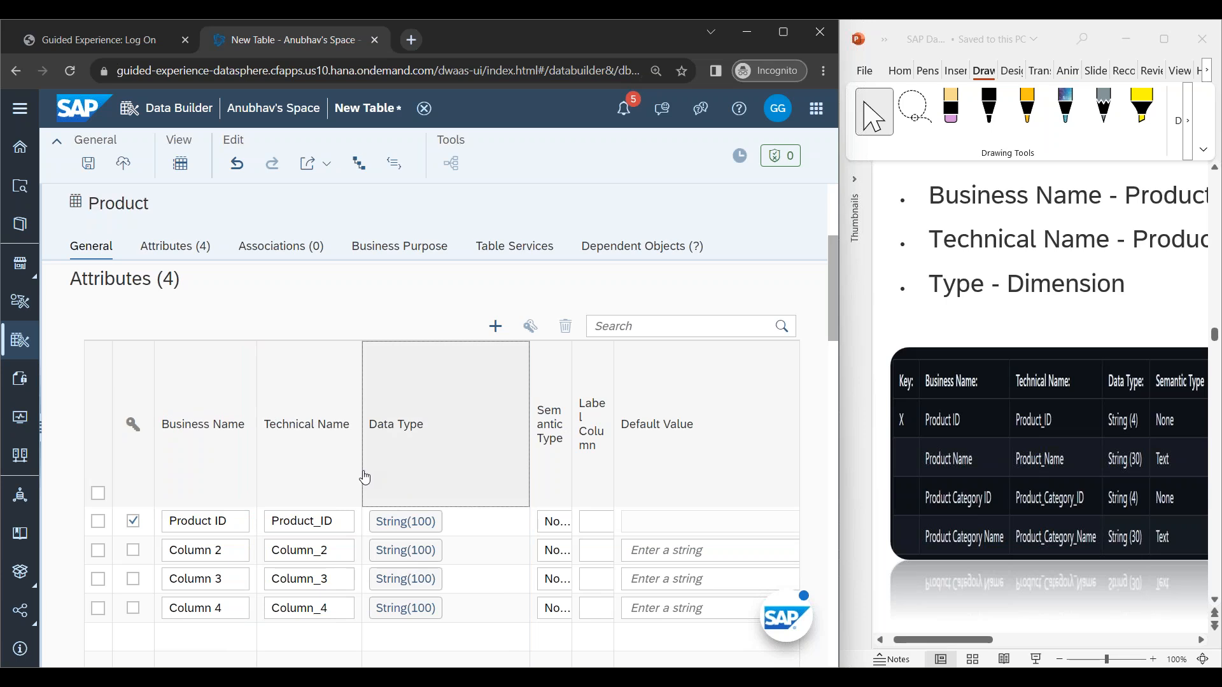
{"action": "left_click_drag", "start_coordinate": [364, 478], "coordinate": [433, 478]}
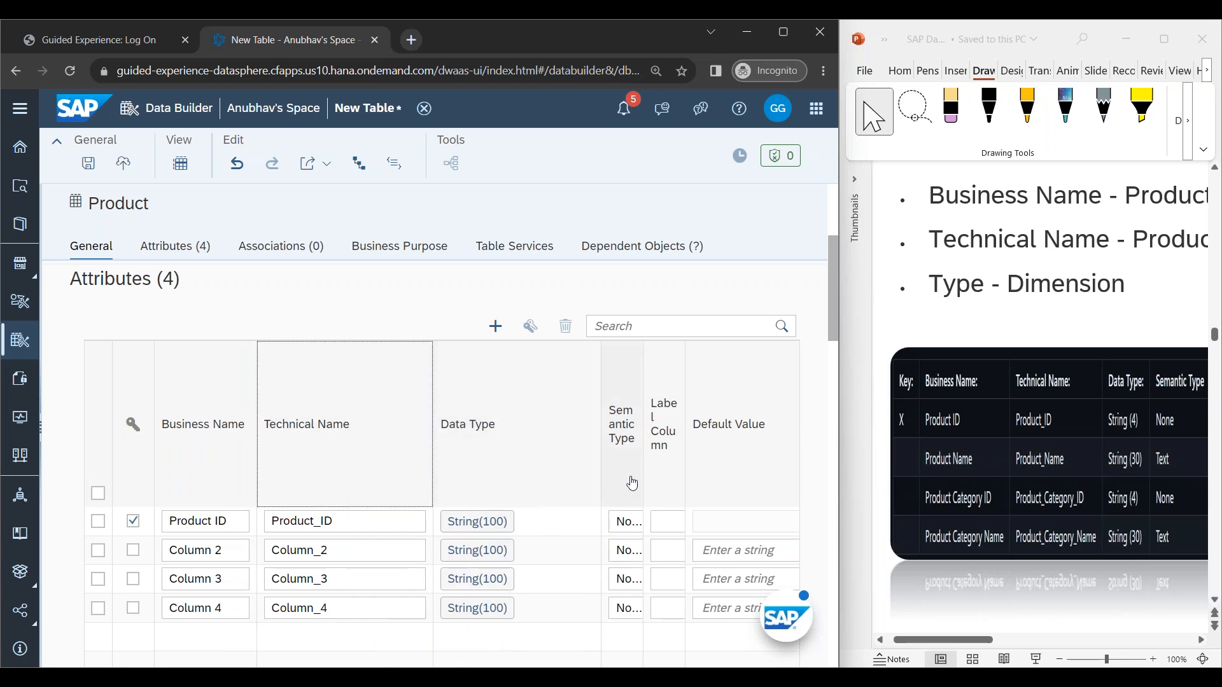
{"action": "mouse_move", "coordinate": [600, 474]}
{"action": "left_mouse_down"}
{"action": "mouse_move", "coordinate": [529, 474]}
{"action": "mouse_move", "coordinate": [598, 481]}
{"action": "left_mouse_up"}
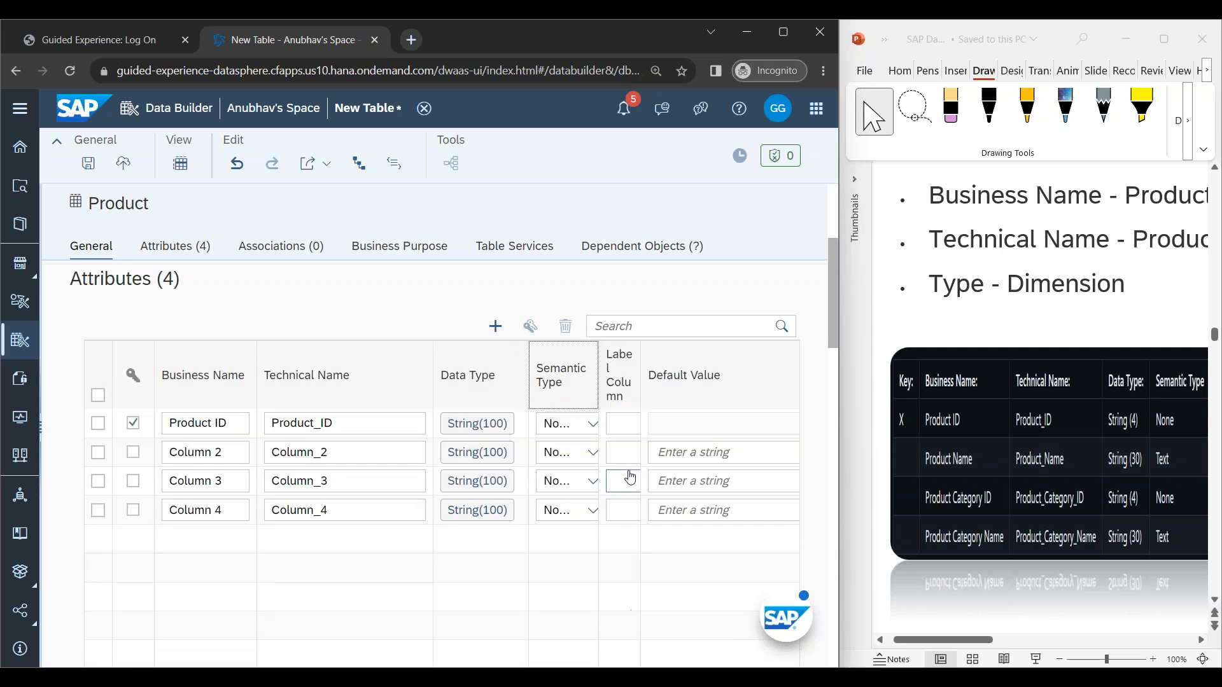
Step: Name the remaining three attributes Product Name, Product Category ID and Product Category Name
{"action": "triple_click", "coordinate": [204, 453]}
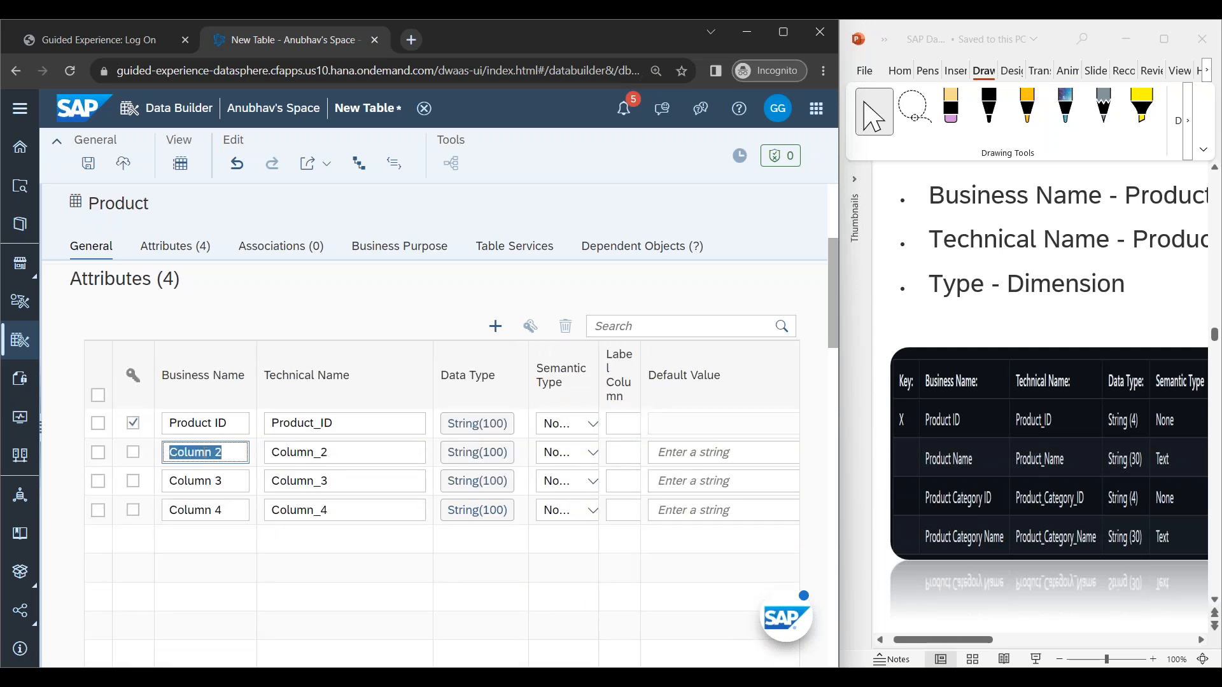
{"action": "type", "text": "Produ"}
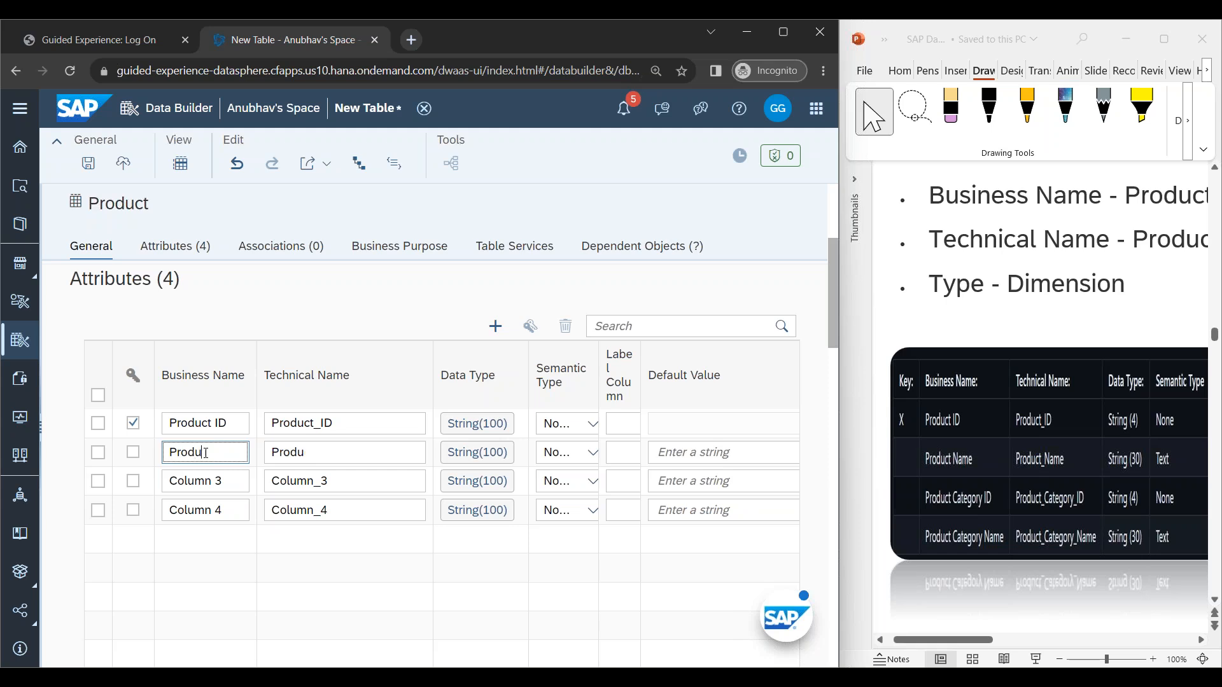
{"action": "type", "text": "ct Name"}
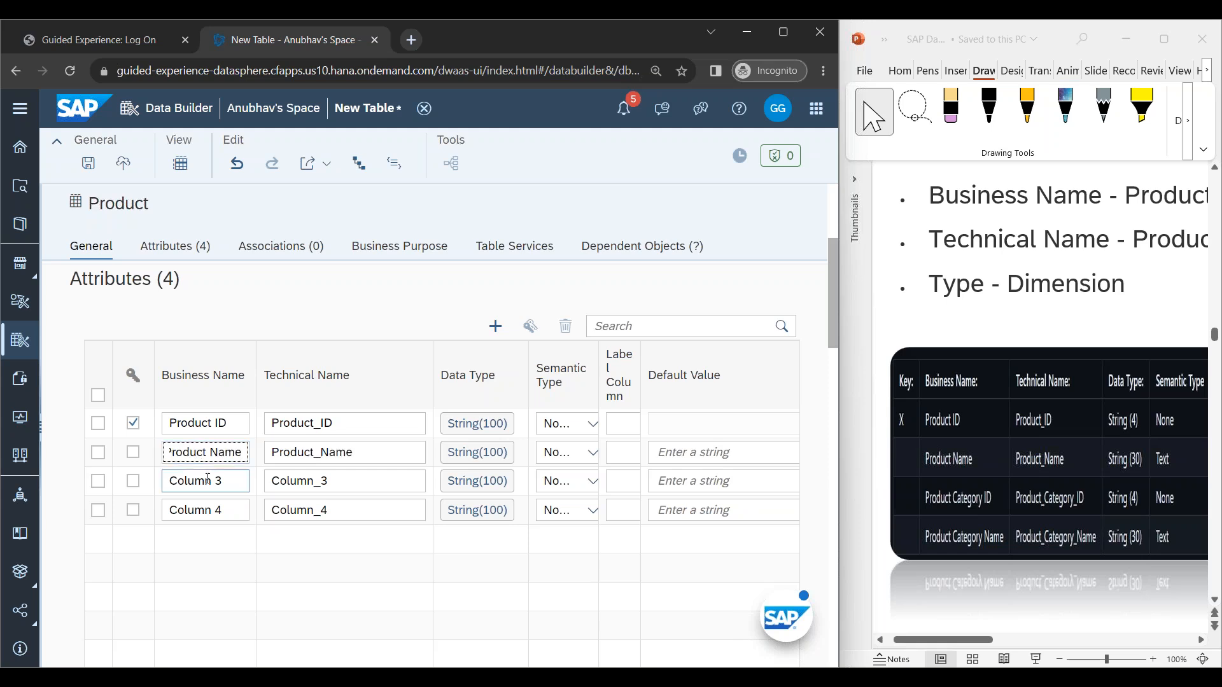
{"action": "triple_click", "coordinate": [208, 482]}
{"action": "type", "text": "Product Category ID"}
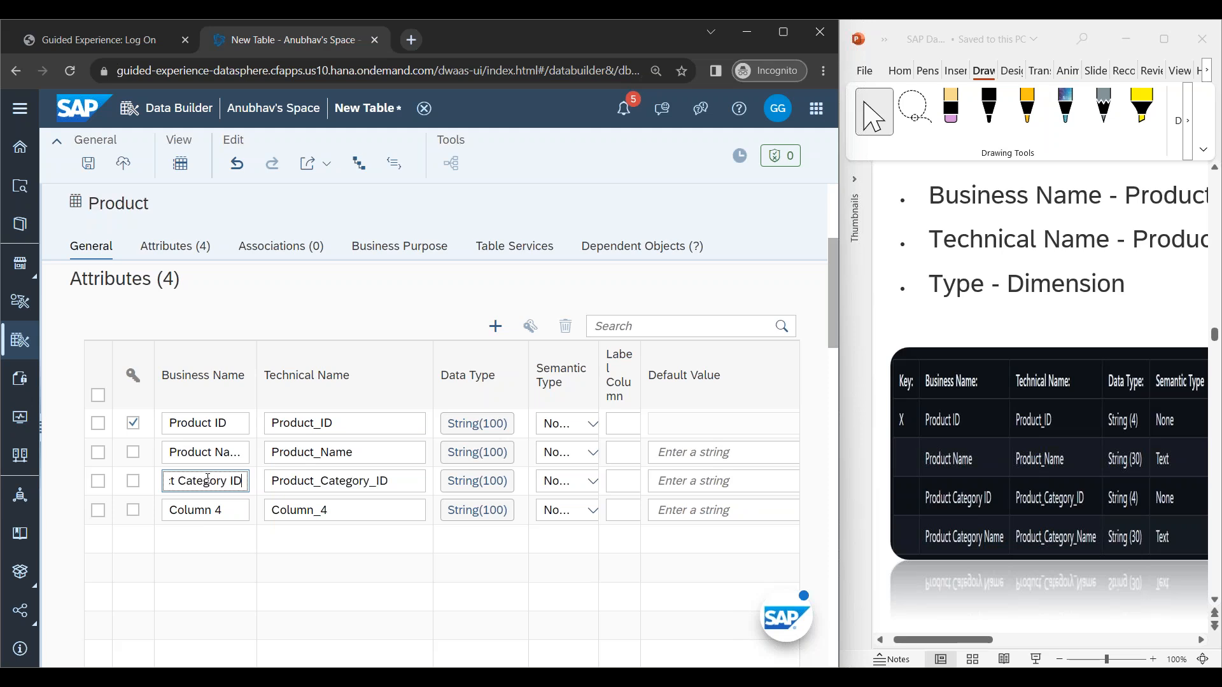
{"action": "triple_click", "coordinate": [219, 511]}
{"action": "type", "text": "Product Category Name"}
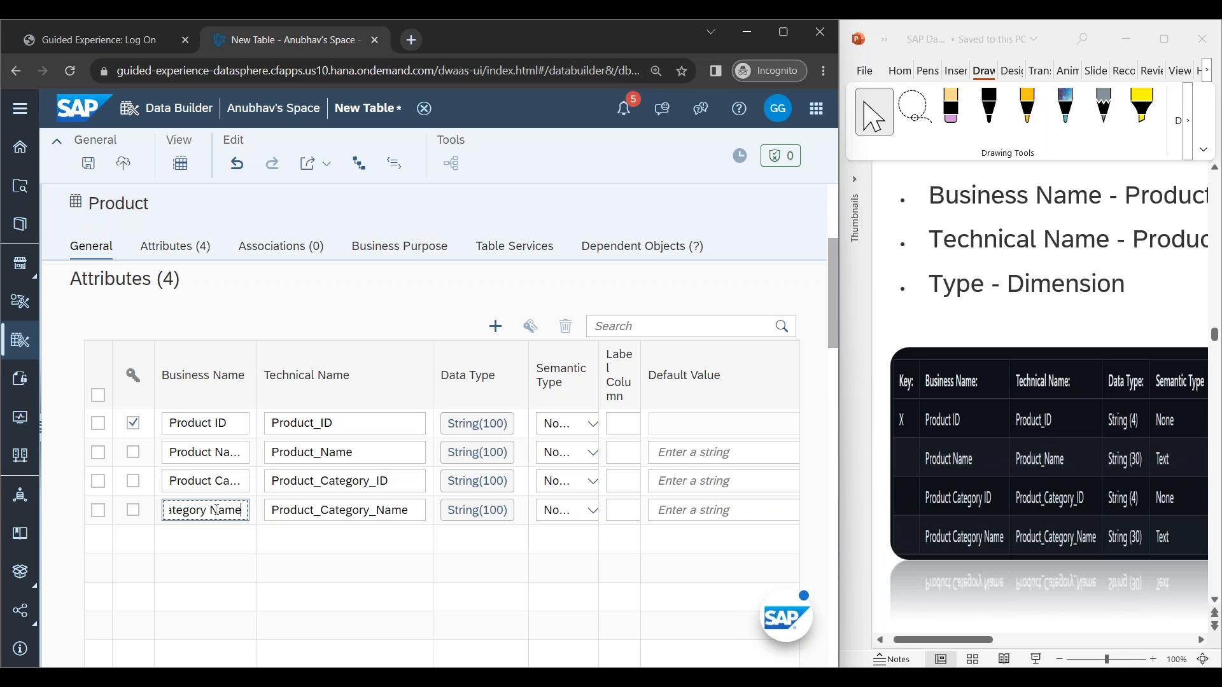
{"action": "left_click", "coordinate": [347, 566]}
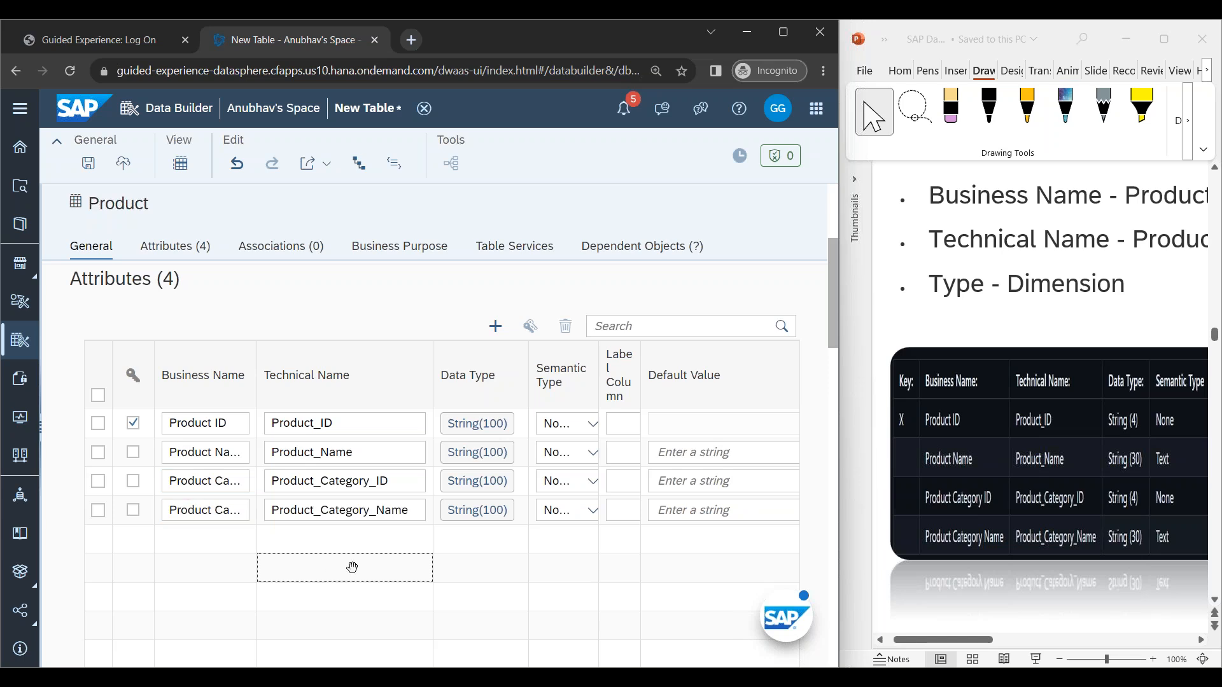
Step: Set the string length to 4 for Product ID and 30 for Product Name
{"action": "left_click", "coordinate": [489, 424]}
{"action": "left_click_drag", "start_coordinate": [410, 535], "coordinate": [362, 536]}
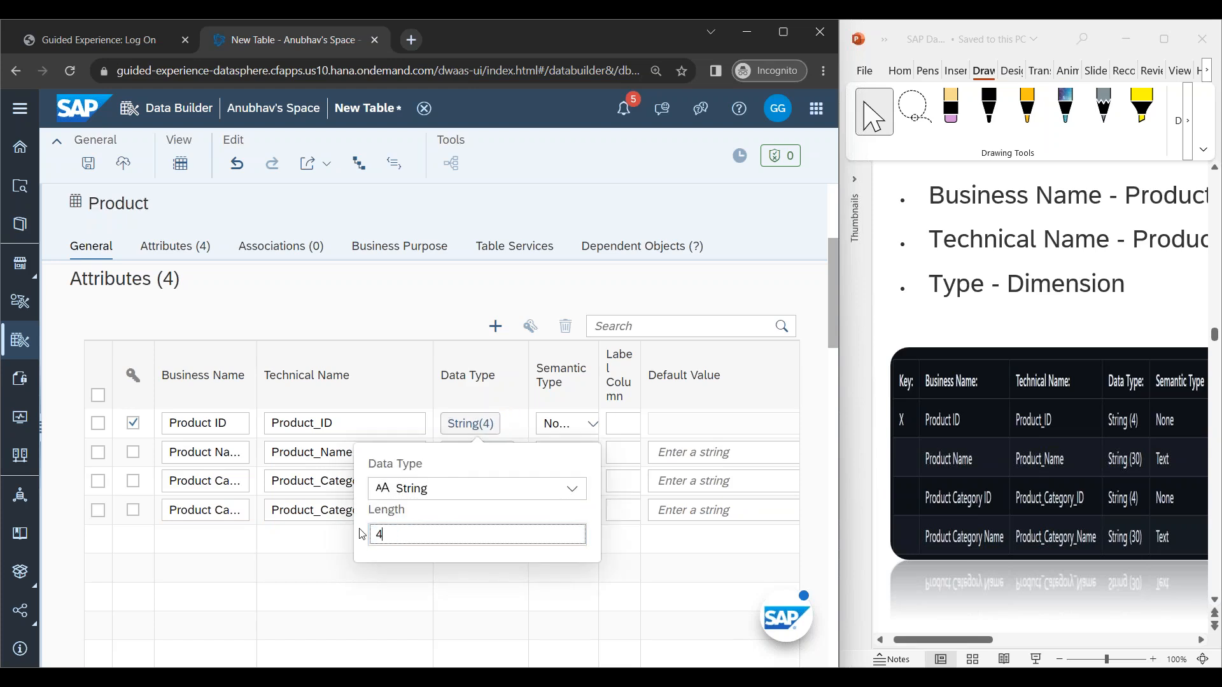
{"action": "left_click", "coordinate": [477, 453]}
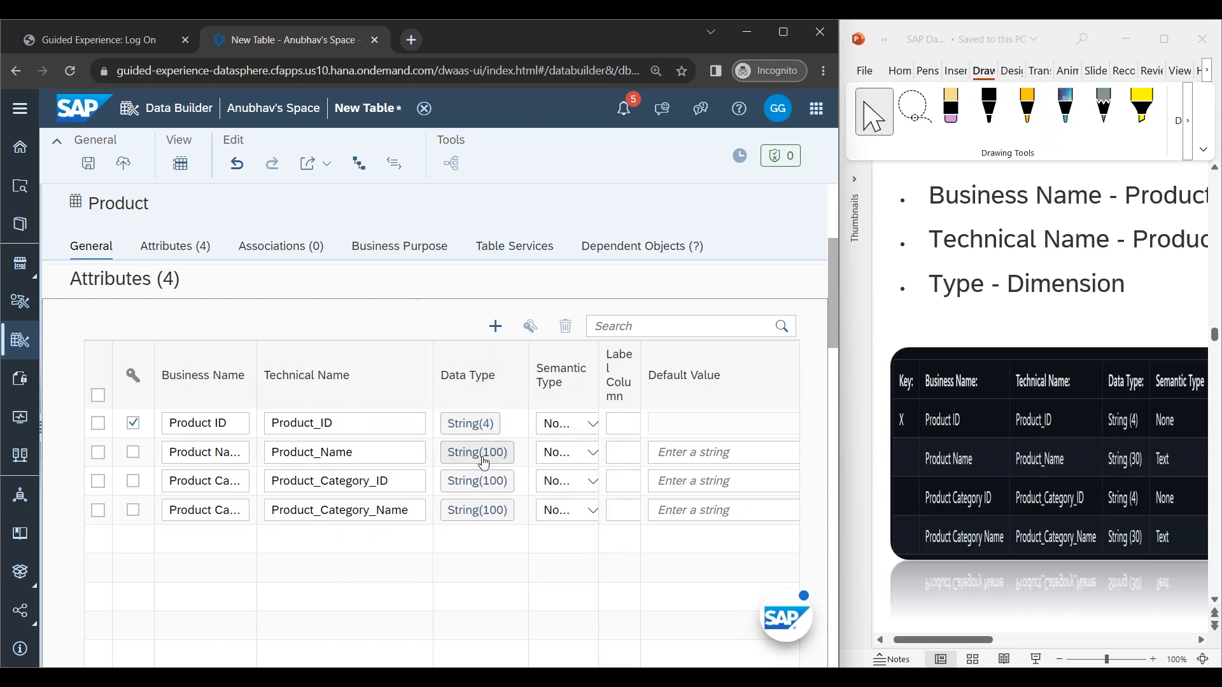
{"action": "double_click", "coordinate": [445, 567]}
{"action": "type", "text": "30"}
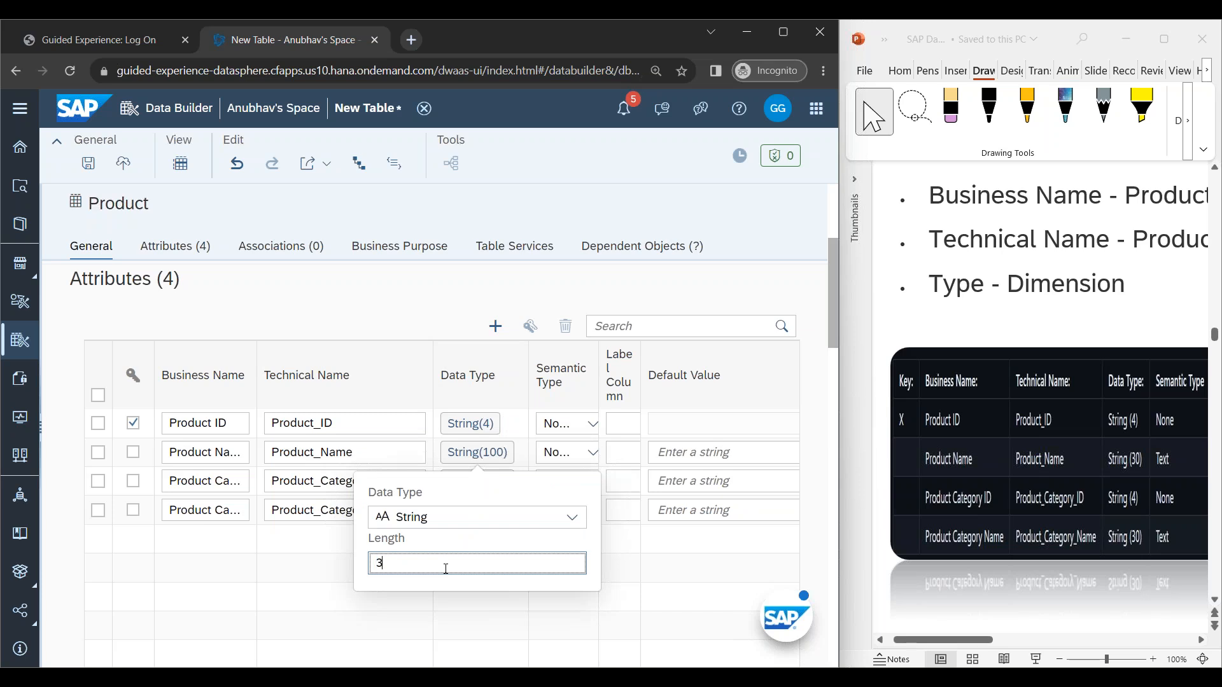
{"action": "left_click", "coordinate": [638, 618]}
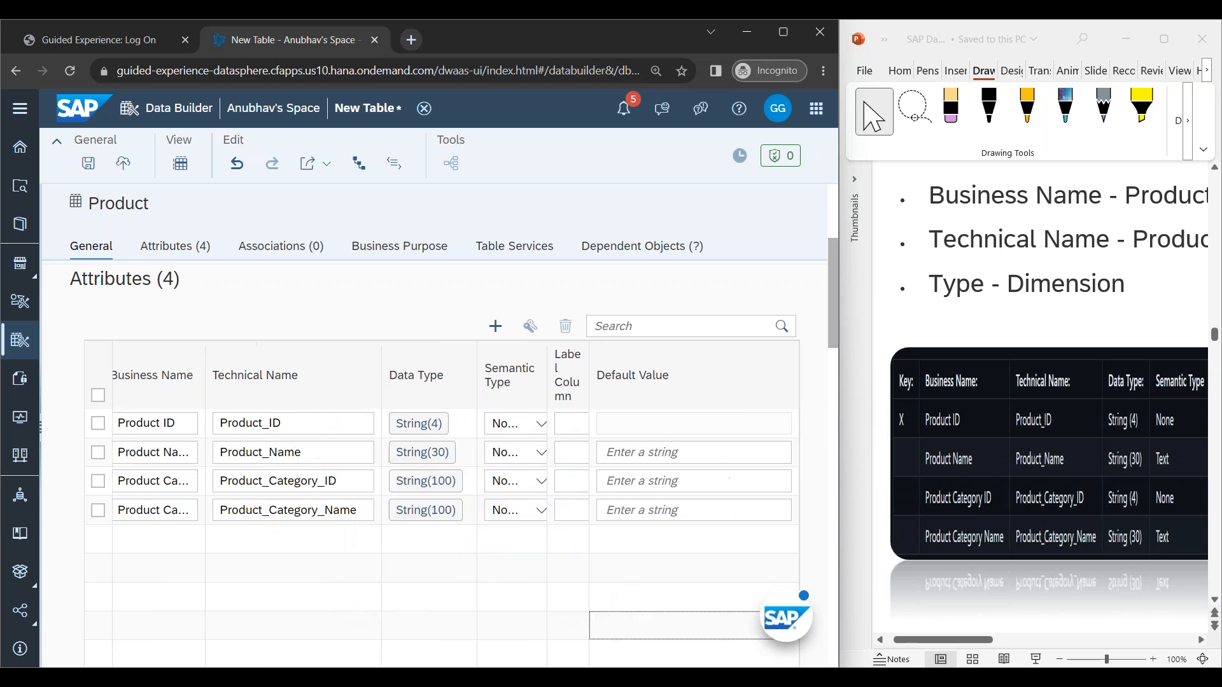
Step: Set the string length to 4 for Product Category ID and 30 for Product Category Name
{"action": "left_click", "coordinate": [426, 482]}
{"action": "left_click", "coordinate": [425, 592]}
{"action": "type", "text": "4"}
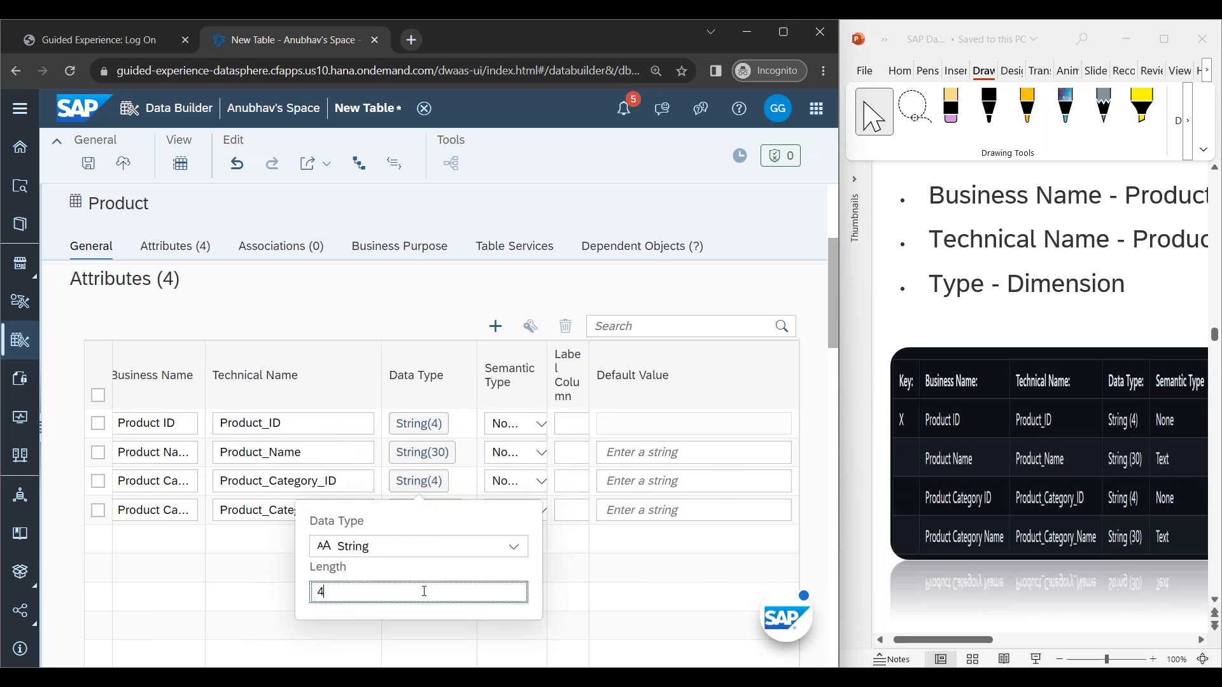
{"action": "left_click", "coordinate": [605, 616]}
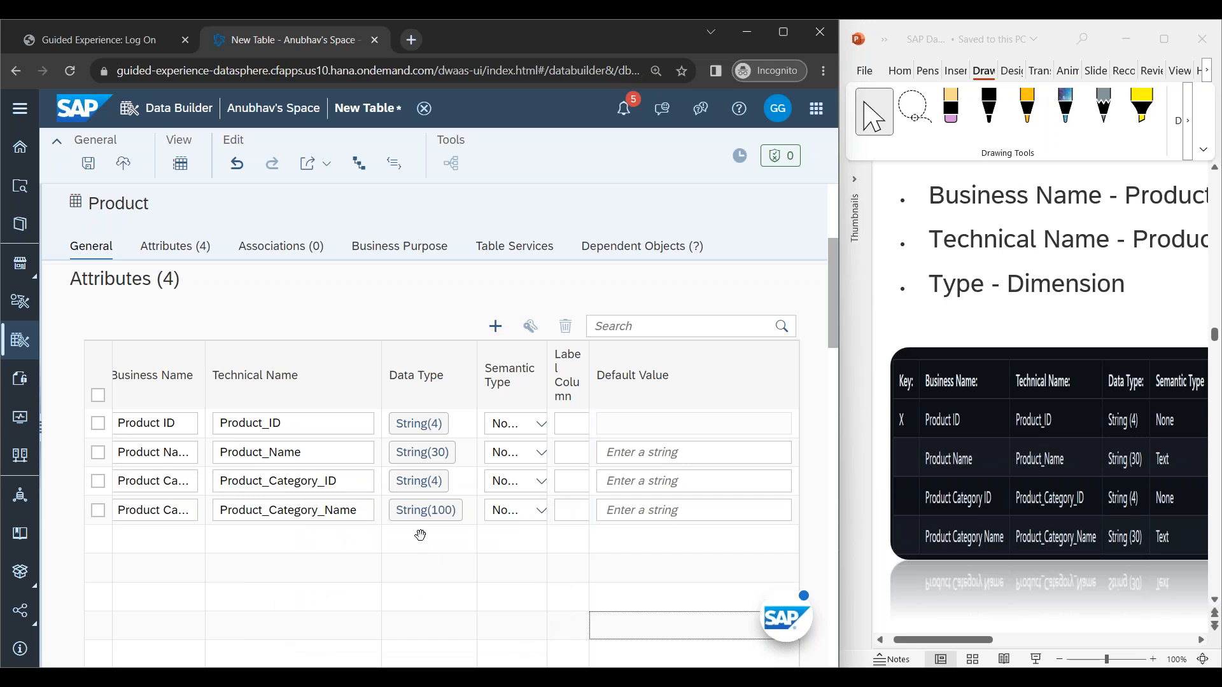
{"action": "left_click", "coordinate": [425, 510]}
{"action": "left_click", "coordinate": [410, 618]}
{"action": "type", "text": "30"}
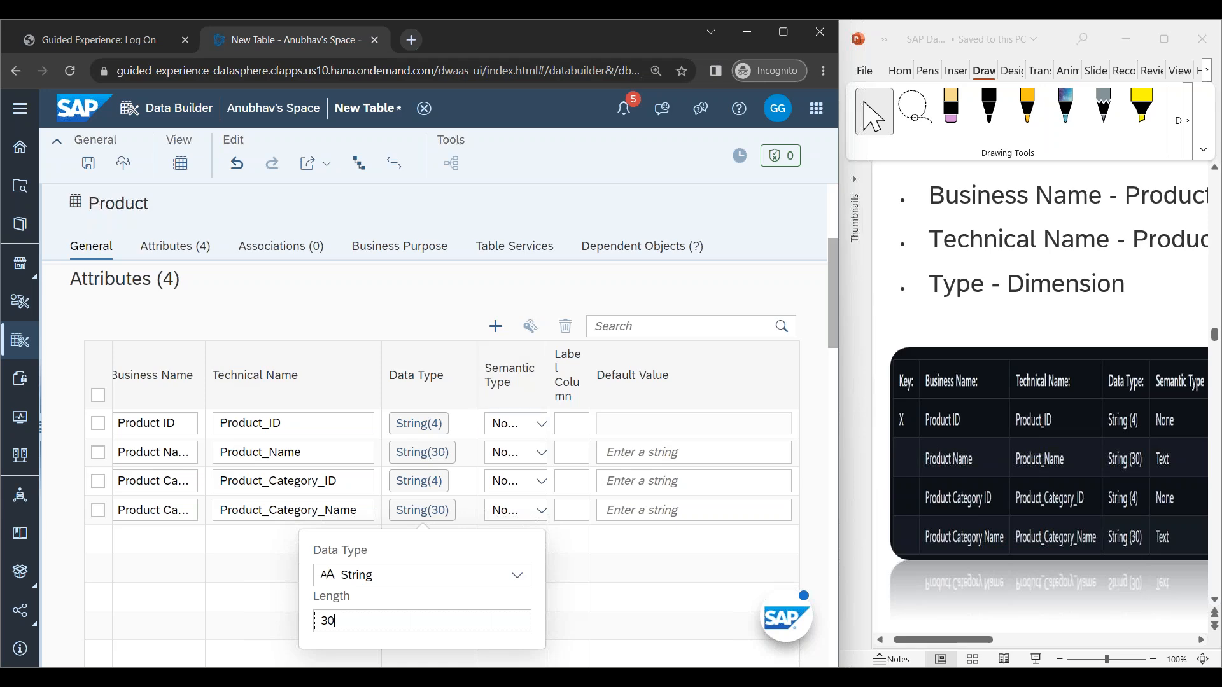
Step: Set the semantic type of Product Name and Product Category Name to Text
{"action": "left_click", "coordinate": [540, 453]}
{"action": "left_click", "coordinate": [540, 452]}
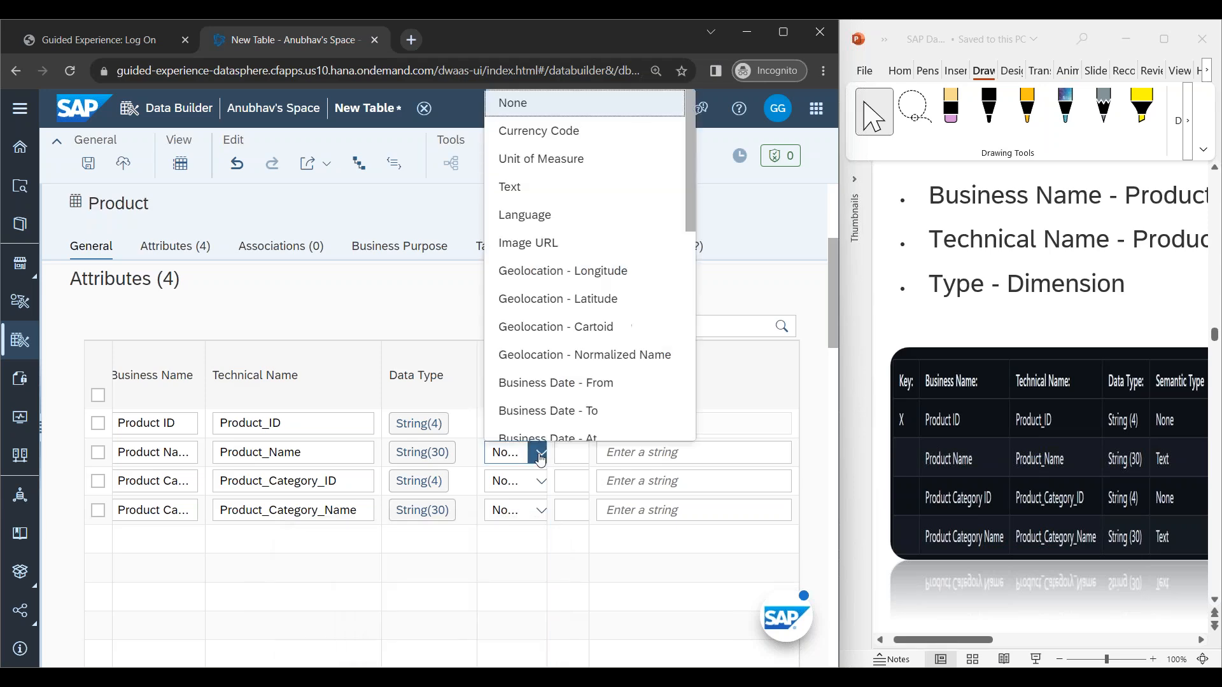
{"action": "left_click", "coordinate": [539, 196]}
{"action": "left_click", "coordinate": [541, 510]}
{"action": "left_click", "coordinate": [540, 510]}
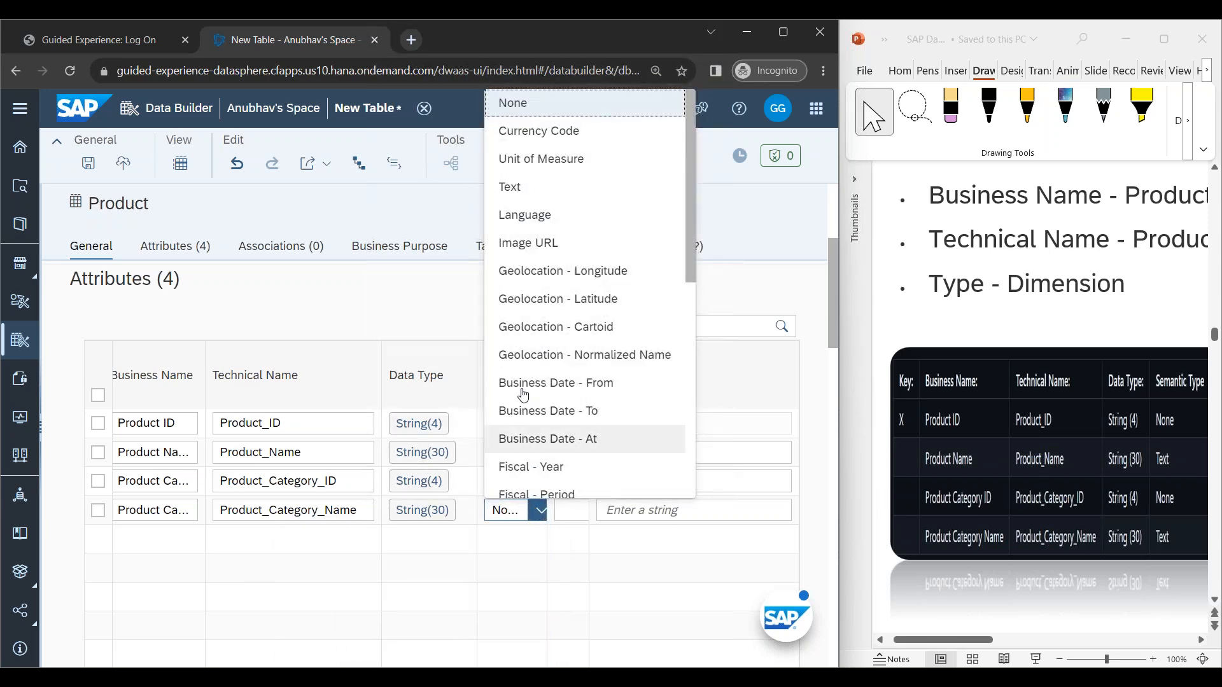
{"action": "left_click", "coordinate": [528, 196]}
Step: Check the label column choices for Product Category ID and the table's semantic usage setting
{"action": "left_click", "coordinate": [572, 487]}
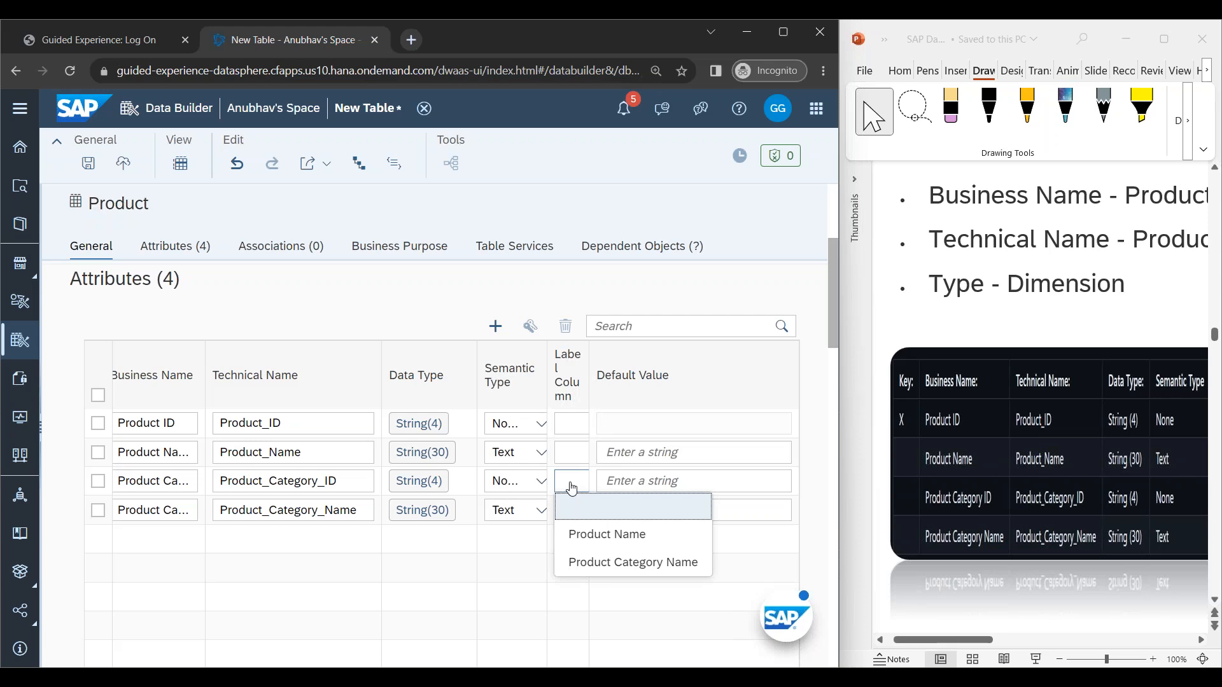
{"action": "left_click", "coordinate": [349, 300]}
{"action": "scroll", "coordinate": [349, 300], "scroll_direction": "up", "scroll_amount": 4}
{"action": "left_click", "coordinate": [213, 437]}
{"action": "left_click", "coordinate": [213, 438]}
{"action": "scroll", "coordinate": [558, 390], "scroll_direction": "down", "scroll_amount": 5}
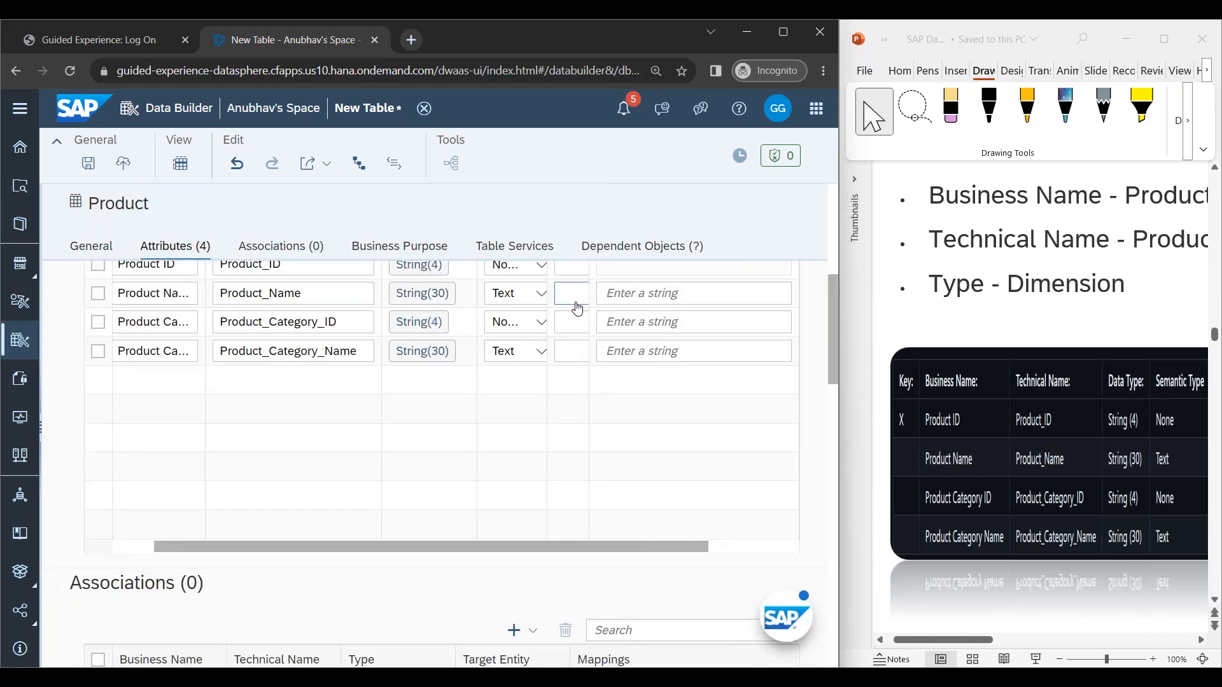
Step: Assign Product Name and Product Category Name as the label columns of their respective ID attributes, and save and deploy the Product table
{"action": "scroll", "coordinate": [578, 309], "scroll_direction": "up", "scroll_amount": 2}
{"action": "left_click", "coordinate": [572, 343]}
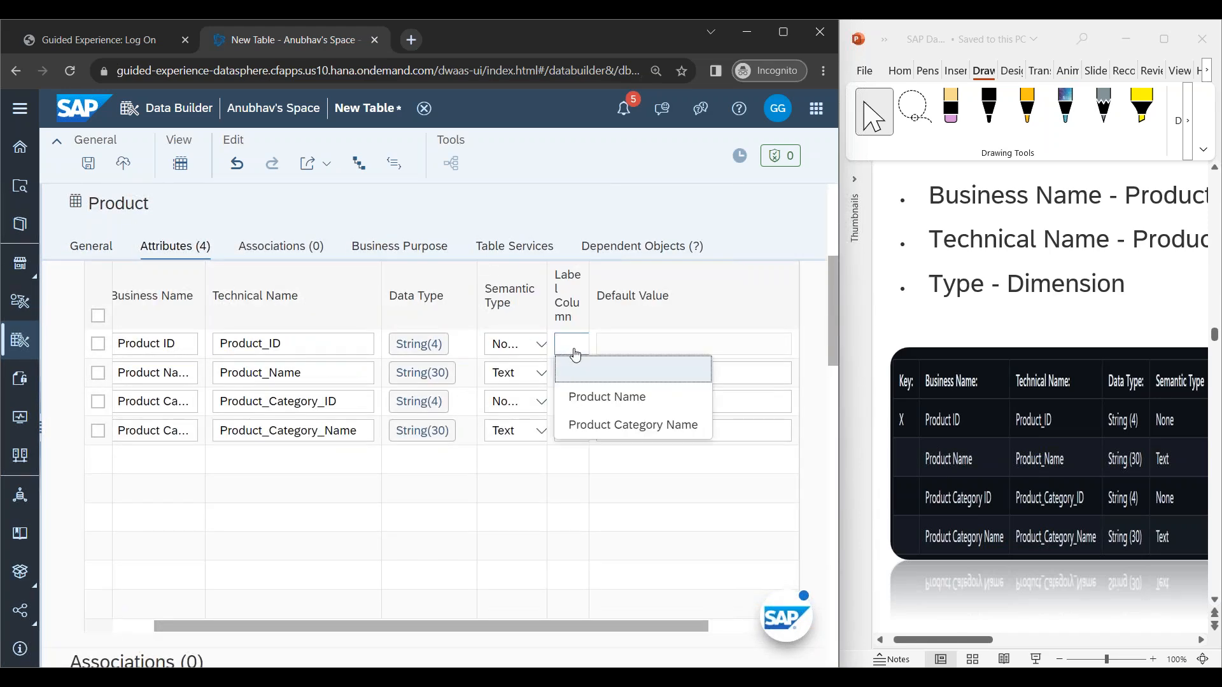
{"action": "left_click", "coordinate": [589, 405]}
{"action": "left_click", "coordinate": [573, 402]}
{"action": "left_click", "coordinate": [589, 485]}
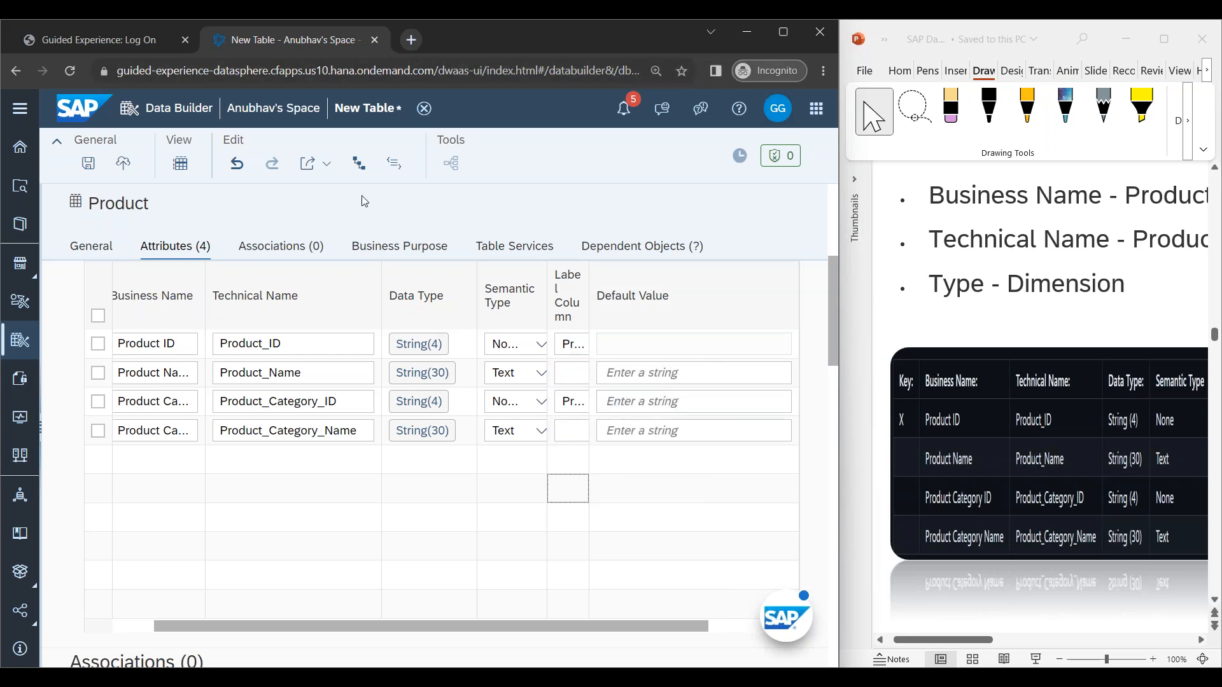
{"action": "left_click", "coordinate": [130, 169]}
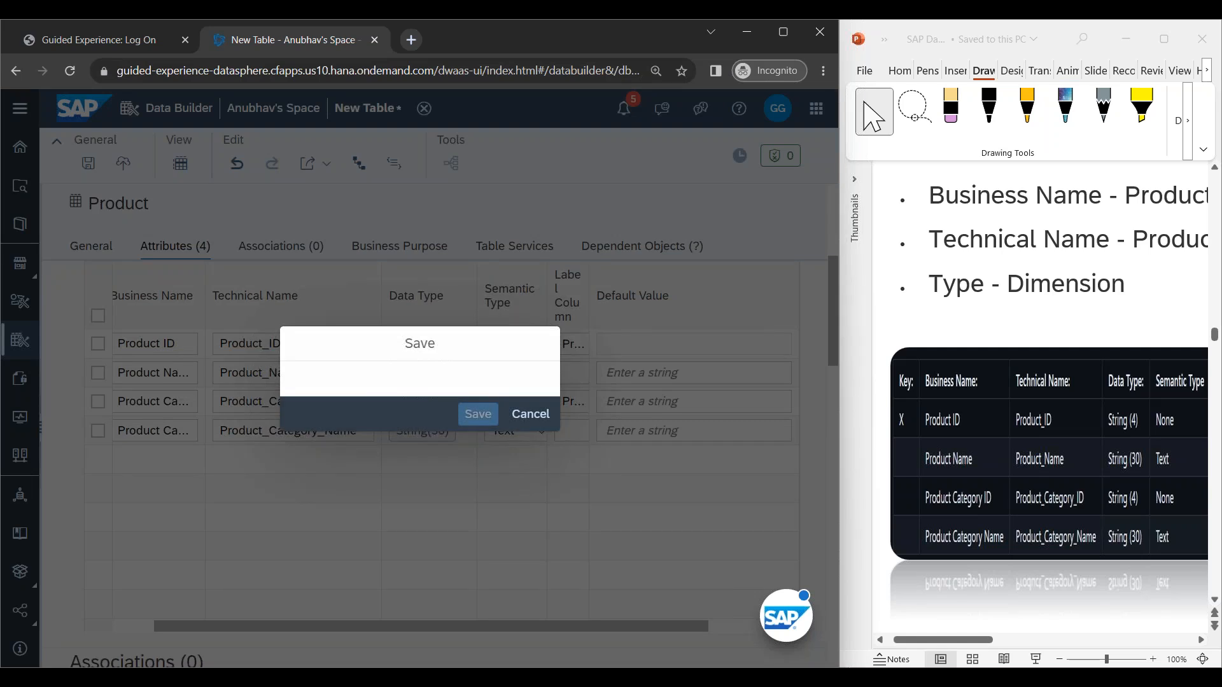
{"action": "left_click", "coordinate": [479, 461]}
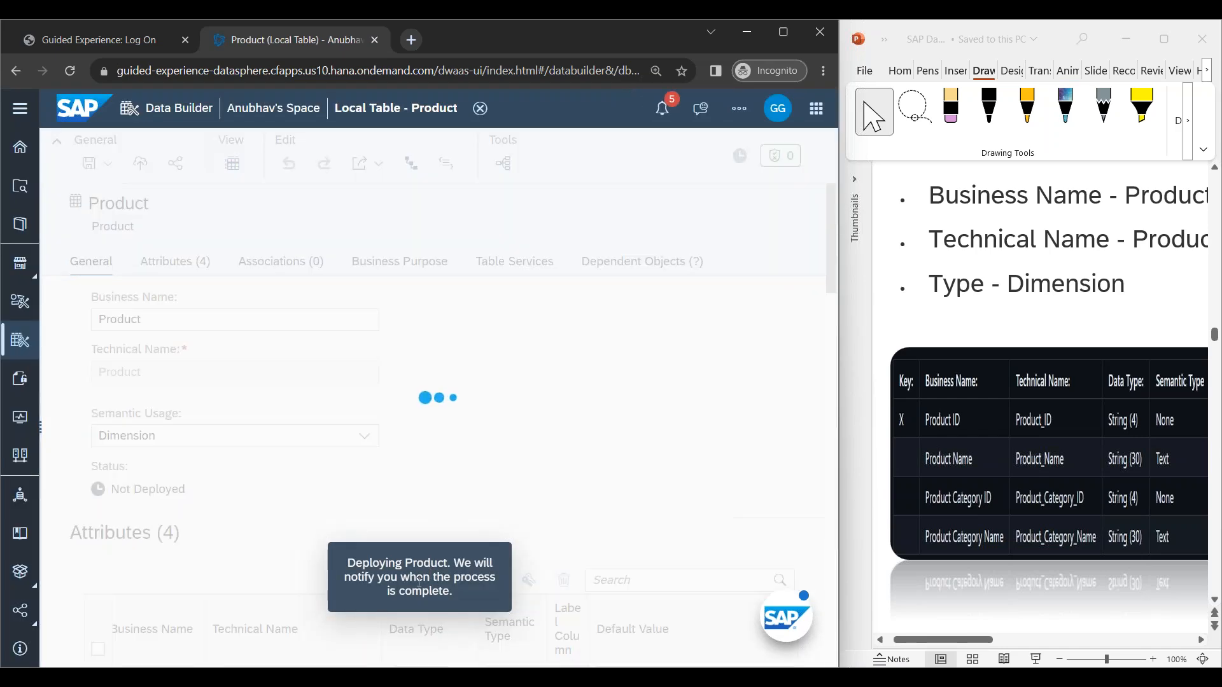
Step: Create a new table in the Data Builder and bring the Sales Manager dimension's specification into view on the slides
{"action": "left_click", "coordinate": [20, 340]}
{"action": "left_click", "coordinate": [159, 364]}
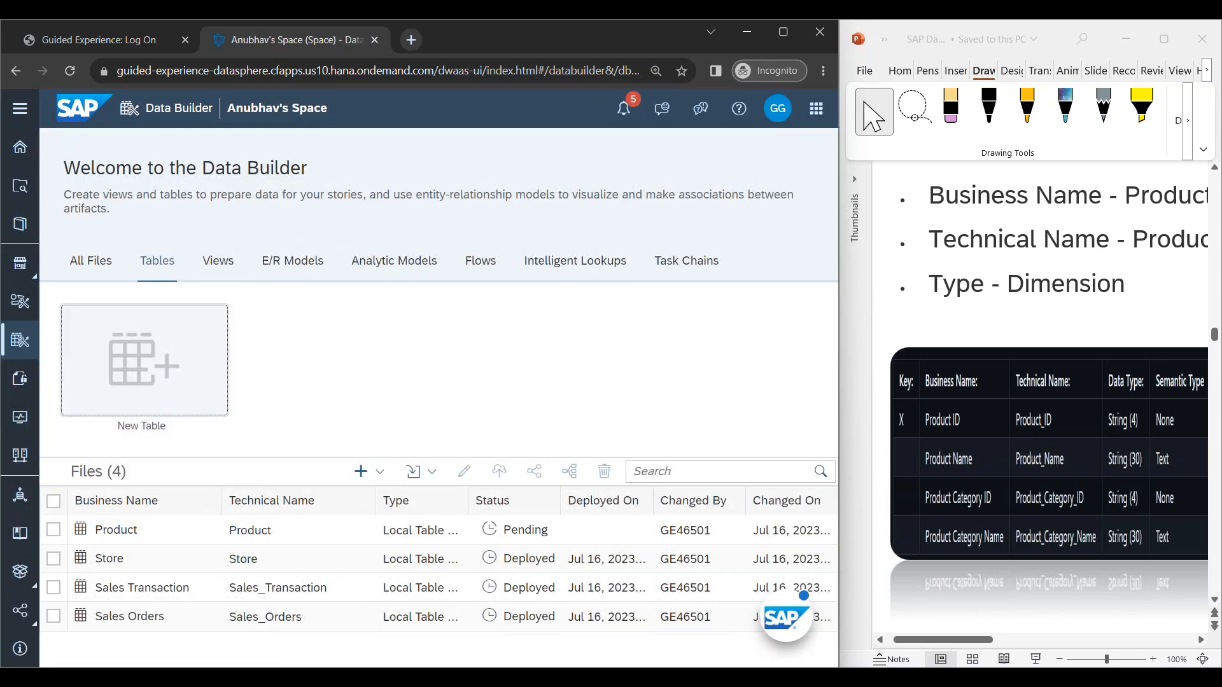
{"action": "left_click_drag", "start_coordinate": [956, 640], "coordinate": [1099, 647]}
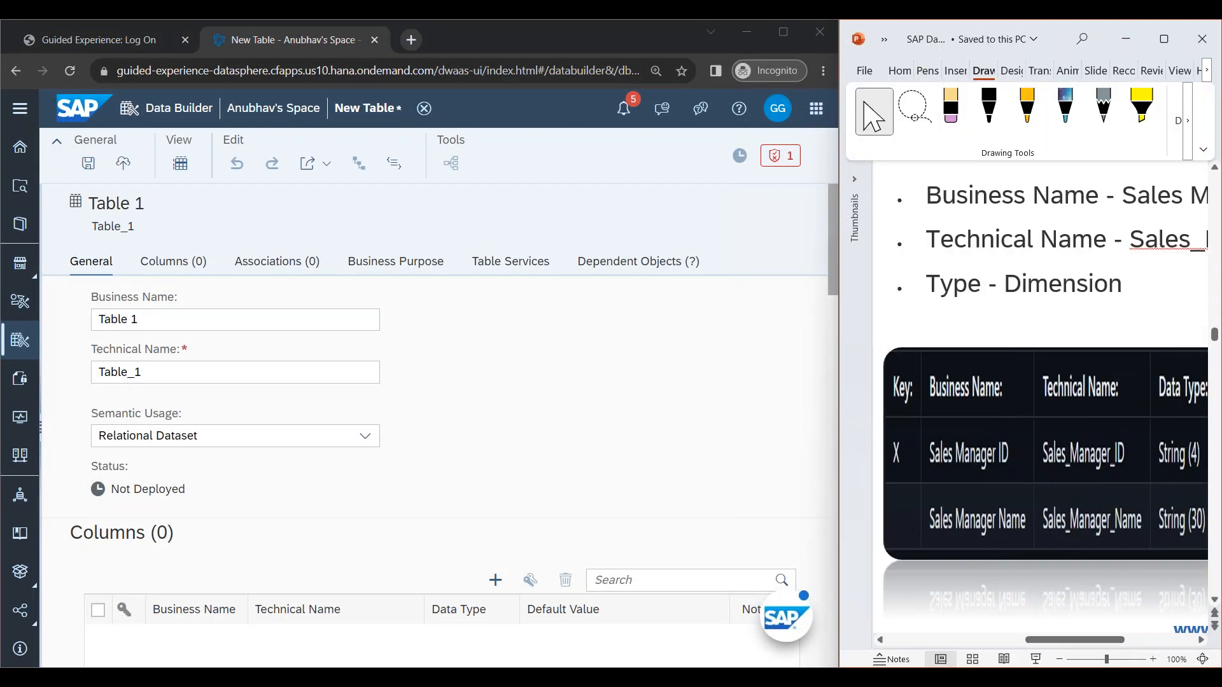
Step: Try to enter Sales Manager as the new table's business name
{"action": "left_click", "coordinate": [174, 319]}
{"action": "key", "text": "ctrl+a"}
{"action": "type", "text": "Sales M"}
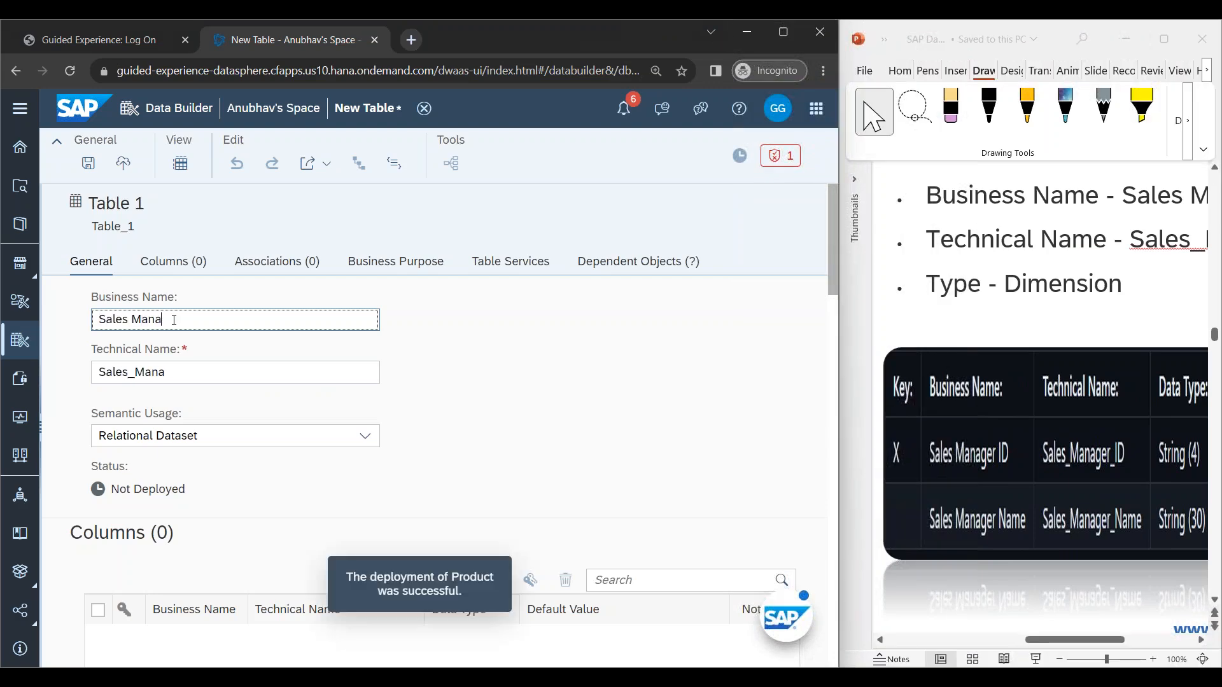
{"action": "type", "text": "r"}
Step: Set the new table's semantic usage to Dimension and add three attributes
{"action": "left_click", "coordinate": [366, 438]}
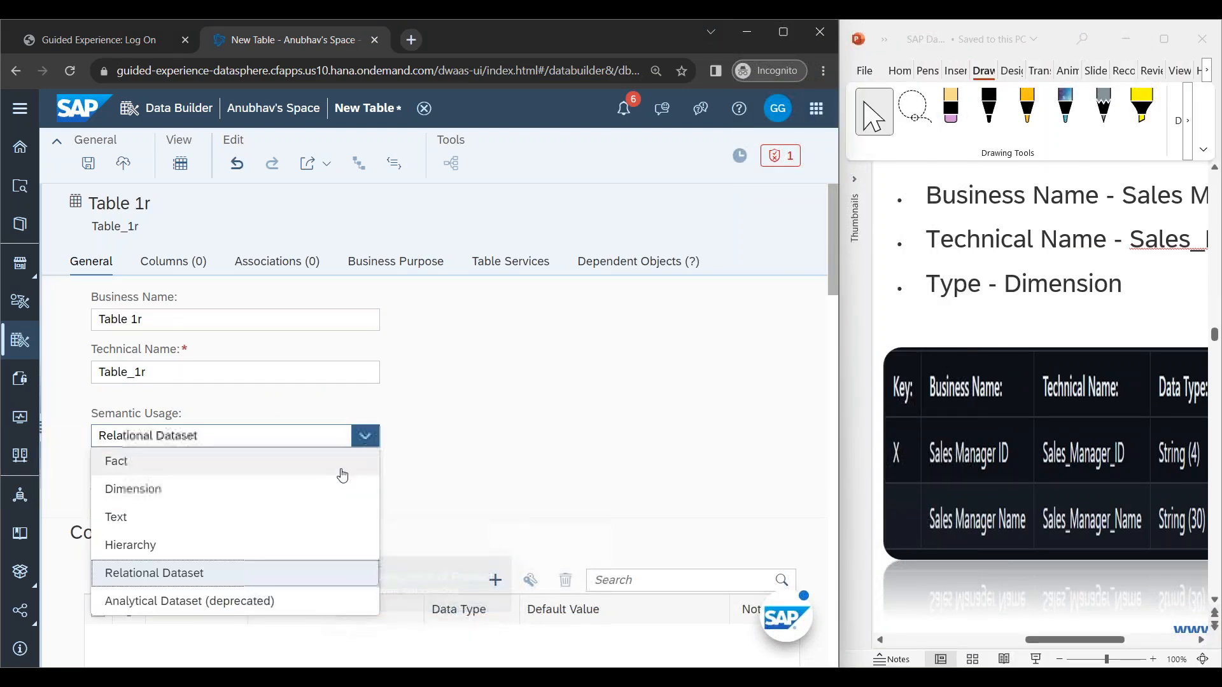
{"action": "left_click", "coordinate": [316, 490]}
{"action": "scroll", "coordinate": [472, 510], "scroll_direction": "down", "scroll_amount": 5}
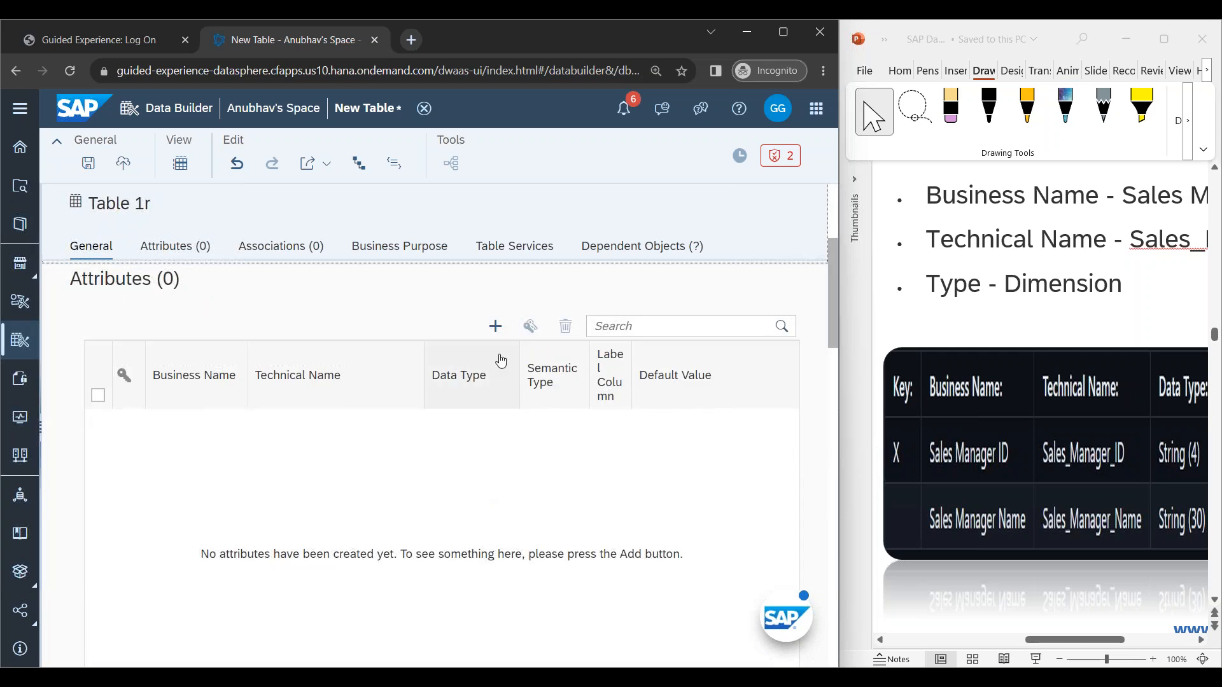
{"action": "left_click", "coordinate": [495, 326]}
{"action": "left_click", "coordinate": [495, 327]}
{"action": "left_click", "coordinate": [495, 327]}
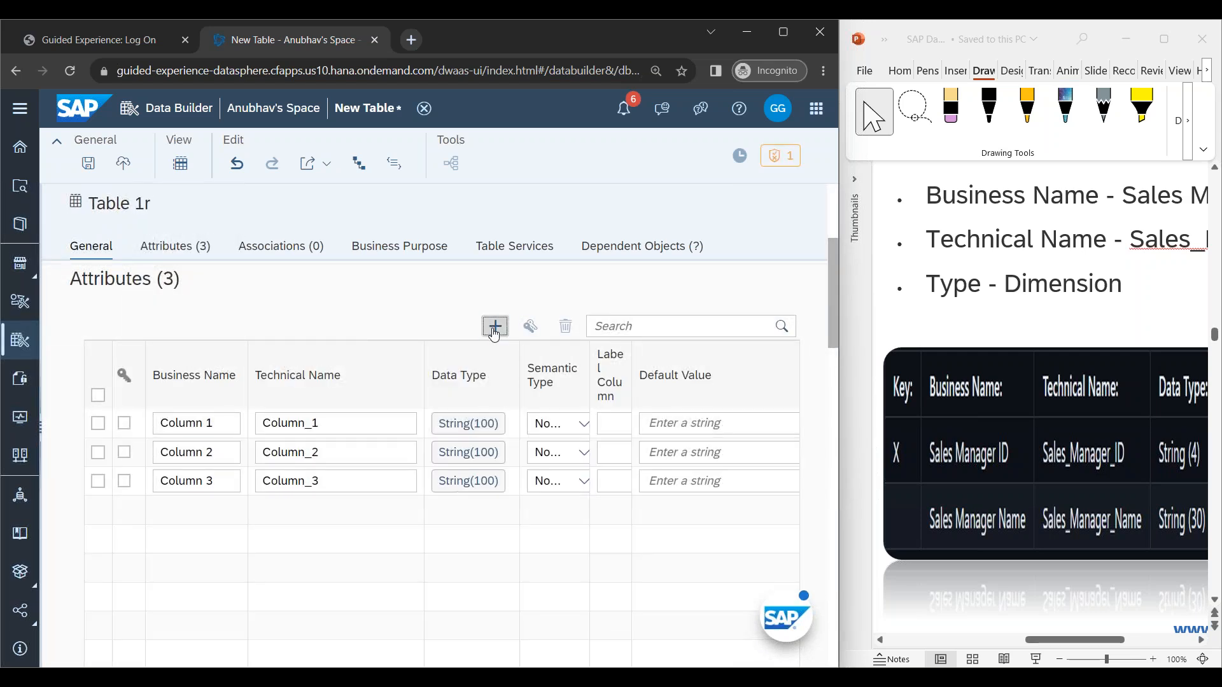
Step: Try to delete the third attribute, Column 3
{"action": "left_click", "coordinate": [99, 484]}
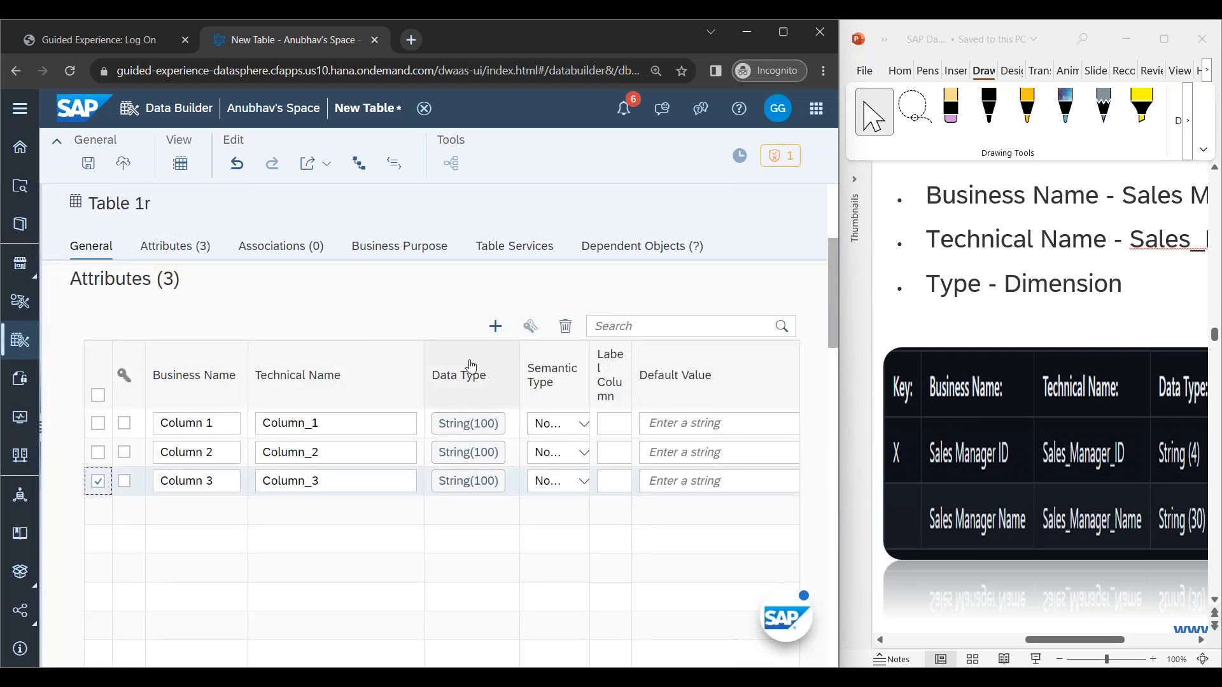
{"action": "left_click", "coordinate": [565, 326]}
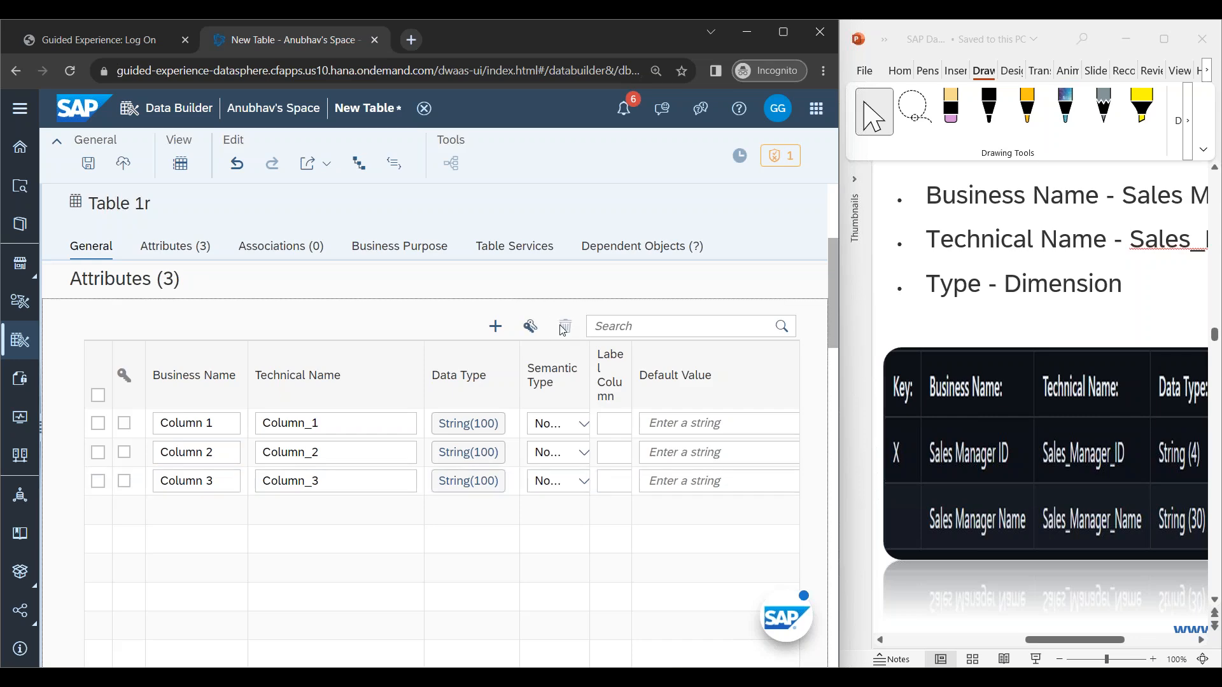
{"action": "left_click", "coordinate": [496, 578]}
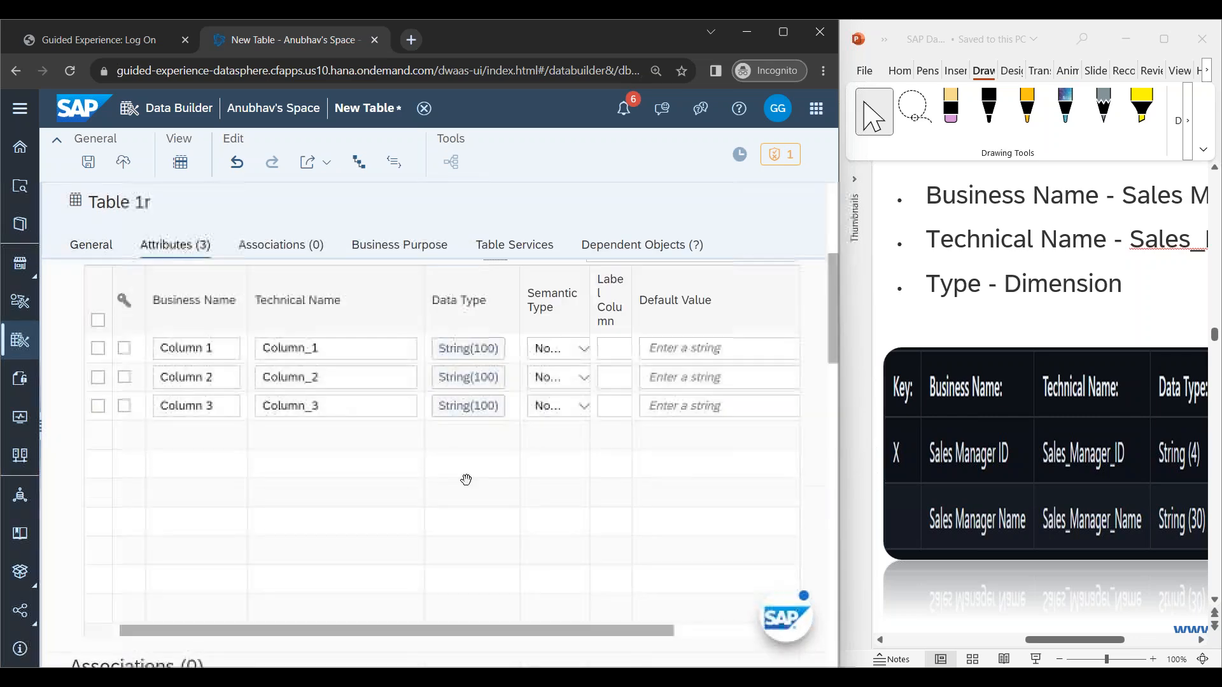
Step: Name the first two attributes Sales Manager ID and Sales Manager Name
{"action": "left_click", "coordinate": [221, 341]}
{"action": "triple_click", "coordinate": [220, 337]}
{"action": "type", "text": "Sa"}
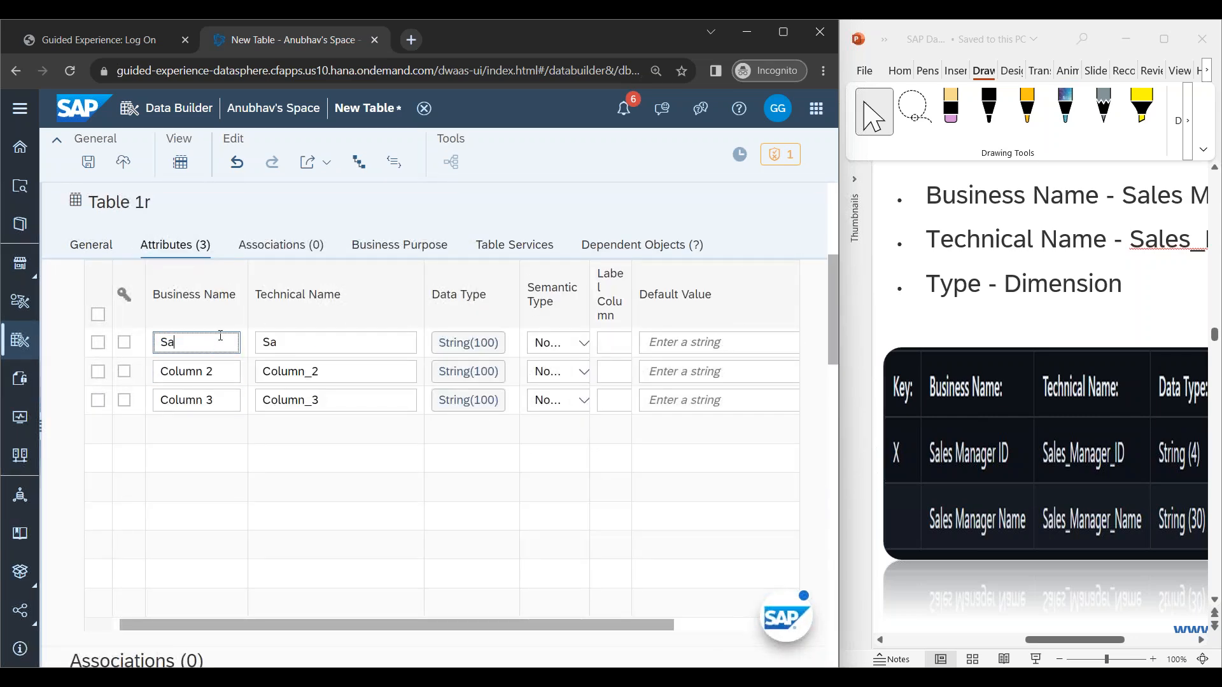
{"action": "type", "text": "les Manager ID"}
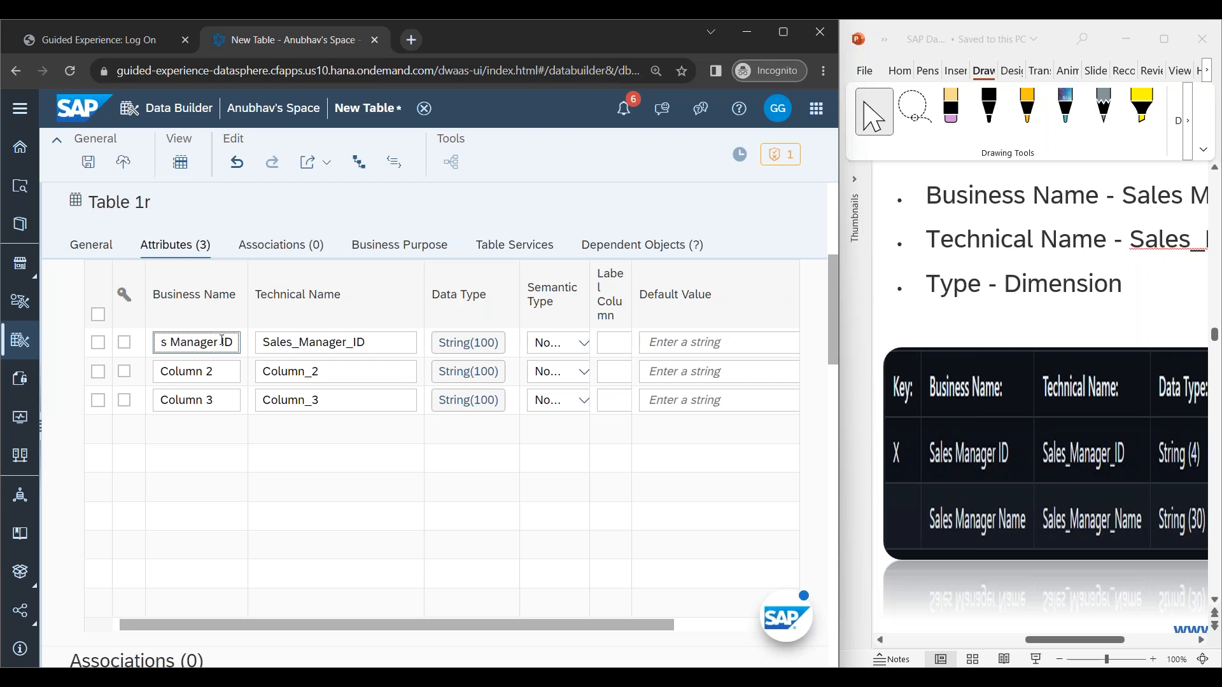
{"action": "left_click", "coordinate": [212, 371]}
{"action": "triple_click", "coordinate": [215, 374]}
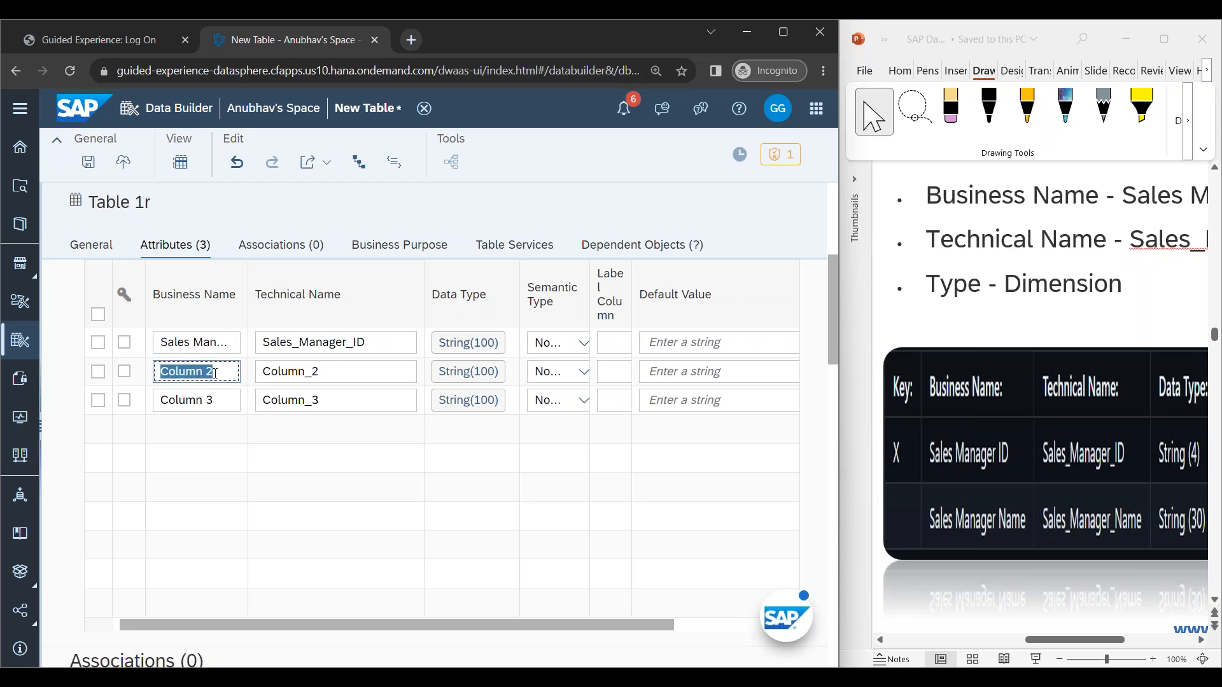
{"action": "type", "text": "Sales Manager Name"}
Step: Name the third attribute Country and give it the default value US
{"action": "left_click", "coordinate": [219, 399]}
{"action": "triple_click", "coordinate": [218, 400]}
{"action": "type", "text": "Location"}
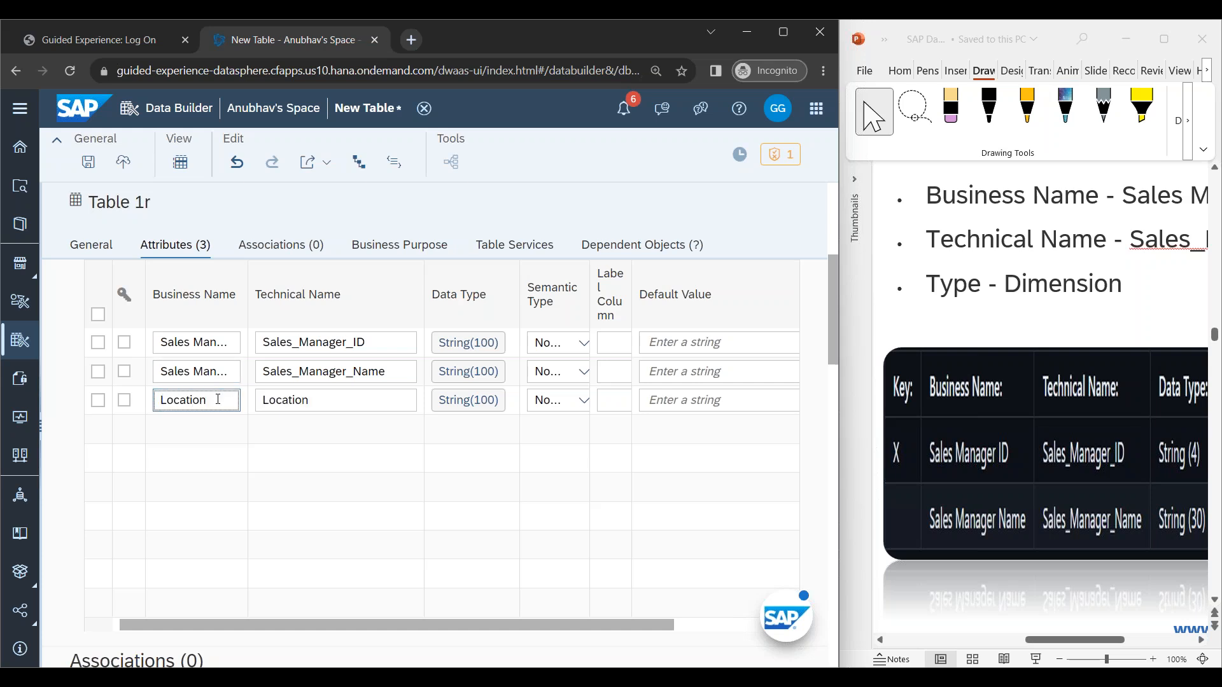
{"action": "triple_click", "coordinate": [219, 400]}
{"action": "type", "text": "Country"}
{"action": "left_click", "coordinate": [667, 402]}
{"action": "type", "text": "US"}
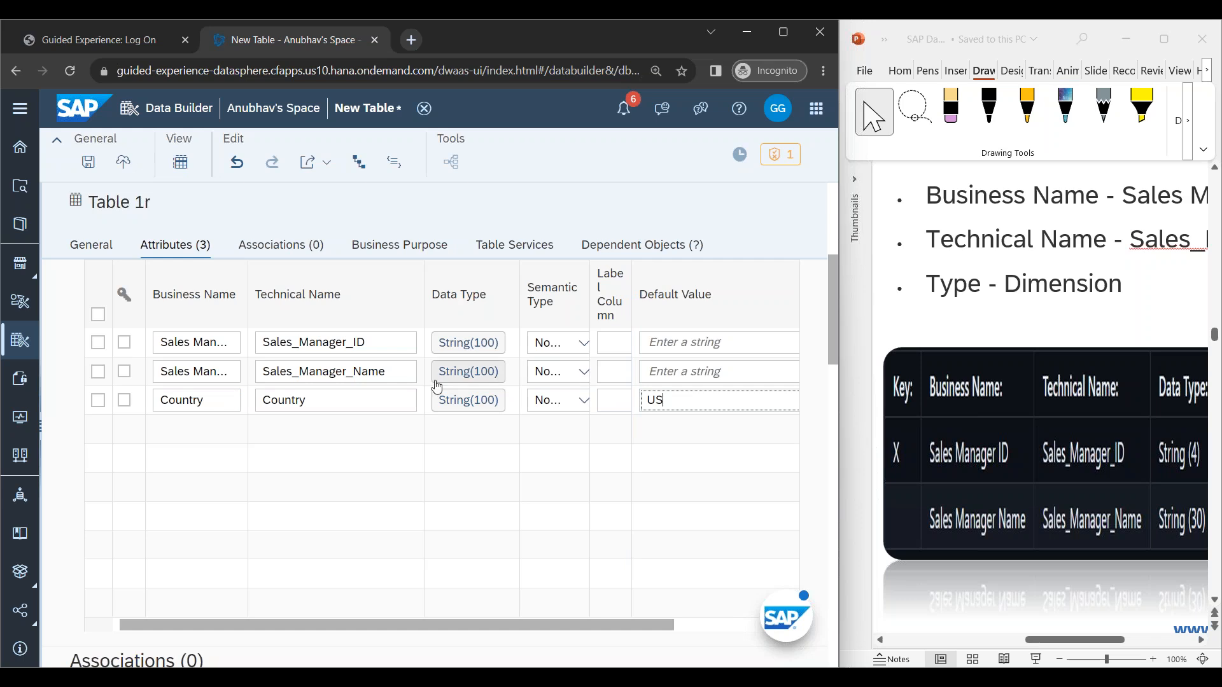
Step: Set Sales Manager Name's semantic type to Text and assign it as the label column of Sales Manager ID
{"action": "left_click", "coordinate": [584, 380]}
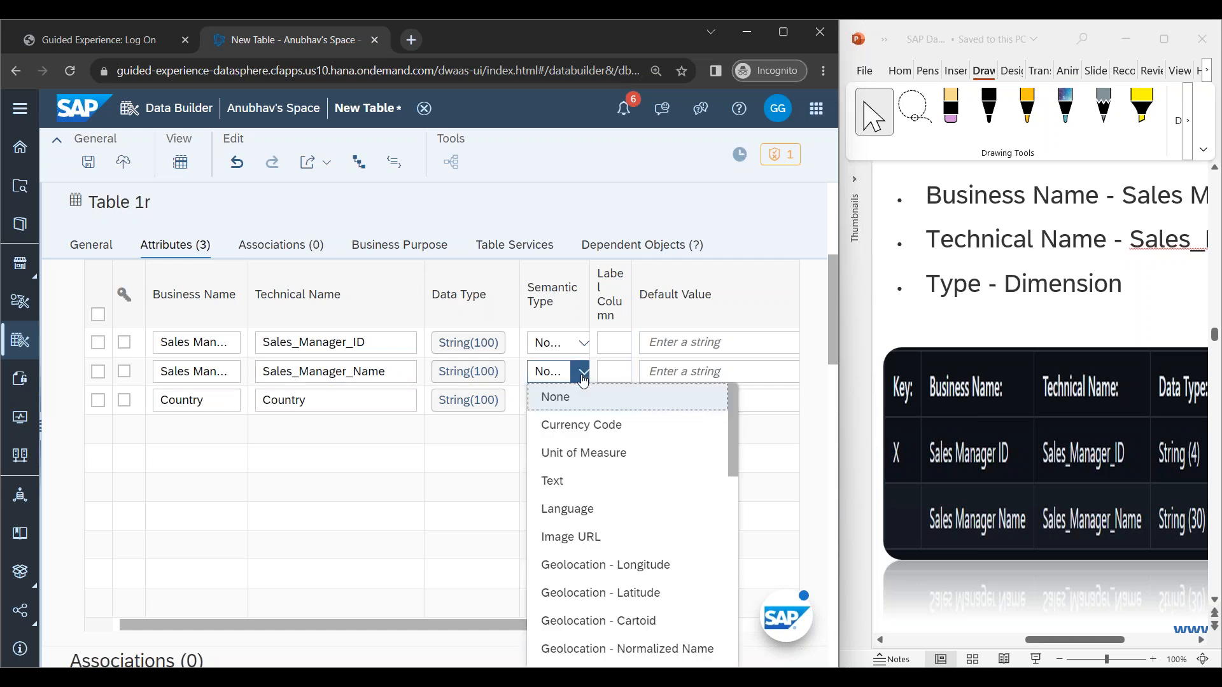
{"action": "left_click", "coordinate": [583, 479]}
{"action": "left_click", "coordinate": [624, 346]}
{"action": "left_click", "coordinate": [630, 393]}
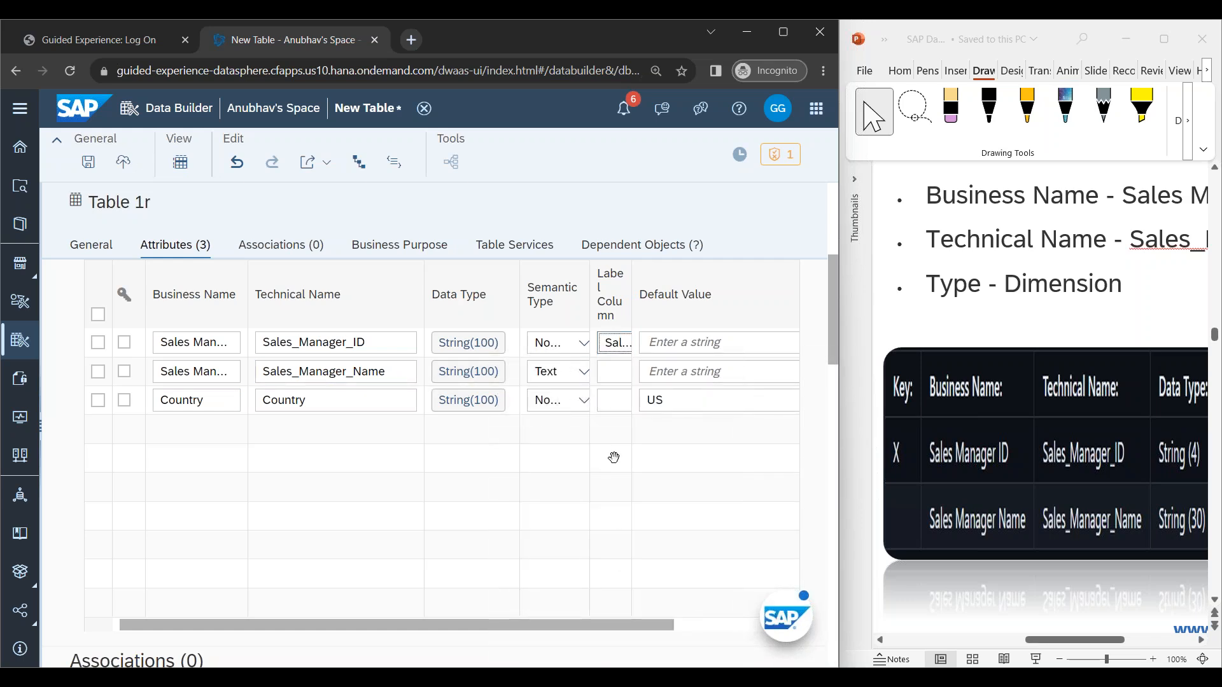
Step: Try to deploy the table, cancel at the validation, and mark Sales Manager ID as the key attribute
{"action": "scroll", "coordinate": [308, 501], "scroll_direction": "up", "scroll_amount": 4}
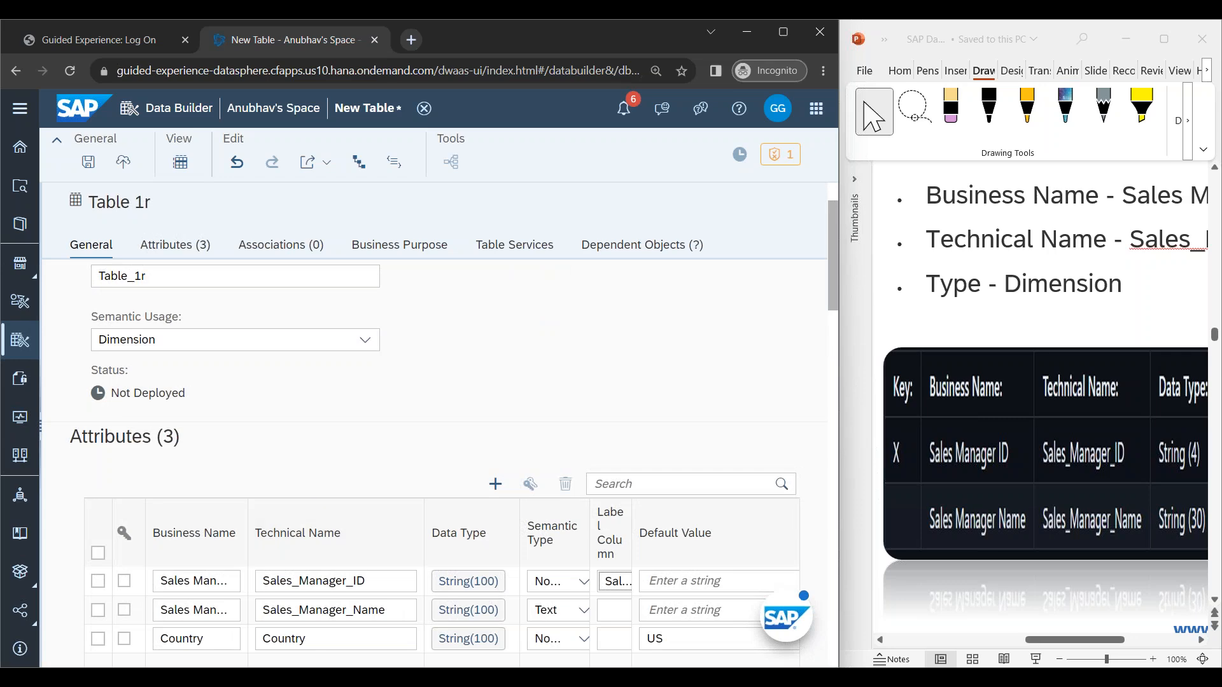
{"action": "scroll", "coordinate": [316, 501], "scroll_direction": "down", "scroll_amount": 2}
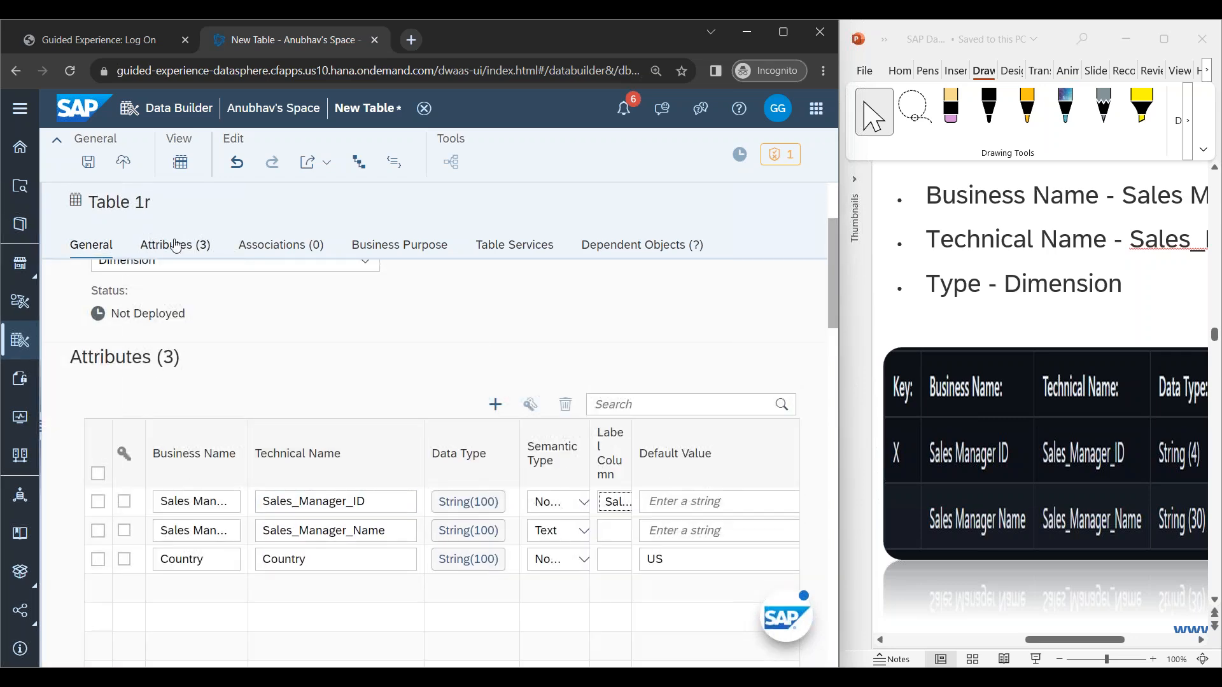
{"action": "left_click", "coordinate": [123, 162]}
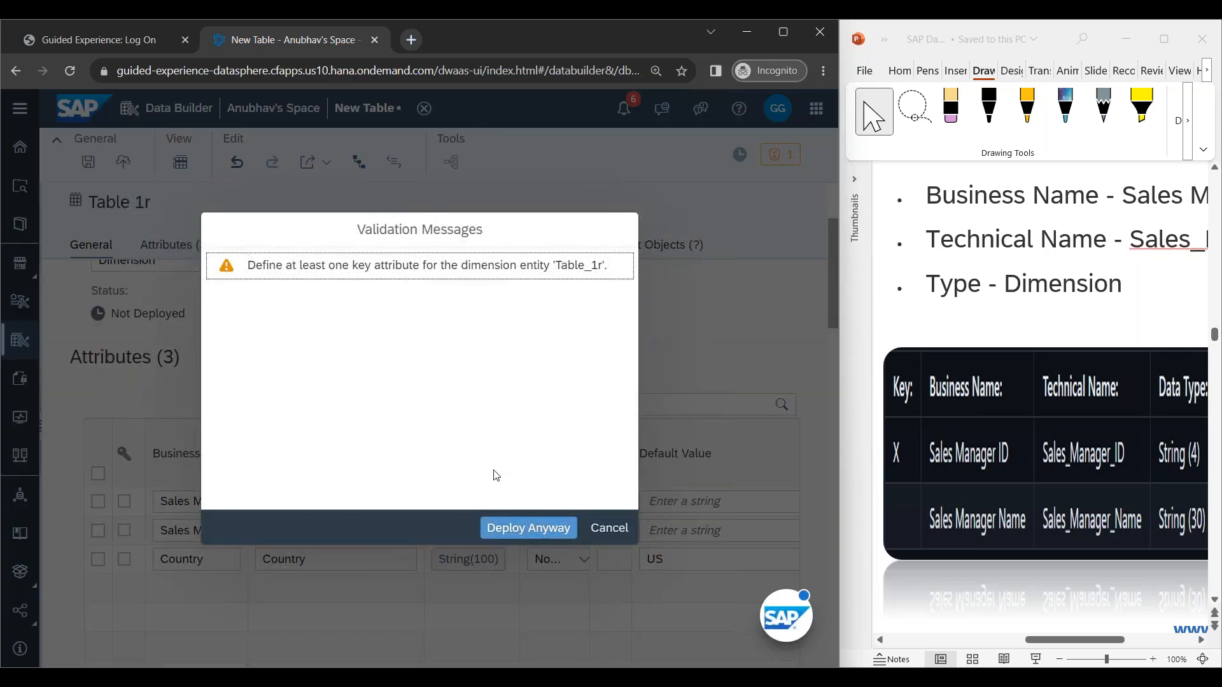
{"action": "left_click", "coordinate": [609, 528]}
{"action": "left_click", "coordinate": [124, 502]}
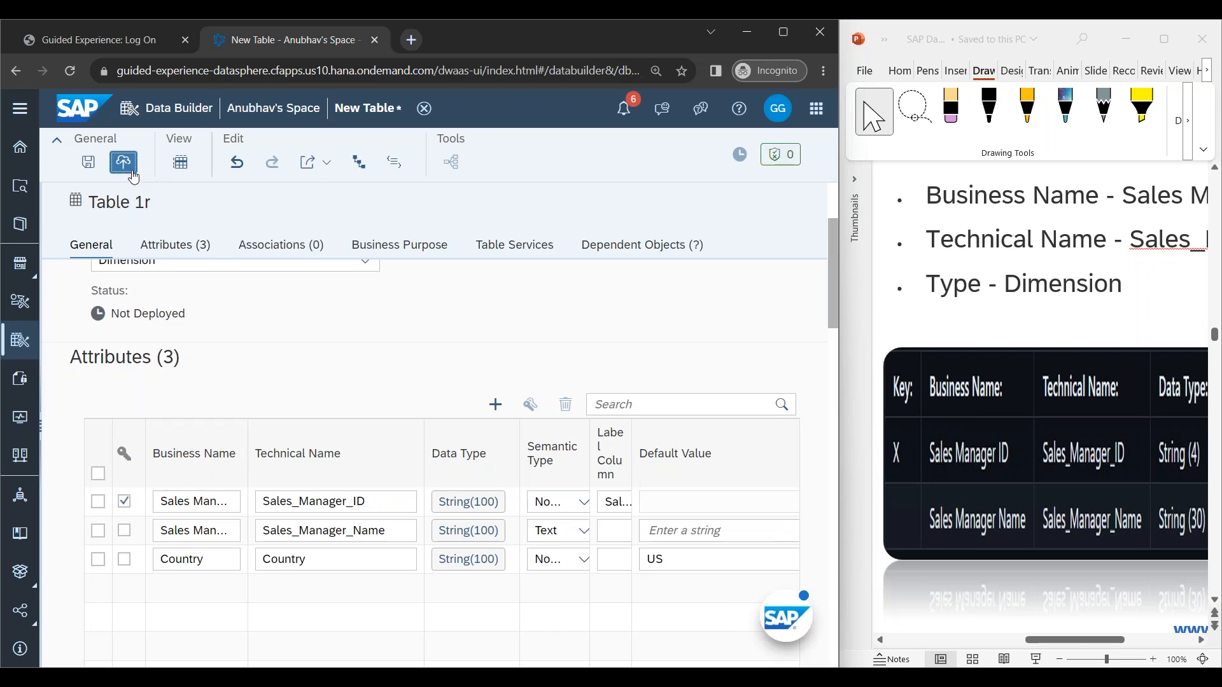
Step: Cancel saving the table and set its business name to Sales Manager, with technical name Sales_Manager
{"action": "left_click", "coordinate": [89, 162]}
{"action": "left_click", "coordinate": [531, 459]}
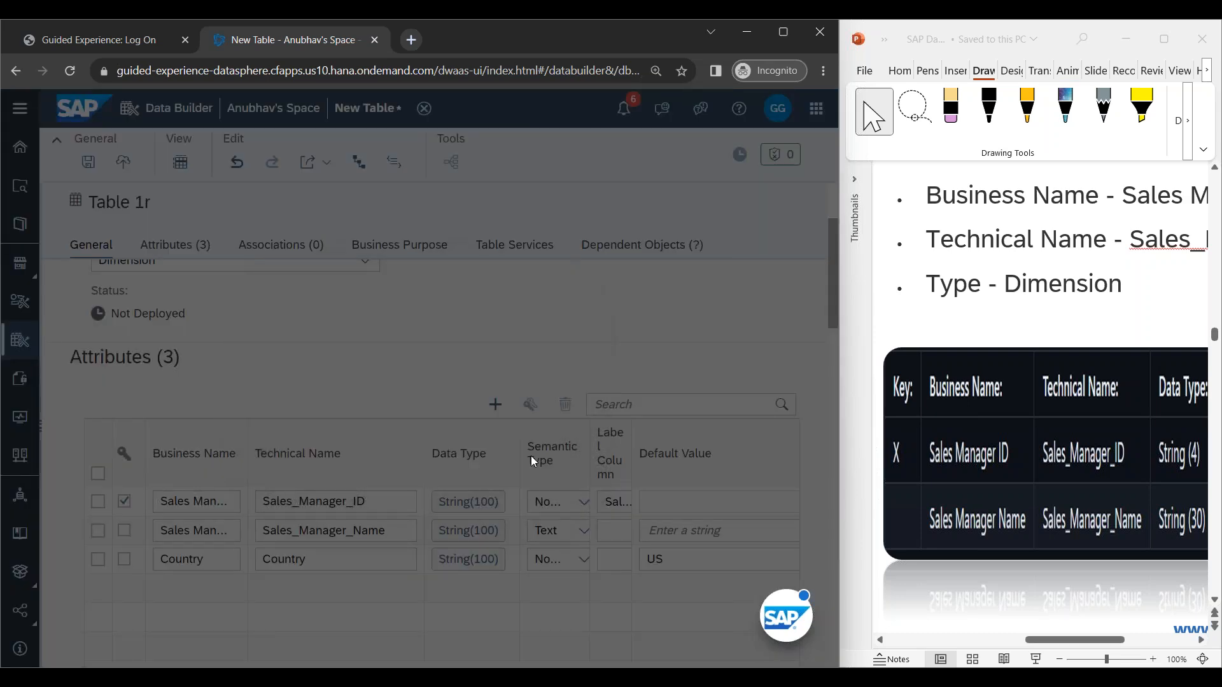
{"action": "scroll", "coordinate": [327, 409], "scroll_direction": "up", "scroll_amount": 3}
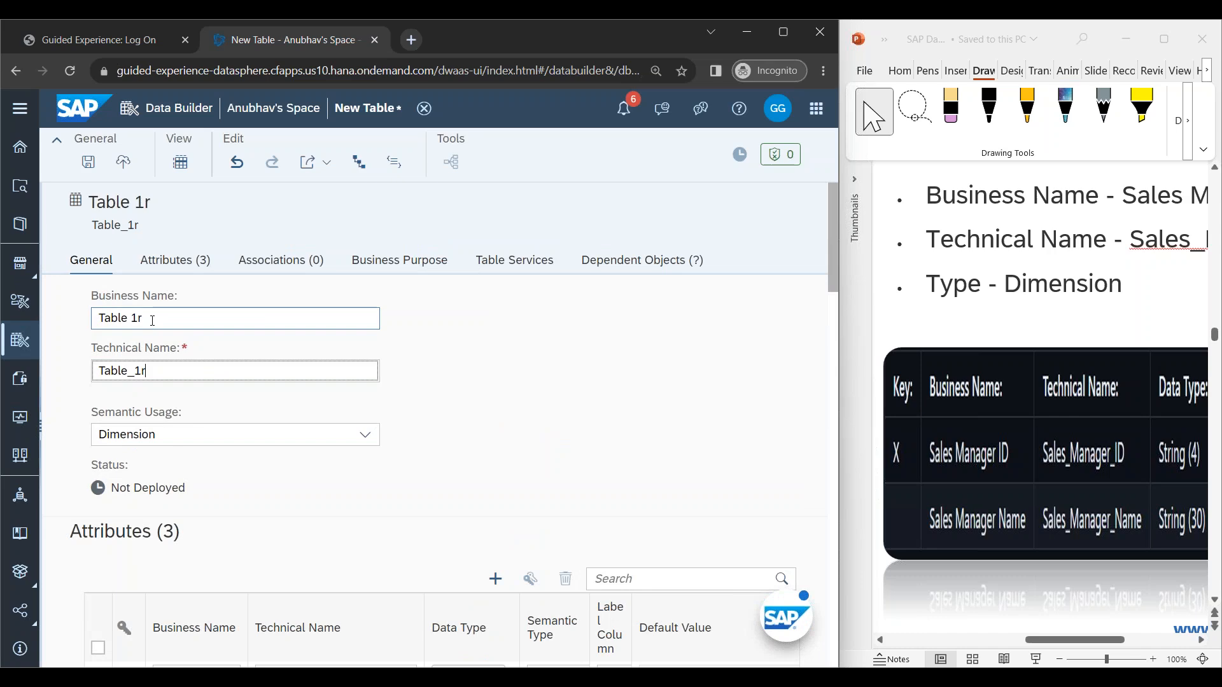
{"action": "triple_click", "coordinate": [153, 317]}
{"action": "type", "text": "Sal"}
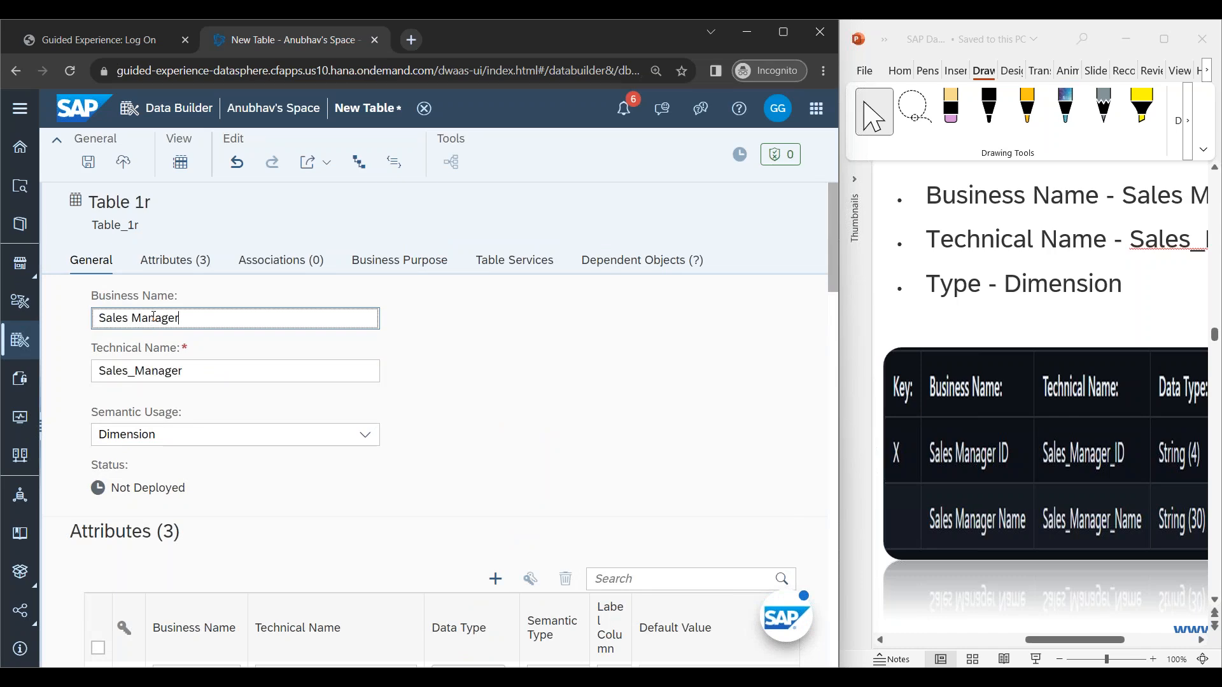
{"action": "left_click", "coordinate": [428, 368]}
Step: Save and deploy the Sales Manager table
{"action": "scroll", "coordinate": [428, 369], "scroll_direction": "down", "scroll_amount": 3}
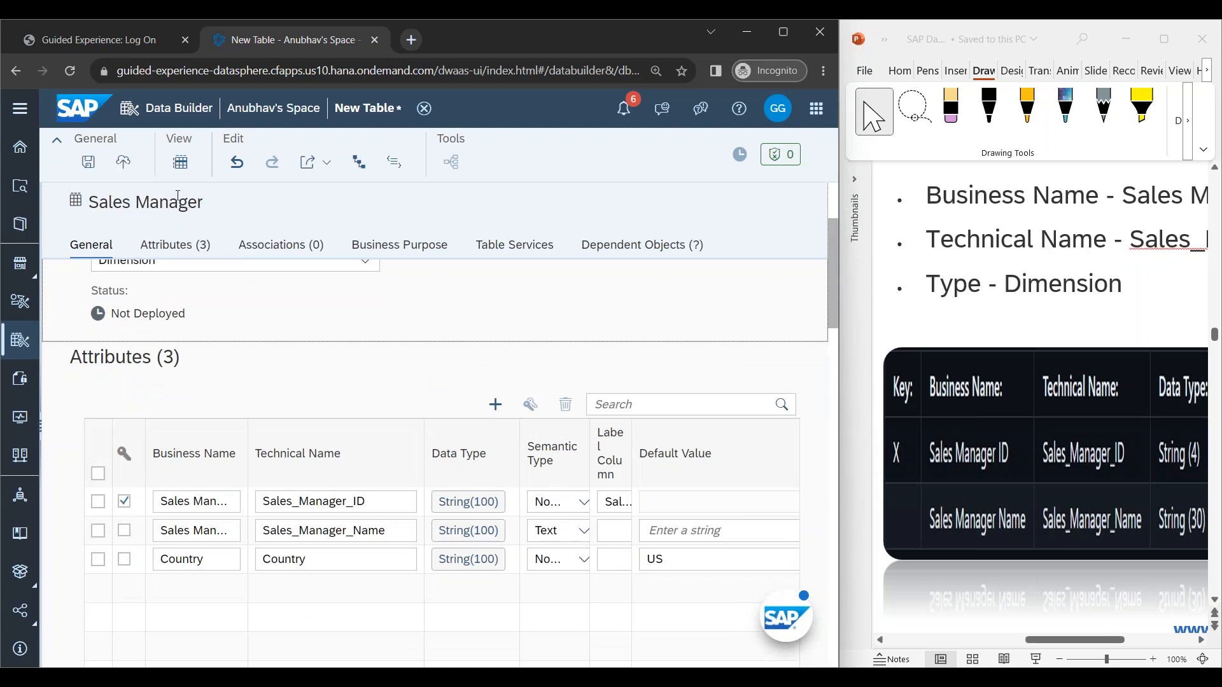
{"action": "left_click", "coordinate": [124, 164]}
{"action": "left_click", "coordinate": [478, 463]}
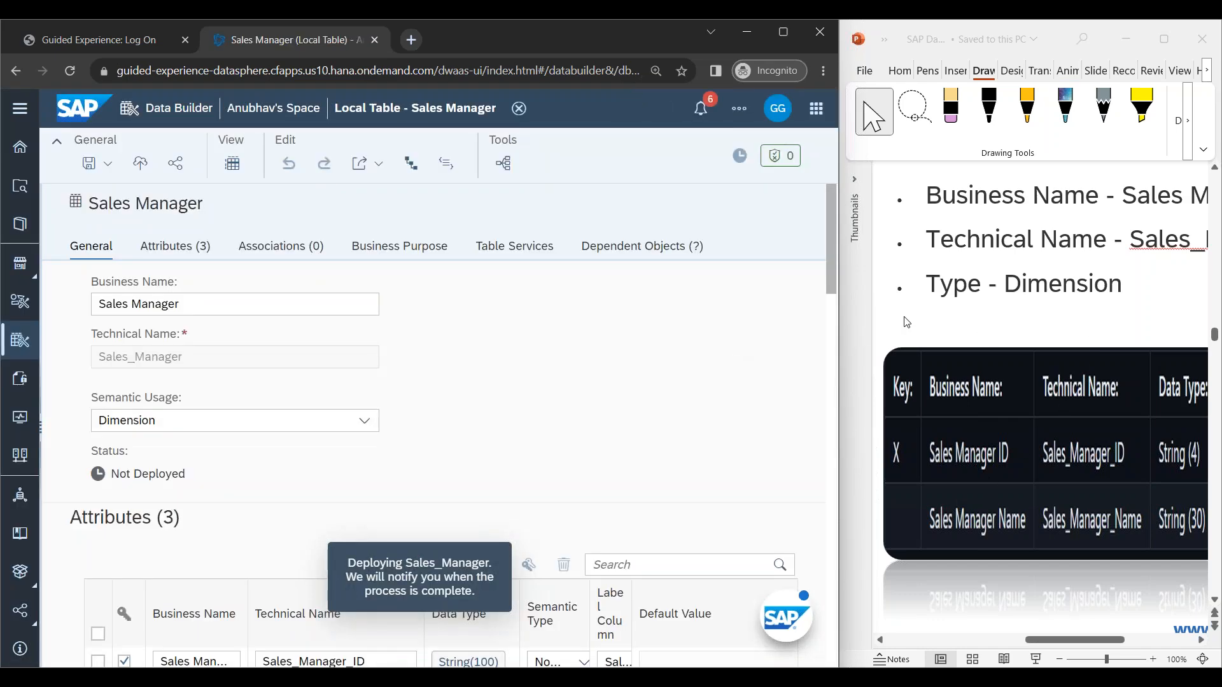
Step: Restore the PowerPoint and browser windows from the side-by-side layout to full-screen size
{"action": "left_click", "coordinate": [898, 329]}
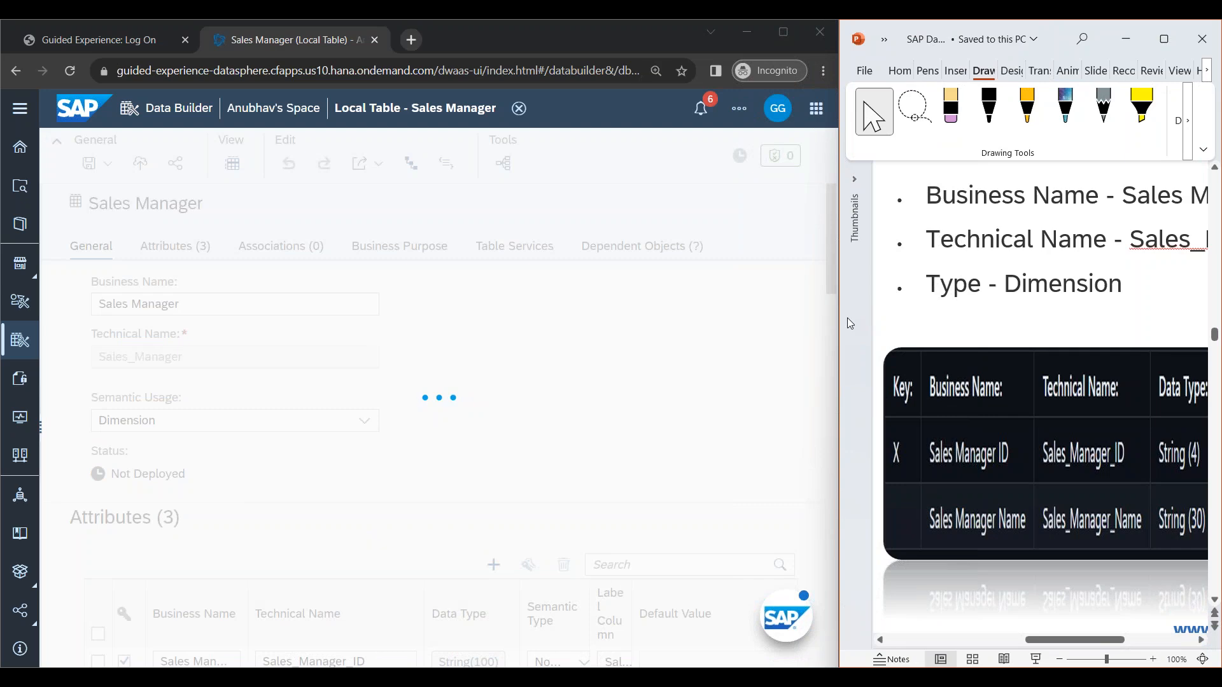
{"action": "key", "text": "super+Left"}
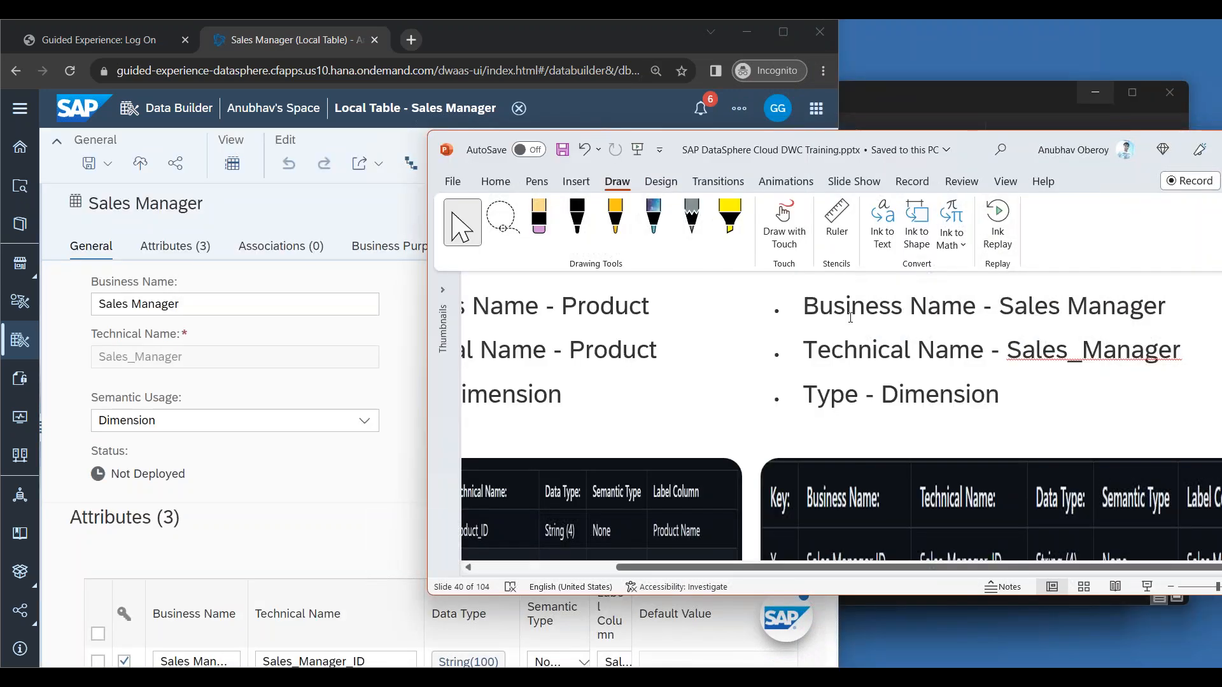
{"action": "double_click", "coordinate": [965, 144]}
{"action": "key", "text": "alt+Tab"}
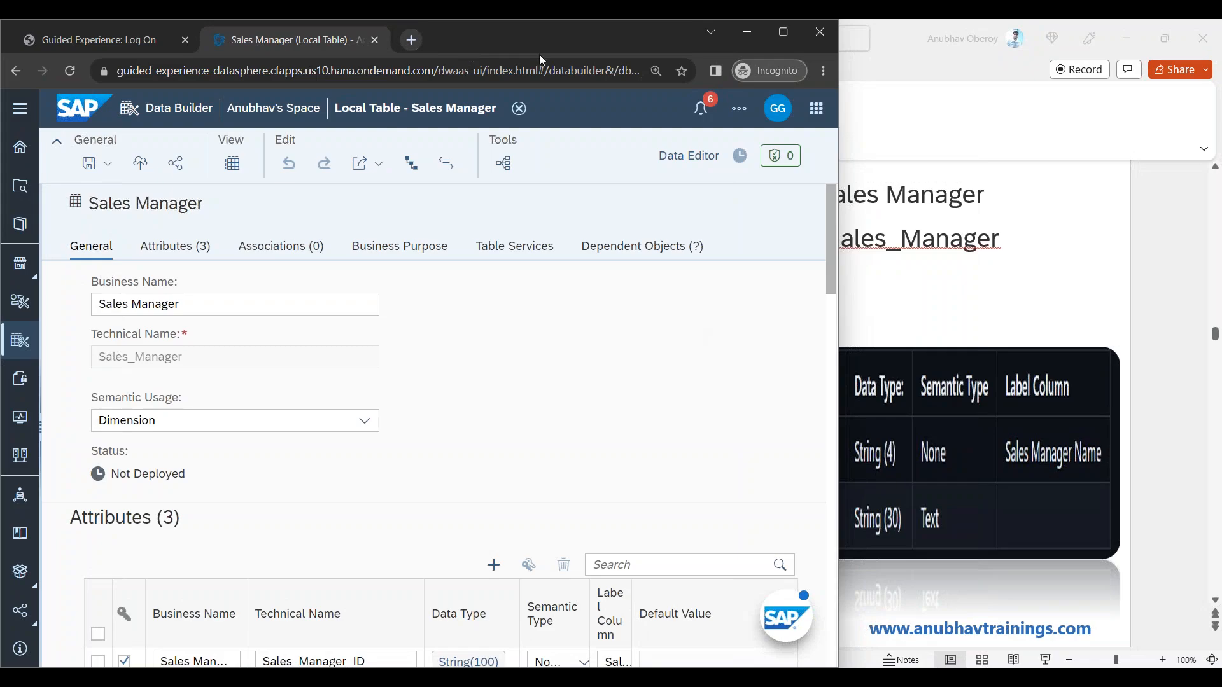
{"action": "key", "text": "super+Right"}
{"action": "left_click", "coordinate": [672, 88]}
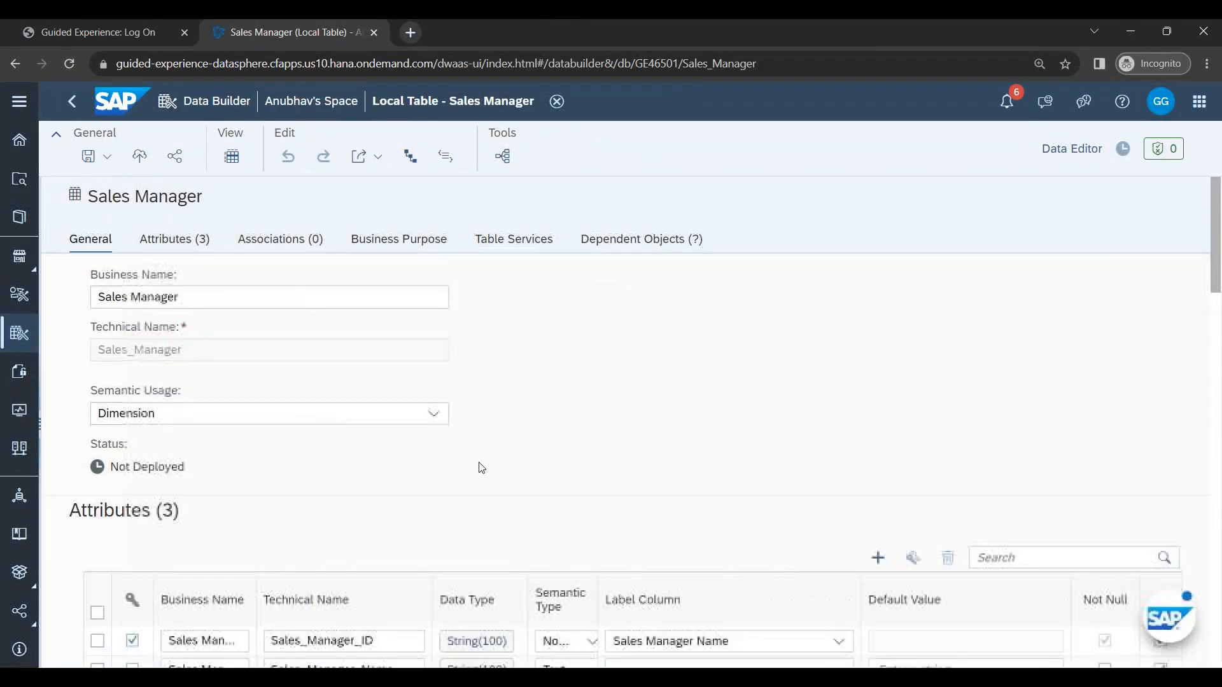
Step: Widen the Semantic Type column in the Sales Manager attributes list and check the table's deployment status and attributes
{"action": "scroll", "coordinate": [472, 461], "scroll_direction": "down", "scroll_amount": 6}
{"action": "scroll", "coordinate": [469, 455], "scroll_direction": "up", "scroll_amount": 4}
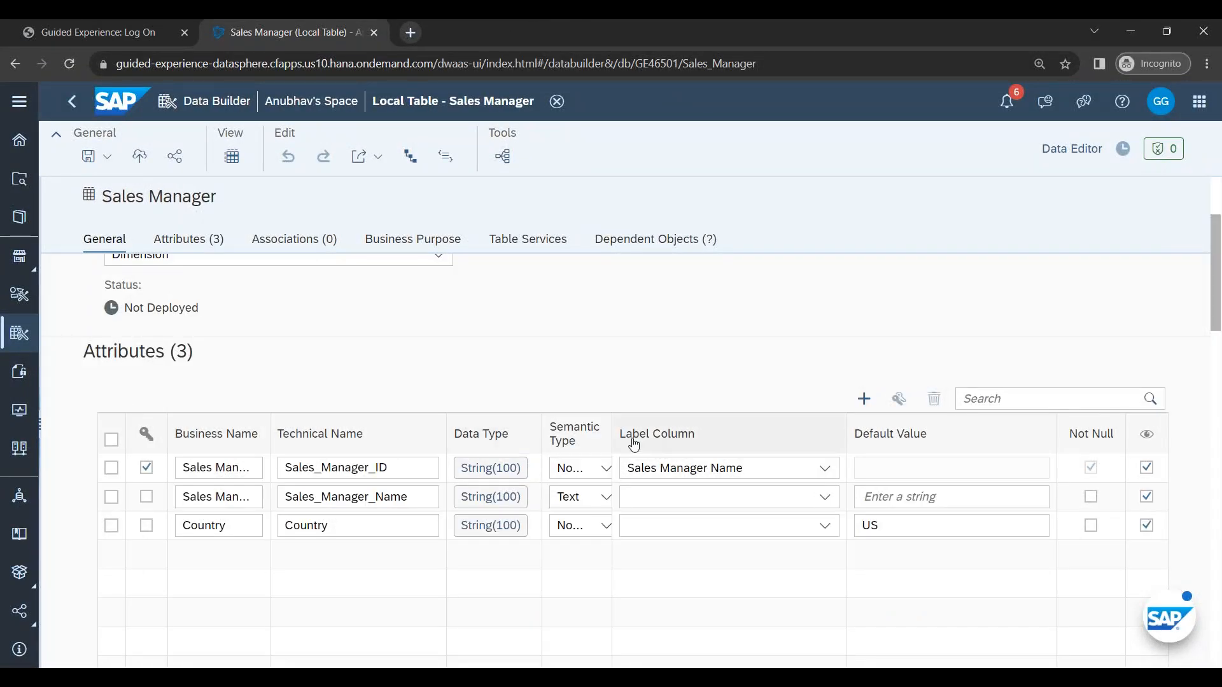
{"action": "left_click_drag", "start_coordinate": [611, 434], "coordinate": [667, 434]}
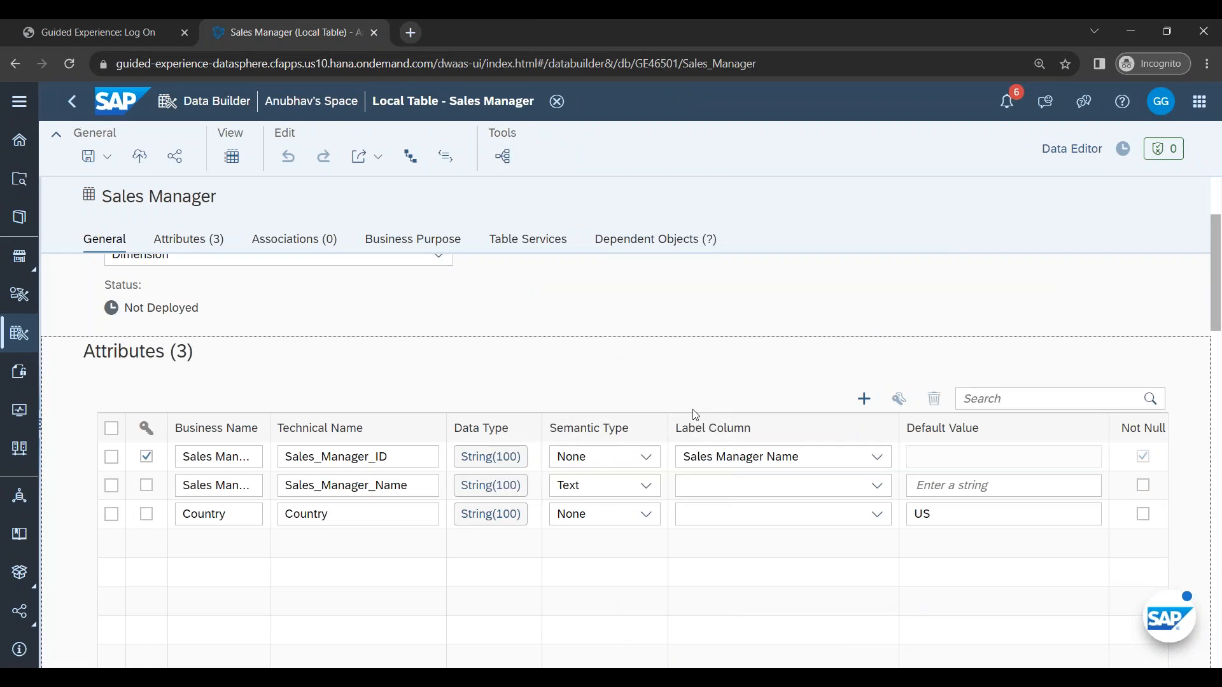
{"action": "scroll", "coordinate": [255, 381], "scroll_direction": "up", "scroll_amount": 3}
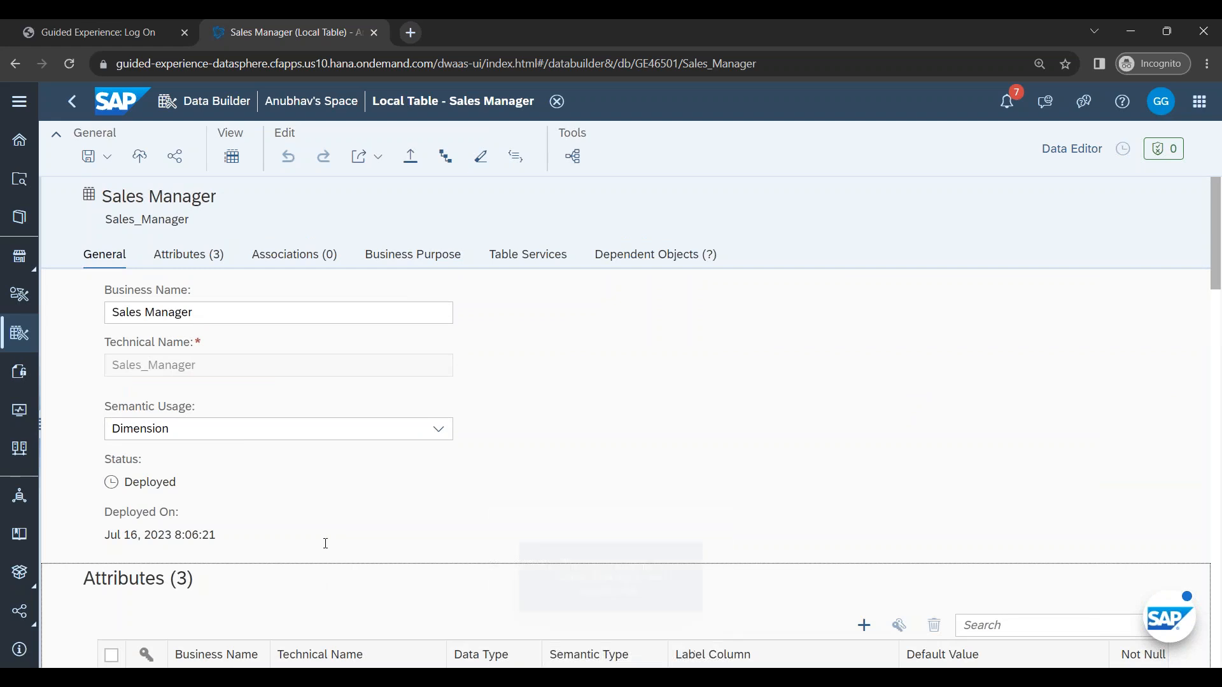
{"action": "scroll", "coordinate": [325, 541], "scroll_direction": "down", "scroll_amount": 1}
{"action": "scroll", "coordinate": [624, 446], "scroll_direction": "down", "scroll_amount": 3}
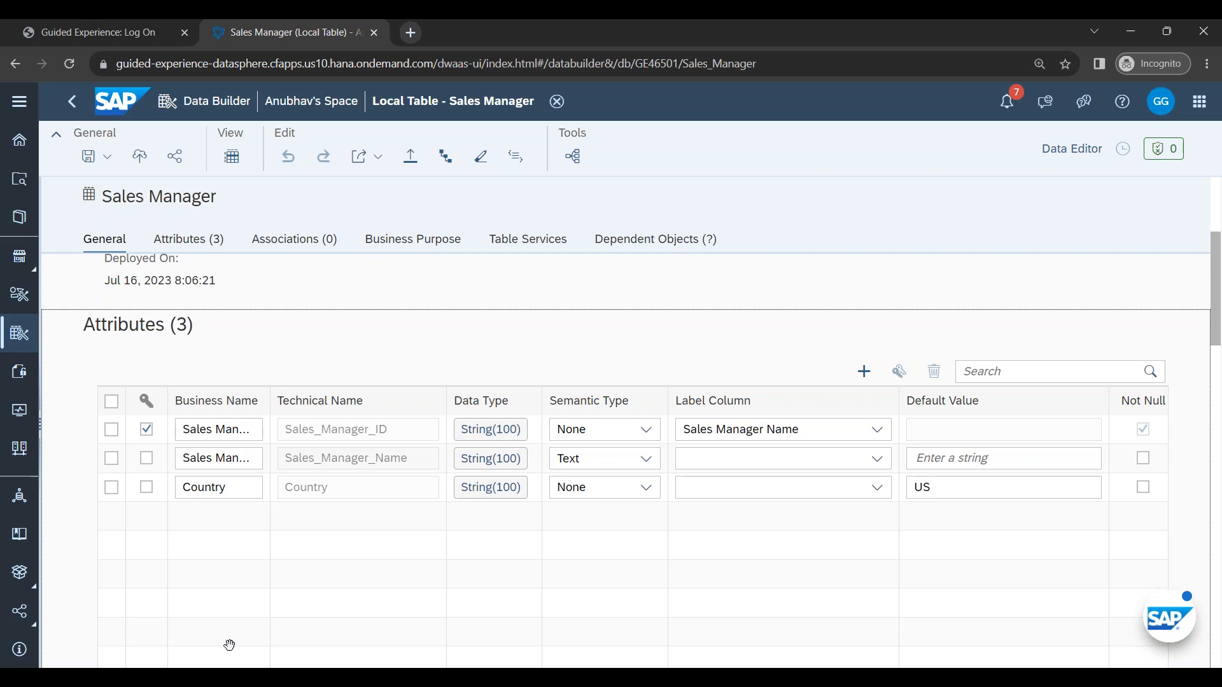
Step: Open the Clock app, start the 5 min timer in expanded view, and return to the Sales Manager table
{"action": "key", "text": "super"}
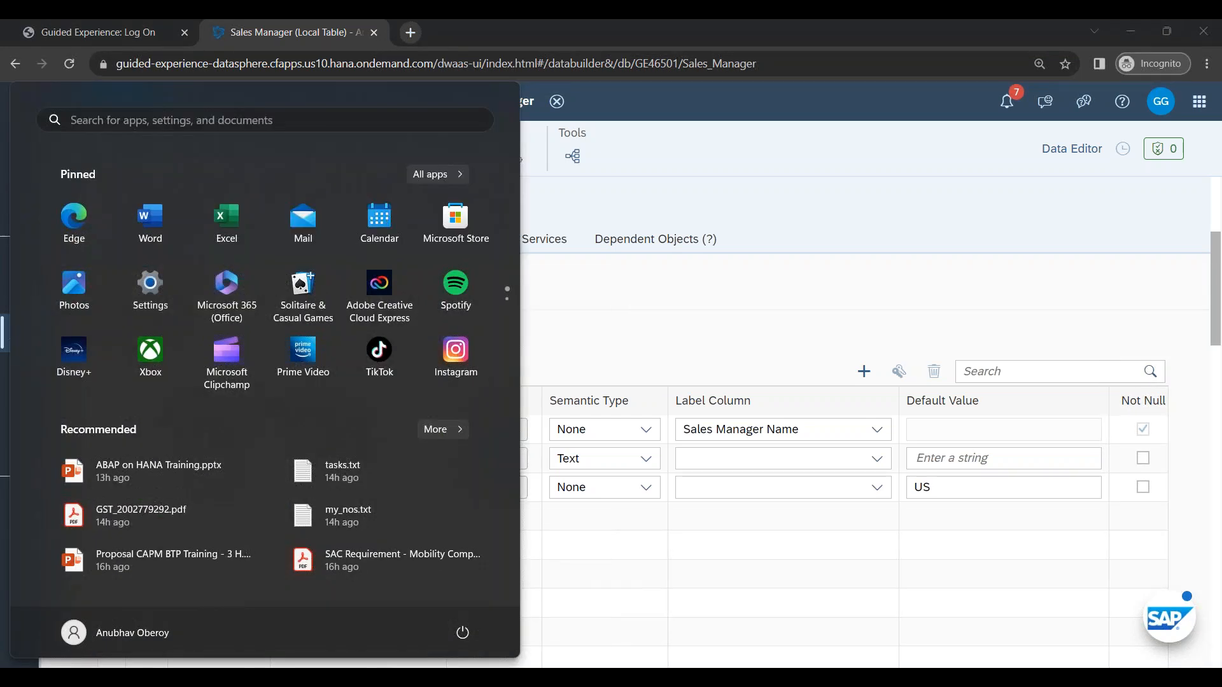
{"action": "type", "text": "clo"}
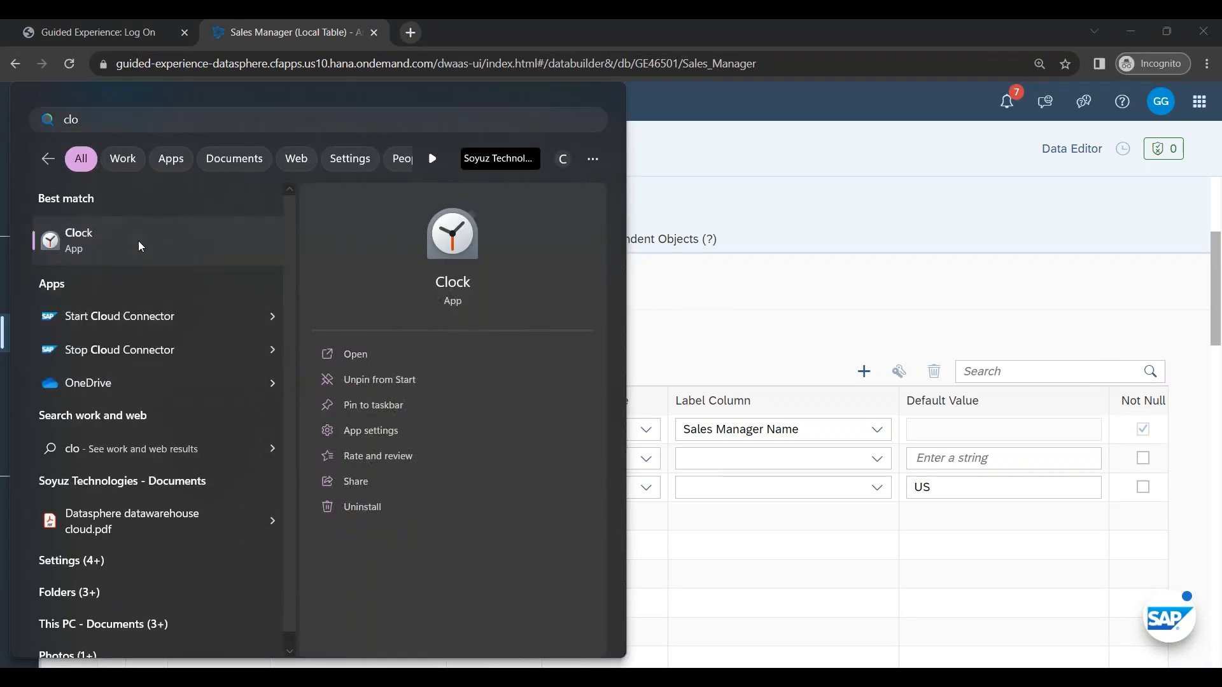
{"action": "left_click", "coordinate": [140, 247]}
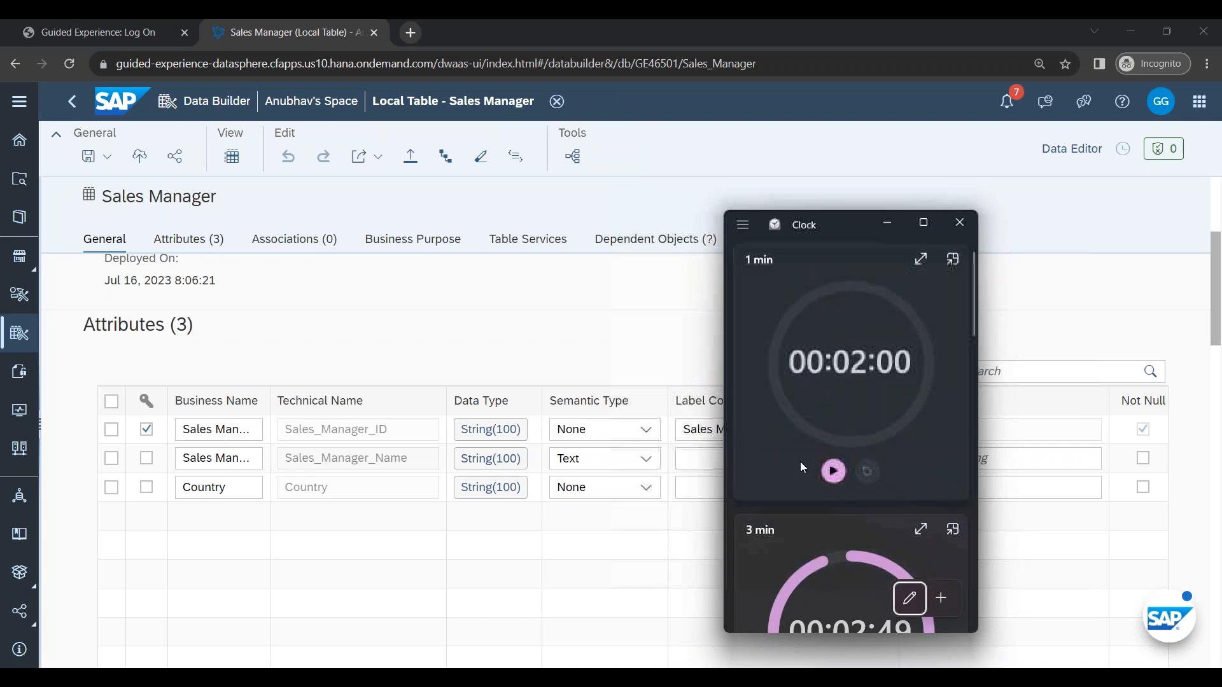
{"action": "scroll", "coordinate": [855, 506], "scroll_direction": "down", "scroll_amount": 3}
{"action": "scroll", "coordinate": [863, 535], "scroll_direction": "down", "scroll_amount": 3}
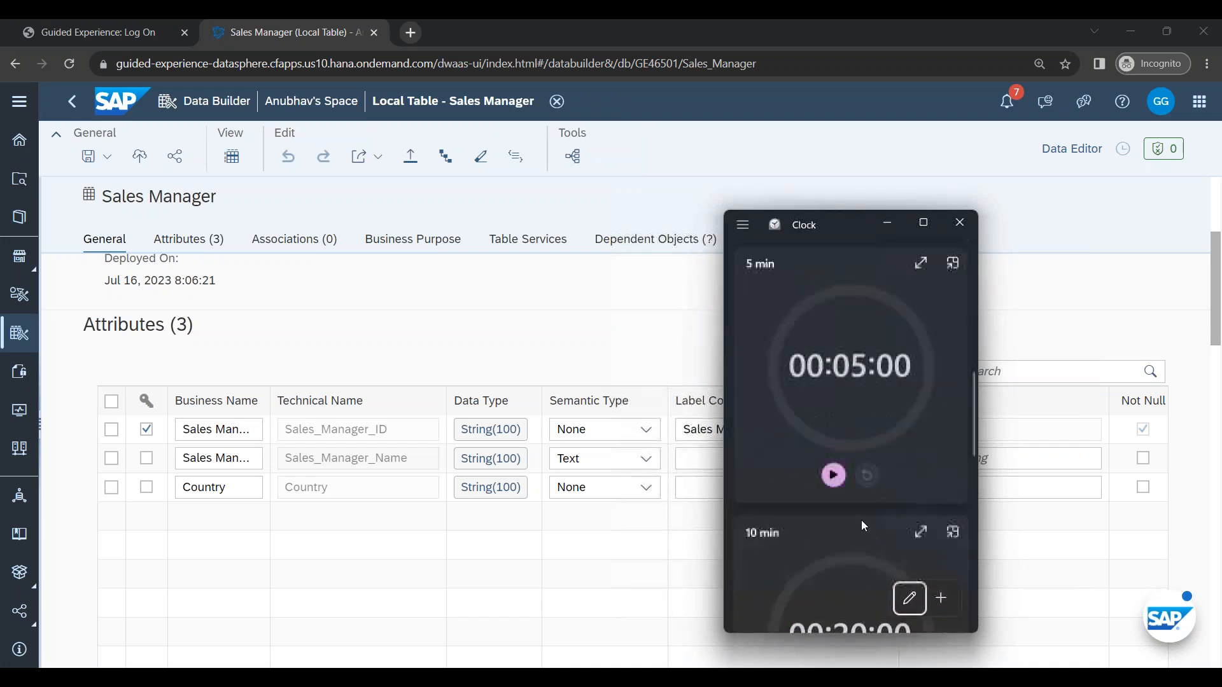
{"action": "left_click", "coordinate": [834, 475]}
{"action": "left_click", "coordinate": [923, 264]}
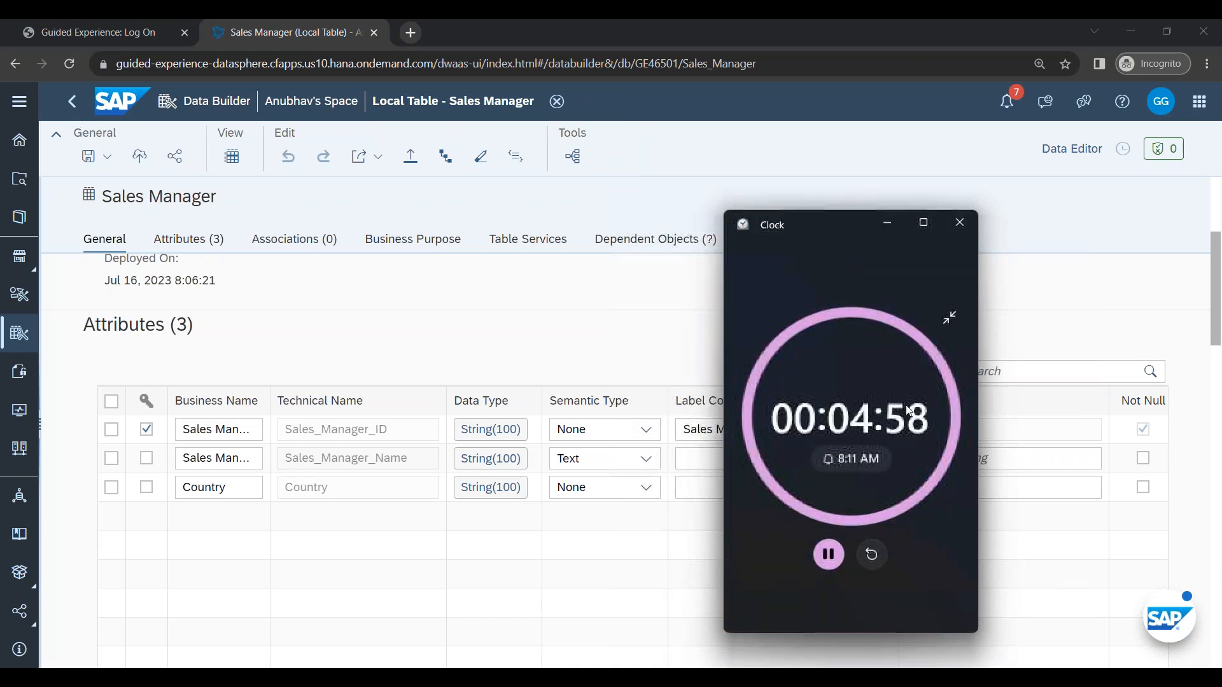
{"action": "left_click", "coordinate": [1140, 114]}
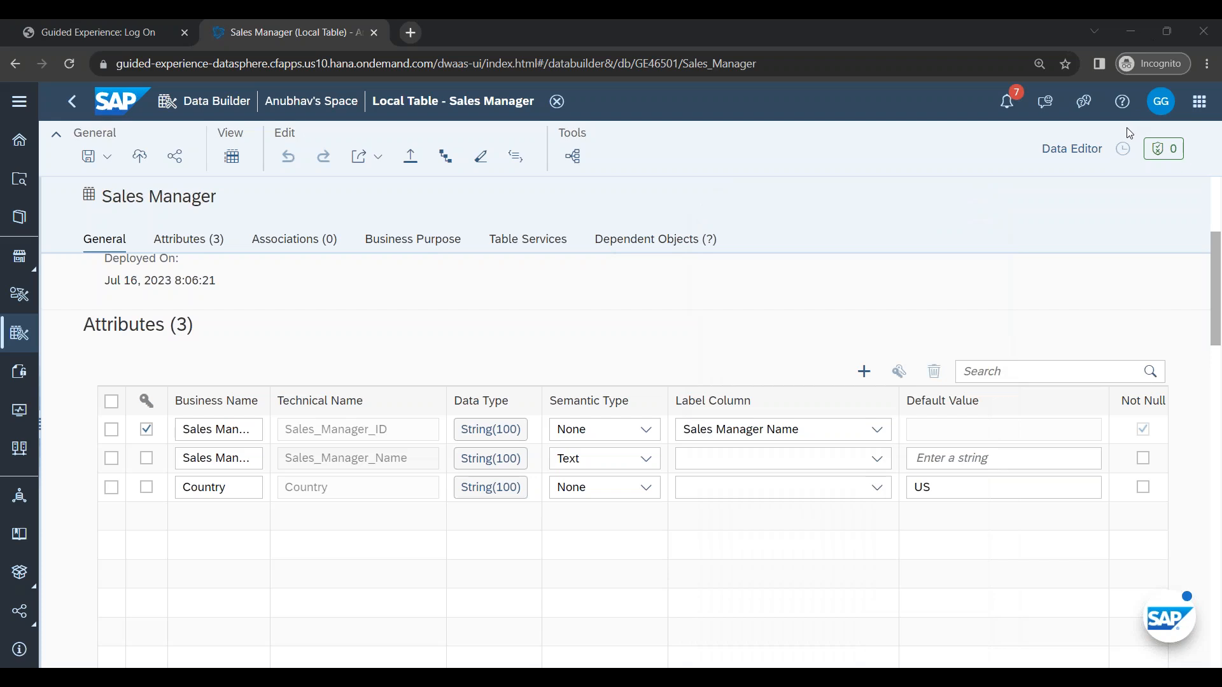
Step: Switch to the PowerPoint training deck and go to the "Time & Generate Time Data" slide
{"action": "left_click", "coordinate": [1018, 320]}
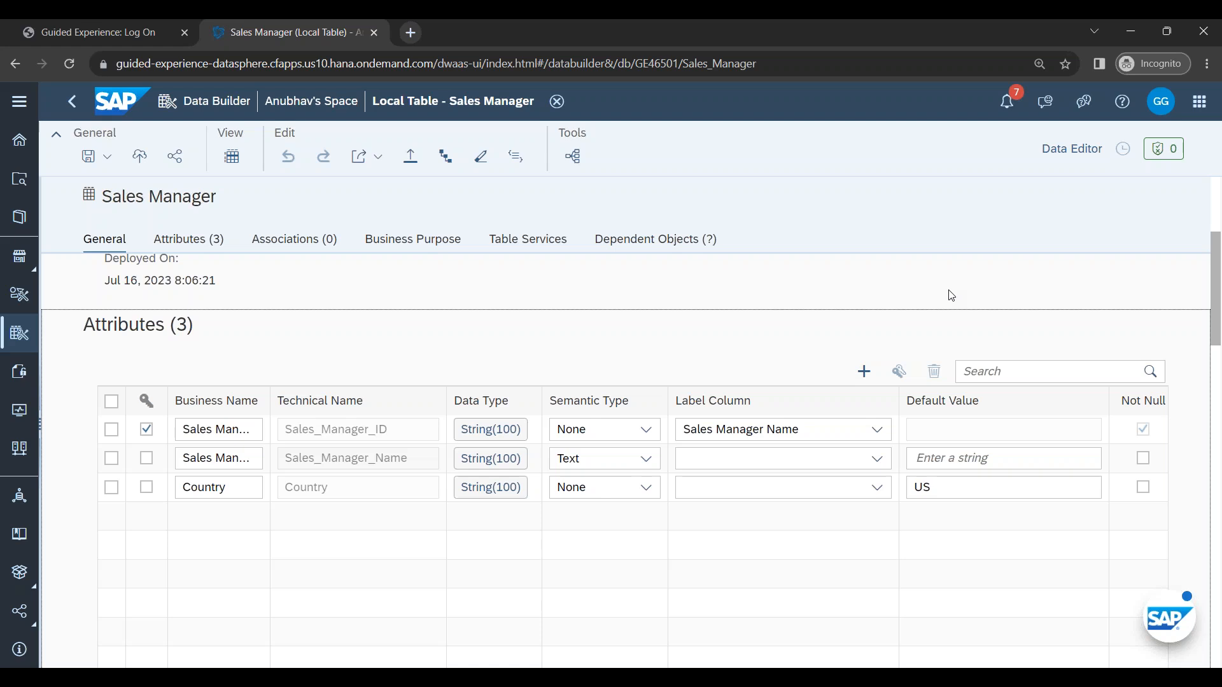
{"action": "scroll", "coordinate": [769, 322], "scroll_direction": "up", "scroll_amount": 3}
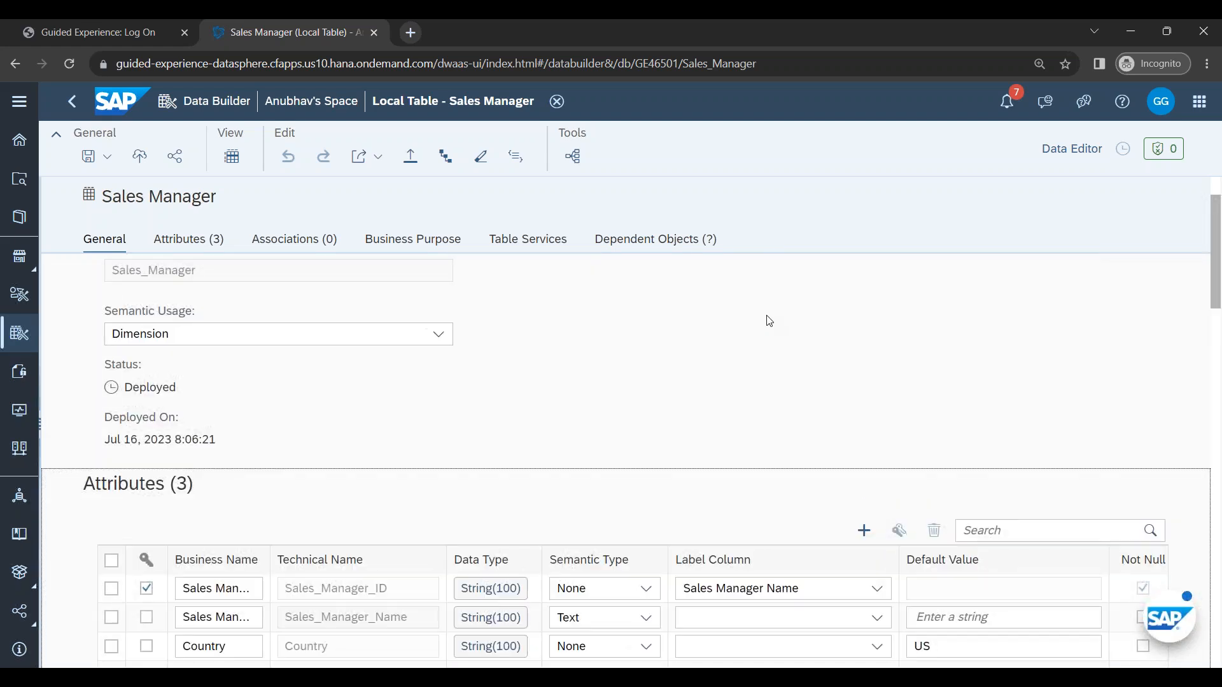
{"action": "left_click", "coordinate": [266, 674]}
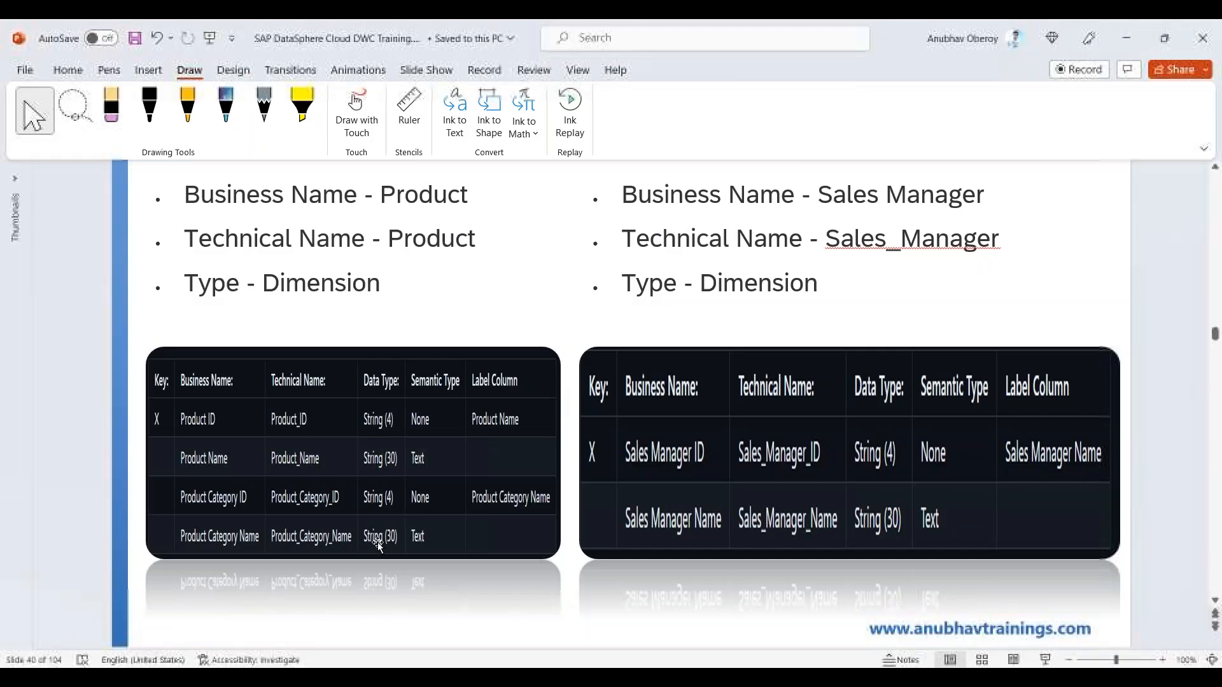
{"action": "scroll", "coordinate": [378, 544], "scroll_direction": "down", "scroll_amount": 1}
{"action": "scroll", "coordinate": [379, 544], "scroll_direction": "down", "scroll_amount": 2}
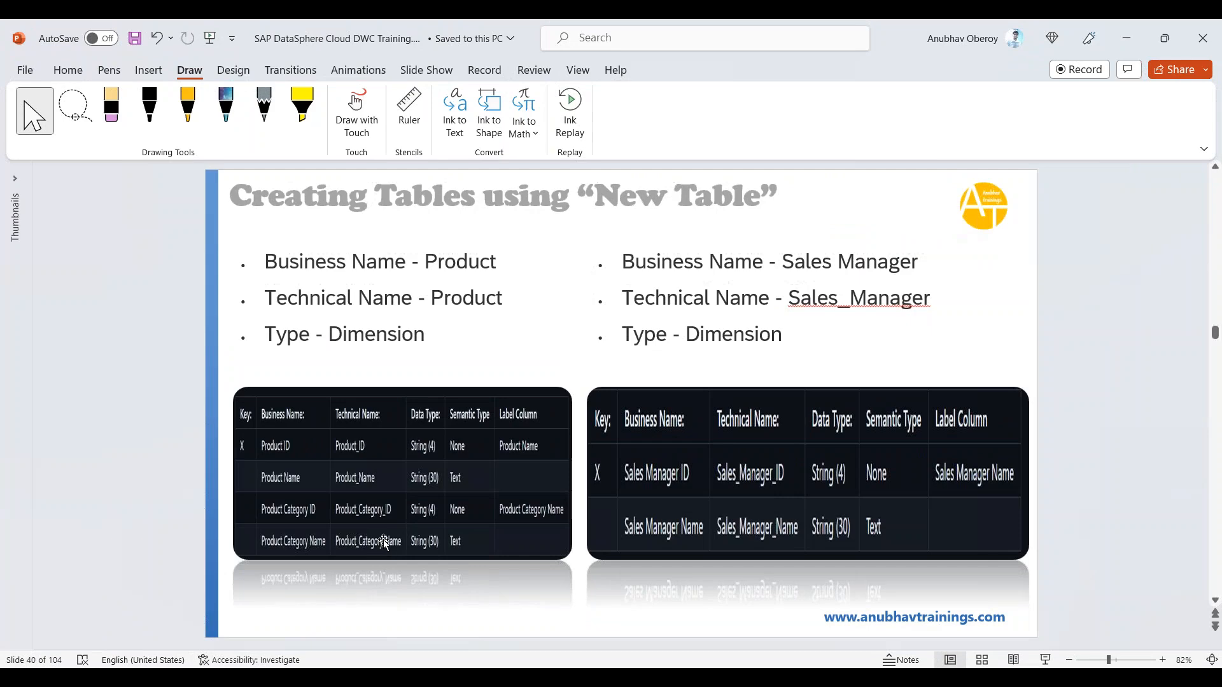
{"action": "scroll", "coordinate": [383, 544], "scroll_direction": "down", "scroll_amount": 6}
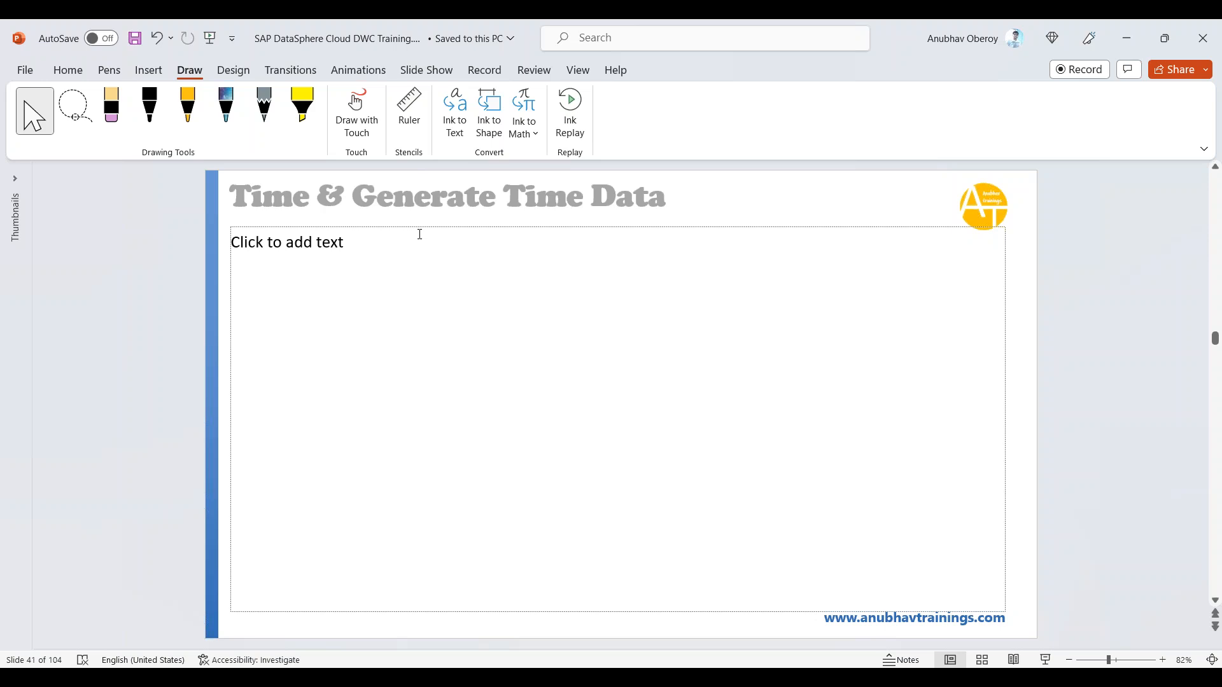
Step: Write the slide's first dashed point: "Time is a dimension which represents day, week, month, Q, H, Y"
{"action": "left_click", "coordinate": [295, 258]}
{"action": "type", "text": "Ti"}
{"action": "key", "text": "BackSpace"}
{"action": "key", "text": "BackSpace"}
{"action": "type", "text": "Time"}
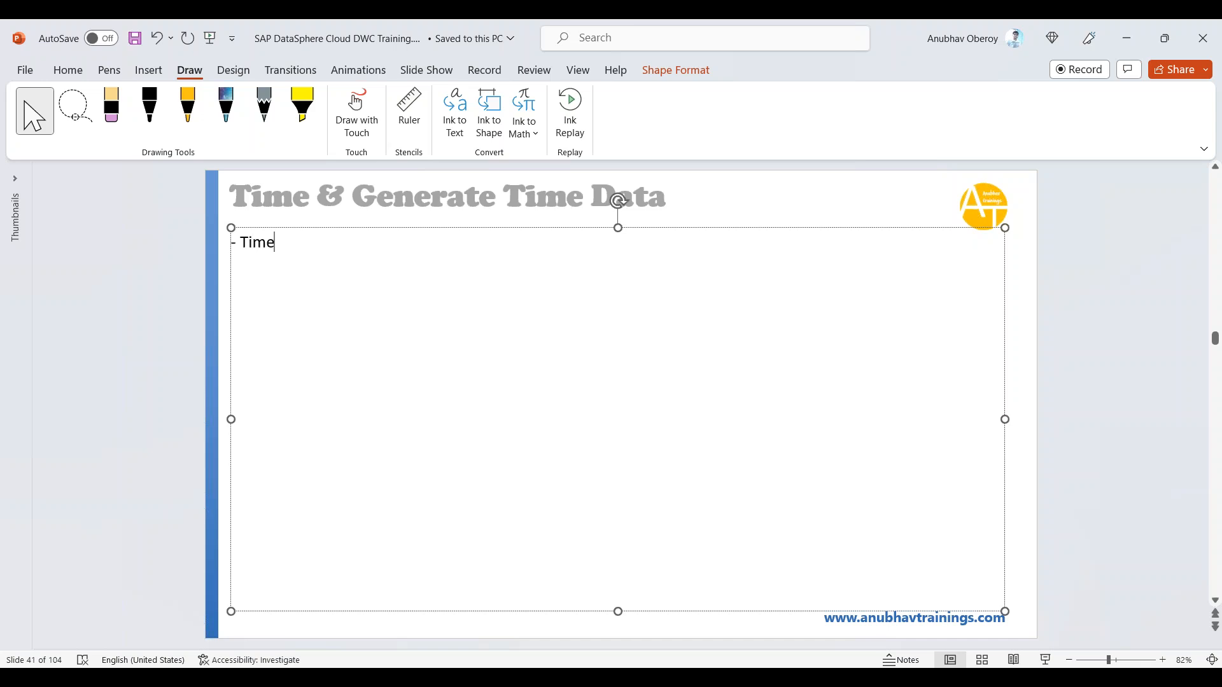
{"action": "type", "text": " is a dimension which re"}
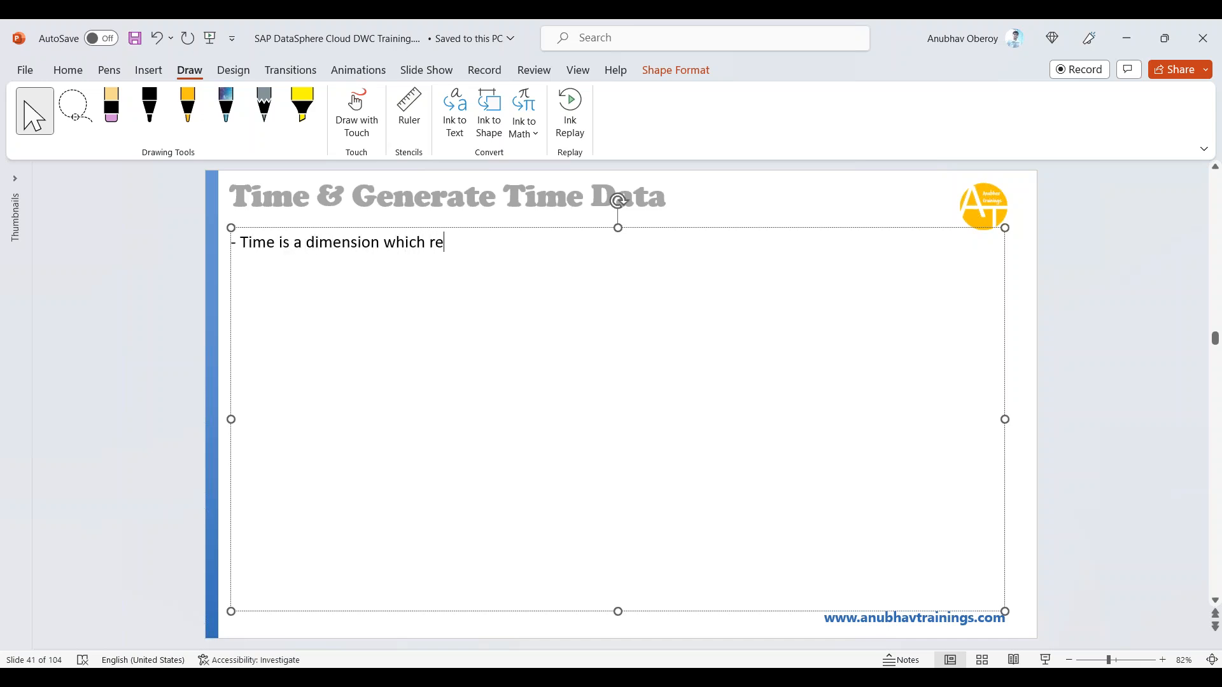
{"action": "type", "text": "presents day, w"}
{"action": "key", "text": "BackSpace"}
{"action": "type", "text": "day, week, "}
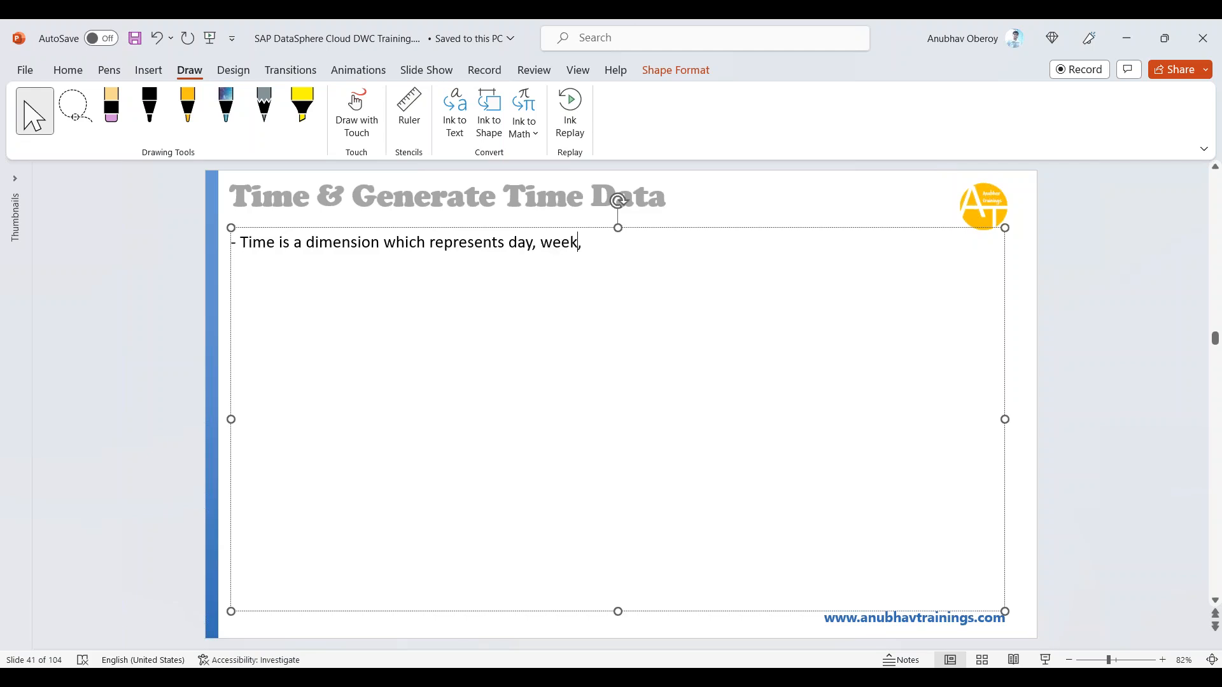
{"action": "type", "text": "month"}
{"action": "type", "text": ".,"}
{"action": "key", "text": "Left"}
{"action": "key", "text": "Left"}
{"action": "key", "text": "BackSpace"}
{"action": "type", "text": "Q, H, Y"}
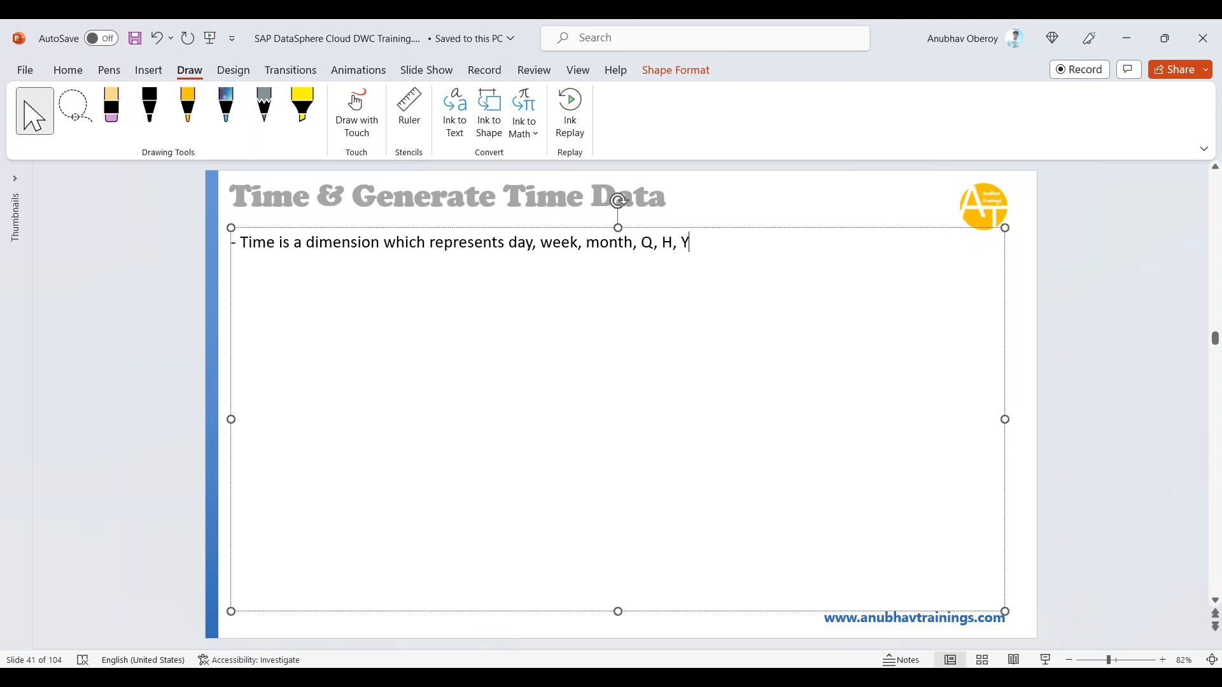
Step: Add a second dashed point: "We can enrich our models and stories with time dimension"
{"action": "key", "text": "Return"}
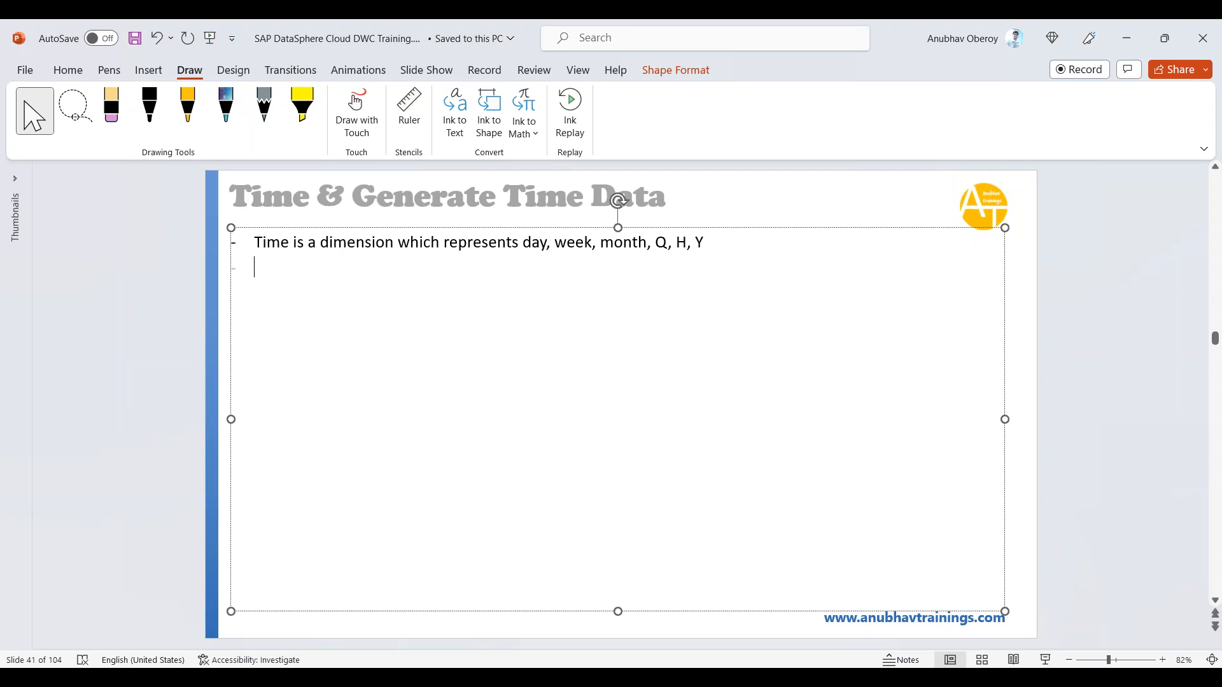
{"action": "type", "text": "We can enti"}
{"action": "key", "text": "BackSpace"}
{"action": "key", "text": "BackSpace"}
{"action": "type", "text": "rich our models"}
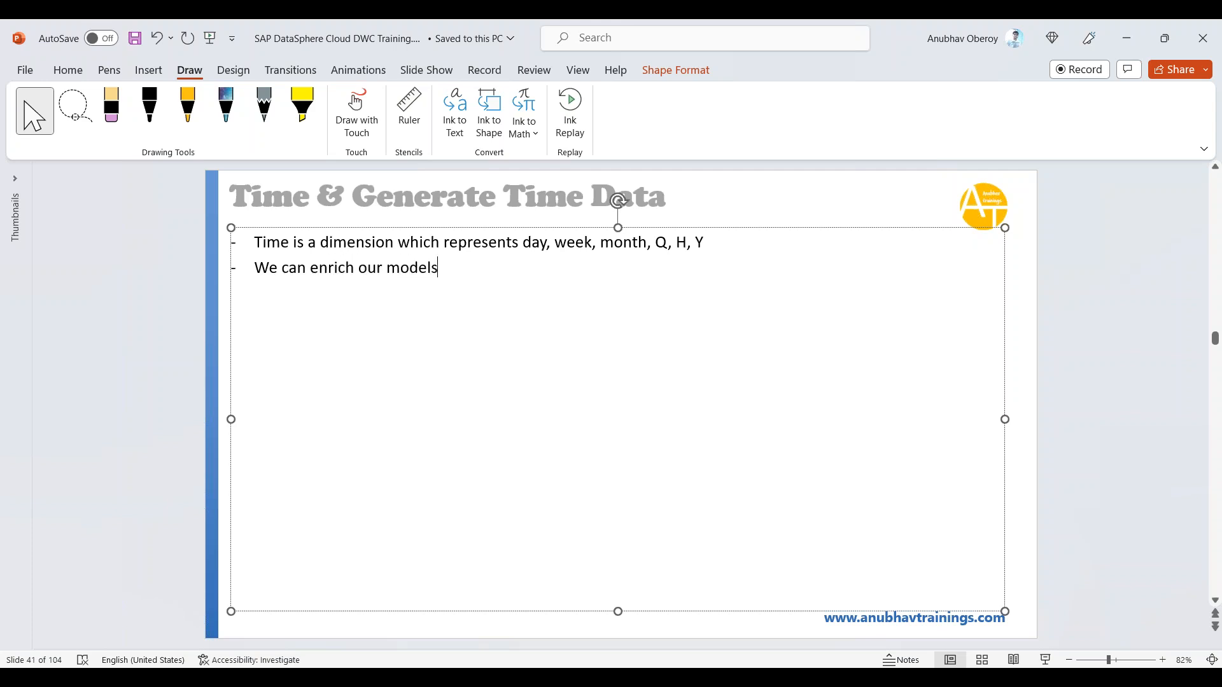
{"action": "type", "text": " w"}
{"action": "key", "text": "BackSpace"}
{"action": "type", "text": "and stories with time dimension"}
Step: Begin a third dashed point with "By Default time is treated by system as"
{"action": "key", "text": "Return"}
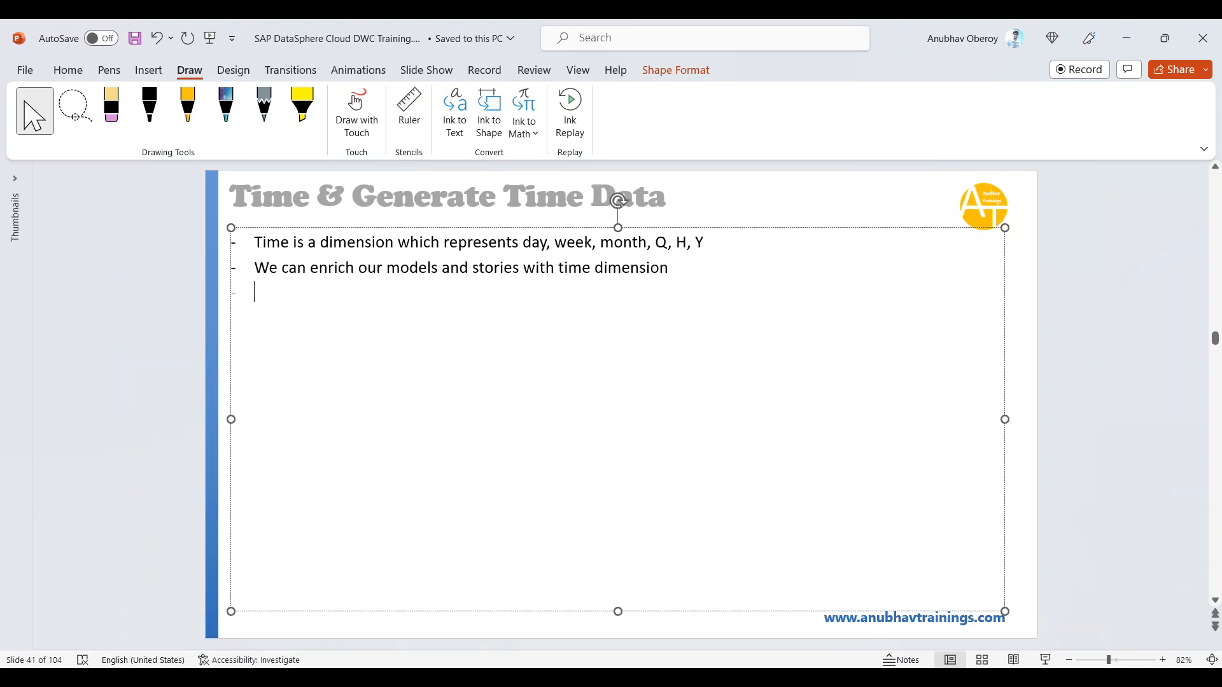
{"action": "type", "text": "By Default time is t"}
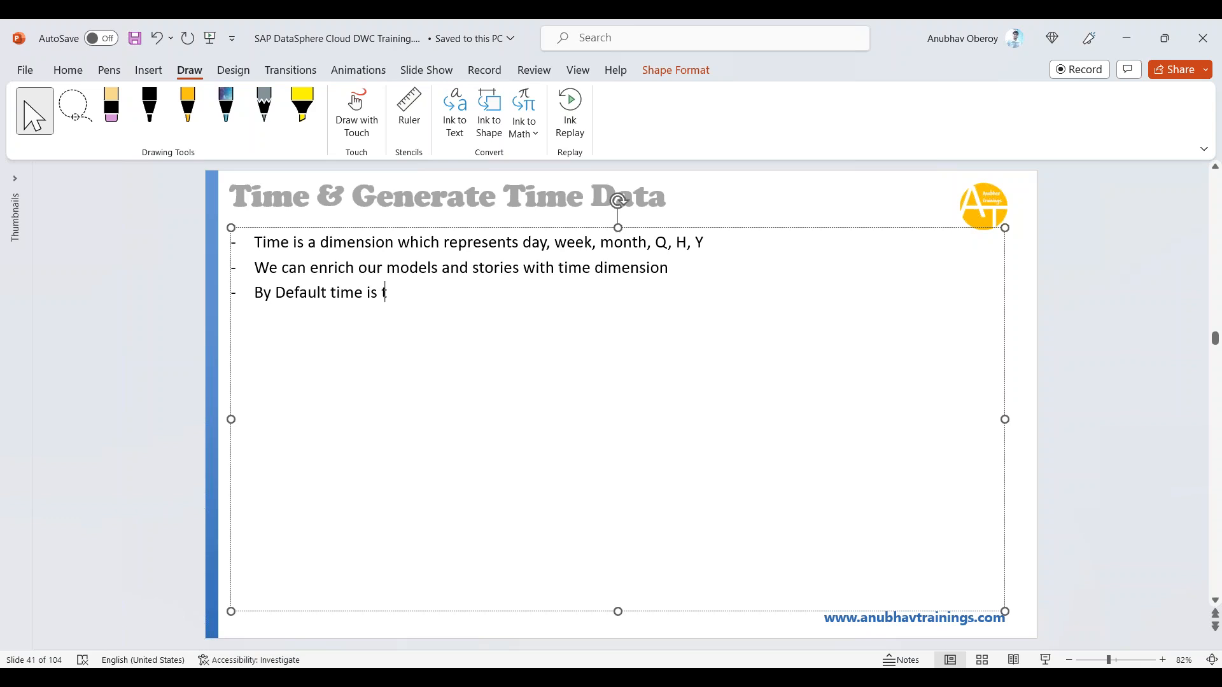
{"action": "type", "text": "reac"}
{"action": "key", "text": "BackSpace"}
{"action": "type", "text": "ted by system as a"}
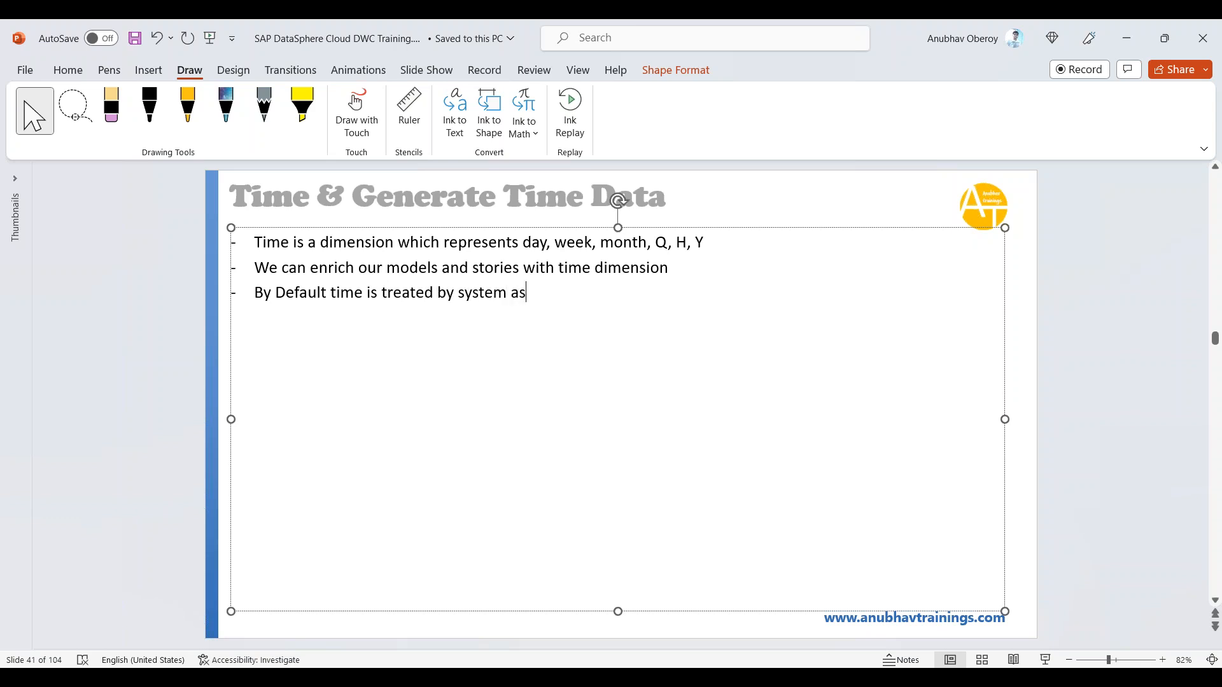
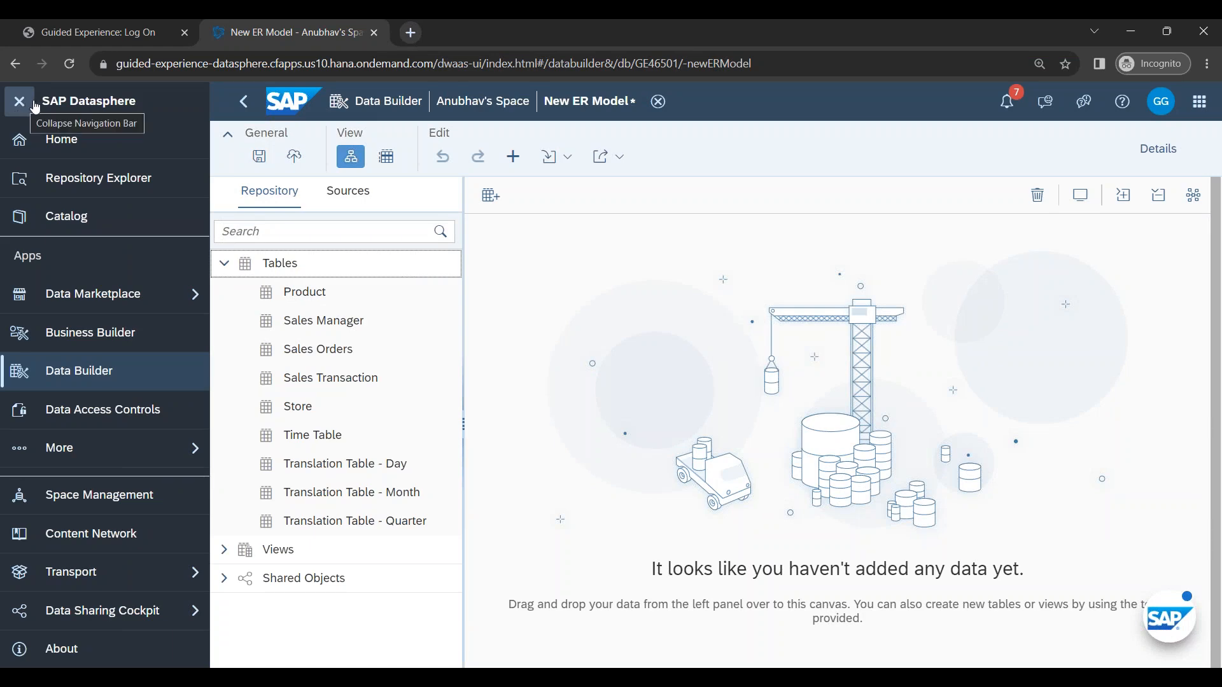
Step: Collapse the Datasphere navigation bar, then switch to PowerPoint and examine the tables on the Store ER Diagram slide
{"action": "left_click", "coordinate": [19, 101]}
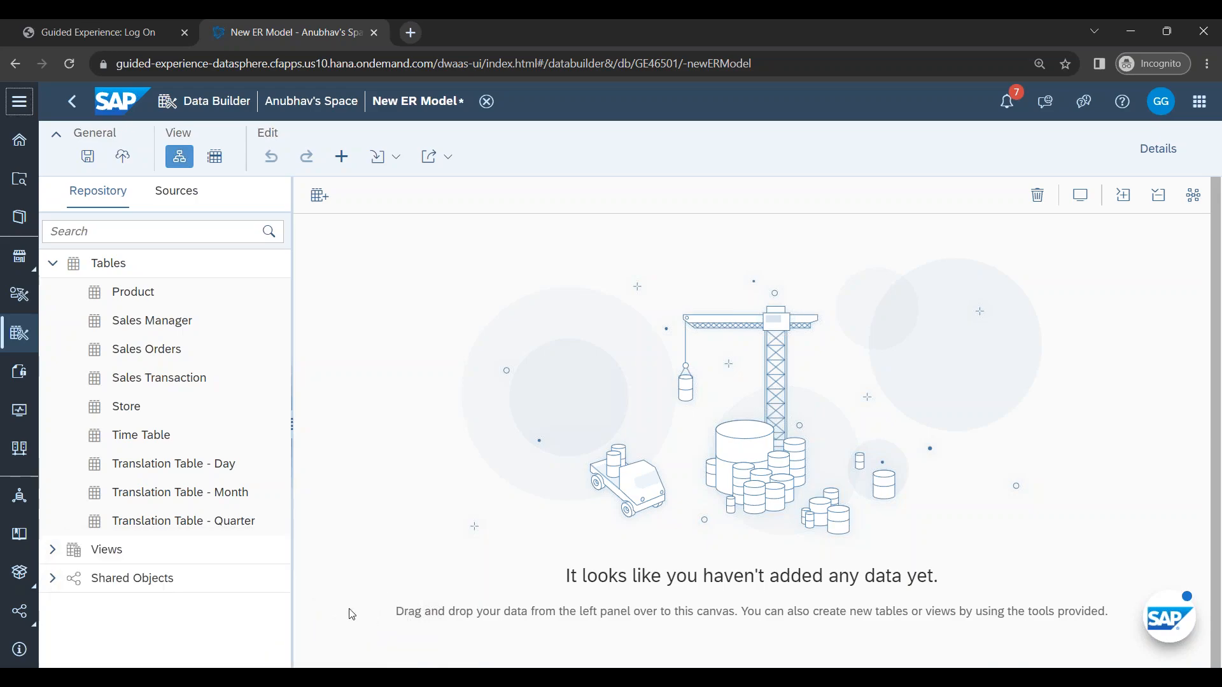
{"action": "left_click", "coordinate": [271, 678]}
{"action": "scroll", "coordinate": [425, 548], "scroll_direction": "down", "scroll_amount": 1}
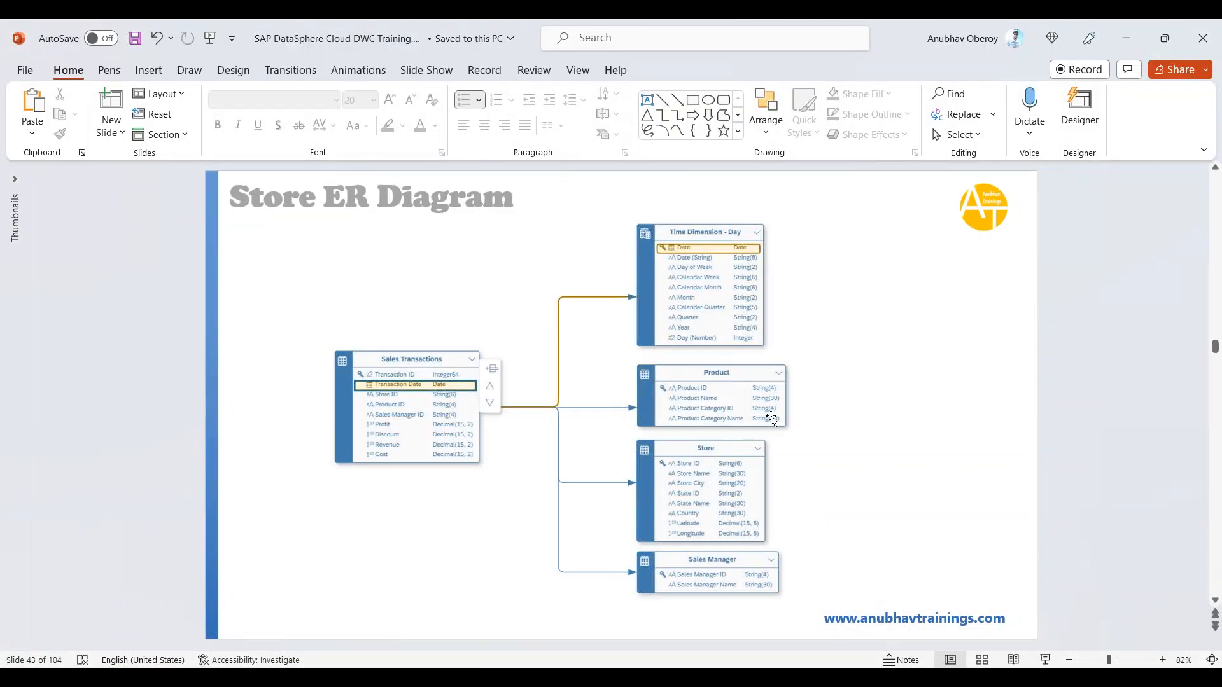
{"action": "scroll", "coordinate": [725, 450], "scroll_direction": "up", "scroll_amount": 2}
{"action": "scroll", "coordinate": [685, 462], "scroll_direction": "up", "scroll_amount": 5}
{"action": "scroll", "coordinate": [685, 463], "scroll_direction": "down", "scroll_amount": 5}
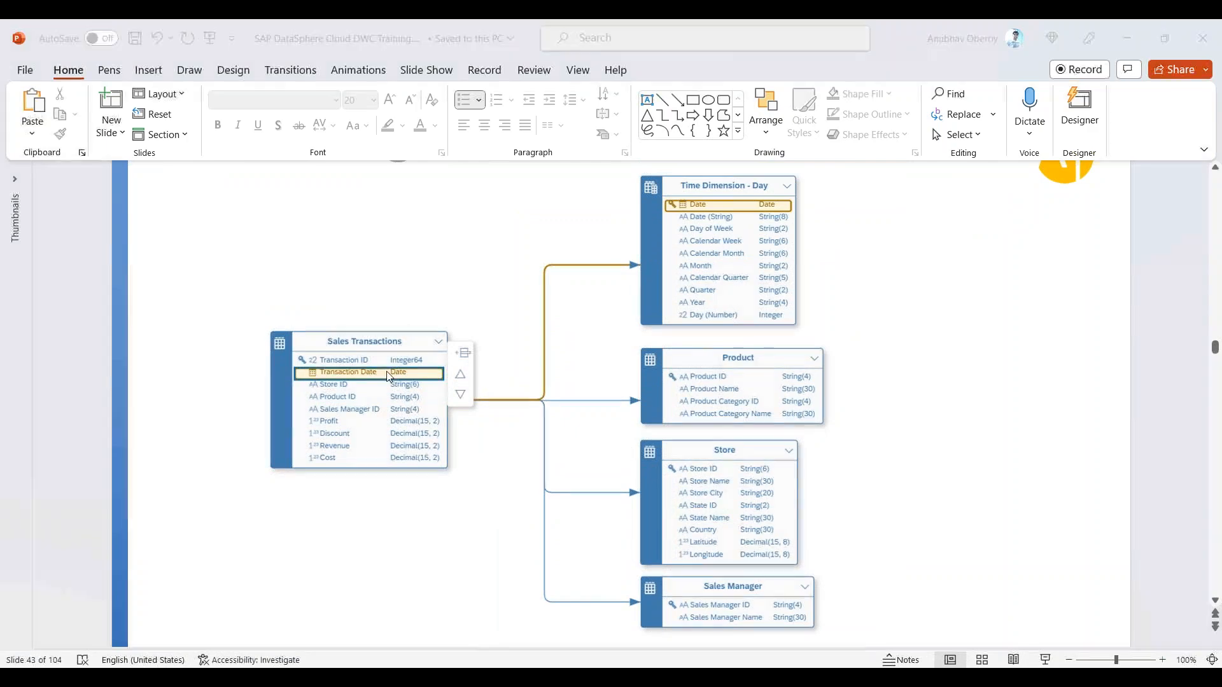
Step: Switch back to SAP Datasphere and place the Sales Transaction and Translation Table - Day tables on the ER model canvas
{"action": "key", "text": "alt+Tab"}
{"action": "left_click_drag", "start_coordinate": [164, 374], "coordinate": [464, 373]}
{"action": "key", "text": "alt+Tab"}
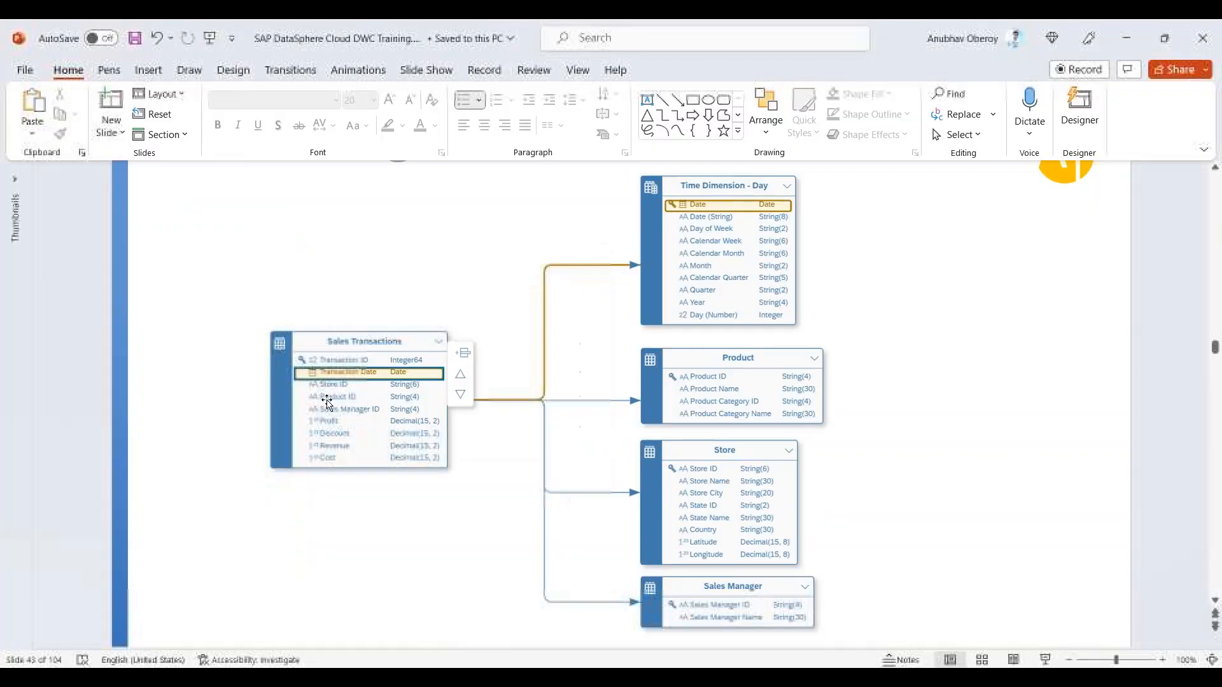
{"action": "key", "text": "alt+Tab"}
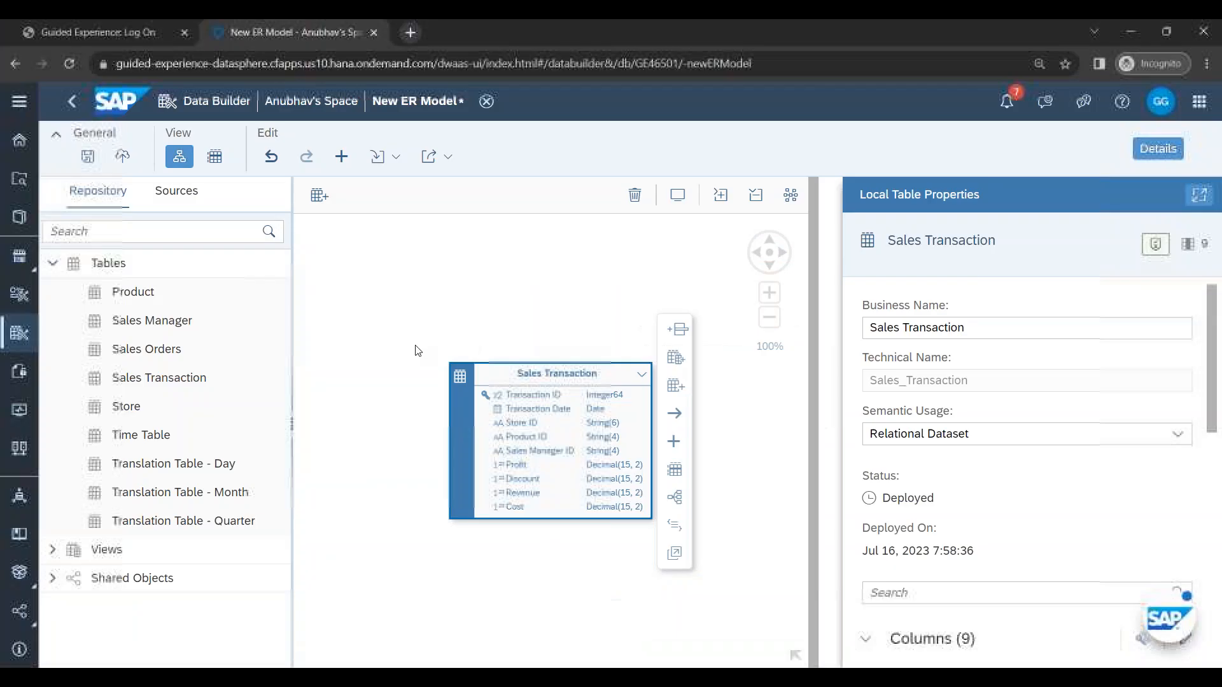
{"action": "left_click_drag", "start_coordinate": [181, 466], "coordinate": [689, 320]}
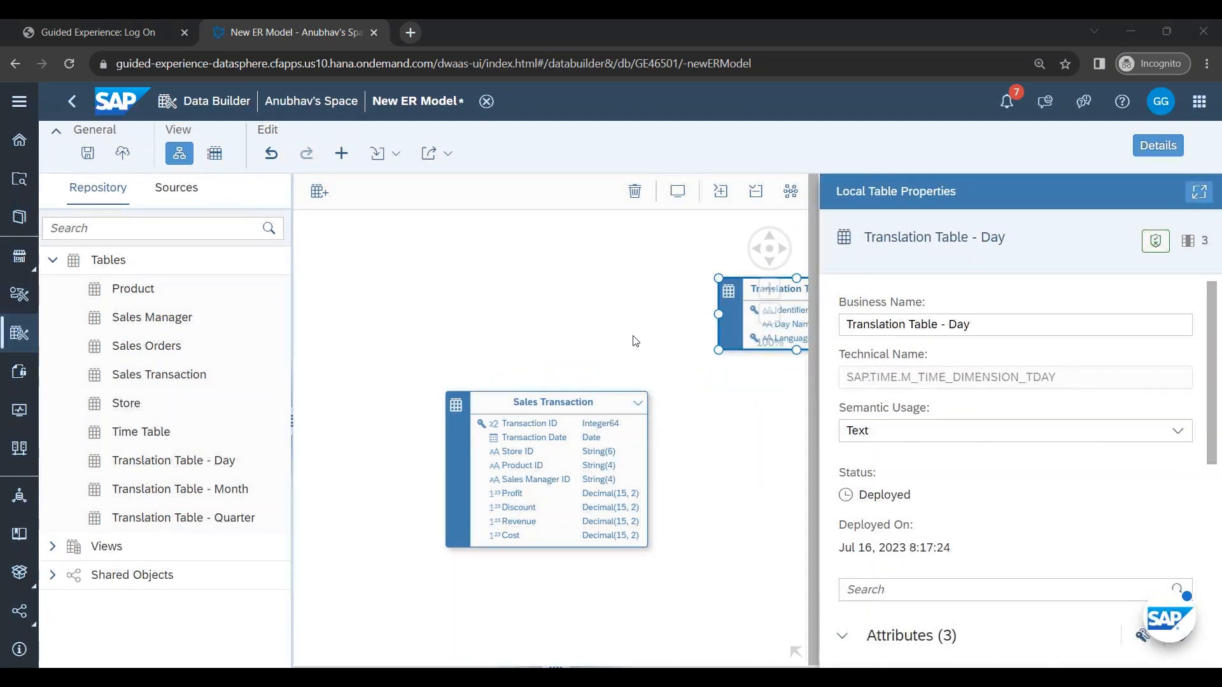
Step: Check the reference diagram in PowerPoint, return to SAP Datasphere and place the Product, Store and Sales Manager tables on the canvas
{"action": "key", "text": "alt+Tab"}
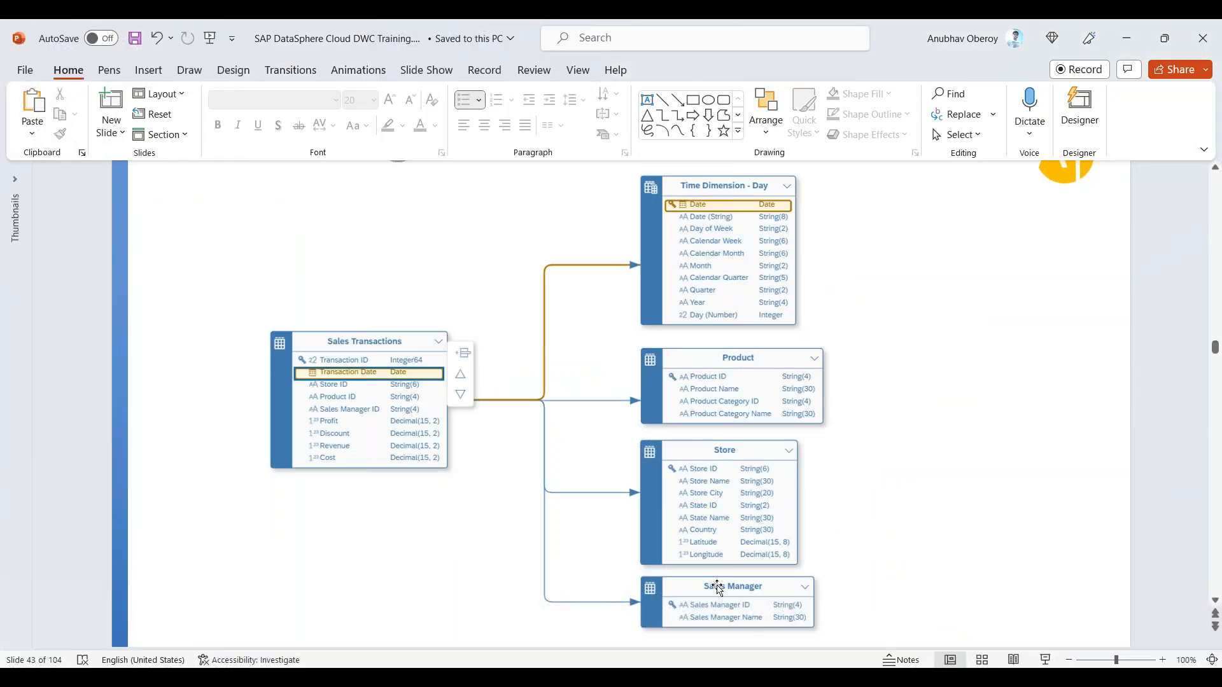
{"action": "key", "text": "alt+Tab"}
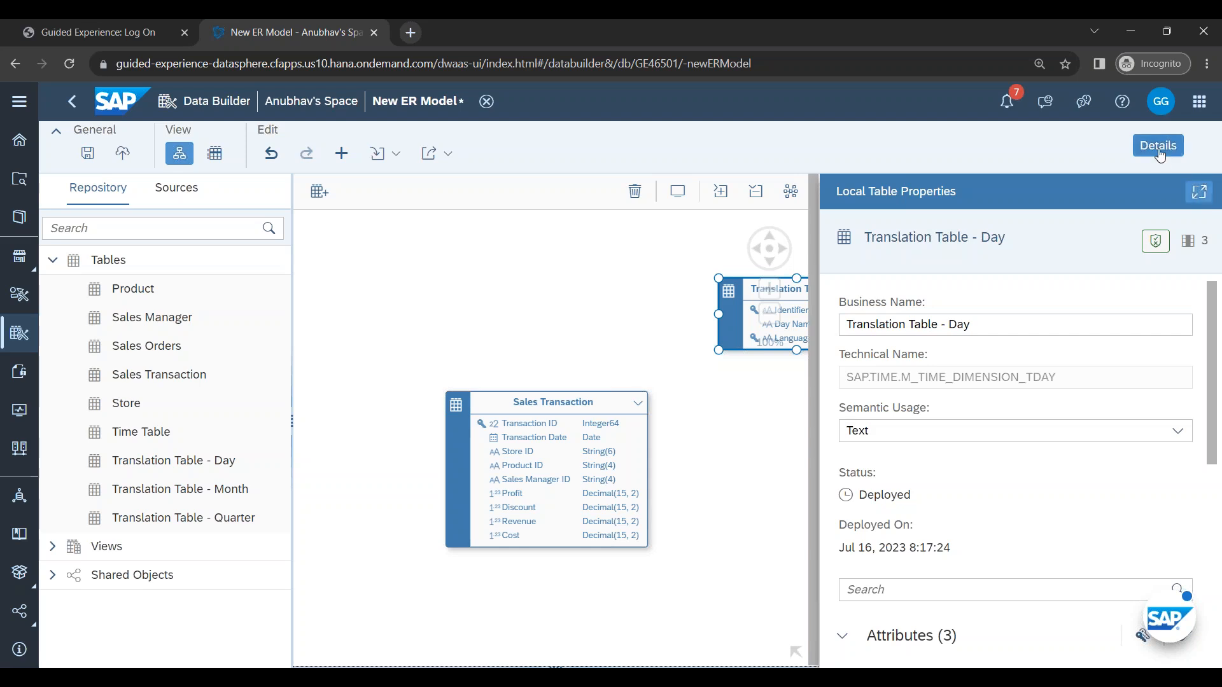
{"action": "left_click", "coordinate": [1159, 150]}
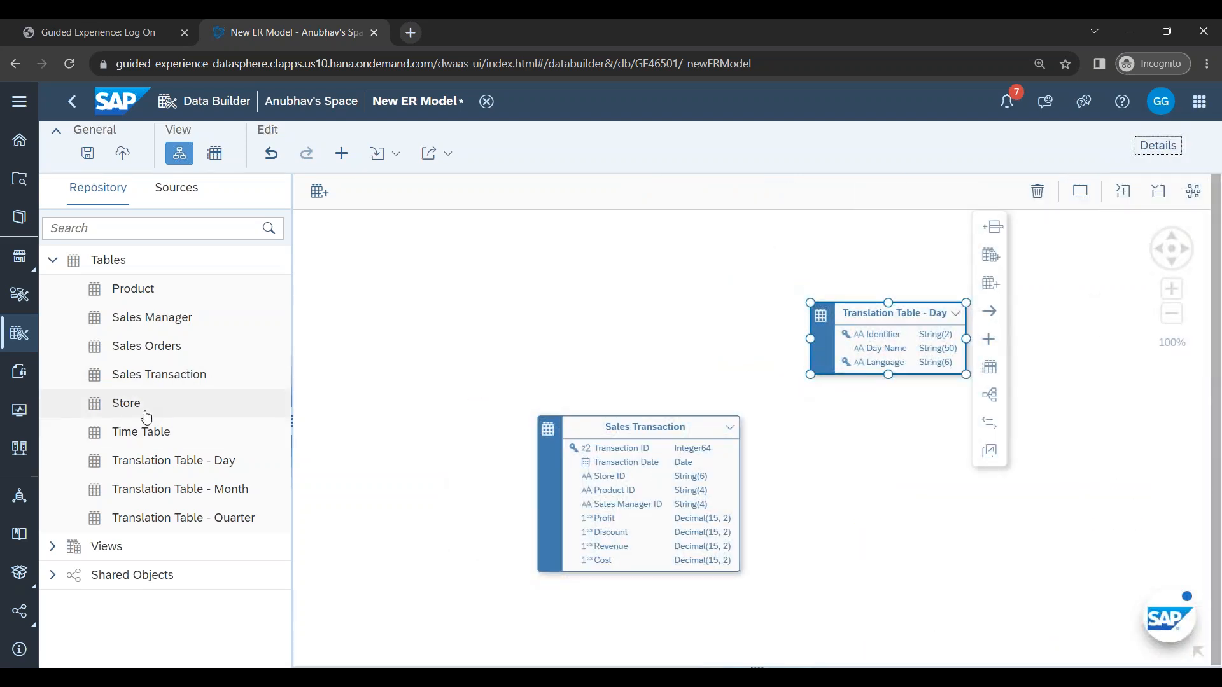
{"action": "left_click_drag", "start_coordinate": [150, 292], "coordinate": [950, 434]}
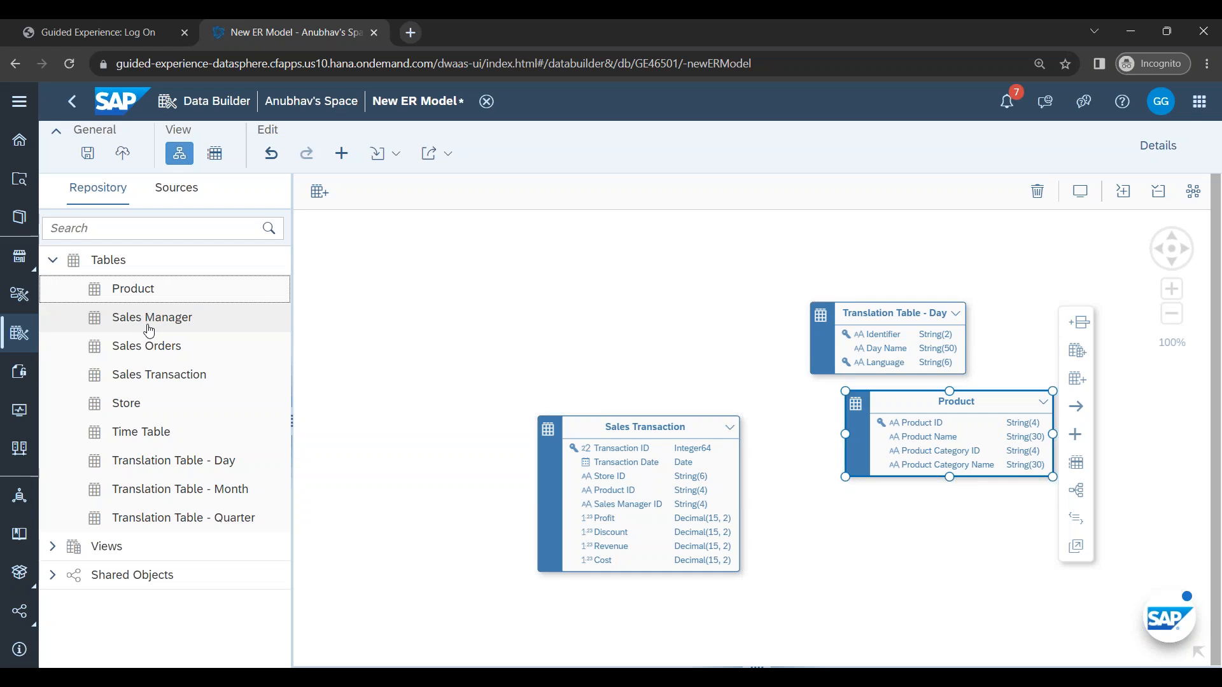
{"action": "left_click_drag", "start_coordinate": [119, 409], "coordinate": [931, 546]}
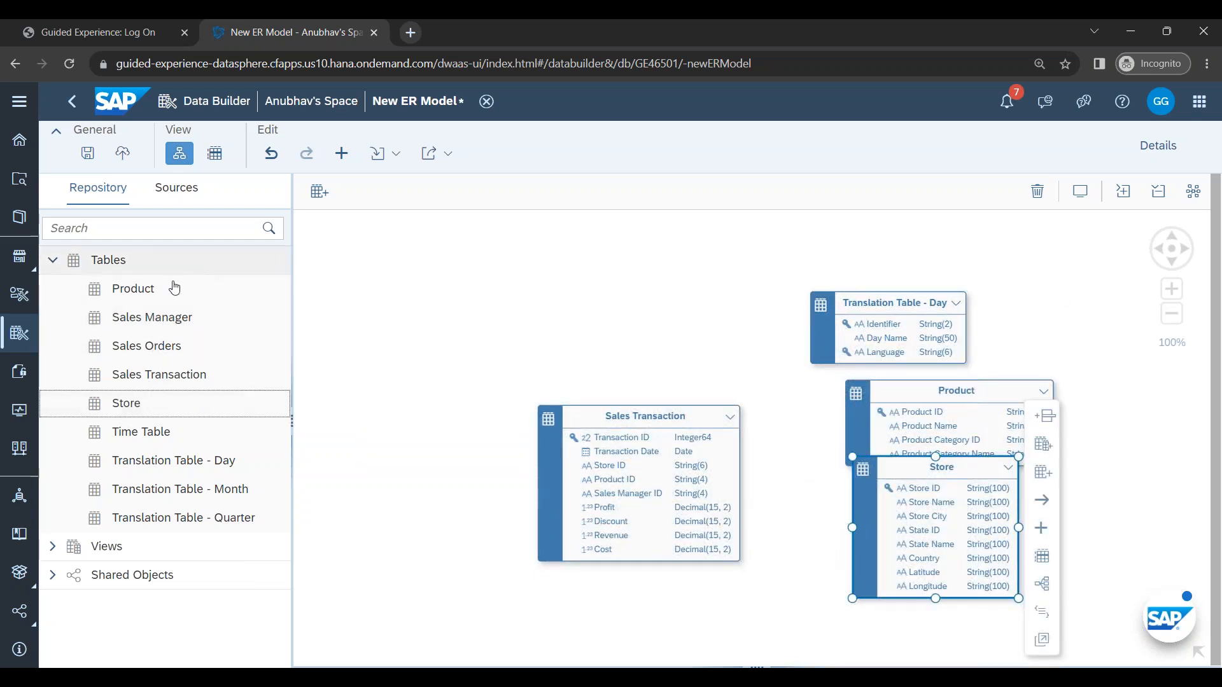
{"action": "left_click_drag", "start_coordinate": [153, 317], "coordinate": [961, 625]}
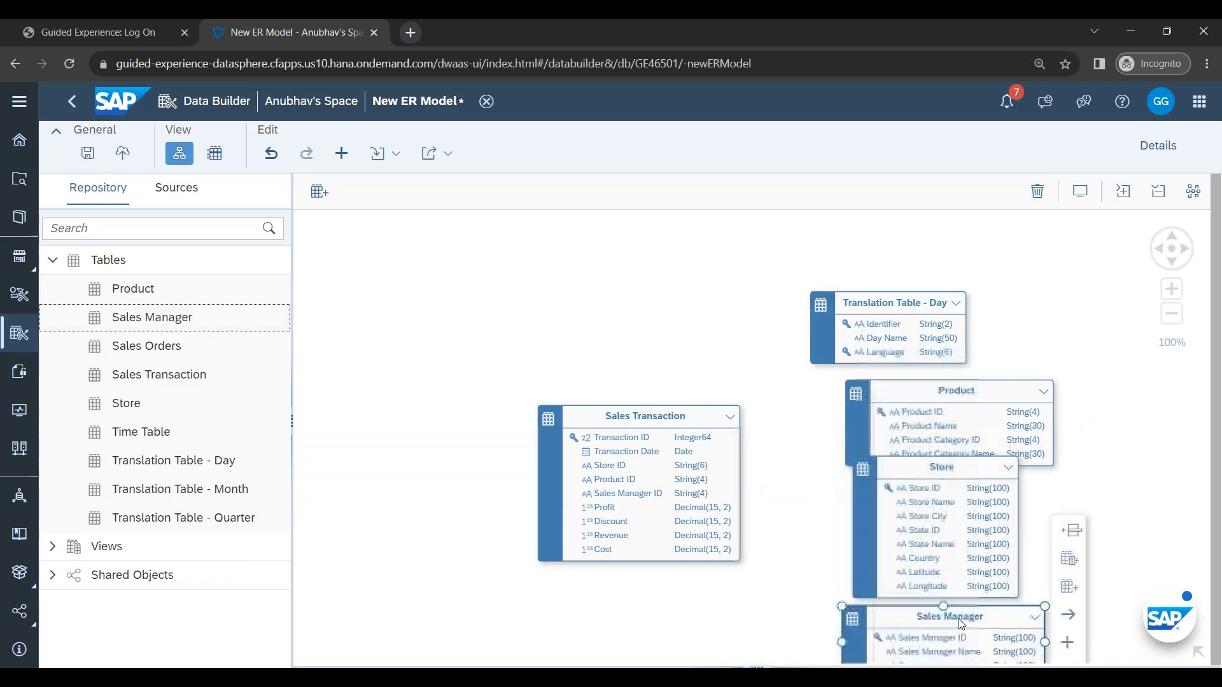
Step: Spread the Translation Table - Day, Product, Store and Sales Manager tables into a spaced column, with Sales Transaction set further apart beside them
{"action": "scroll", "coordinate": [963, 582], "scroll_direction": "down", "scroll_amount": 3}
{"action": "left_click", "coordinate": [777, 545]}
{"action": "left_click_drag", "start_coordinate": [622, 402], "coordinate": [384, 309]}
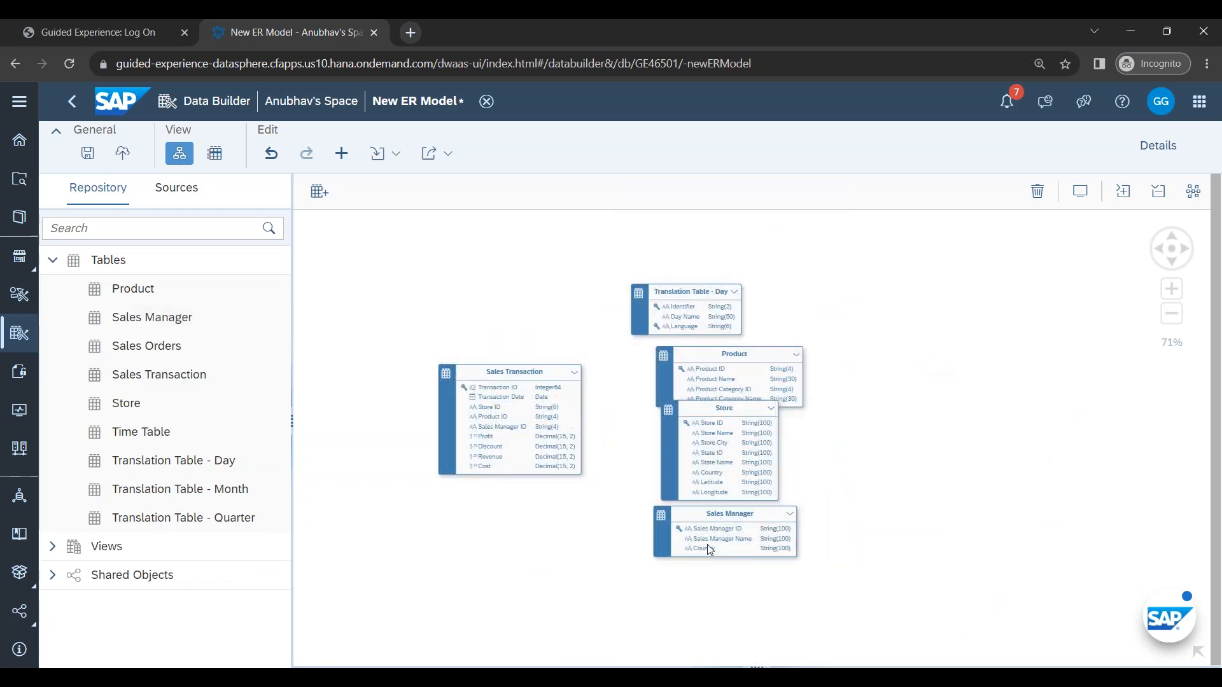
{"action": "left_click_drag", "start_coordinate": [726, 521], "coordinate": [738, 596]}
{"action": "left_click_drag", "start_coordinate": [738, 413], "coordinate": [739, 471]}
{"action": "left_click", "coordinate": [749, 363]}
{"action": "mouse_move", "coordinate": [748, 363]}
{"action": "left_mouse_down"}
{"action": "mouse_move", "coordinate": [762, 382]}
{"action": "mouse_move", "coordinate": [728, 375]}
{"action": "left_mouse_up"}
{"action": "left_click_drag", "start_coordinate": [691, 292], "coordinate": [730, 300]}
{"action": "left_click_drag", "start_coordinate": [549, 408], "coordinate": [497, 408]}
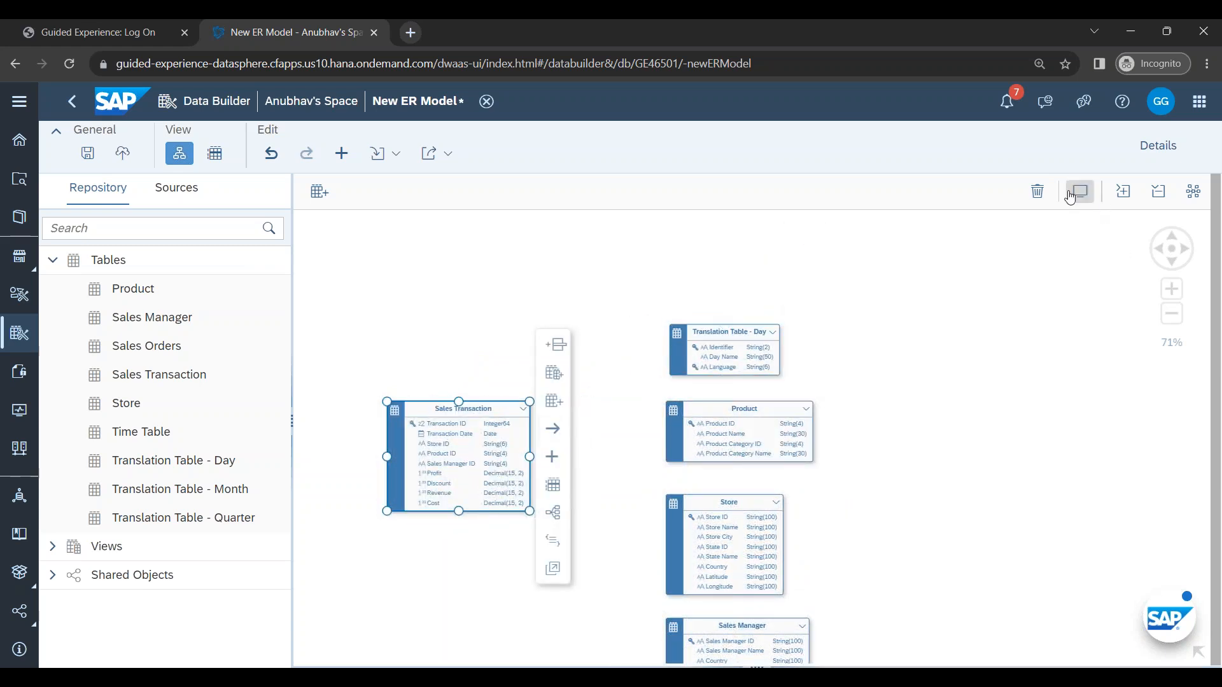
Step: Create an association from Sales Transaction to Translation Table - Day and open its validation message
{"action": "left_click", "coordinate": [987, 387]}
{"action": "scroll", "coordinate": [983, 411], "scroll_direction": "down", "scroll_amount": 2}
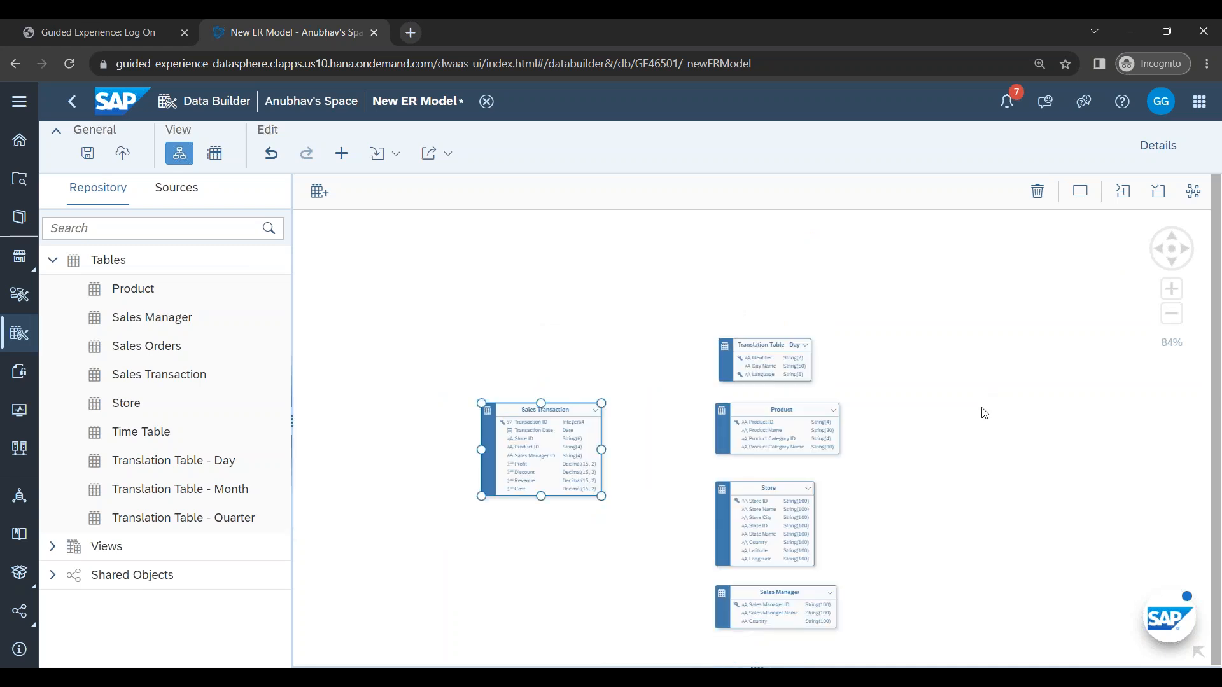
{"action": "left_click_drag", "start_coordinate": [959, 393], "coordinate": [948, 326]}
{"action": "scroll", "coordinate": [908, 405], "scroll_direction": "up", "scroll_amount": 3}
{"action": "left_click_drag", "start_coordinate": [862, 406], "coordinate": [987, 518]}
{"action": "left_click", "coordinate": [485, 343]}
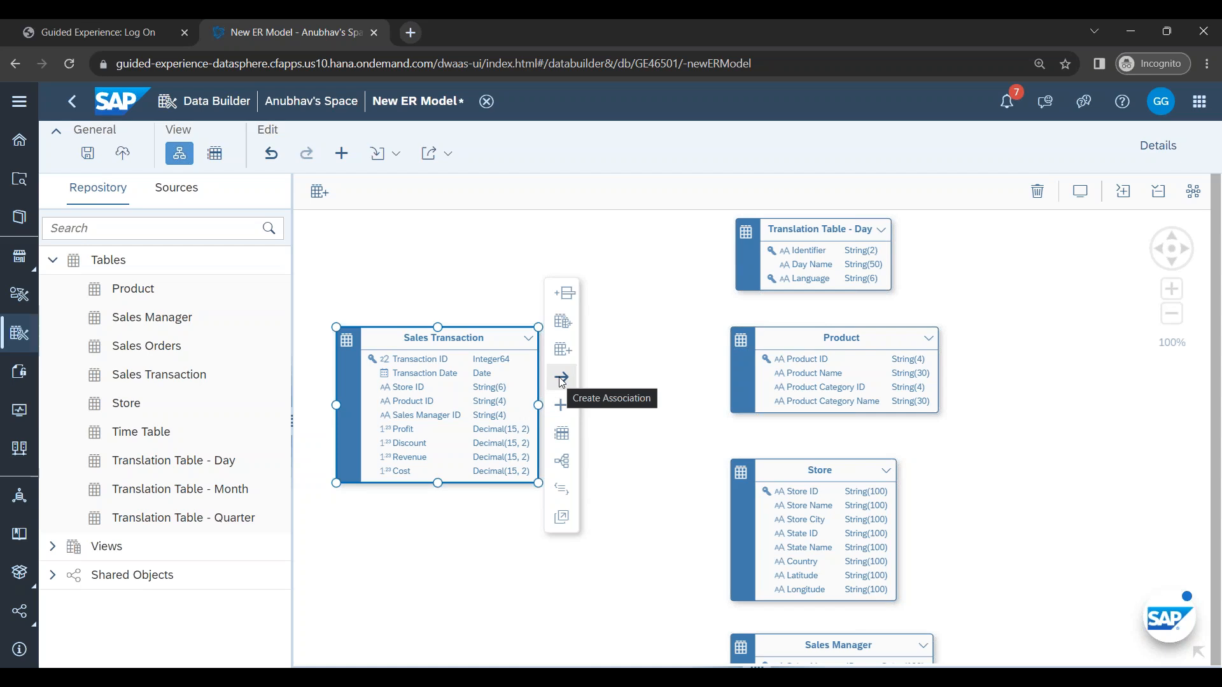
{"action": "left_click_drag", "start_coordinate": [562, 383], "coordinate": [755, 254]}
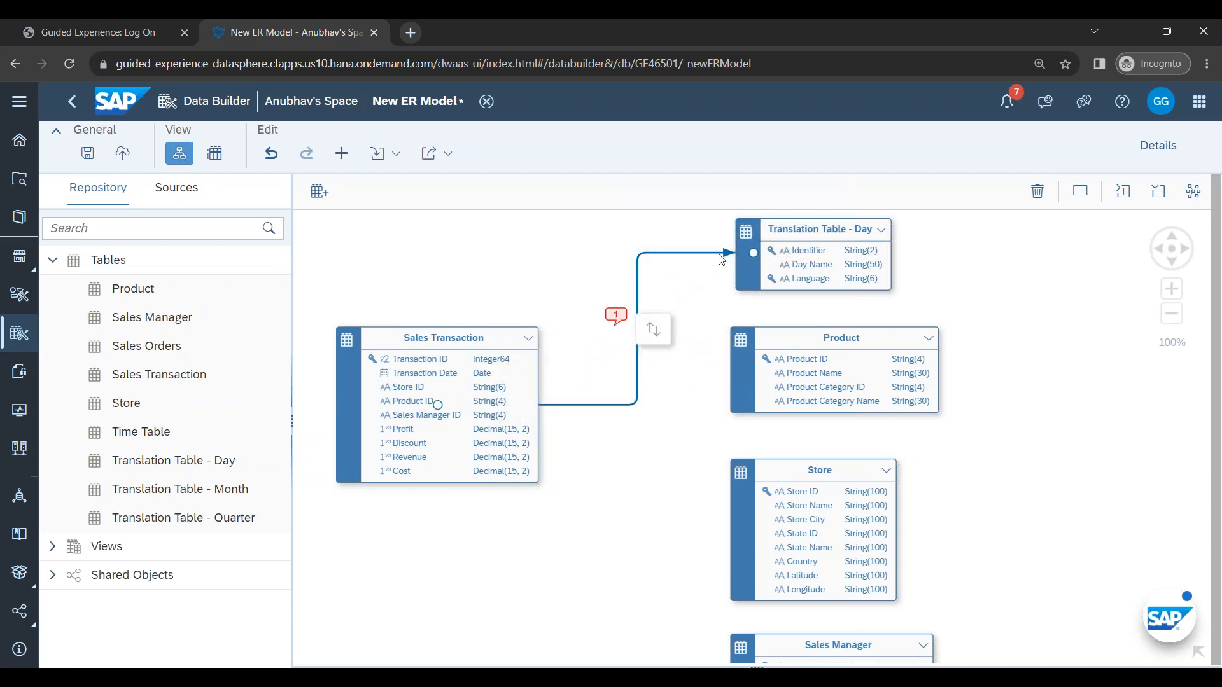
{"action": "left_click", "coordinate": [618, 317]}
{"action": "left_click", "coordinate": [617, 318]}
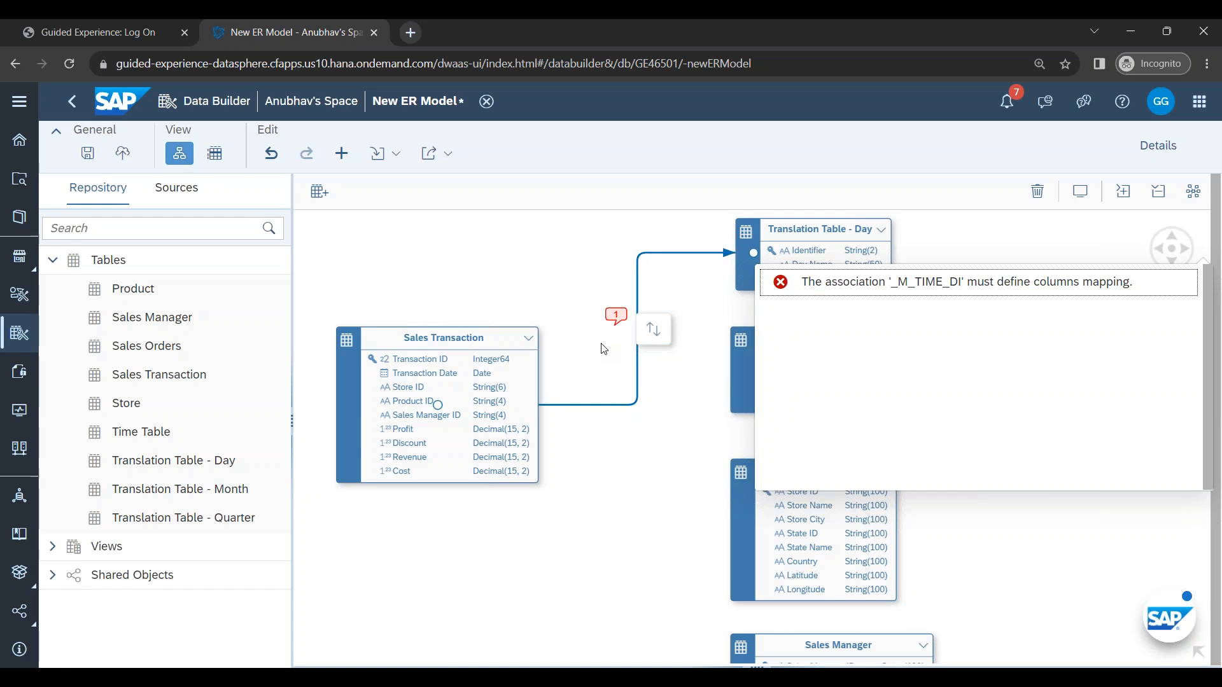
Step: Map Transaction Date to Identifier in the Sales Transaction to Translation Table - Day association
{"action": "left_click", "coordinate": [1160, 147]}
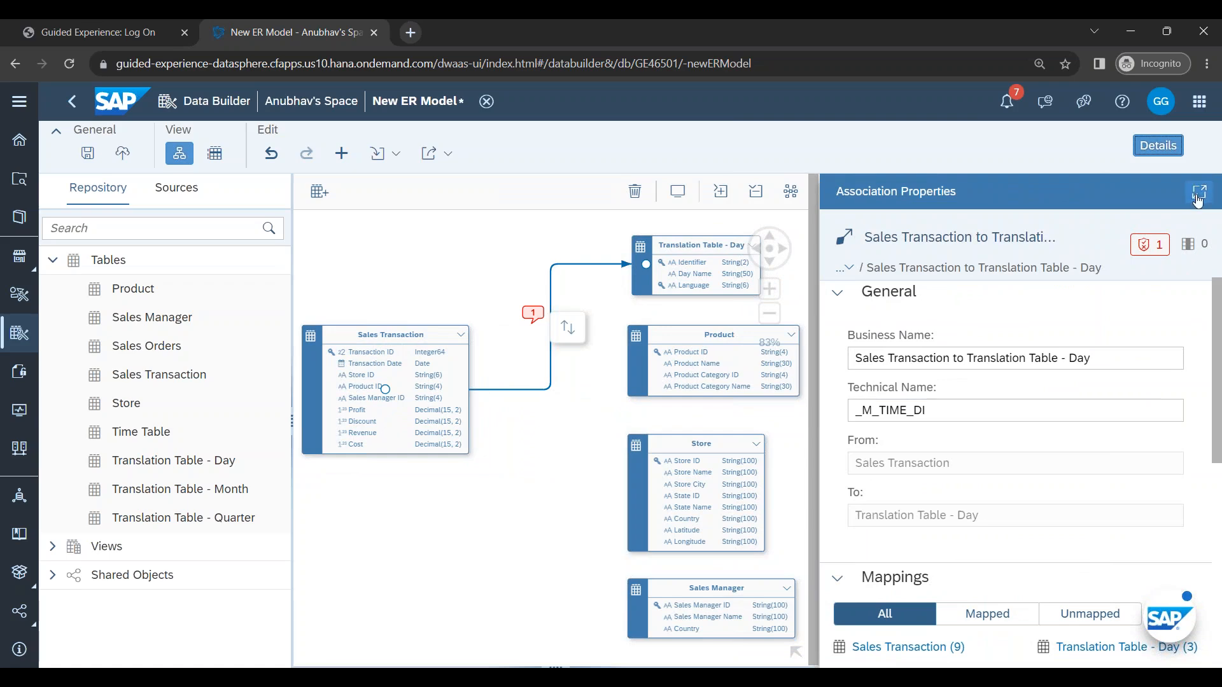
{"action": "left_click", "coordinate": [1201, 193]}
{"action": "scroll", "coordinate": [713, 415], "scroll_direction": "down", "scroll_amount": 7}
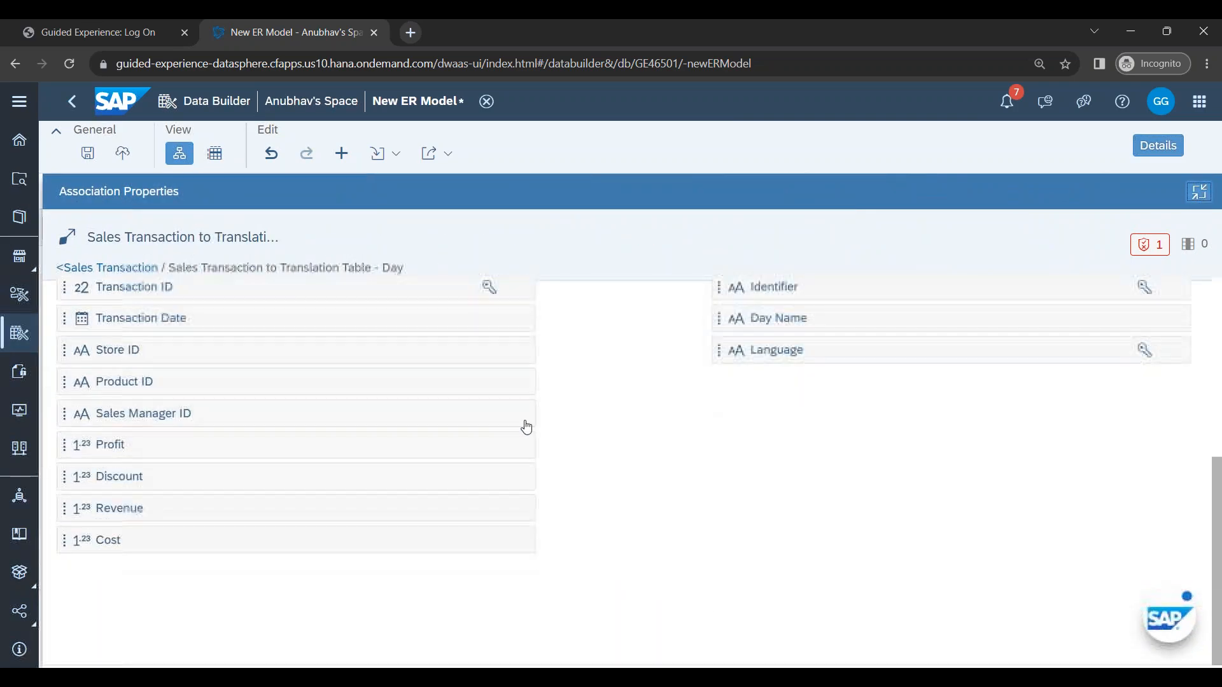
{"action": "scroll", "coordinate": [522, 416], "scroll_direction": "up", "scroll_amount": 2}
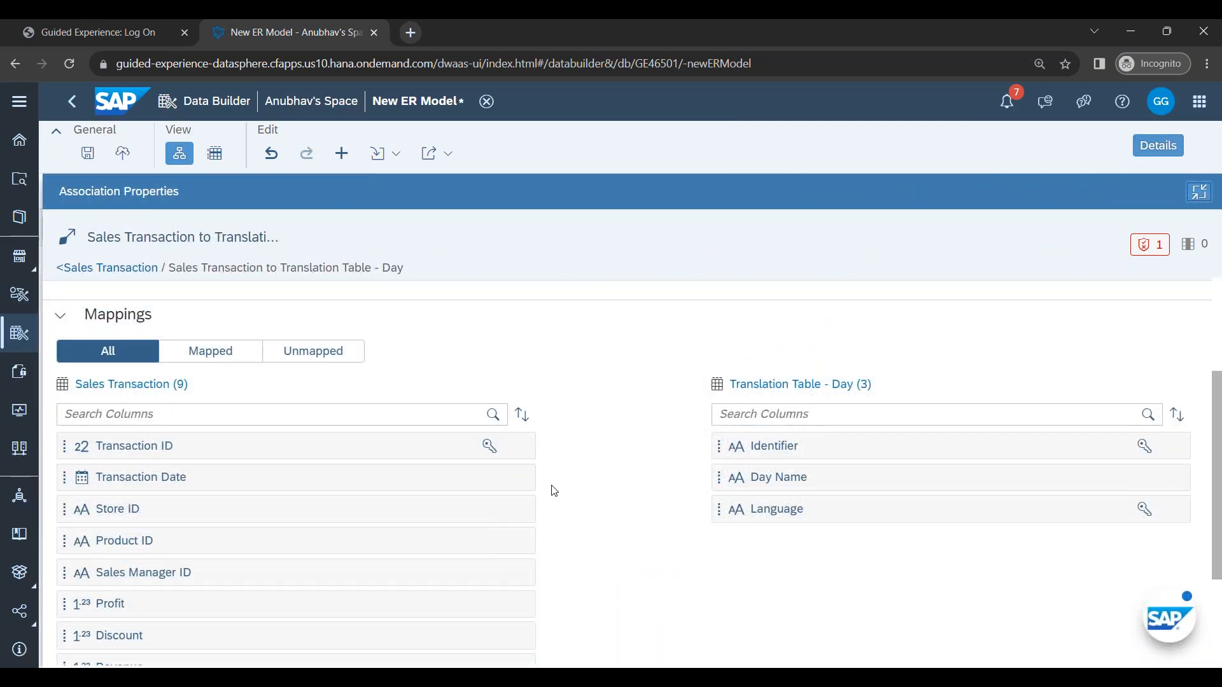
{"action": "scroll", "coordinate": [634, 490], "scroll_direction": "down", "scroll_amount": 2}
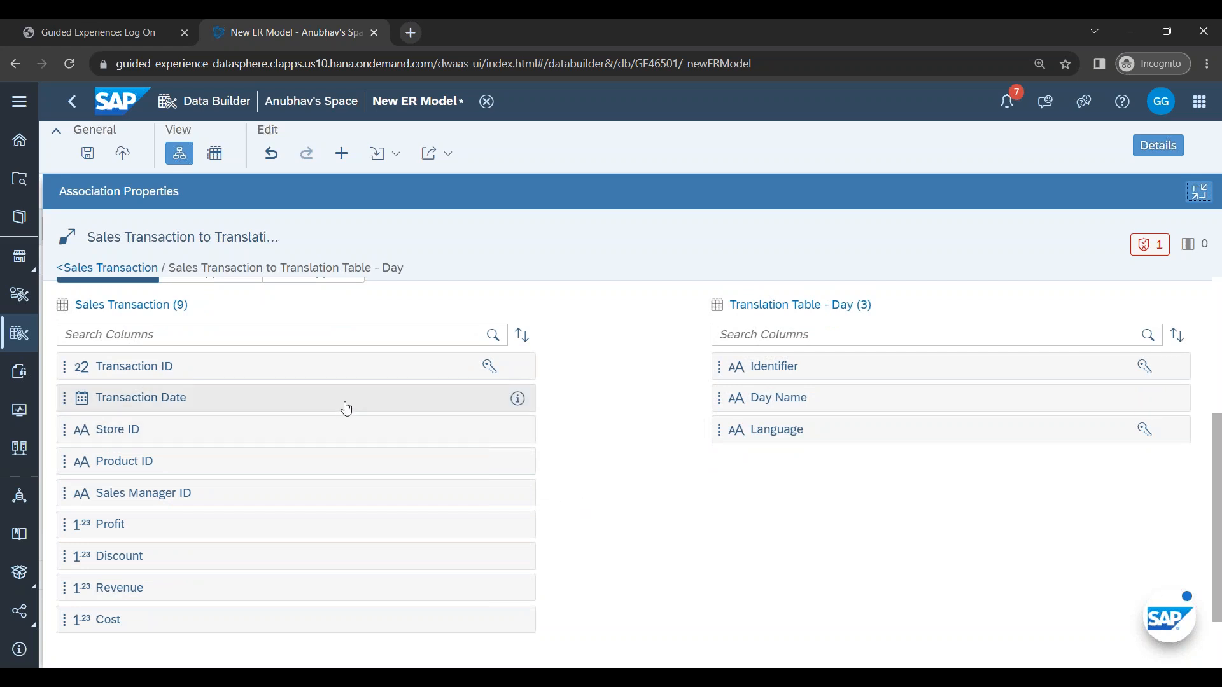
{"action": "left_click_drag", "start_coordinate": [343, 401], "coordinate": [765, 386]}
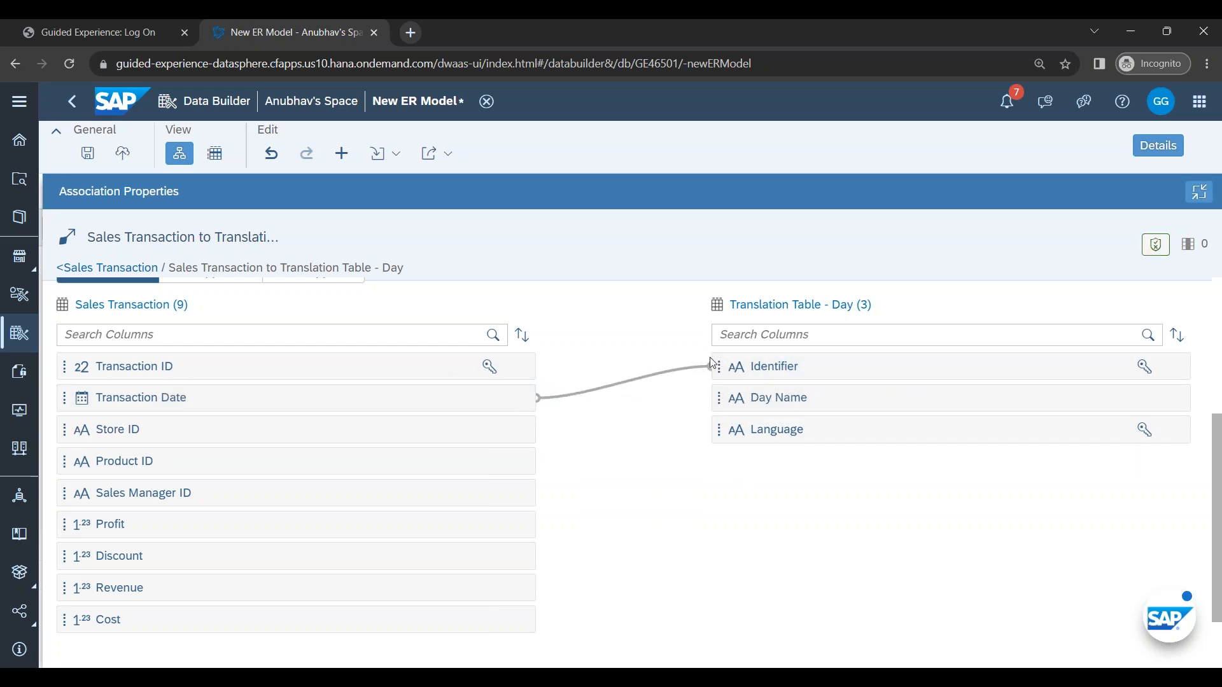
{"action": "left_click", "coordinate": [1199, 191]}
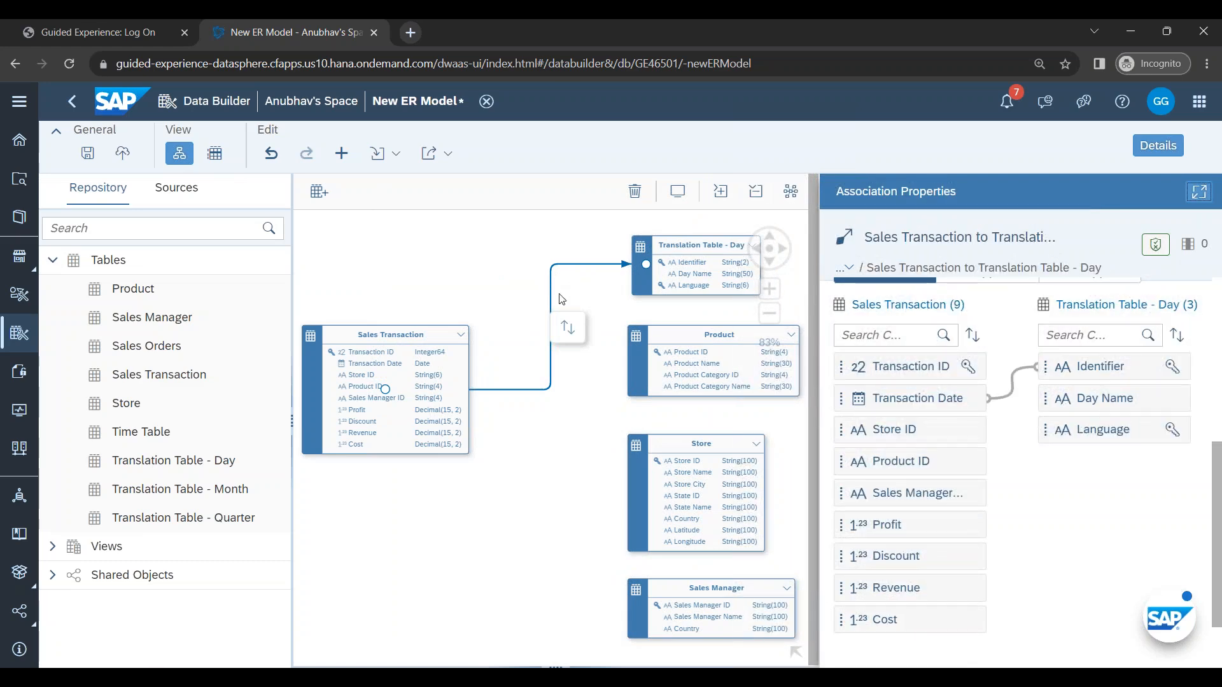
Step: Create associations from Sales Transaction to the Product, Store and Sales Manager tables
{"action": "key", "text": "ctrl+minus"}
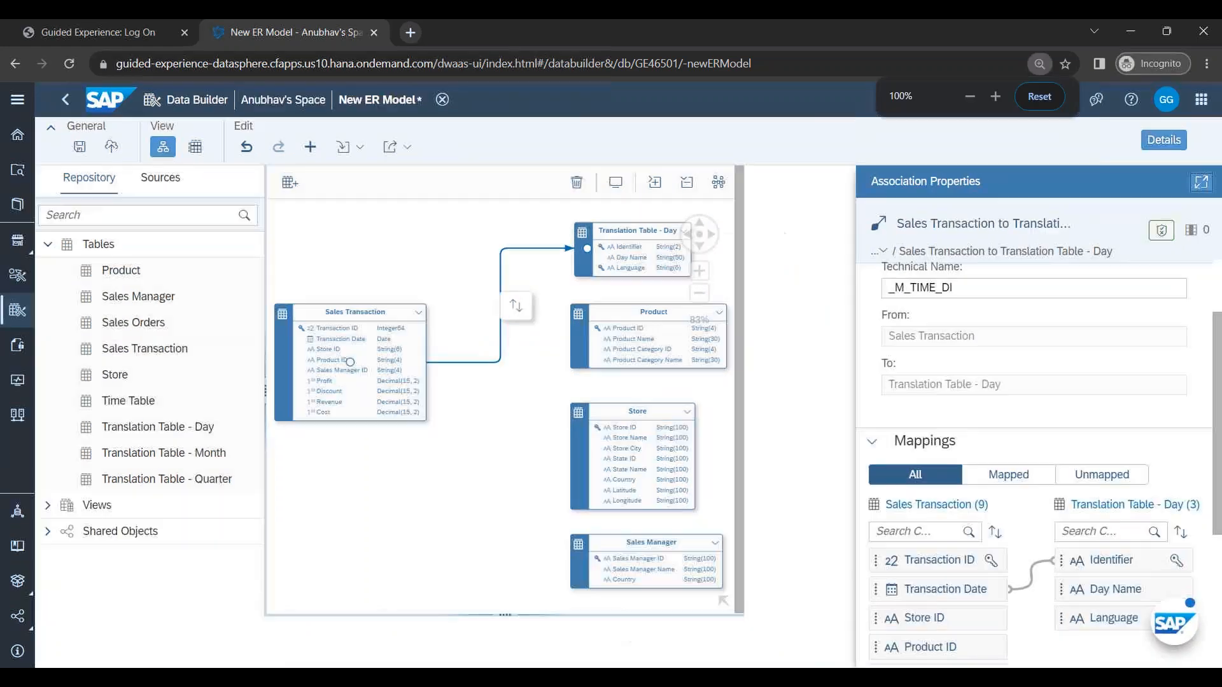
{"action": "scroll", "coordinate": [996, 534], "scroll_direction": "down", "scroll_amount": 3}
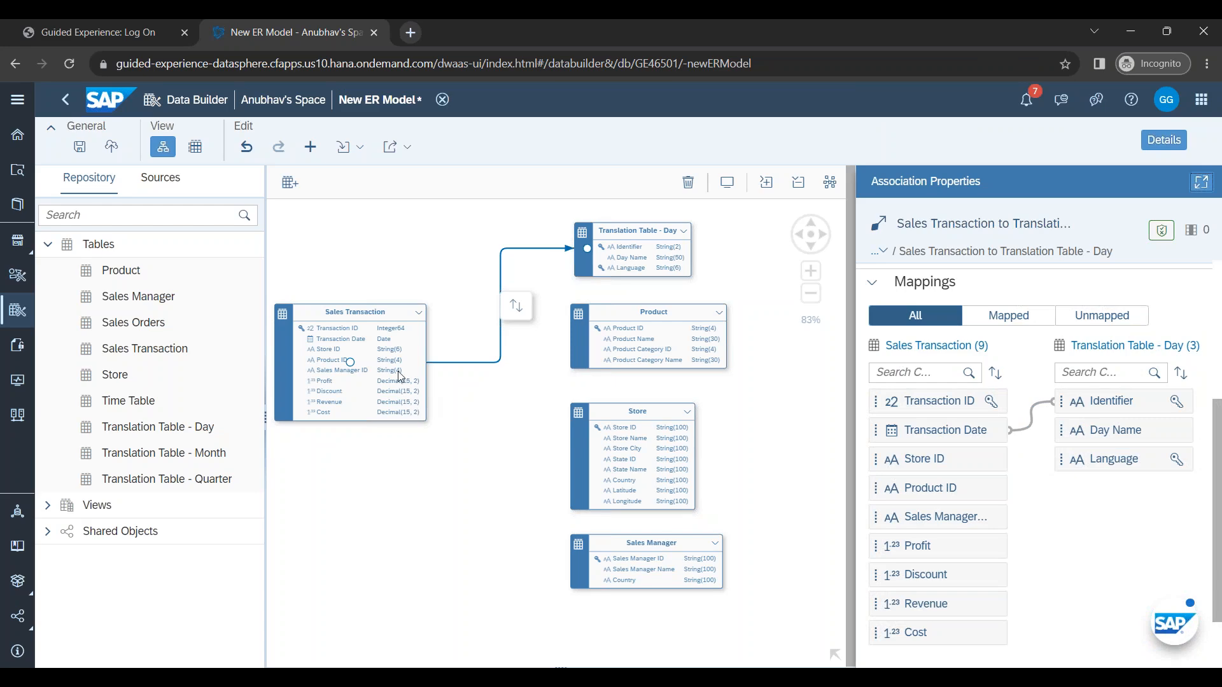
{"action": "left_click", "coordinate": [422, 373]}
{"action": "left_click_drag", "start_coordinate": [589, 341], "coordinate": [622, 332]}
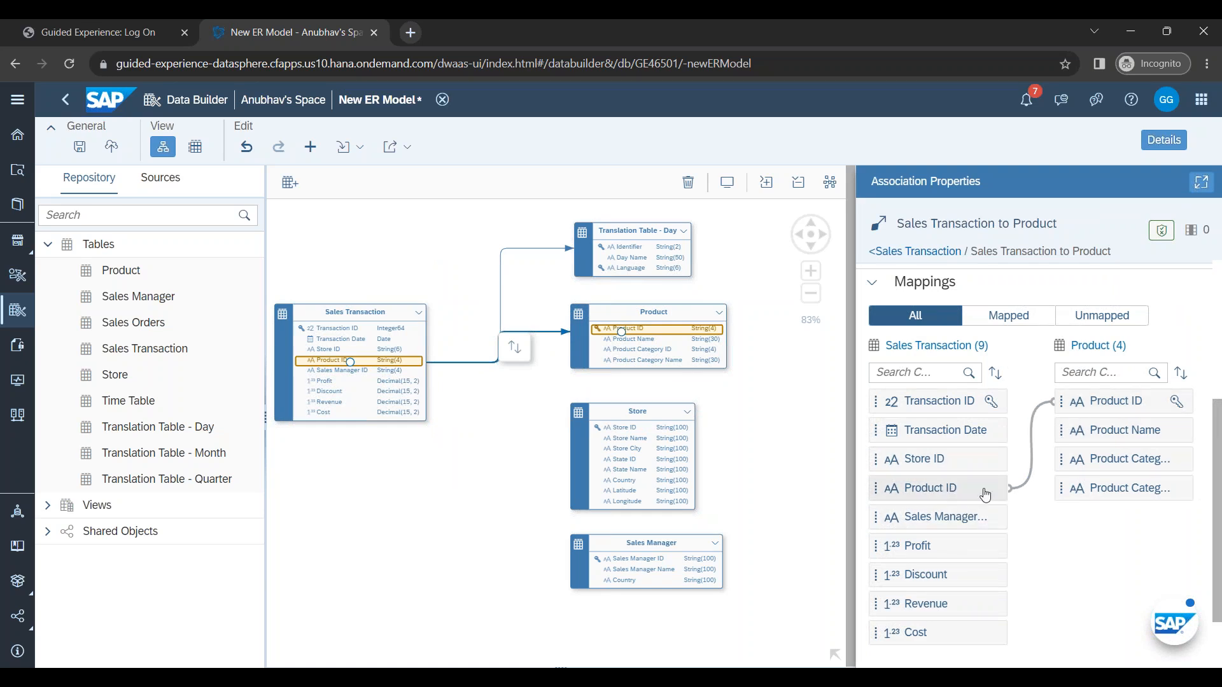
{"action": "left_click", "coordinate": [402, 368]}
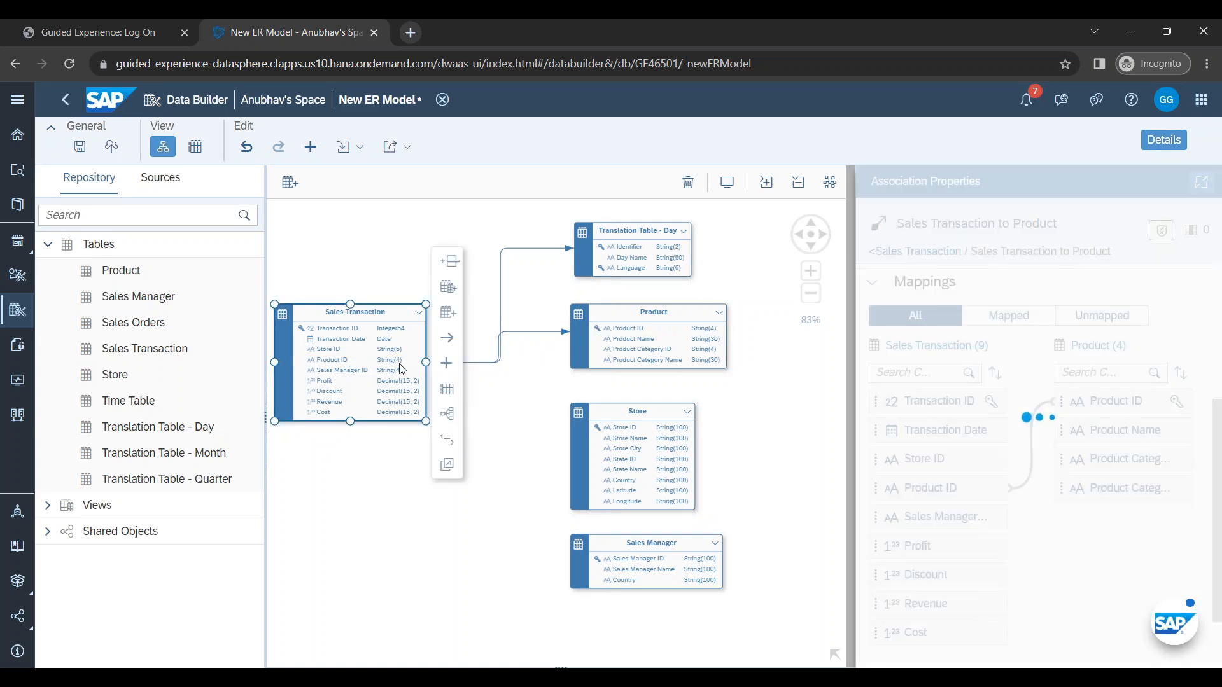
{"action": "left_click_drag", "start_coordinate": [444, 342], "coordinate": [576, 446]}
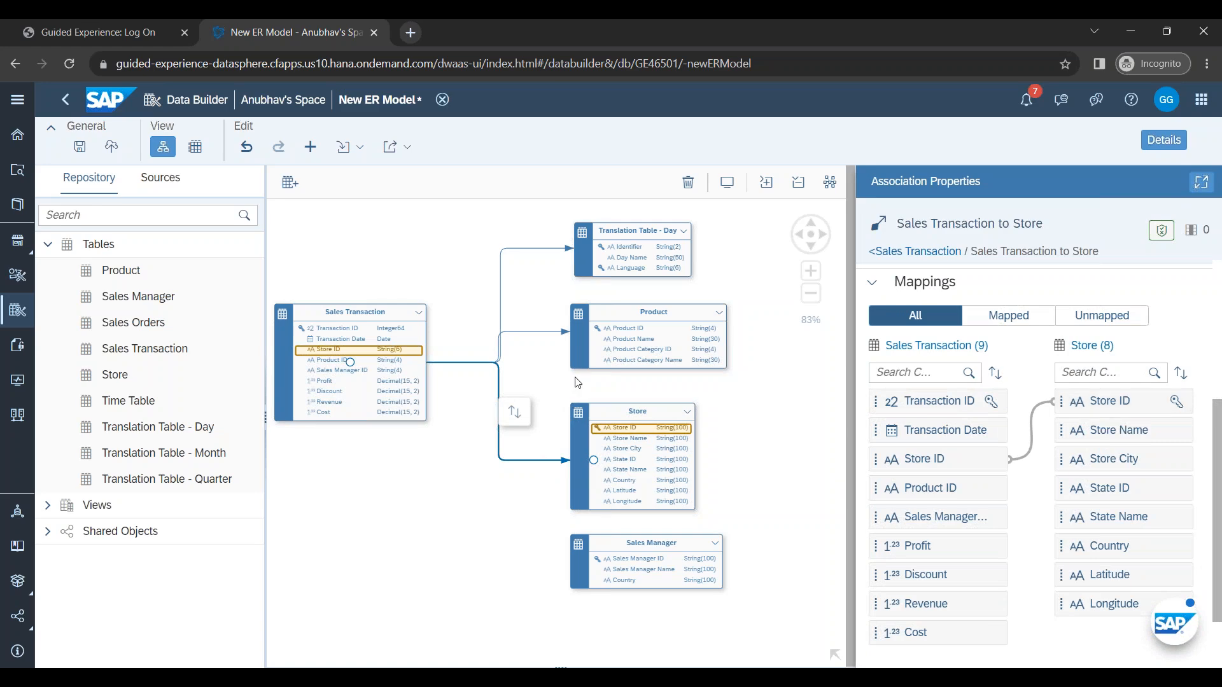
{"action": "mouse_move", "coordinate": [378, 377]}
{"action": "left_mouse_down"}
{"action": "mouse_move", "coordinate": [459, 415]}
{"action": "mouse_move", "coordinate": [385, 376]}
{"action": "left_mouse_up"}
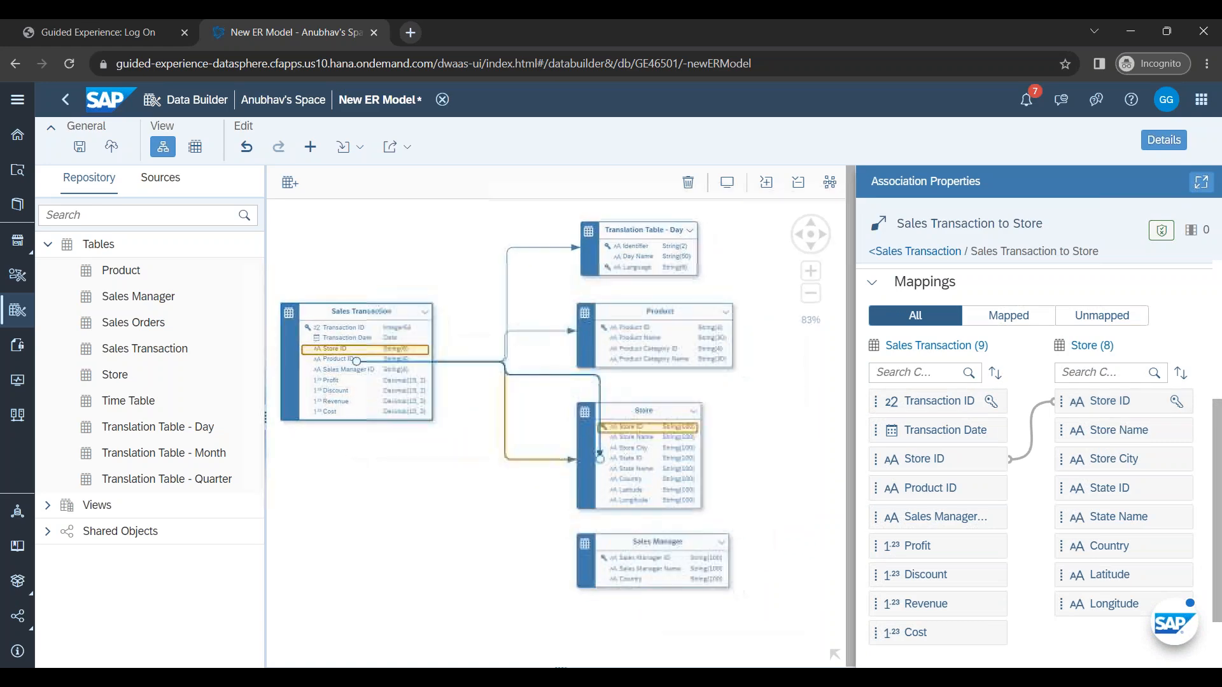
{"action": "left_click", "coordinate": [426, 386]}
{"action": "left_click_drag", "start_coordinate": [453, 344], "coordinate": [613, 553]}
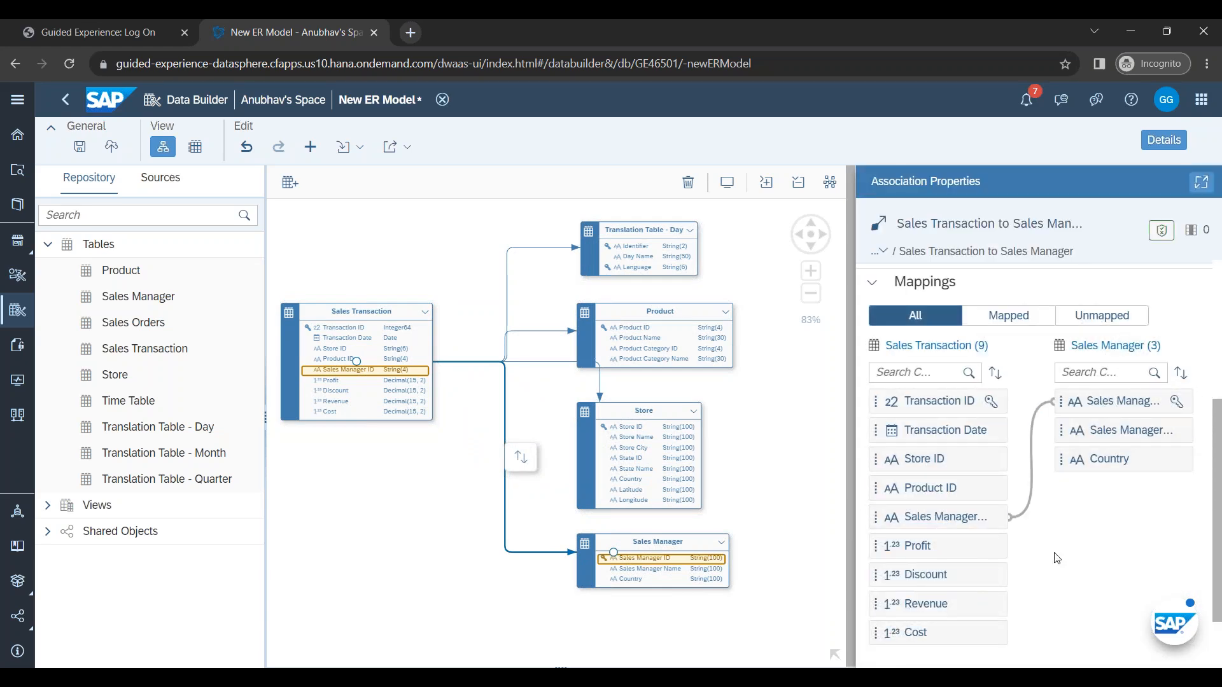
Step: Reposition the Store table slightly and reroute its association line to enter the table from the side facing Sales Transaction
{"action": "left_click", "coordinate": [493, 584]}
{"action": "left_click_drag", "start_coordinate": [634, 409], "coordinate": [642, 425]}
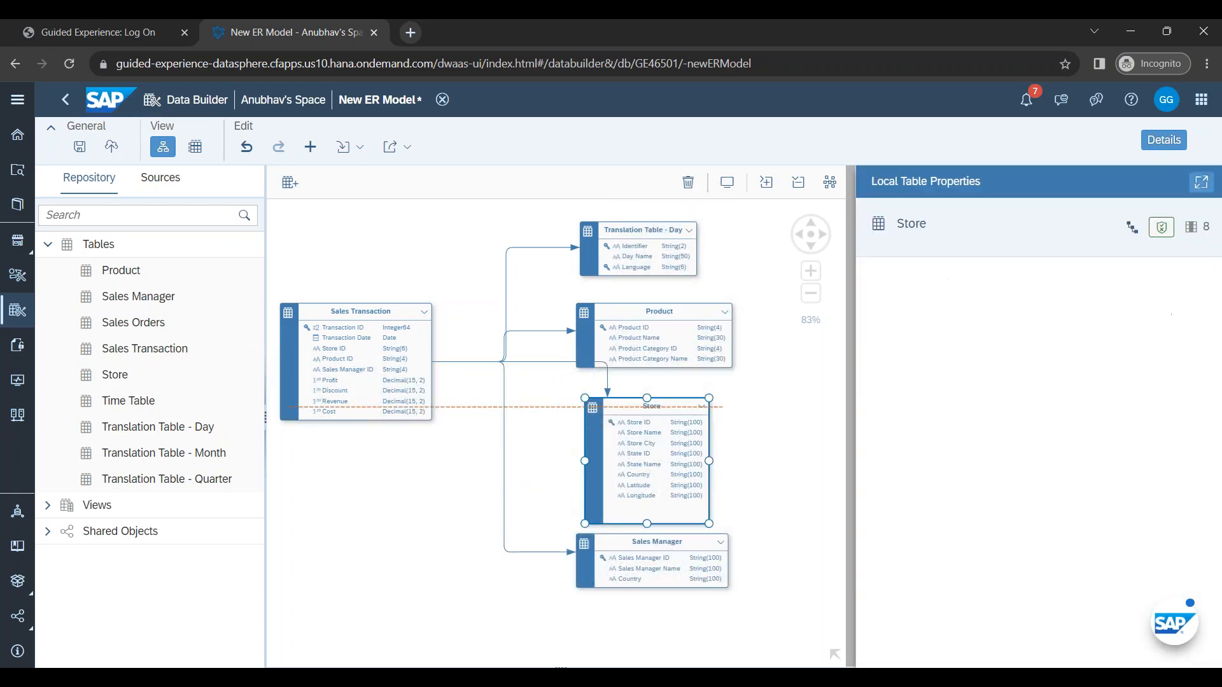
{"action": "left_click", "coordinate": [611, 400]}
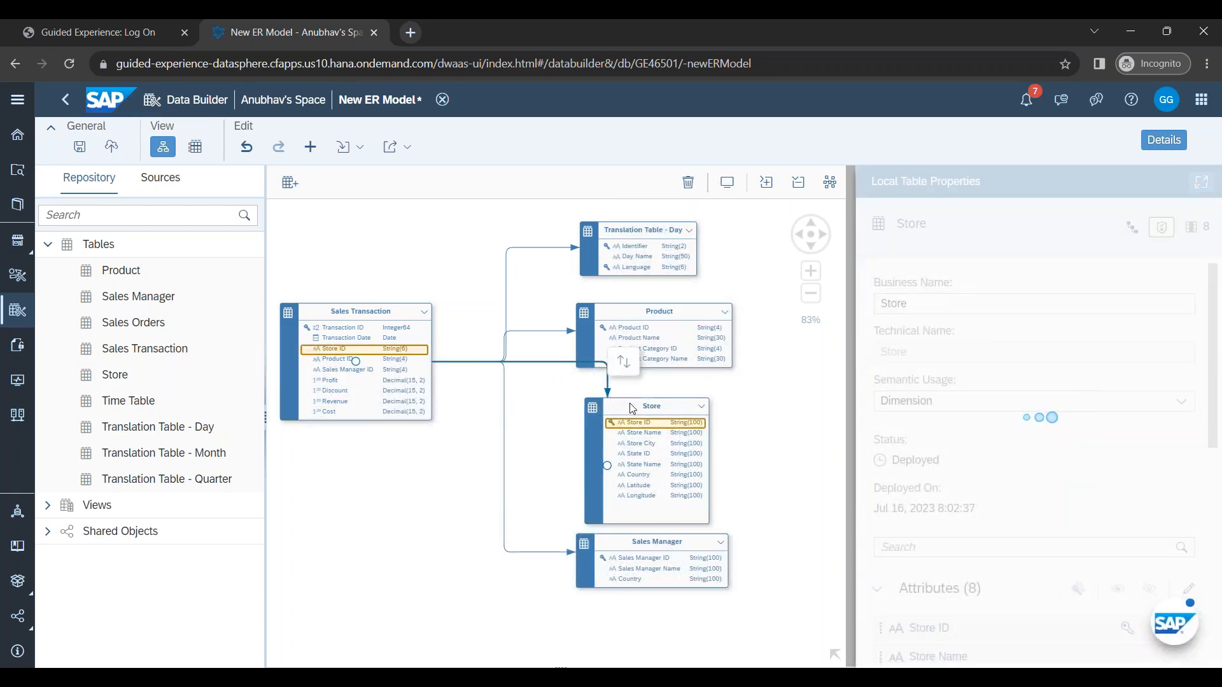
{"action": "left_click", "coordinate": [632, 408]}
{"action": "left_click", "coordinate": [605, 396]}
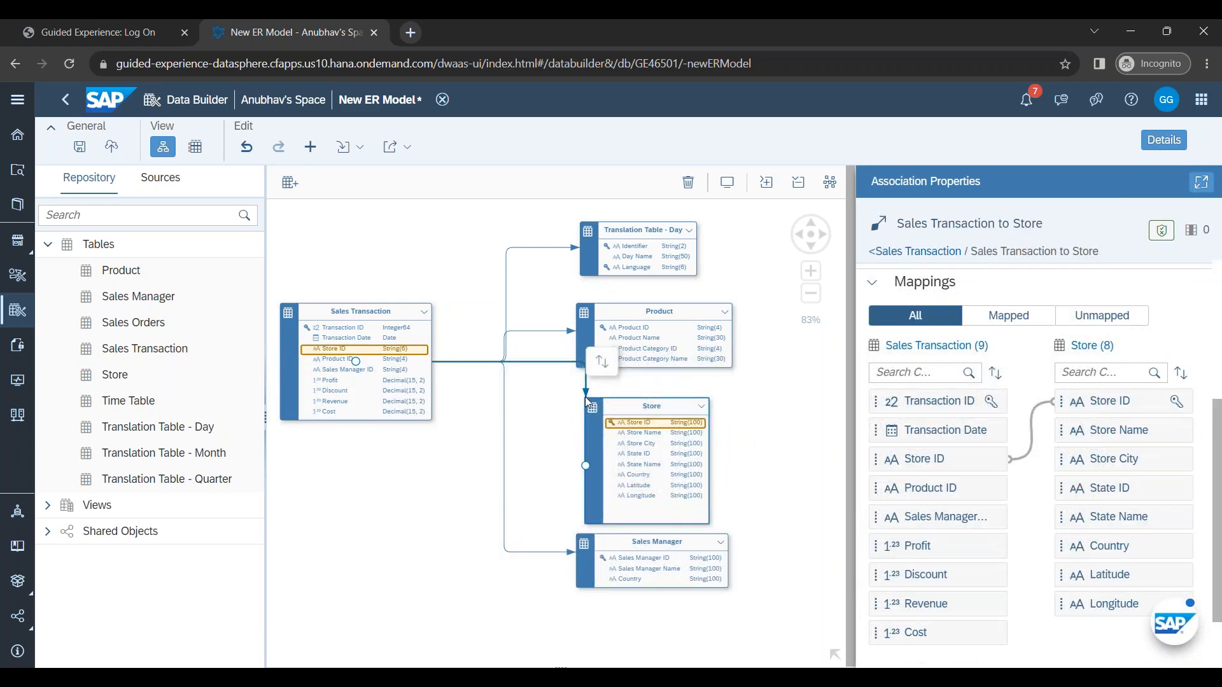
{"action": "left_click_drag", "start_coordinate": [587, 396], "coordinate": [563, 482]}
{"action": "left_click", "coordinate": [746, 460]}
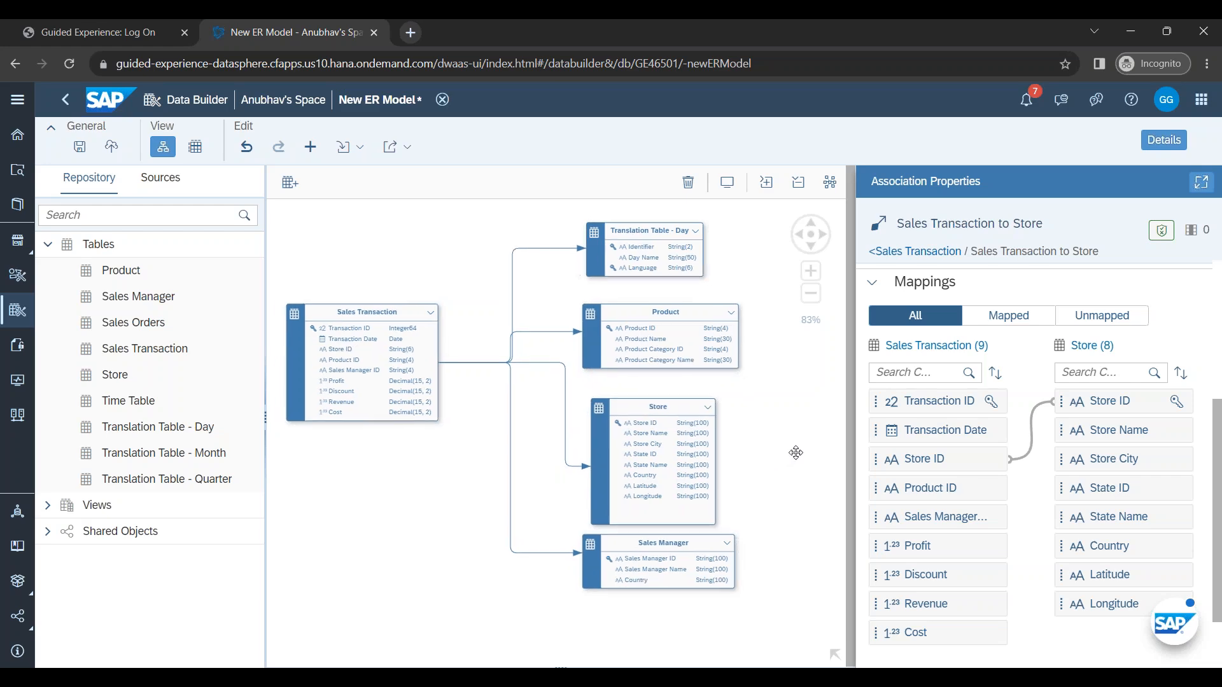
Step: Deploy the ER model, saving it under the business name "ER Model Store"
{"action": "left_click", "coordinate": [112, 148]}
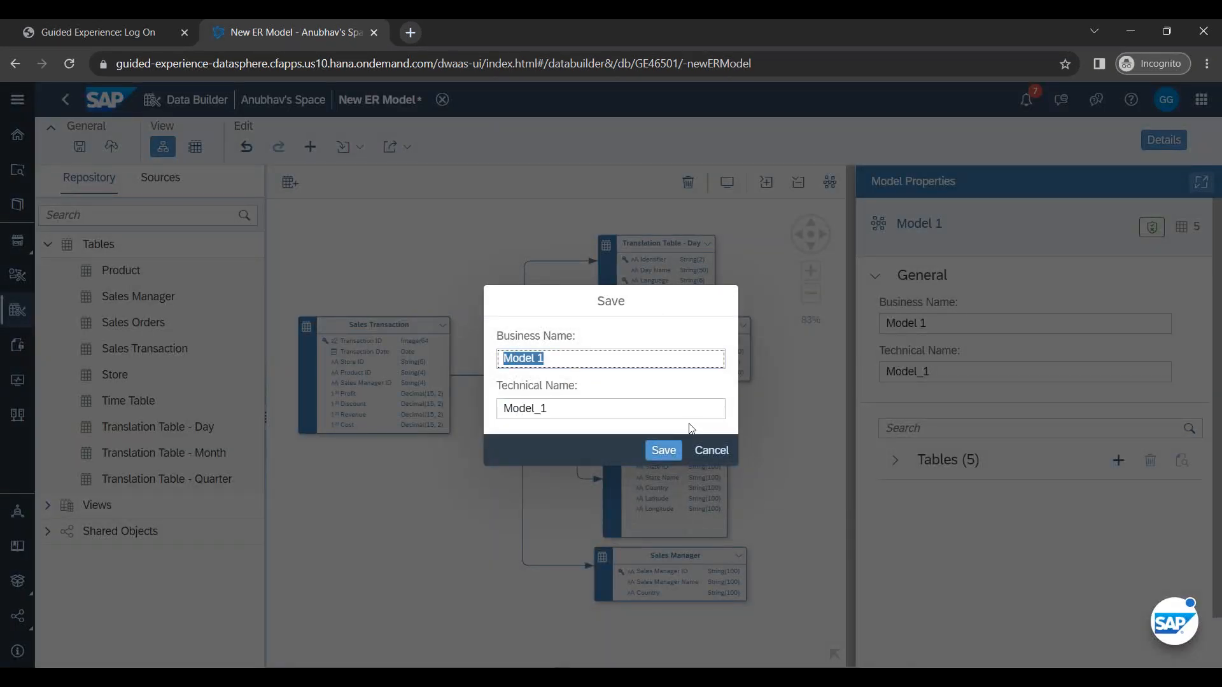
{"action": "type", "text": "ER Model Store"}
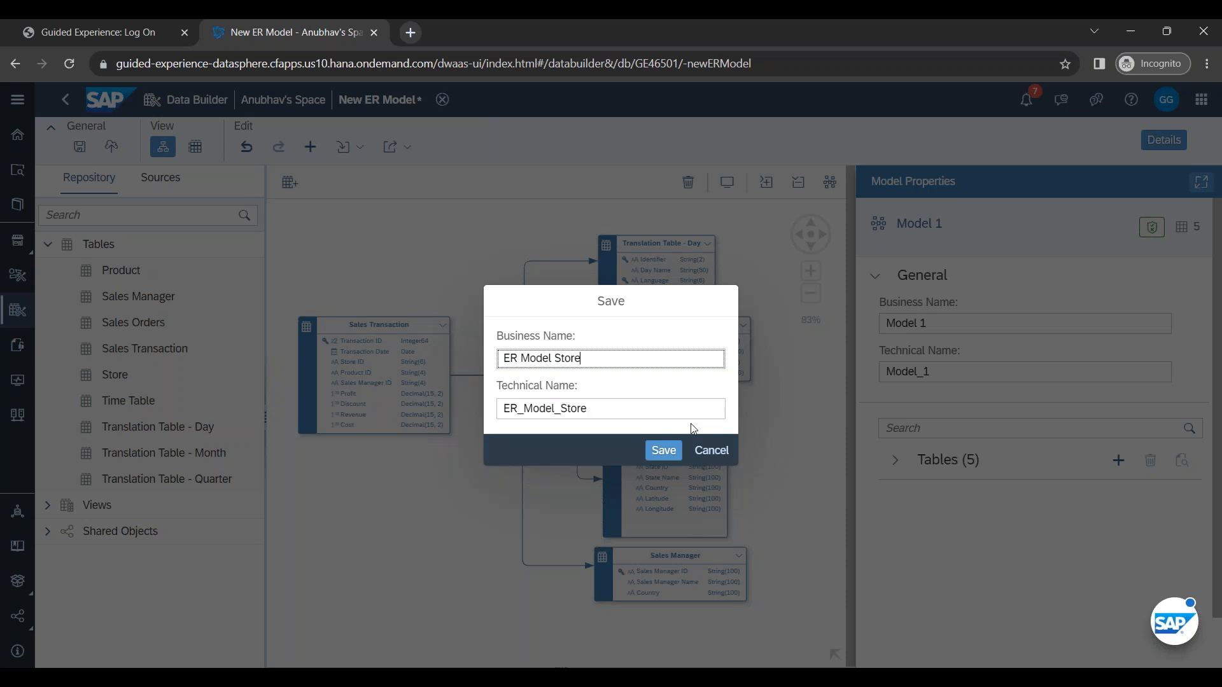
{"action": "left_click", "coordinate": [665, 453]}
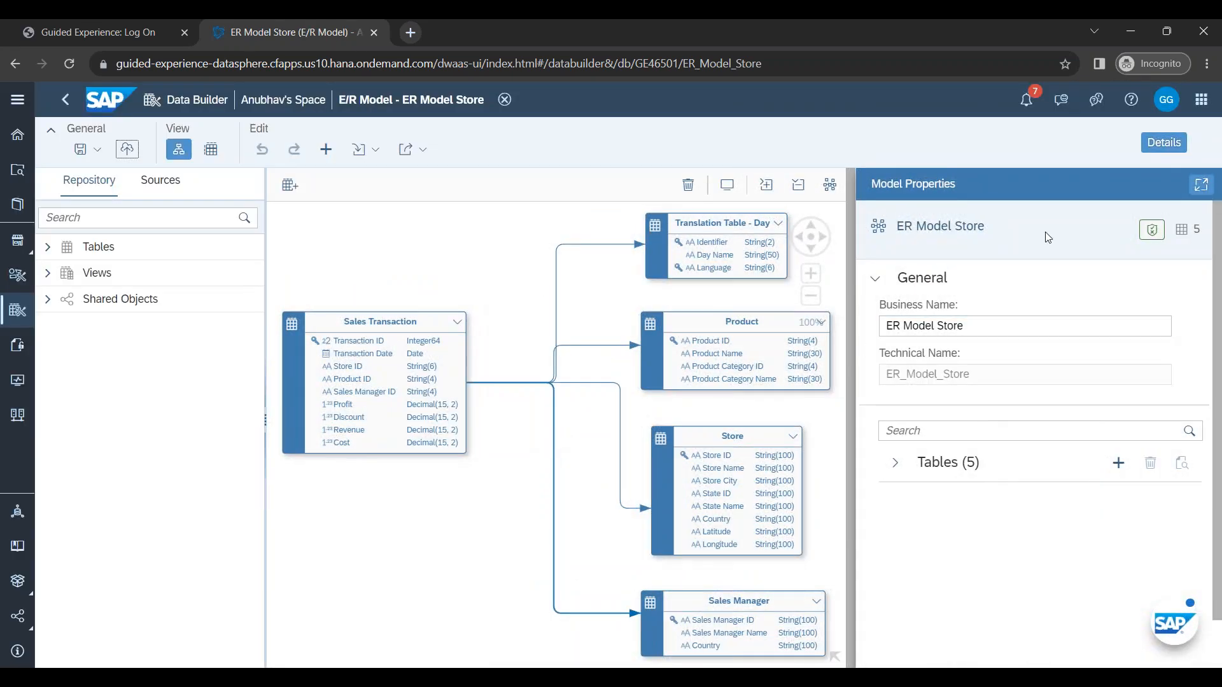
Step: Hide the model properties and examine the model's import and export options
{"action": "left_click", "coordinate": [1176, 155]}
{"action": "left_click_drag", "start_coordinate": [1127, 409], "coordinate": [941, 384]}
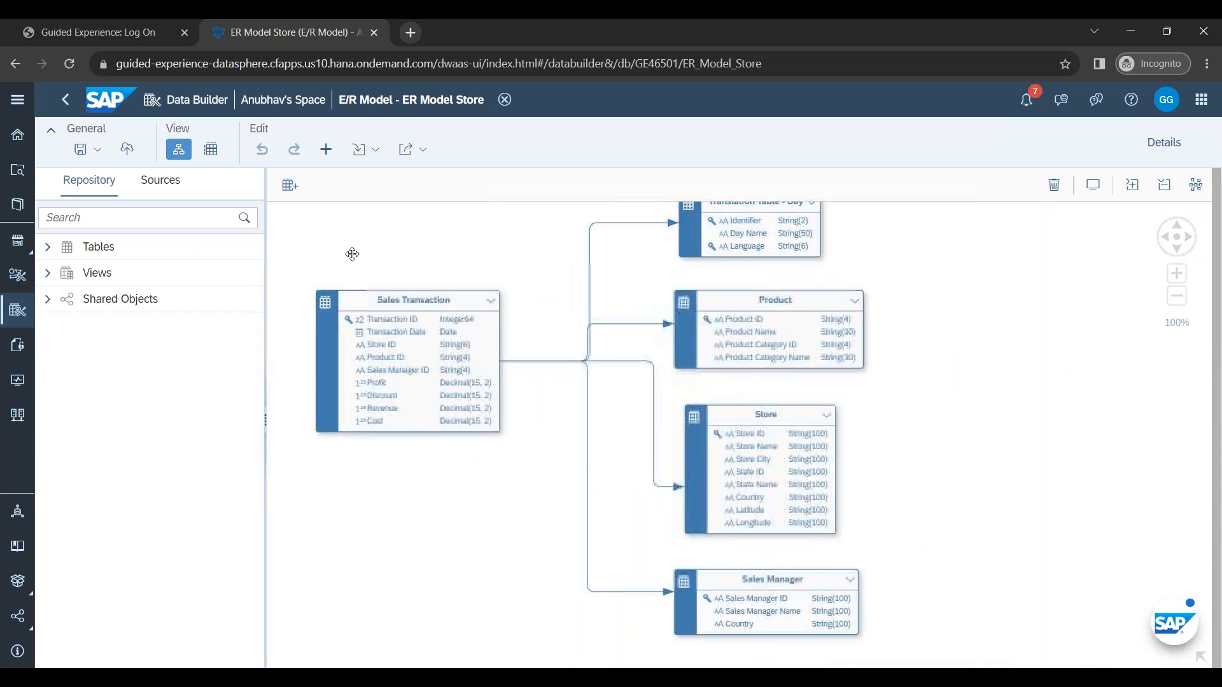
{"action": "left_click", "coordinate": [361, 156]}
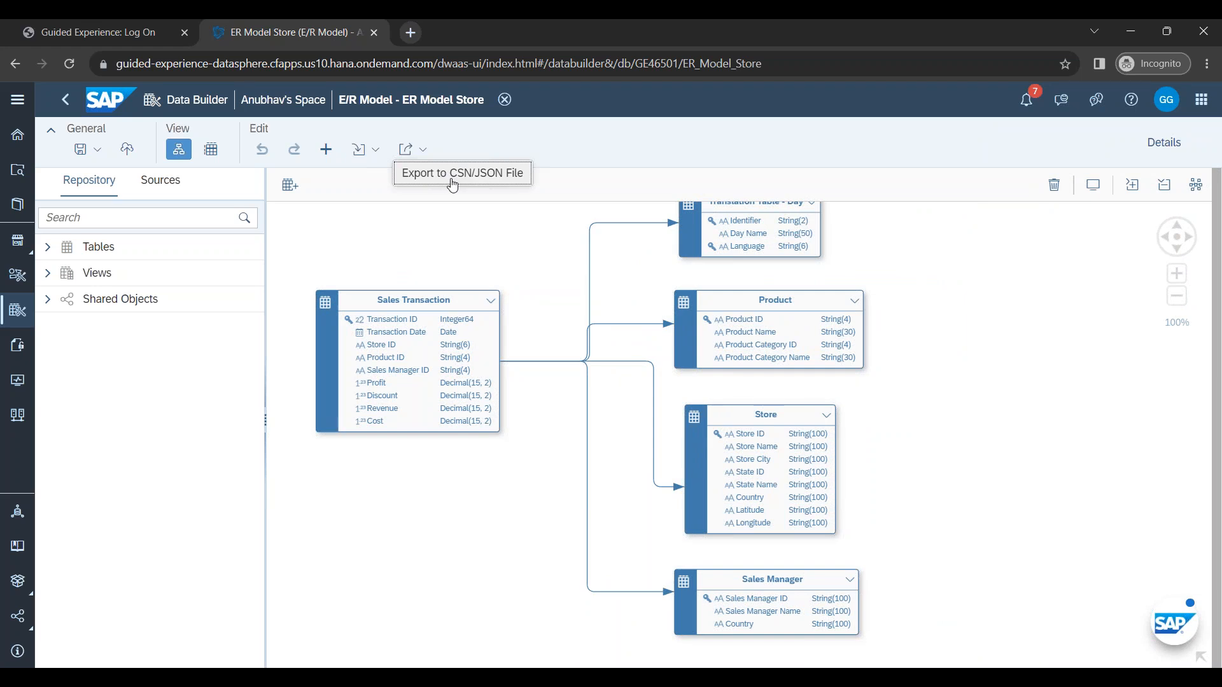
{"action": "left_click", "coordinate": [363, 151]}
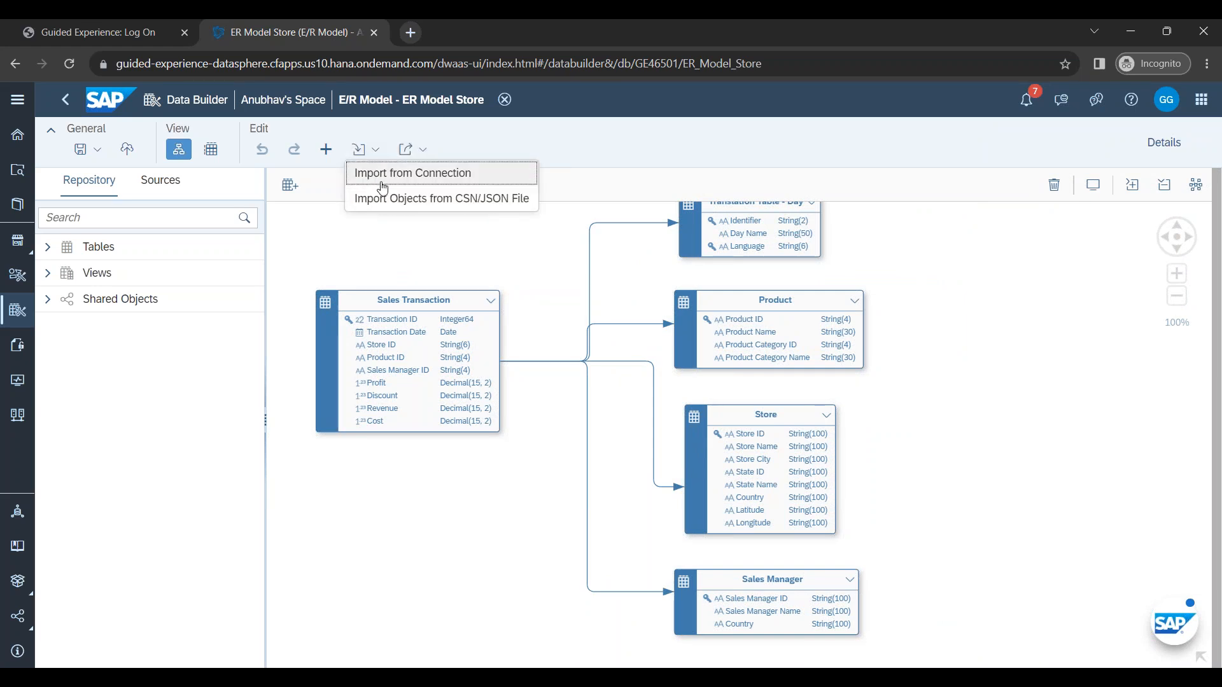
Step: Switch to File Explorer and locate the Sales_ER_Model.json file in the sales_er_usecase folder
{"action": "left_click", "coordinate": [384, 234]}
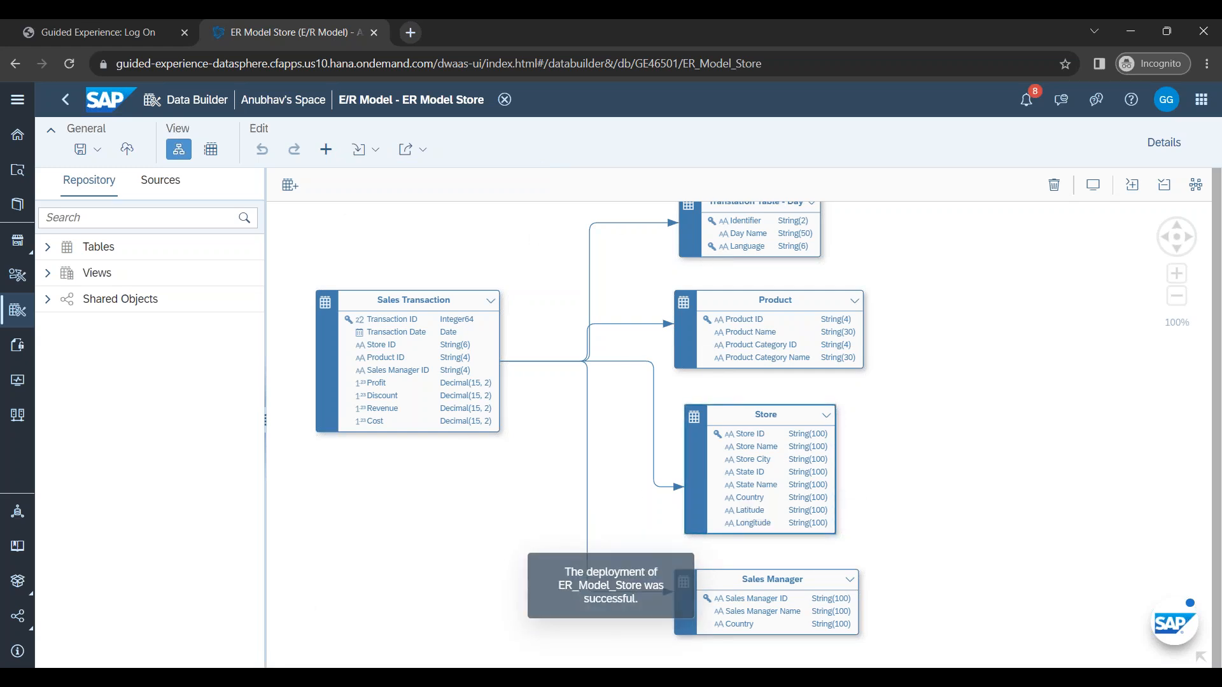
{"action": "left_click", "coordinate": [214, 676]}
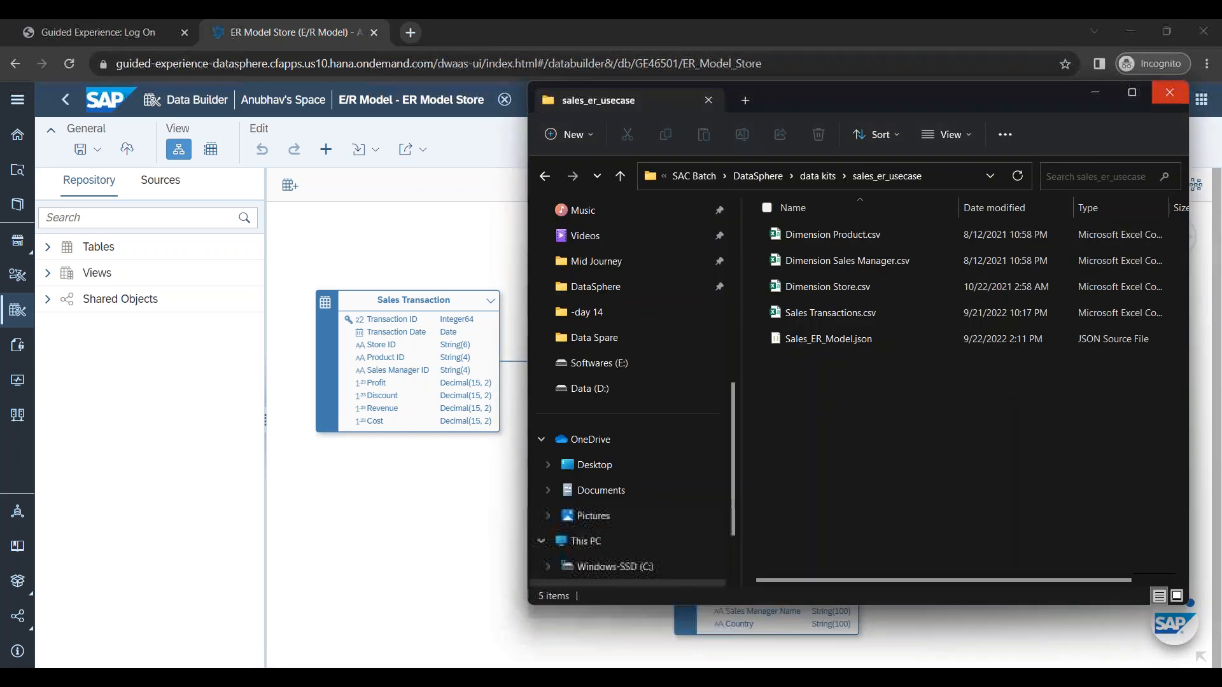
{"action": "left_click", "coordinate": [801, 347]}
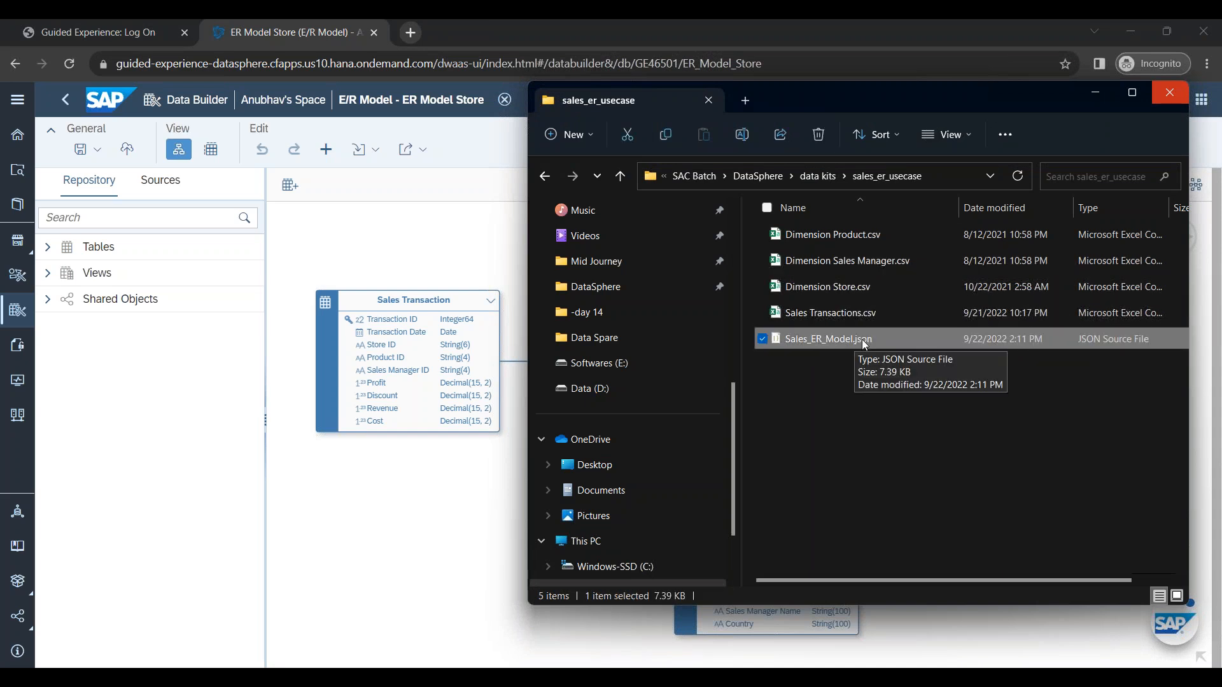
{"action": "left_click", "coordinate": [428, 505]}
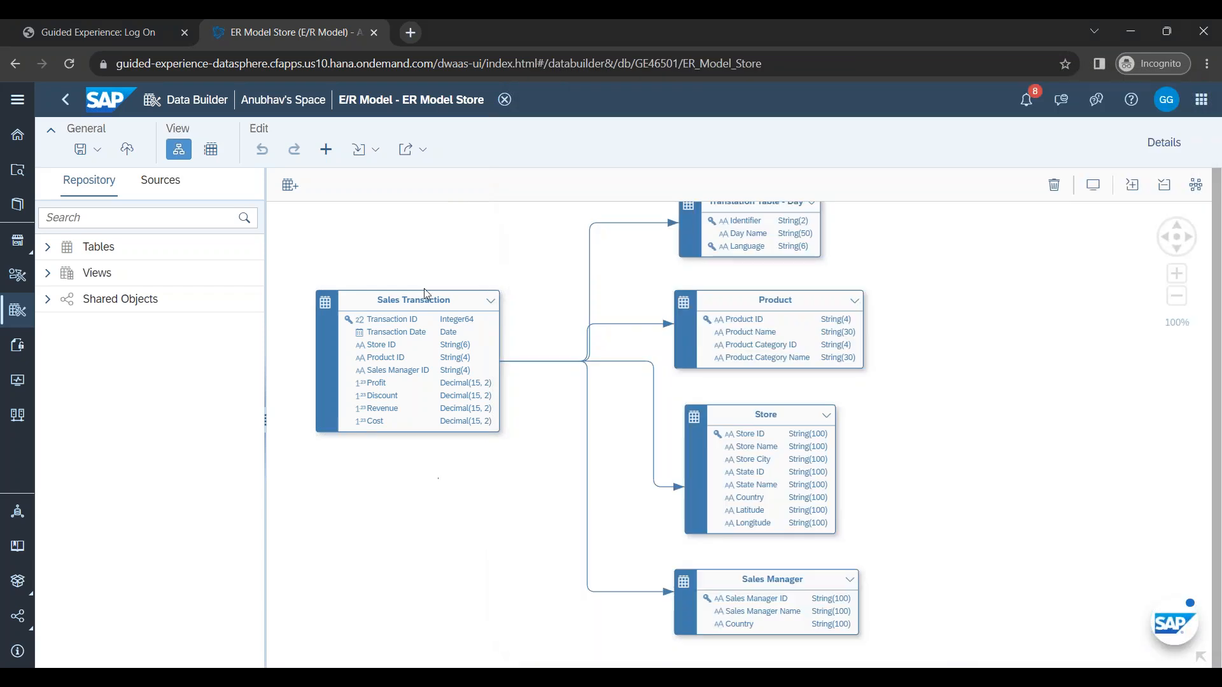
{"action": "left_click", "coordinate": [364, 150]}
{"action": "left_click", "coordinate": [392, 200]}
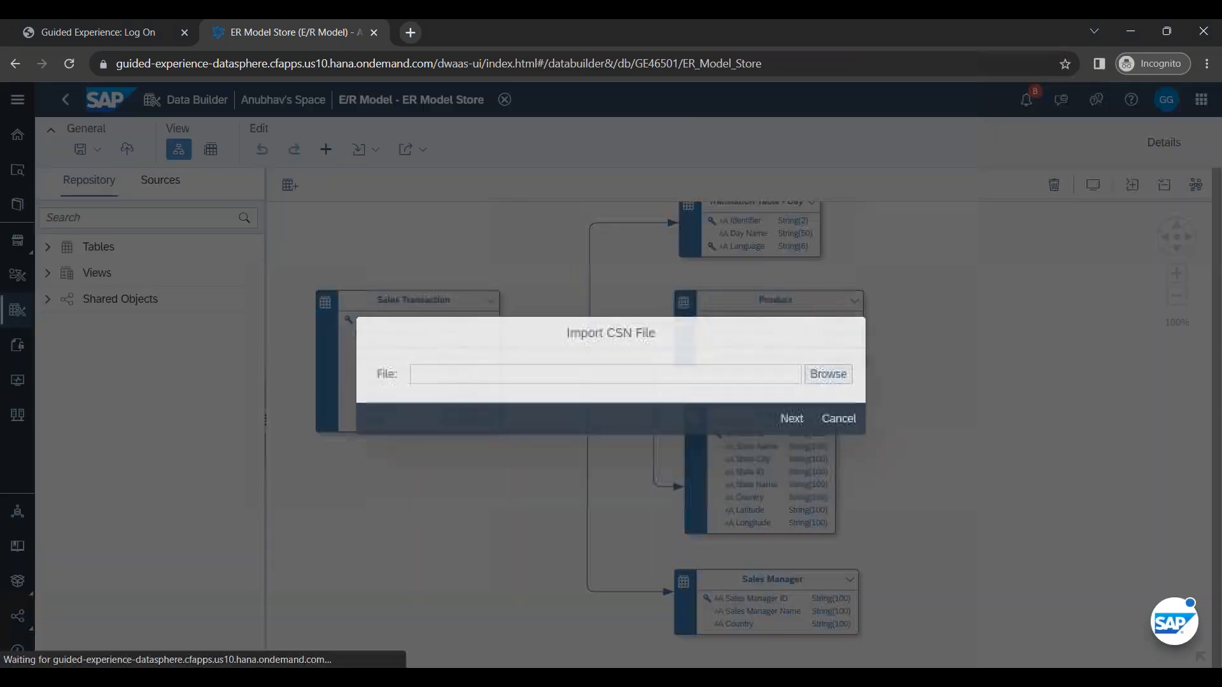
{"action": "left_click", "coordinate": [828, 375]}
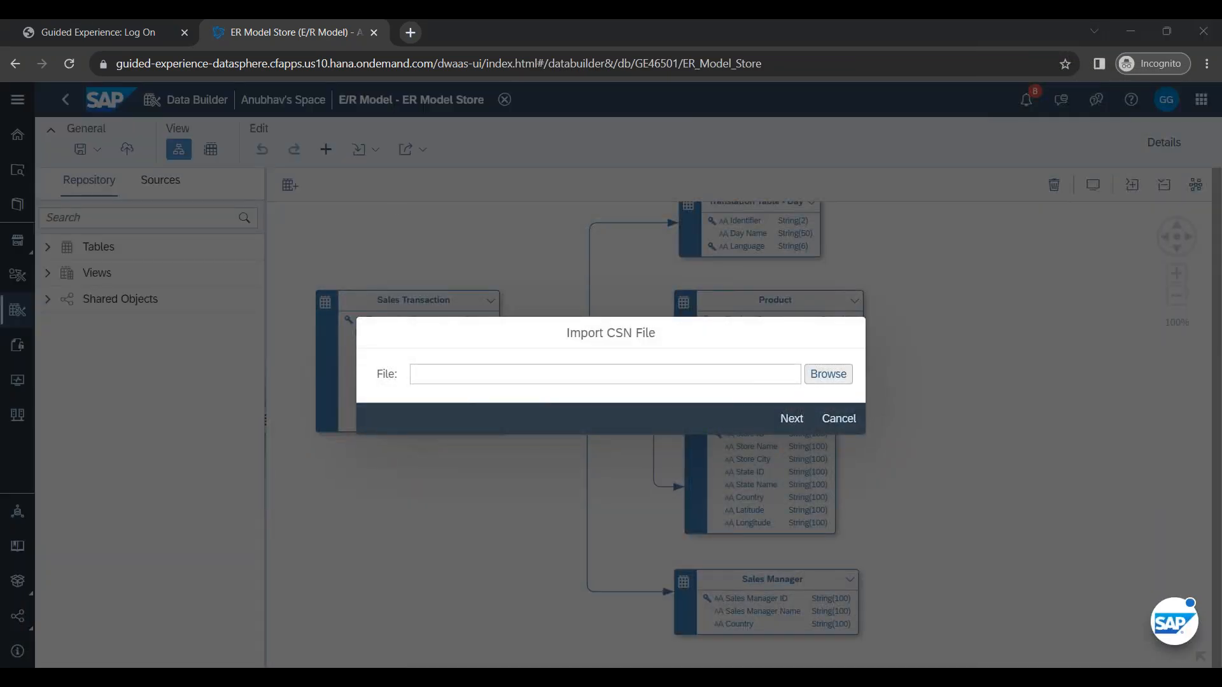
{"action": "double_click", "coordinate": [298, 167]}
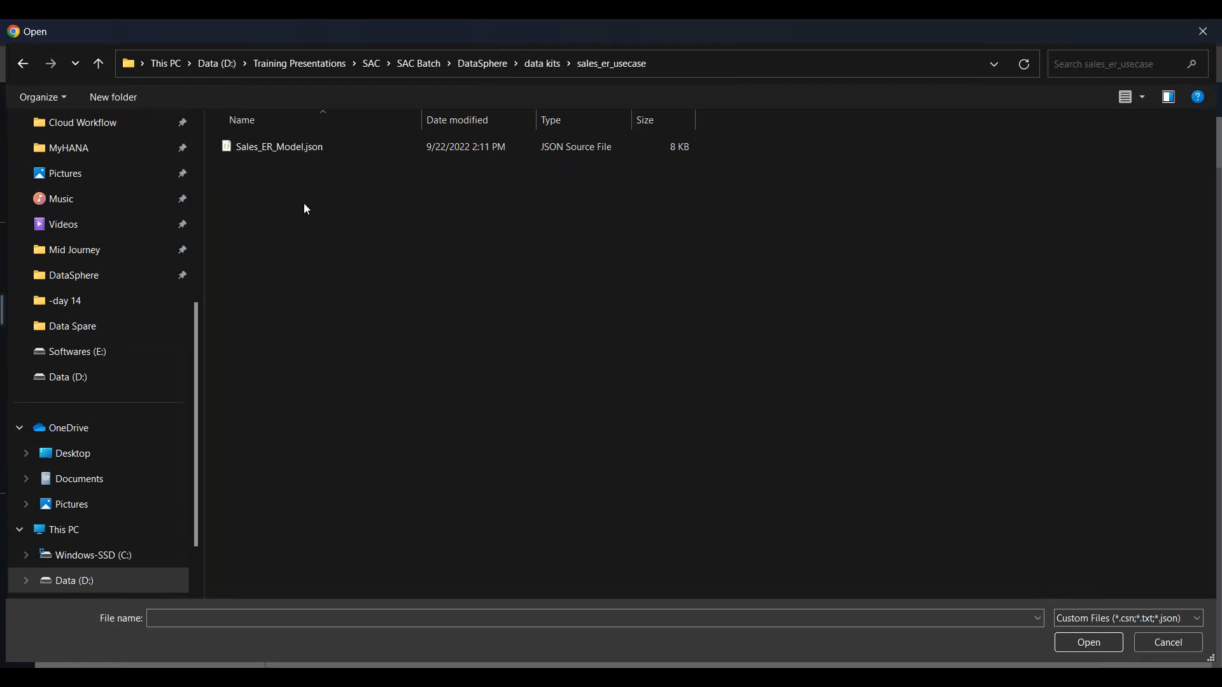
{"action": "left_click", "coordinate": [284, 151]}
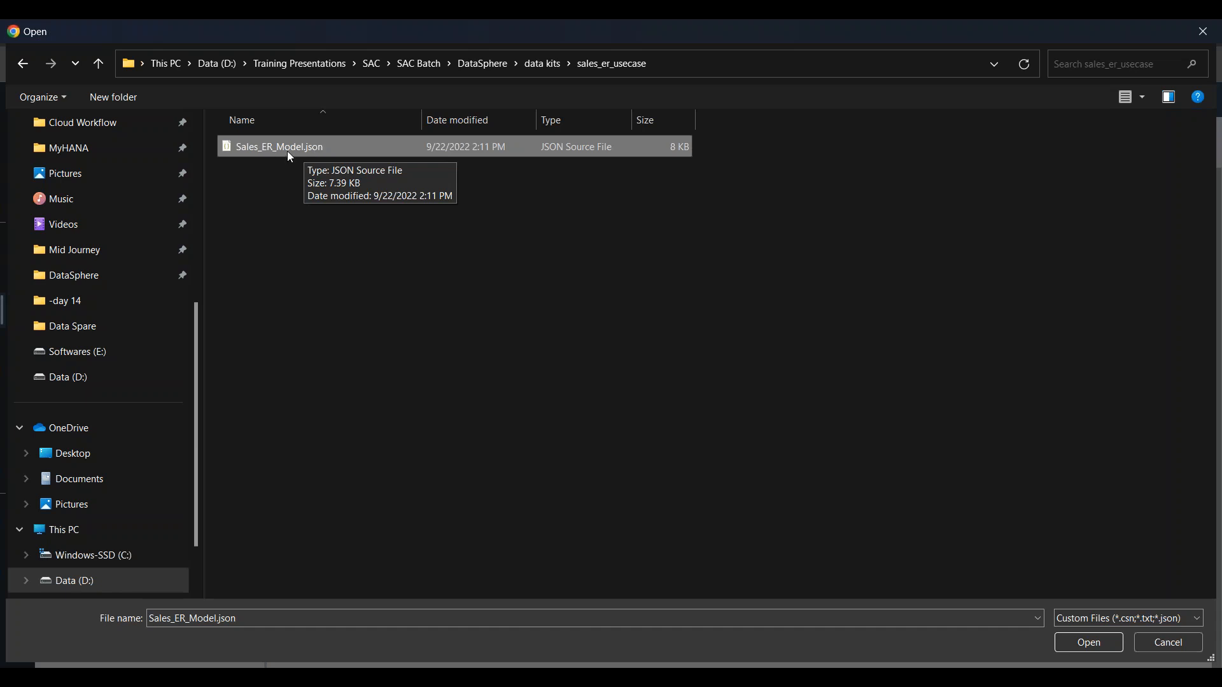
{"action": "left_click", "coordinate": [1152, 644]}
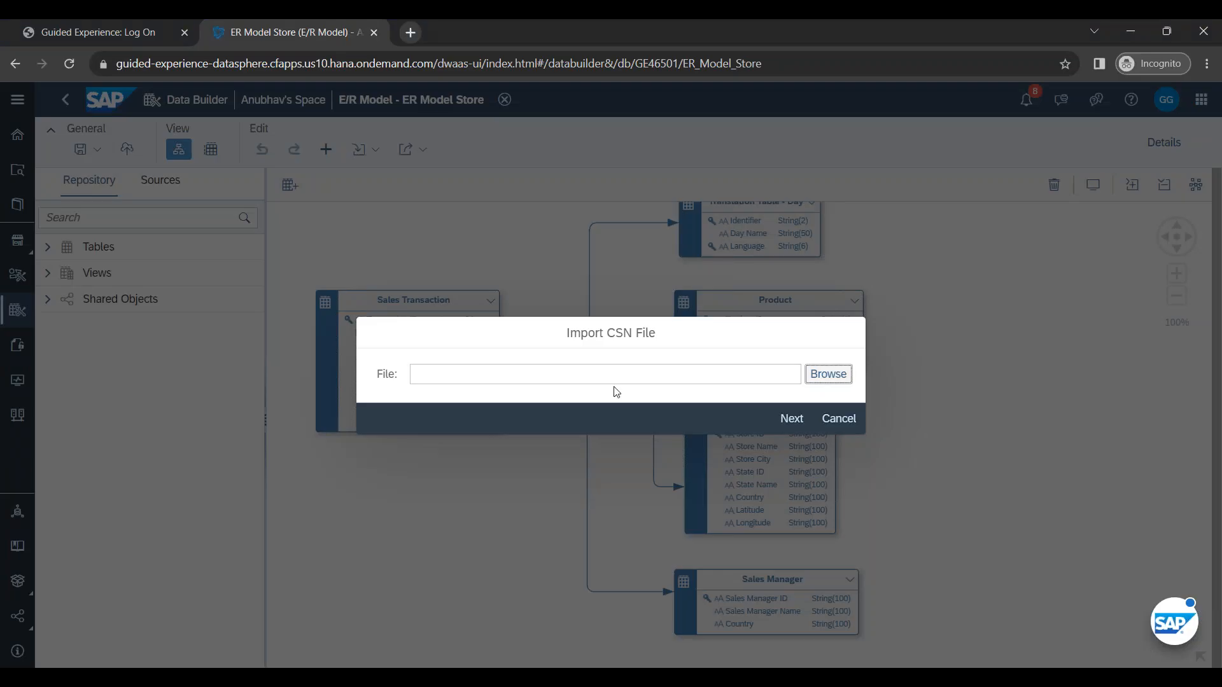
{"action": "left_click", "coordinate": [839, 418]}
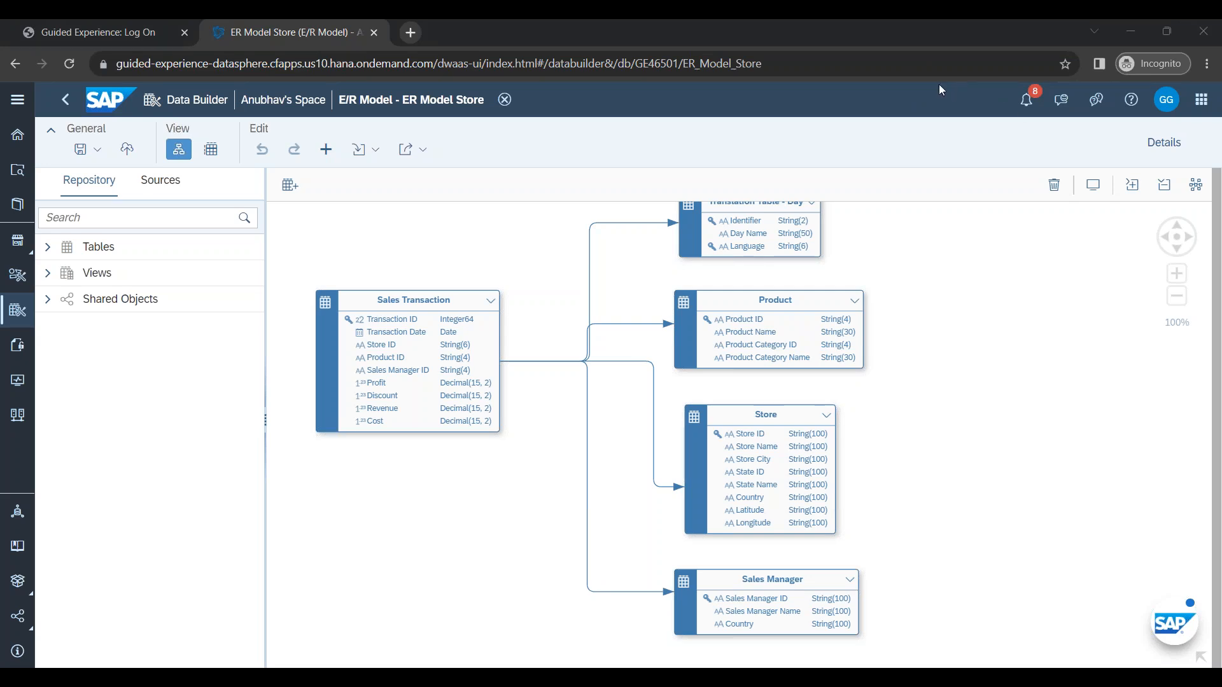
Step: Examine the column mappings of the association from Sales Transaction to Sales Manager, including the mapped and unmapped columns
{"action": "left_click", "coordinate": [571, 363]}
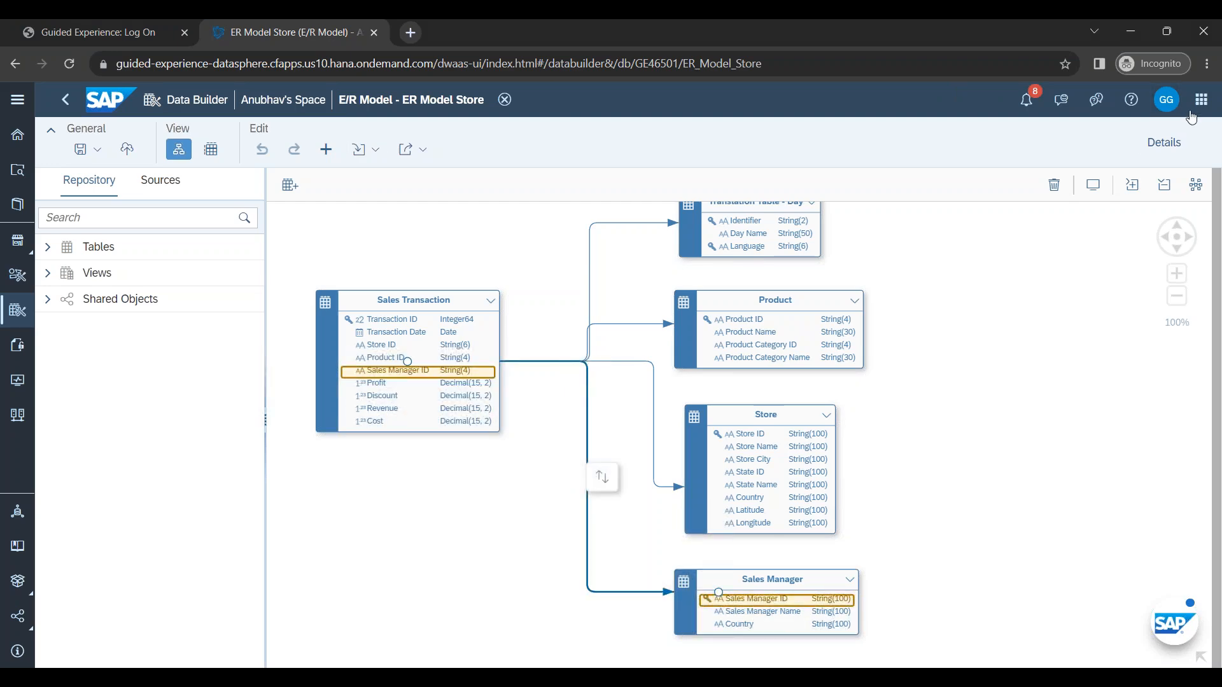
{"action": "left_click", "coordinate": [1165, 142]}
{"action": "scroll", "coordinate": [1026, 456], "scroll_direction": "down", "scroll_amount": 5}
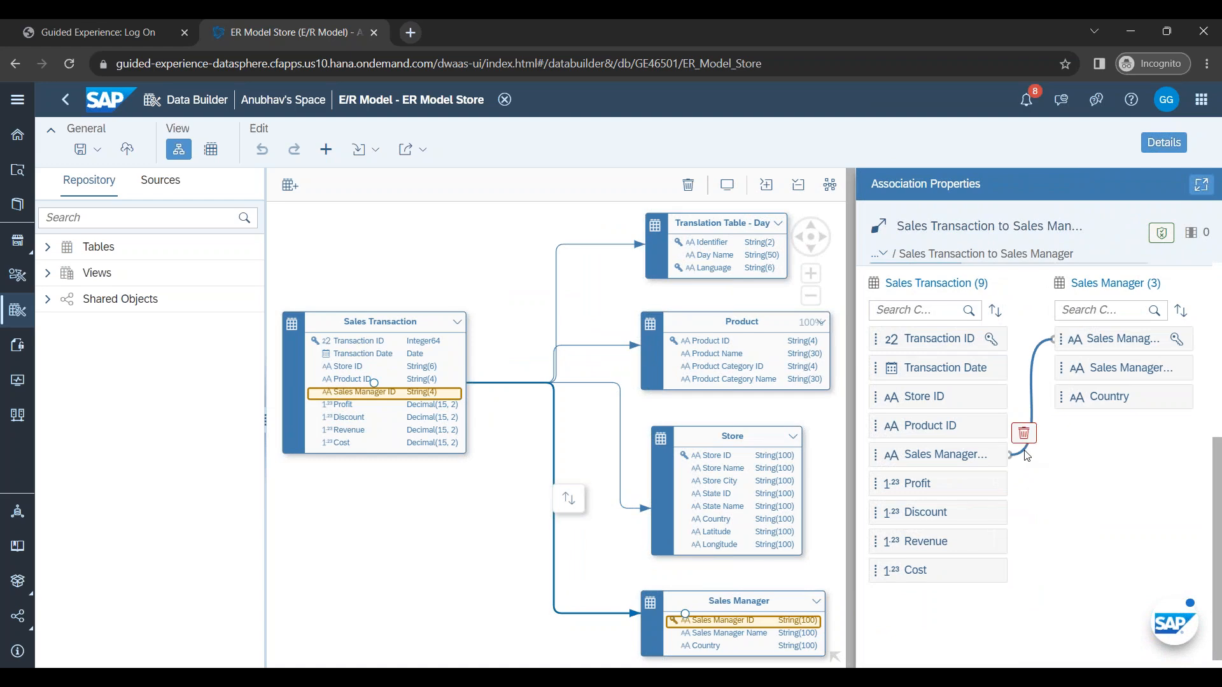
{"action": "scroll", "coordinate": [1074, 439], "scroll_direction": "up", "scroll_amount": 4}
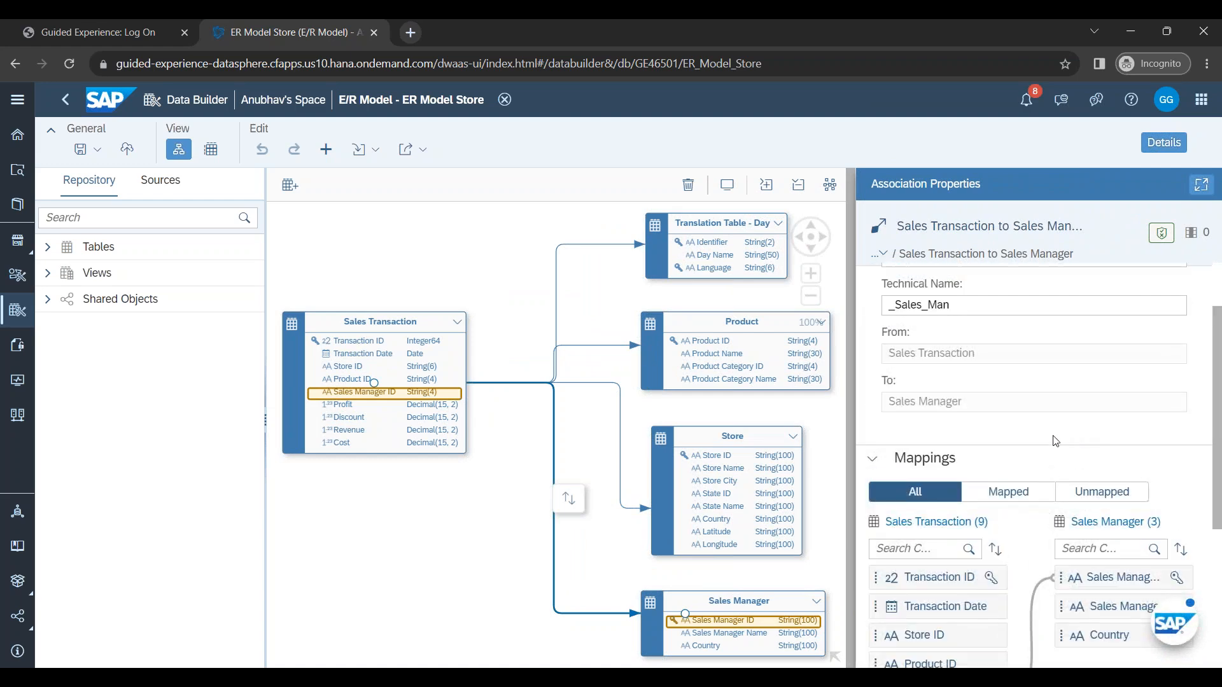
{"action": "left_click", "coordinate": [1022, 502]}
{"action": "left_click", "coordinate": [1089, 500]}
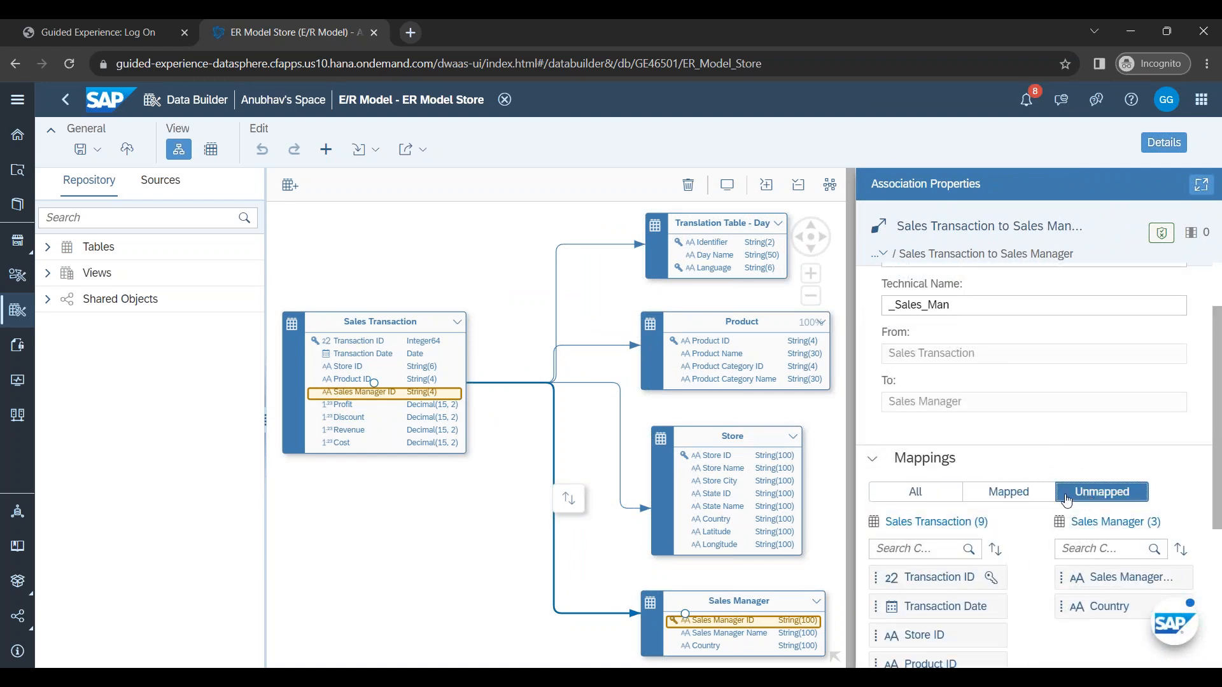
{"action": "left_click", "coordinate": [919, 494]}
{"action": "scroll", "coordinate": [1015, 491], "scroll_direction": "down", "scroll_amount": 4}
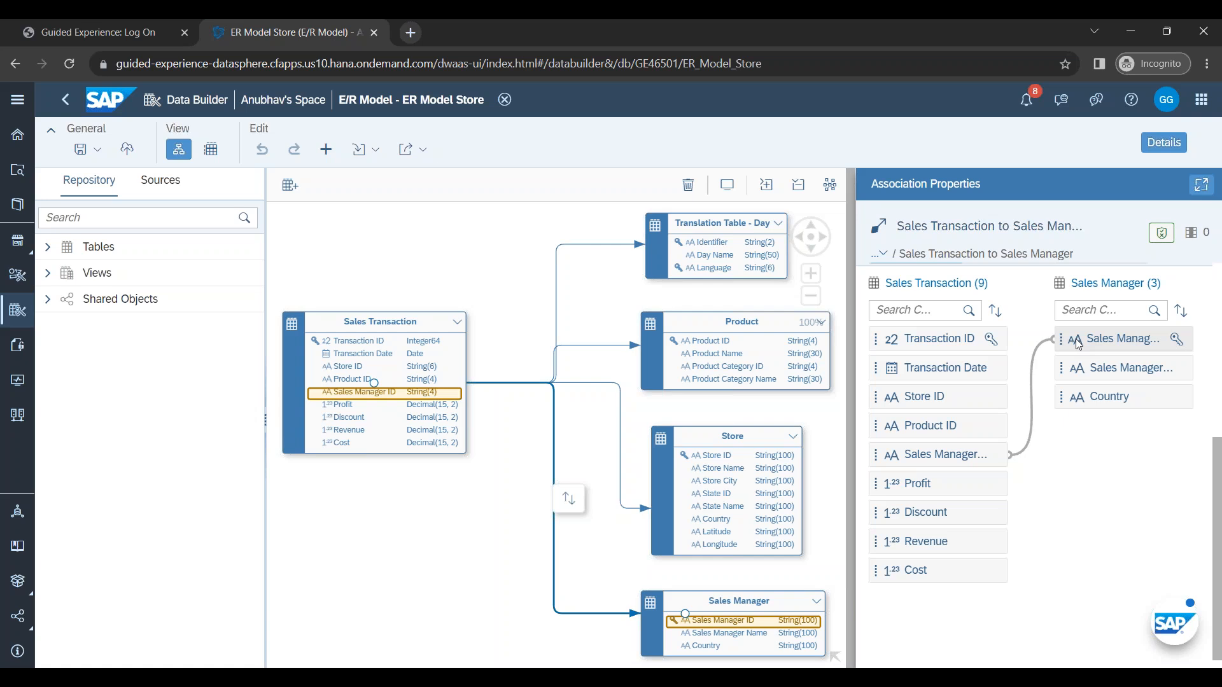
{"action": "left_click", "coordinate": [1164, 143]}
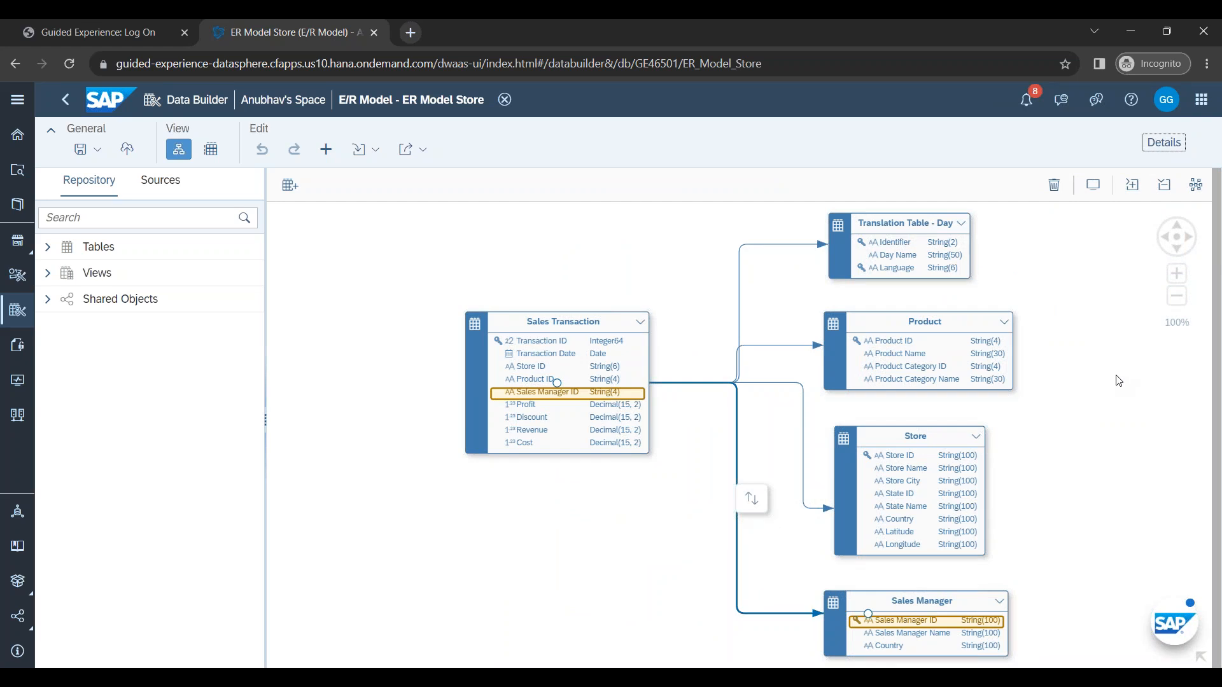
{"action": "left_click", "coordinate": [1101, 406]}
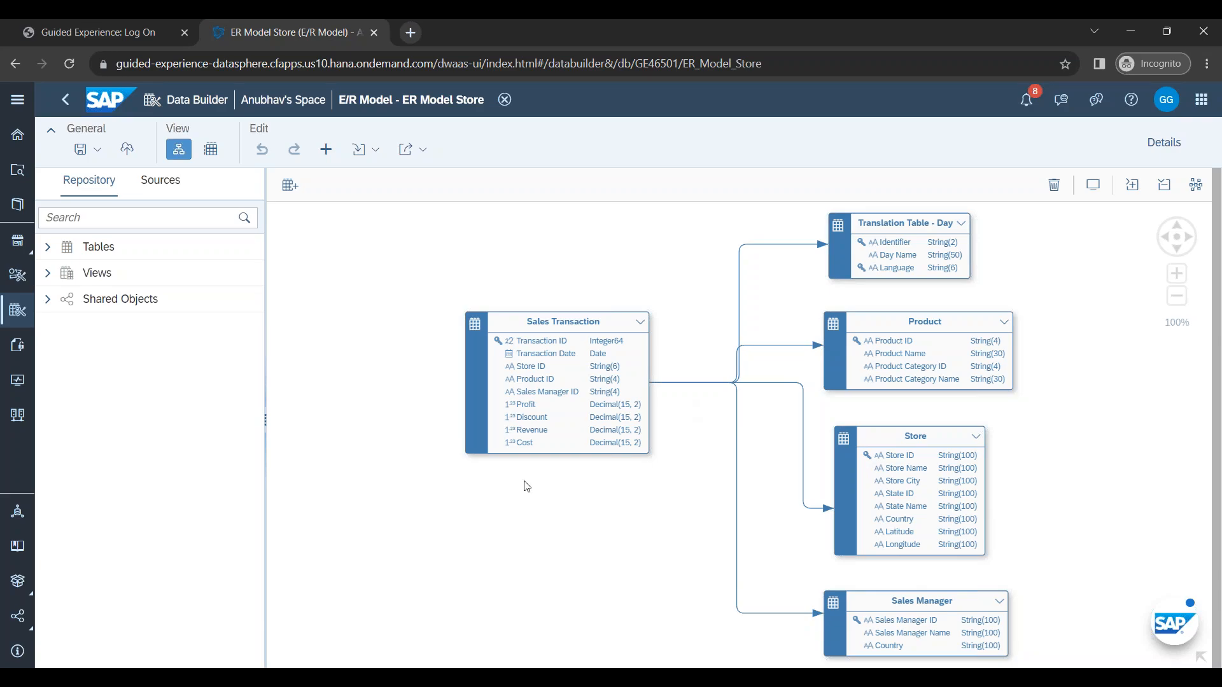
Step: Switch to the PowerPoint training deck and start a bulleted list on the View Editor slide with "View on top of remote, replicated or local tables"
{"action": "left_click", "coordinate": [302, 669]}
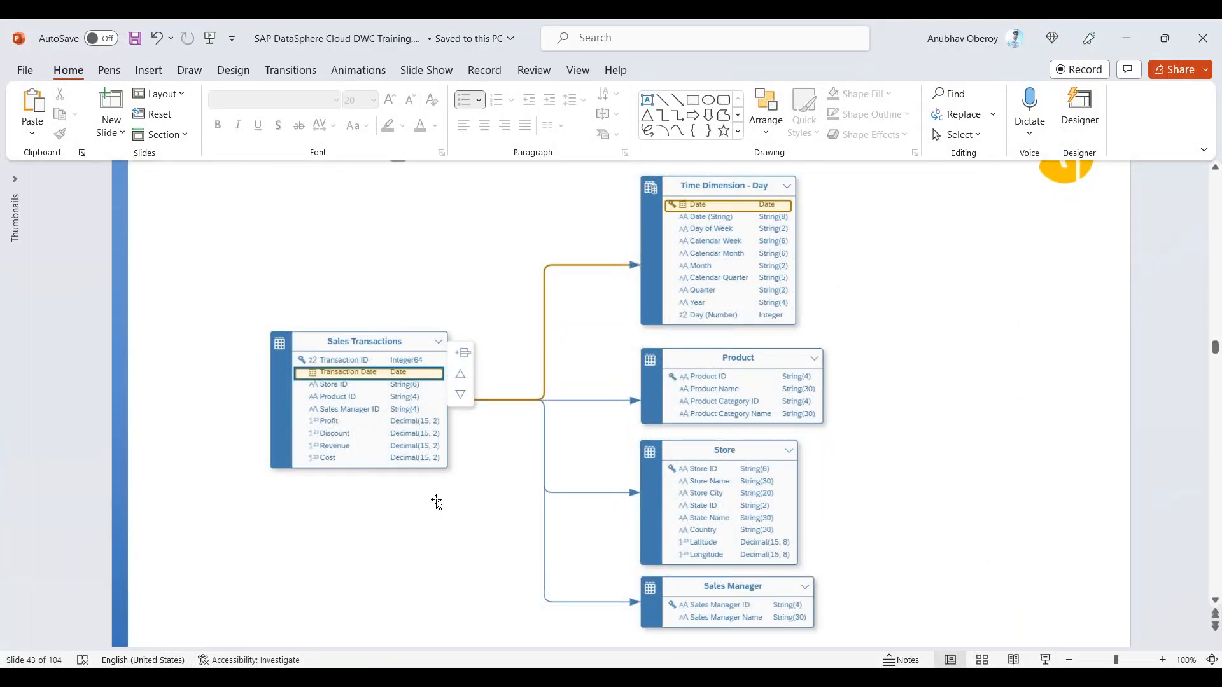
{"action": "scroll", "coordinate": [436, 503], "scroll_direction": "down", "scroll_amount": 2, "text": "ctrl"}
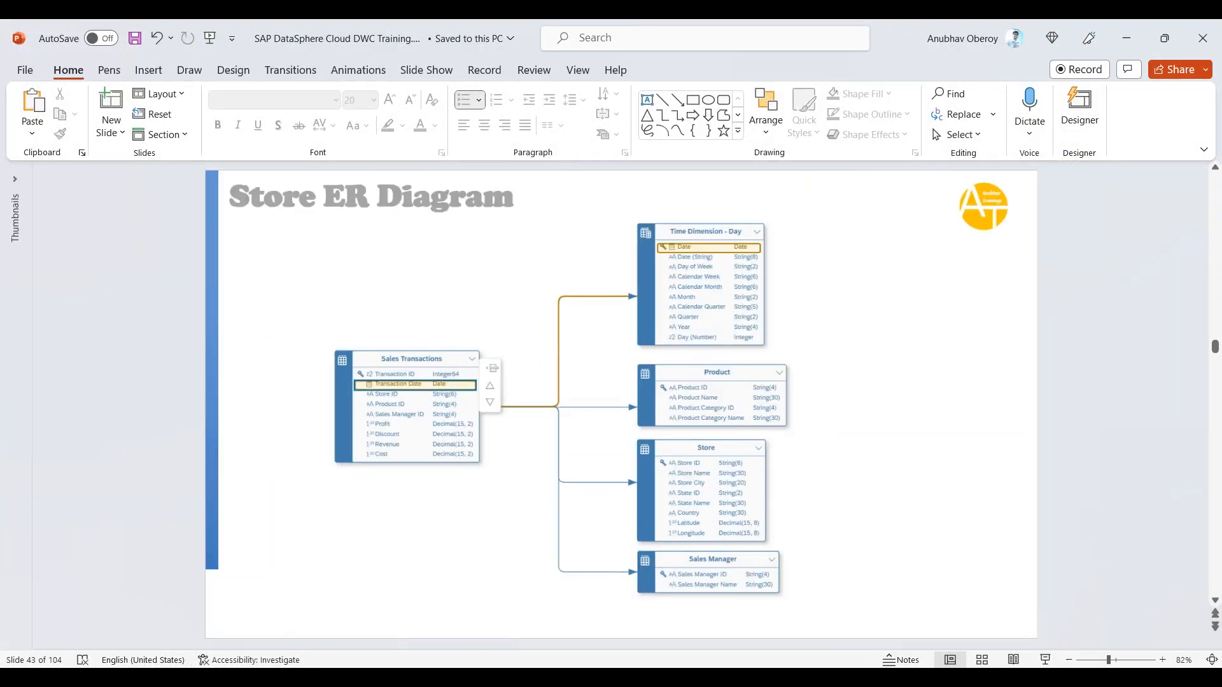
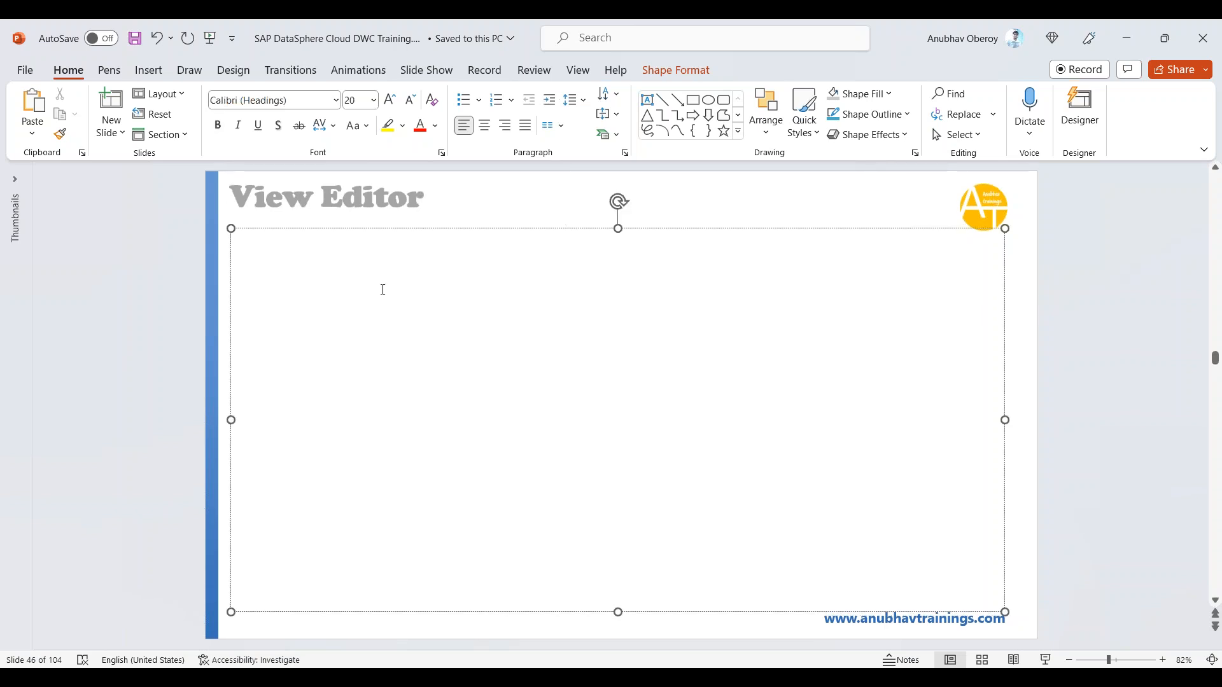
{"action": "left_click", "coordinate": [463, 100]}
{"action": "type", "text": "Vie"}
{"action": "key", "text": "BackSpace"}
{"action": "type", "text": "w on "}
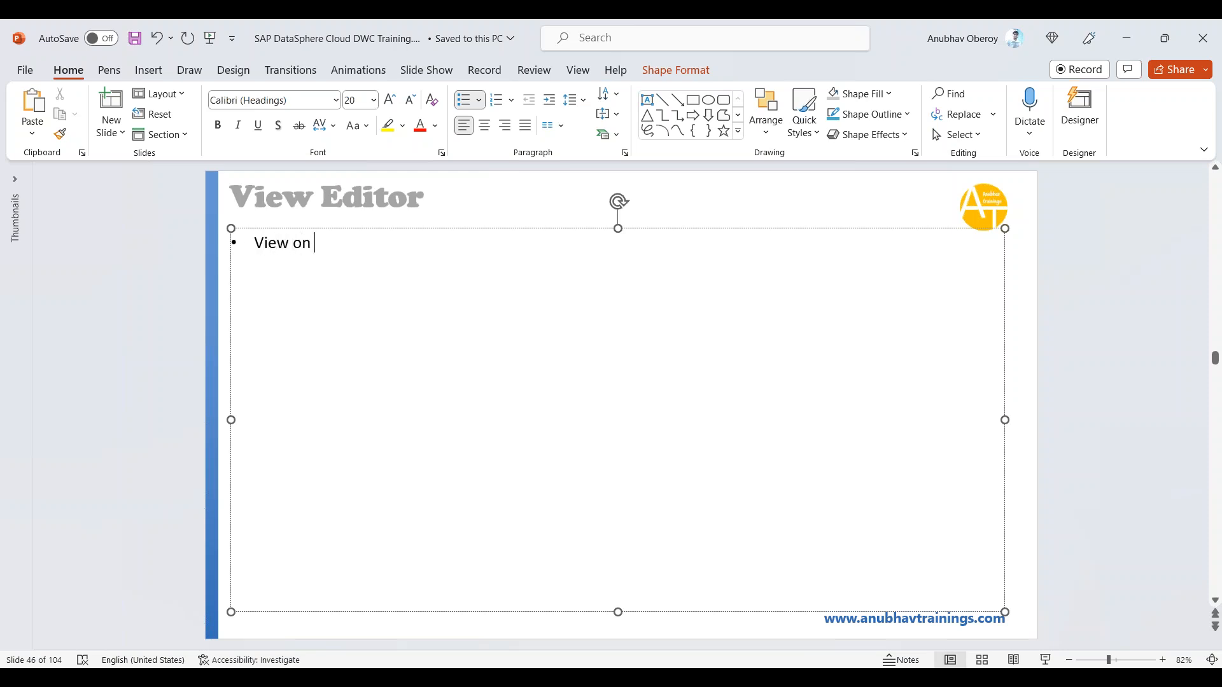
{"action": "type", "text": "top of remote, repli"}
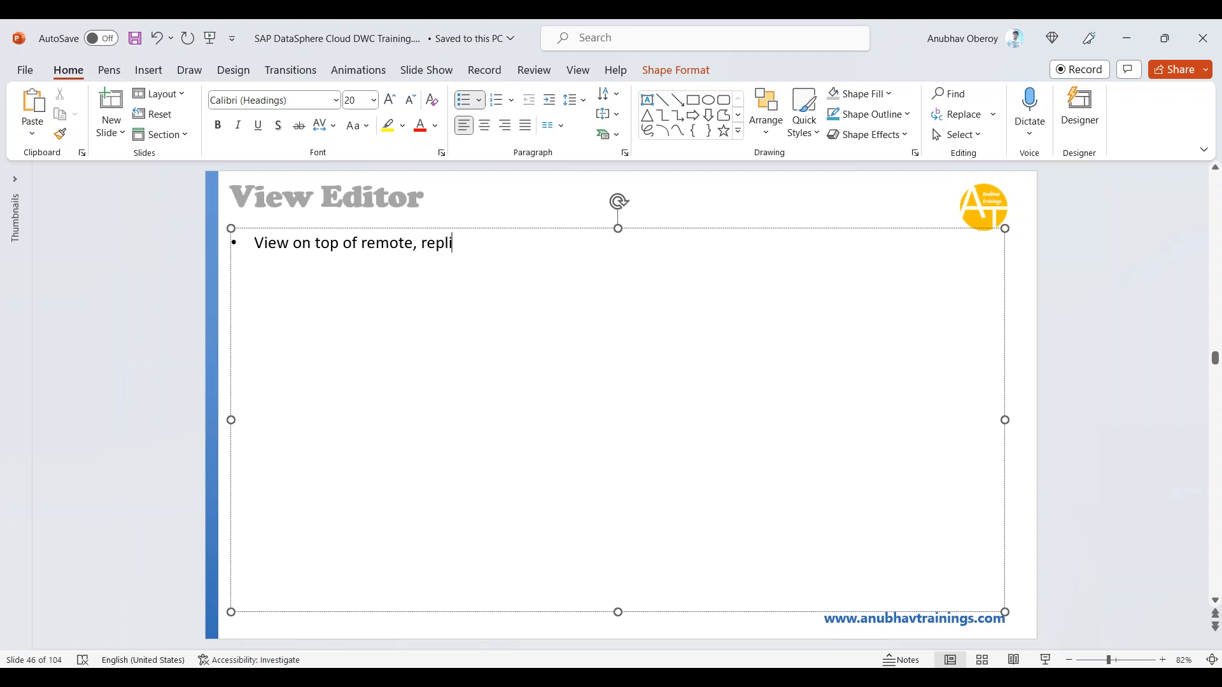
{"action": "type", "text": "cated or local tab"}
{"action": "type", "text": "les "}
Step: Add a second bullet to the View Editor slide reading "Define measure and attributes for fact data views"
{"action": "type", "text": "Define mes"}
{"action": "key", "text": "BackSpace"}
{"action": "type", "text": "asure"}
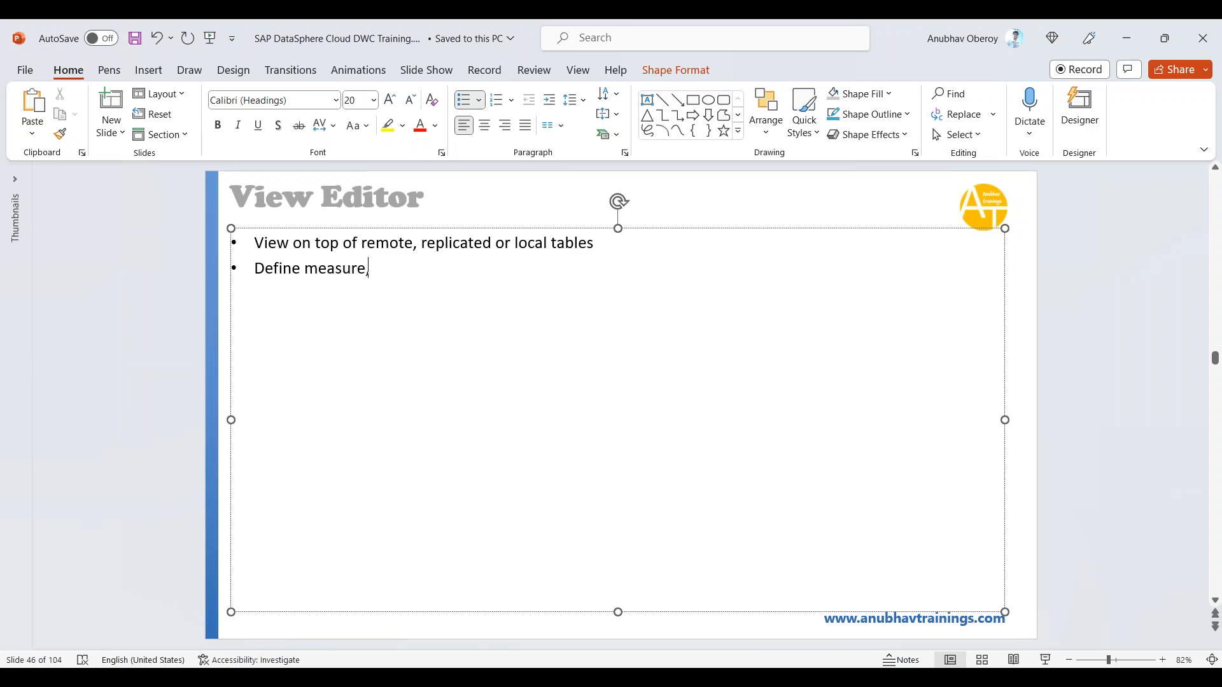
{"action": "type", "text": ","}
{"action": "key", "text": "BackSpace"}
{"action": "type", "text": "and attributes"}
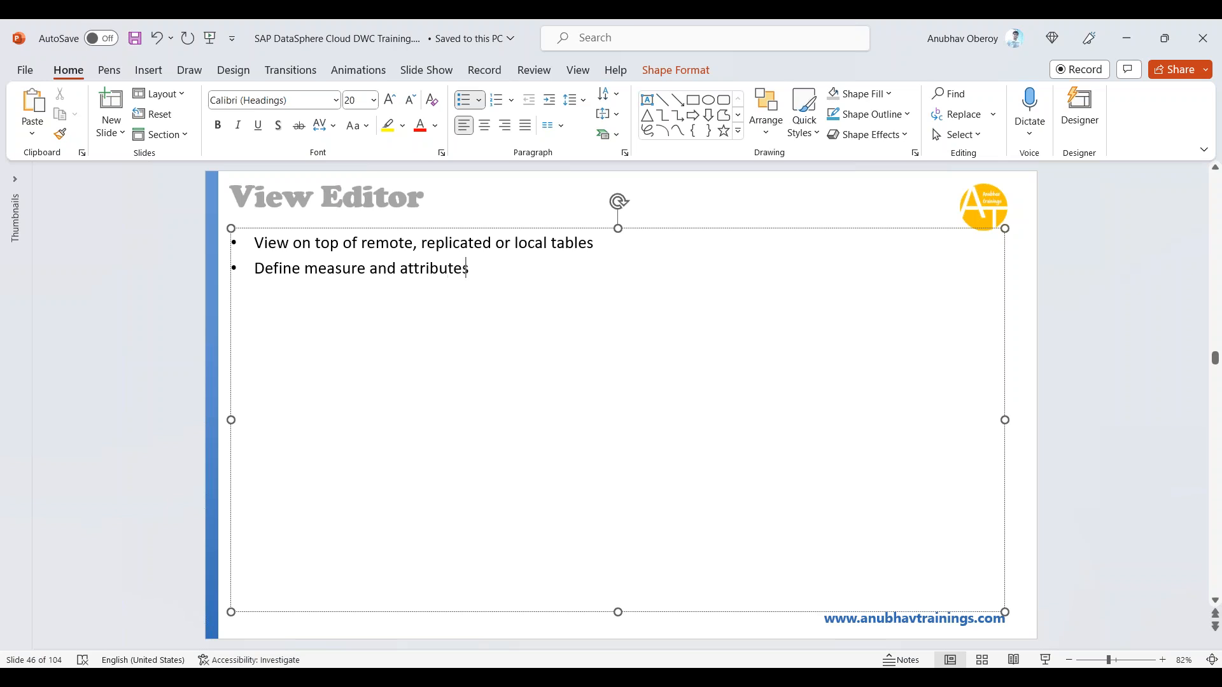
{"action": "type", "text": " for fact data views"}
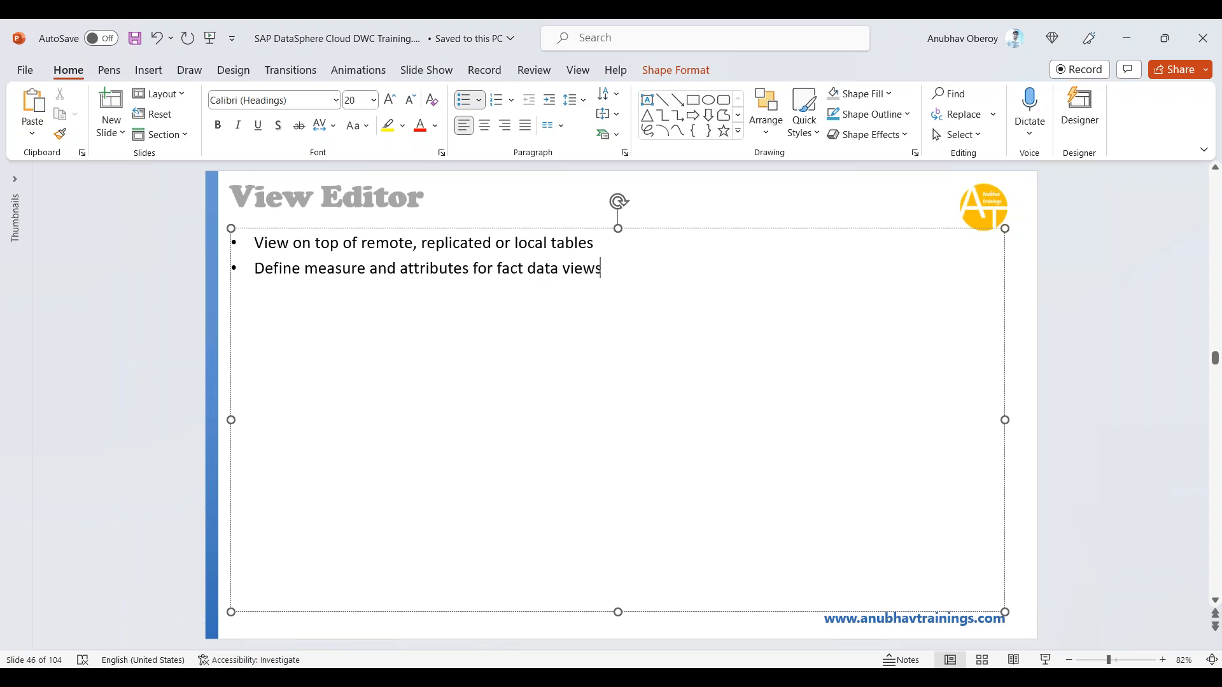
Step: Add the bullets "Create multi language text fields" and "Define join types, joins, associations, aggregations, unions" to the slide's list
{"action": "type", "text": "create multi language text "}
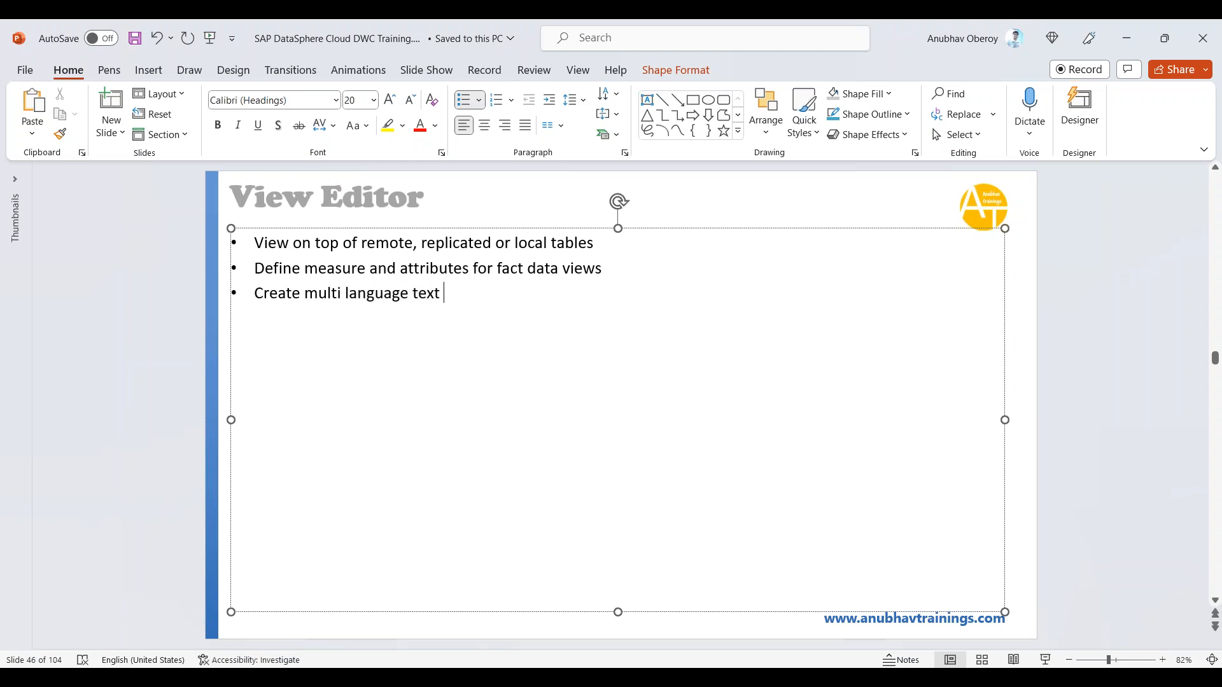
{"action": "type", "text": "fieldsdefine join ty"}
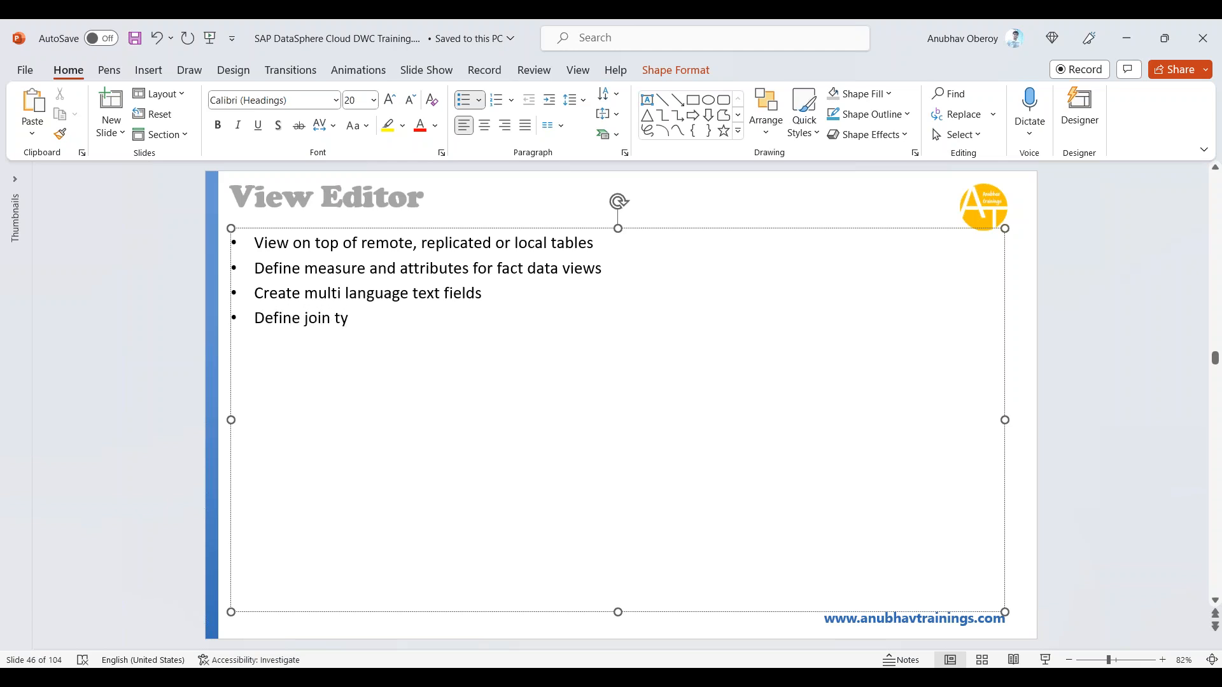
{"action": "type", "text": "pes, joins, associations, aggre"}
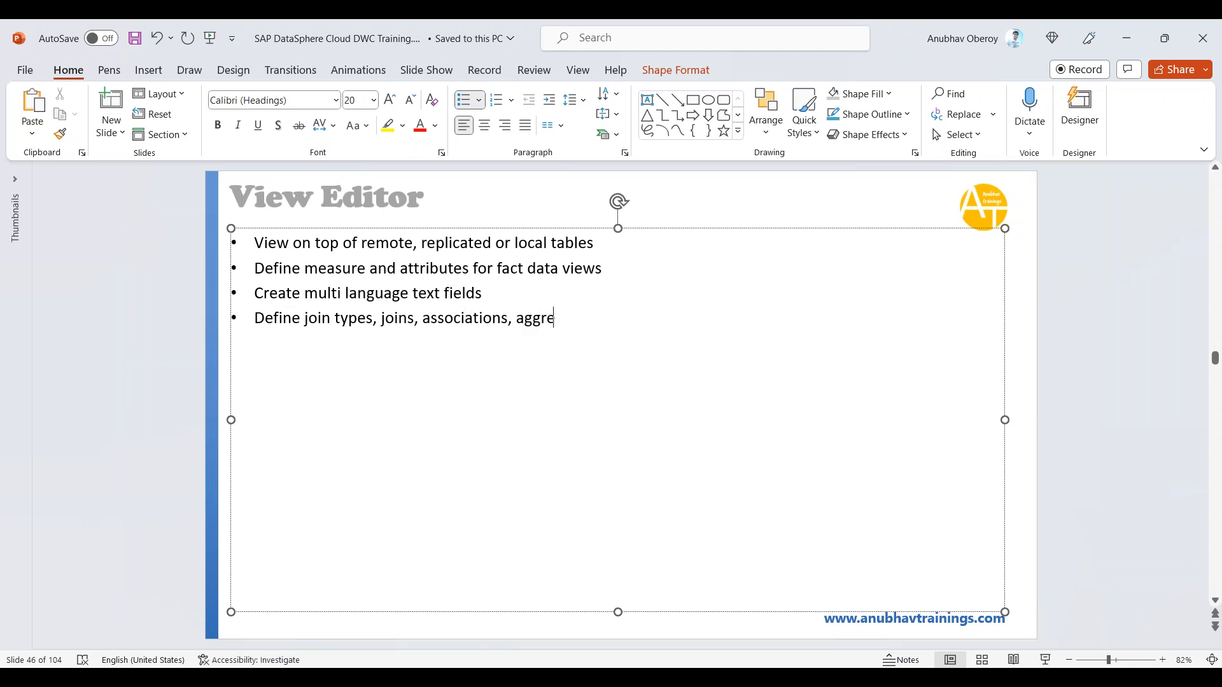
{"action": "type", "text": "gations, unio"}
{"action": "type", "text": "ns"}
Step: Add a fifth bullet to the View Editor slide reading "Rename columns for reporting purpose"
{"action": "key", "text": "Return"}
{"action": "type", "text": "rename"}
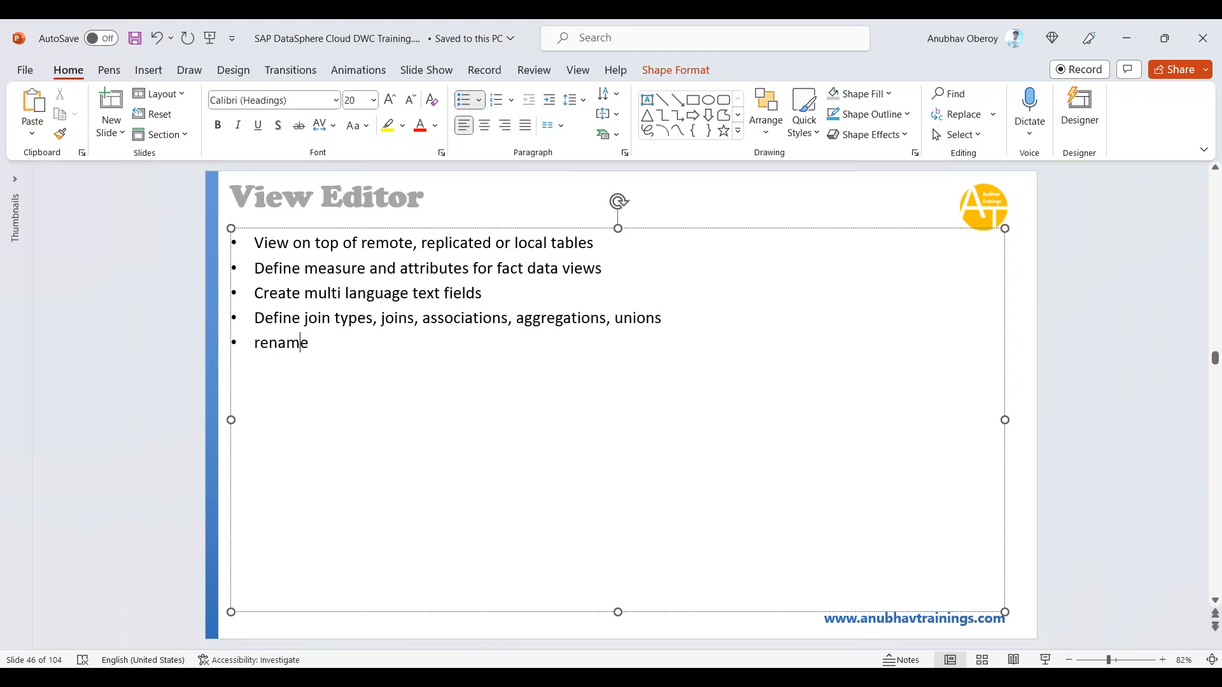
{"action": "type", "text": " columns for "}
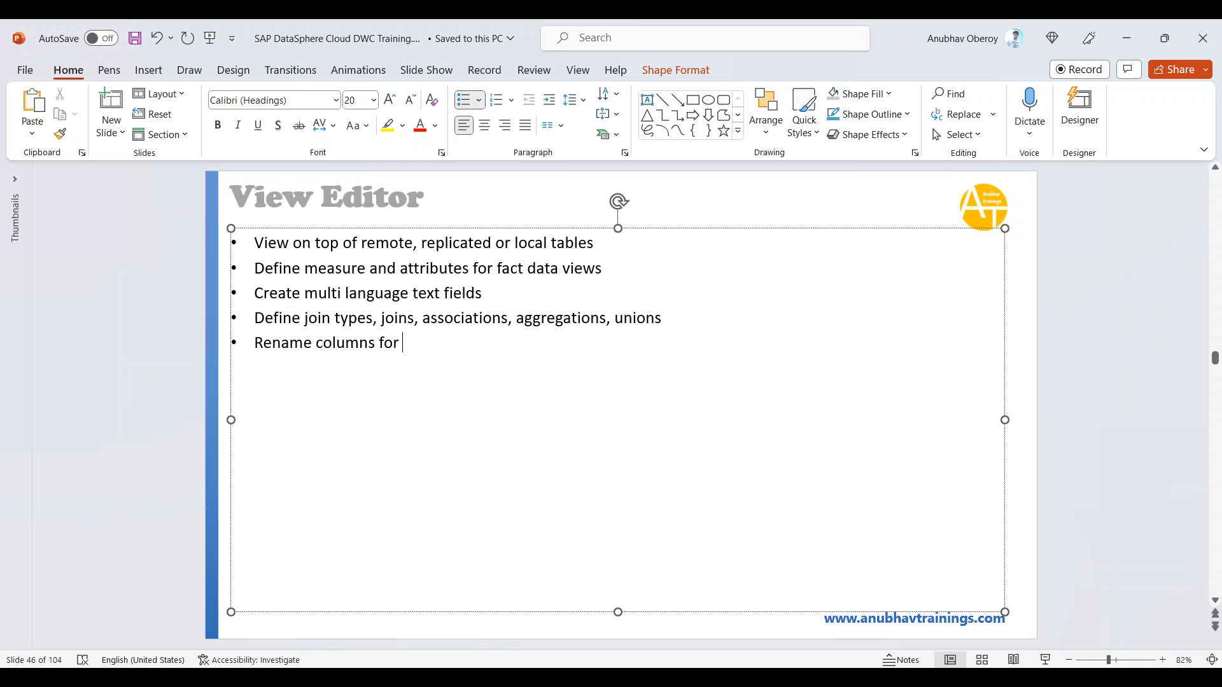
{"action": "type", "text": "reporting purpose"}
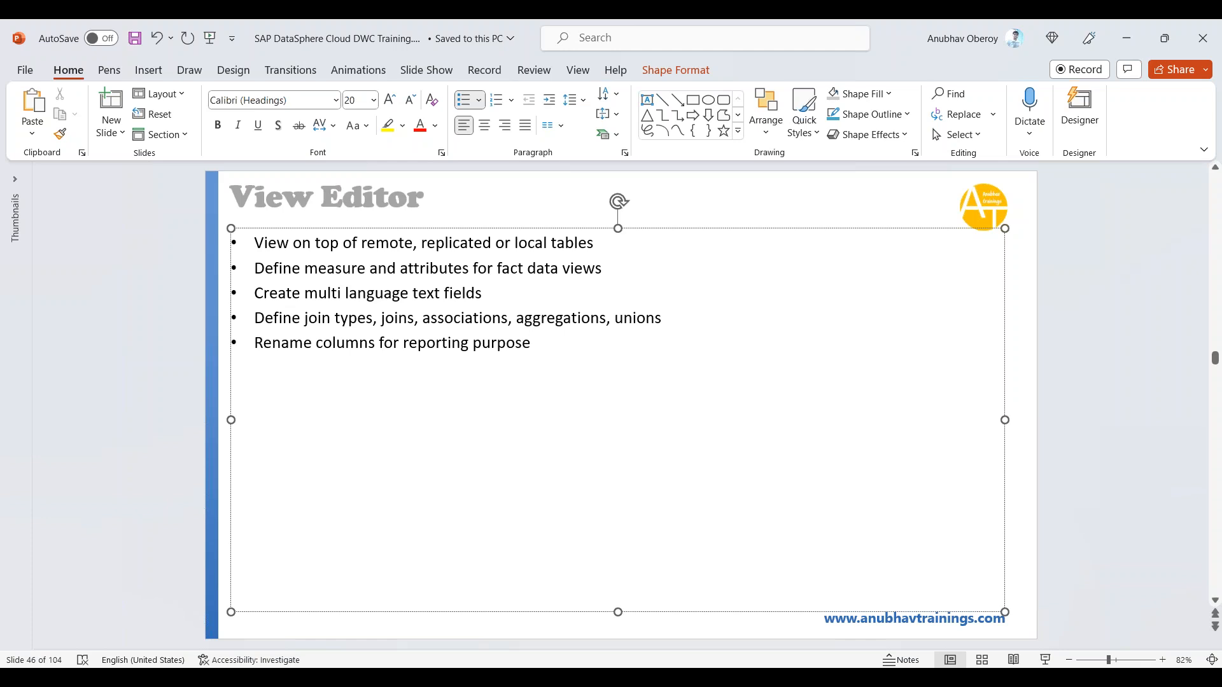
Step: Add the bullets "Add filters to discard unnecessary data hence improve reporting performance" and "We can project columns and also reduce volume of data transfers"
{"action": "key", "text": "Return"}
{"action": "type", "text": "Add filters to discard "}
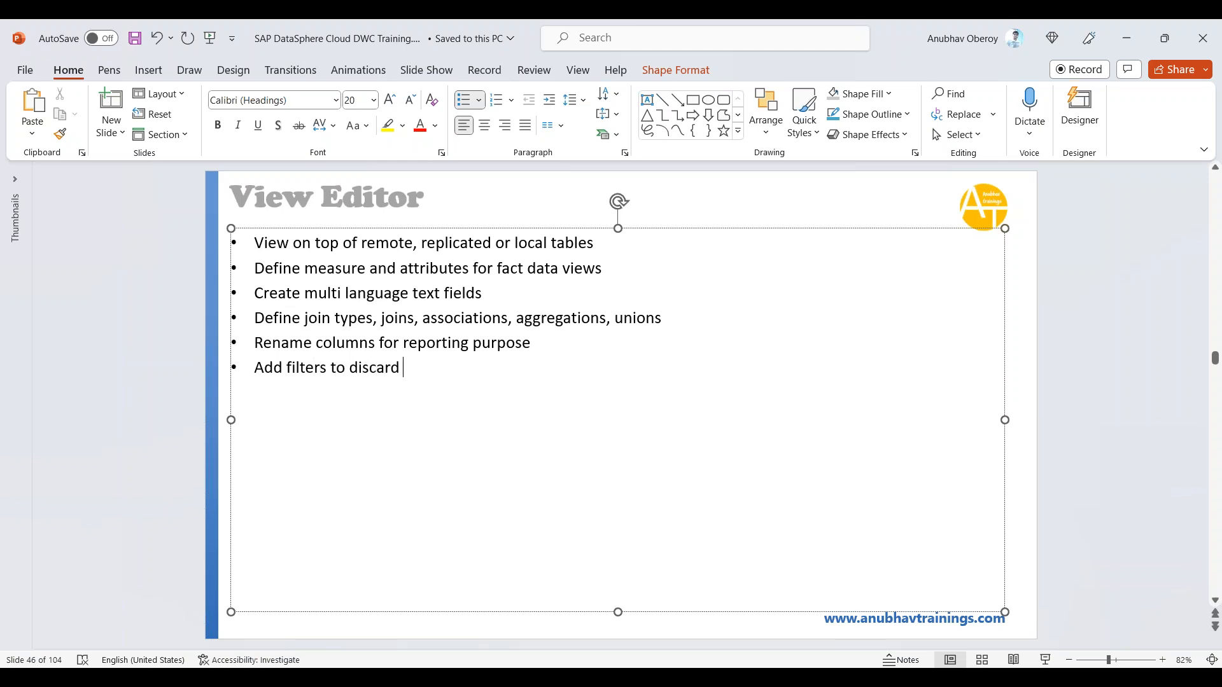
{"action": "type", "text": "unnecessary data "}
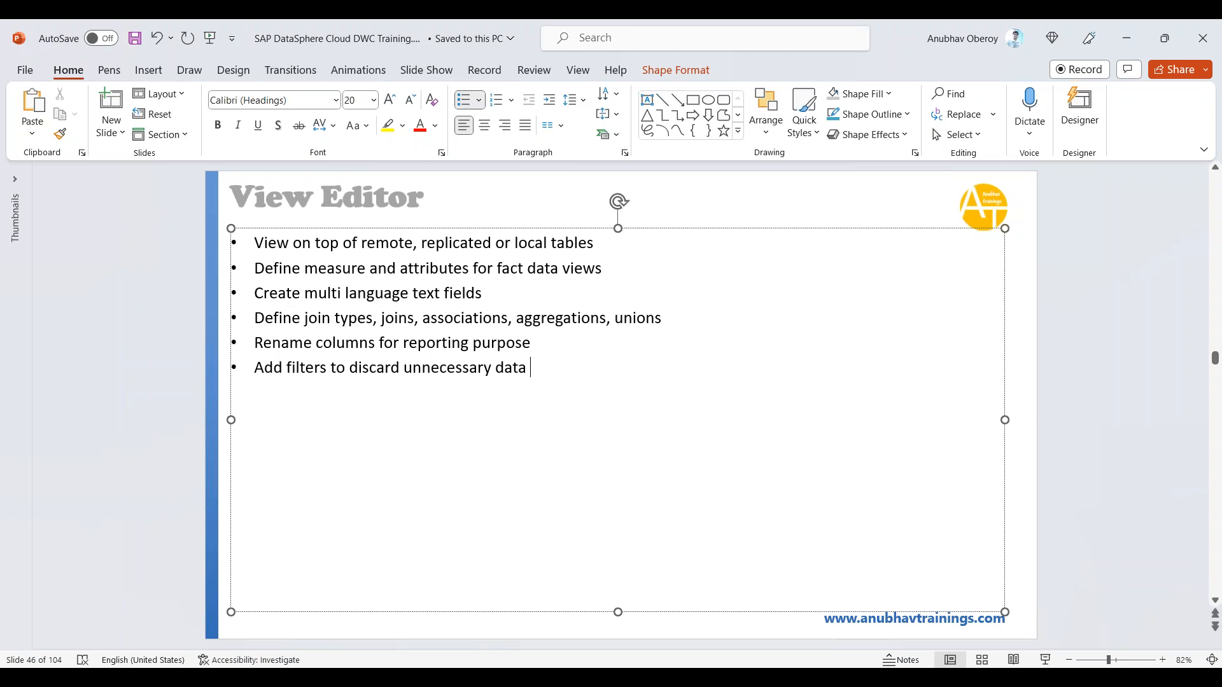
{"action": "type", "text": "hence improve reporting p"}
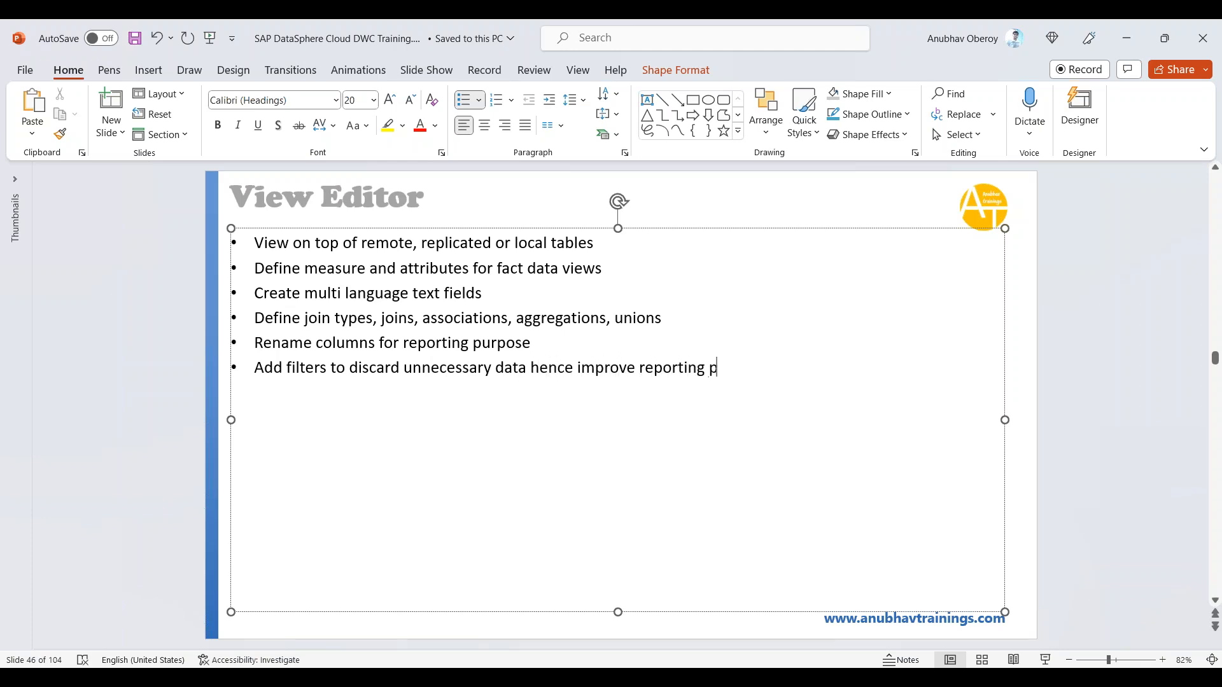
{"action": "type", "text": "erformanceWe can proj"}
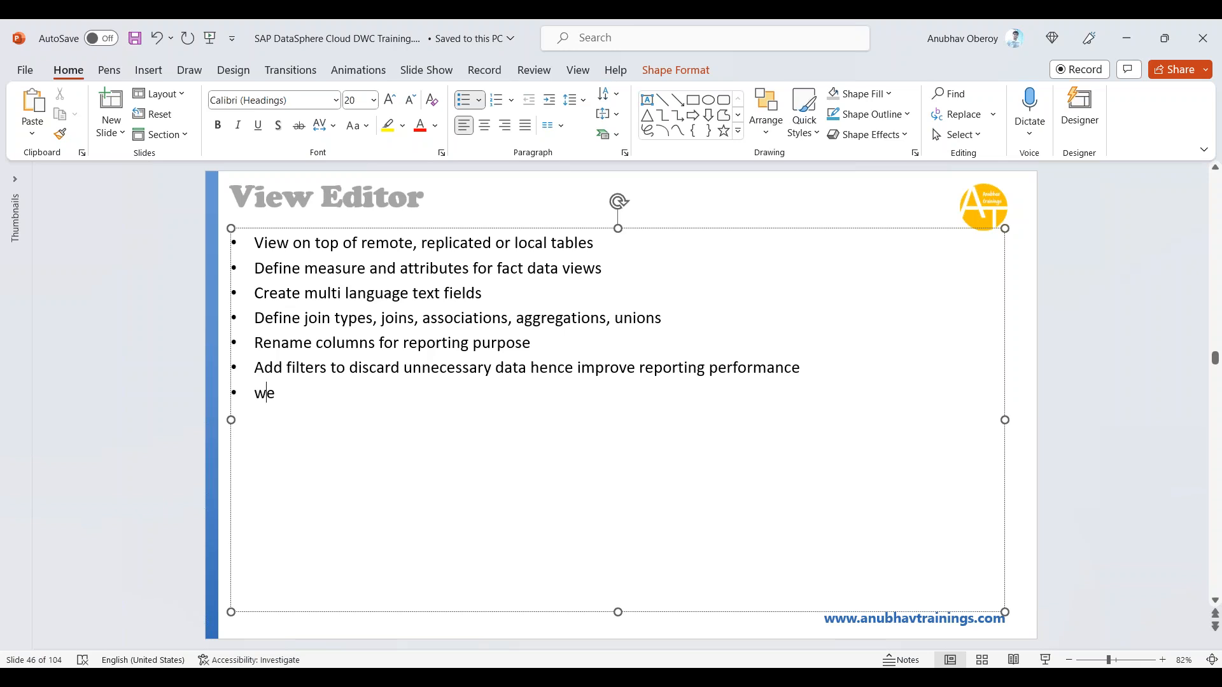
{"action": "type", "text": "ect columns"}
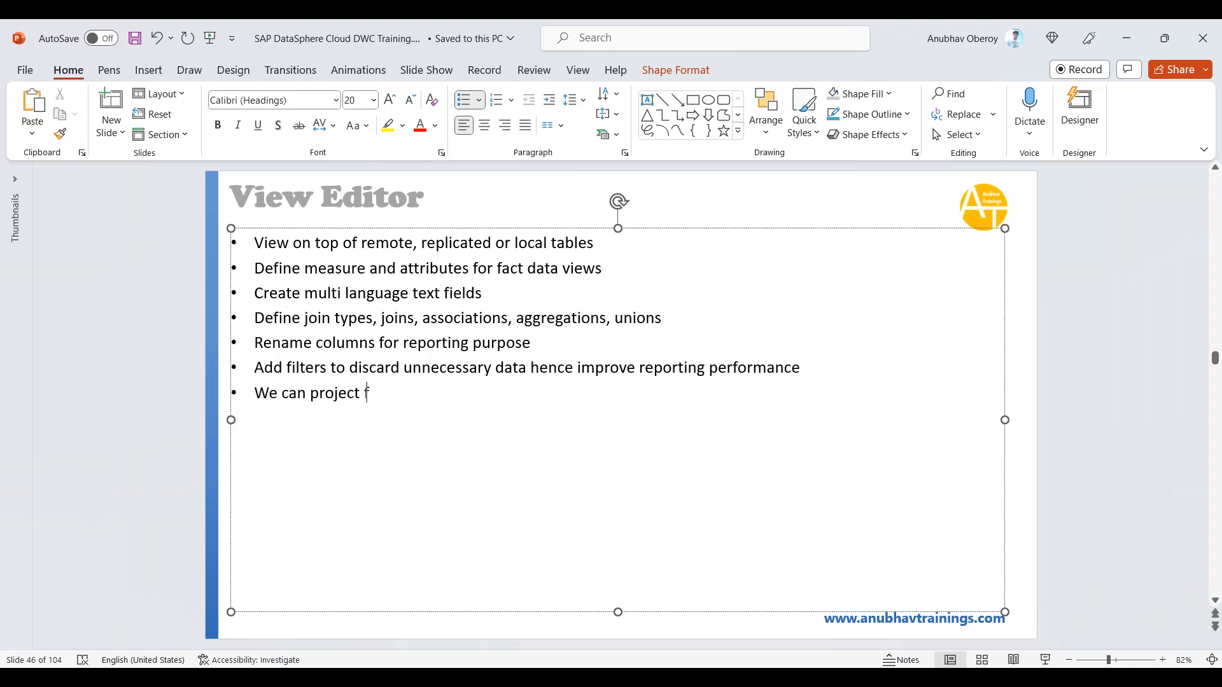
{"action": "type", "text": " and also reduce volume of data transfers"}
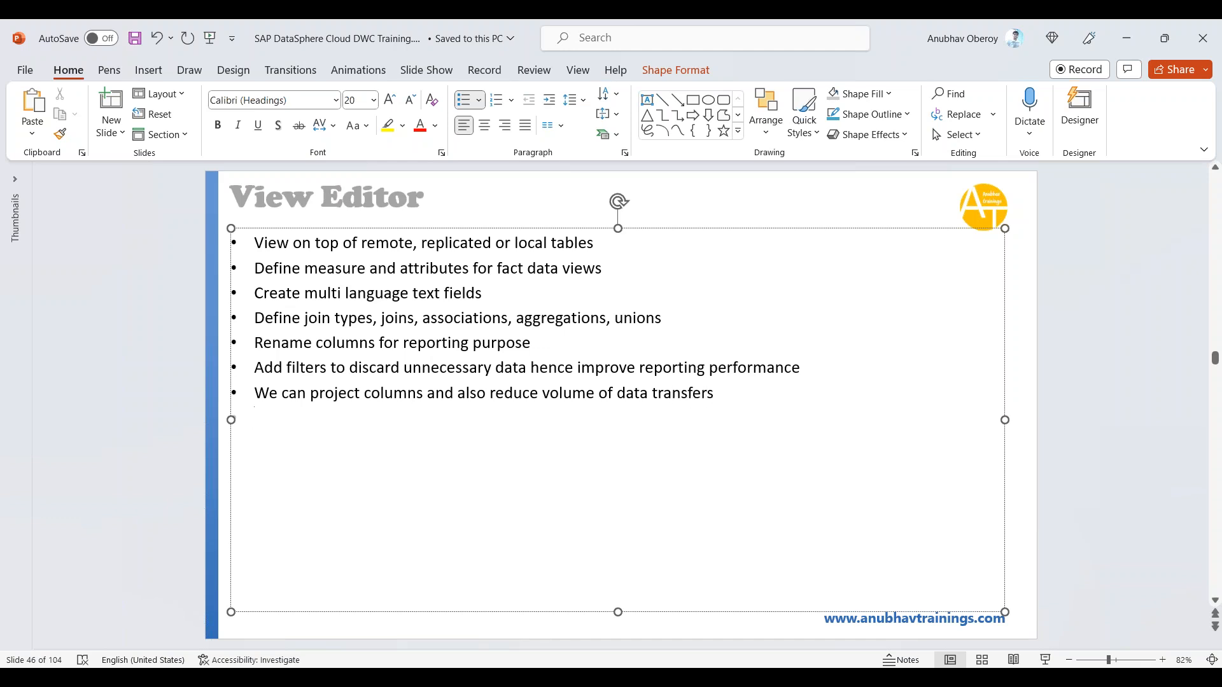
Step: Add the bullets "Apply access control, input parameters, view persistency" and "View data at each node", and save the presentation
{"action": "type", "text": "Apply access control,"}
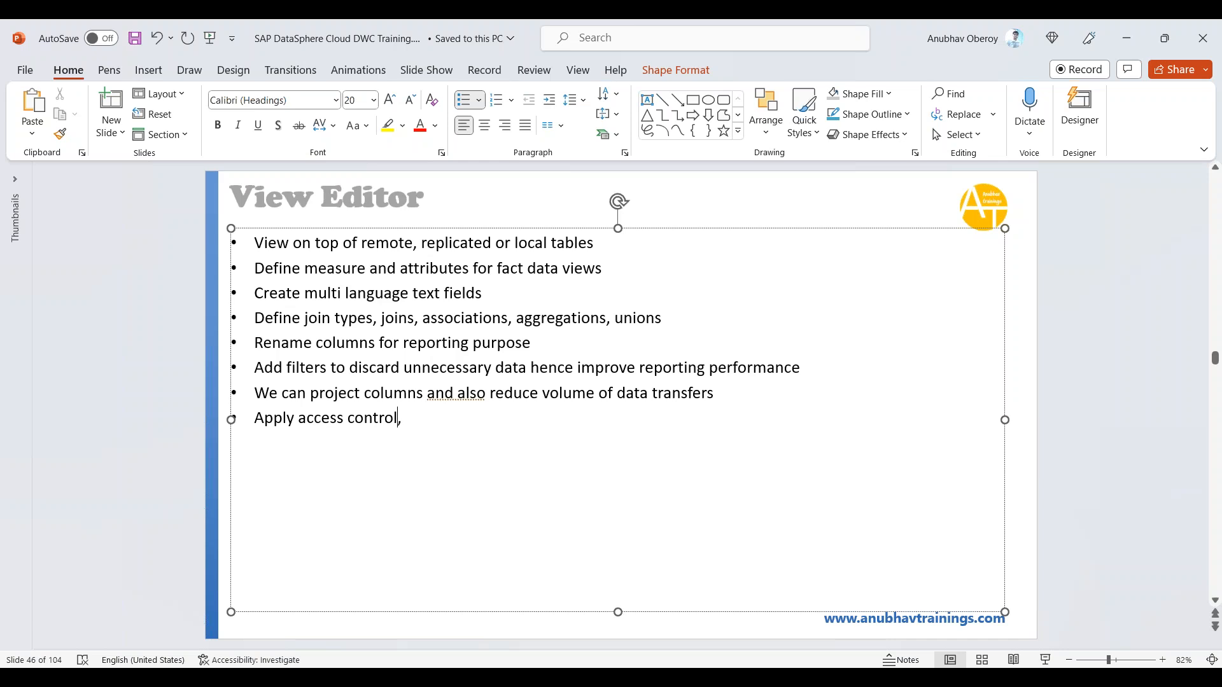
{"action": "type", "text": " input parameters, view persistence"}
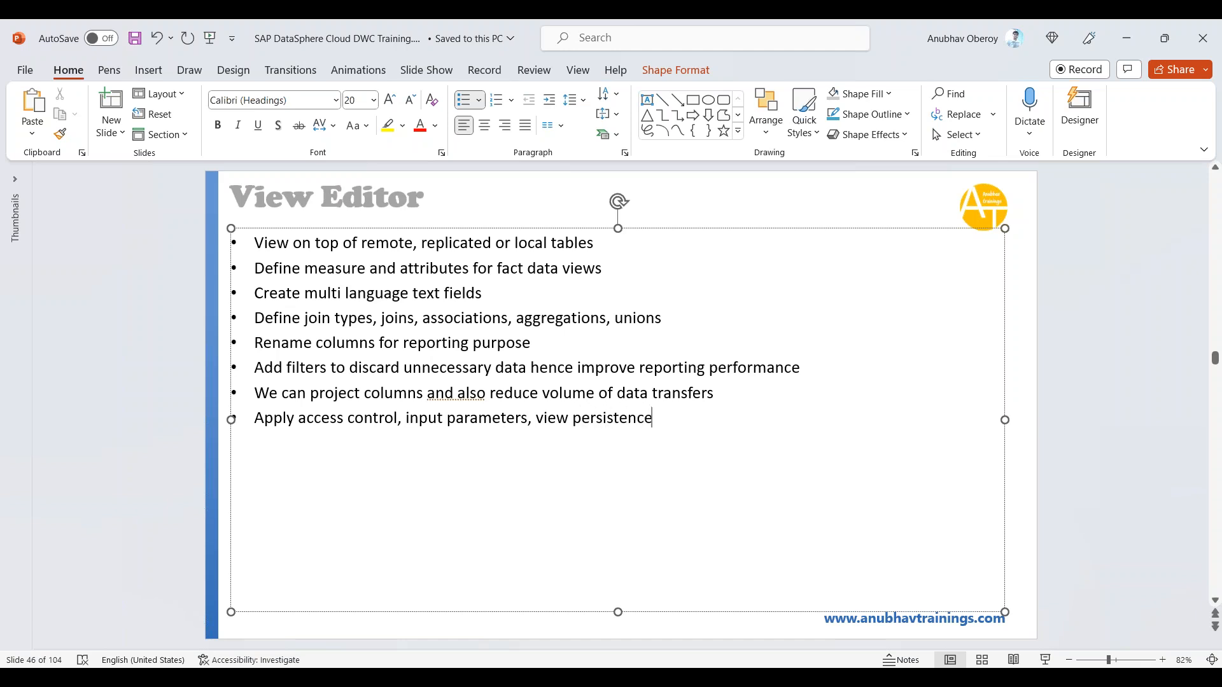
{"action": "type", "text": "View data at each node"}
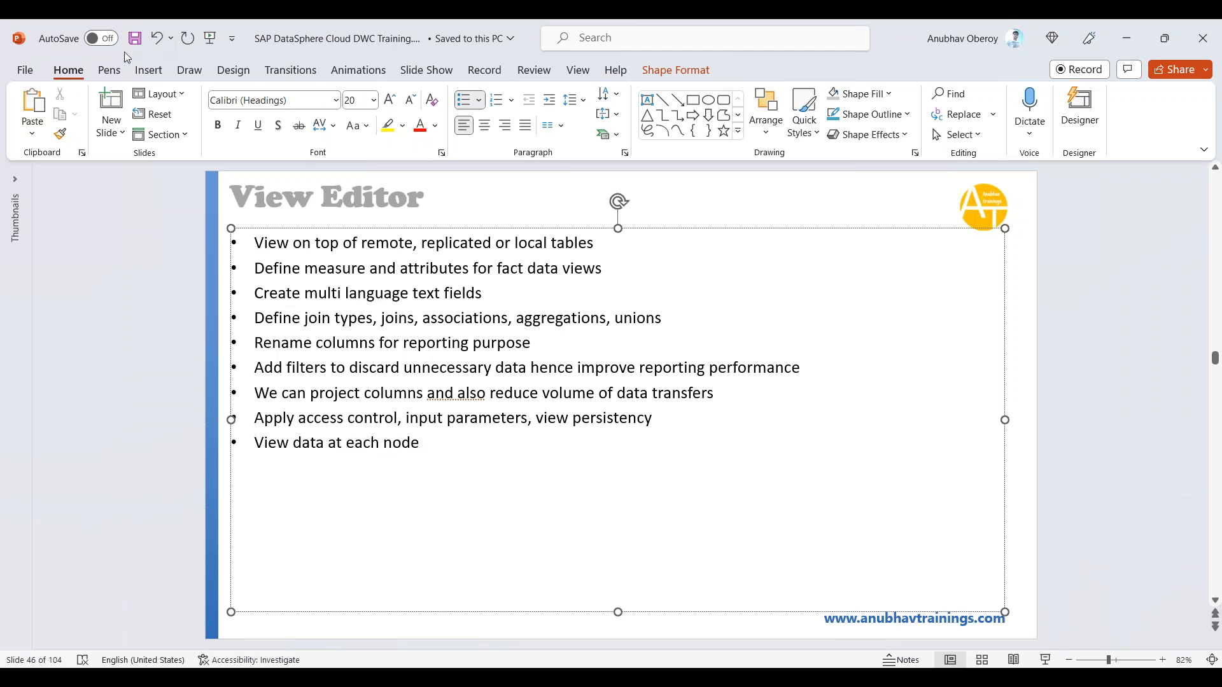
{"action": "left_click", "coordinate": [135, 38]}
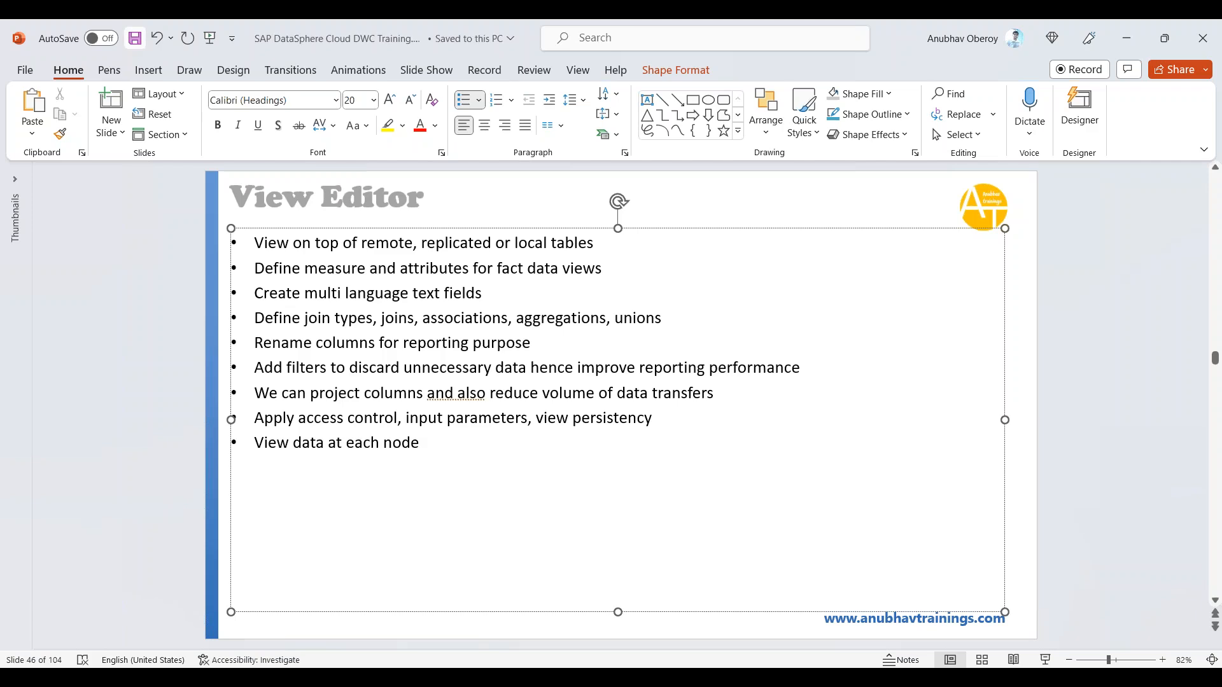
{"action": "left_click", "coordinate": [1108, 329]}
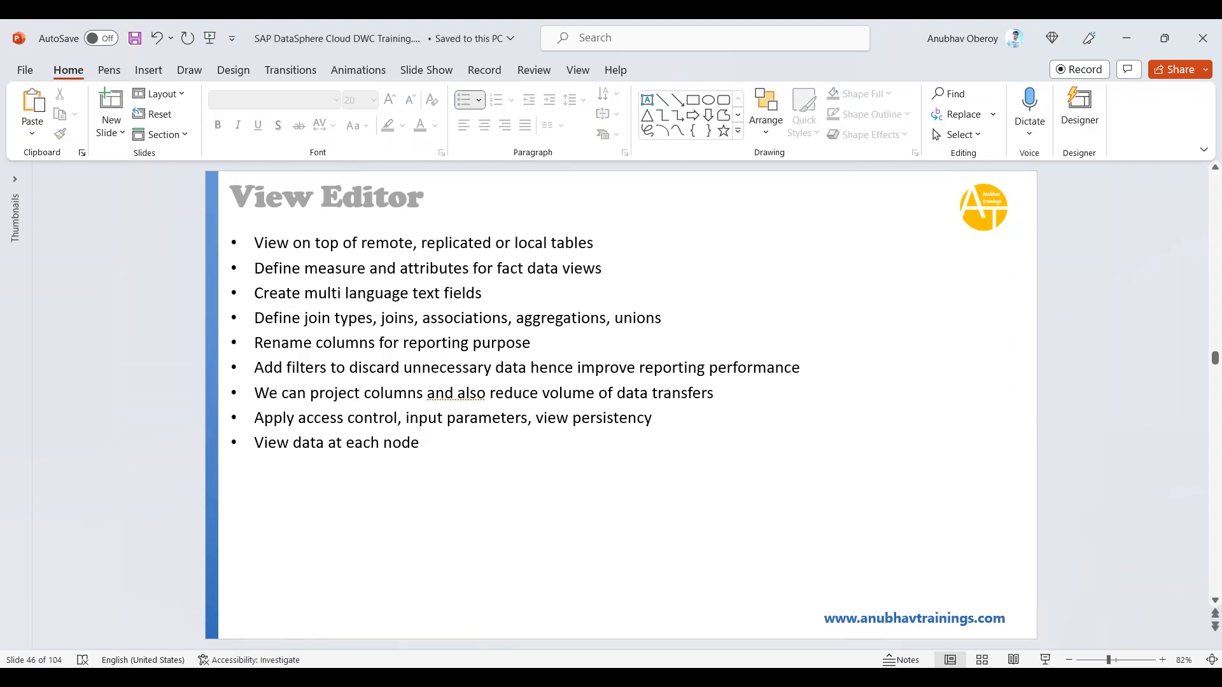
Step: Switch to SAP Datasphere in the browser and create a new graphical view from the Data Builder start page
{"action": "left_click", "coordinate": [236, 678]}
{"action": "left_click", "coordinate": [294, 629]}
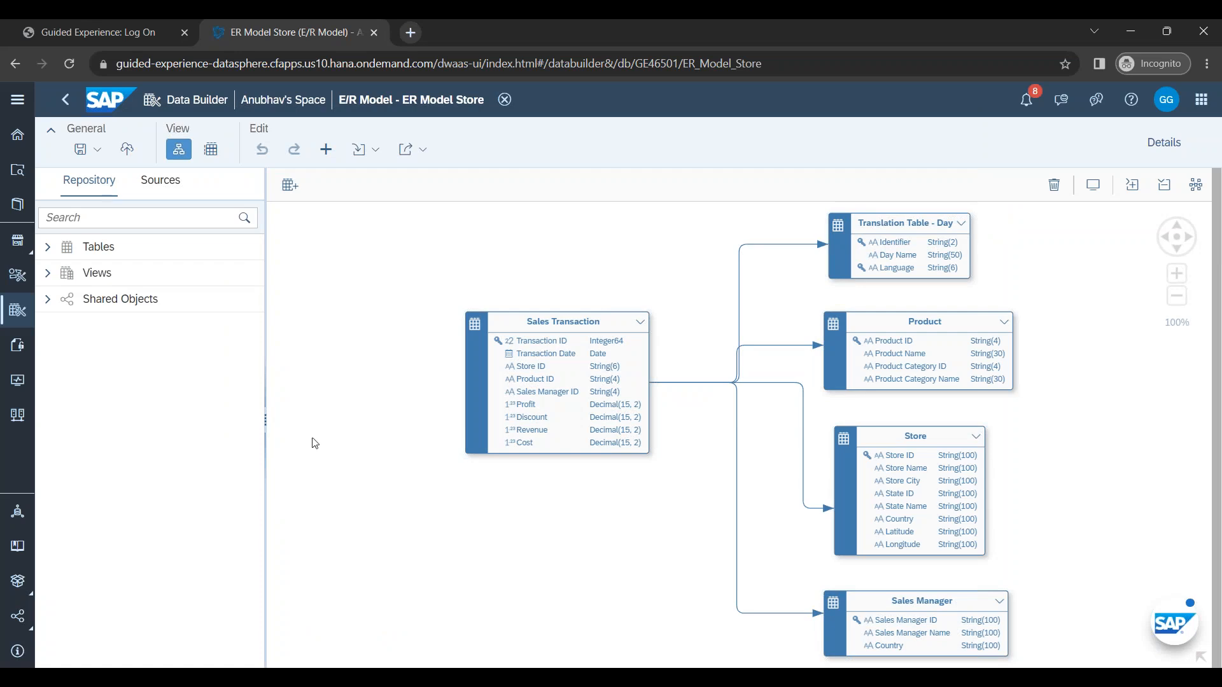
{"action": "left_click", "coordinate": [13, 323]}
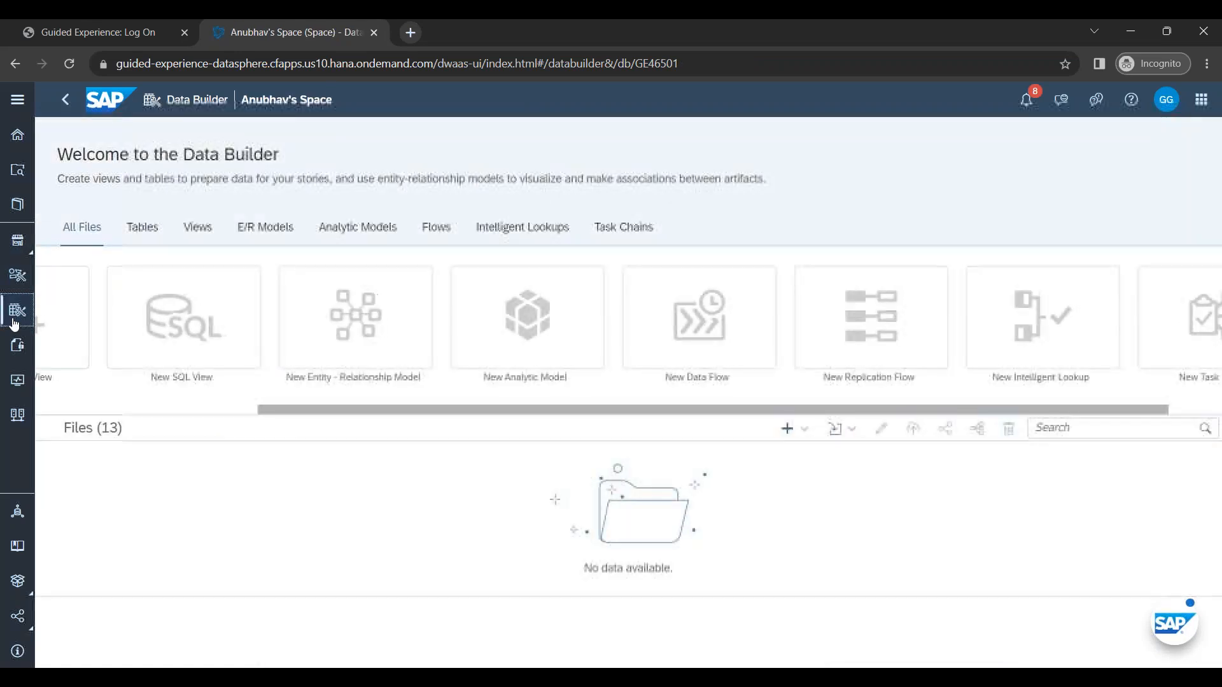
{"action": "left_click_drag", "start_coordinate": [282, 407], "coordinate": [67, 407]}
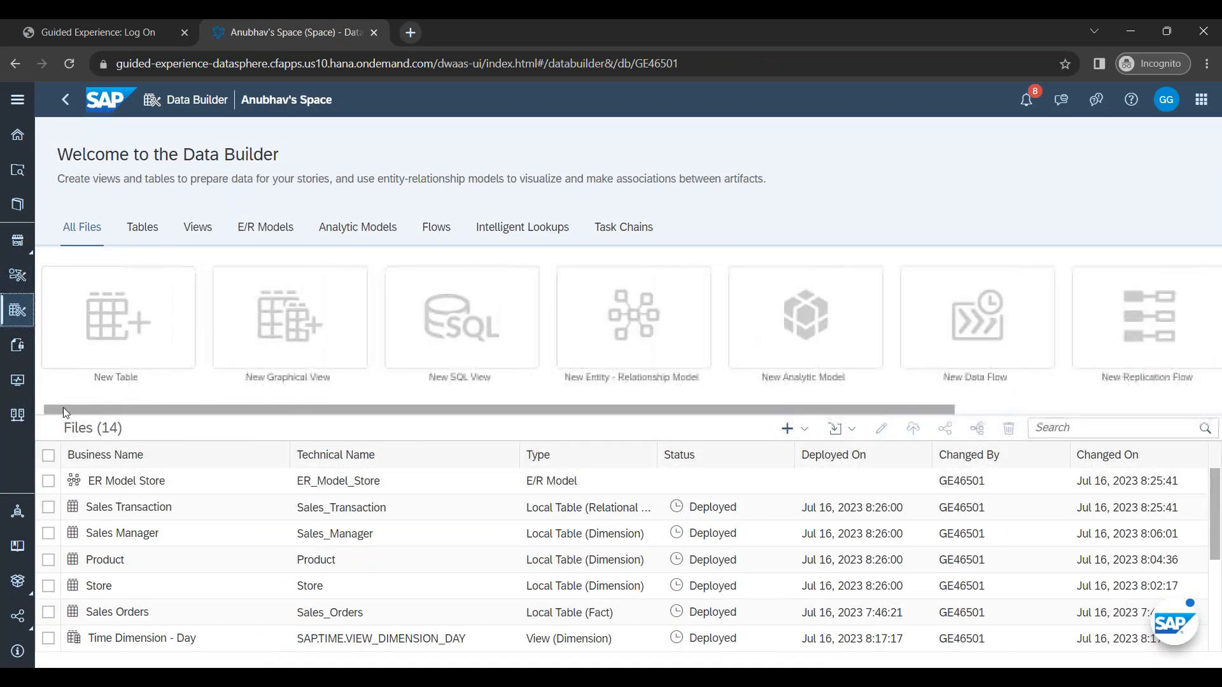
{"action": "left_click", "coordinate": [297, 371]}
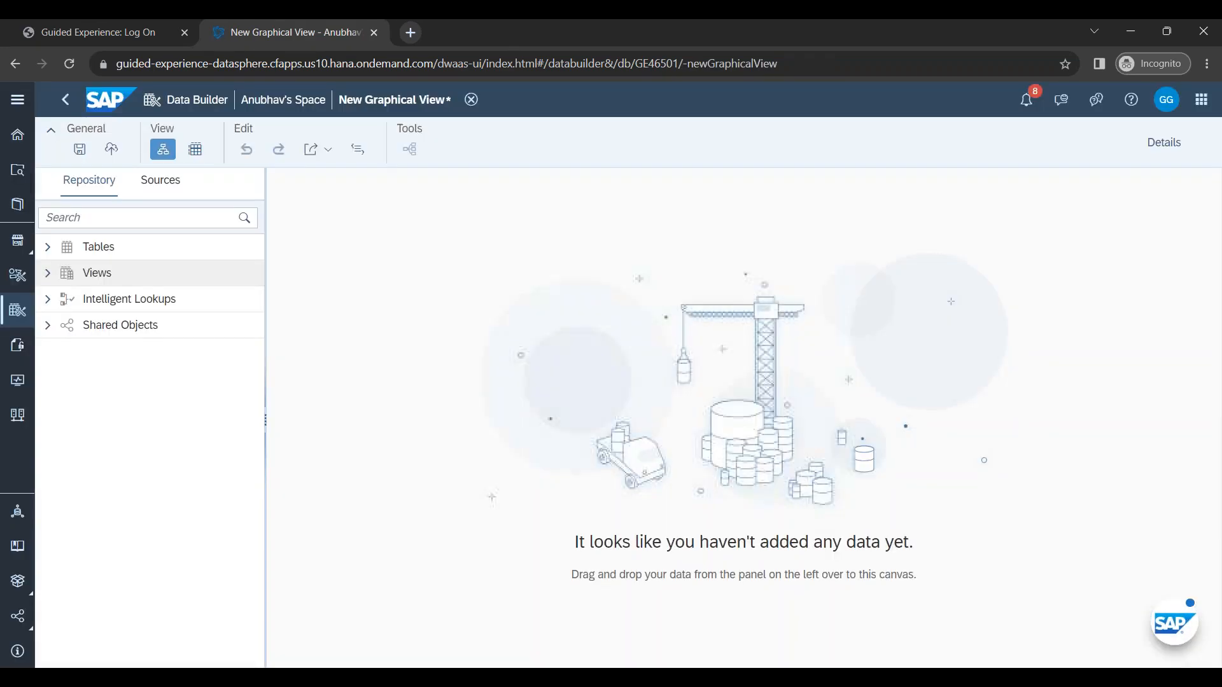
Step: Add the Sales Orders table from the repository to the view canvas and show the output view's properties
{"action": "left_click", "coordinate": [49, 273]}
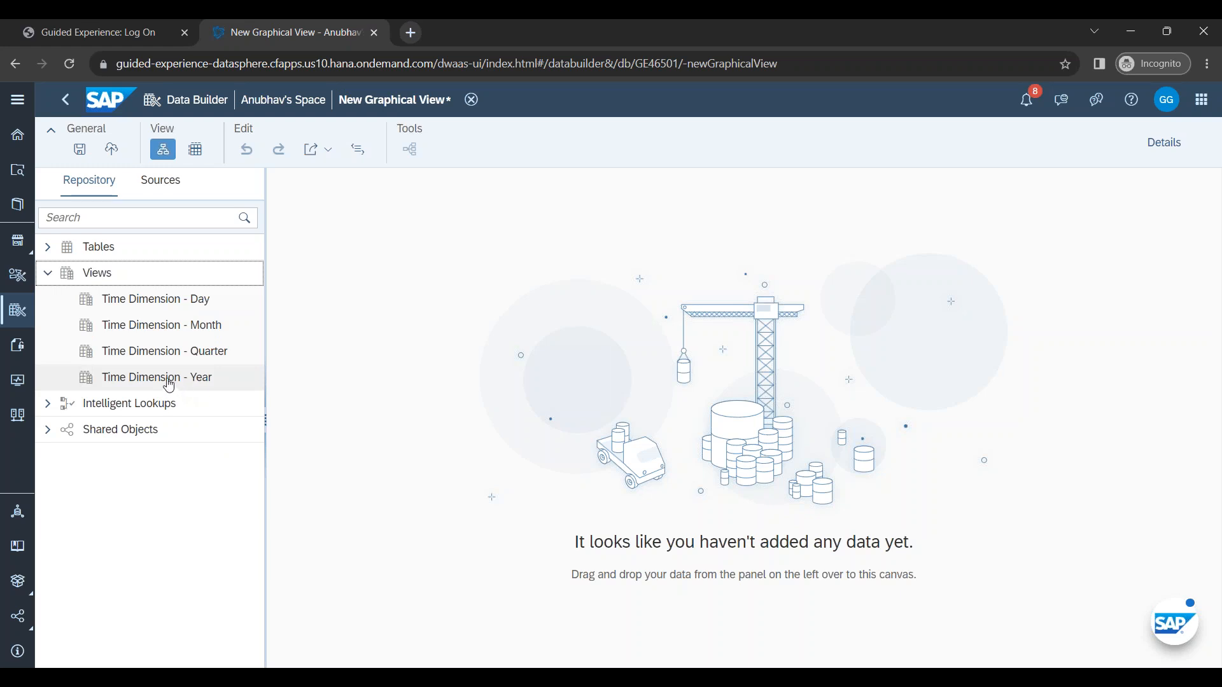
{"action": "left_click", "coordinate": [50, 250]}
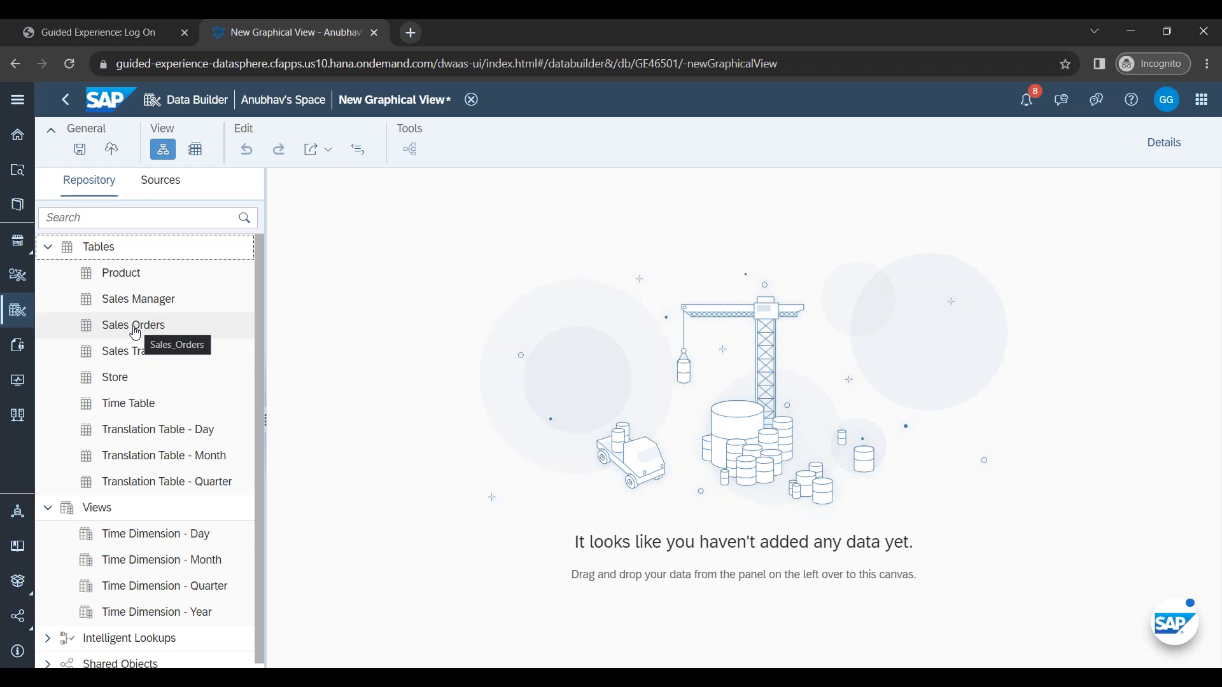
{"action": "left_click_drag", "start_coordinate": [134, 332], "coordinate": [486, 367]}
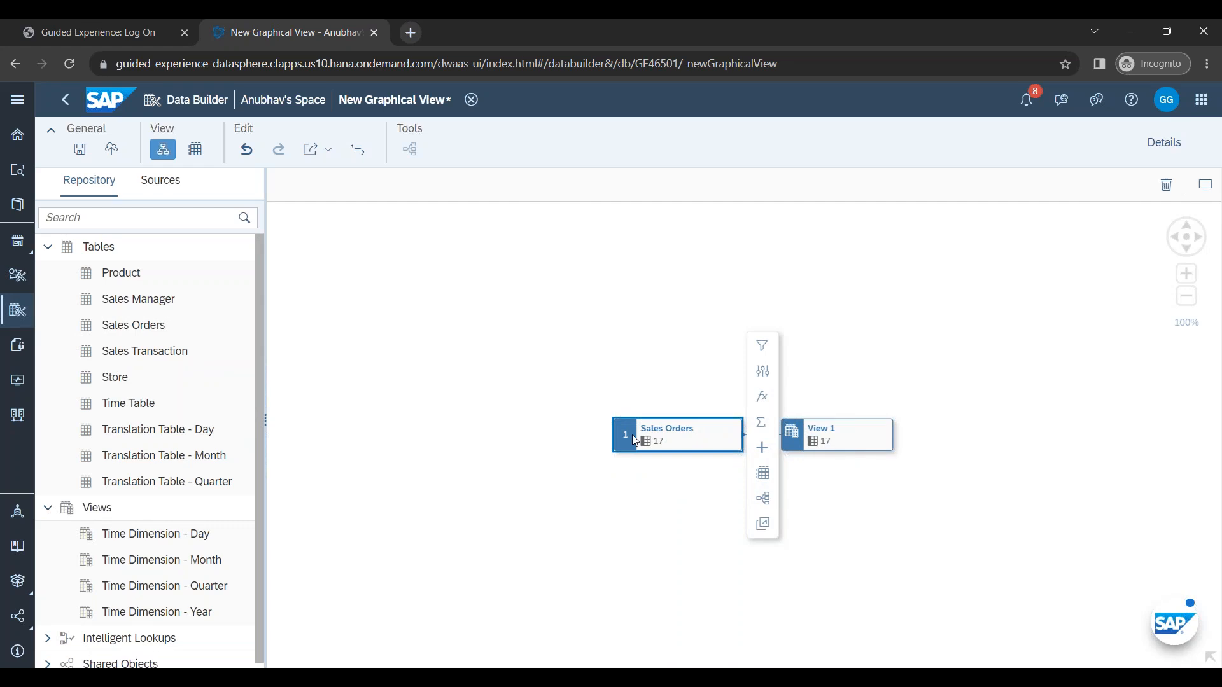
{"action": "left_click", "coordinate": [1168, 150]}
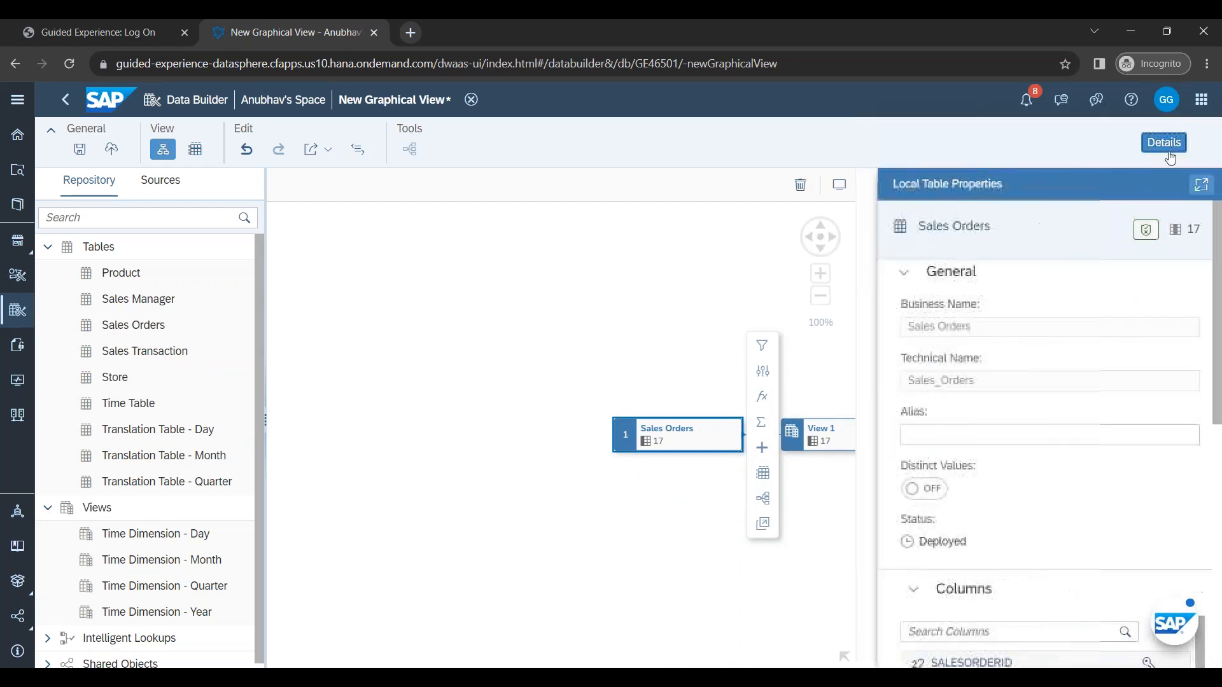
{"action": "left_click_drag", "start_coordinate": [677, 521], "coordinate": [487, 461]}
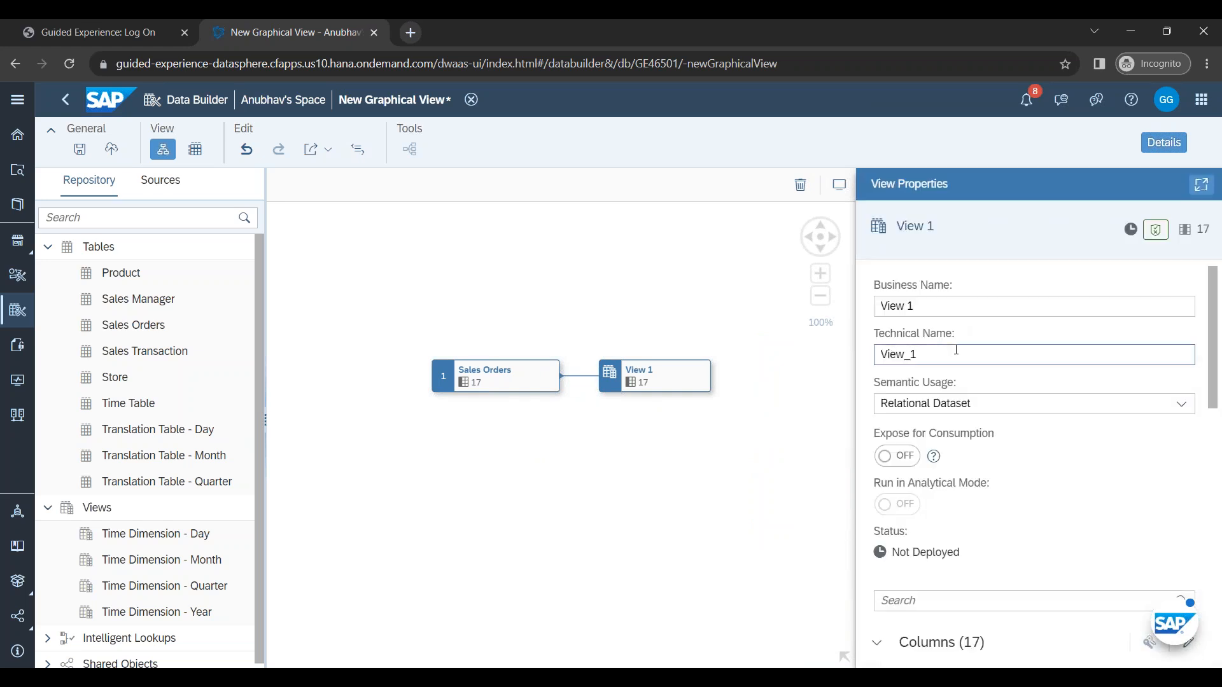
Step: Set the output view's business name to VW_Sales_Orders
{"action": "left_click_drag", "start_coordinate": [917, 304], "coordinate": [878, 307]}
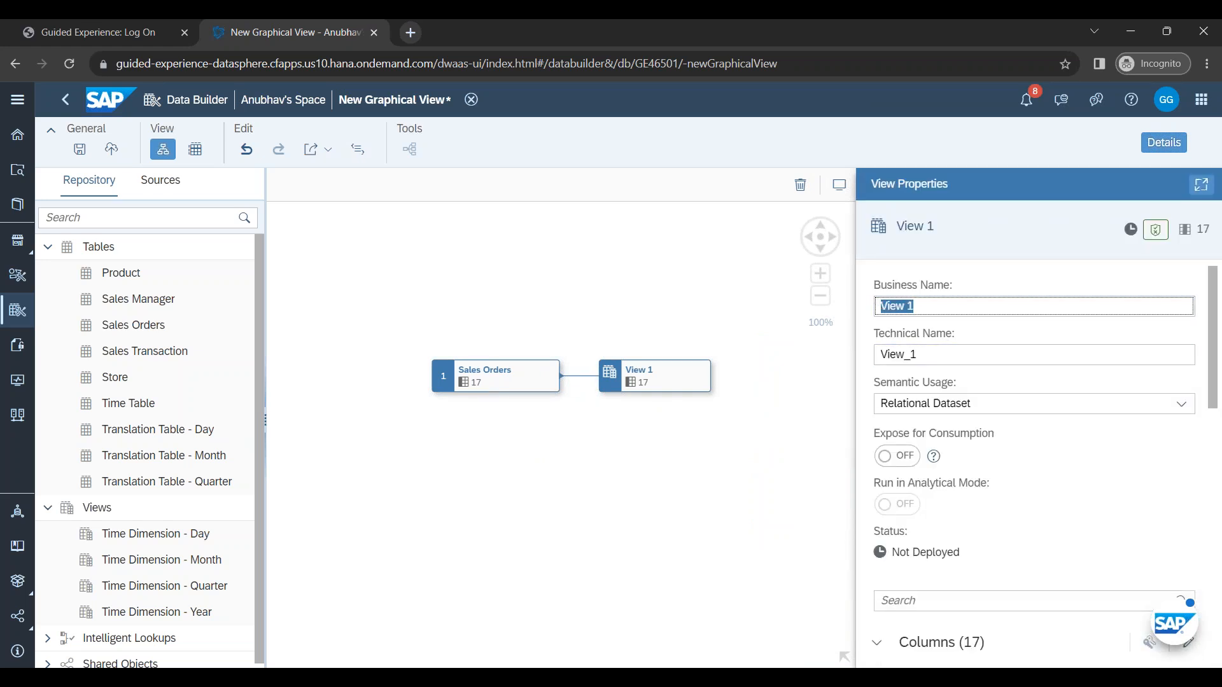
{"action": "type", "text": "Vui"}
{"action": "key", "text": "BackSpace"}
{"action": "type", "text": "W_Sales_order"}
{"action": "key", "text": "BackSpace"}
{"action": "key", "text": "BackSpace"}
{"action": "key", "text": "BackSpace"}
{"action": "key", "text": "BackSpace"}
{"action": "key", "text": "BackSpace"}
{"action": "type", "text": "Order"}
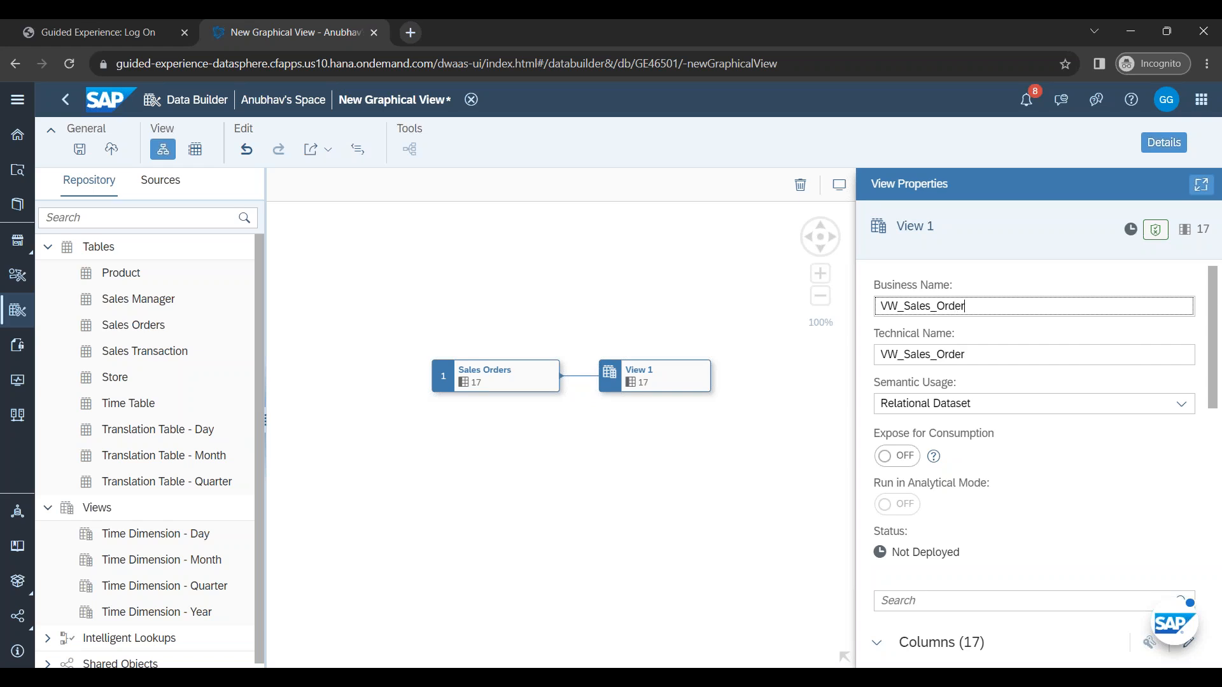
{"action": "type", "text": "s"}
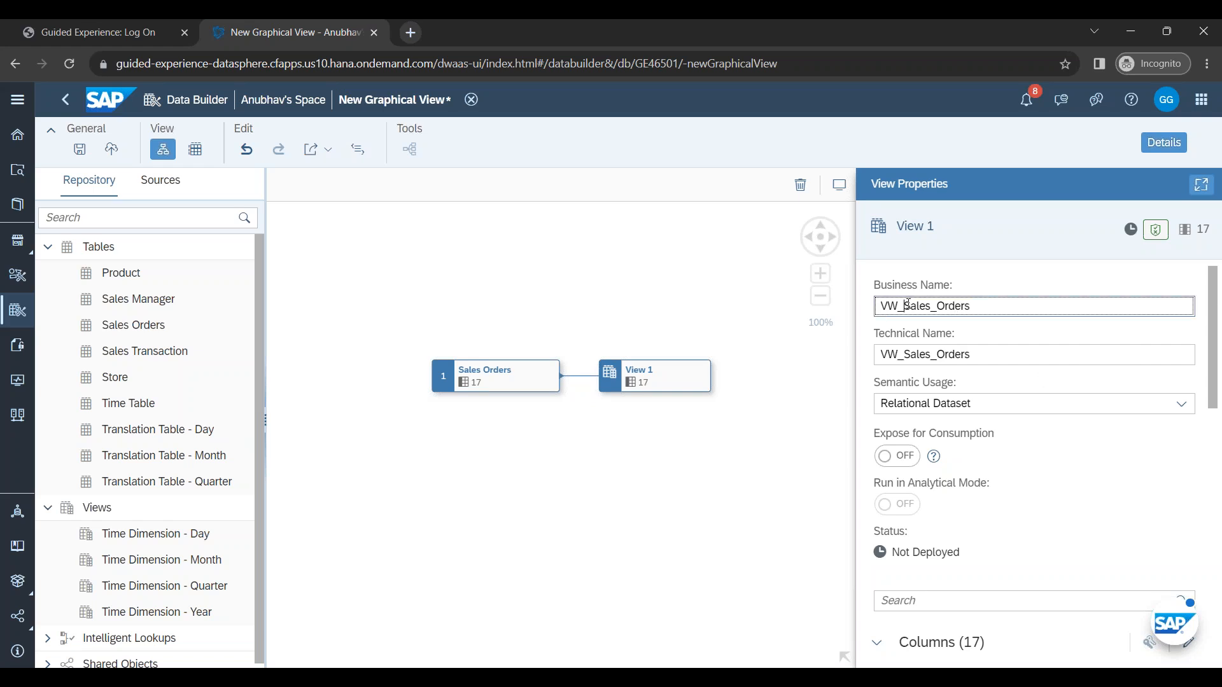
Step: Change the view's business name to "Sales Orders Views", without the VW prefix and underscores
{"action": "key", "text": "shift+Home"}
{"action": "key", "text": "BackSpace"}
{"action": "key", "text": "BackSpace"}
{"action": "key", "text": "End"}
{"action": "type", "text": "Views"}
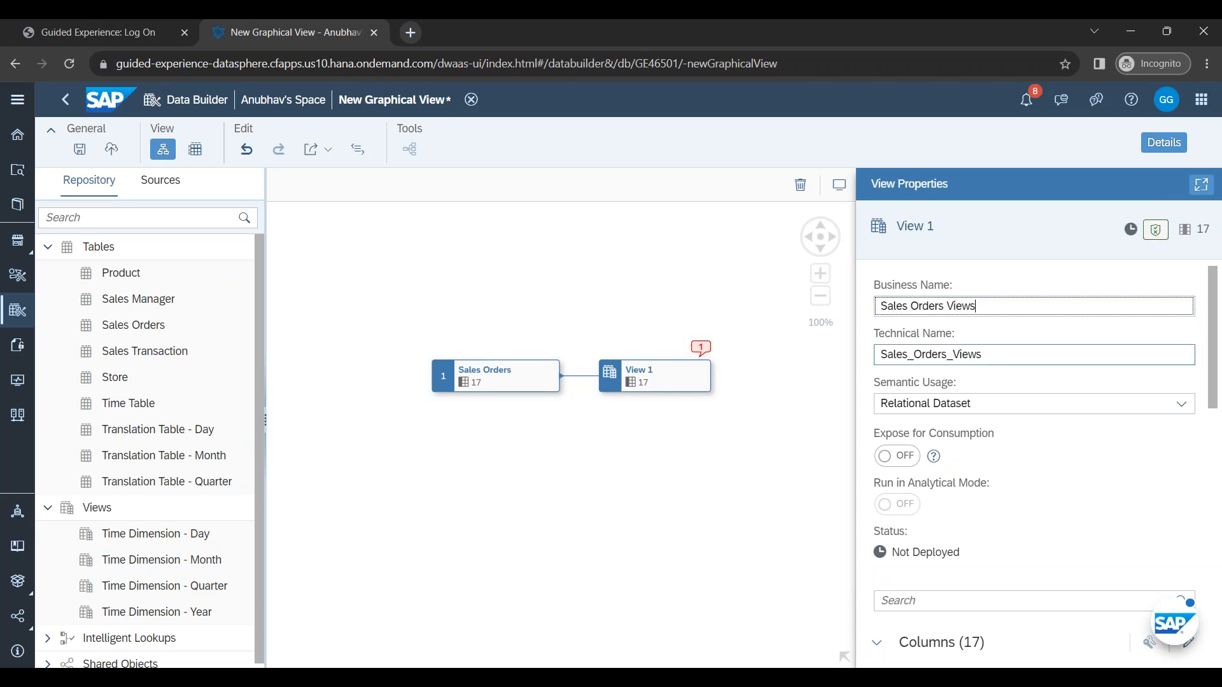
Step: Set the view's technical name to VW_Sales_Orders
{"action": "left_click", "coordinate": [1017, 356]}
{"action": "key", "text": "ctrl+a"}
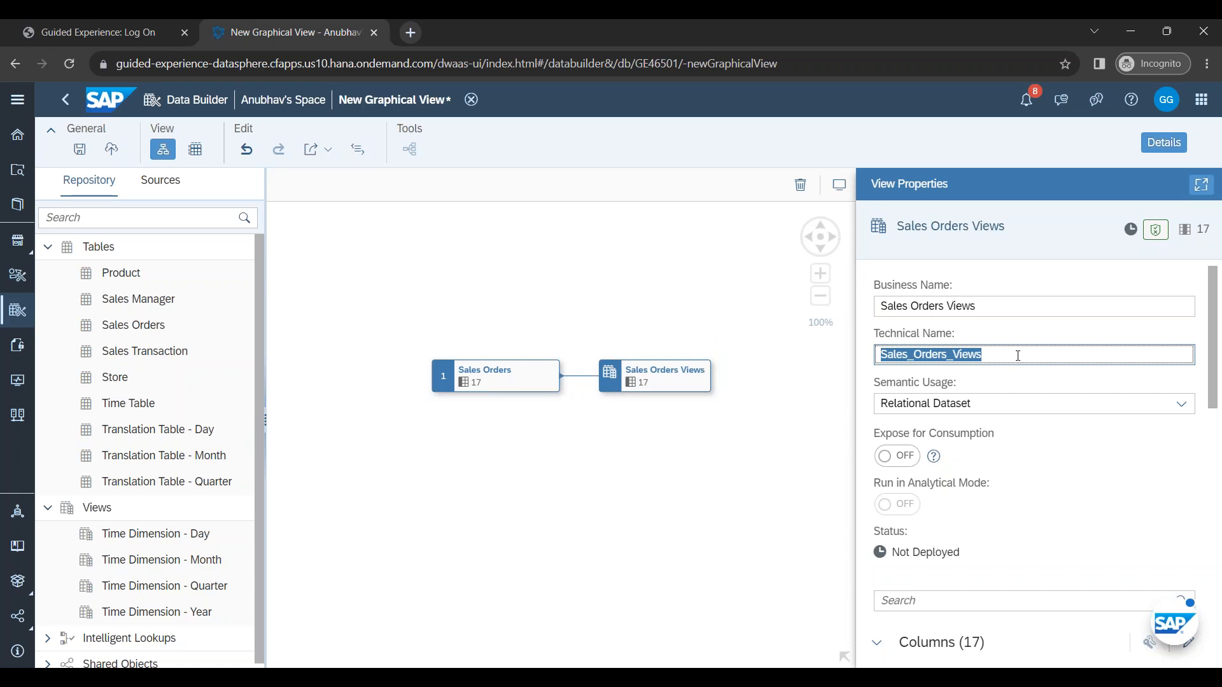
{"action": "type", "text": "VW_"}
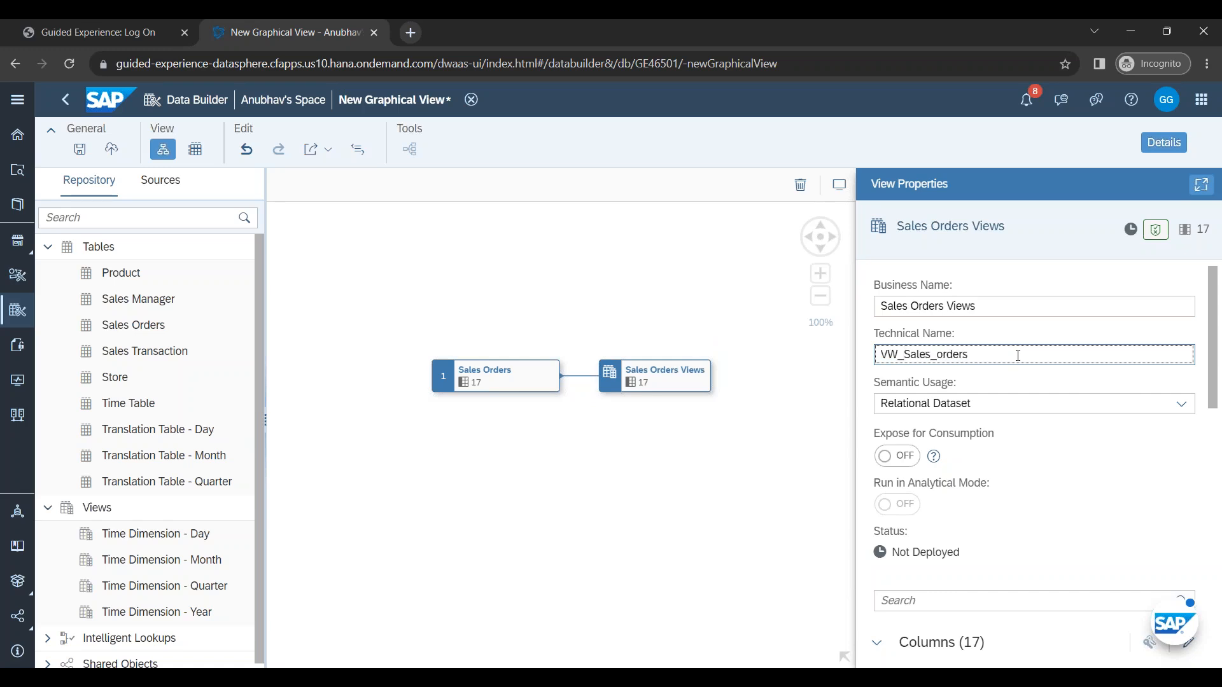
{"action": "type", "text": "O"}
Step: Set the view's semantic usage to Fact and turn on Expose for Consumption
{"action": "left_click", "coordinate": [1055, 406]}
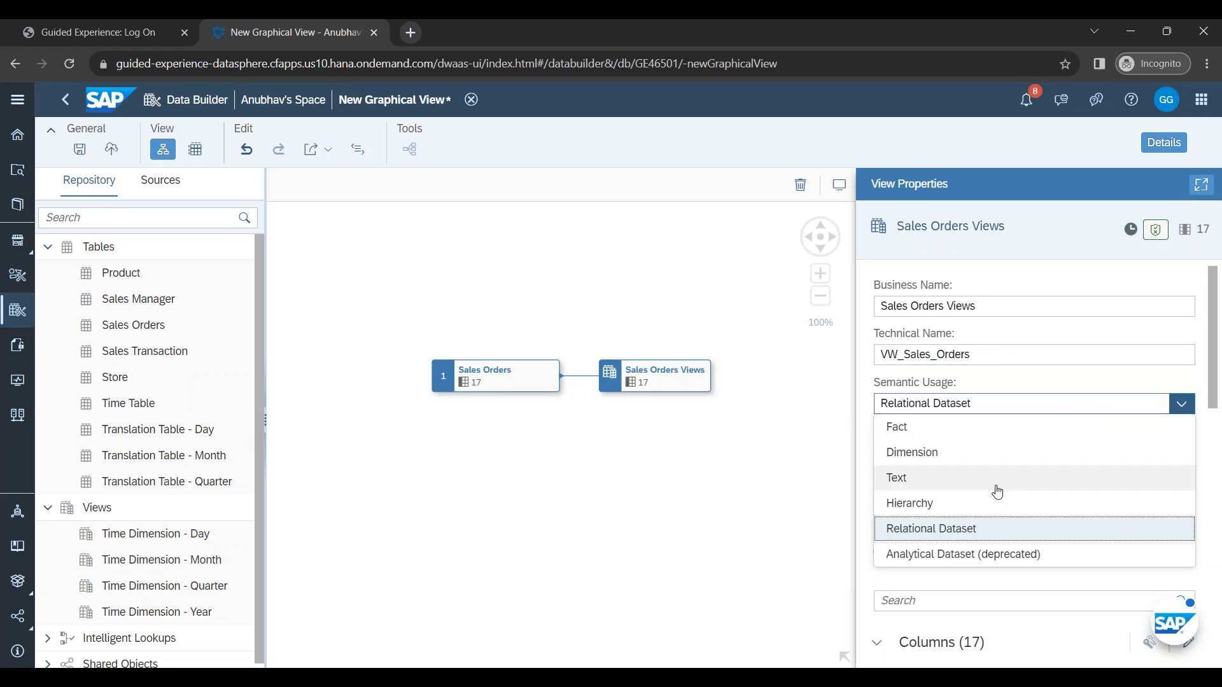
{"action": "left_click", "coordinate": [968, 435]}
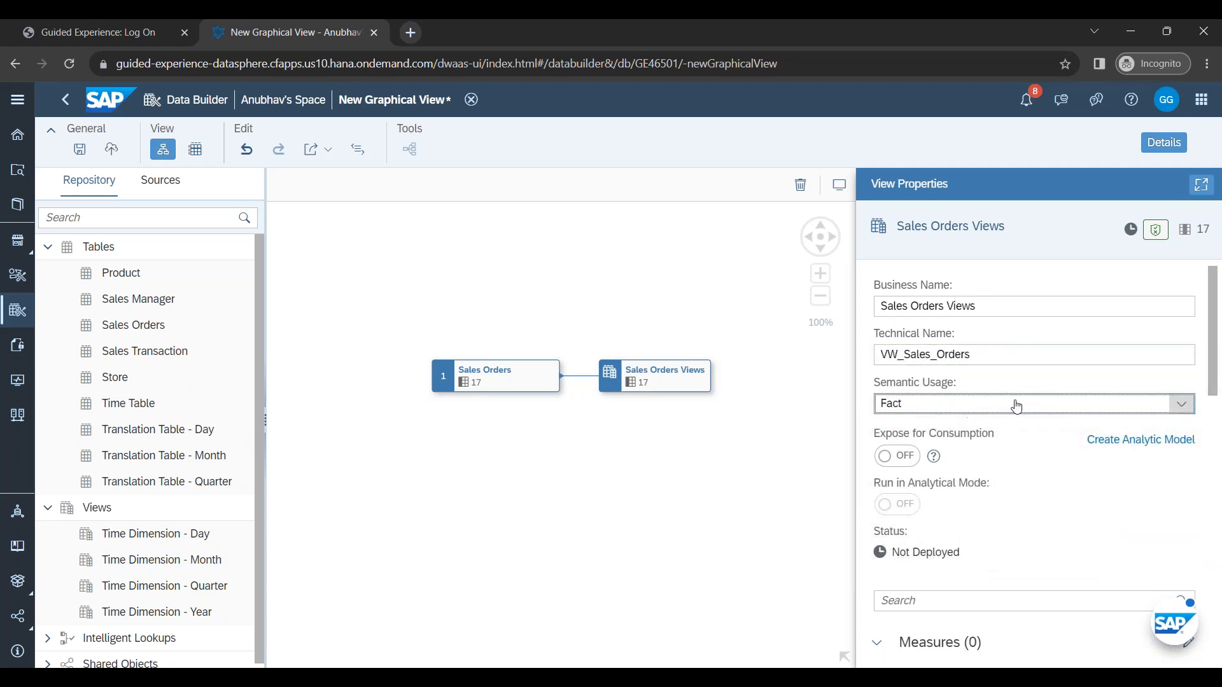
{"action": "left_click", "coordinate": [1016, 407]}
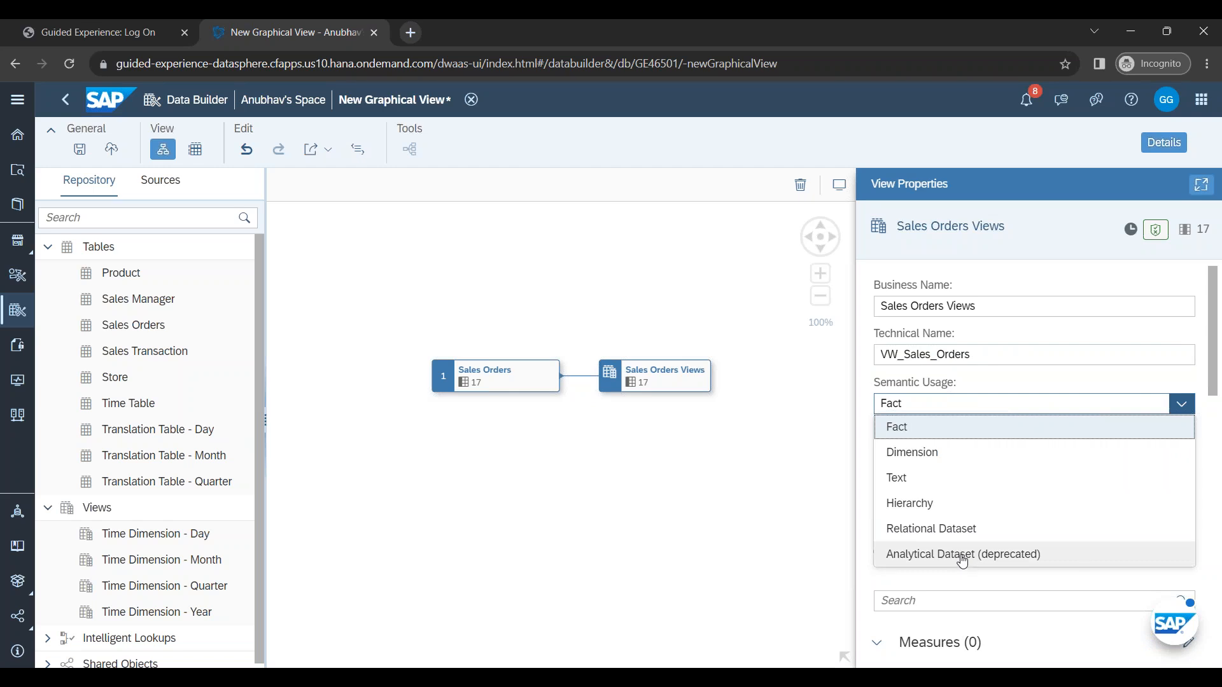
{"action": "left_click", "coordinate": [894, 428]}
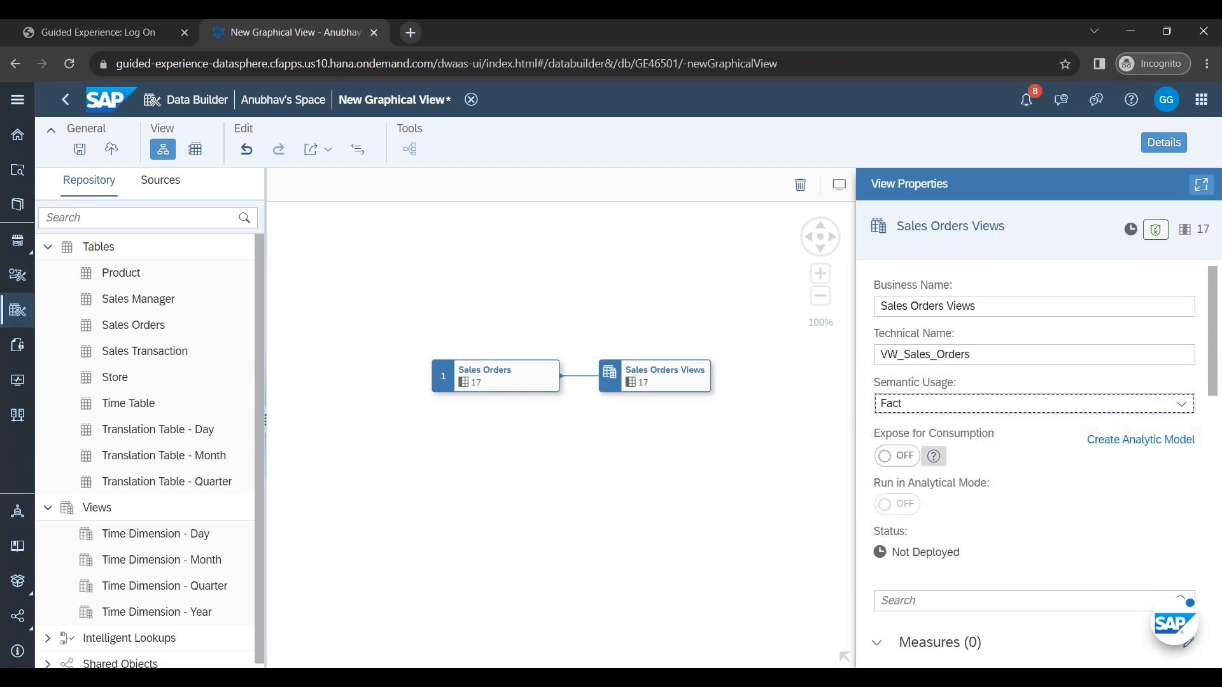
{"action": "left_click", "coordinate": [906, 462]}
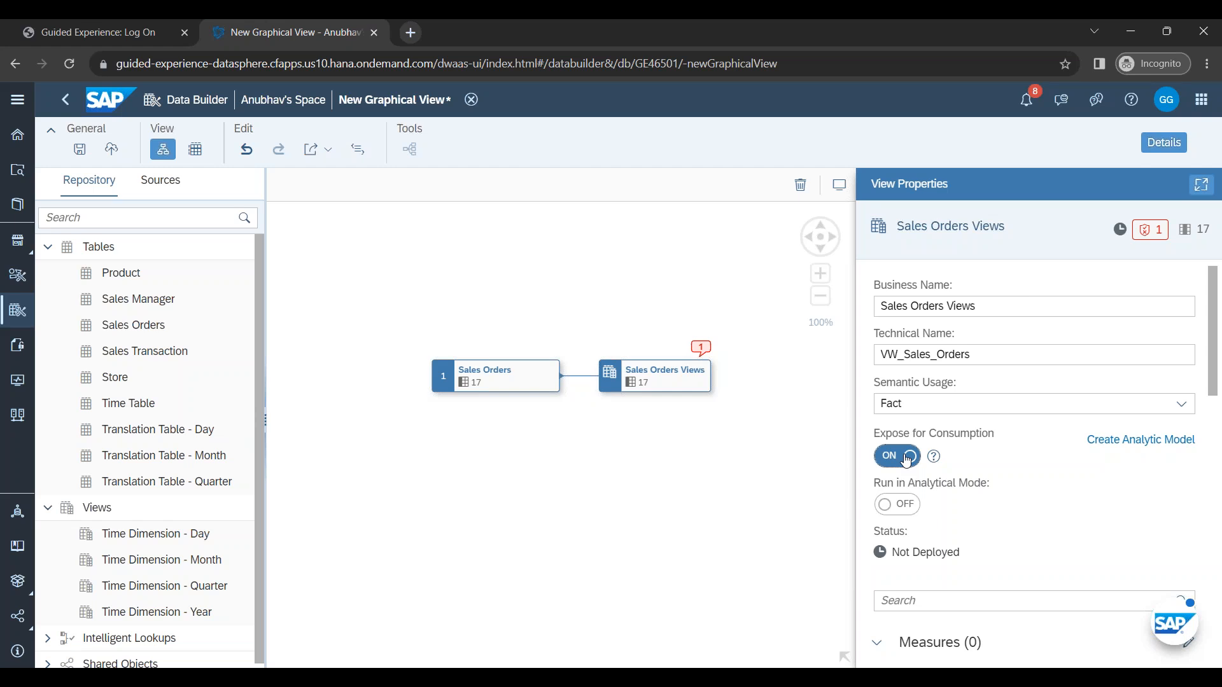
Step: Review the view's measures and attributes and read its validation message
{"action": "scroll", "coordinate": [911, 458], "scroll_direction": "down", "scroll_amount": 5}
{"action": "scroll", "coordinate": [955, 471], "scroll_direction": "up", "scroll_amount": 1}
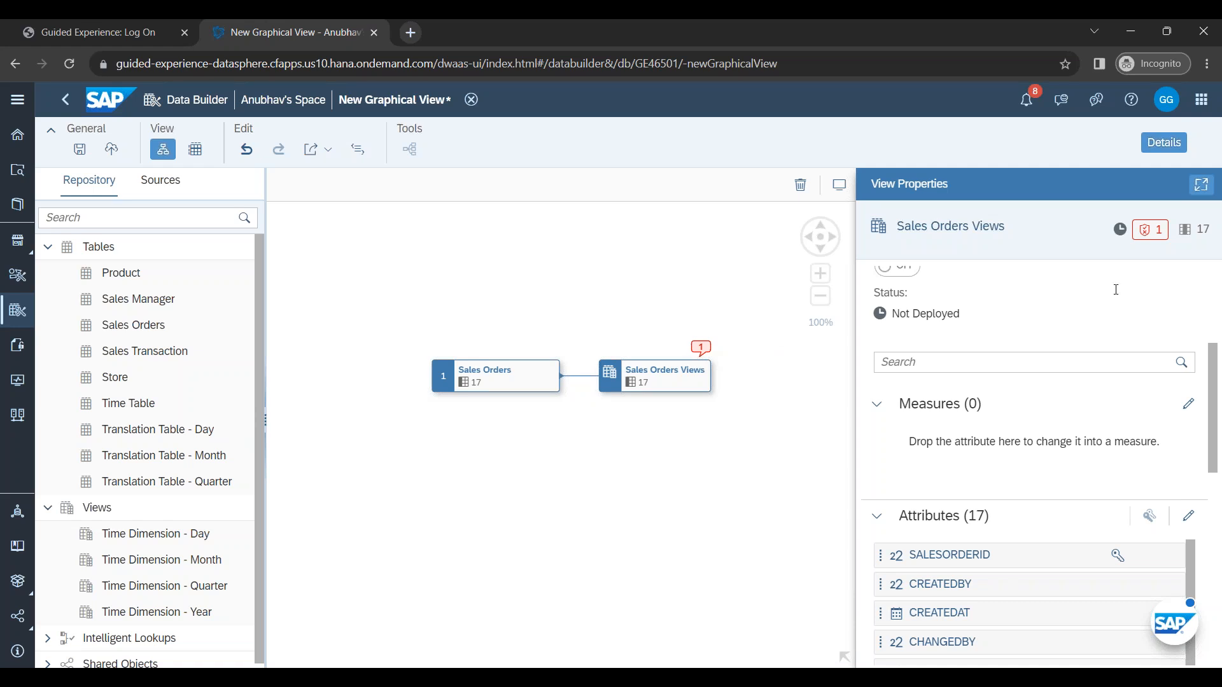
{"action": "left_click", "coordinate": [1156, 236]}
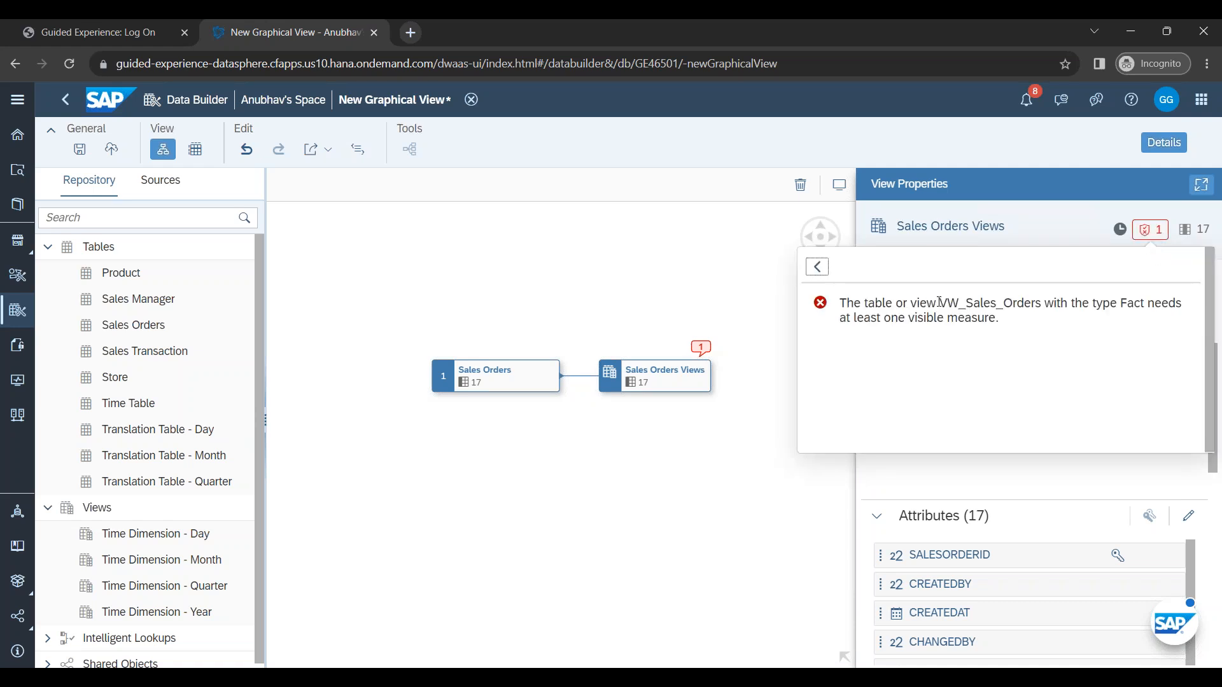
{"action": "left_click_drag", "start_coordinate": [1122, 308], "coordinate": [1178, 304]}
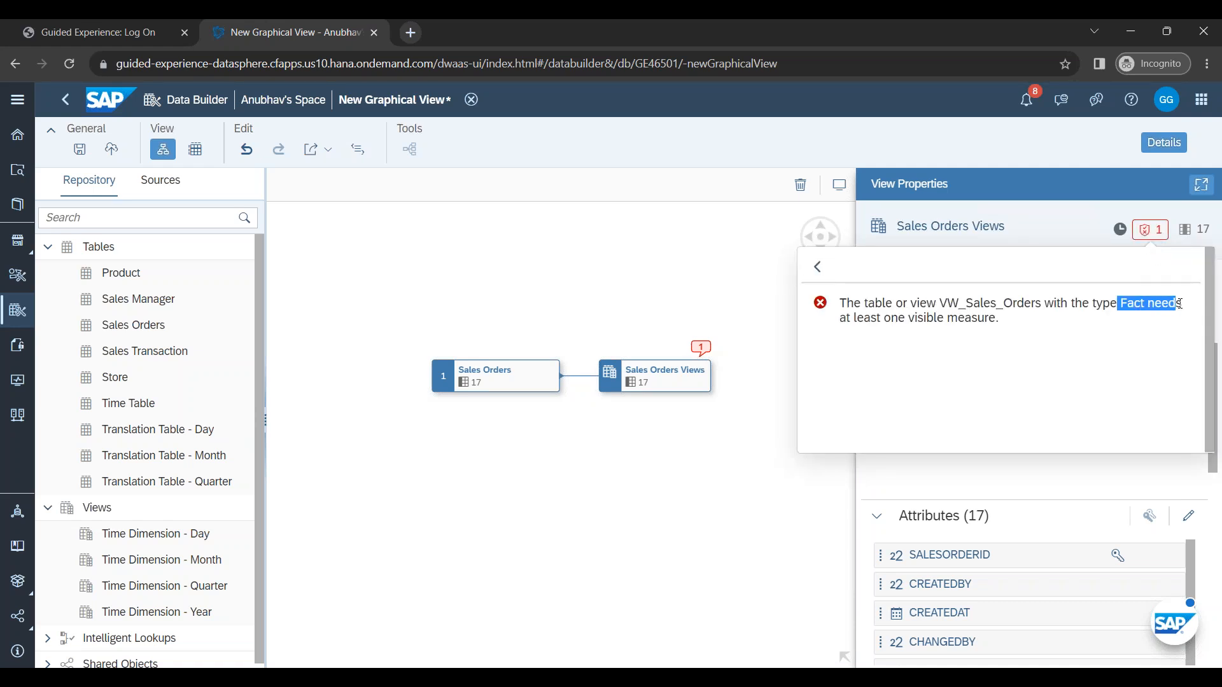
{"action": "left_click_drag", "start_coordinate": [857, 317], "coordinate": [994, 317]}
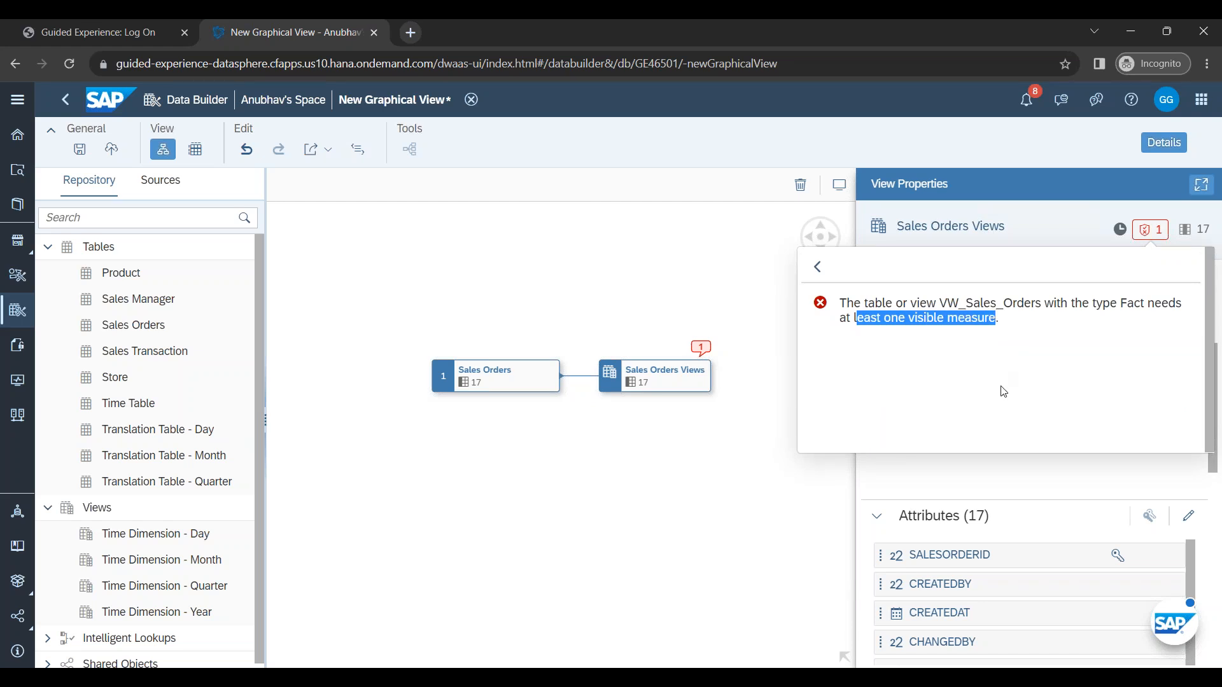
Step: Turn the GROSSAMOUNT, NETAMOUNT and TAXAMOUNT attributes into measures and check the change options offered for the NOTEID attribute
{"action": "left_click", "coordinate": [1002, 485]}
{"action": "scroll", "coordinate": [1004, 528], "scroll_direction": "down", "scroll_amount": 8}
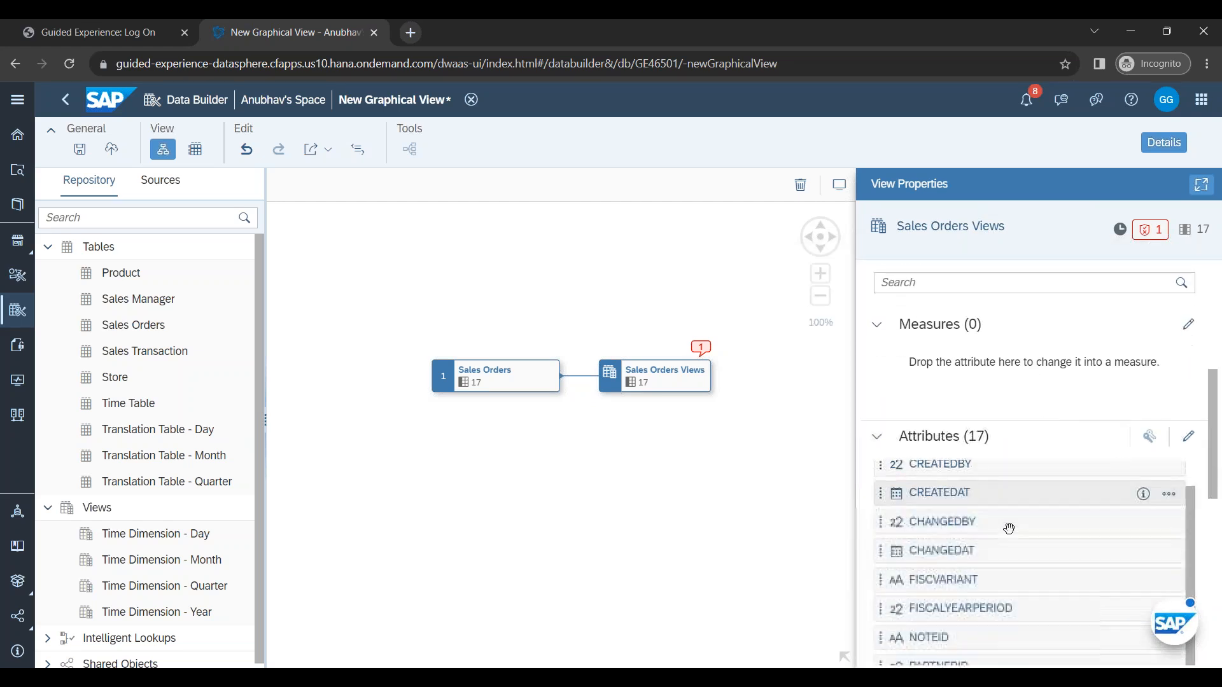
{"action": "scroll", "coordinate": [999, 582], "scroll_direction": "down", "scroll_amount": 4}
{"action": "scroll", "coordinate": [999, 581], "scroll_direction": "up", "scroll_amount": 3}
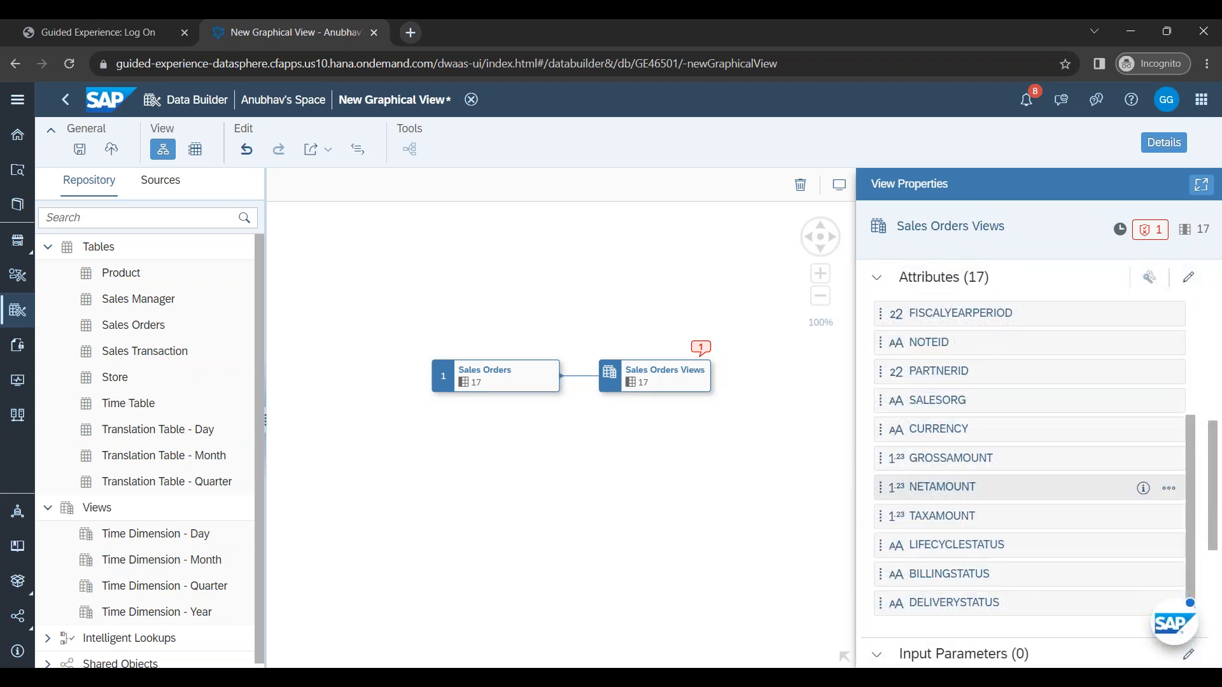
{"action": "left_click", "coordinate": [982, 463]}
{"action": "left_click", "coordinate": [977, 489], "text": "ctrl"}
{"action": "left_click", "coordinate": [977, 513], "text": "ctrl"}
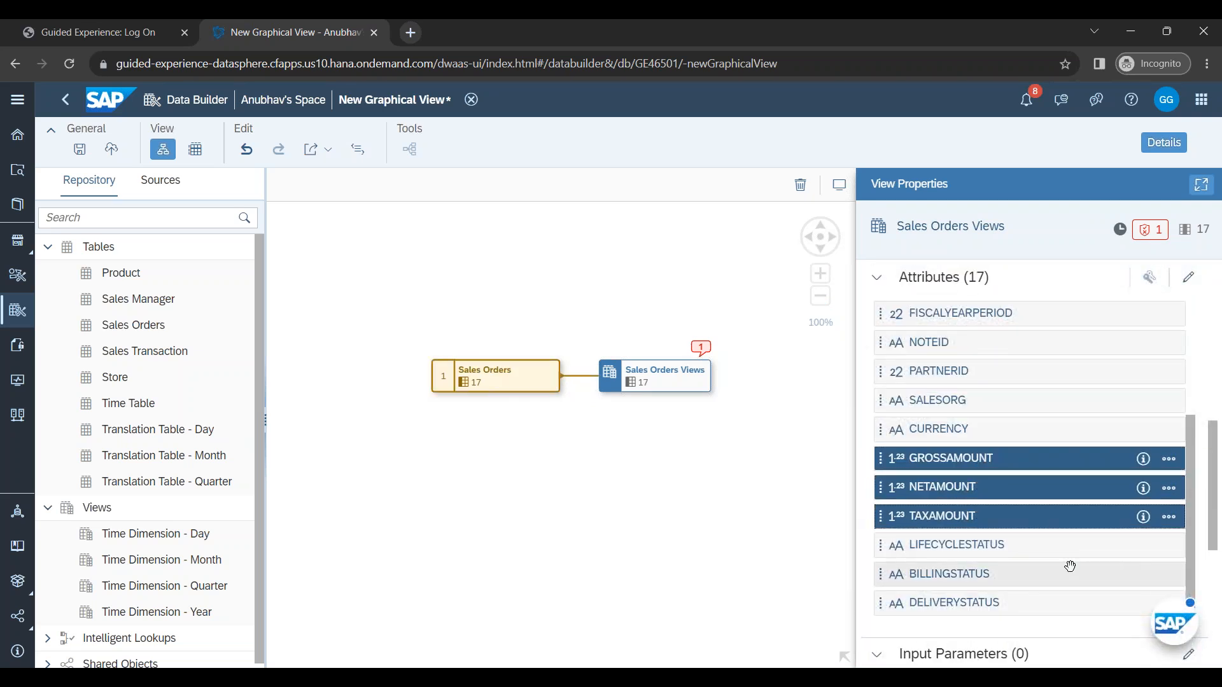
{"action": "scroll", "coordinate": [1024, 523], "scroll_direction": "up", "scroll_amount": 1}
{"action": "scroll", "coordinate": [1024, 523], "scroll_direction": "up", "scroll_amount": 2}
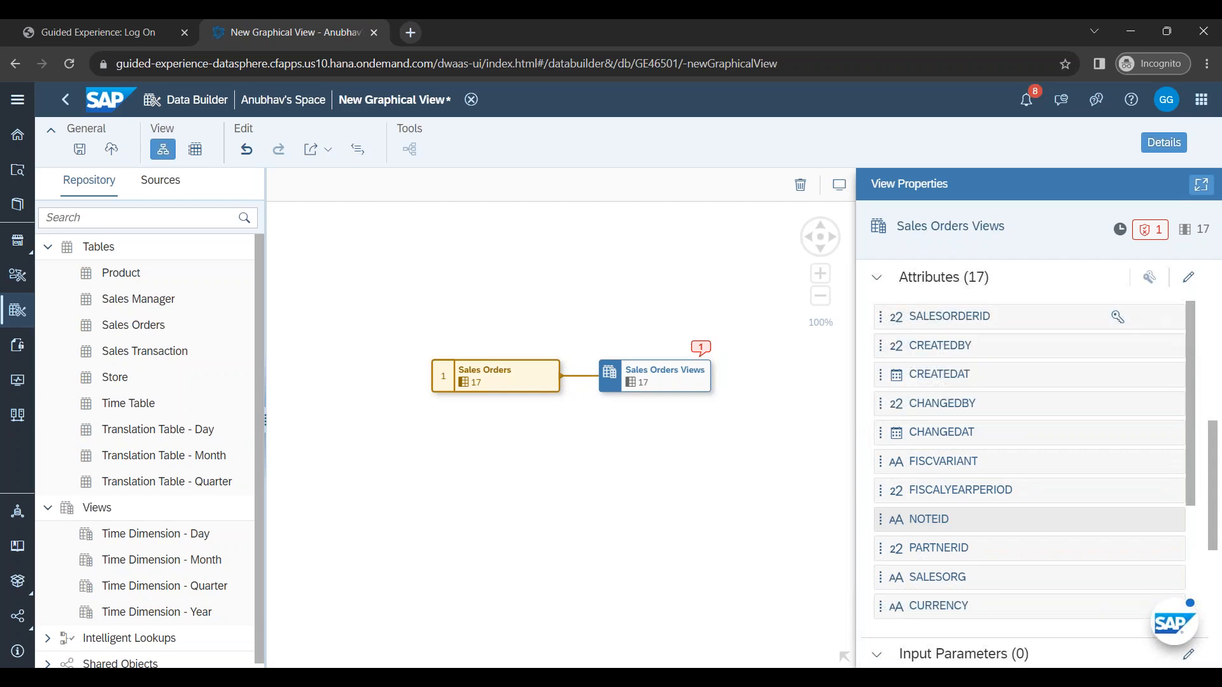
{"action": "scroll", "coordinate": [1024, 522], "scroll_direction": "up", "scroll_amount": 2}
{"action": "scroll", "coordinate": [1025, 520], "scroll_direction": "down", "scroll_amount": 4}
{"action": "scroll", "coordinate": [1025, 519], "scroll_direction": "up", "scroll_amount": 2}
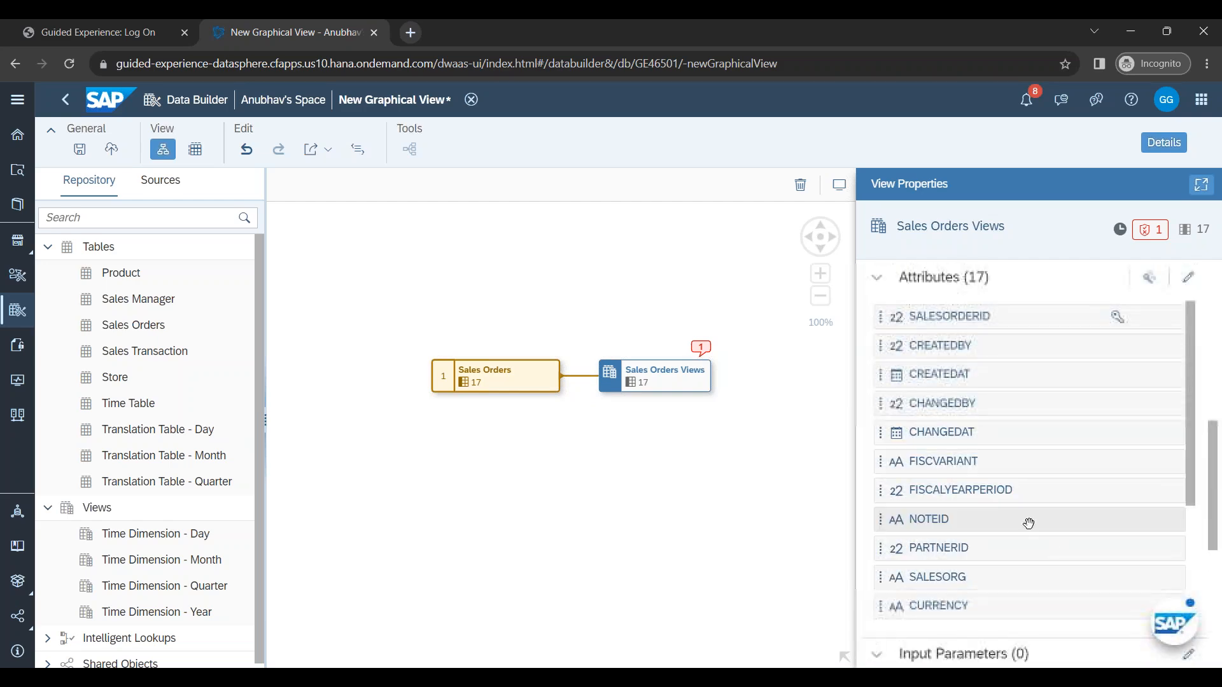
{"action": "scroll", "coordinate": [974, 505], "scroll_direction": "up", "scroll_amount": 1}
{"action": "scroll", "coordinate": [973, 504], "scroll_direction": "down", "scroll_amount": 3}
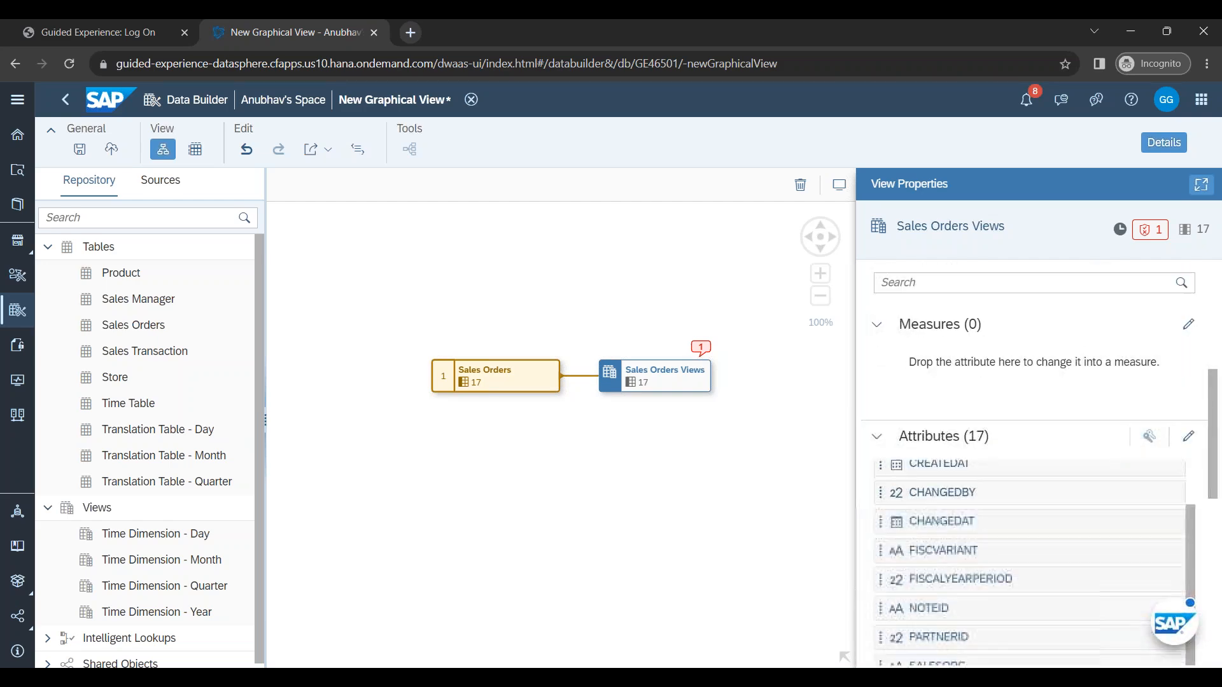
{"action": "left_click_drag", "start_coordinate": [971, 617], "coordinate": [1004, 358]}
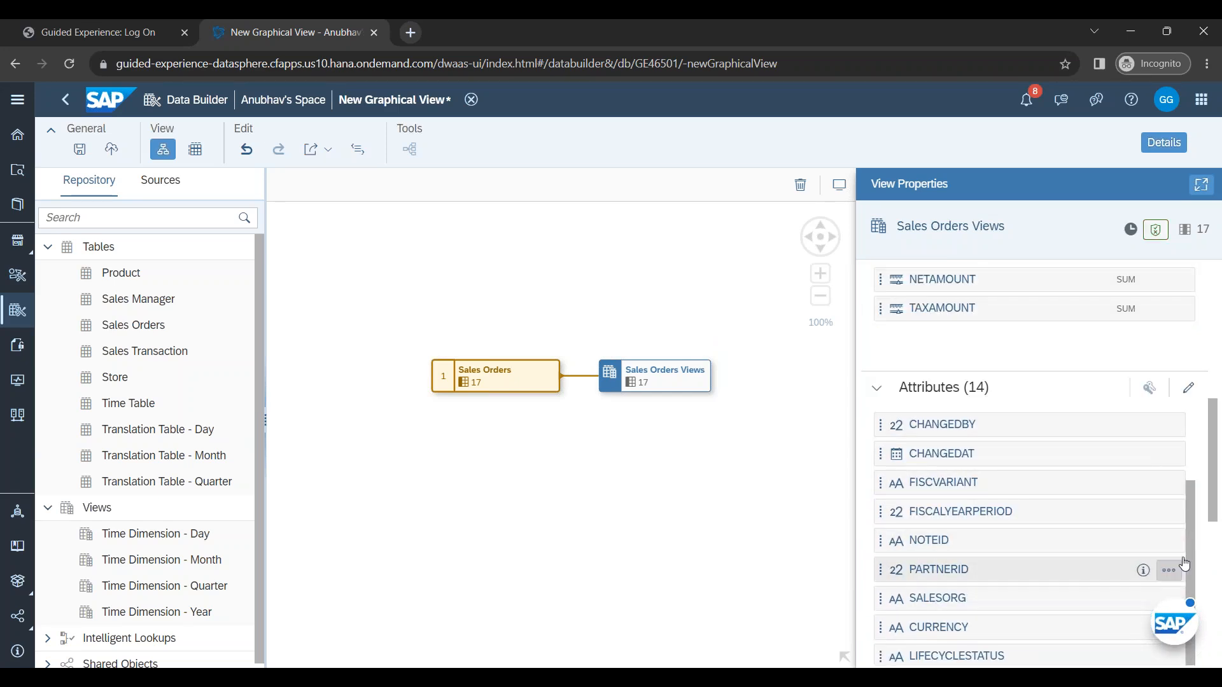
{"action": "left_click", "coordinate": [1169, 542]}
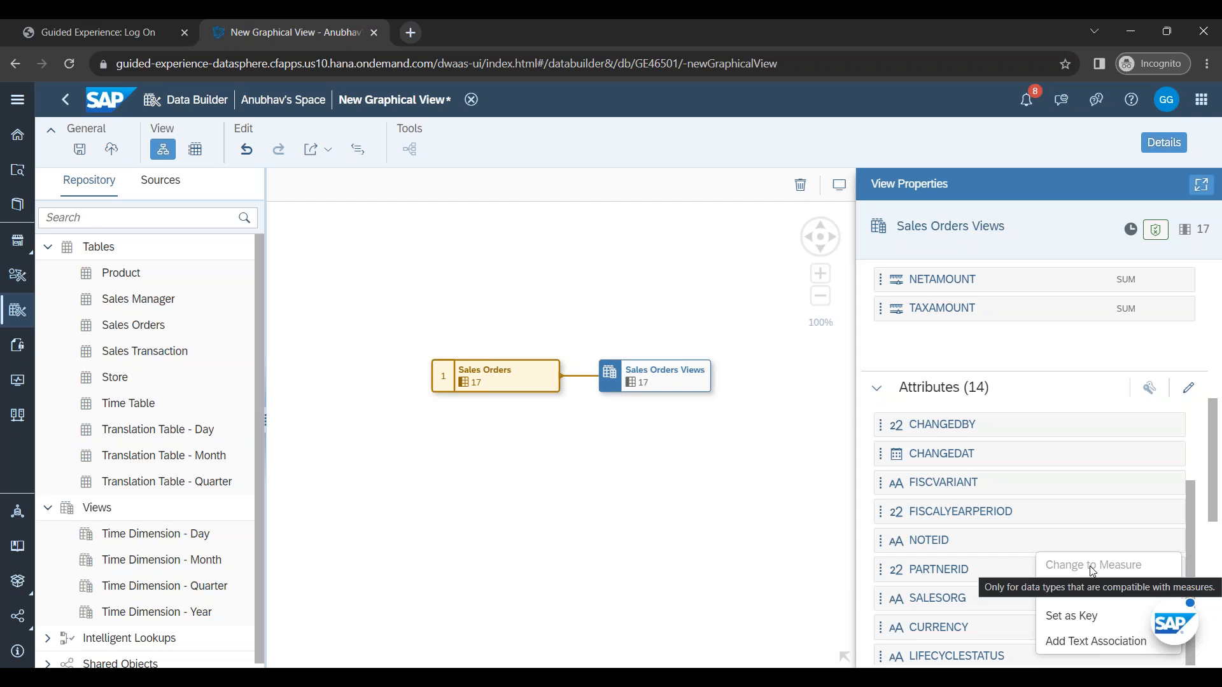
{"action": "scroll", "coordinate": [1082, 541], "scroll_direction": "up", "scroll_amount": 3}
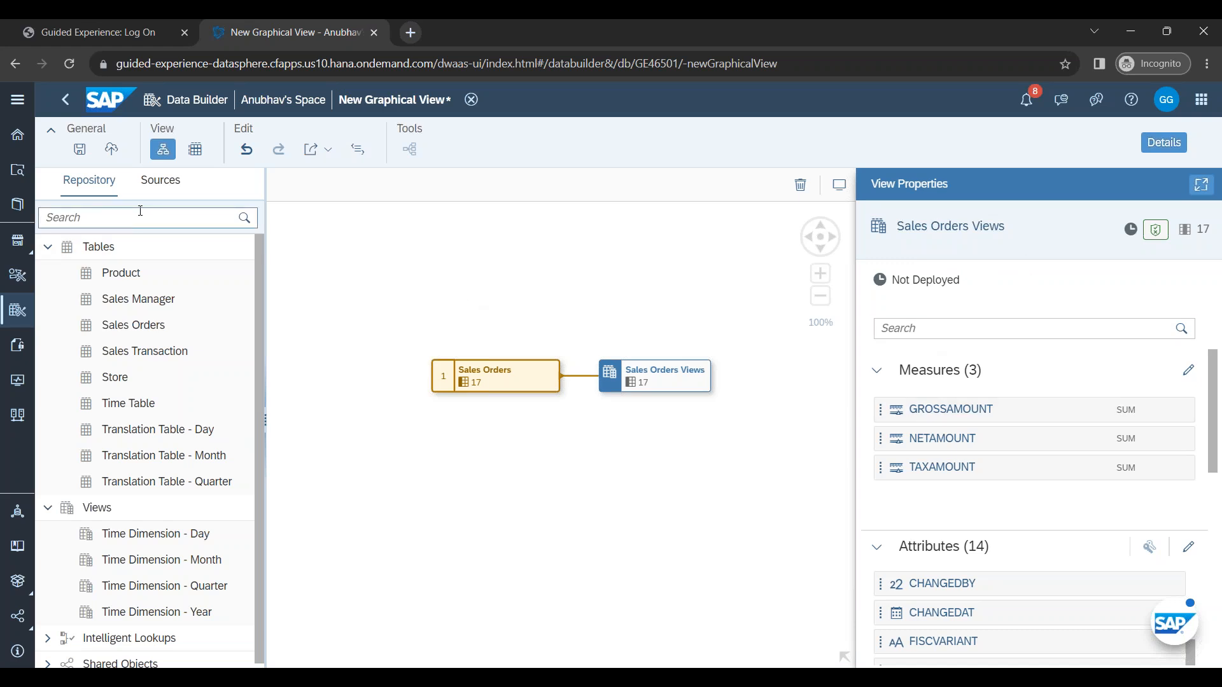
Step: Deploy the view, saving it with business name "Sales Orders Views" and technical name VW_Sales_Orders
{"action": "left_click", "coordinate": [112, 151]}
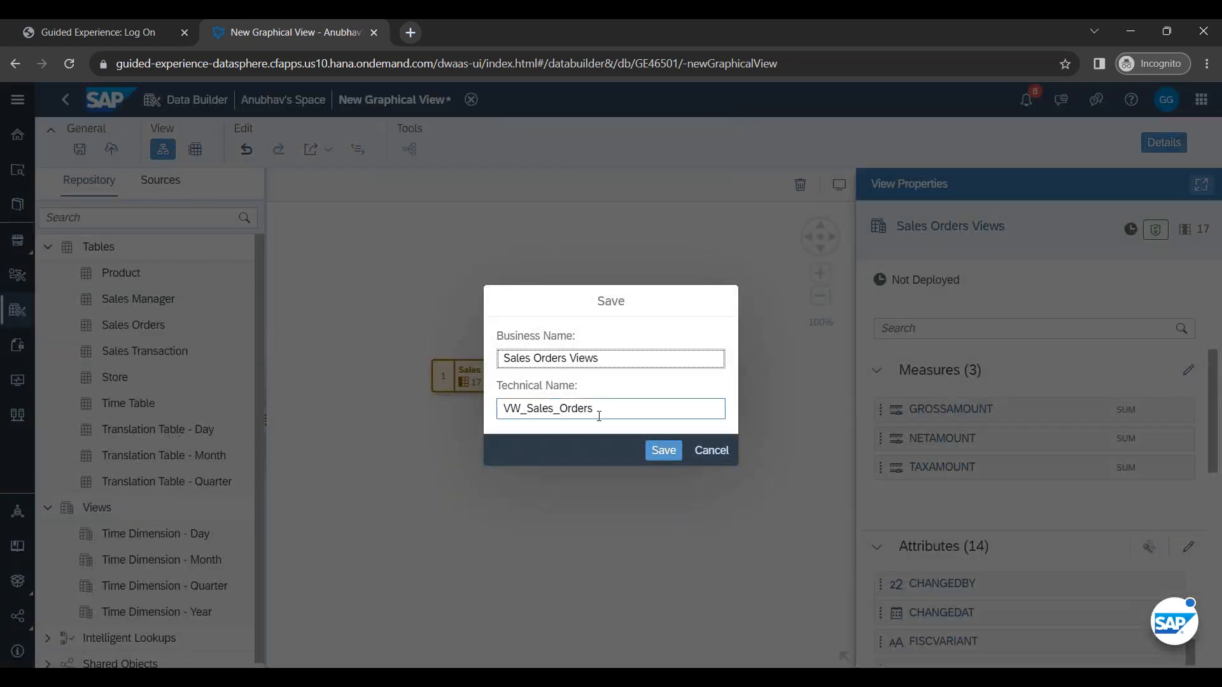
{"action": "triple_click", "coordinate": [533, 358]}
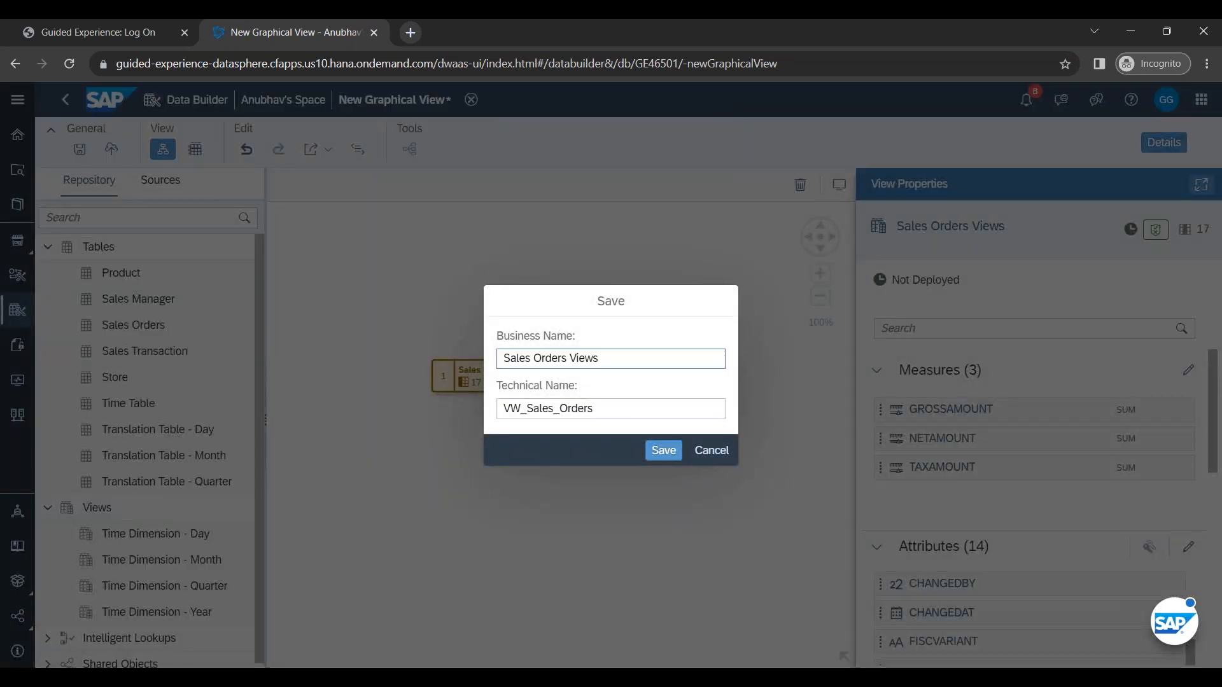
{"action": "left_click", "coordinate": [665, 454]}
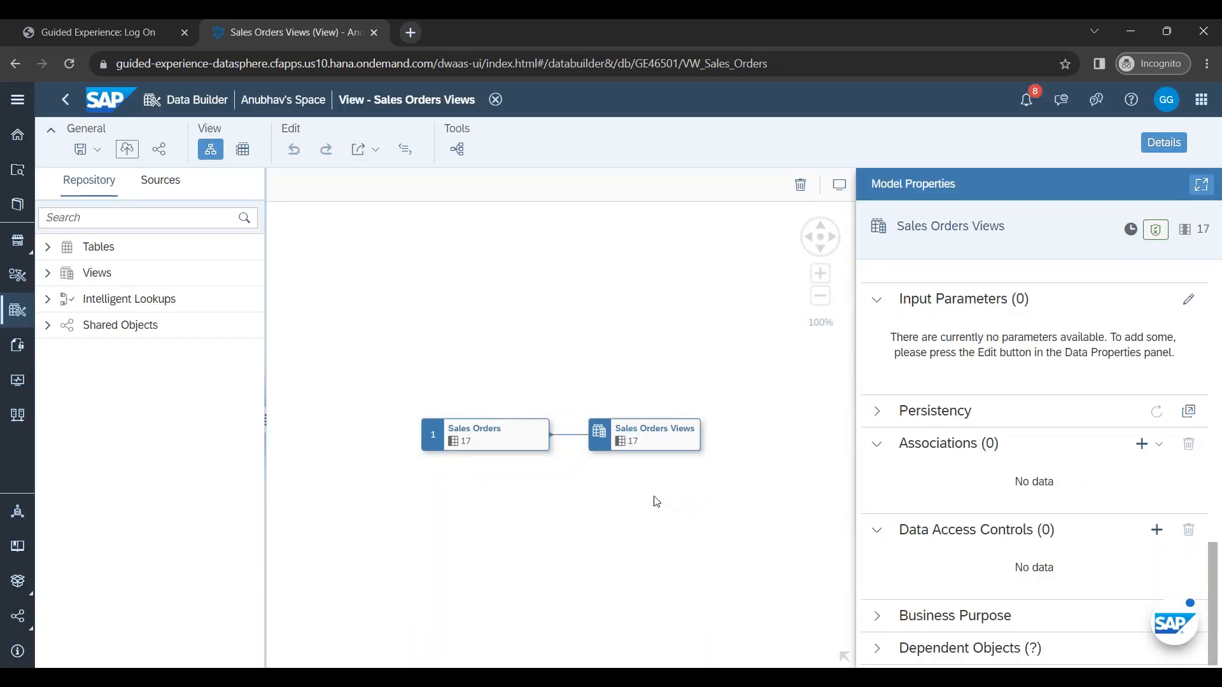
Step: Preview the data of the Sales Orders Views node with the details pane hidden, and export its debug CSN file
{"action": "left_click", "coordinate": [653, 444]}
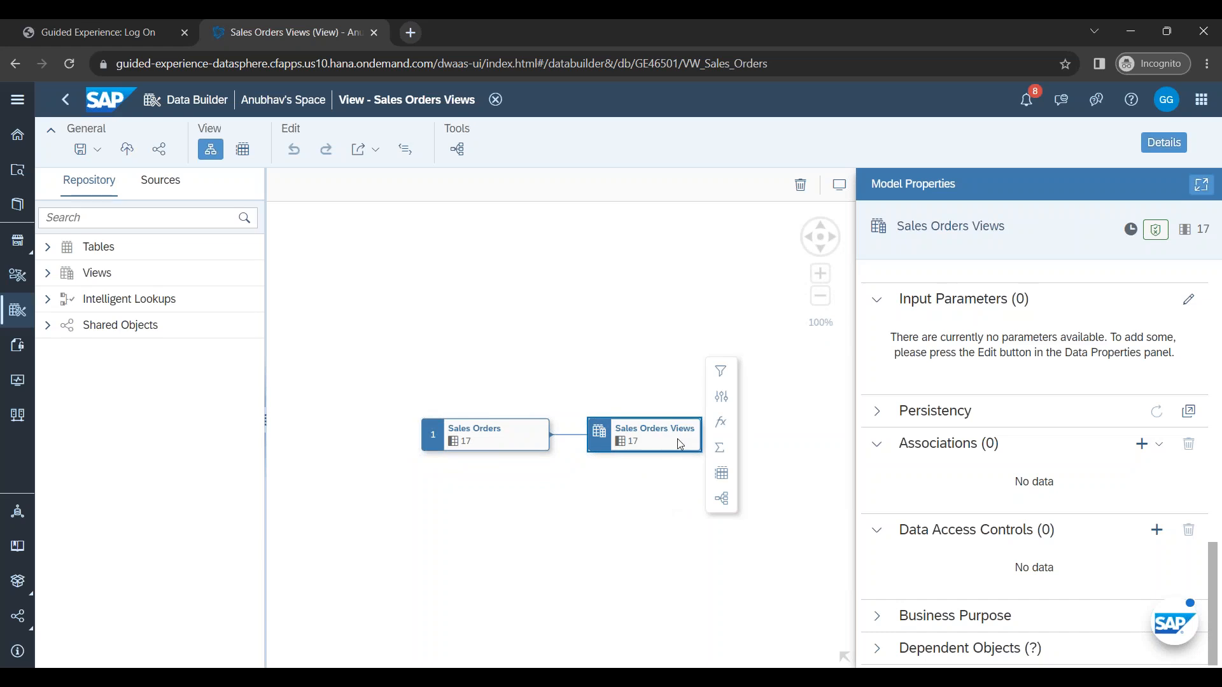
{"action": "left_click", "coordinate": [723, 474]}
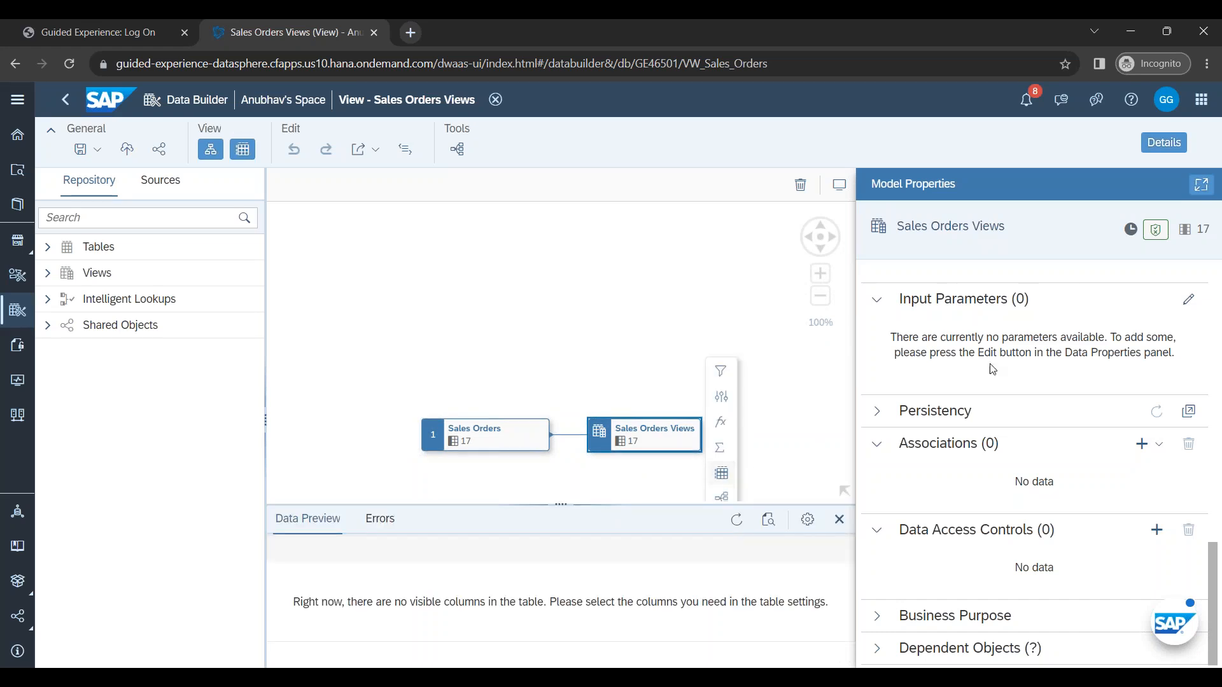
{"action": "left_click", "coordinate": [1159, 146]}
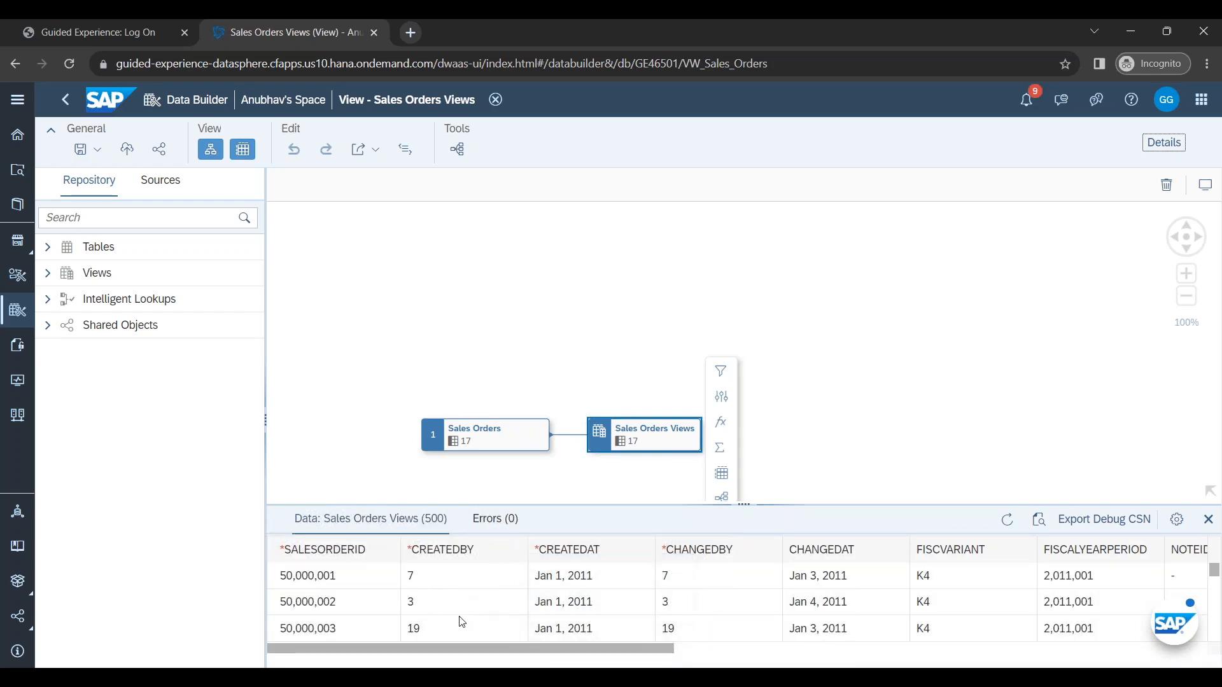
{"action": "scroll", "coordinate": [484, 616], "scroll_direction": "down", "scroll_amount": 12}
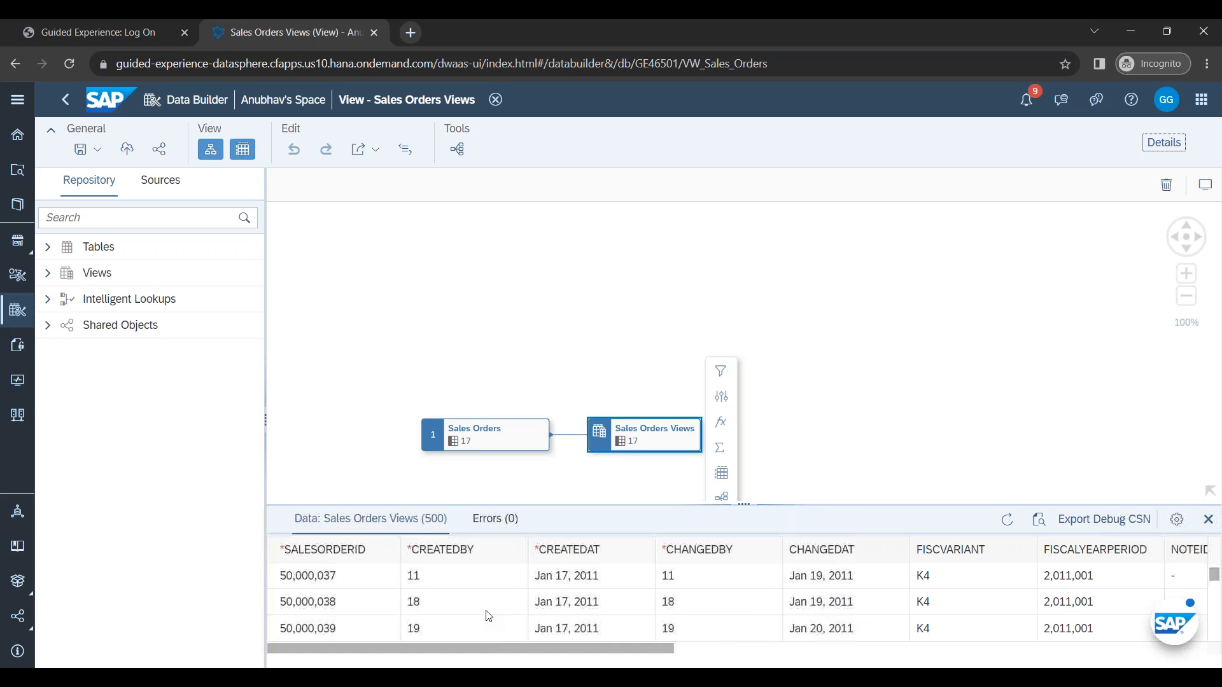
{"action": "scroll", "coordinate": [553, 625], "scroll_direction": "up", "scroll_amount": 12}
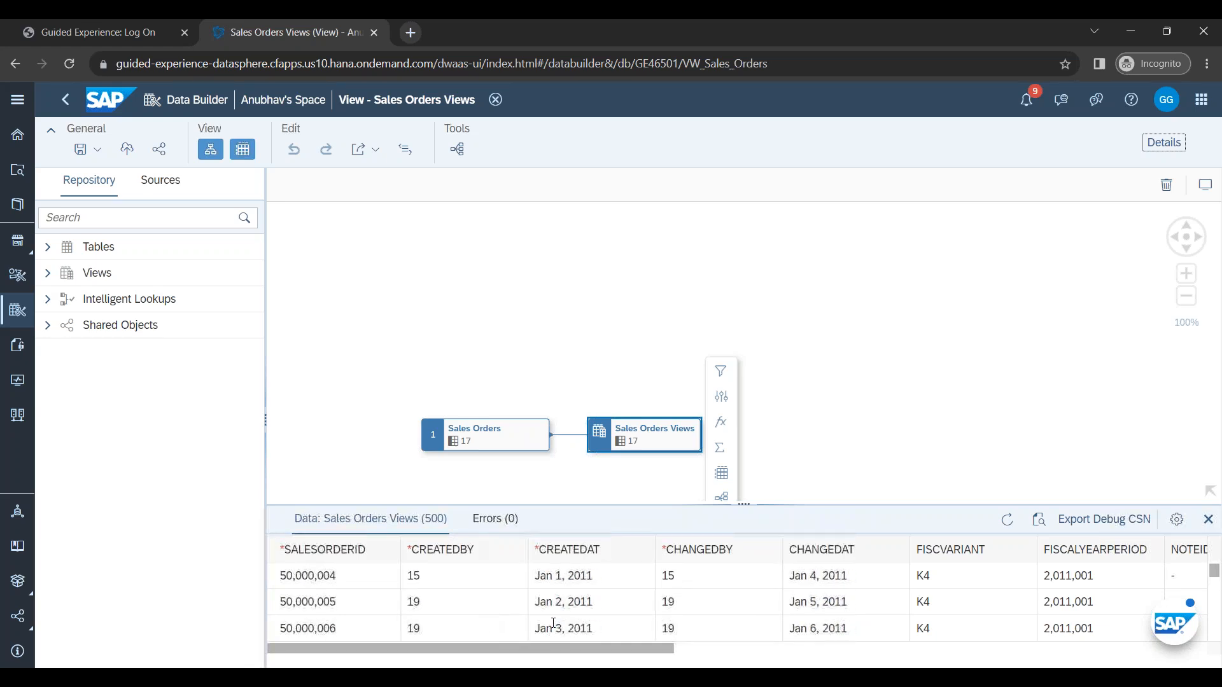
{"action": "left_click", "coordinate": [1128, 520]}
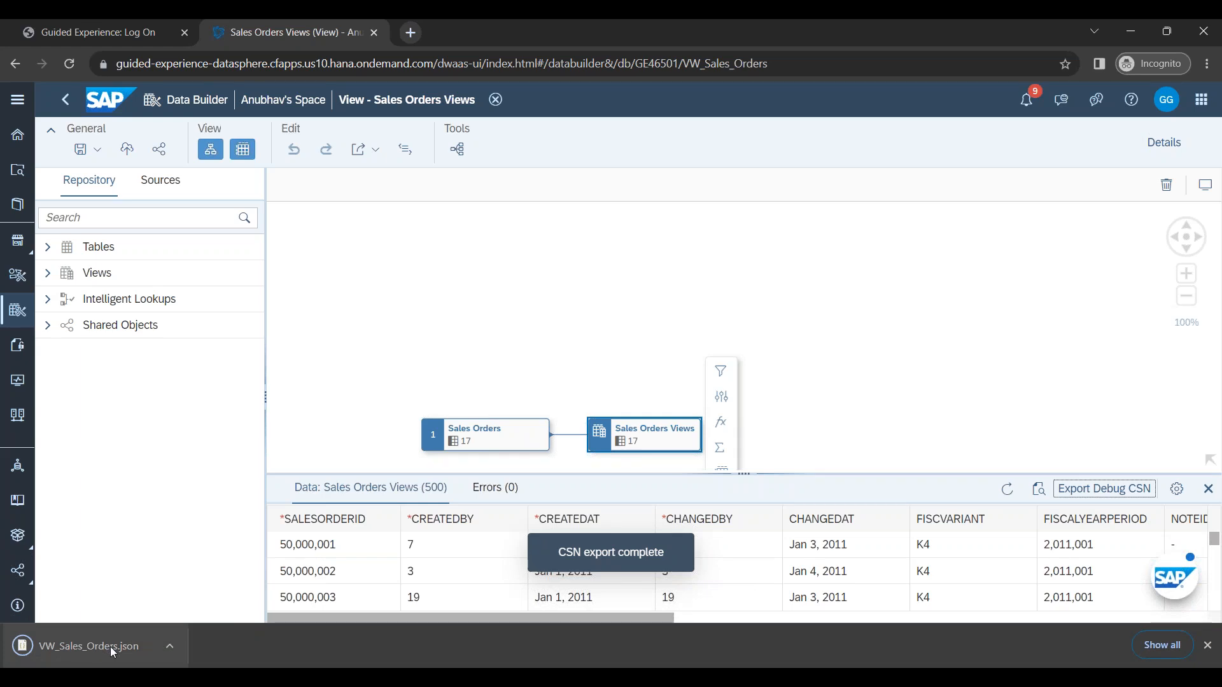
{"action": "left_click", "coordinate": [1209, 646]}
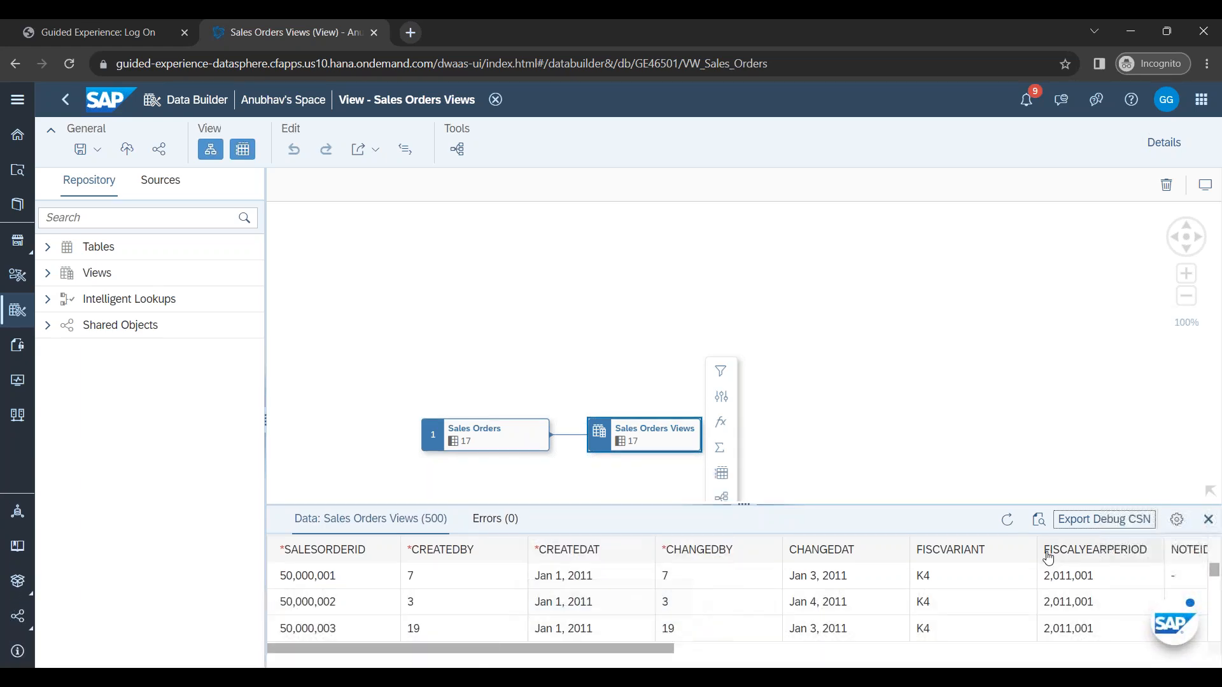
Step: Examine the generated SQL statement of VW_Sales_Orders and its error list from the data preview
{"action": "left_click", "coordinate": [1039, 521]}
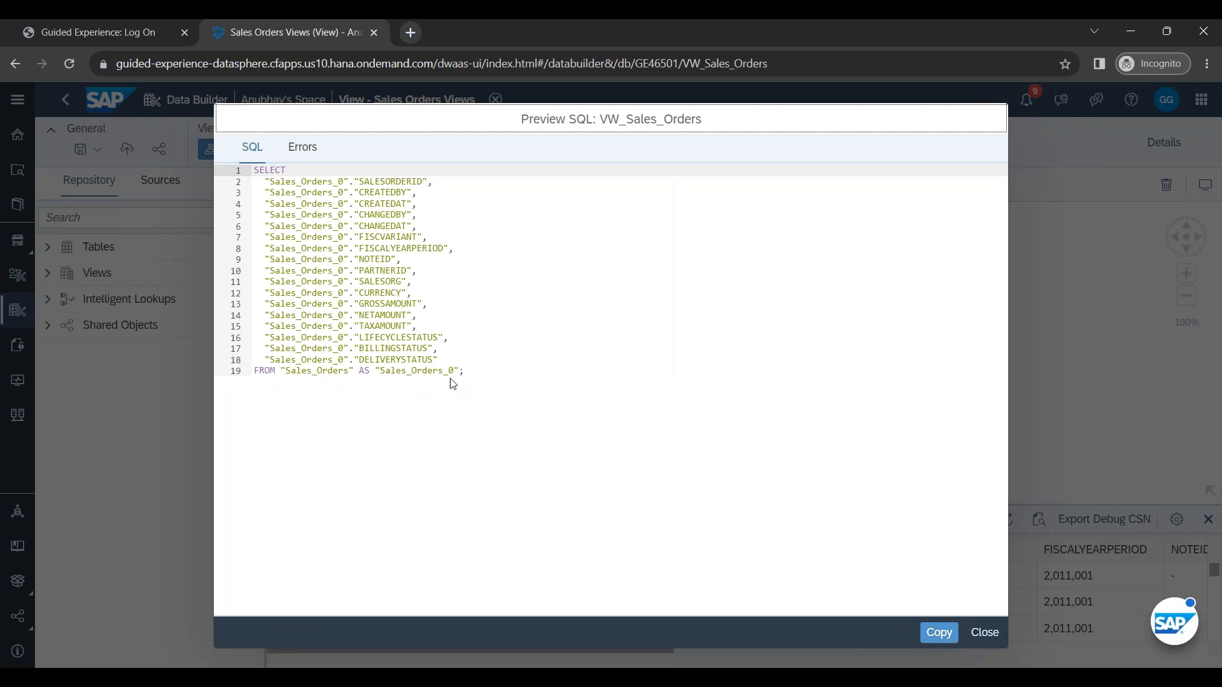
{"action": "left_click", "coordinate": [473, 375]}
{"action": "left_click_drag", "start_coordinate": [474, 376], "coordinate": [244, 164]}
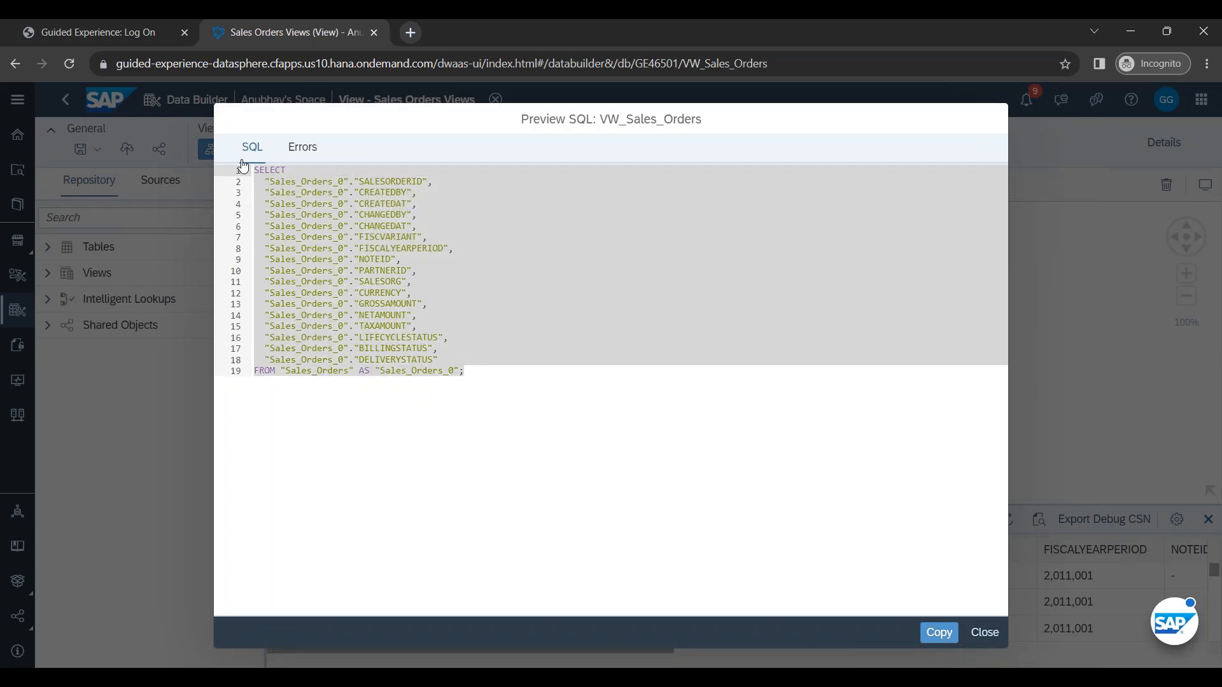
{"action": "left_click", "coordinate": [556, 318]}
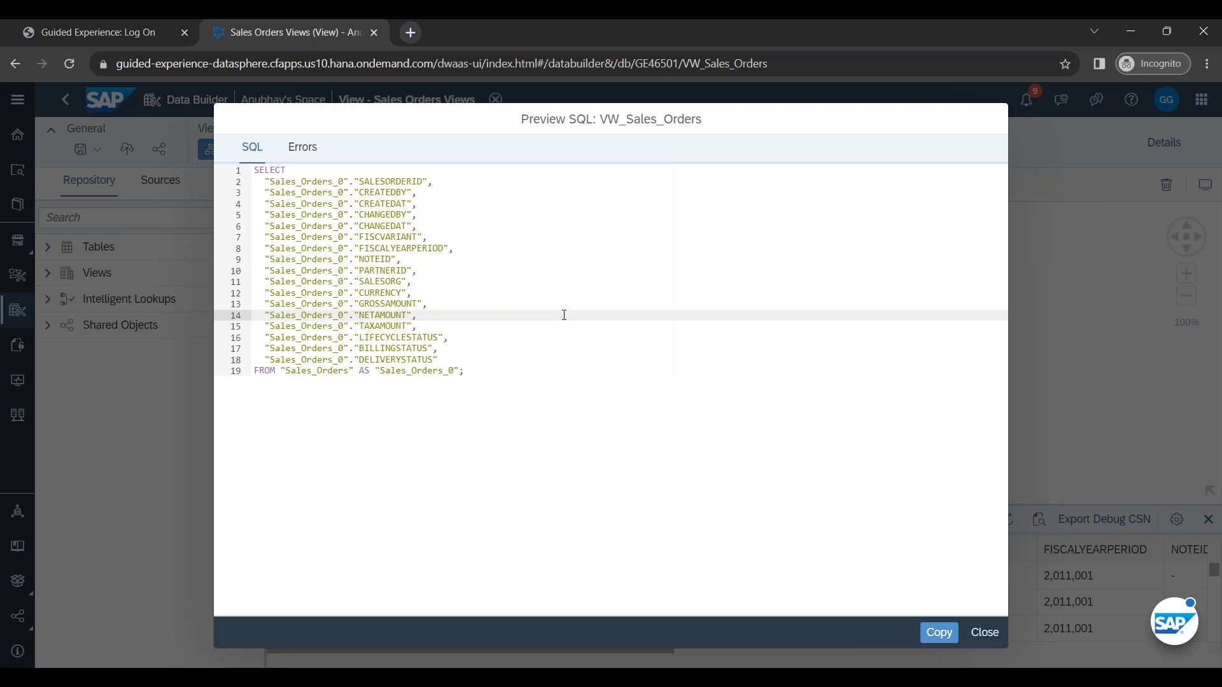
{"action": "left_click", "coordinate": [305, 148]}
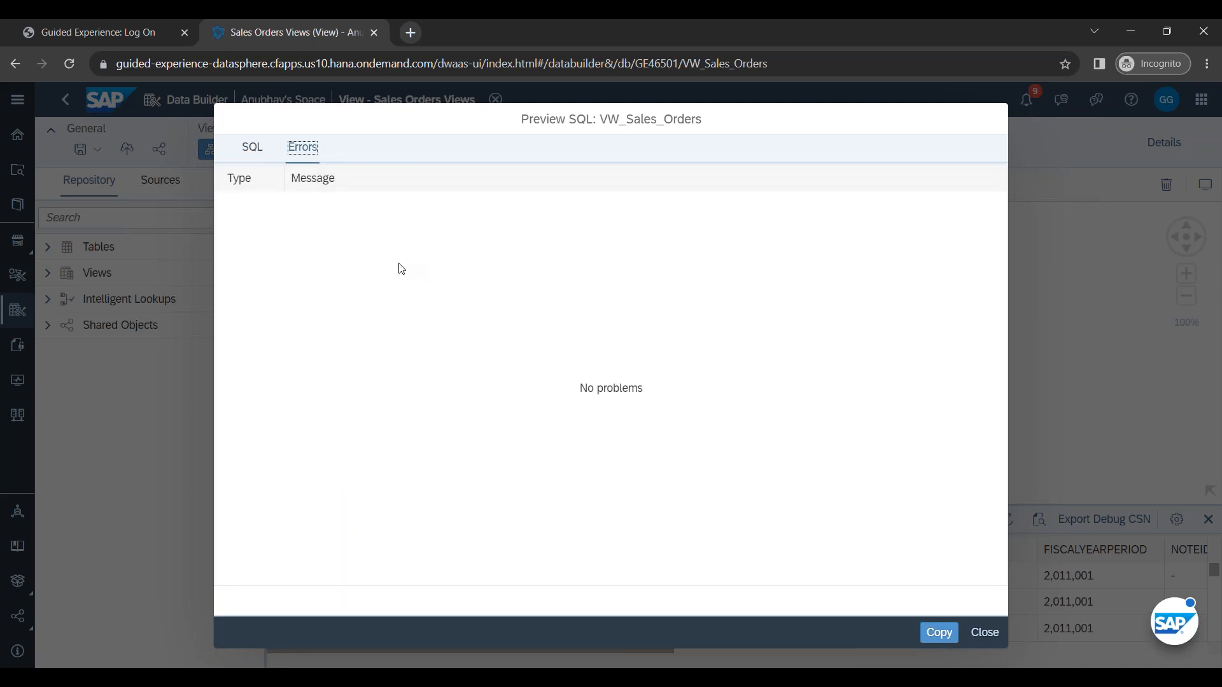
{"action": "left_click", "coordinate": [986, 632]}
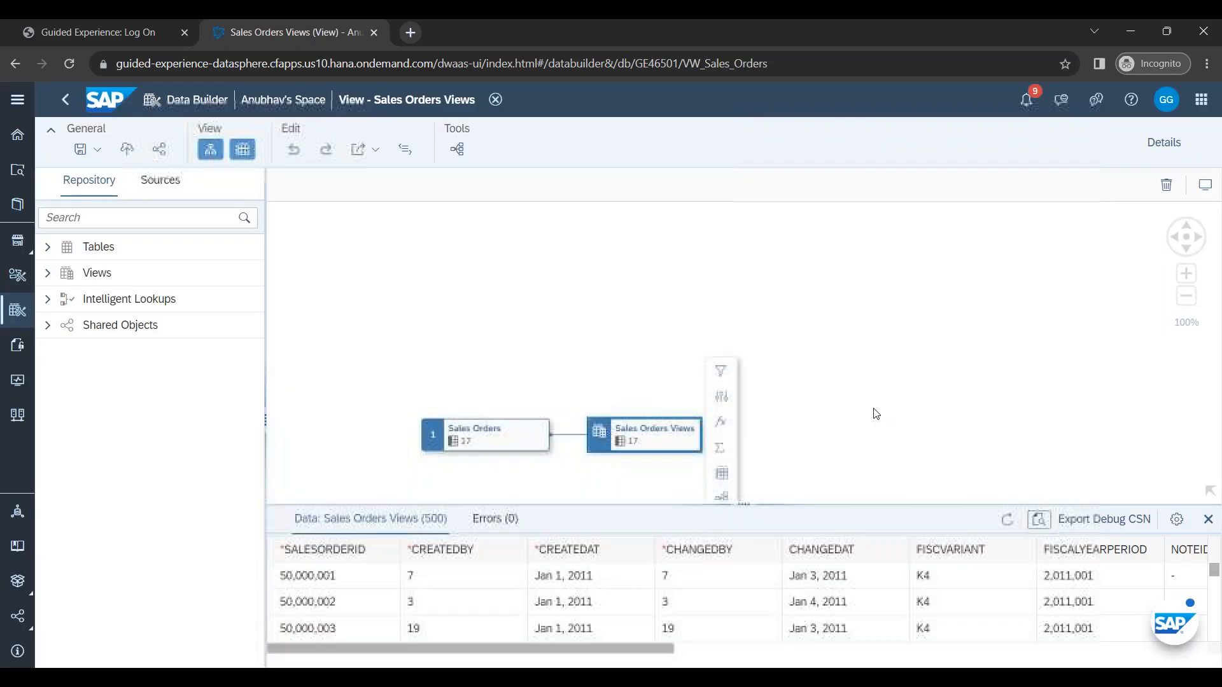
Step: Reopen the view's SQL preview through the export options, read the statement and close it
{"action": "left_click_drag", "start_coordinate": [865, 418], "coordinate": [917, 336]}
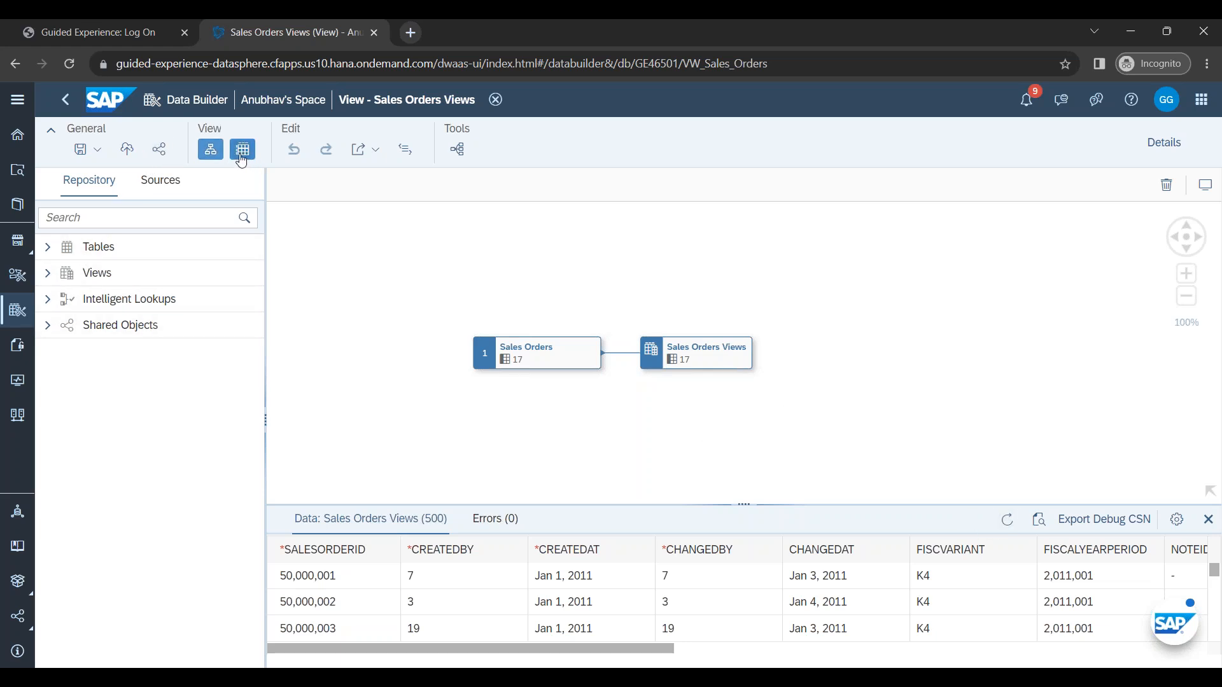
{"action": "left_click", "coordinate": [380, 151]}
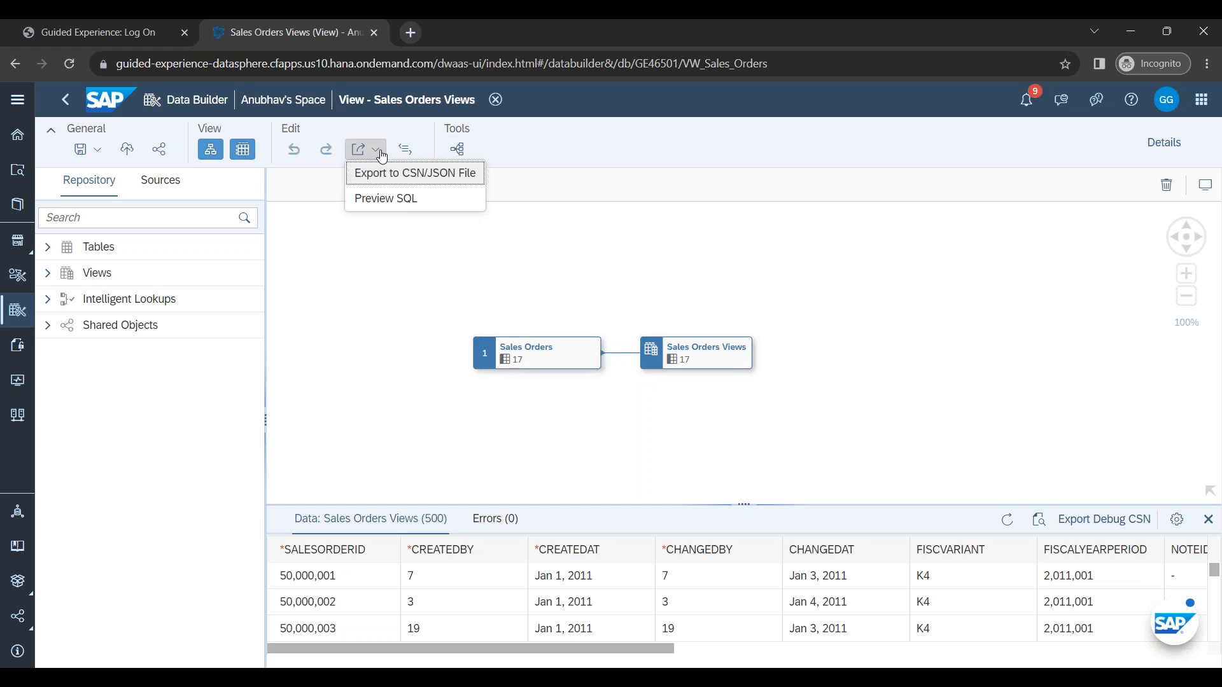
{"action": "left_click", "coordinate": [387, 198]}
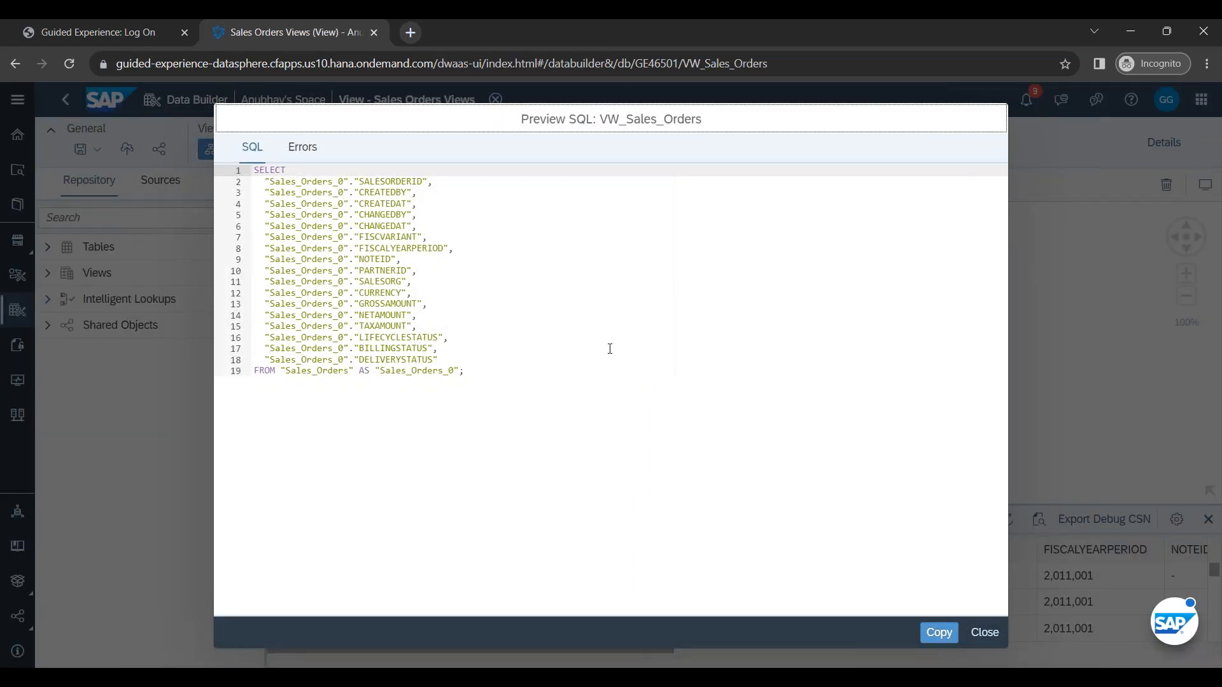
{"action": "left_click", "coordinate": [980, 632]}
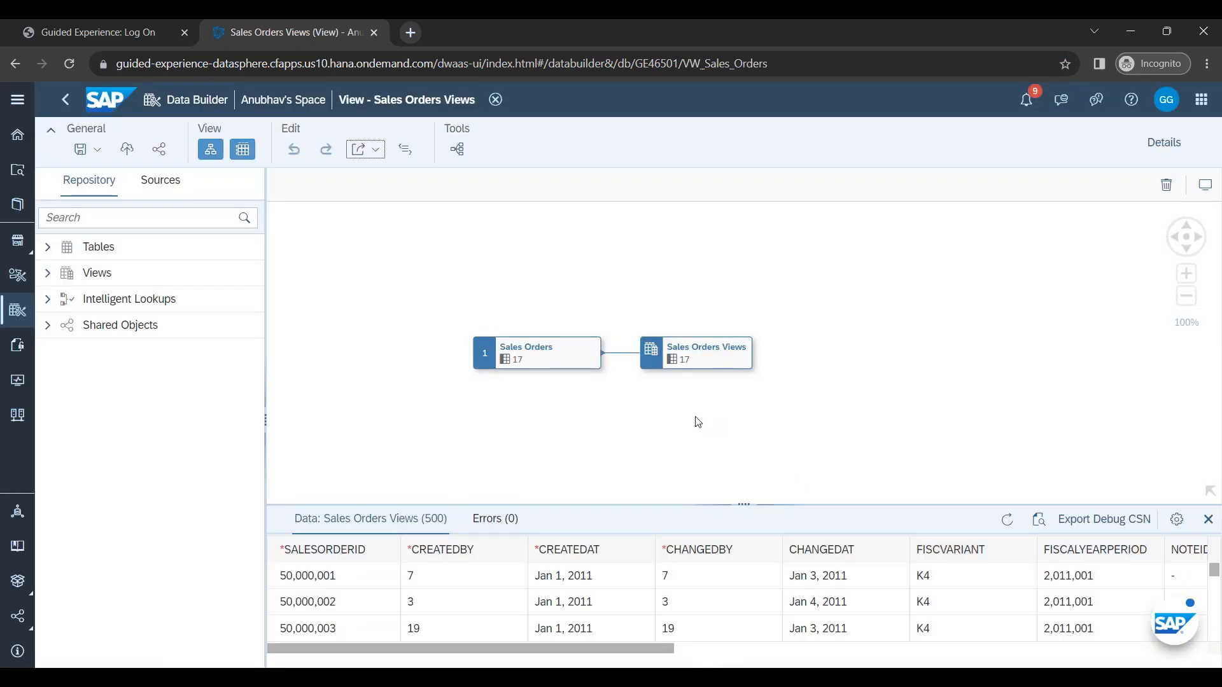
{"action": "left_click", "coordinate": [51, 248]}
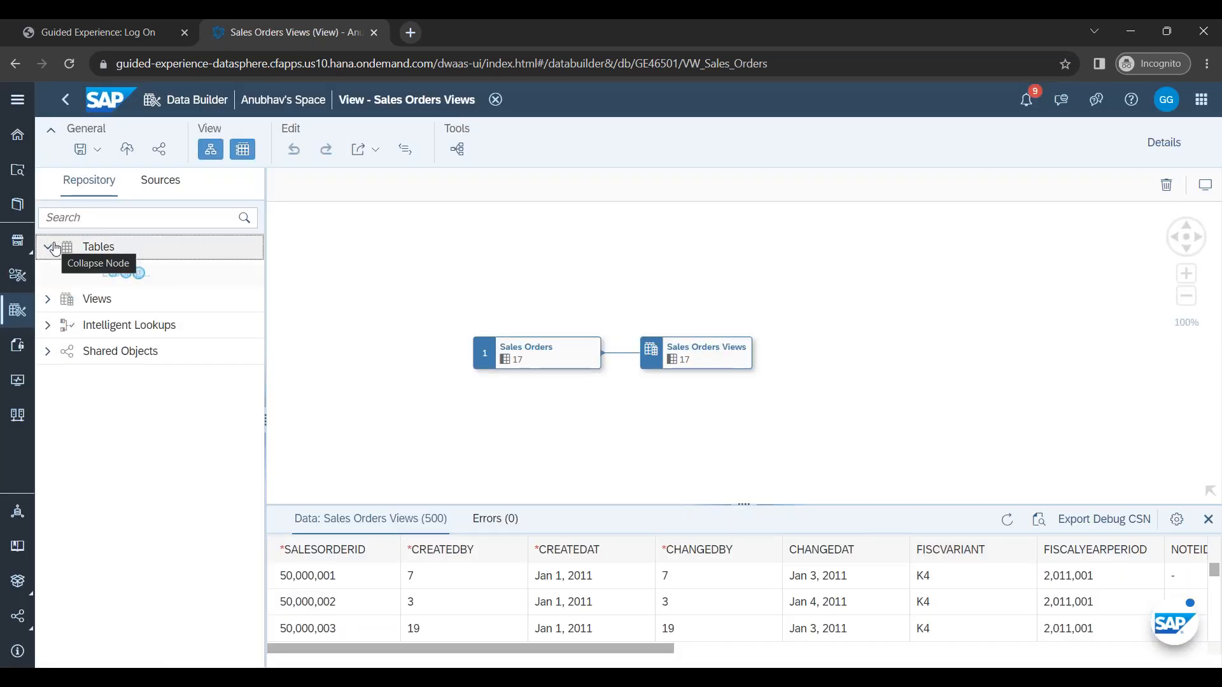
{"action": "left_click", "coordinate": [54, 248]}
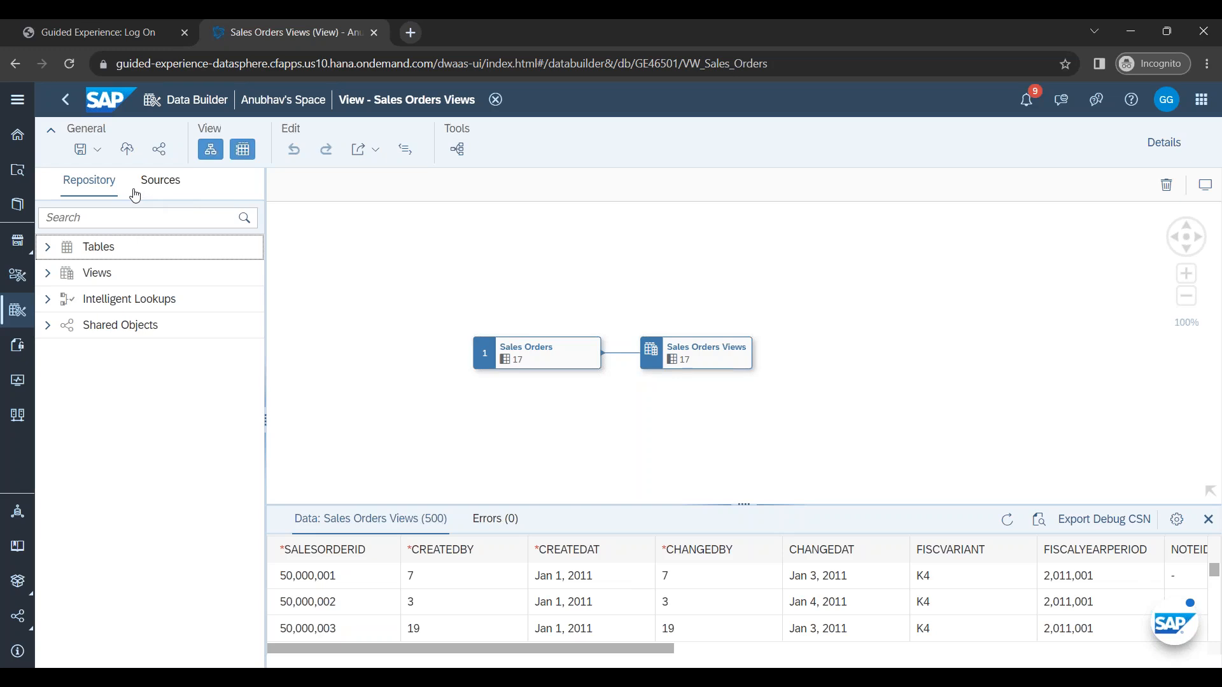
{"action": "left_click", "coordinate": [156, 184]}
{"action": "left_click", "coordinate": [89, 186]}
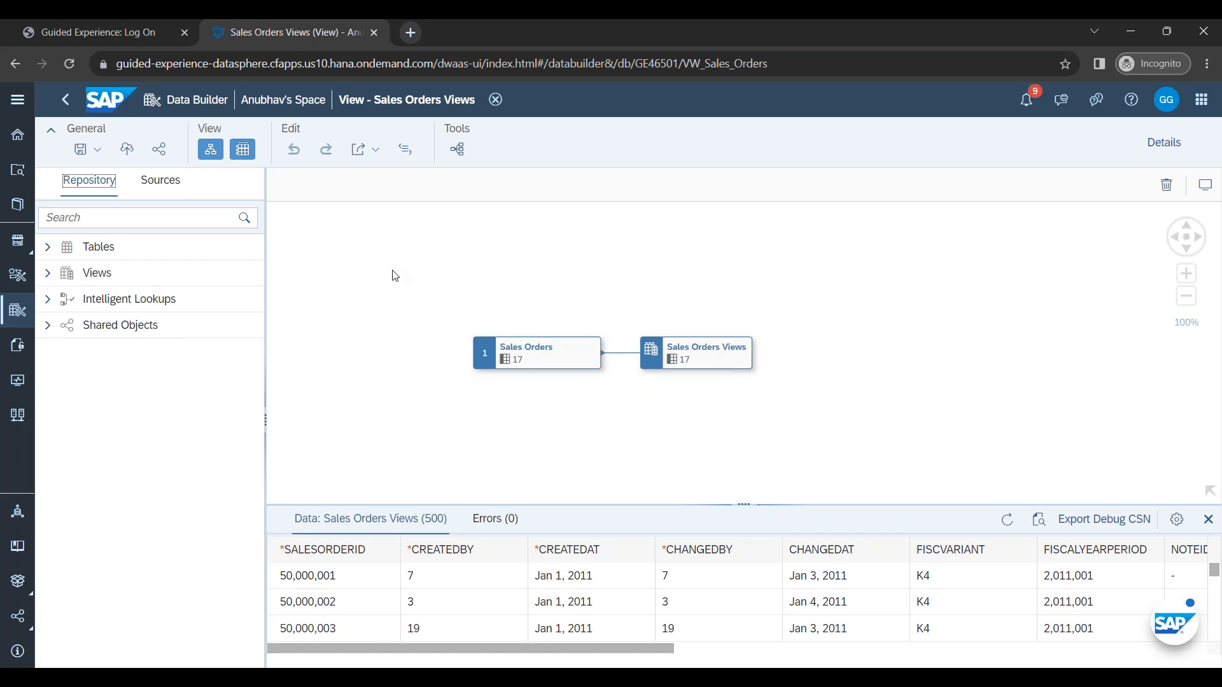
Step: Create a new graphical view in the Data Builder and place the Store table on its canvas as the source
{"action": "left_click", "coordinate": [19, 317]}
{"action": "left_click", "coordinate": [297, 334]}
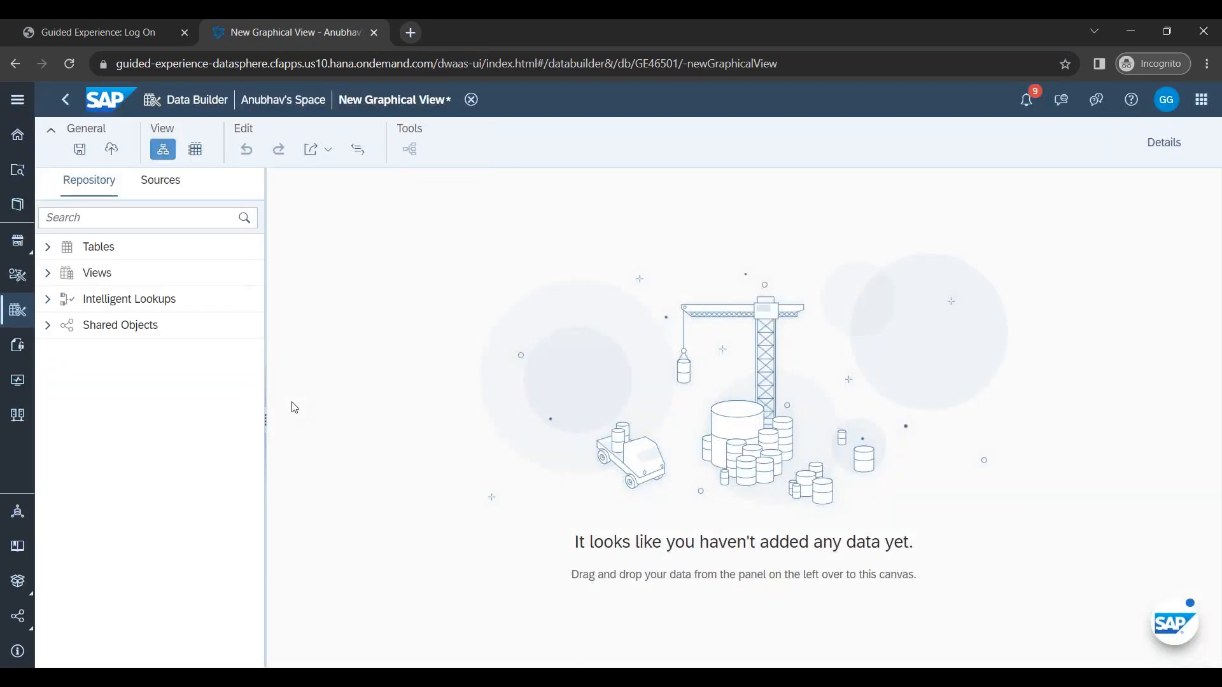
{"action": "left_click", "coordinate": [48, 247]}
{"action": "left_click_drag", "start_coordinate": [115, 377], "coordinate": [643, 435]}
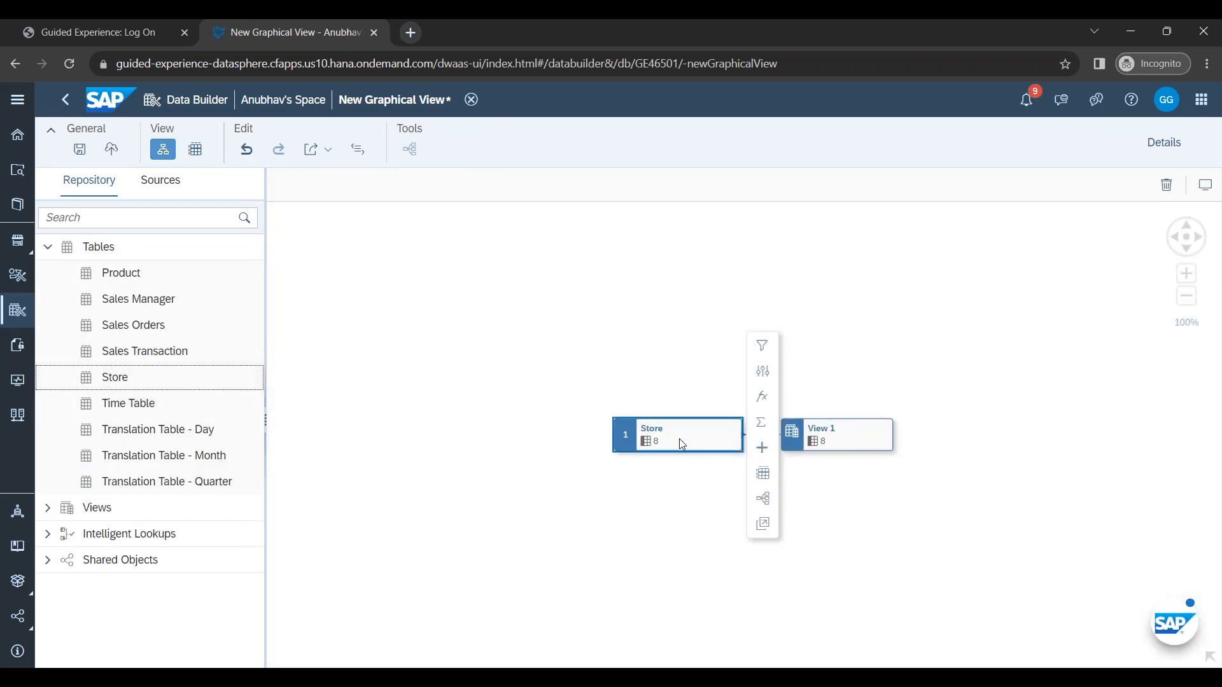
Step: Add a calculated columns node between the Store table and the output view
{"action": "left_click", "coordinate": [680, 437]}
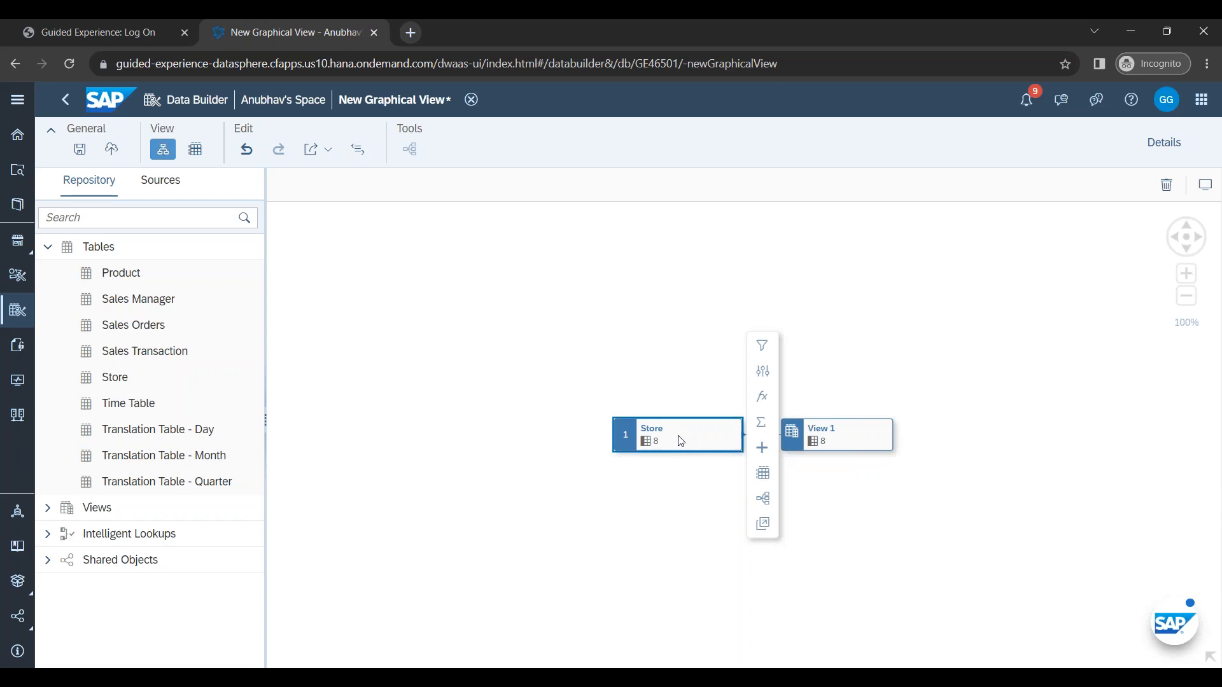
{"action": "left_click", "coordinate": [767, 401]}
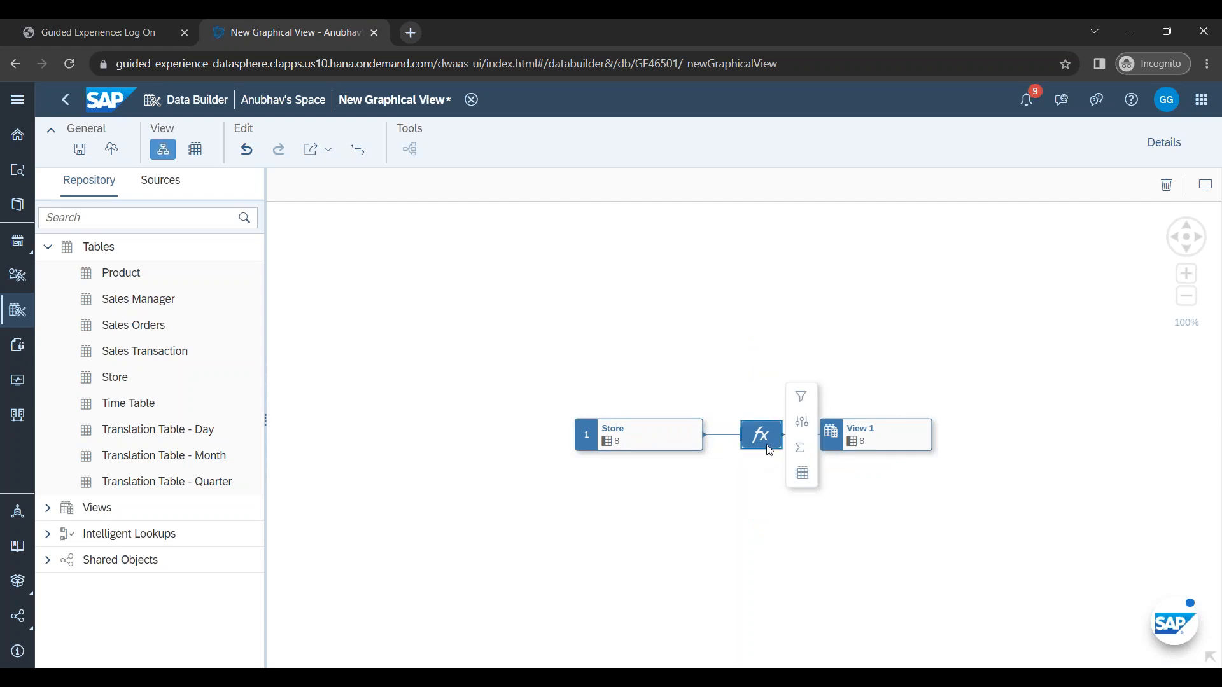
Step: Open the calculated columns node's details, reposition the nodes on the canvas and rename the node as Location
{"action": "left_click", "coordinate": [1175, 145]}
{"action": "left_click", "coordinate": [936, 304]}
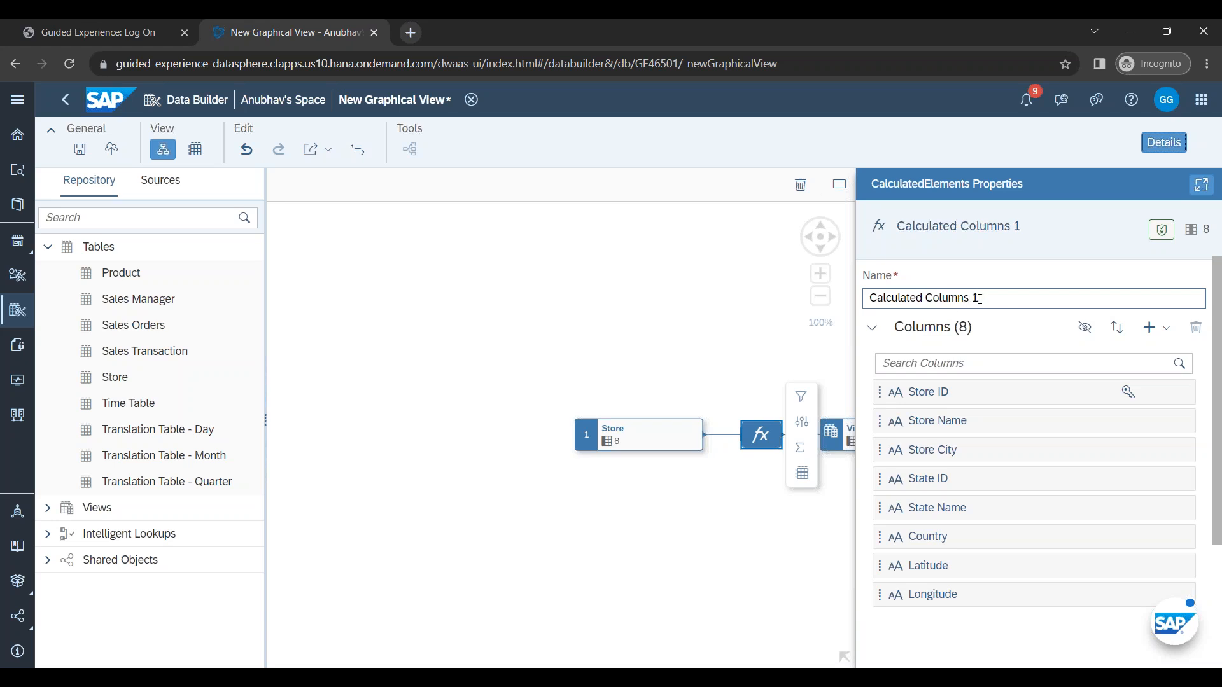
{"action": "mouse_move", "coordinate": [767, 436]}
{"action": "left_mouse_down"}
{"action": "mouse_move", "coordinate": [726, 436]}
{"action": "mouse_move", "coordinate": [765, 438]}
{"action": "left_mouse_up"}
{"action": "left_click_drag", "start_coordinate": [709, 384], "coordinate": [567, 338]}
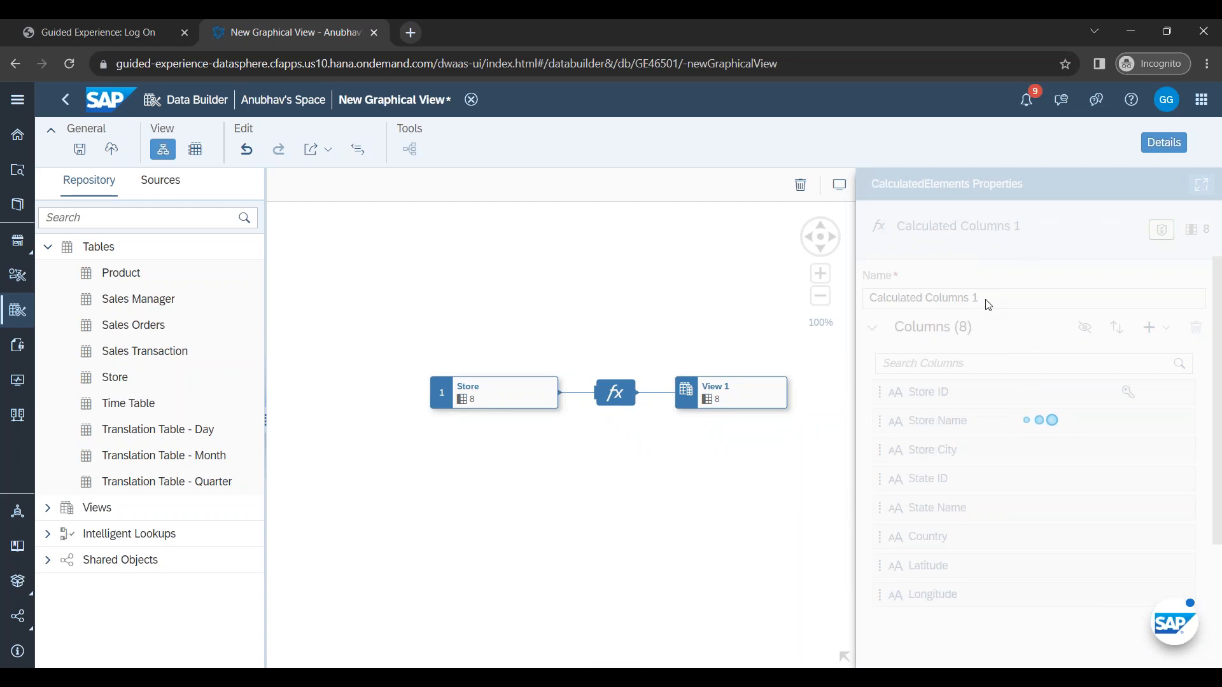
{"action": "left_click", "coordinate": [617, 396]}
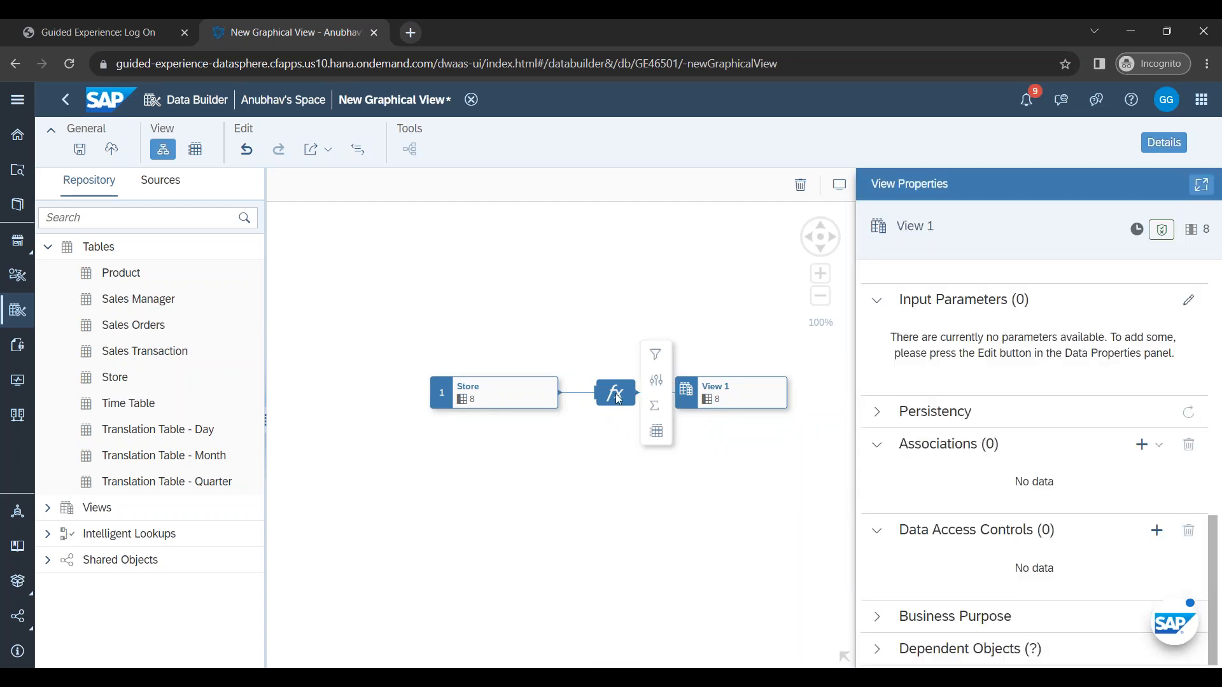
{"action": "double_click", "coordinate": [987, 298]}
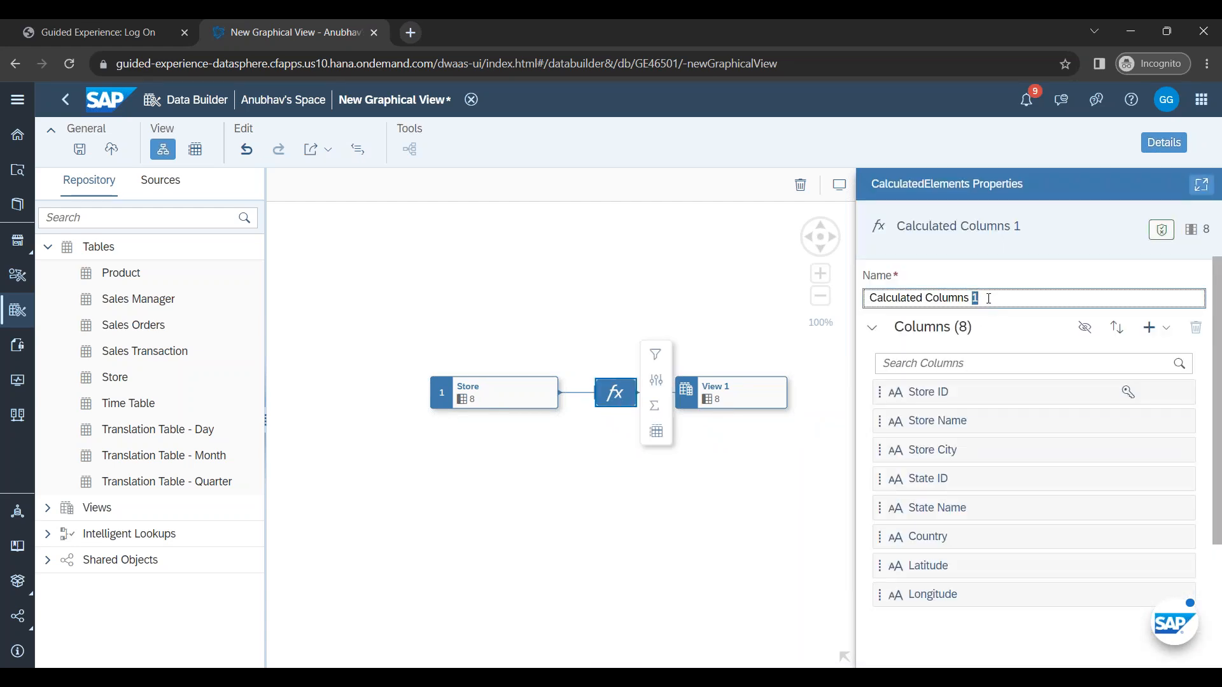
{"action": "triple_click", "coordinate": [989, 299]}
{"action": "type", "text": "Location"}
{"action": "left_click", "coordinate": [1160, 329]}
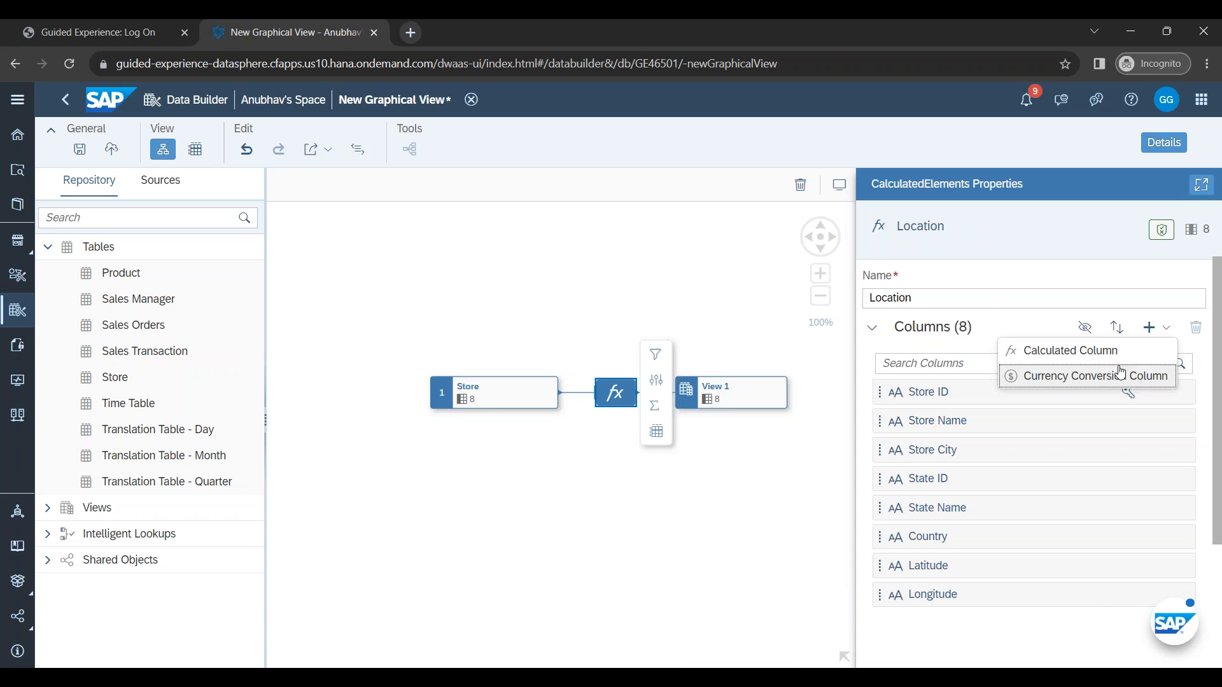
Step: Set the semantic usage of the output view to Dimension
{"action": "left_click", "coordinate": [726, 398]}
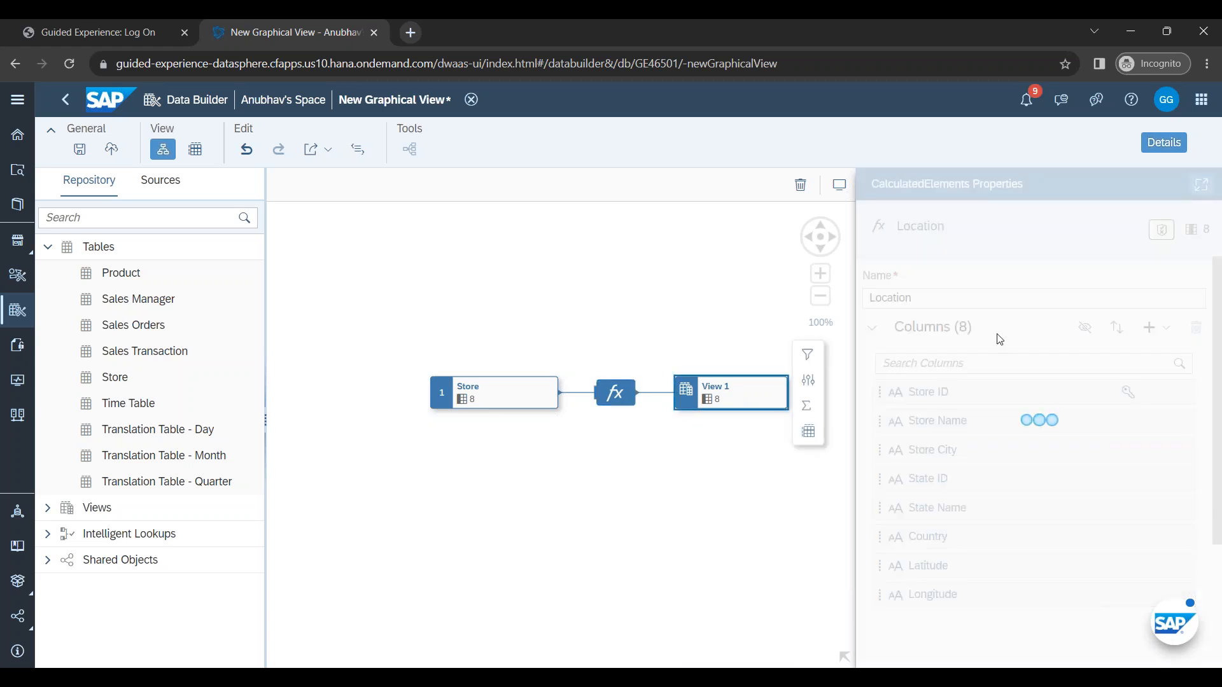
{"action": "scroll", "coordinate": [1017, 385], "scroll_direction": "up", "scroll_amount": 10}
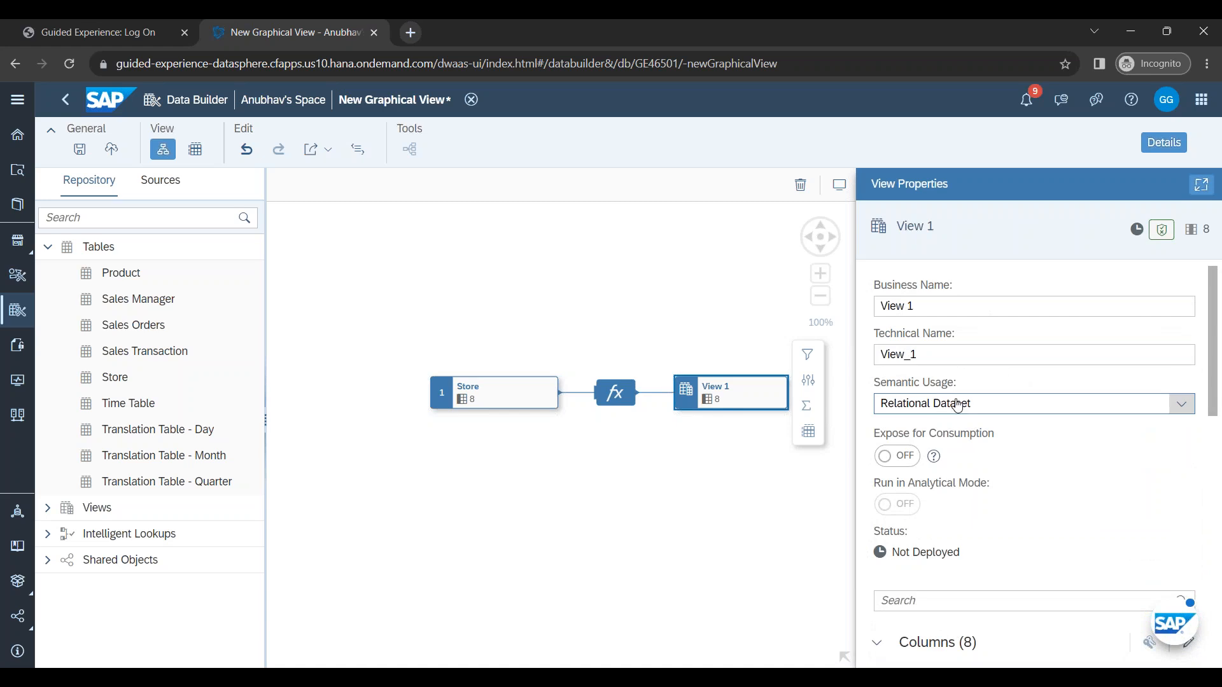
{"action": "left_click", "coordinate": [958, 406]}
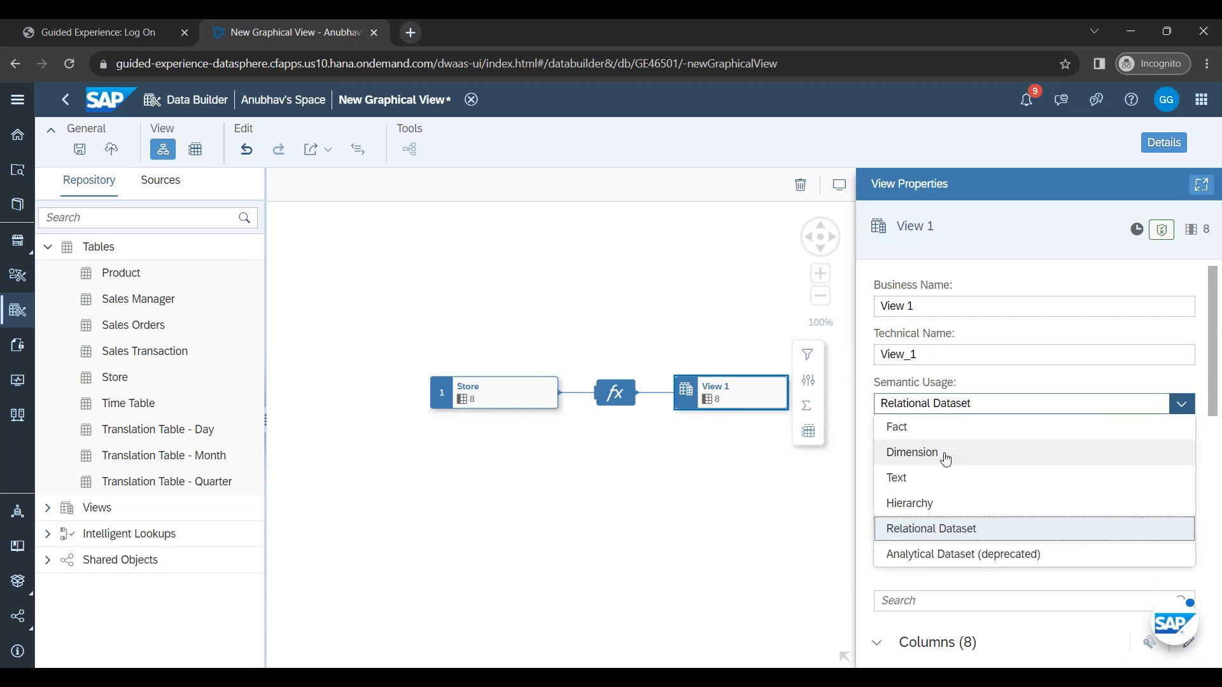
{"action": "left_click", "coordinate": [942, 455]}
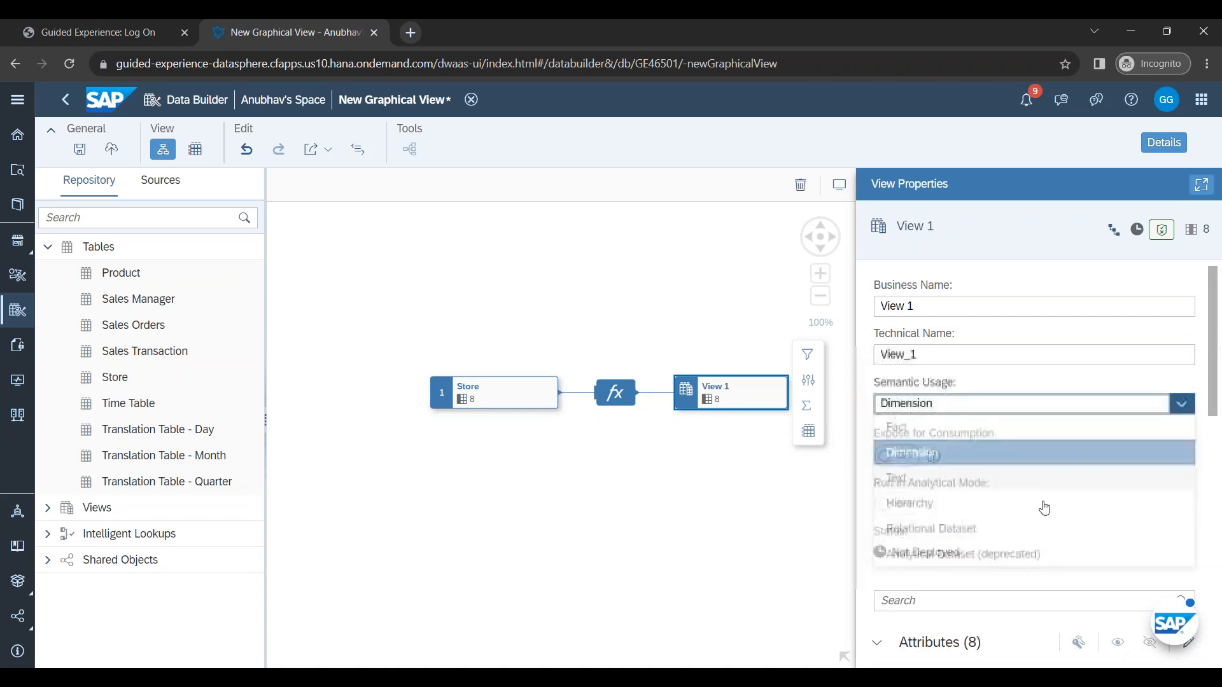
Step: Change the output view's business name to Store Dimension View
{"action": "triple_click", "coordinate": [934, 307]}
{"action": "type", "text": "VW Store"}
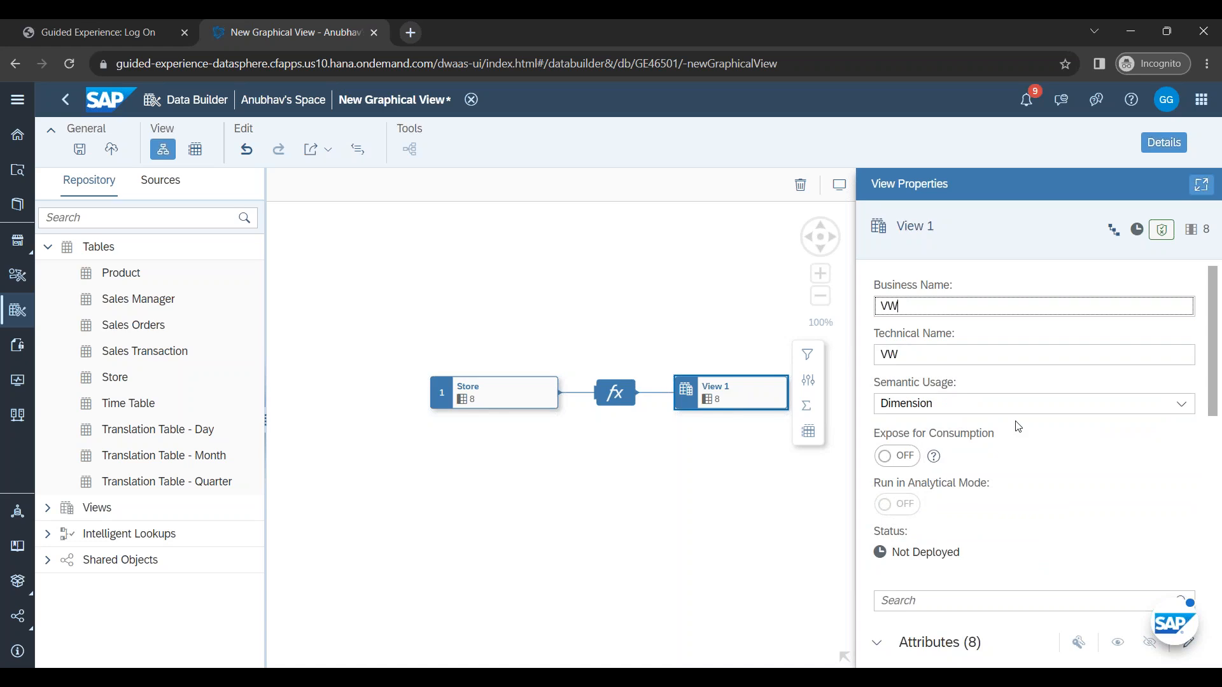
{"action": "key", "text": "ctrl+a"}
{"action": "type", "text": "Srto"}
{"action": "key", "text": "BackSpace"}
{"action": "key", "text": "BackSpace"}
{"action": "type", "text": "tore"}
{"action": "key", "text": "BackSpace"}
{"action": "key", "text": "BackSpace"}
{"action": "key", "text": "BackSpace"}
{"action": "type", "text": "ore Dui"}
{"action": "key", "text": "BackSpace"}
{"action": "key", "text": "BackSpace"}
{"action": "type", "text": "imension View"}
Step: Set the technical name of the Store Dimension View to VW_Store
{"action": "key", "text": "Tab"}
{"action": "type", "text": "VW"}
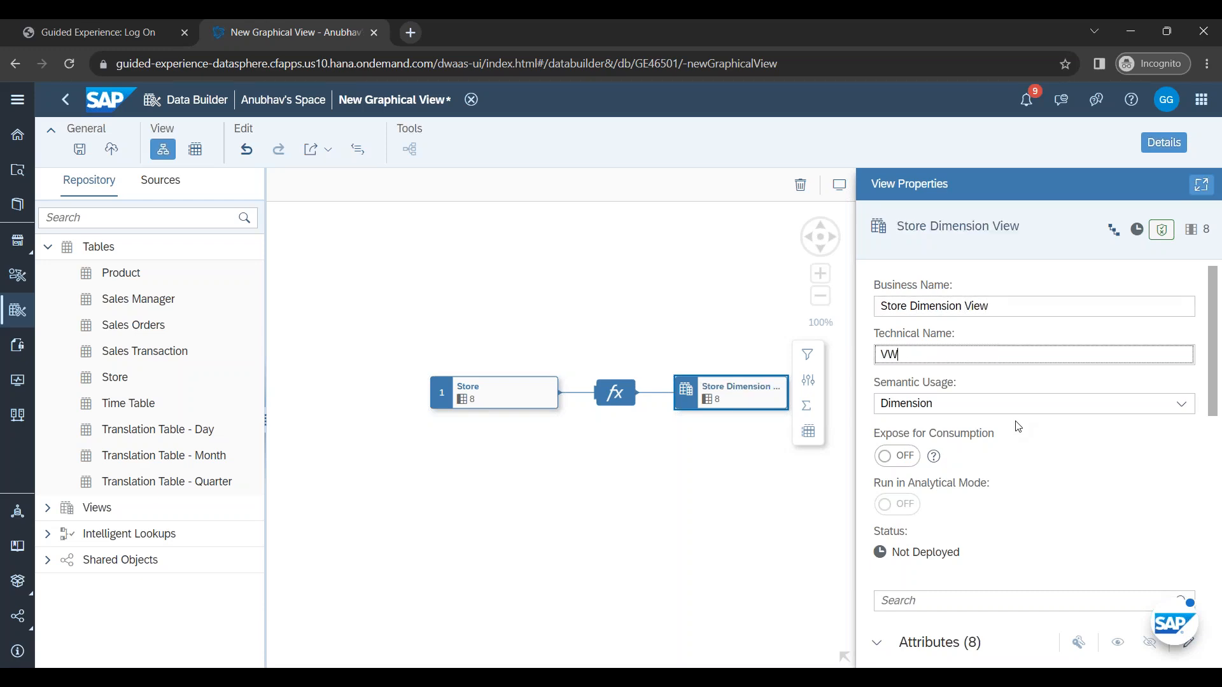
{"action": "type", "text": "_STORE"}
{"action": "key", "text": "BackSpace"}
{"action": "key", "text": "BackSpace"}
{"action": "type", "text": "tore"}
Step: Add a geo-coordinates column to the Location calculated columns node
{"action": "left_click", "coordinate": [614, 400]}
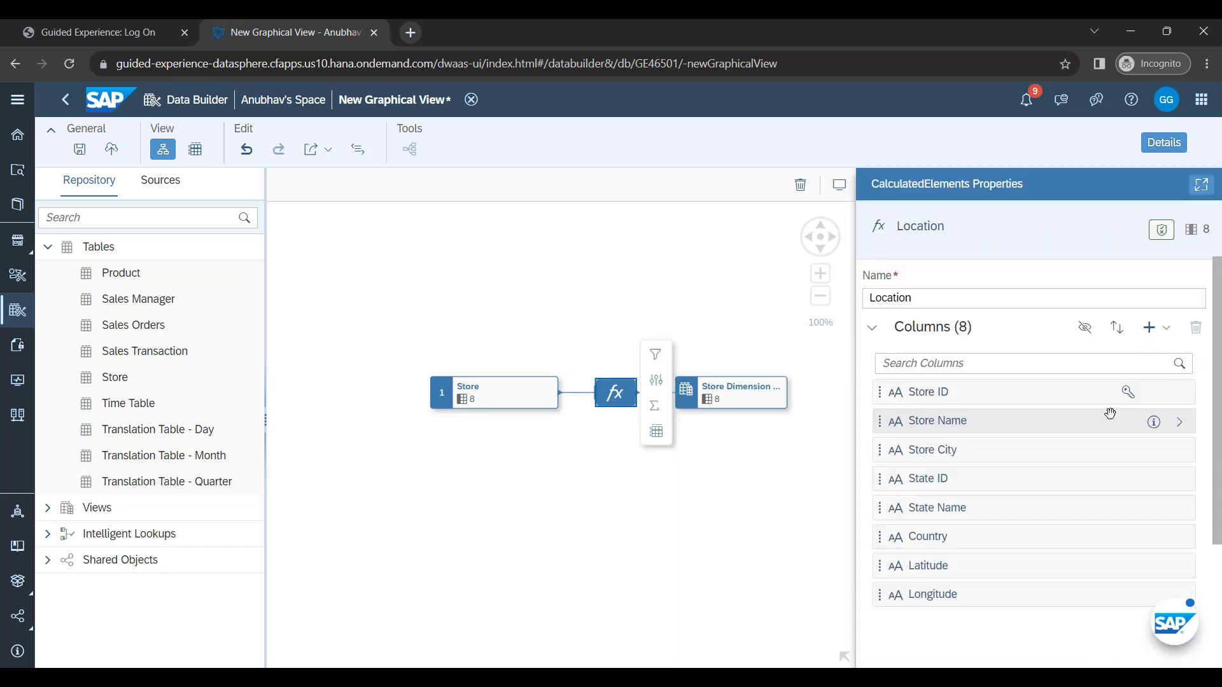
{"action": "left_click", "coordinate": [1150, 327]}
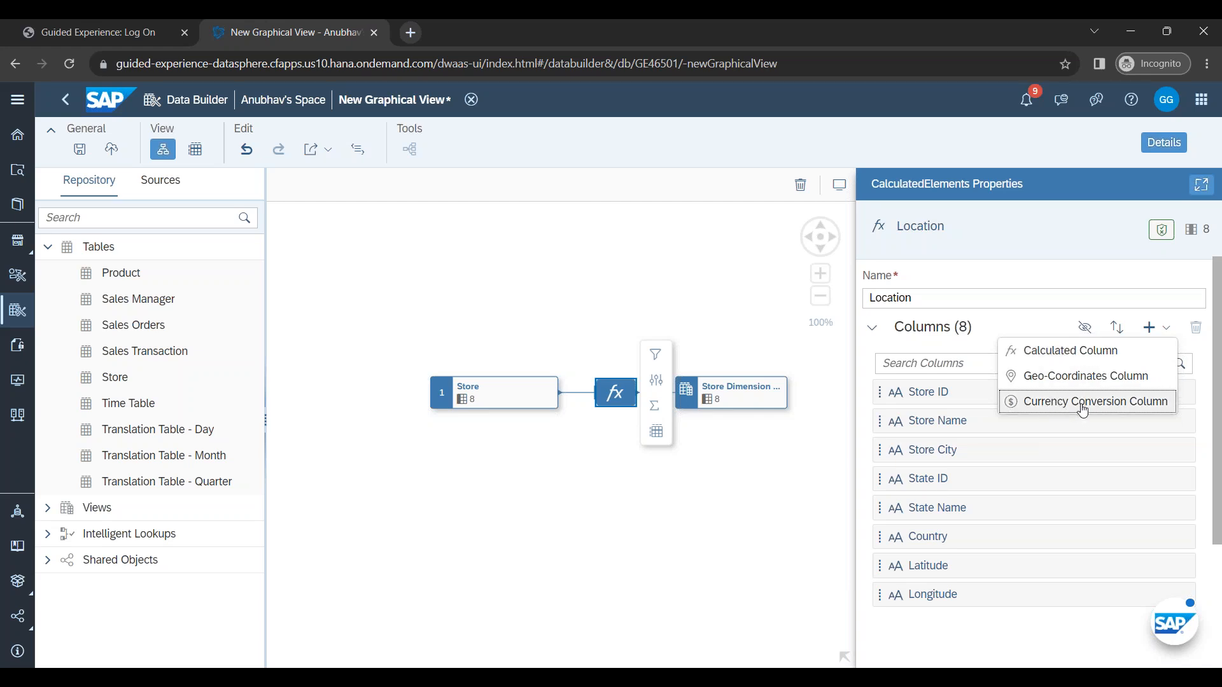
{"action": "left_click", "coordinate": [1043, 376]}
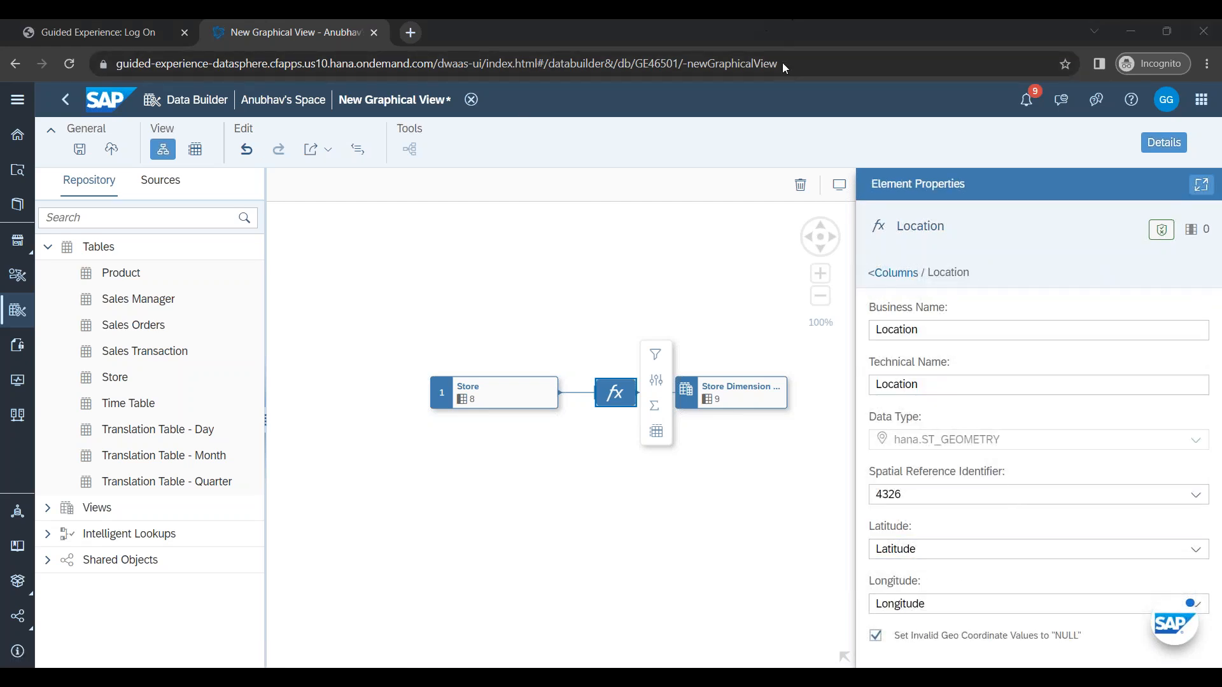
{"action": "mouse_move", "coordinate": [930, 522]}
{"action": "left_mouse_down"}
{"action": "mouse_move", "coordinate": [865, 531]}
{"action": "mouse_move", "coordinate": [903, 622]}
{"action": "mouse_move", "coordinate": [942, 564]}
{"action": "mouse_move", "coordinate": [924, 504]}
{"action": "mouse_move", "coordinate": [917, 511]}
{"action": "left_mouse_up"}
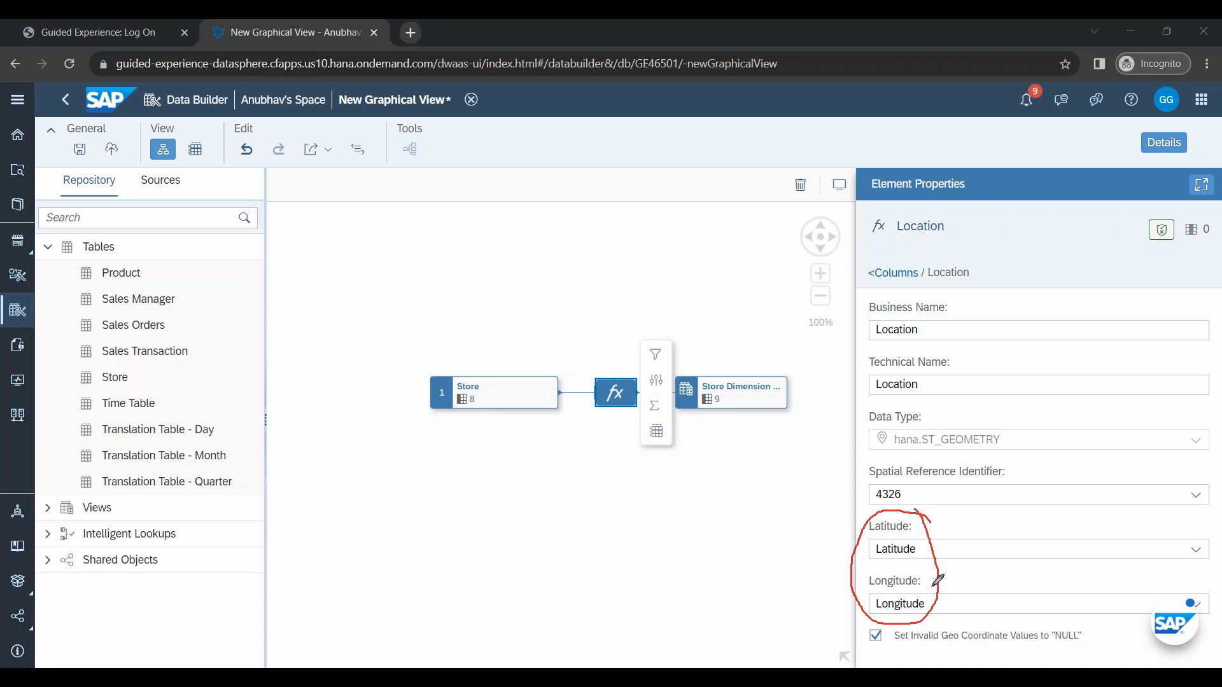
{"action": "mouse_move", "coordinate": [1207, 536]}
{"action": "left_mouse_down"}
{"action": "mouse_move", "coordinate": [1178, 560]}
{"action": "mouse_move", "coordinate": [1195, 556]}
{"action": "mouse_move", "coordinate": [1178, 595]}
{"action": "mouse_move", "coordinate": [1203, 583]}
{"action": "left_mouse_up"}
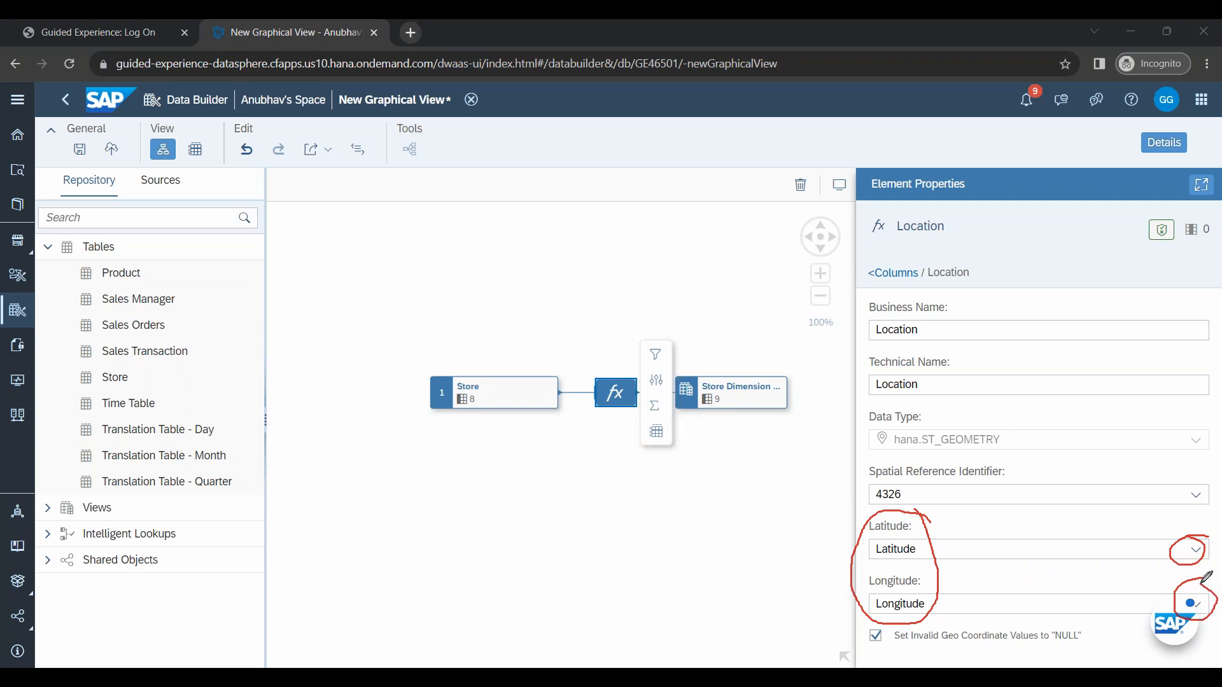
{"action": "mouse_move", "coordinate": [957, 309]}
{"action": "left_mouse_down"}
{"action": "mouse_move", "coordinate": [898, 286]}
{"action": "mouse_move", "coordinate": [936, 334]}
{"action": "mouse_move", "coordinate": [948, 298]}
{"action": "left_mouse_up"}
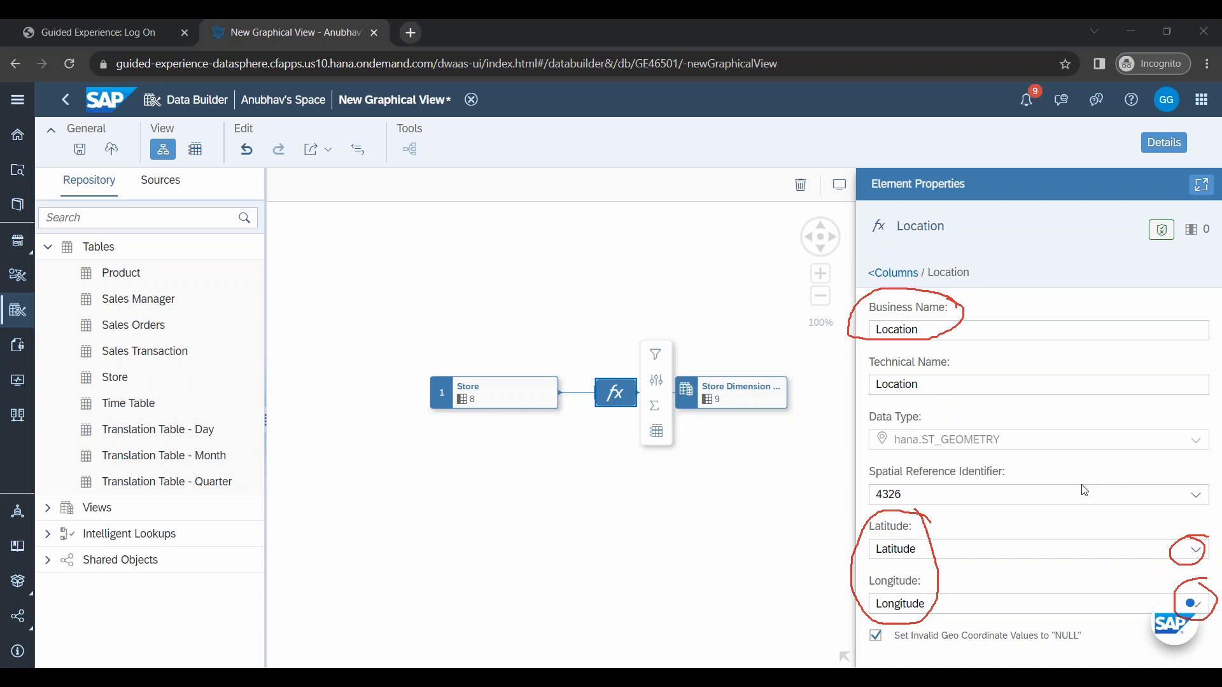
{"action": "left_click_drag", "start_coordinate": [878, 440], "coordinate": [1013, 439]}
{"action": "mouse_move", "coordinate": [931, 433]}
{"action": "left_mouse_down"}
{"action": "mouse_move", "coordinate": [1015, 445]}
{"action": "mouse_move", "coordinate": [878, 440]}
{"action": "left_mouse_up"}
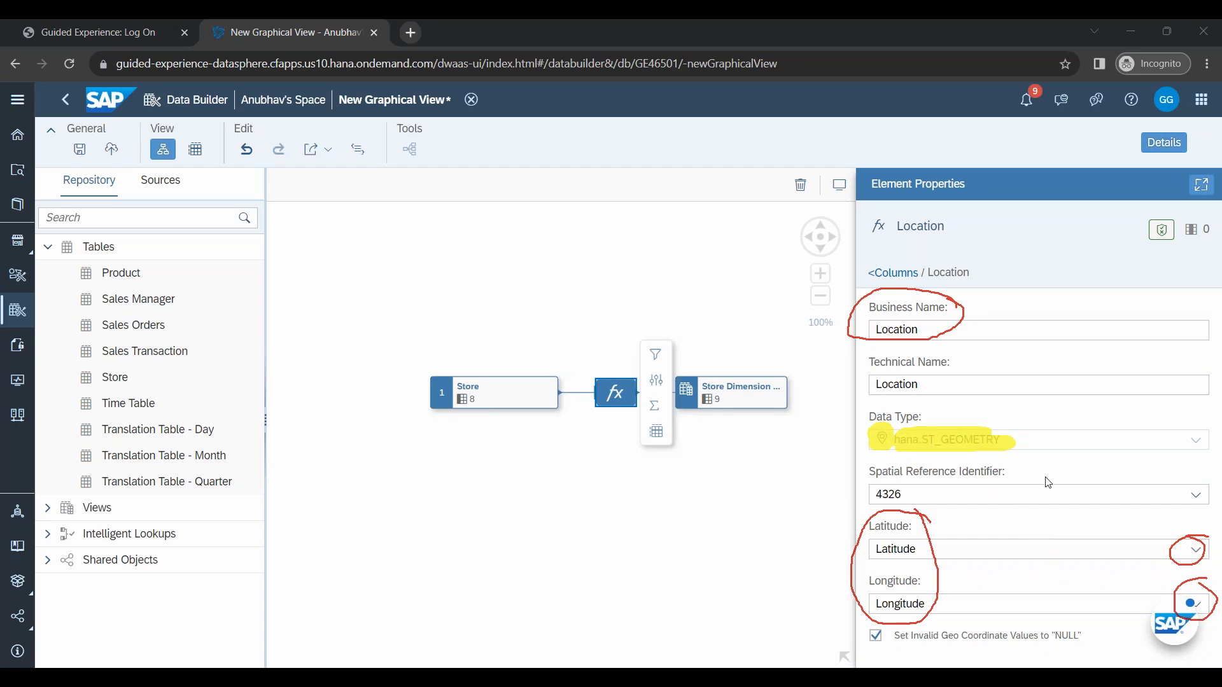
{"action": "key", "text": "Delete"}
{"action": "key", "text": "Escape"}
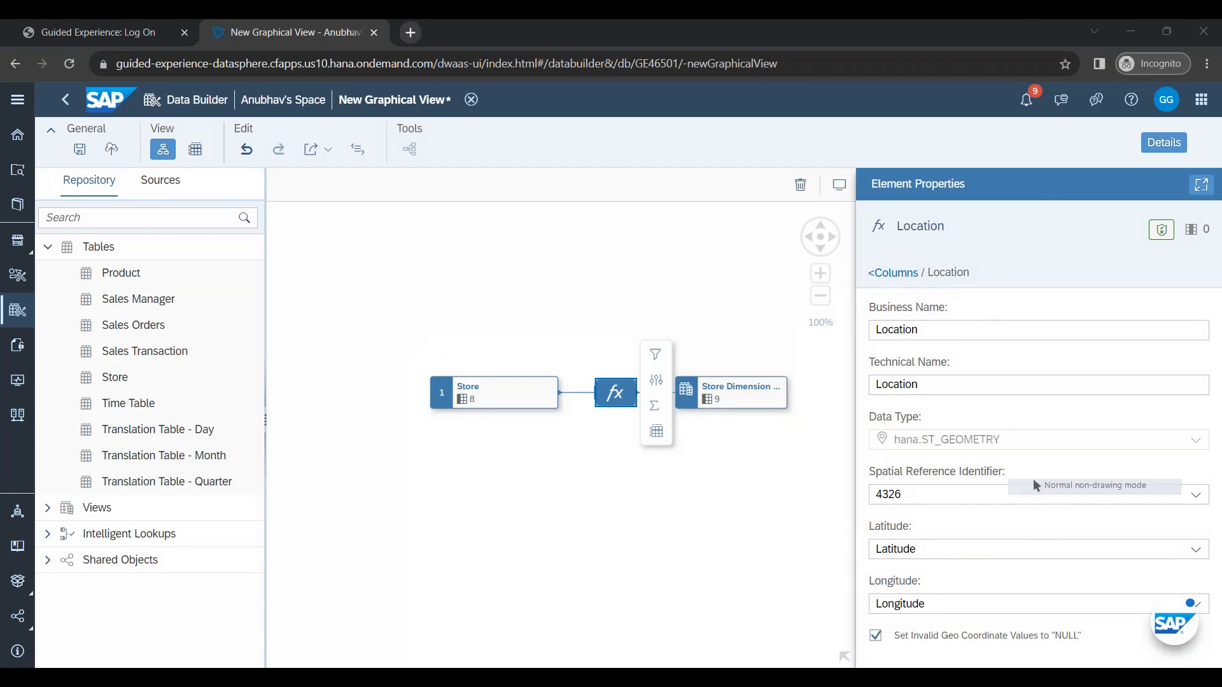
Step: Start deploying the view and save it as Store Dimension View with the technical name VW_Store
{"action": "left_click", "coordinate": [746, 461]}
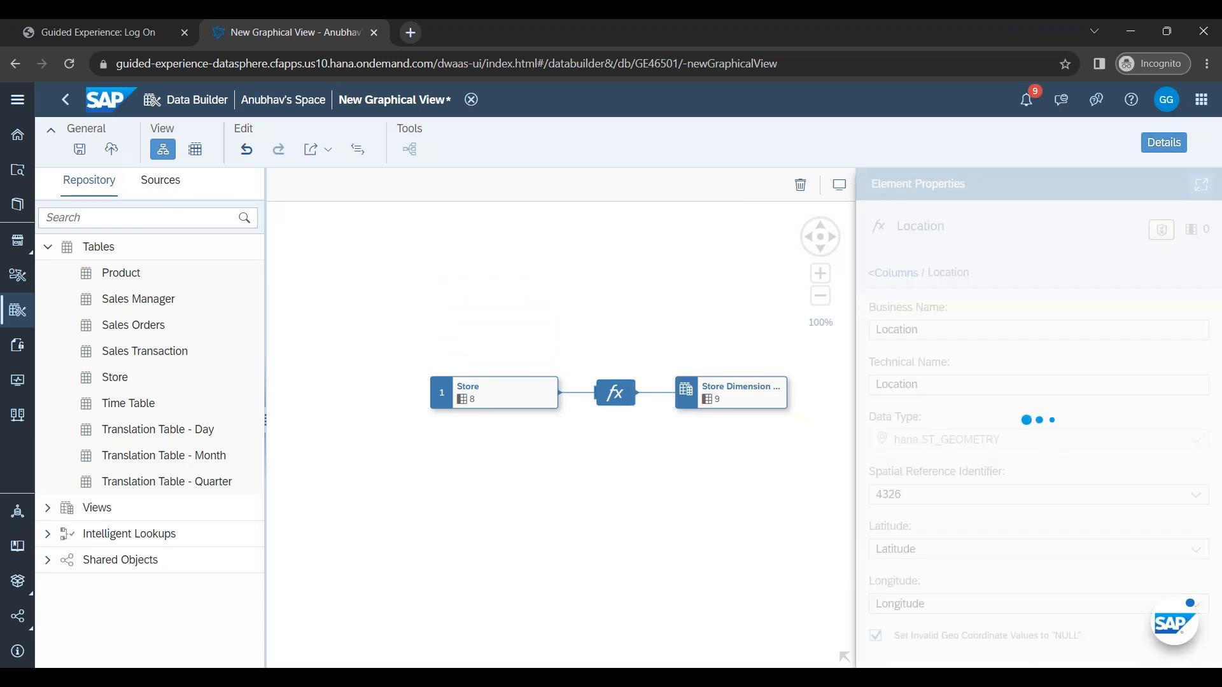
{"action": "left_click", "coordinate": [118, 155]}
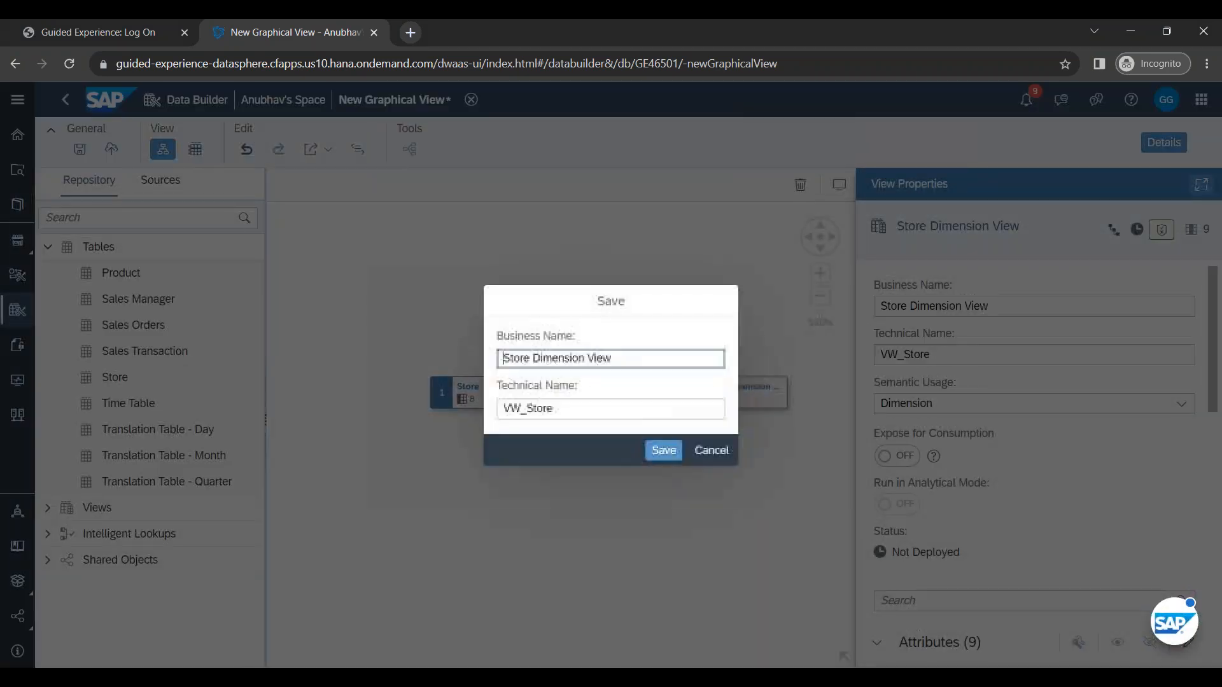
{"action": "left_click", "coordinate": [662, 451]}
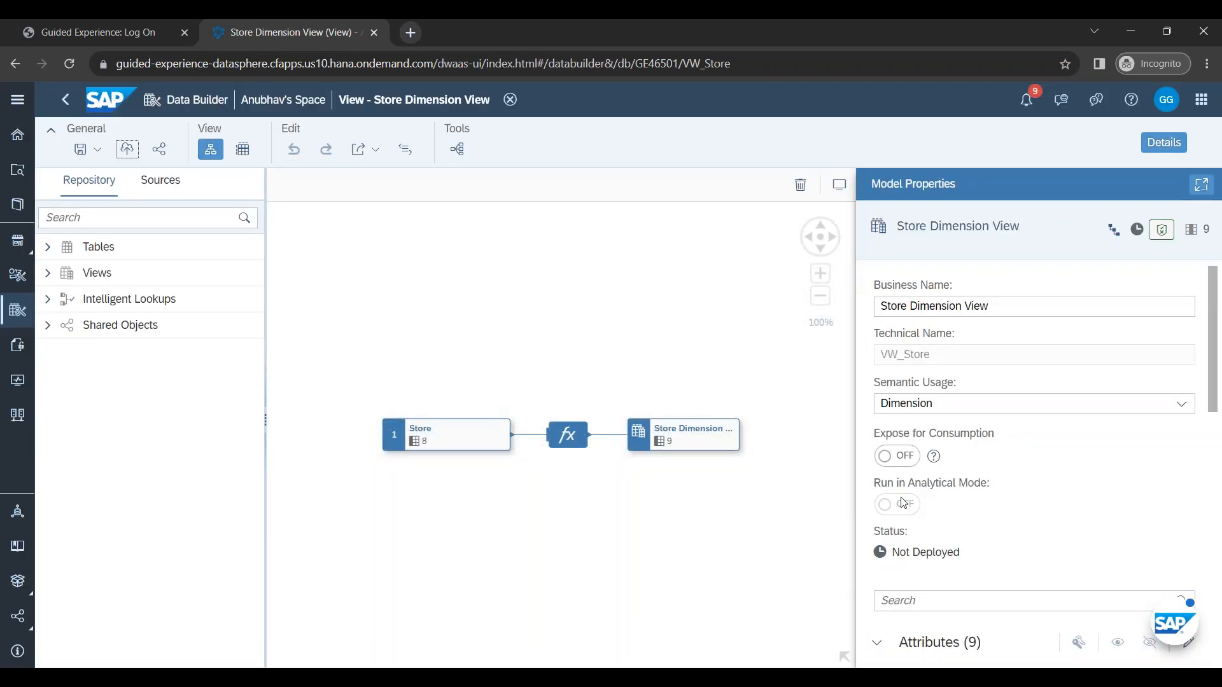
Step: Turn on Expose for Consumption for the Store Dimension View and deploy it
{"action": "left_click", "coordinate": [900, 460]}
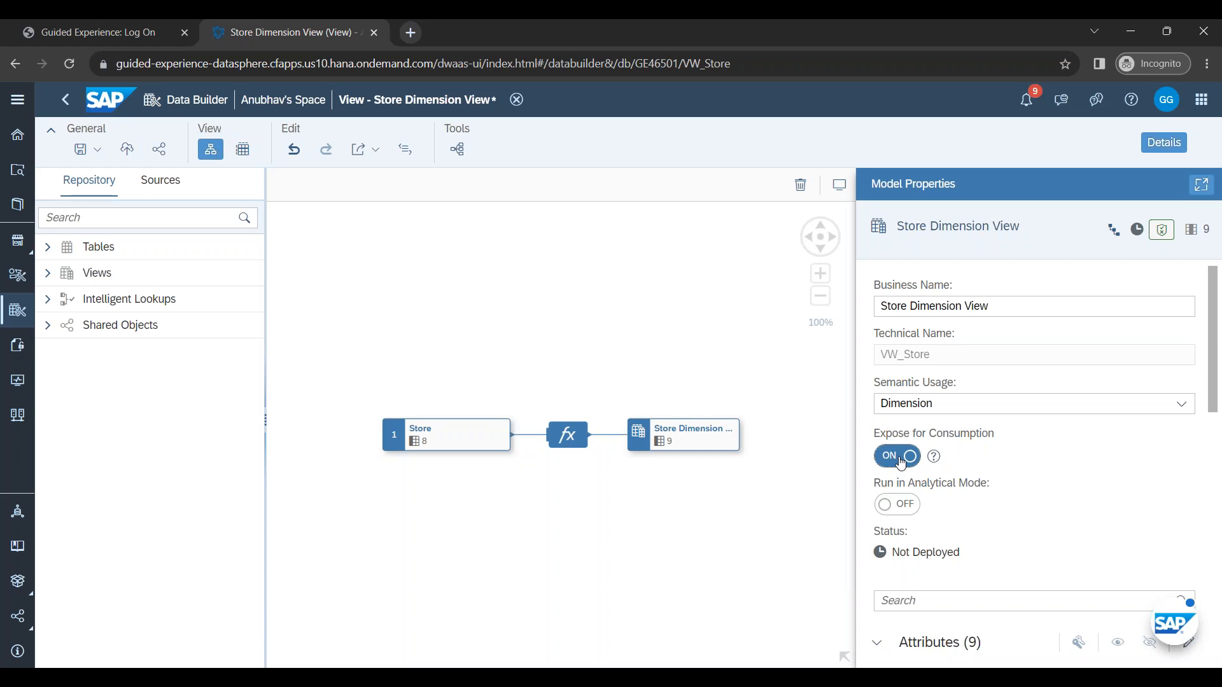
{"action": "left_click", "coordinate": [130, 159]}
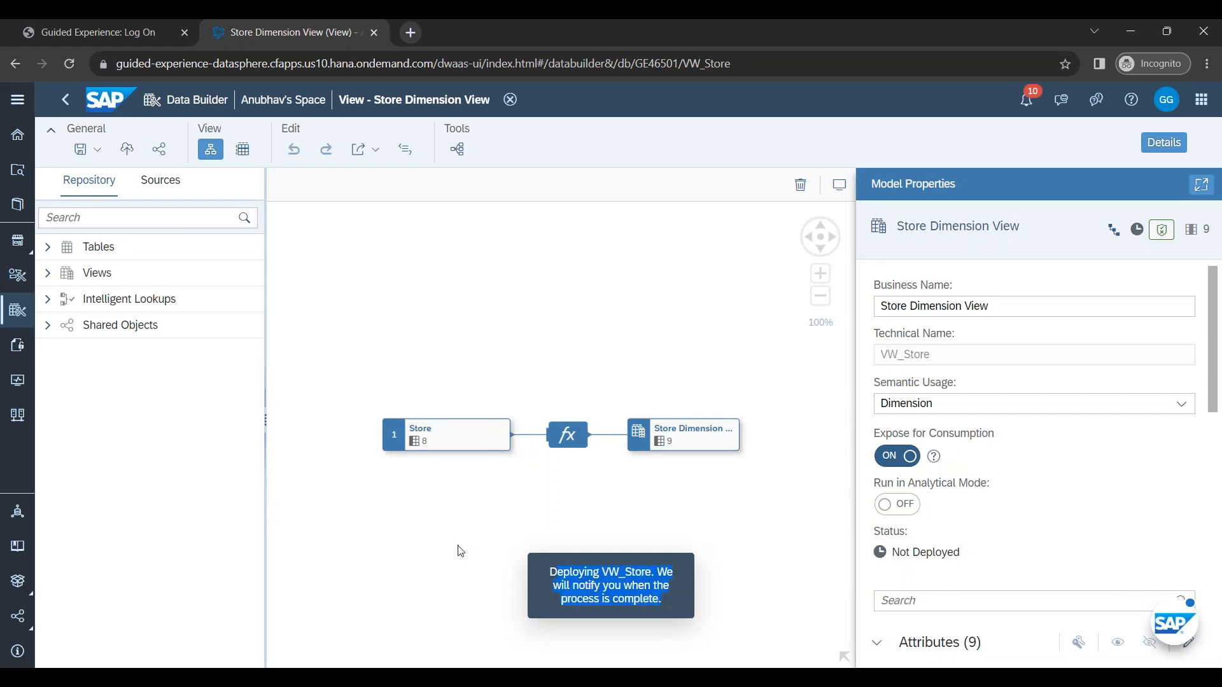
Step: Create another graphical view in the Data Builder with the Sales Transaction table as source, and space out its two nodes
{"action": "left_click", "coordinate": [15, 310]}
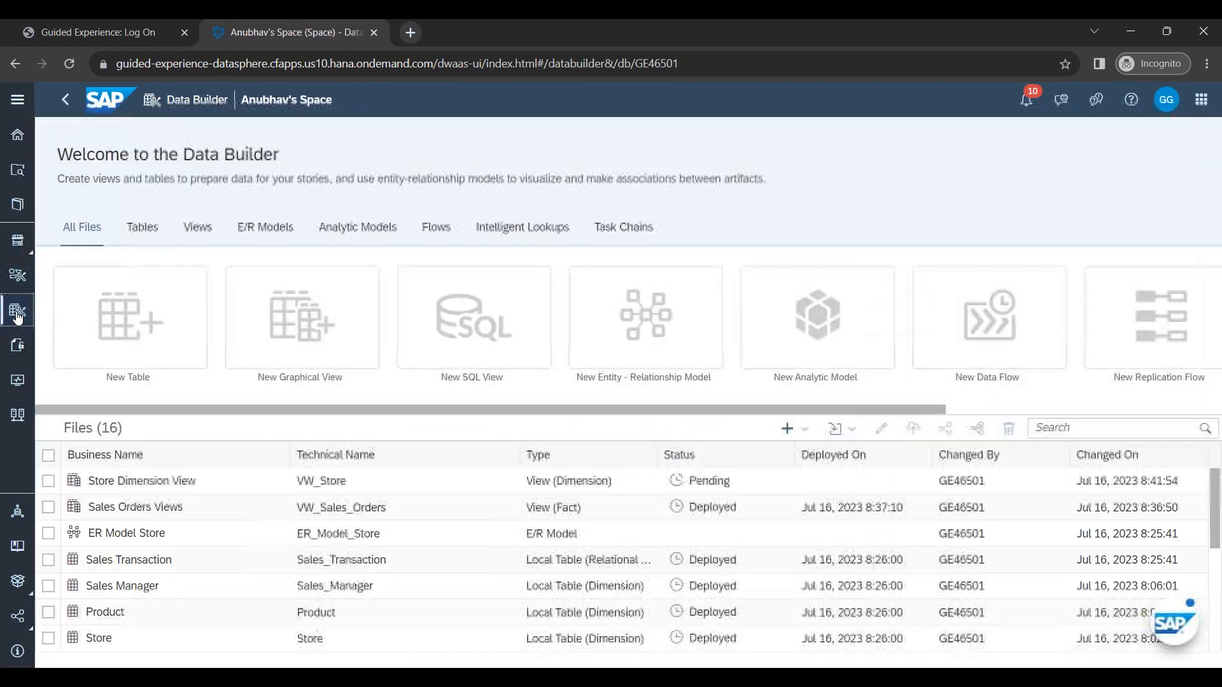
{"action": "left_click", "coordinate": [280, 345]}
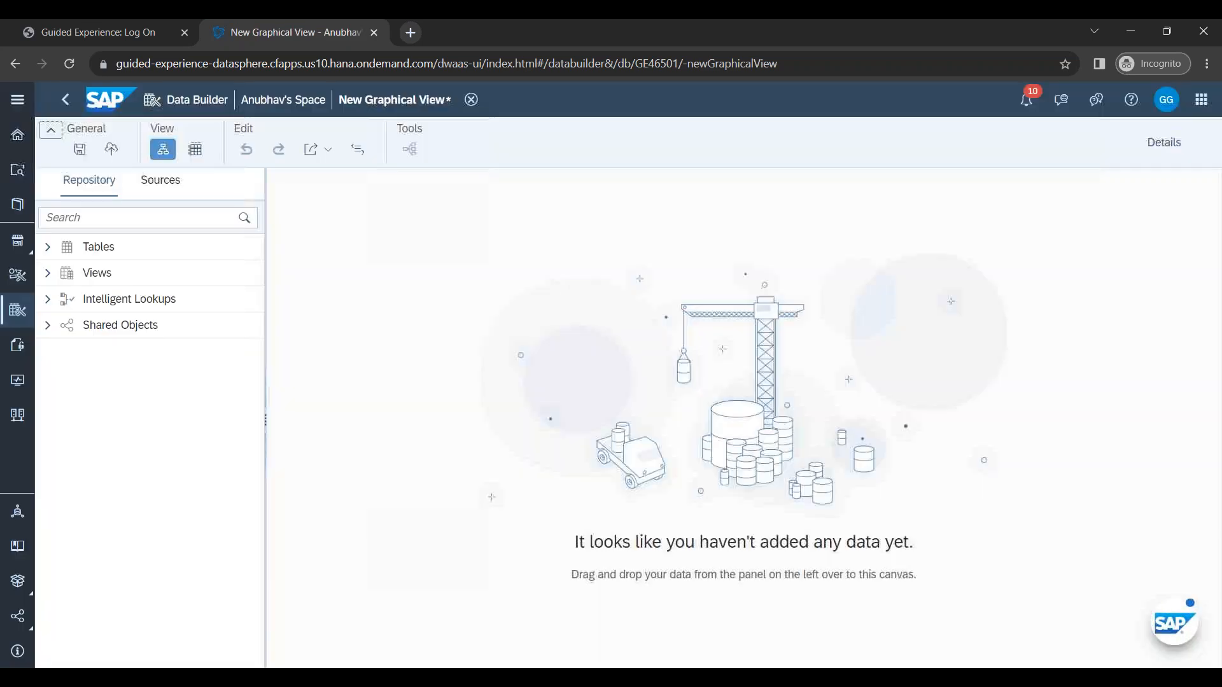
{"action": "left_click", "coordinate": [47, 247]}
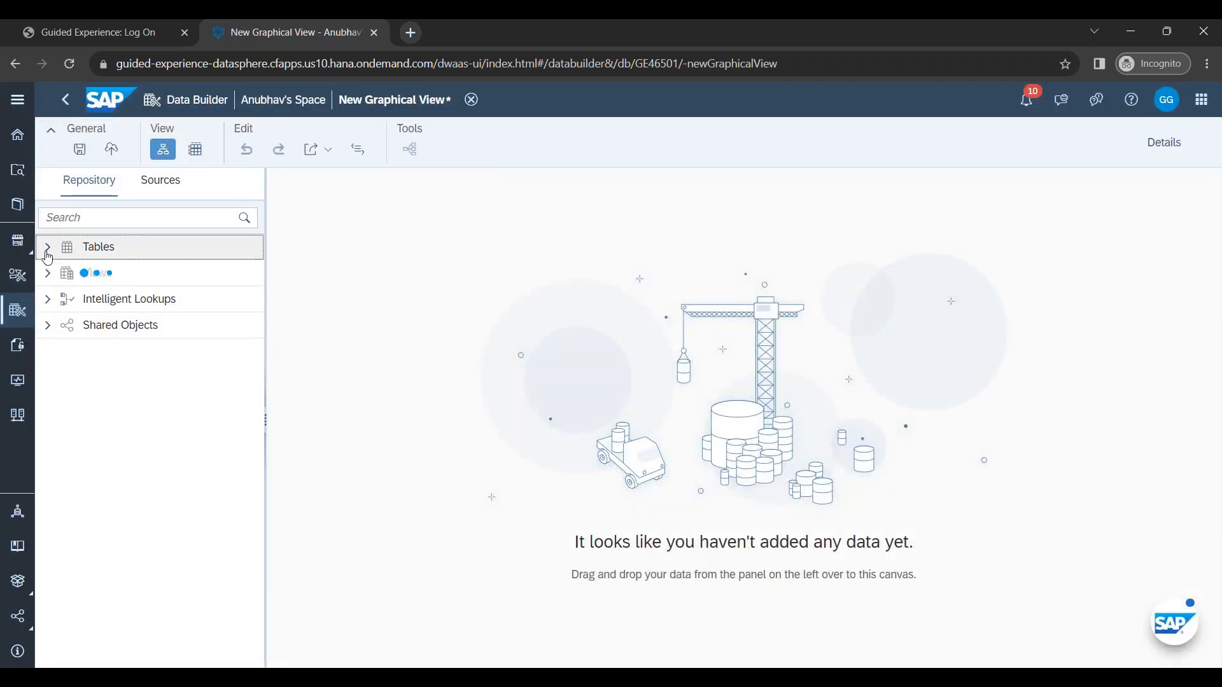
{"action": "left_click_drag", "start_coordinate": [157, 358], "coordinate": [463, 380]}
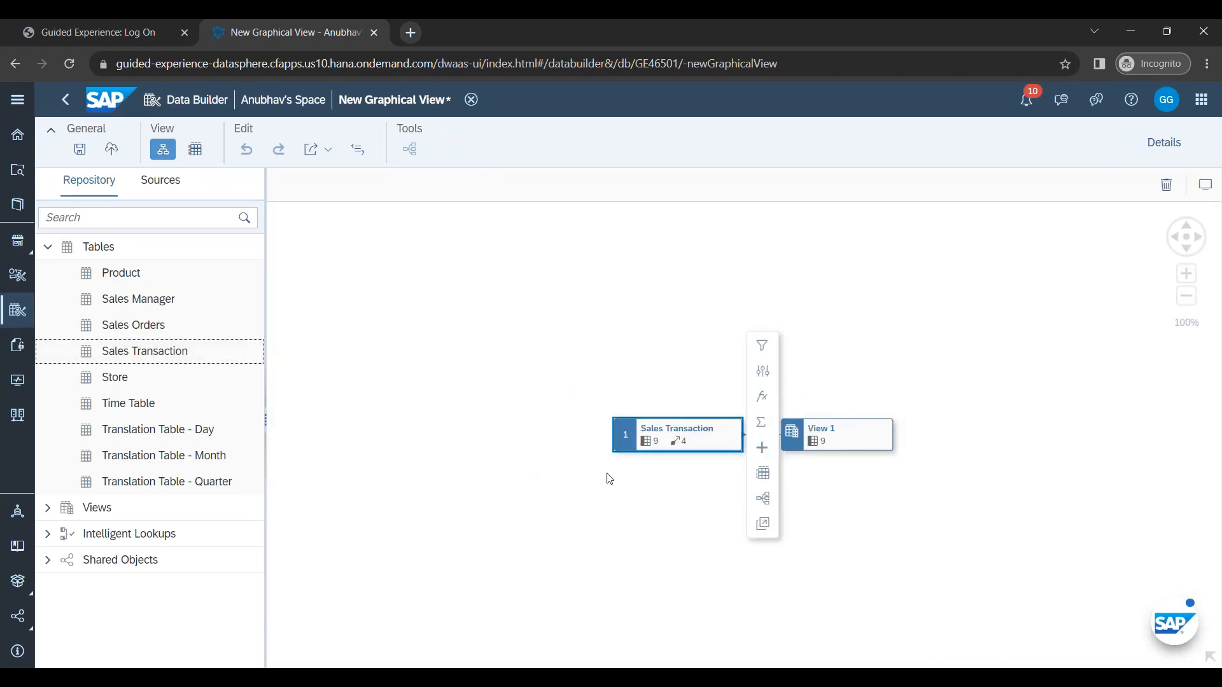
{"action": "left_click_drag", "start_coordinate": [659, 449], "coordinate": [506, 401]}
{"action": "left_click_drag", "start_coordinate": [804, 431], "coordinate": [719, 380]}
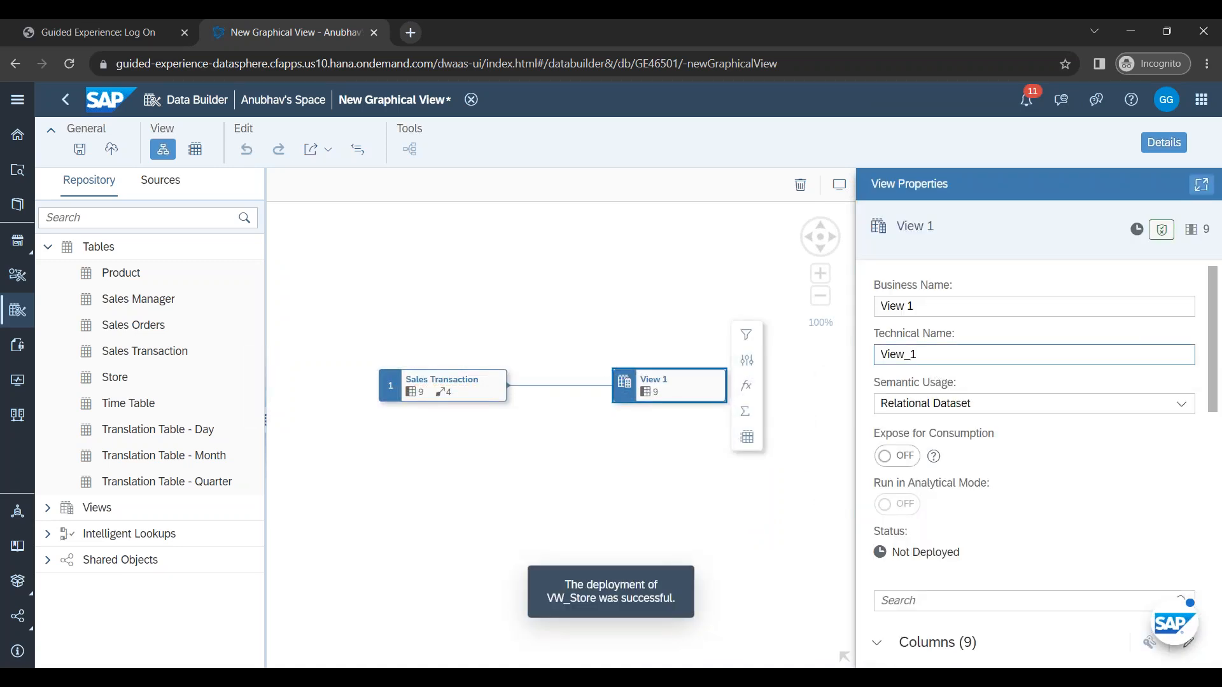
Step: Name the output view Sales Transaction View and set its technical name to VW_Transactions
{"action": "triple_click", "coordinate": [928, 306]}
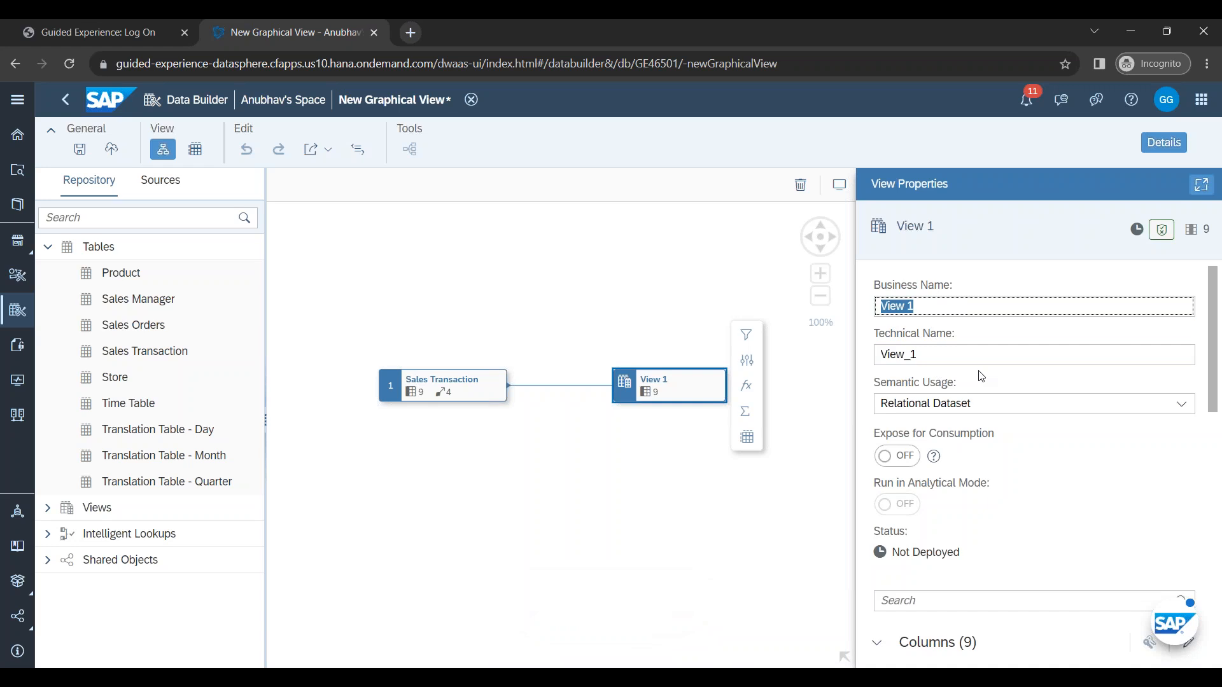
{"action": "type", "text": "Sales Transaction View"}
{"action": "key", "text": "Tab"}
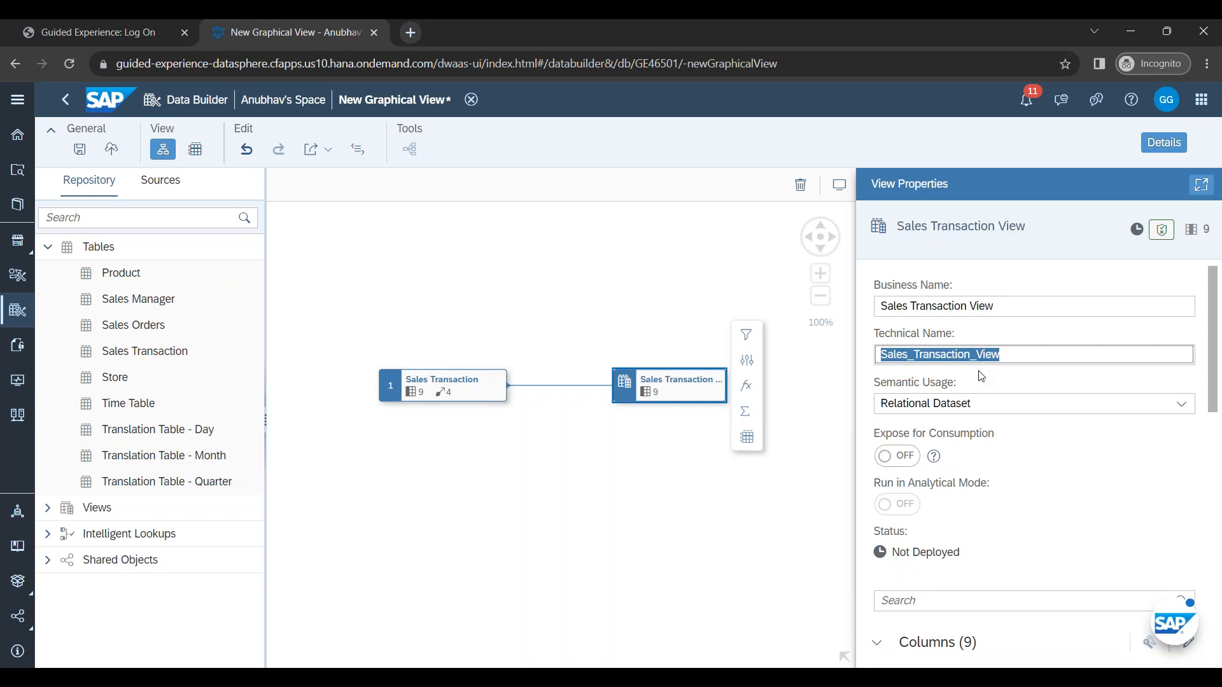
{"action": "type", "text": "VW_Tra"}
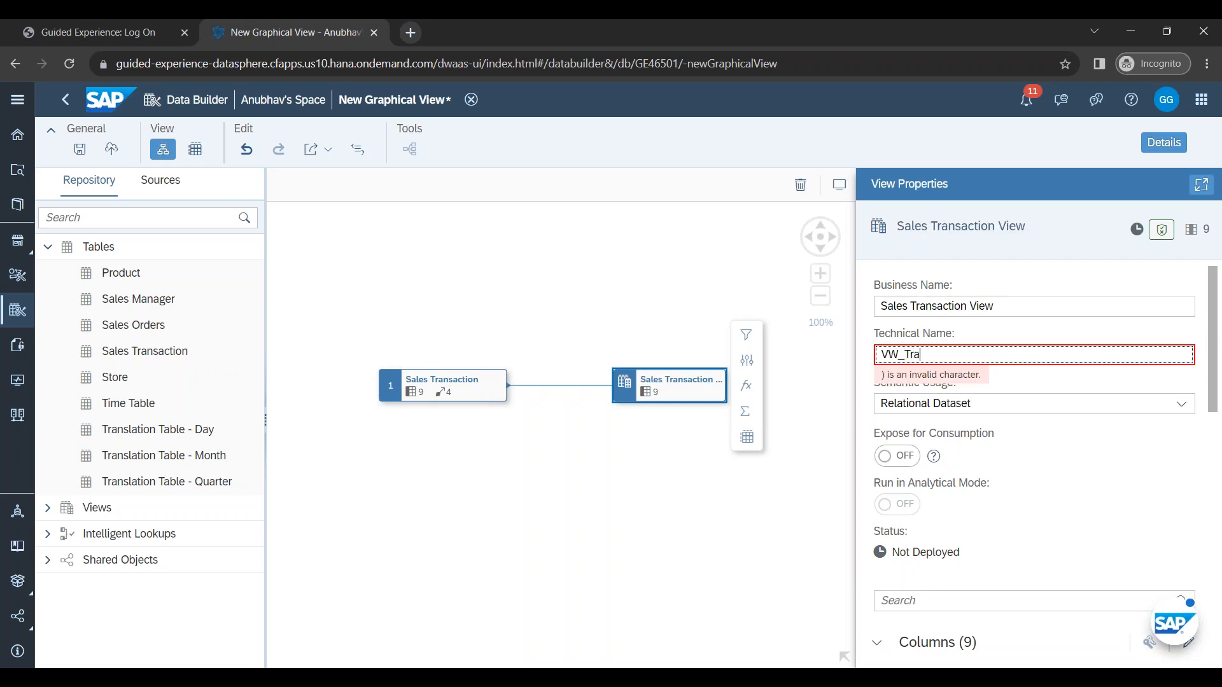
{"action": "type", "text": "nsactions"}
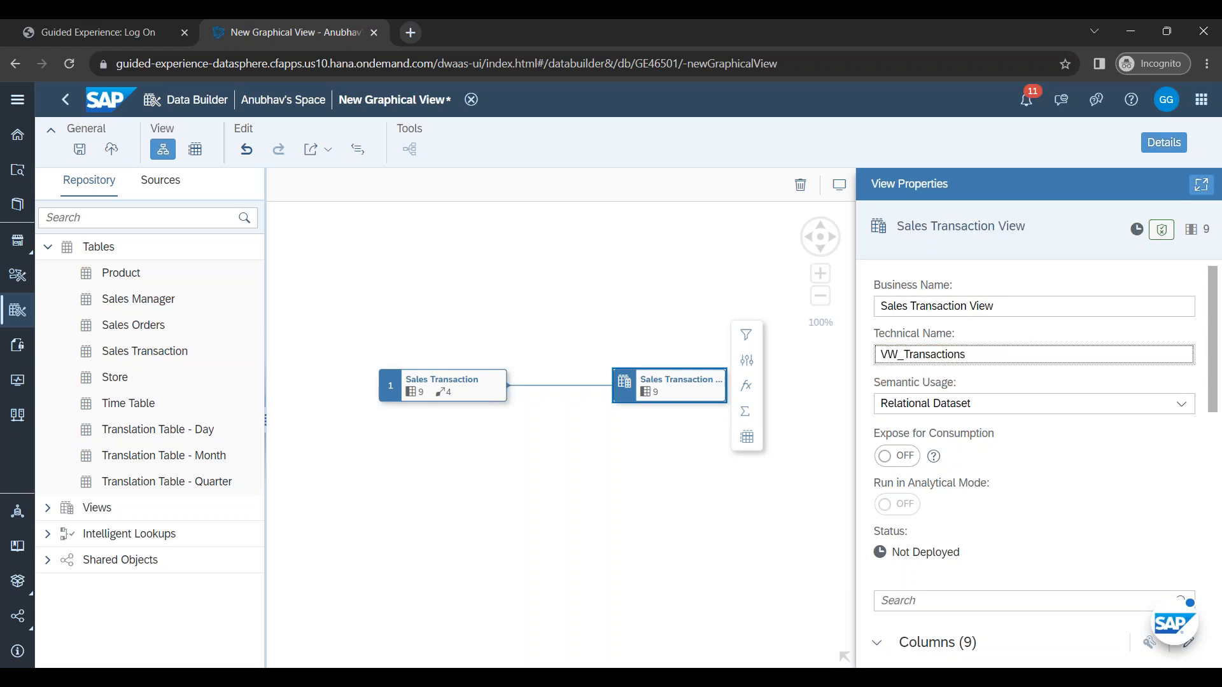
Step: Set the semantic usage of the Sales Transaction View to Fact
{"action": "left_click", "coordinate": [977, 406]}
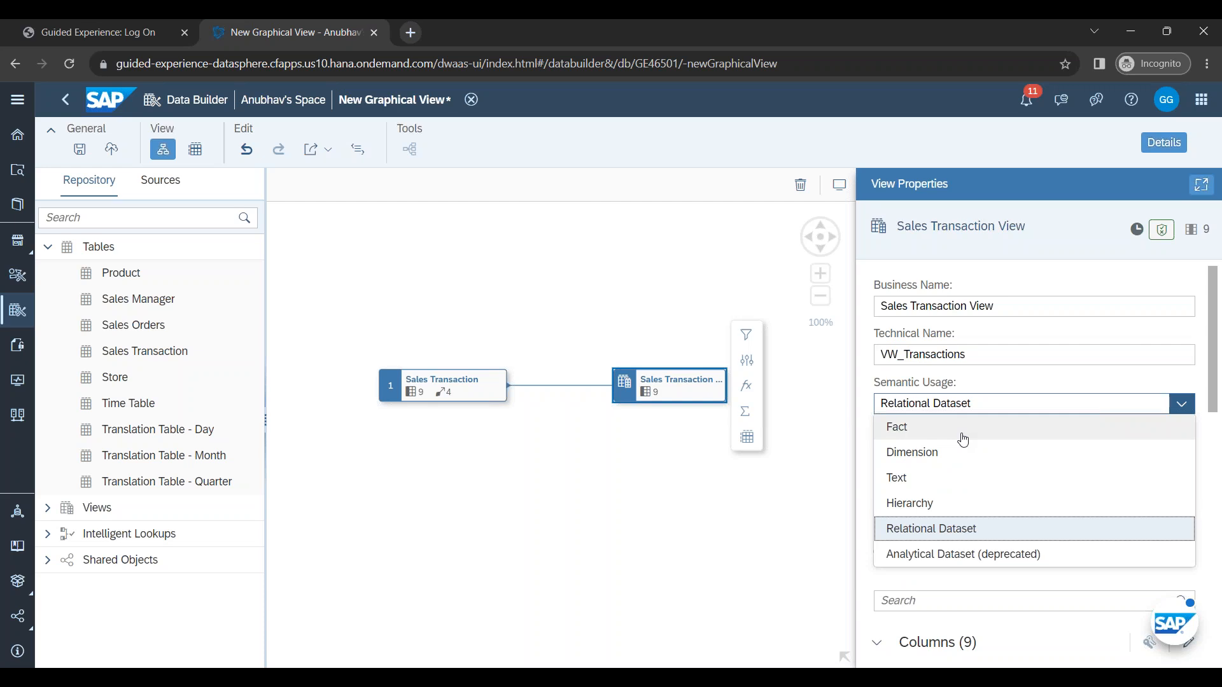
{"action": "left_click", "coordinate": [965, 440]}
{"action": "scroll", "coordinate": [1019, 464], "scroll_direction": "down", "scroll_amount": 1}
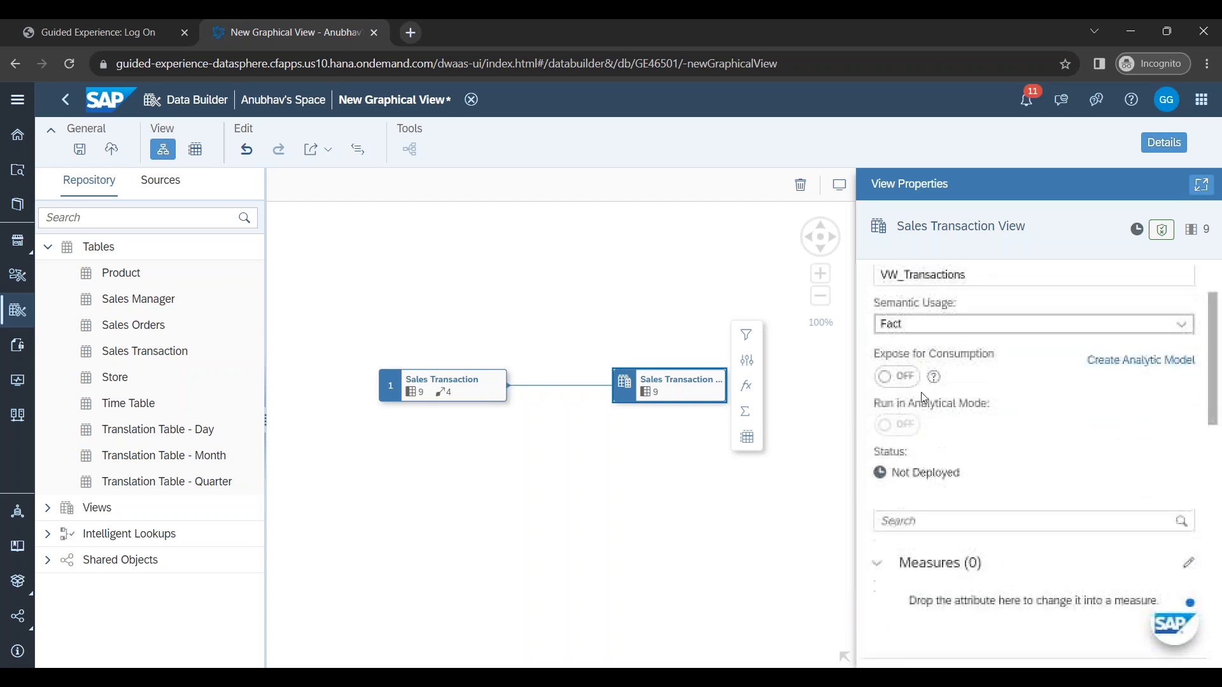
Step: Turn on Expose for Consumption for the Sales Transaction View and convert Profit, Discount, Revenue and Cost from attributes into measures
{"action": "left_click", "coordinate": [908, 379]}
{"action": "scroll", "coordinate": [1017, 492], "scroll_direction": "down", "scroll_amount": 6}
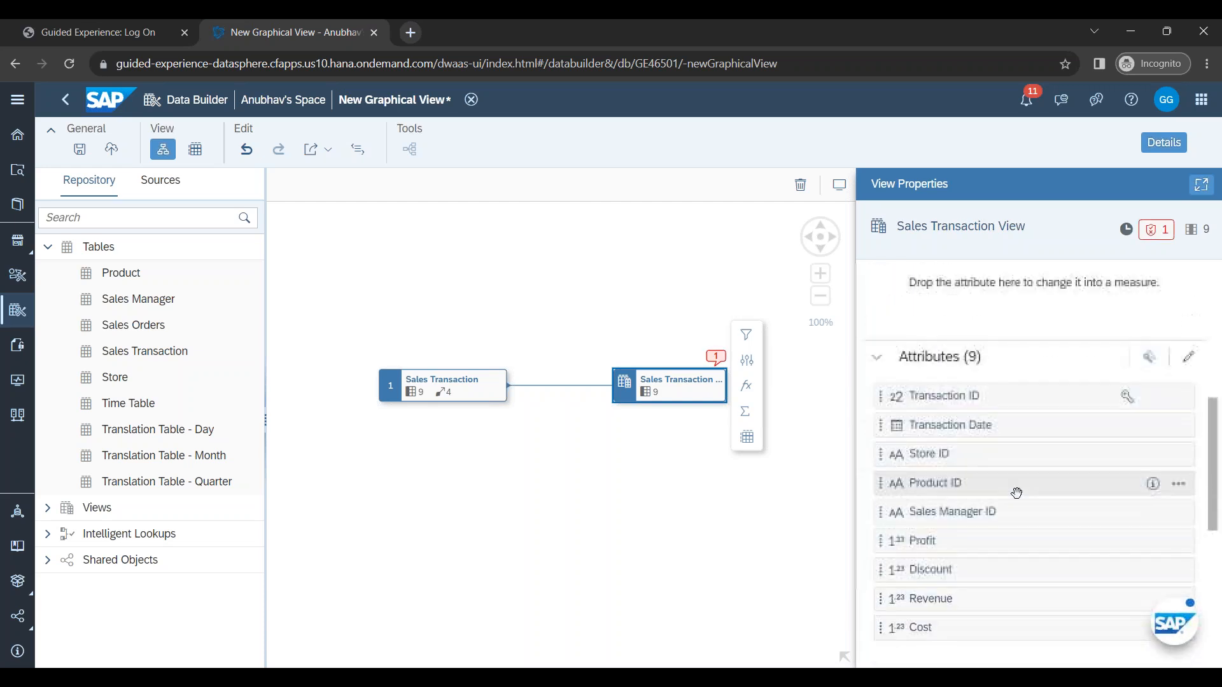
{"action": "scroll", "coordinate": [965, 463], "scroll_direction": "up", "scroll_amount": 1}
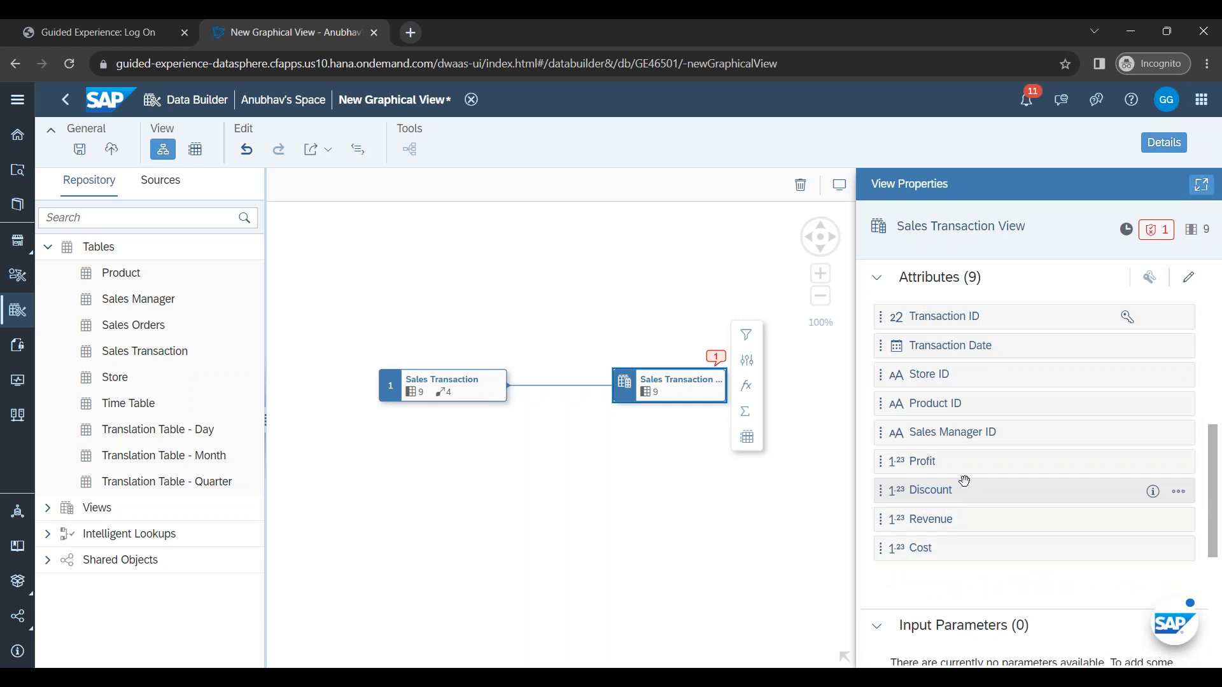
{"action": "left_click", "coordinate": [966, 462]}
{"action": "left_click", "coordinate": [966, 490], "text": "ctrl"}
{"action": "left_click", "coordinate": [968, 519], "text": "ctrl"}
{"action": "left_click", "coordinate": [966, 548], "text": "ctrl"}
{"action": "scroll", "coordinate": [990, 490], "scroll_direction": "up", "scroll_amount": 2}
{"action": "left_click_drag", "start_coordinate": [956, 620], "coordinate": [984, 364]}
{"action": "scroll", "coordinate": [1035, 446], "scroll_direction": "up", "scroll_amount": 6}
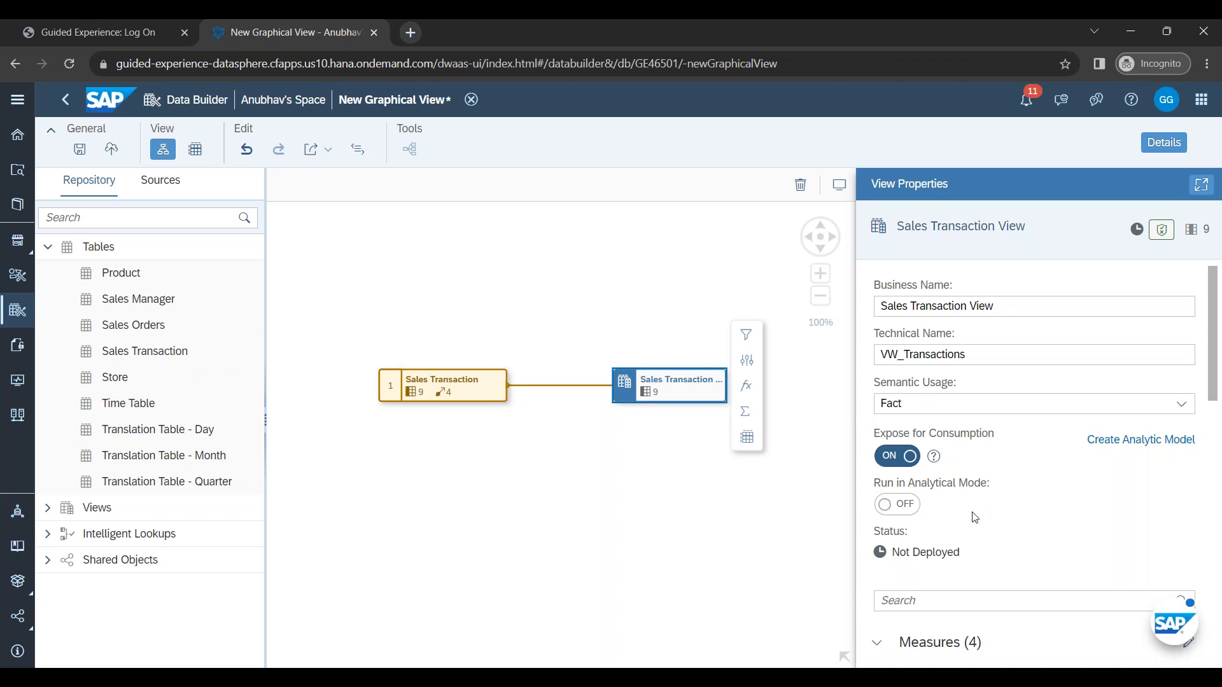
Step: Add an association from the Sales Transaction View to the Product dimension table
{"action": "scroll", "coordinate": [975, 518], "scroll_direction": "down", "scroll_amount": 10}
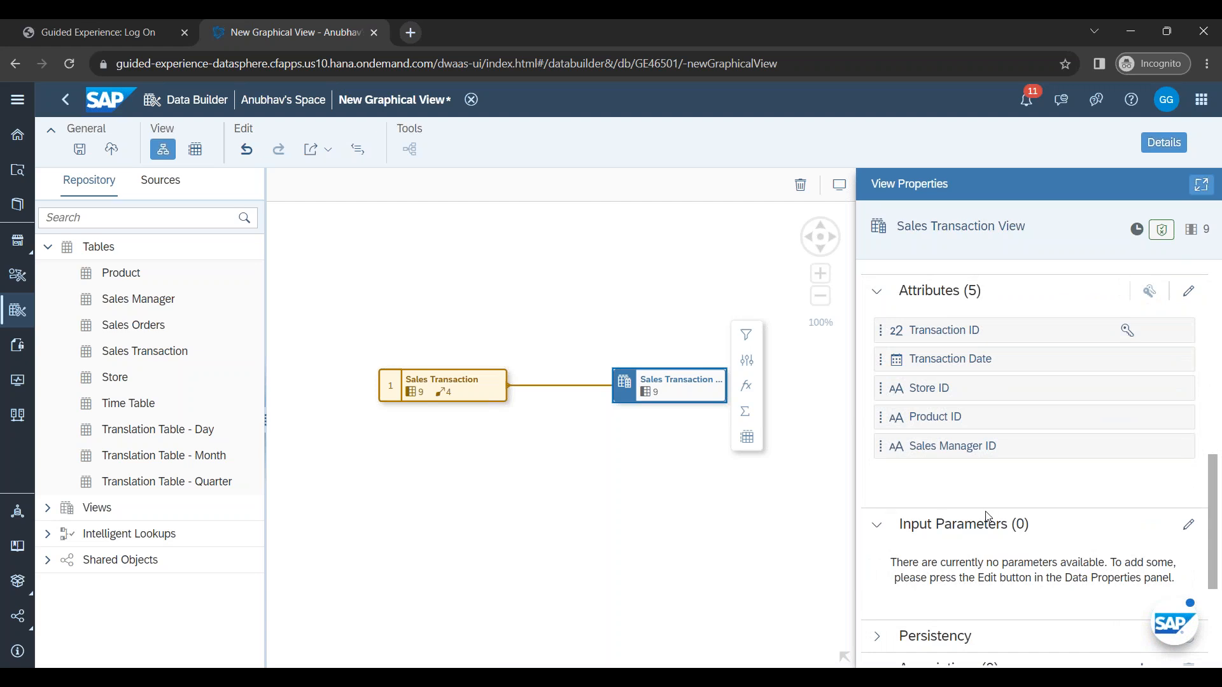
{"action": "scroll", "coordinate": [470, 408], "scroll_direction": "down", "scroll_amount": 1}
{"action": "scroll", "coordinate": [878, 506], "scroll_direction": "down", "scroll_amount": 4}
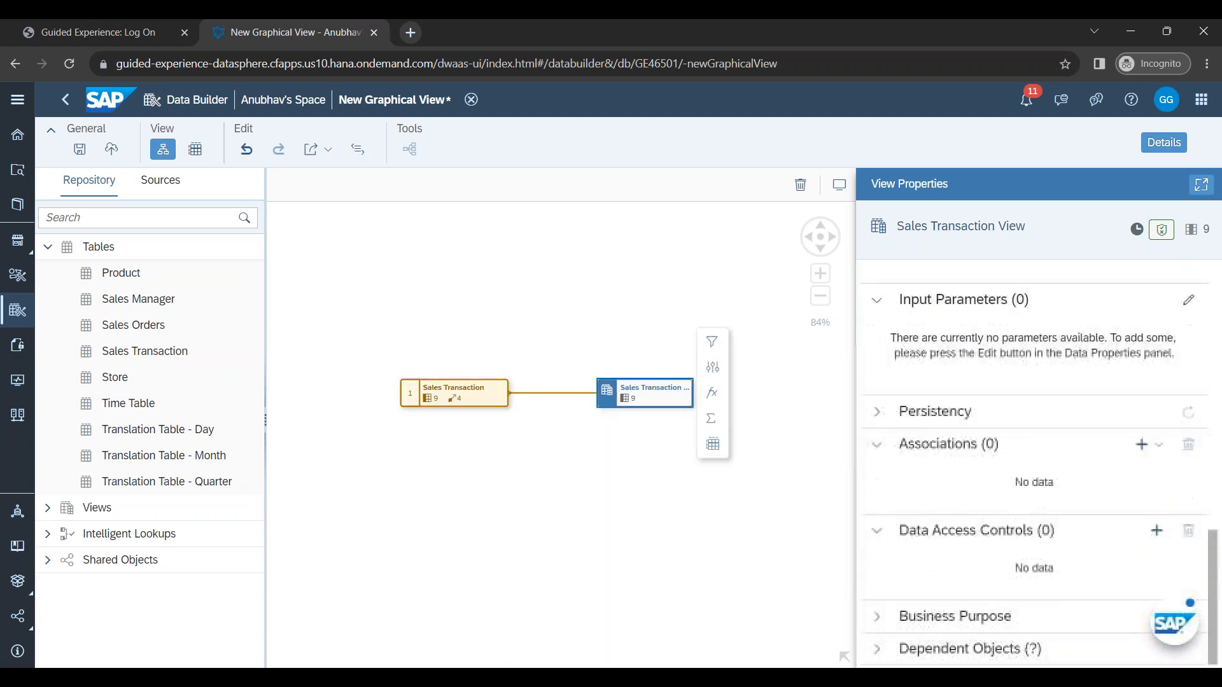
{"action": "left_click_drag", "start_coordinate": [911, 447], "coordinate": [1004, 454]}
{"action": "left_click", "coordinate": [973, 450]}
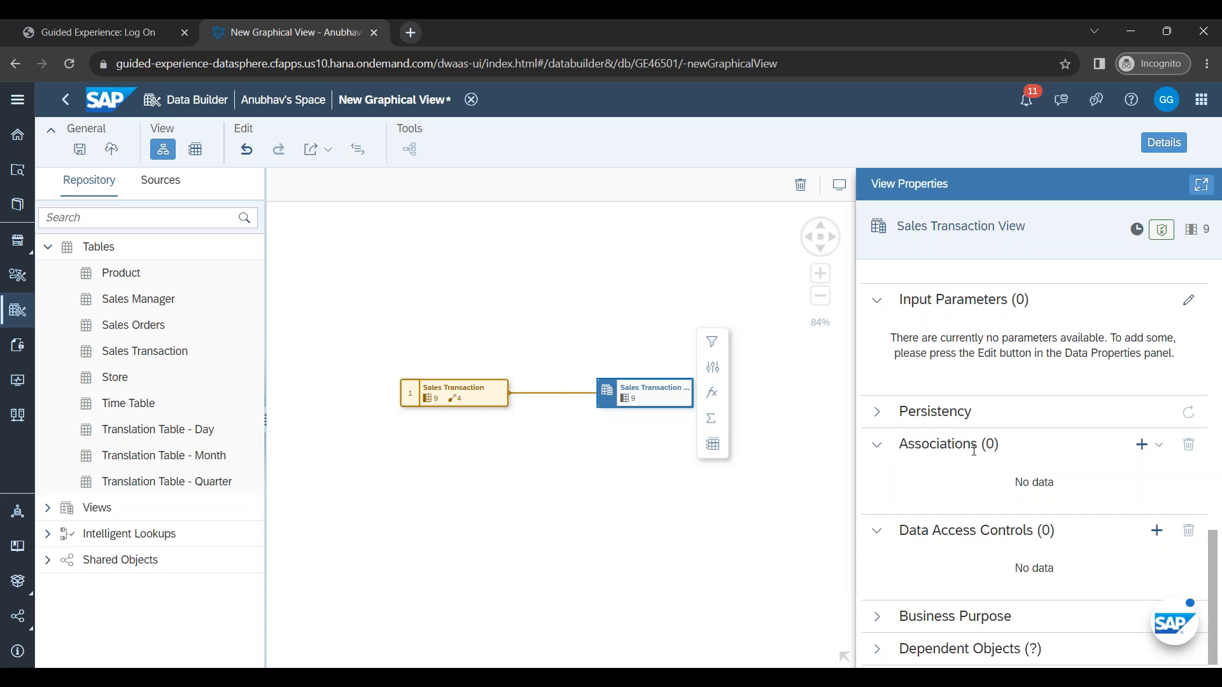
{"action": "left_click", "coordinate": [1158, 445]}
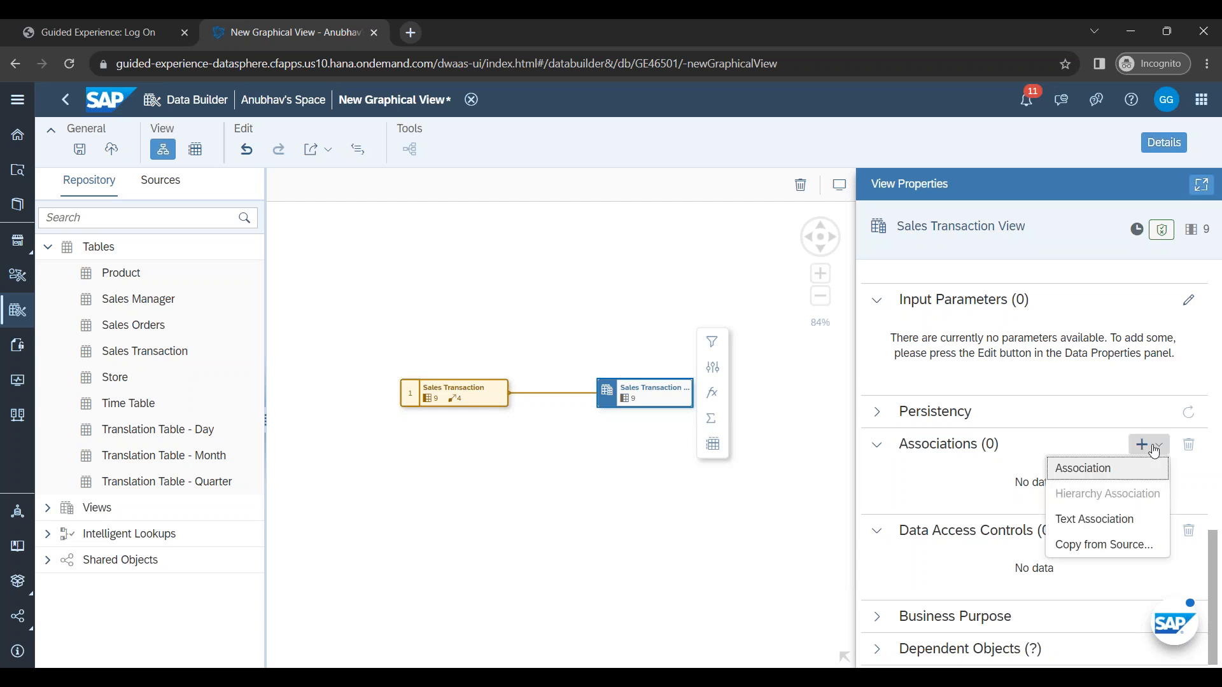
{"action": "left_click", "coordinate": [1102, 479]}
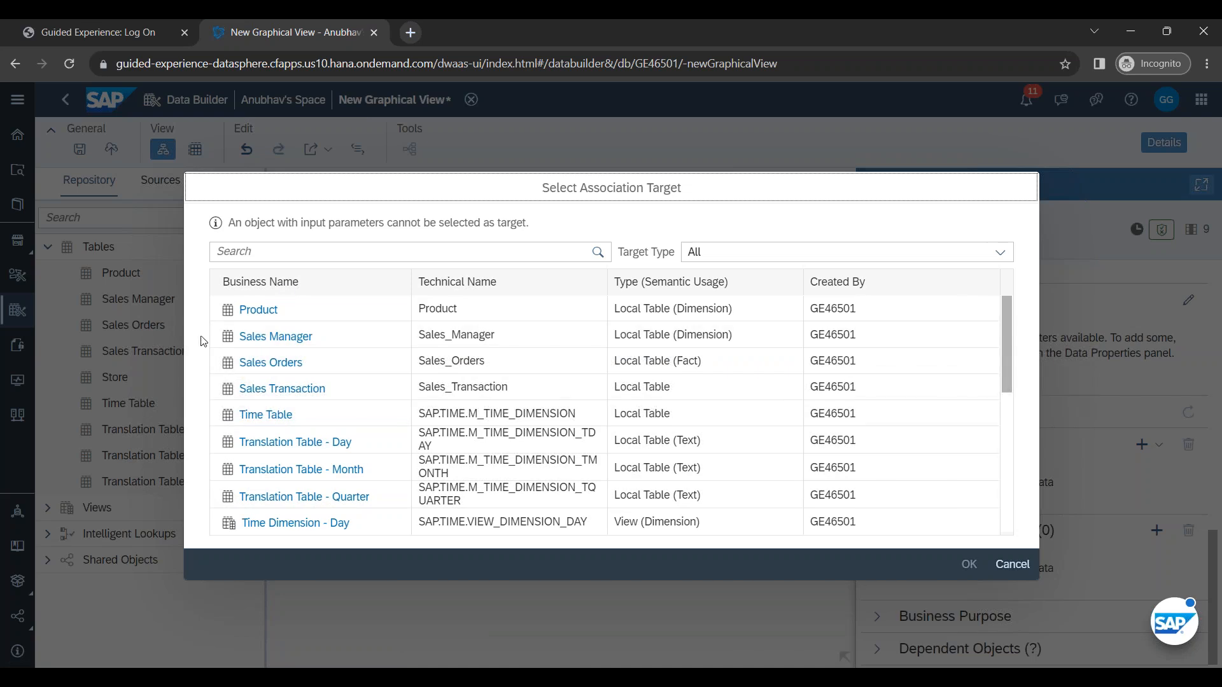
{"action": "left_click", "coordinate": [294, 317]}
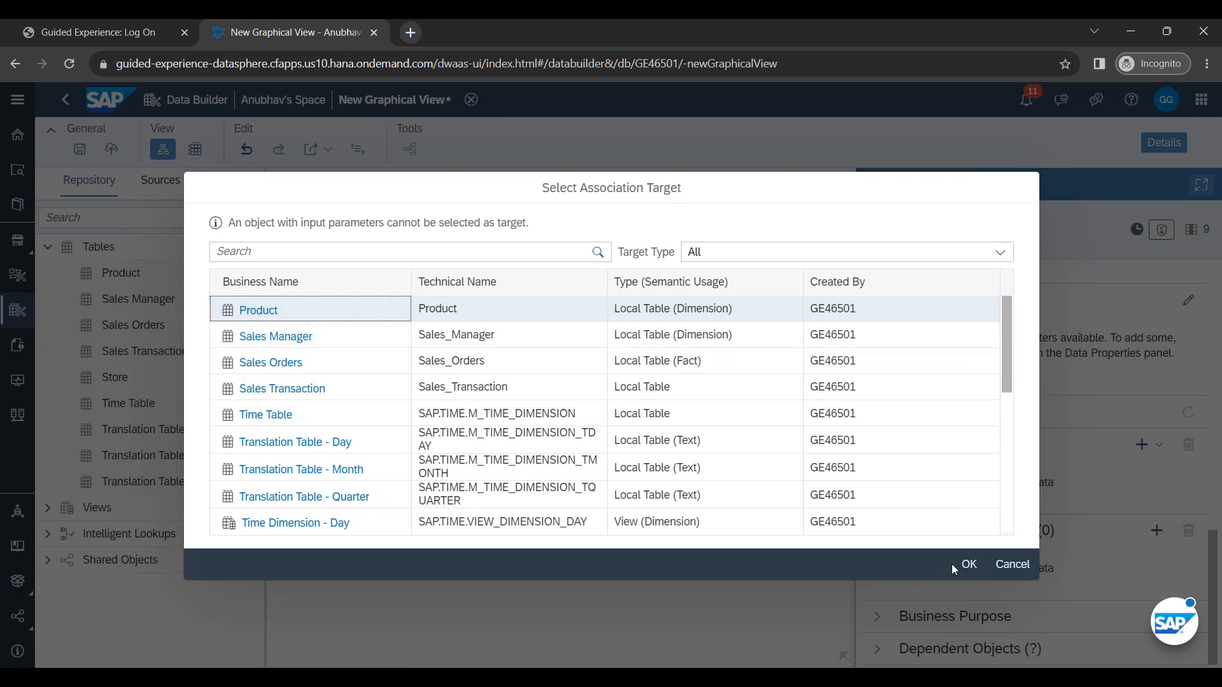
{"action": "left_click", "coordinate": [970, 566]}
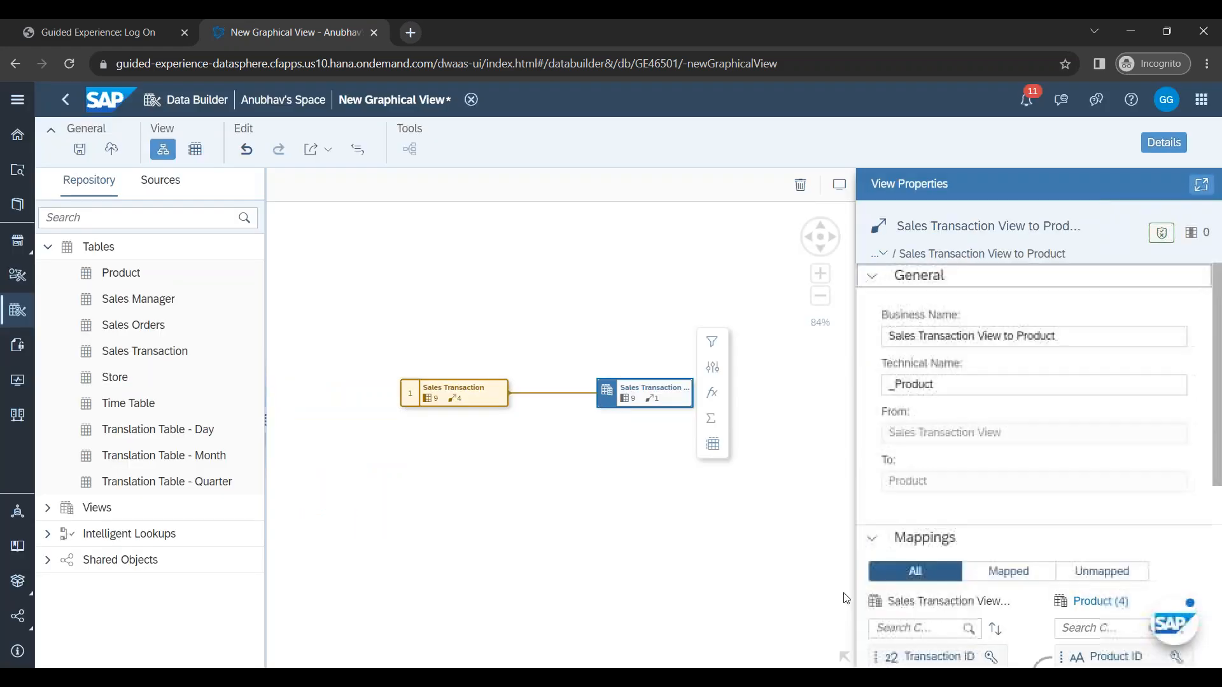
Step: Examine the Product association's general properties and column mappings, including mapped columns only, and return to the Sales Transaction View's properties
{"action": "scroll", "coordinate": [1129, 513], "scroll_direction": "down", "scroll_amount": 5}
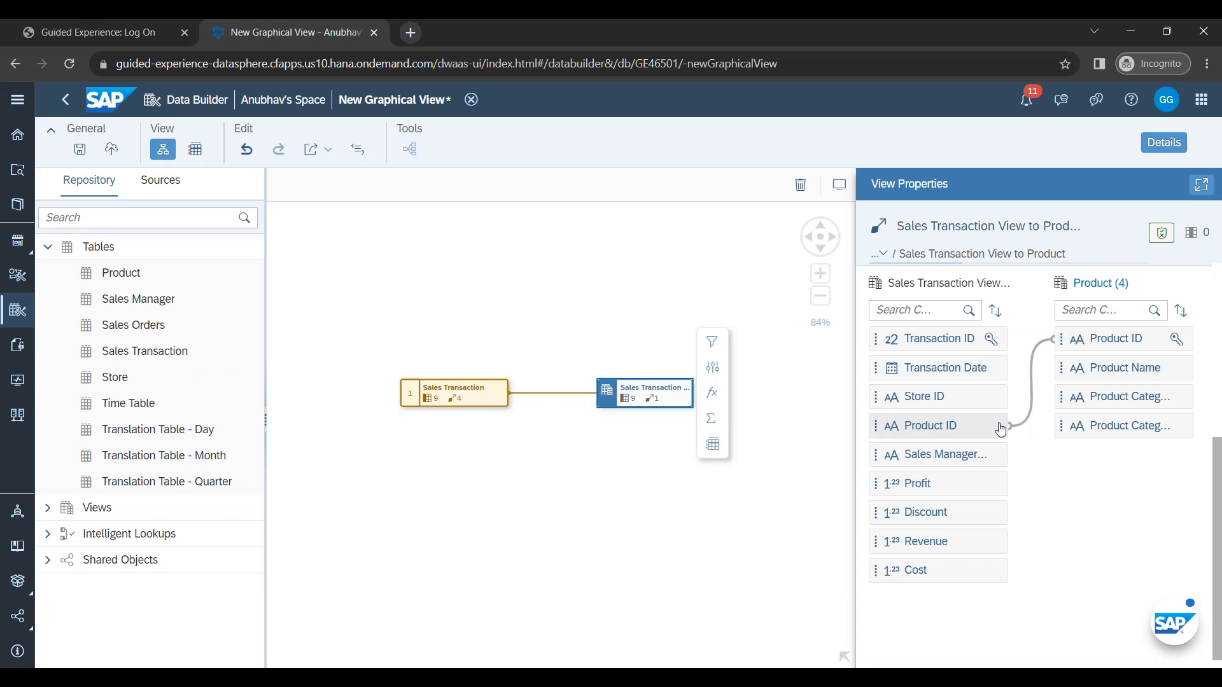
{"action": "scroll", "coordinate": [1041, 486], "scroll_direction": "up", "scroll_amount": 5}
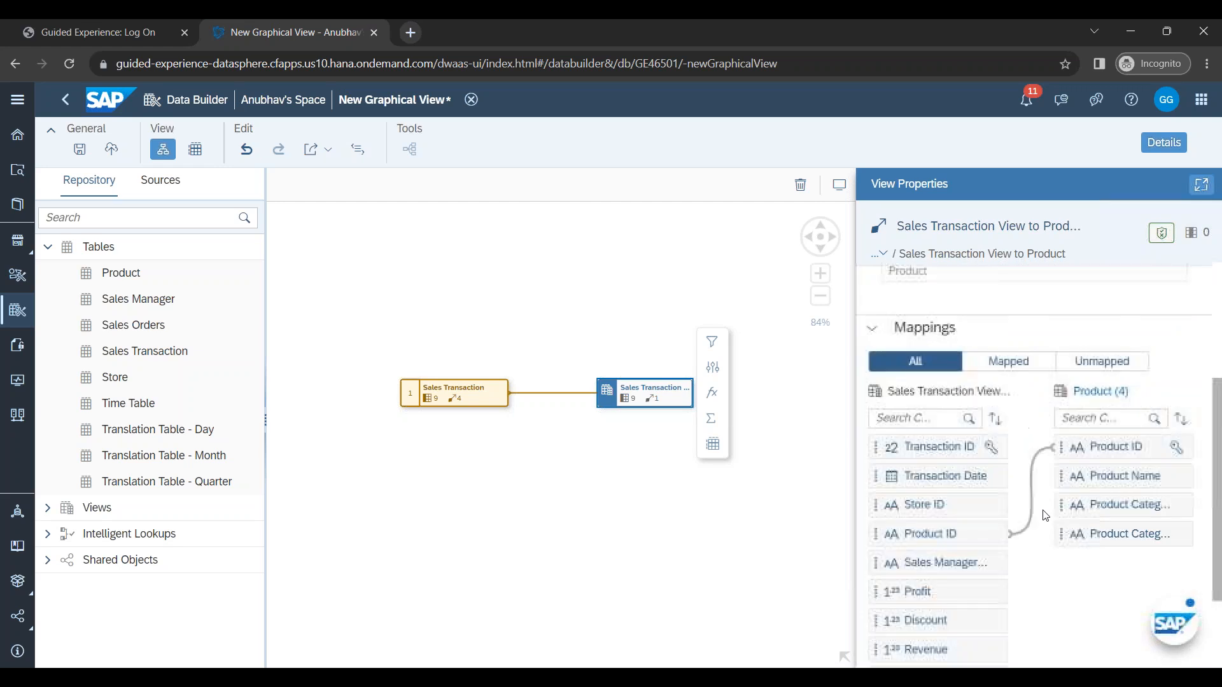
{"action": "scroll", "coordinate": [1020, 516], "scroll_direction": "up", "scroll_amount": 1}
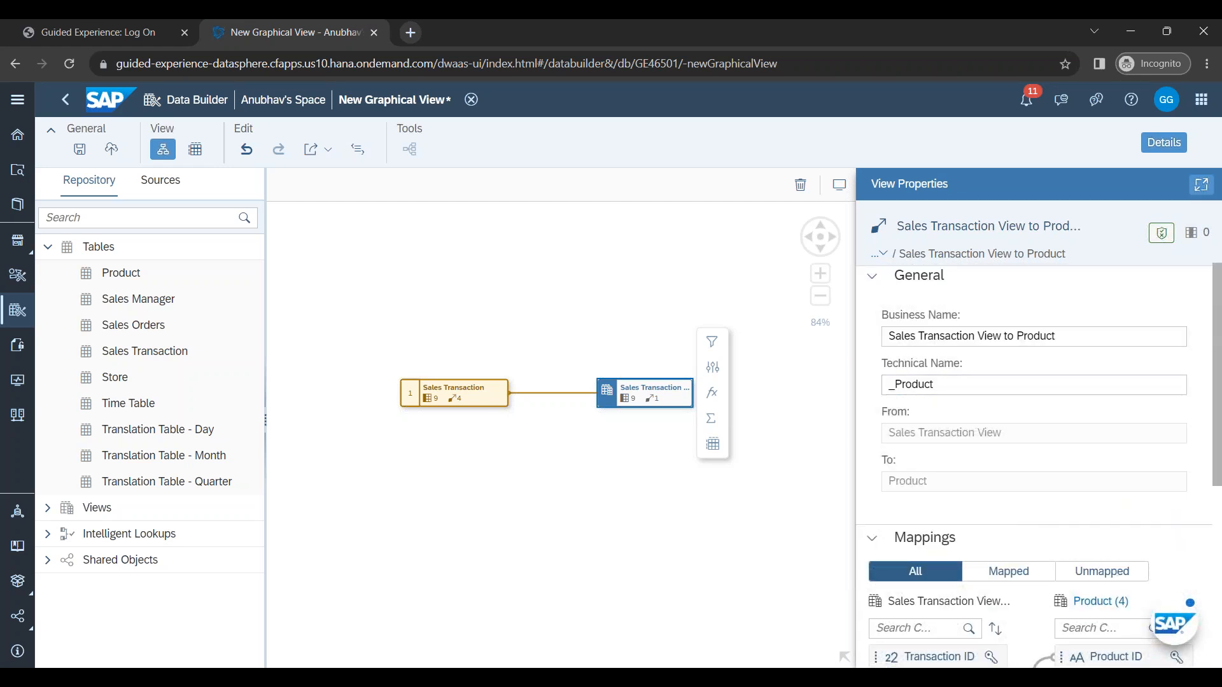
{"action": "scroll", "coordinate": [980, 484], "scroll_direction": "down", "scroll_amount": 5}
{"action": "scroll", "coordinate": [970, 478], "scroll_direction": "up", "scroll_amount": 5}
{"action": "scroll", "coordinate": [1058, 474], "scroll_direction": "down", "scroll_amount": 5}
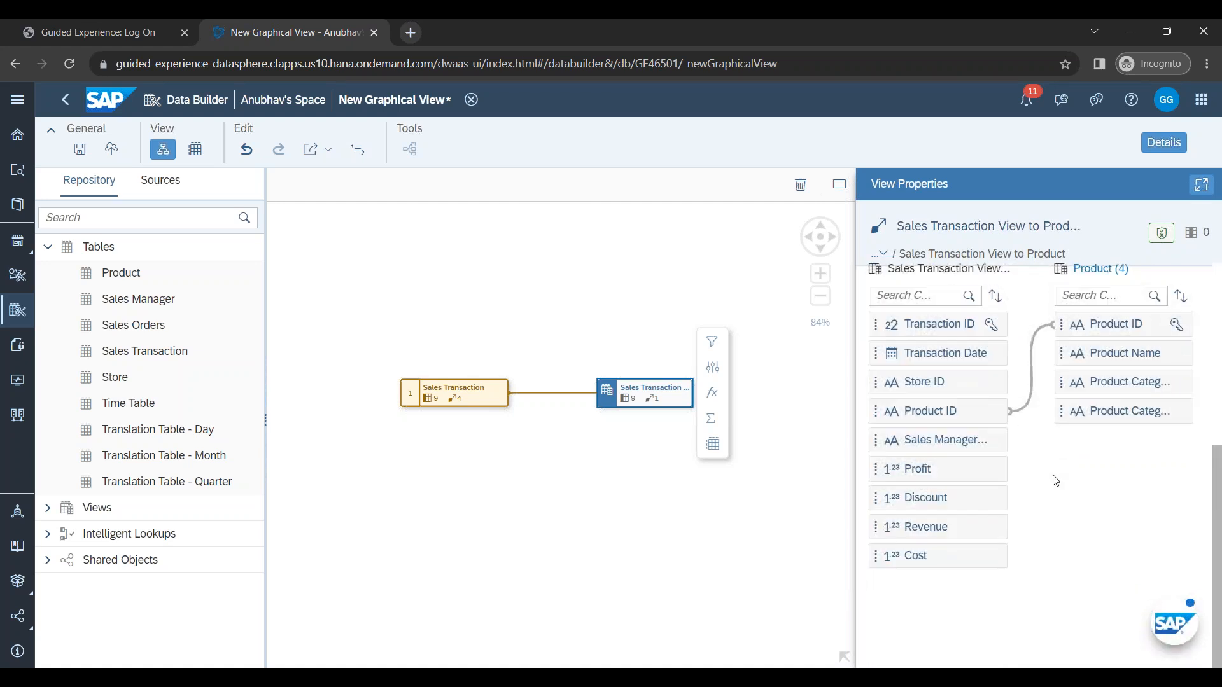
{"action": "scroll", "coordinate": [1126, 232], "scroll_direction": "up", "scroll_amount": 5}
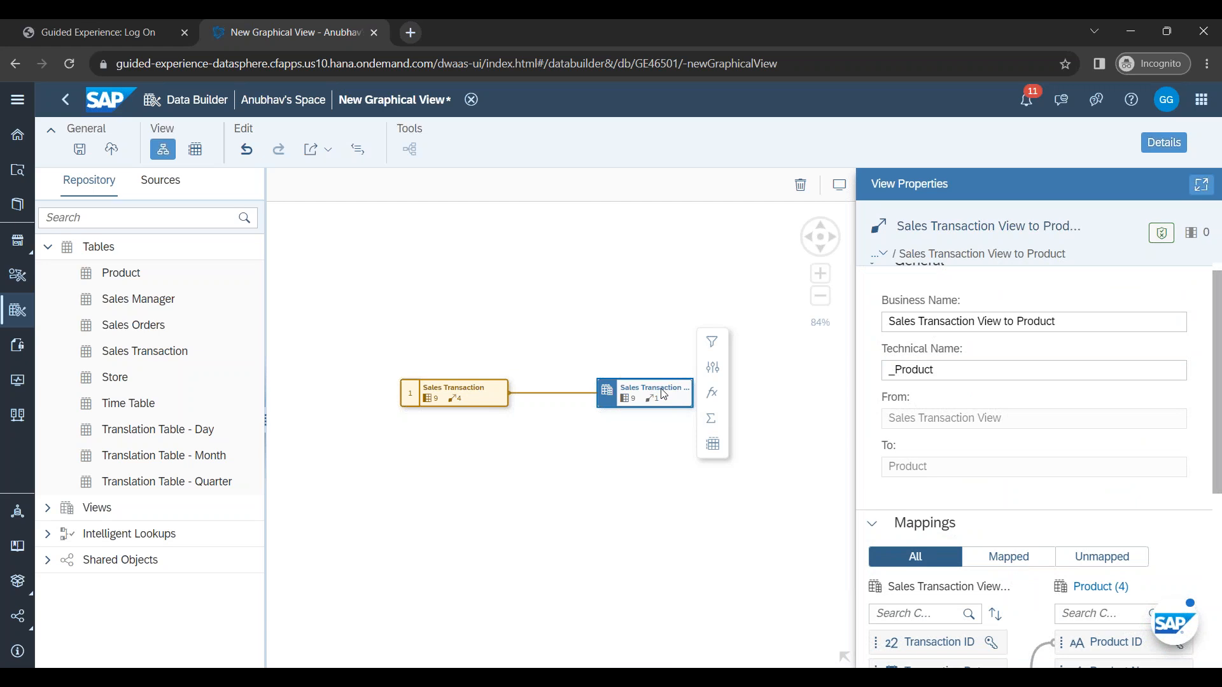
{"action": "left_click", "coordinate": [1009, 557]}
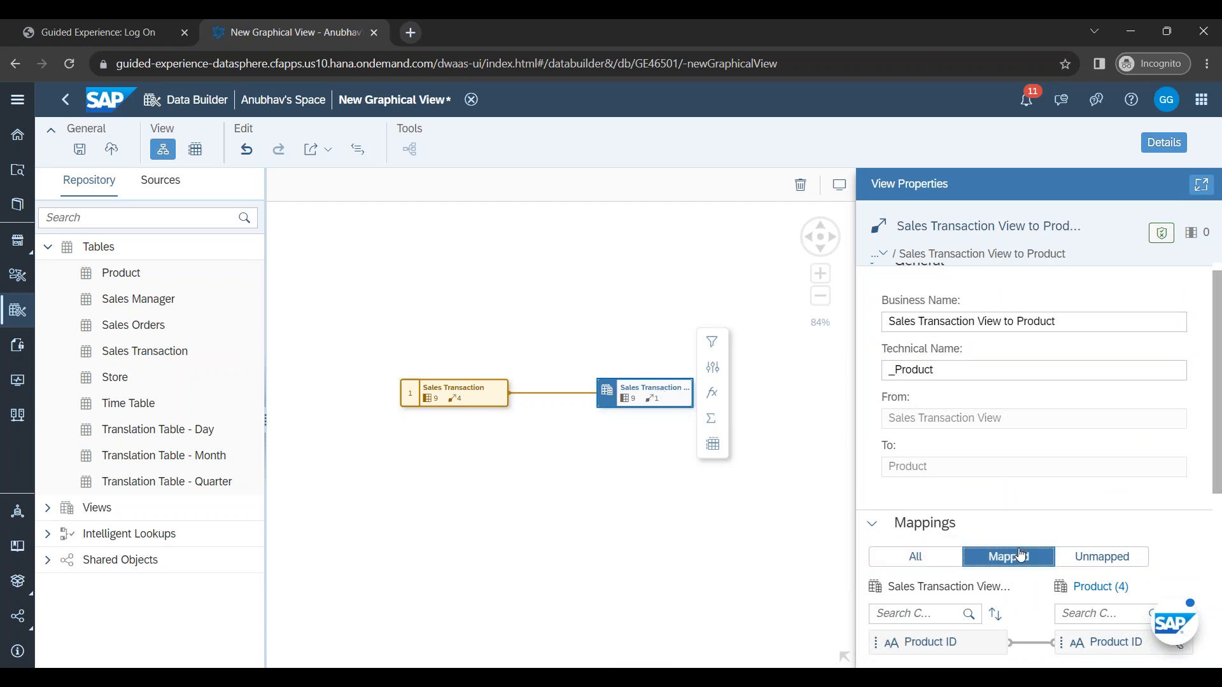
{"action": "scroll", "coordinate": [1016, 558], "scroll_direction": "down", "scroll_amount": 3}
{"action": "left_click", "coordinate": [915, 398]}
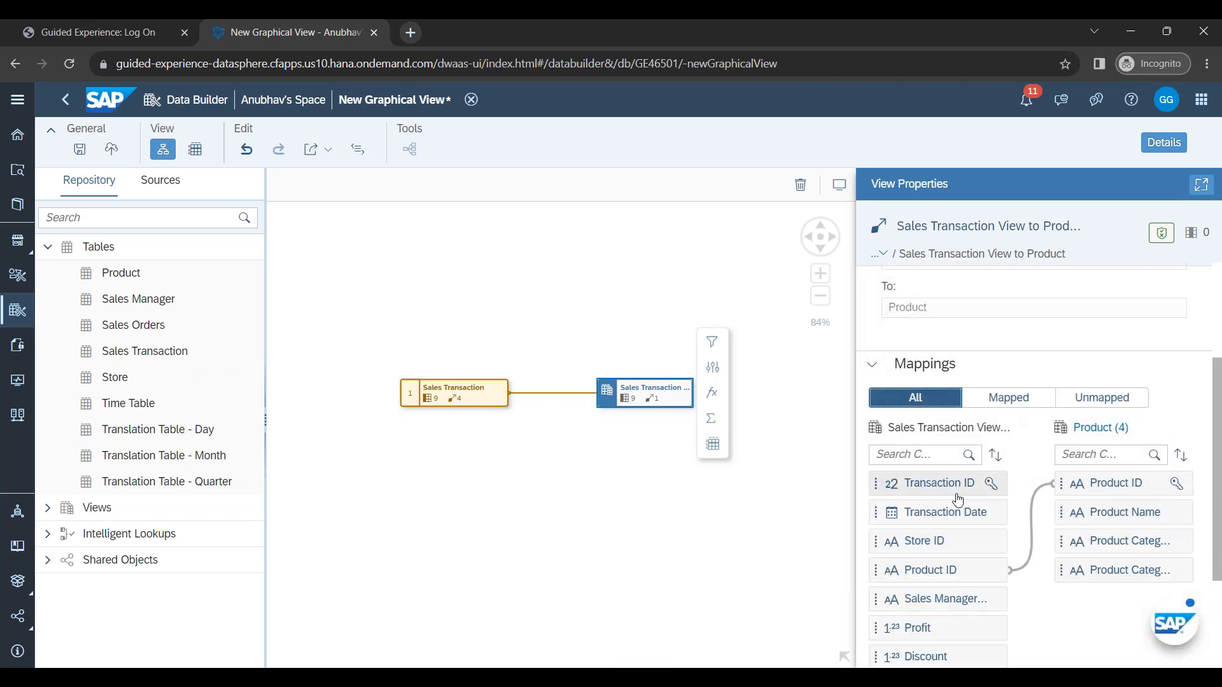
{"action": "scroll", "coordinate": [962, 445], "scroll_direction": "up", "scroll_amount": 3}
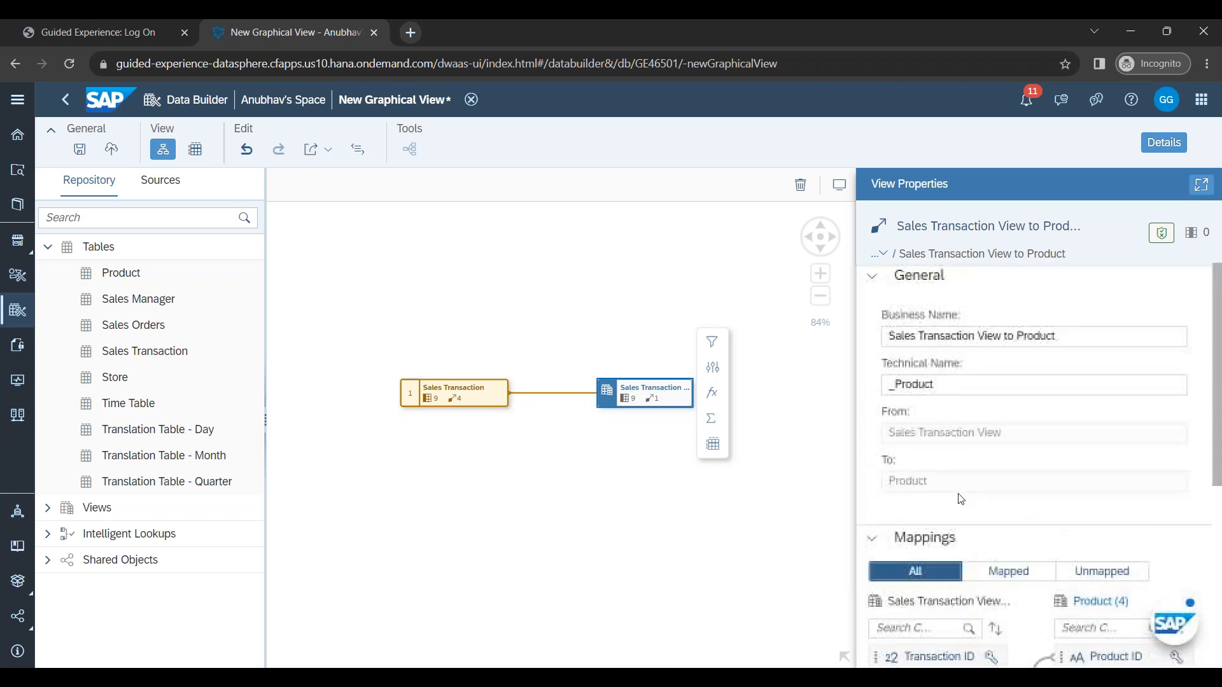
{"action": "left_click", "coordinate": [703, 498]}
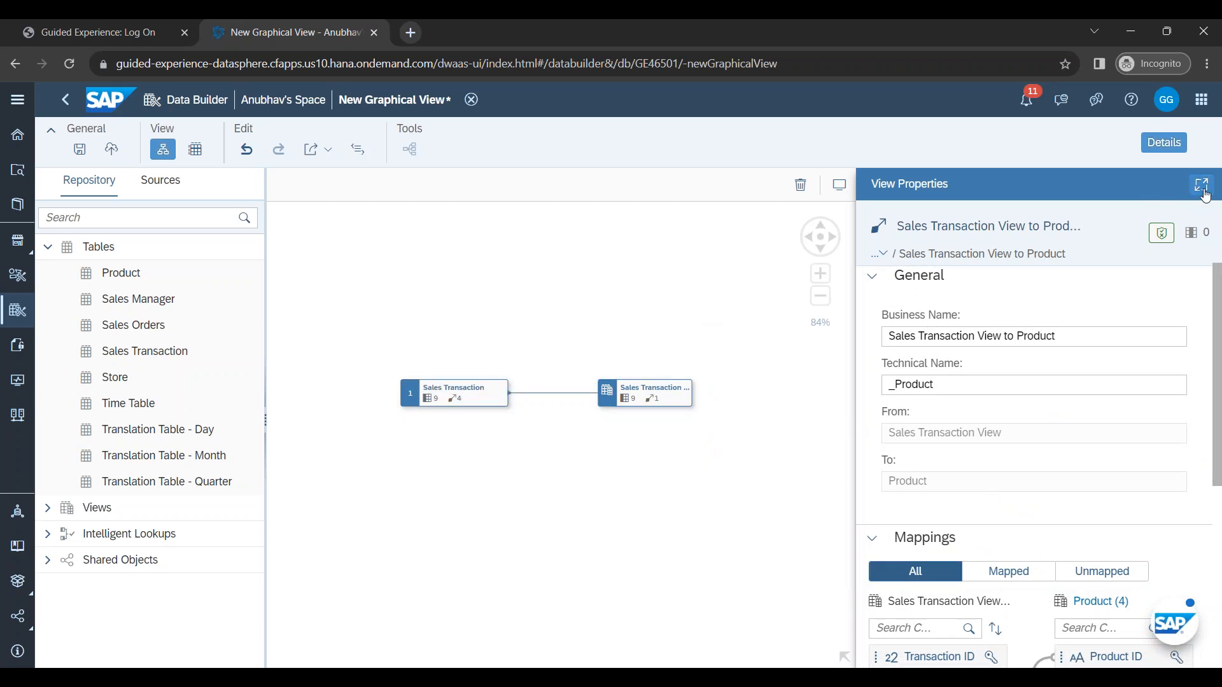
{"action": "left_click", "coordinate": [883, 257]}
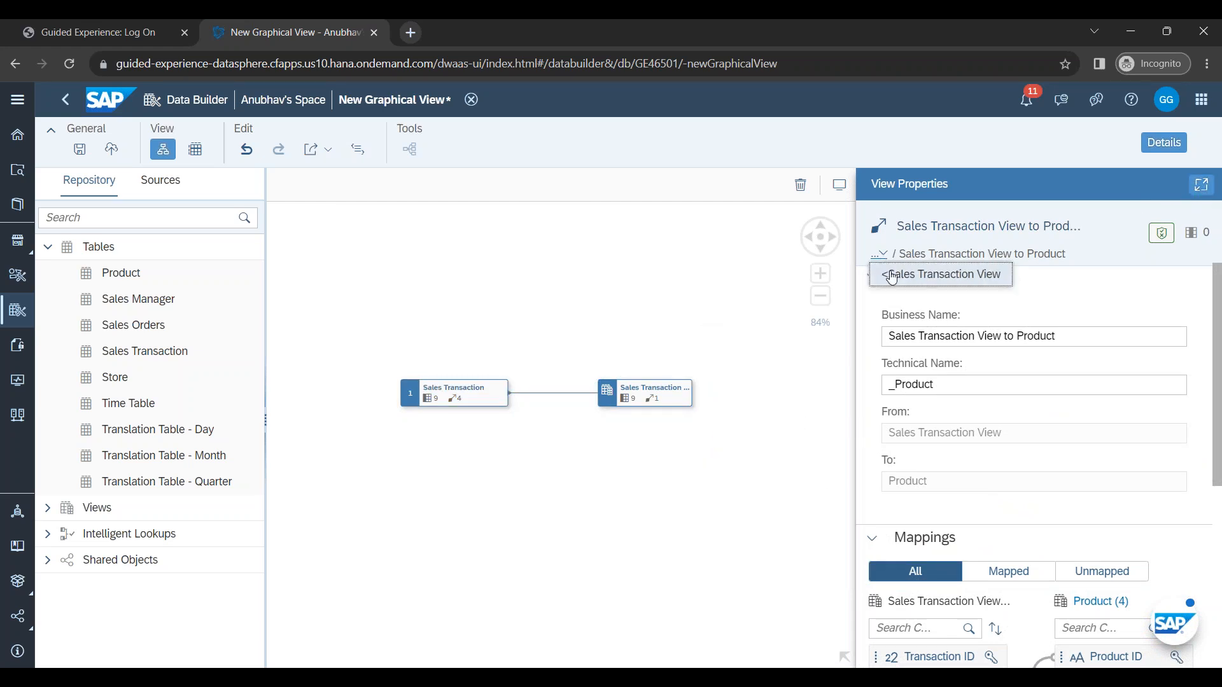
{"action": "left_click", "coordinate": [891, 275]}
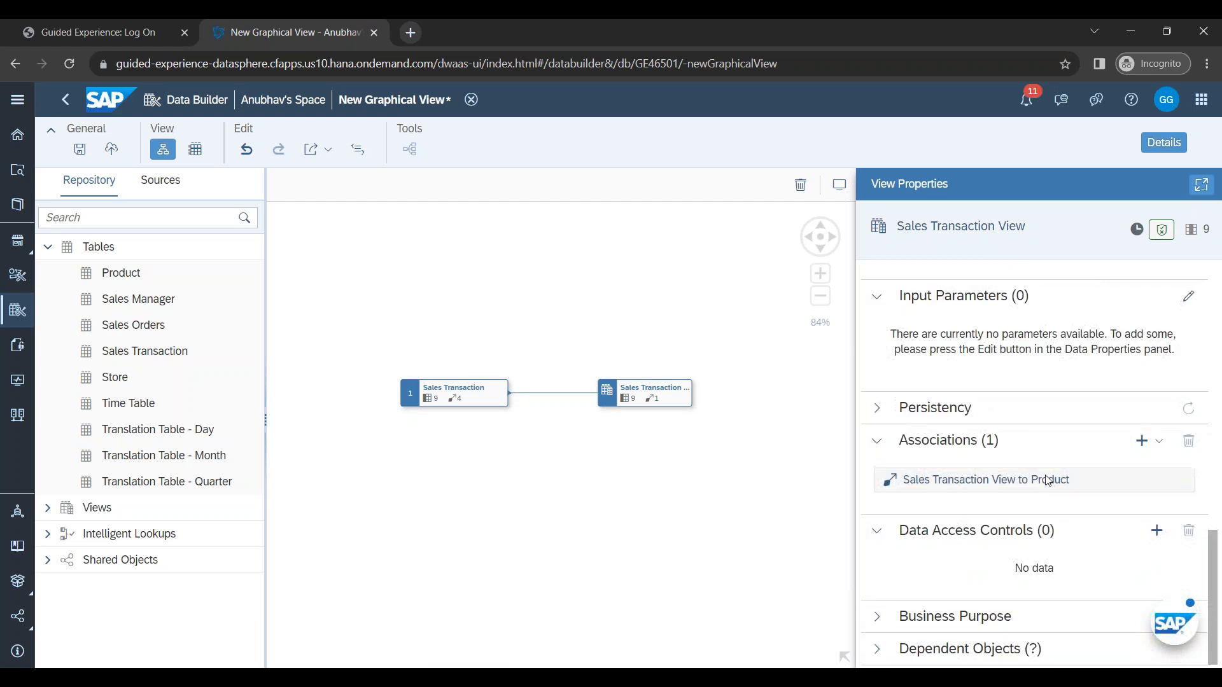
Step: Add an association to the Store Dimension View, check its column mapping and return to the Sales Transaction View's properties
{"action": "left_click", "coordinate": [1150, 445]}
{"action": "left_click", "coordinate": [1143, 464]}
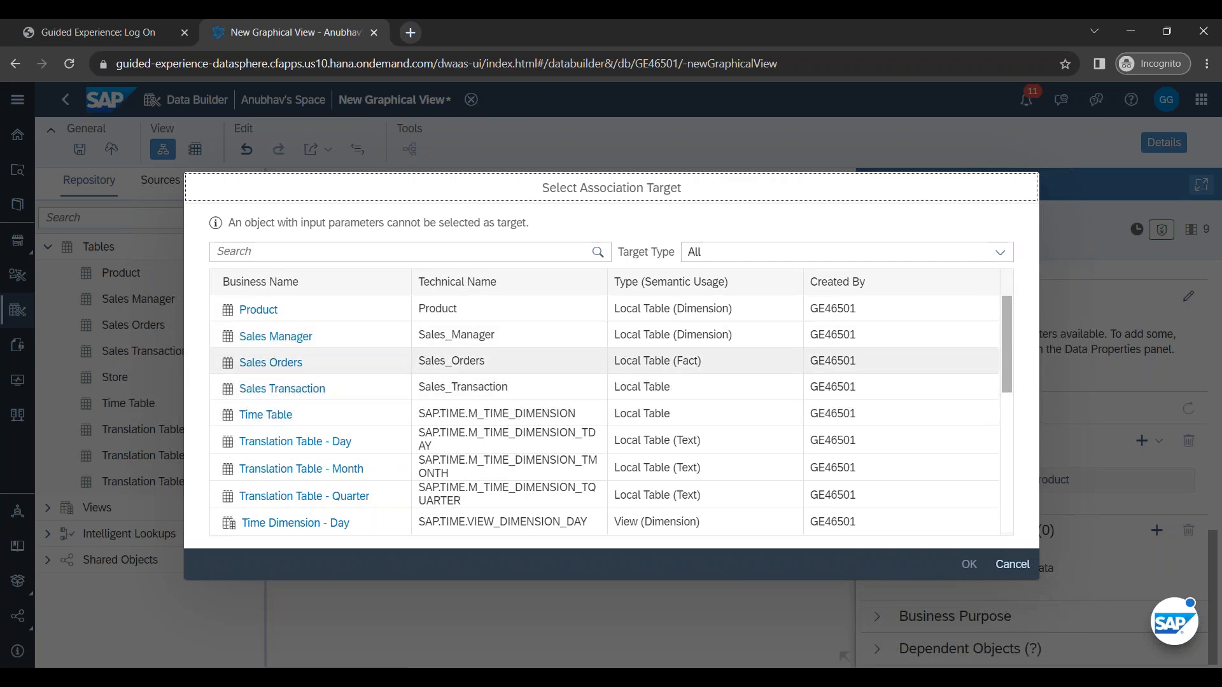
{"action": "scroll", "coordinate": [347, 370], "scroll_direction": "down", "scroll_amount": 5}
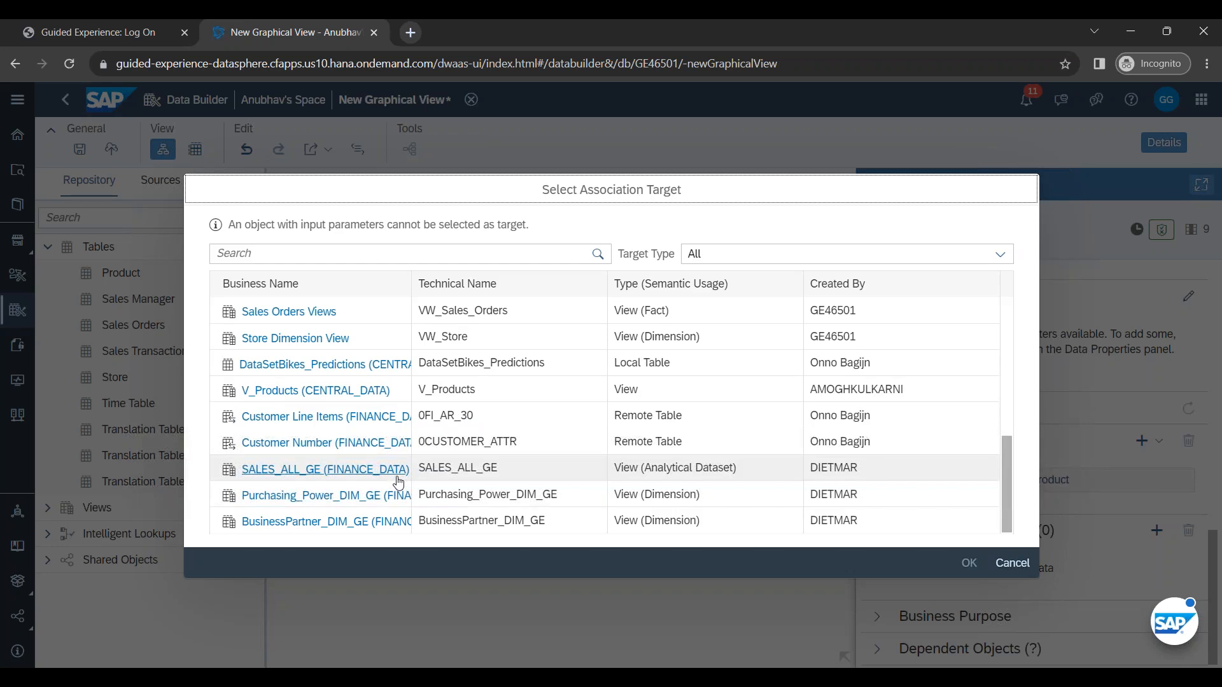
{"action": "scroll", "coordinate": [396, 487], "scroll_direction": "up", "scroll_amount": 1}
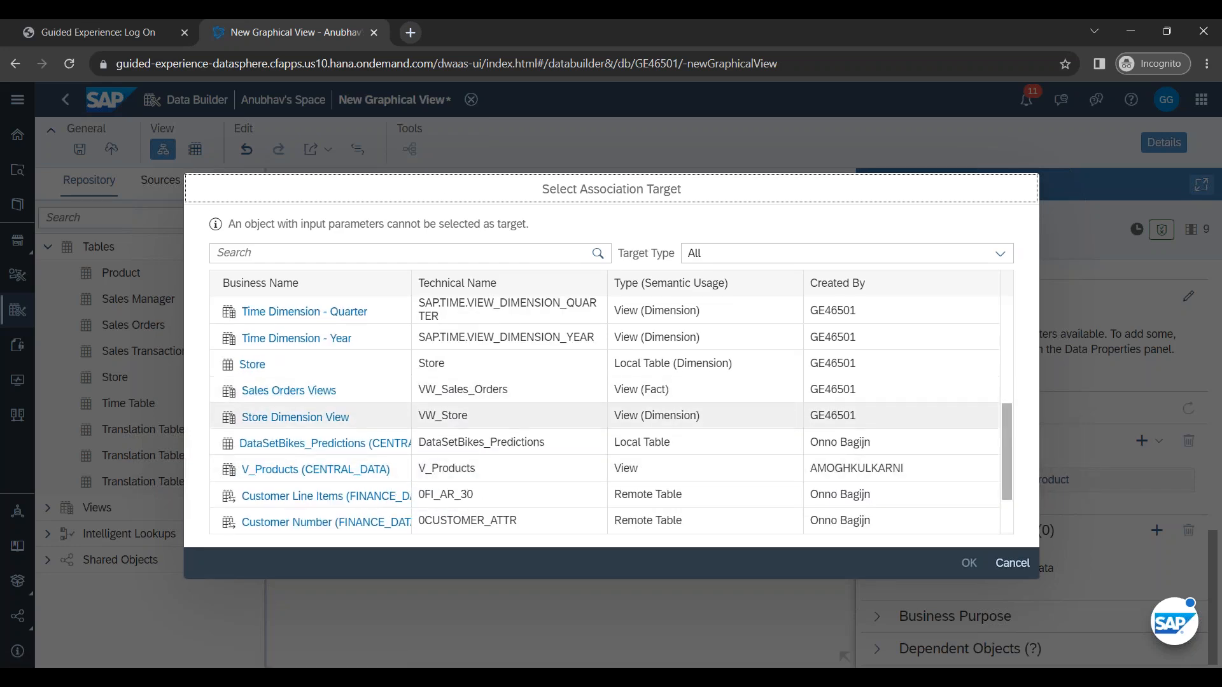
{"action": "left_click", "coordinate": [376, 425]}
{"action": "left_click", "coordinate": [969, 565]}
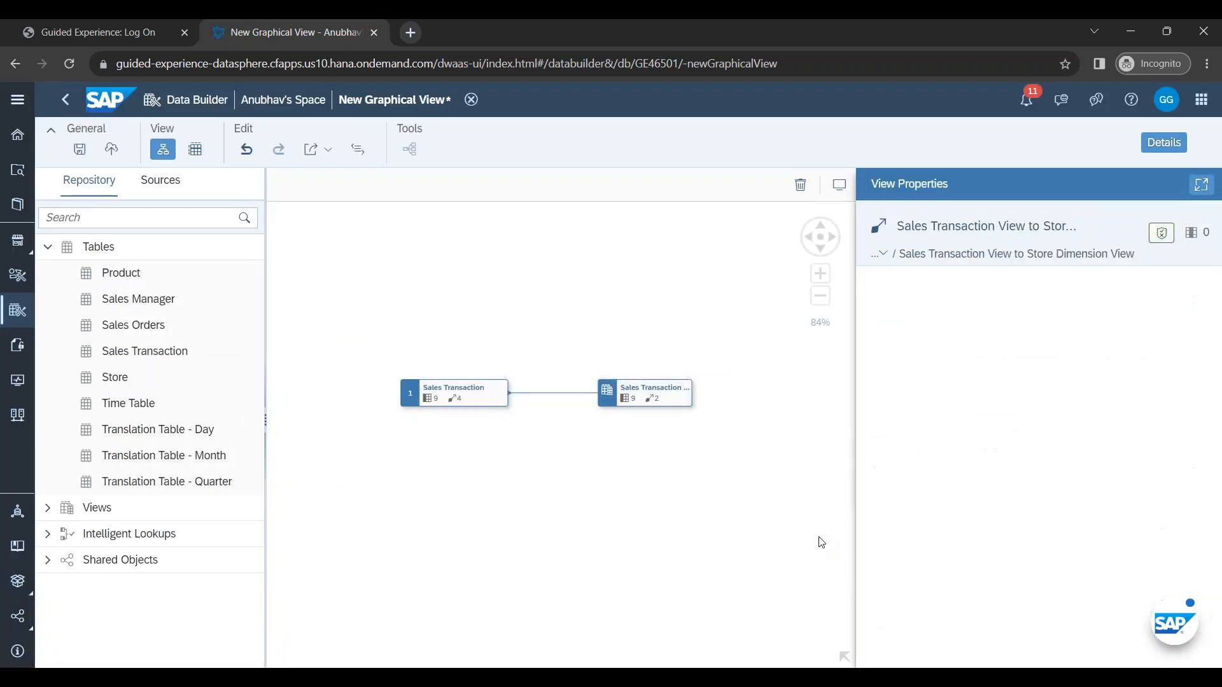
{"action": "scroll", "coordinate": [1056, 536], "scroll_direction": "down", "scroll_amount": 3}
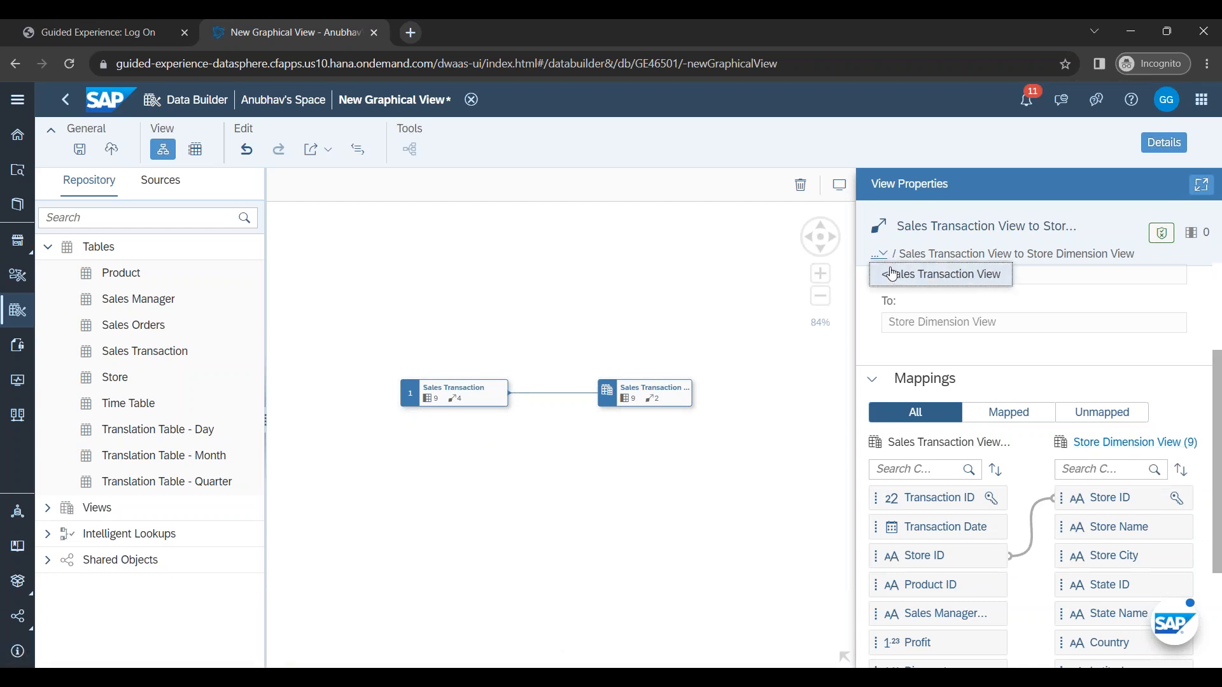
{"action": "left_click", "coordinate": [894, 276]}
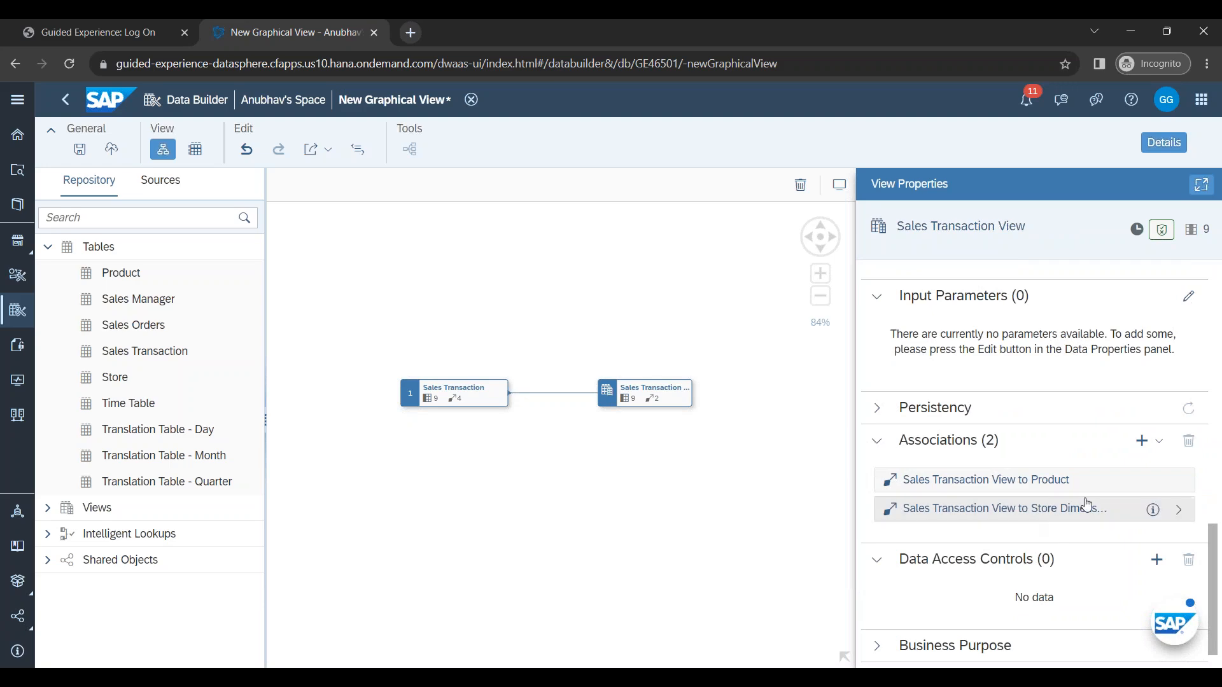
Step: Add an association to the Sales Manager table, check its column mapping and return to the Sales Transaction View's properties
{"action": "left_click", "coordinate": [1142, 442]}
{"action": "left_click", "coordinate": [1139, 464]}
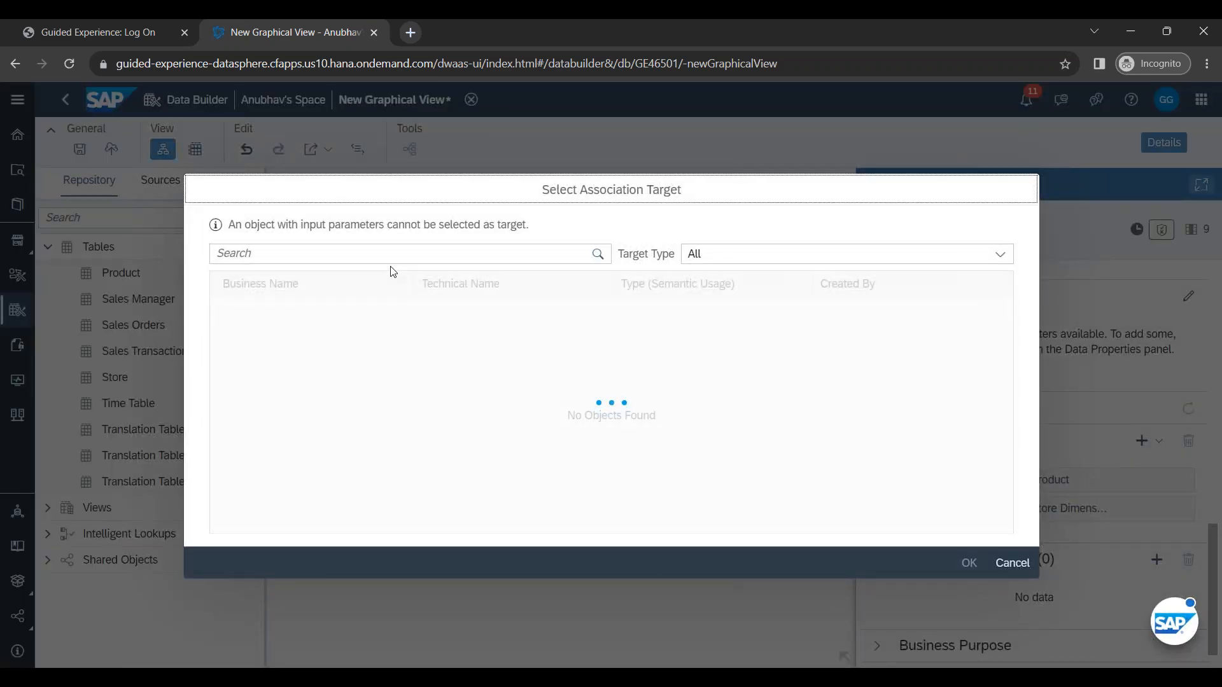
{"action": "left_click", "coordinate": [378, 336]}
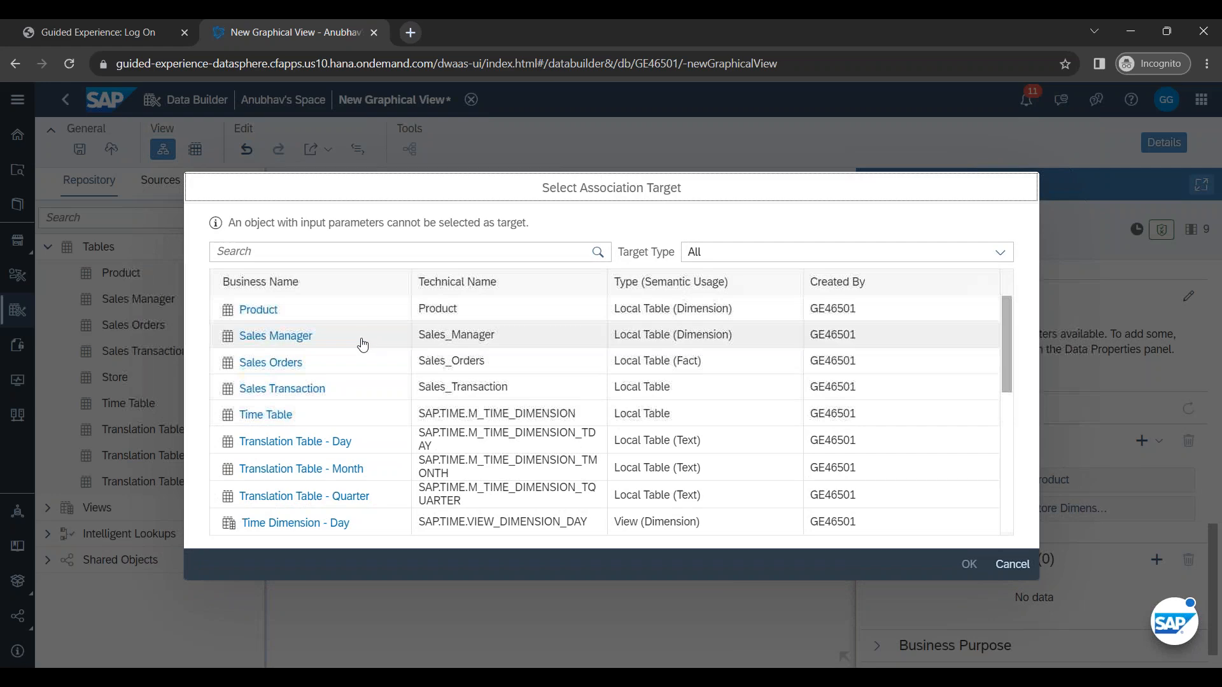
{"action": "left_click", "coordinate": [969, 564]}
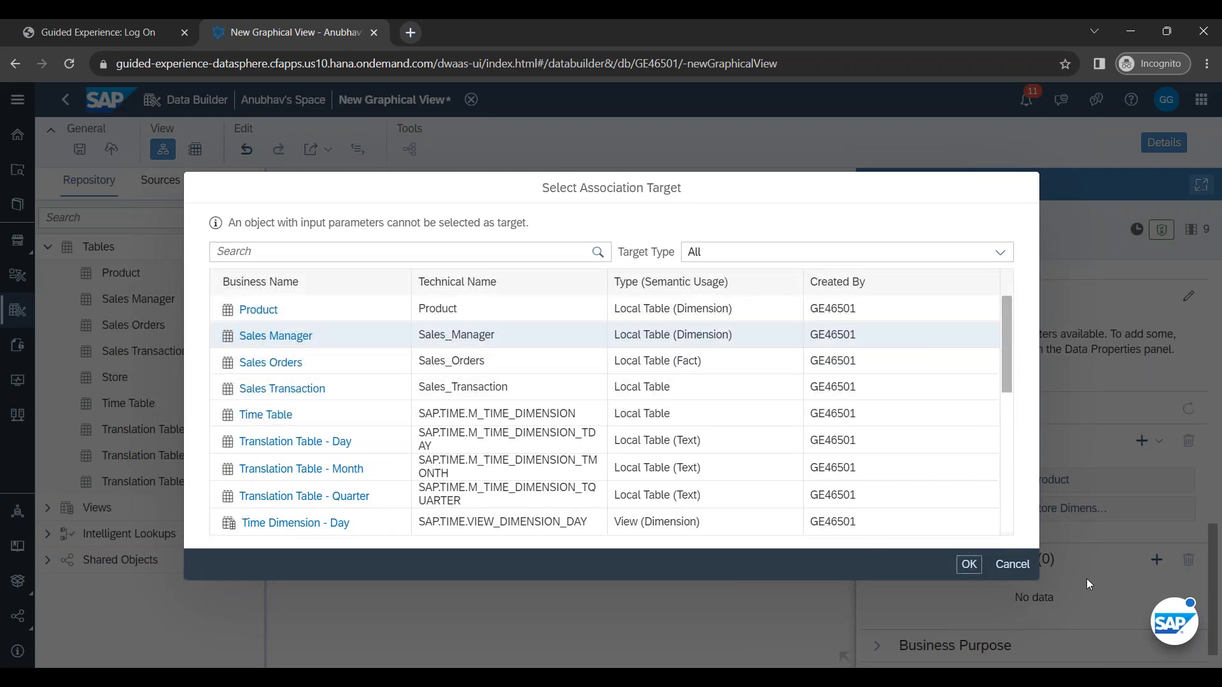
{"action": "scroll", "coordinate": [1070, 578], "scroll_direction": "down", "scroll_amount": 5}
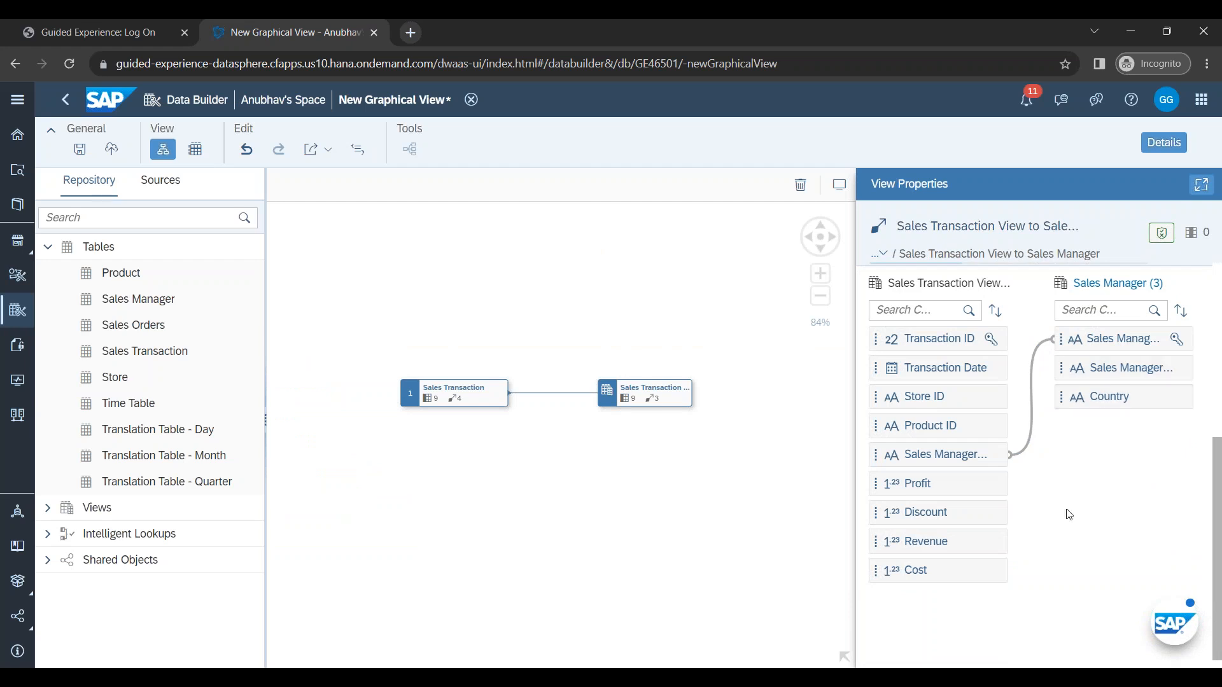
{"action": "scroll", "coordinate": [1044, 446], "scroll_direction": "up", "scroll_amount": 5}
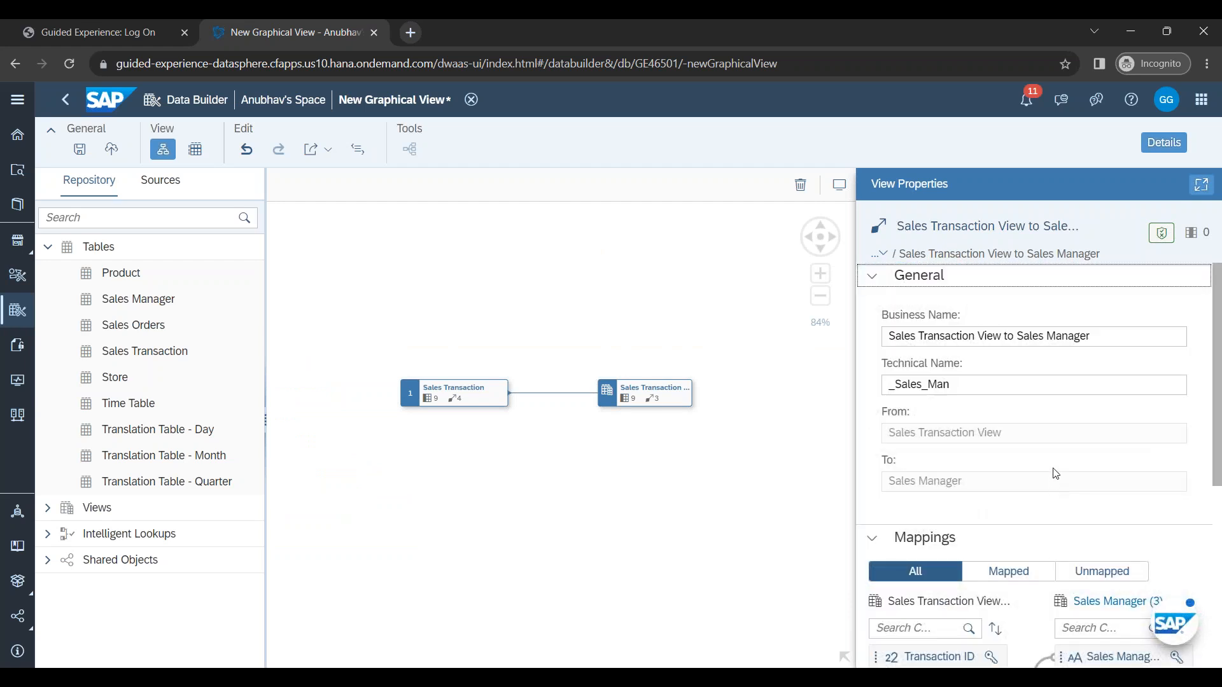
{"action": "left_click", "coordinate": [882, 258]}
{"action": "left_click", "coordinate": [888, 273]}
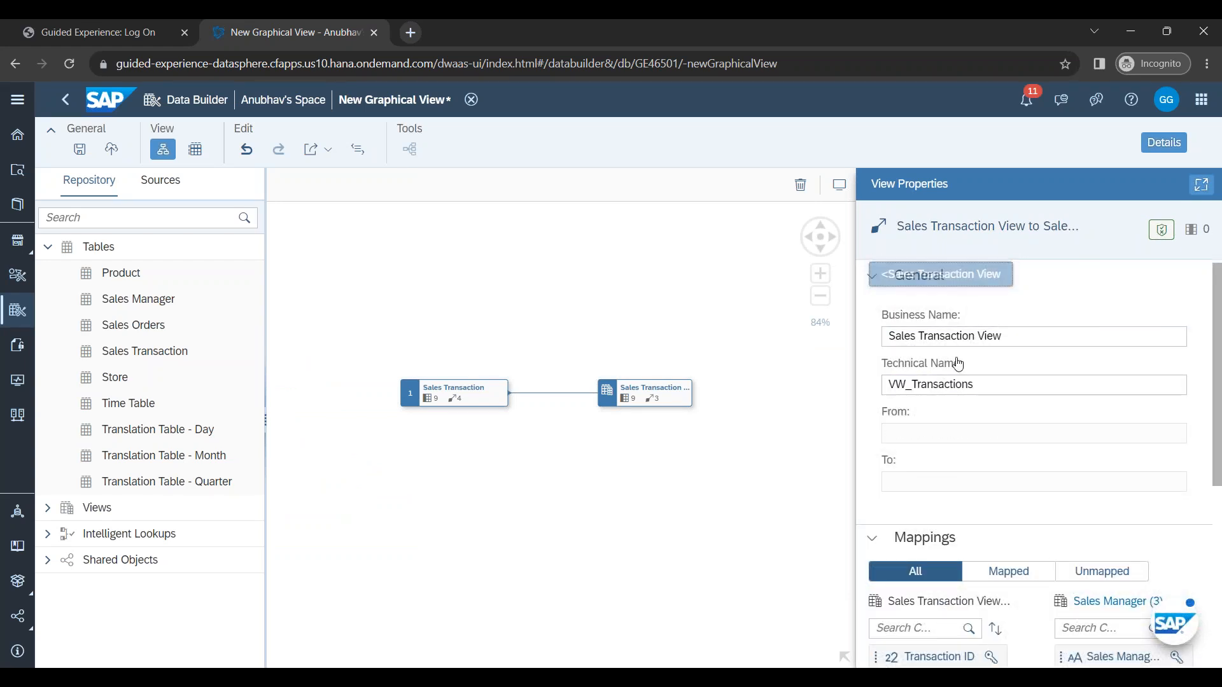
Step: Add an association from the Sales Transaction View to the Time Dimension - Day view, found by searching for Day
{"action": "left_click", "coordinate": [1142, 441]}
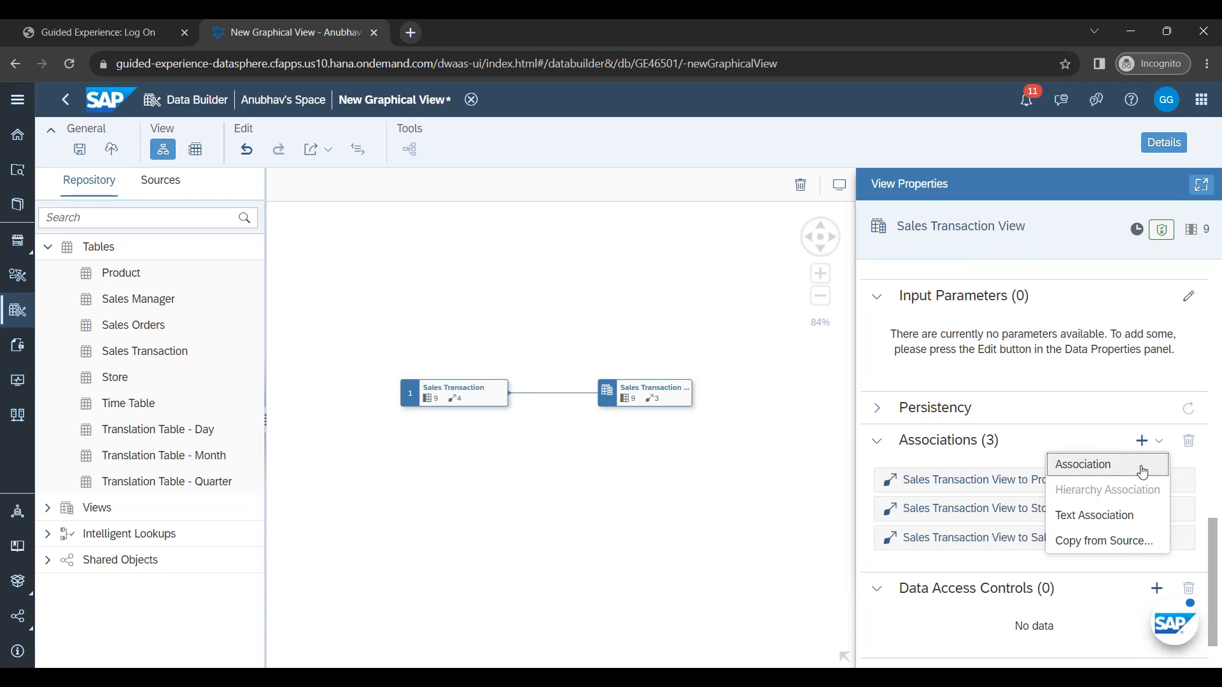
{"action": "left_click", "coordinate": [1121, 468]}
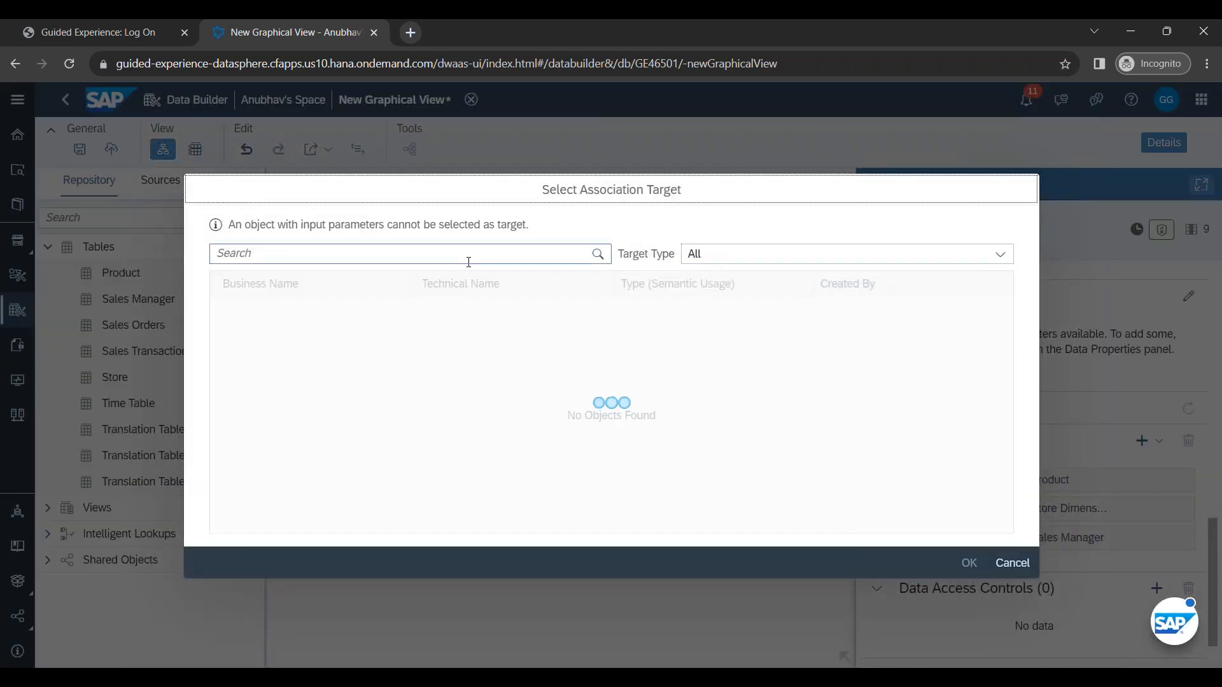
{"action": "left_click", "coordinate": [472, 249]}
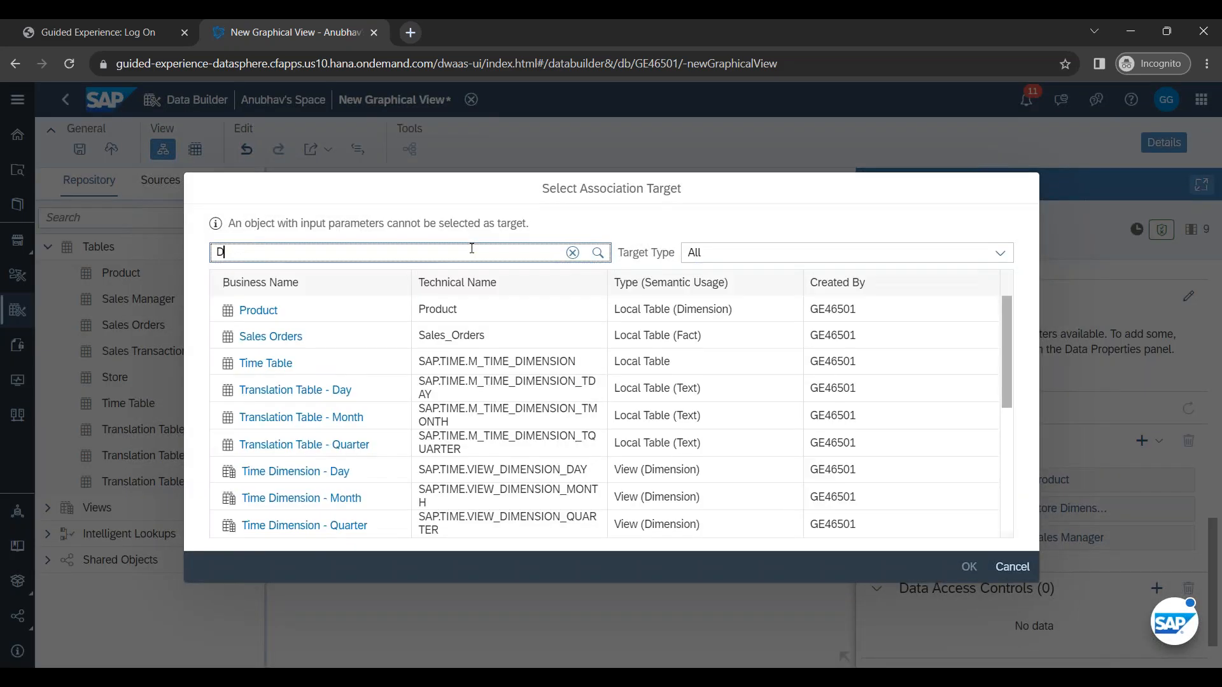
{"action": "type", "text": "Day"}
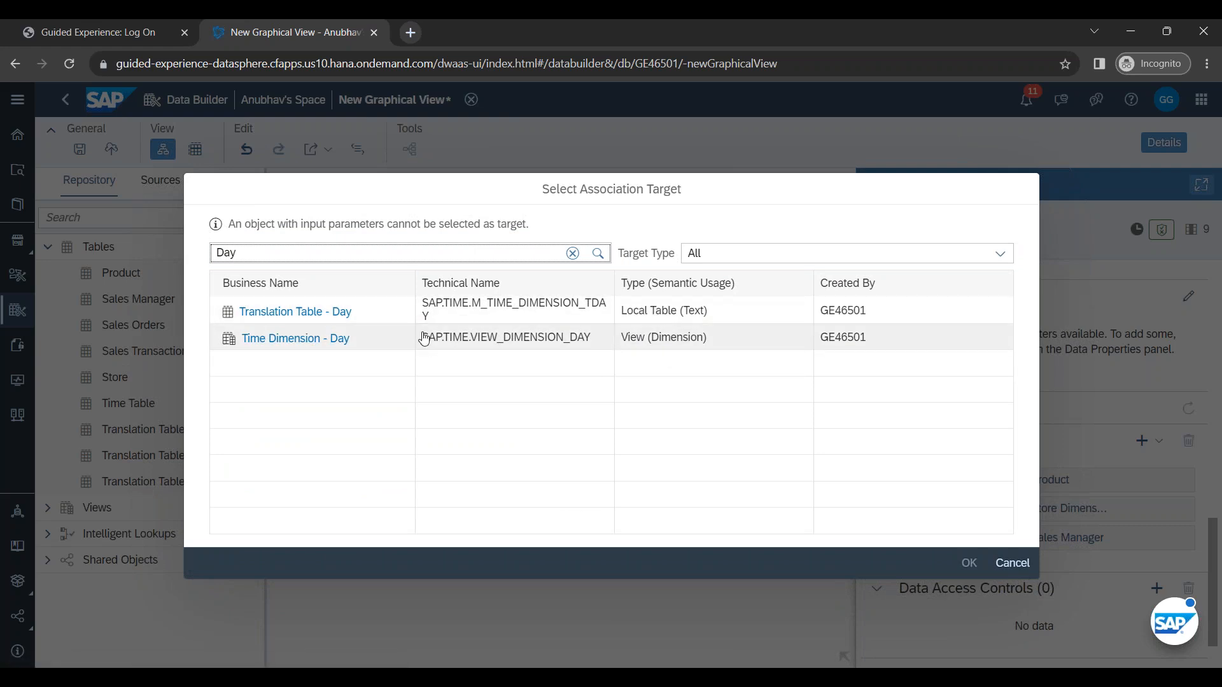
{"action": "left_click", "coordinate": [375, 341]}
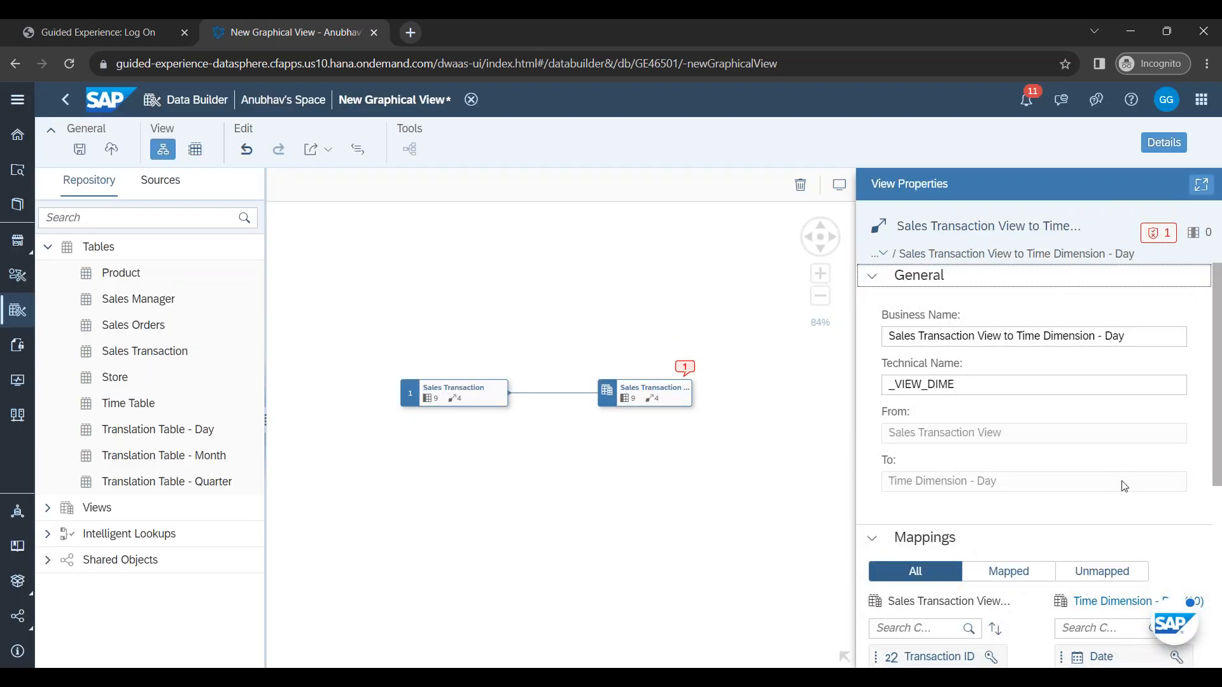
Step: Map Transaction Date to the Time Dimension's Date column and return to the Sales Transaction View's properties
{"action": "scroll", "coordinate": [1125, 487], "scroll_direction": "down", "scroll_amount": 1}
{"action": "scroll", "coordinate": [1069, 523], "scroll_direction": "down", "scroll_amount": 3}
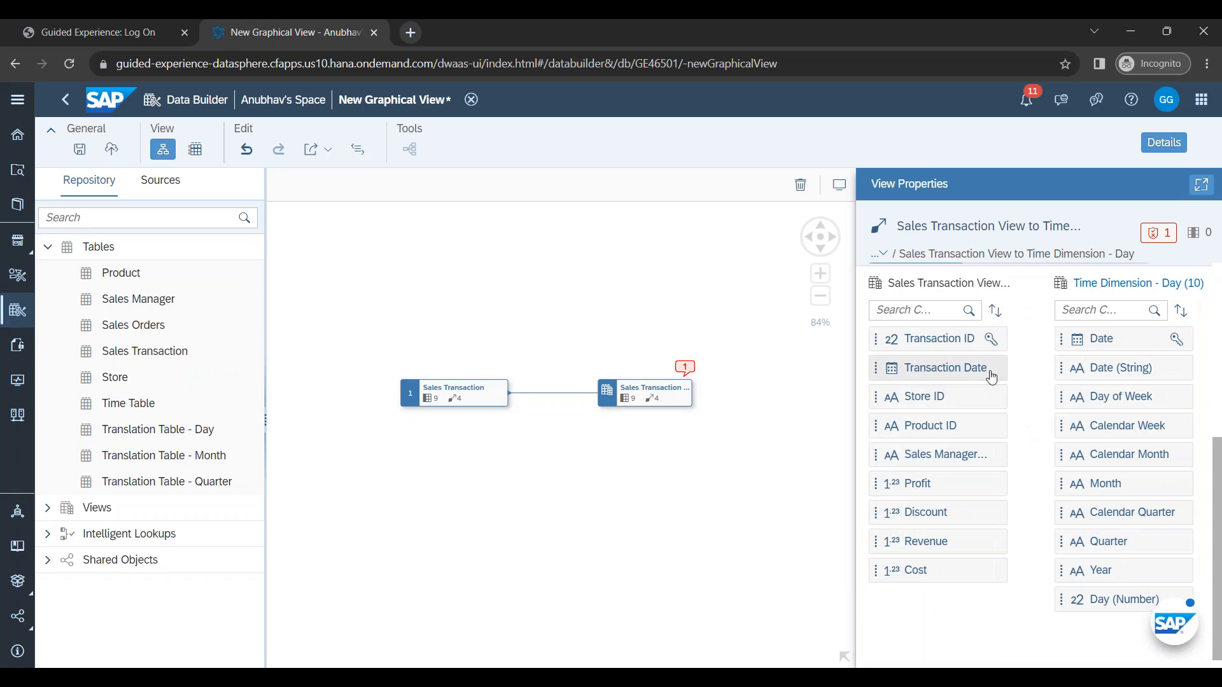
{"action": "left_click_drag", "start_coordinate": [1063, 355], "coordinate": [1082, 339]}
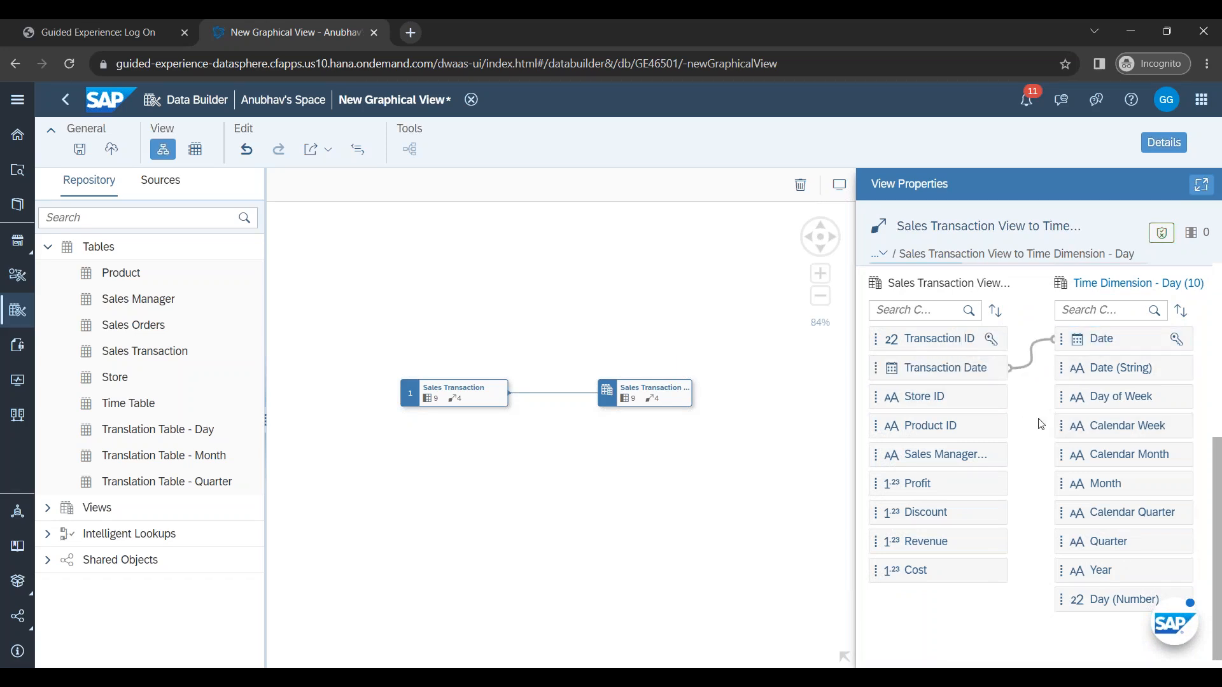
{"action": "left_click", "coordinate": [881, 254]}
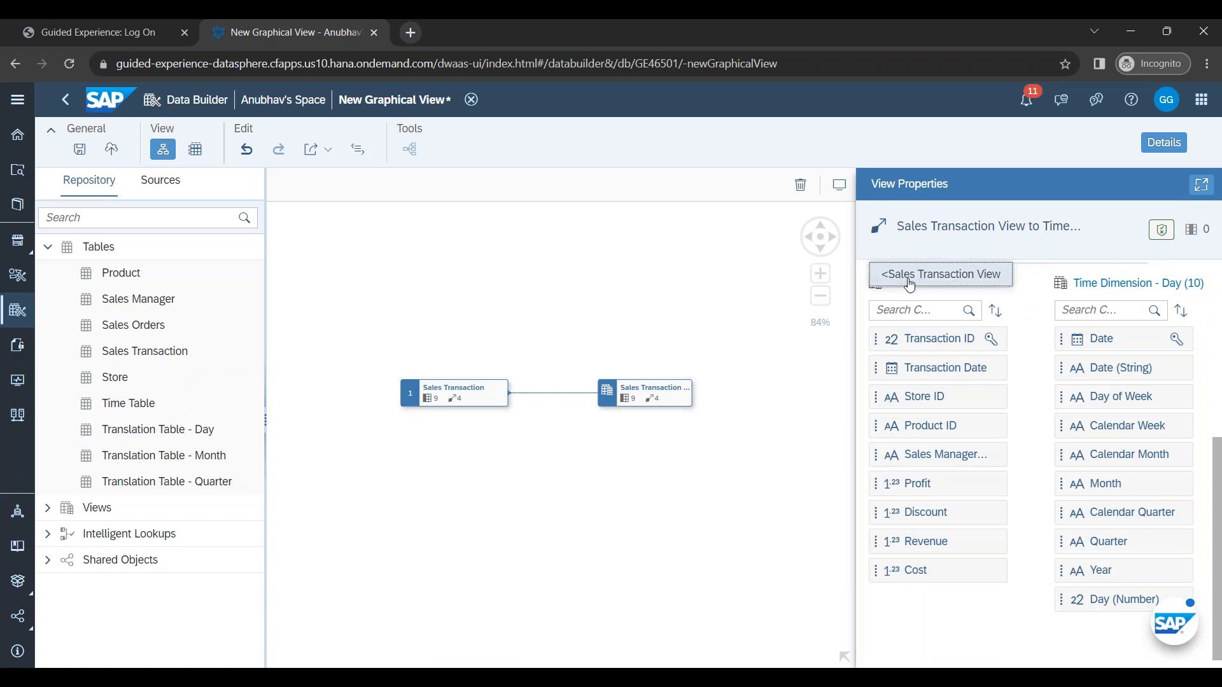
{"action": "left_click", "coordinate": [893, 285]}
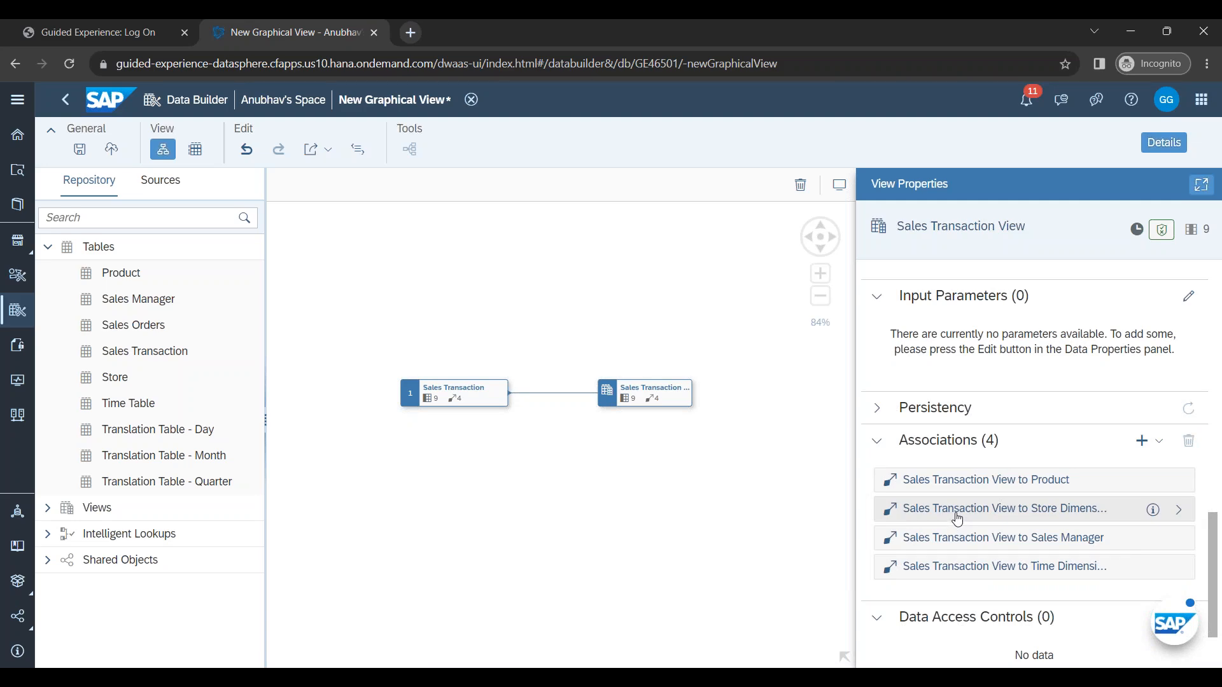
Step: Switch to the PowerPoint training deck and title the empty slide 47 "Association"
{"action": "left_click", "coordinate": [150, 678]}
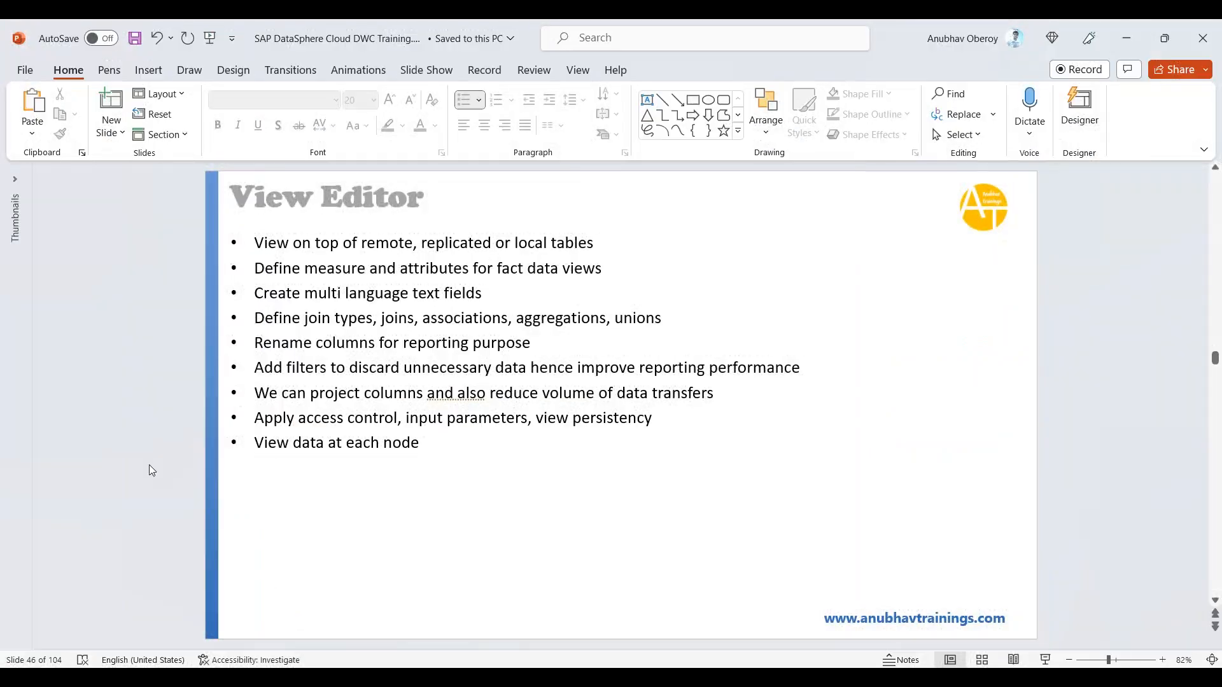
{"action": "left_click", "coordinate": [15, 179]}
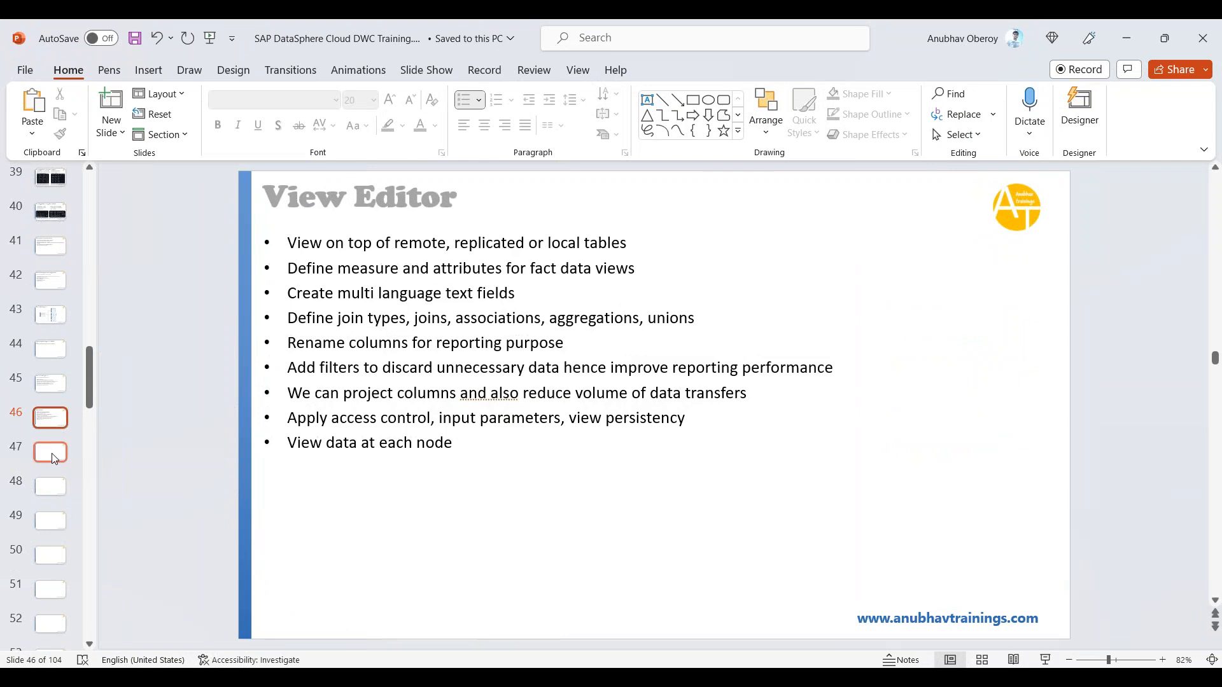
{"action": "scroll", "coordinate": [314, 225], "scroll_direction": "down", "scroll_amount": 1}
{"action": "left_click", "coordinate": [338, 192]}
{"action": "type", "text": "Assoc"}
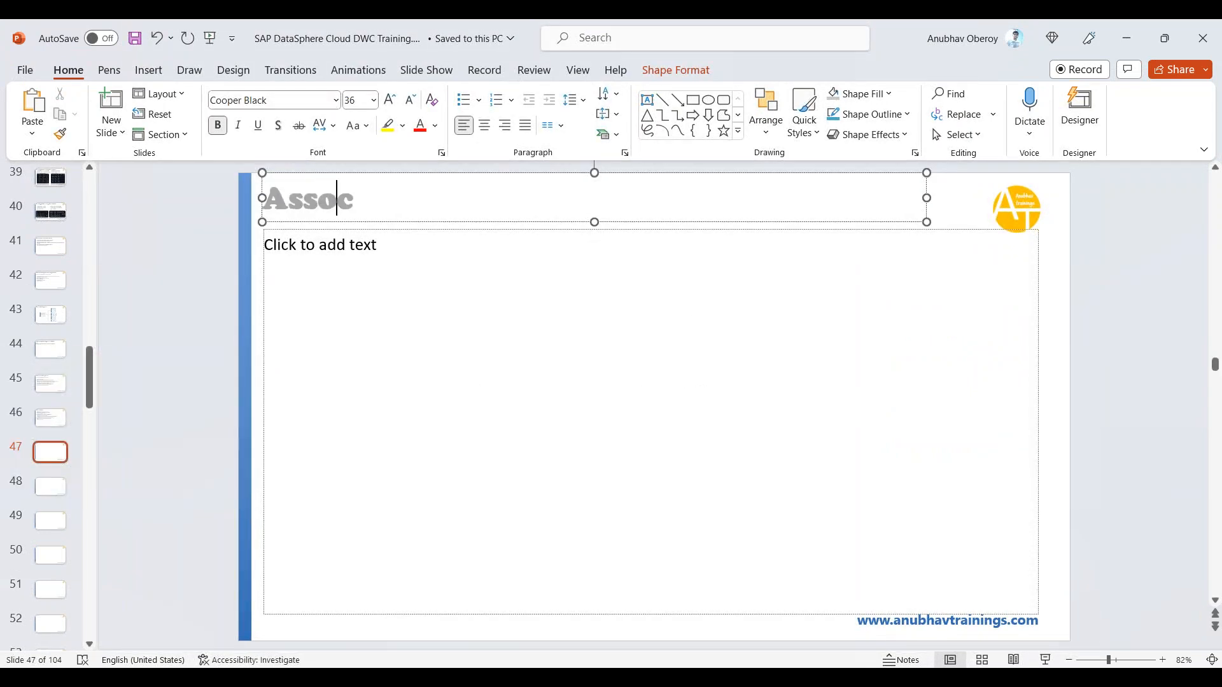
{"action": "type", "text": "iation"}
Step: Write "An association is a relationship between entity and other entities" in the body of the Association slide
{"action": "left_click", "coordinate": [331, 276]}
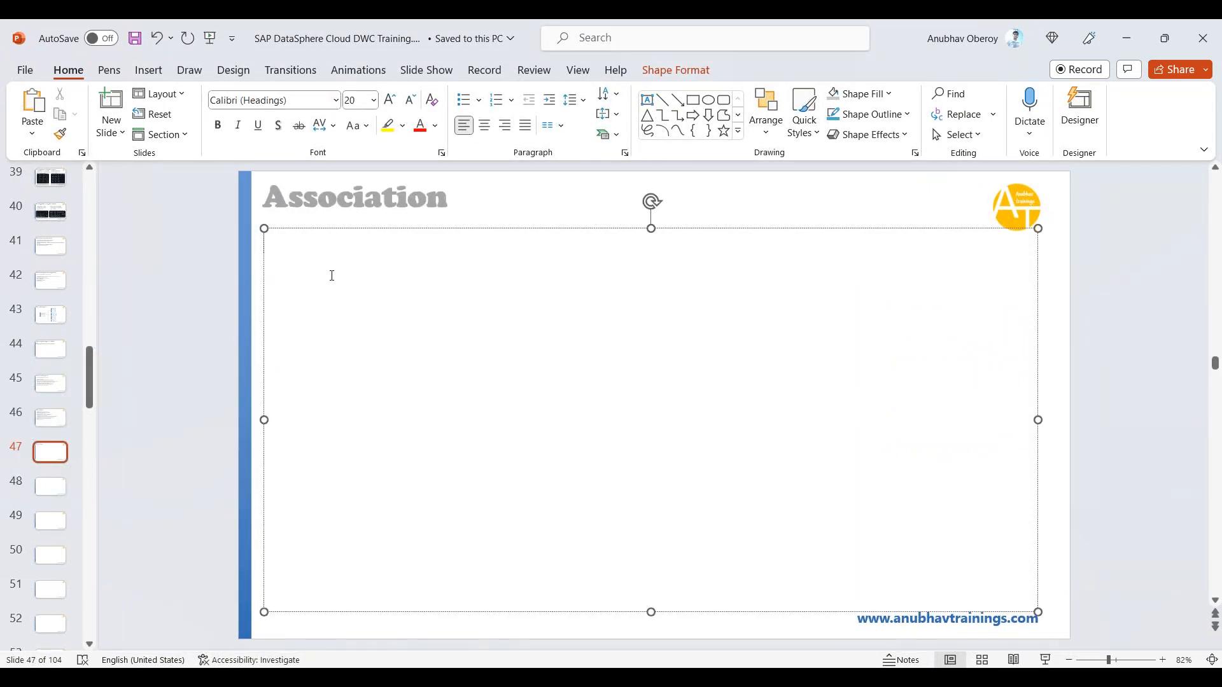
{"action": "type", "text": "An assocuia"}
{"action": "key", "text": "BackSpace"}
{"action": "key", "text": "BackSpace"}
{"action": "key", "text": "BackSpace"}
{"action": "type", "text": "iaiation is a relation"}
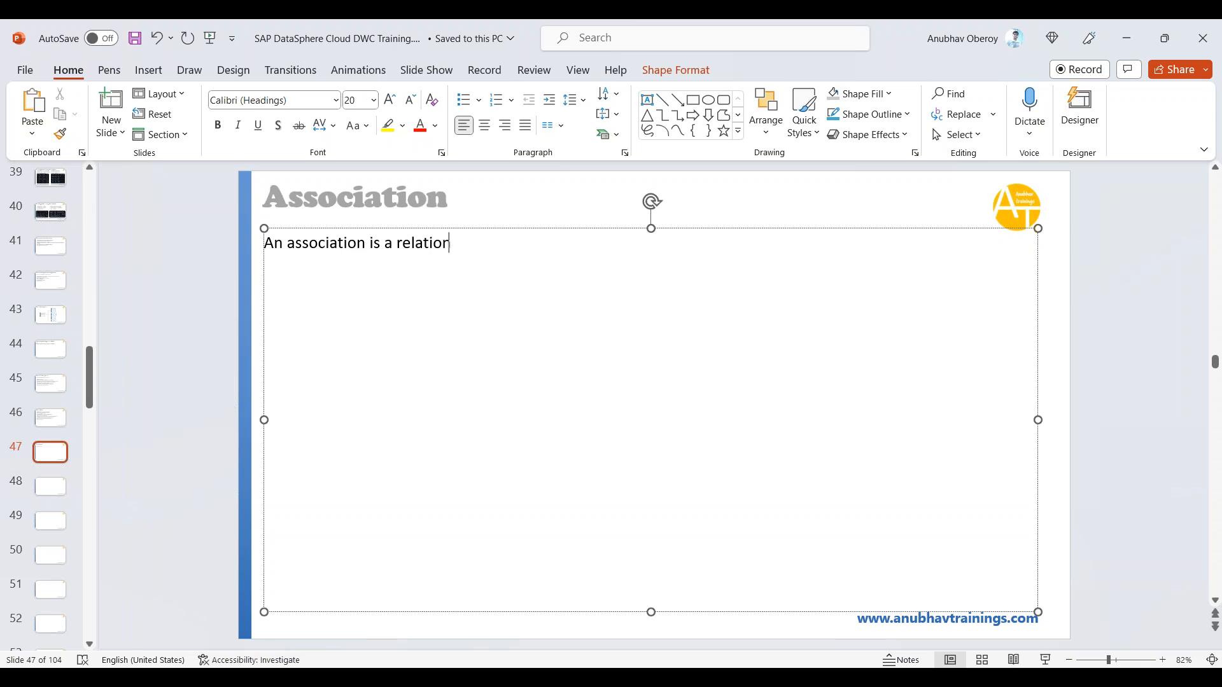
{"action": "type", "text": "ship betwene"}
{"action": "type", "text": " entity and"}
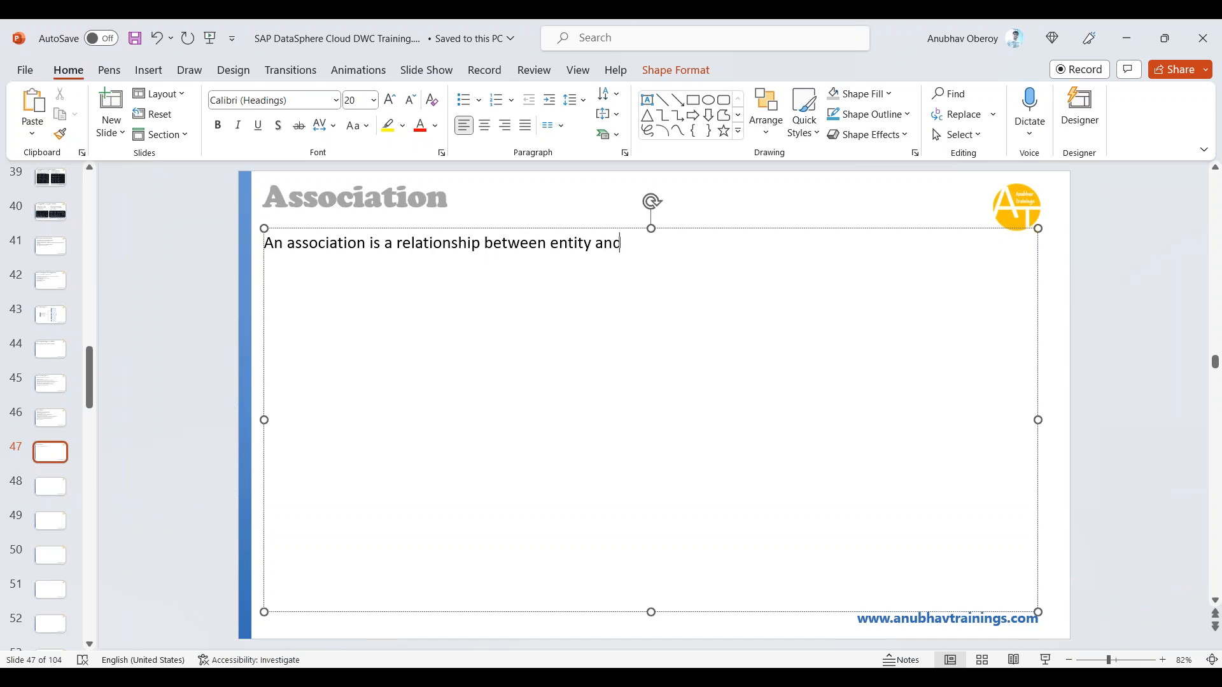
{"action": "type", "text": " other entities"}
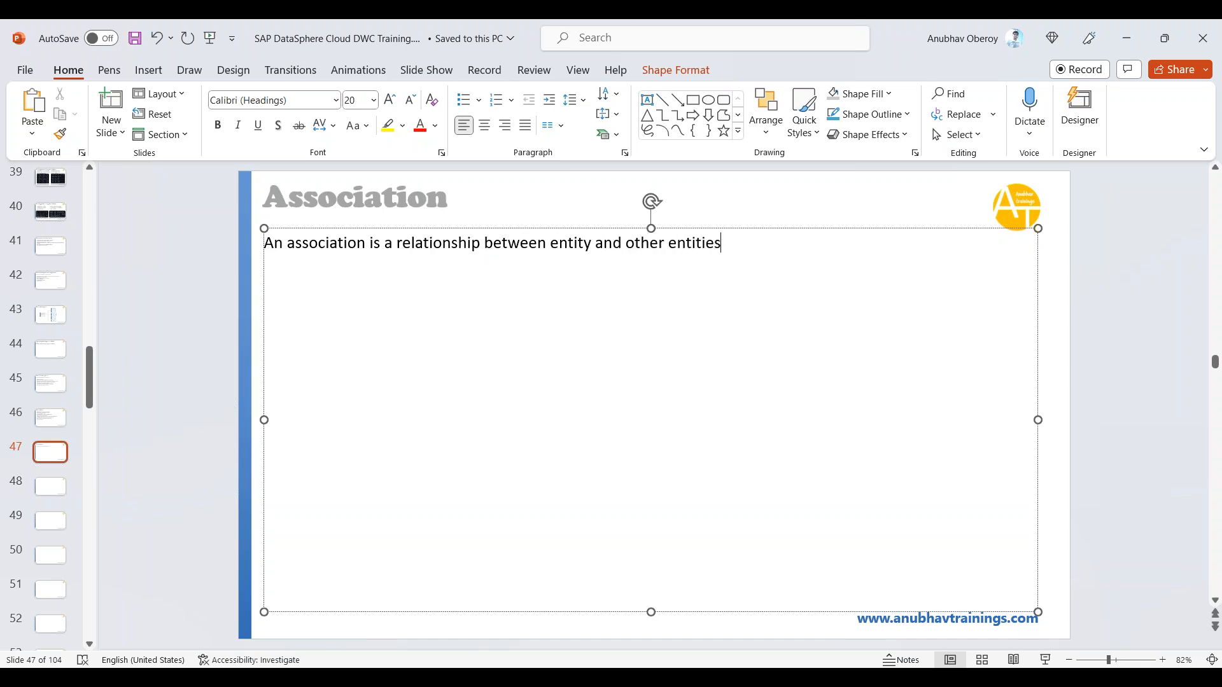
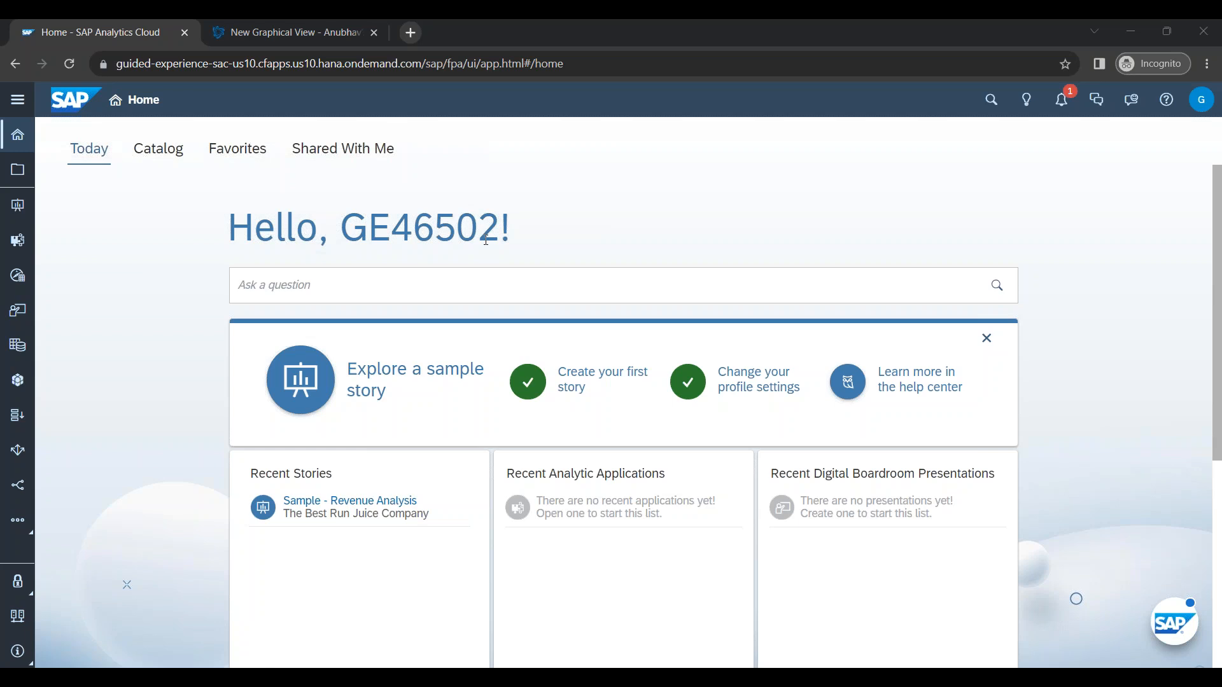
Step: Return to SAP Datasphere and open Space Management, saving the Sales Transaction View with technical name VW_Transactions on leaving the editor
{"action": "left_click", "coordinate": [288, 33]}
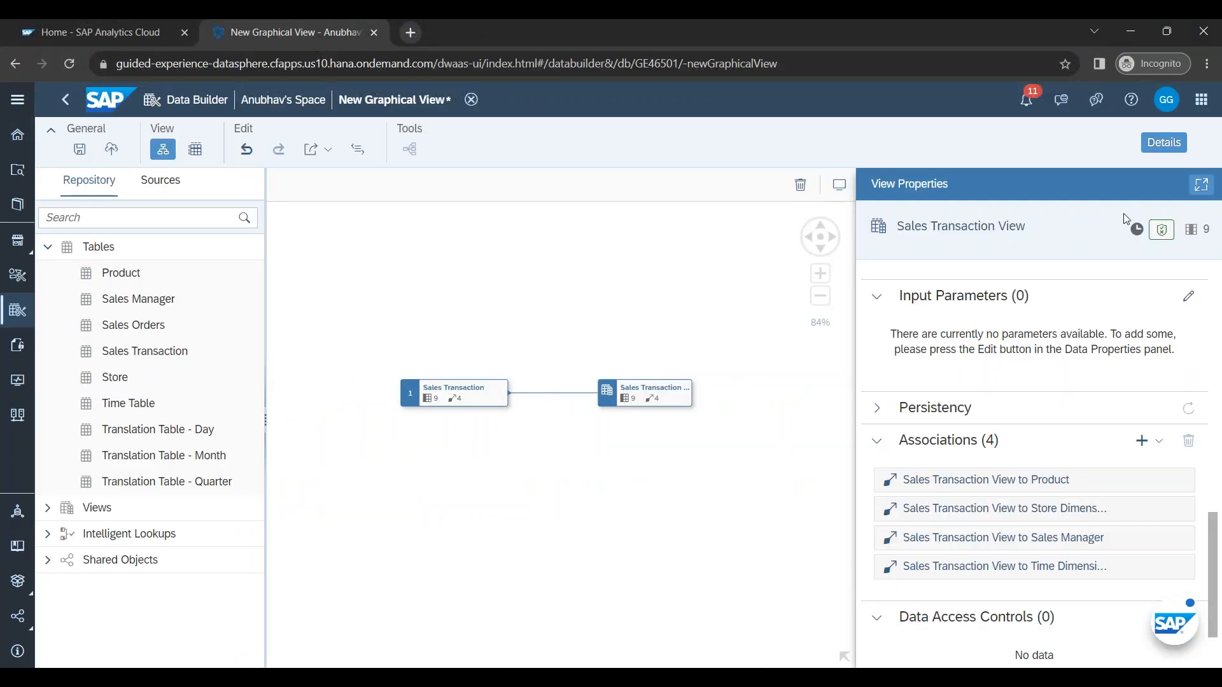
{"action": "left_click", "coordinate": [1166, 102]}
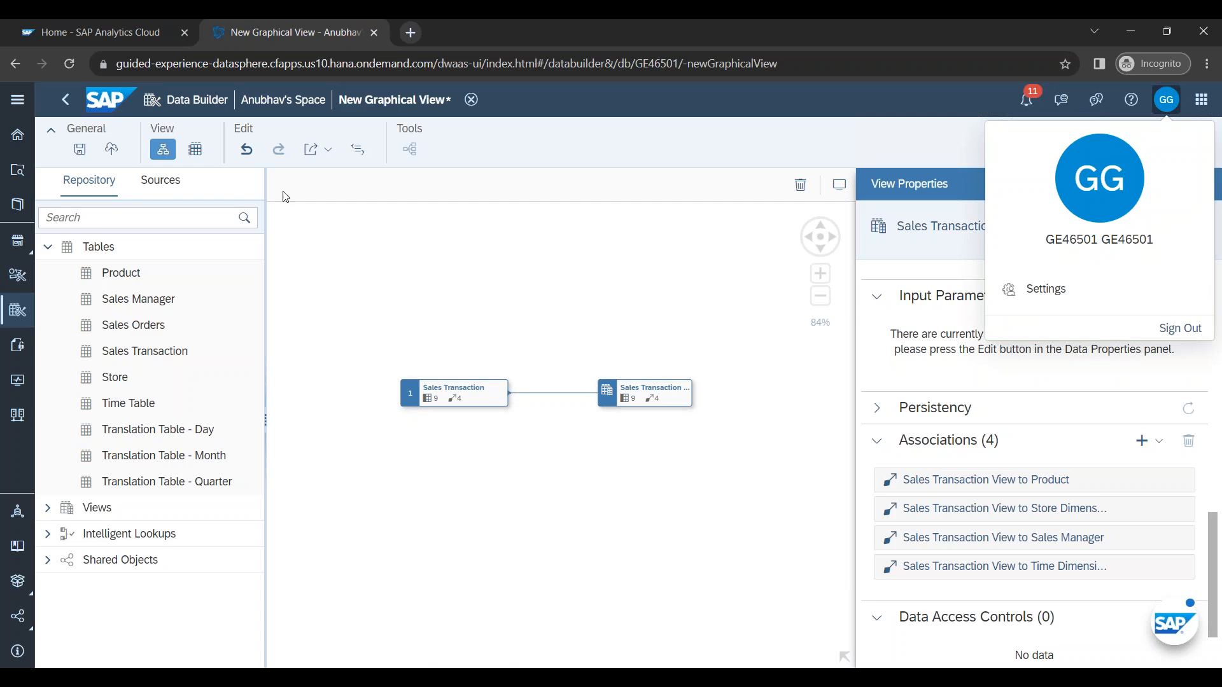
{"action": "left_click", "coordinate": [17, 99]}
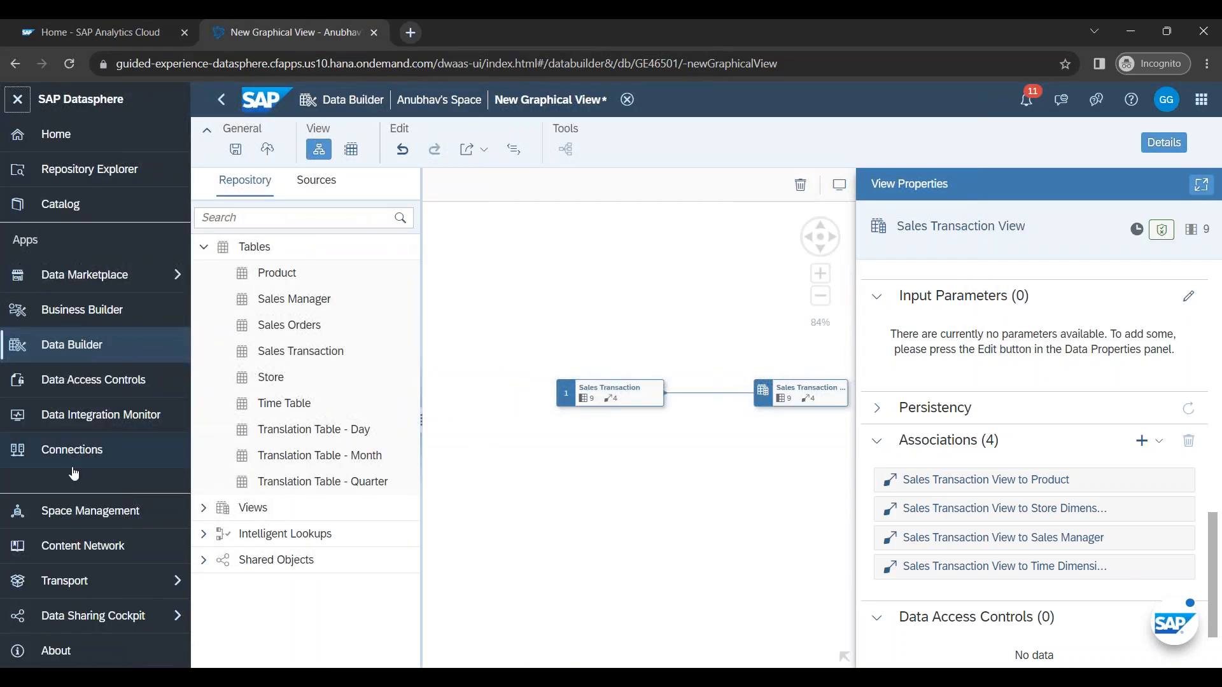
{"action": "left_click", "coordinate": [53, 512]}
{"action": "key", "text": "Return"}
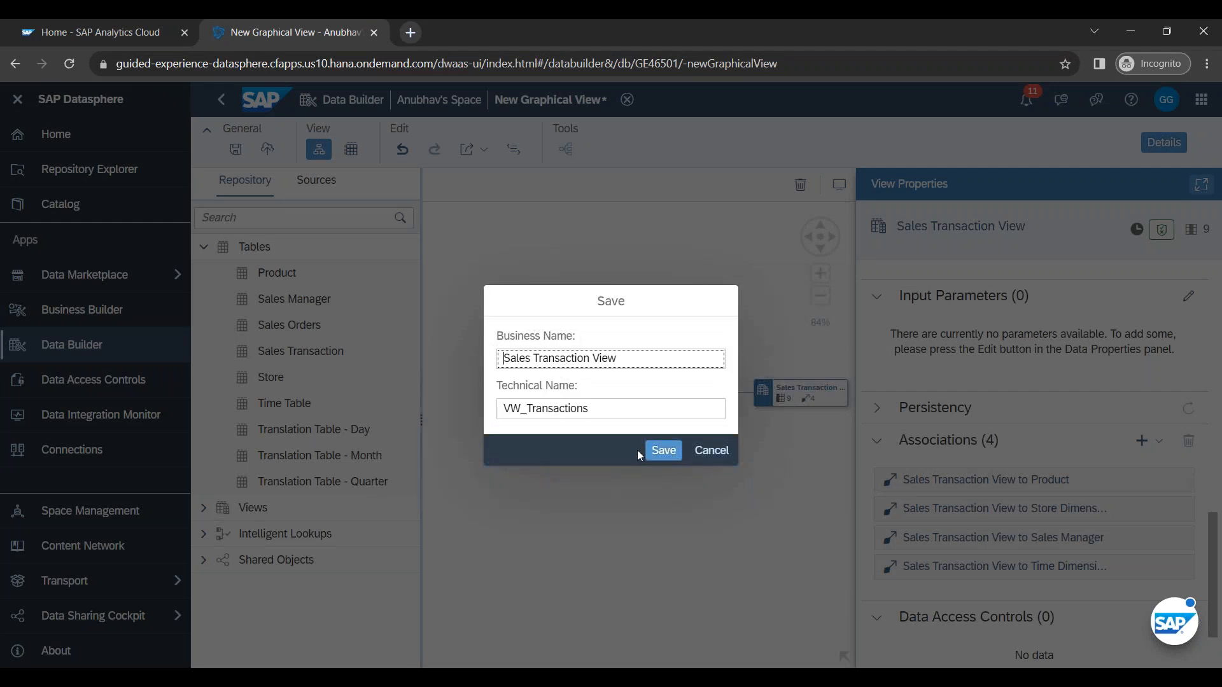
{"action": "left_click", "coordinate": [656, 450]}
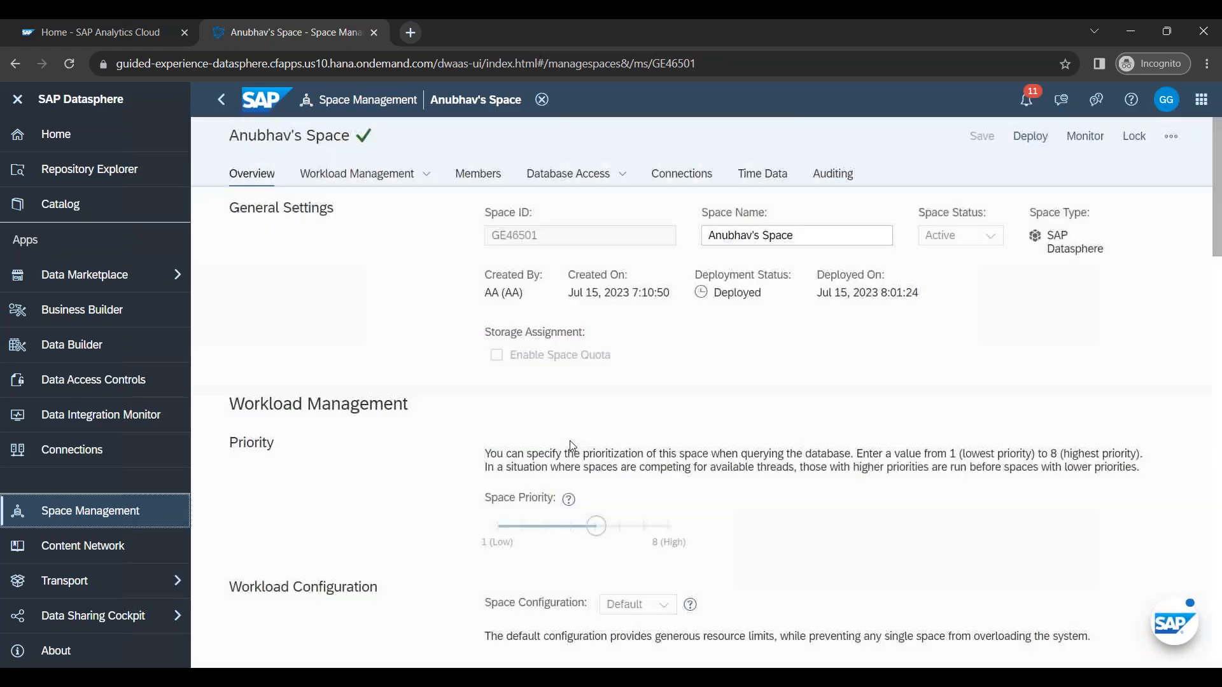
Step: Examine the space's general settings and member assignments, and compare the Space ID with the signed-in user's profile
{"action": "scroll", "coordinate": [614, 438], "scroll_direction": "down", "scroll_amount": 5}
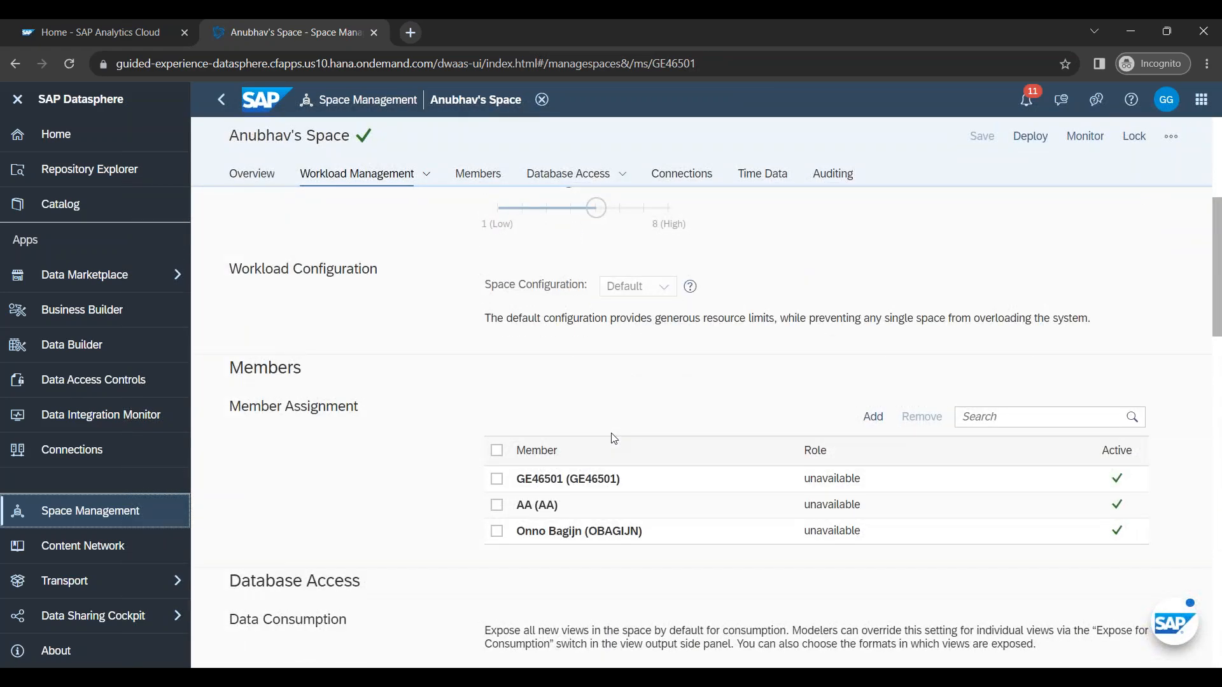
{"action": "scroll", "coordinate": [612, 435], "scroll_direction": "up", "scroll_amount": 5}
{"action": "left_click_drag", "start_coordinate": [491, 235], "coordinate": [528, 240]}
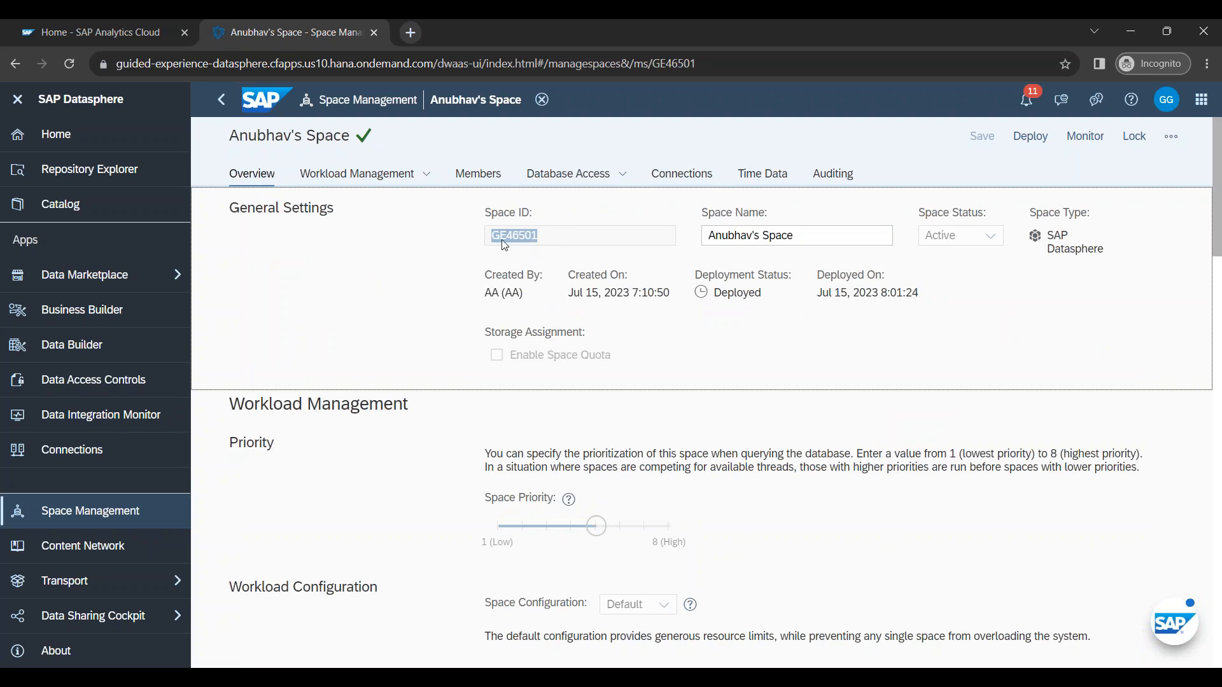
{"action": "left_click", "coordinate": [506, 245]}
{"action": "double_click", "coordinate": [552, 241]}
{"action": "left_click", "coordinate": [1167, 99]}
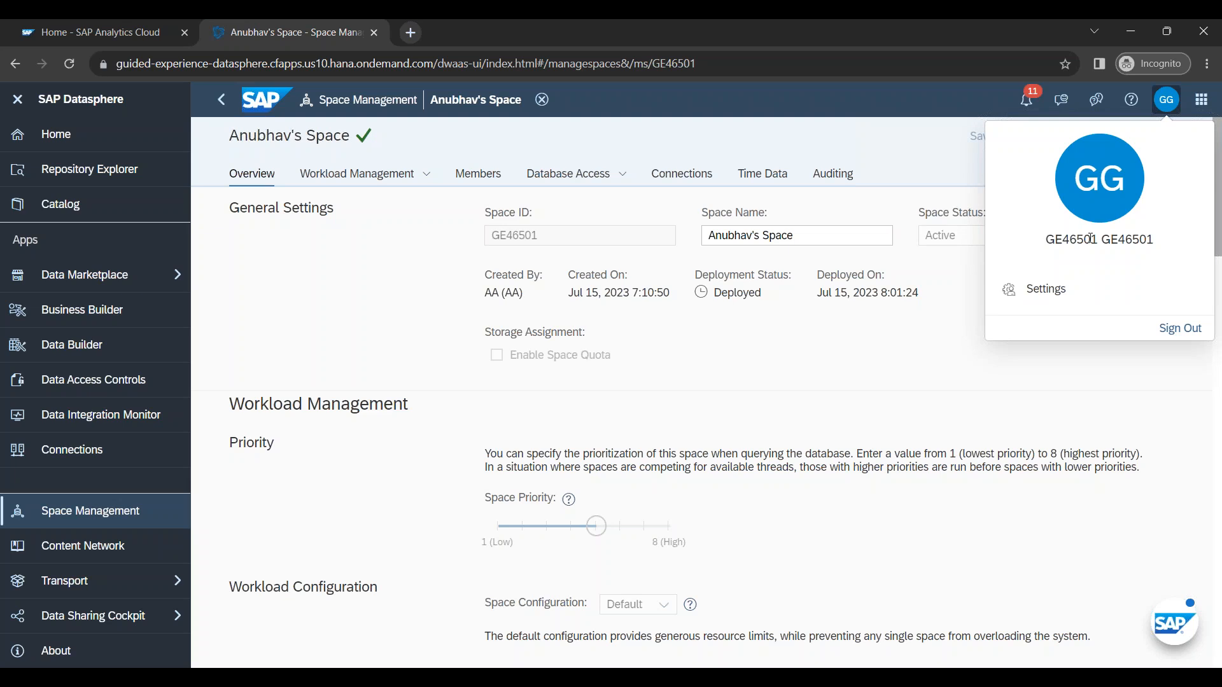
Step: Copy the Space ID from the space's general settings
{"action": "double_click", "coordinate": [533, 236]}
{"action": "right_click", "coordinate": [533, 240]}
{"action": "left_click", "coordinate": [570, 250]}
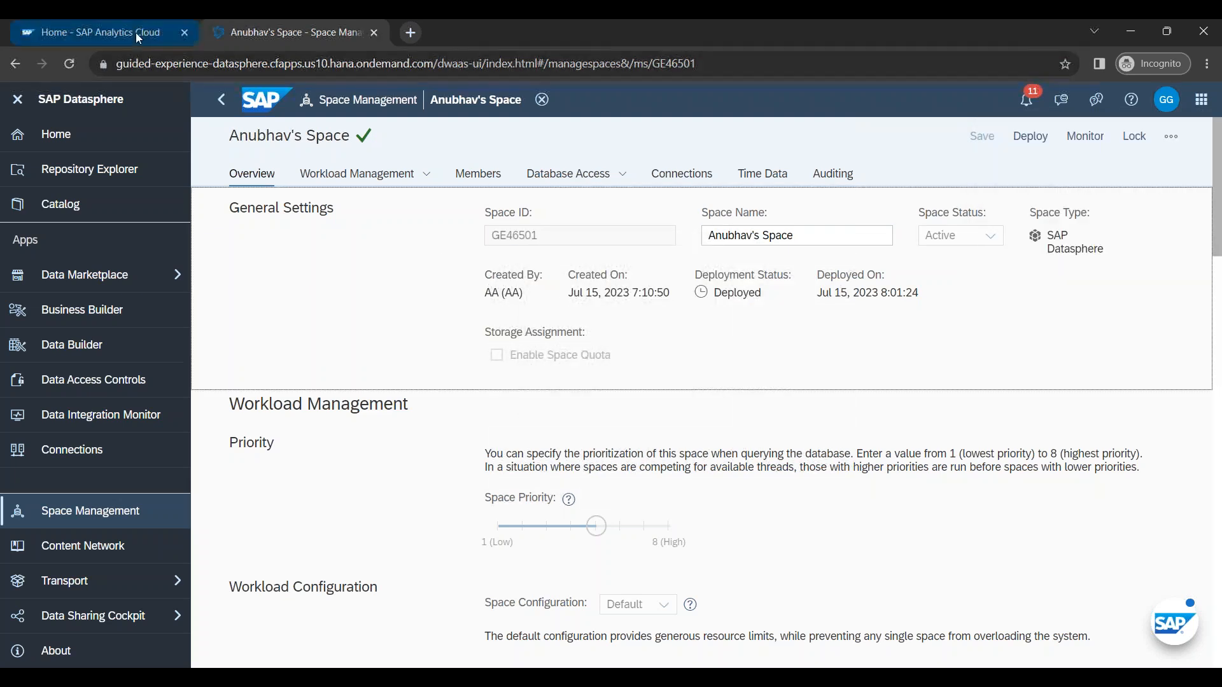
Step: Switch to SAP Analytics Cloud and start a new live data connection to SAP Datasphere
{"action": "left_click", "coordinate": [101, 32]}
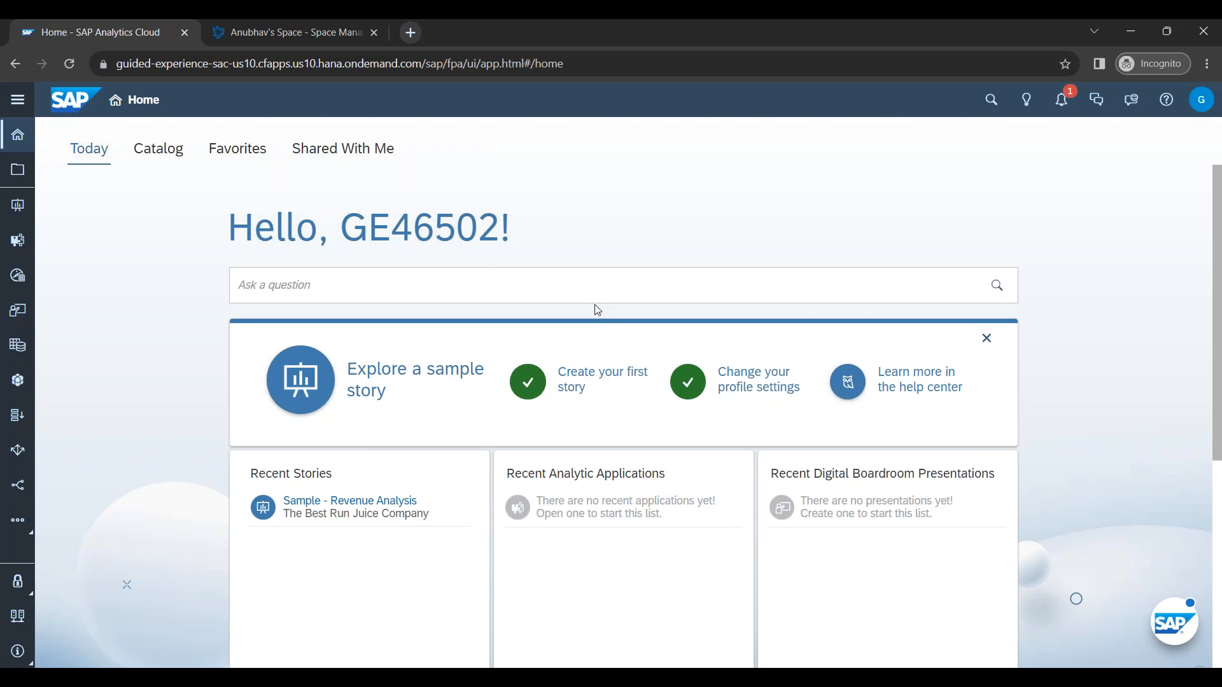
{"action": "left_click", "coordinate": [21, 102]}
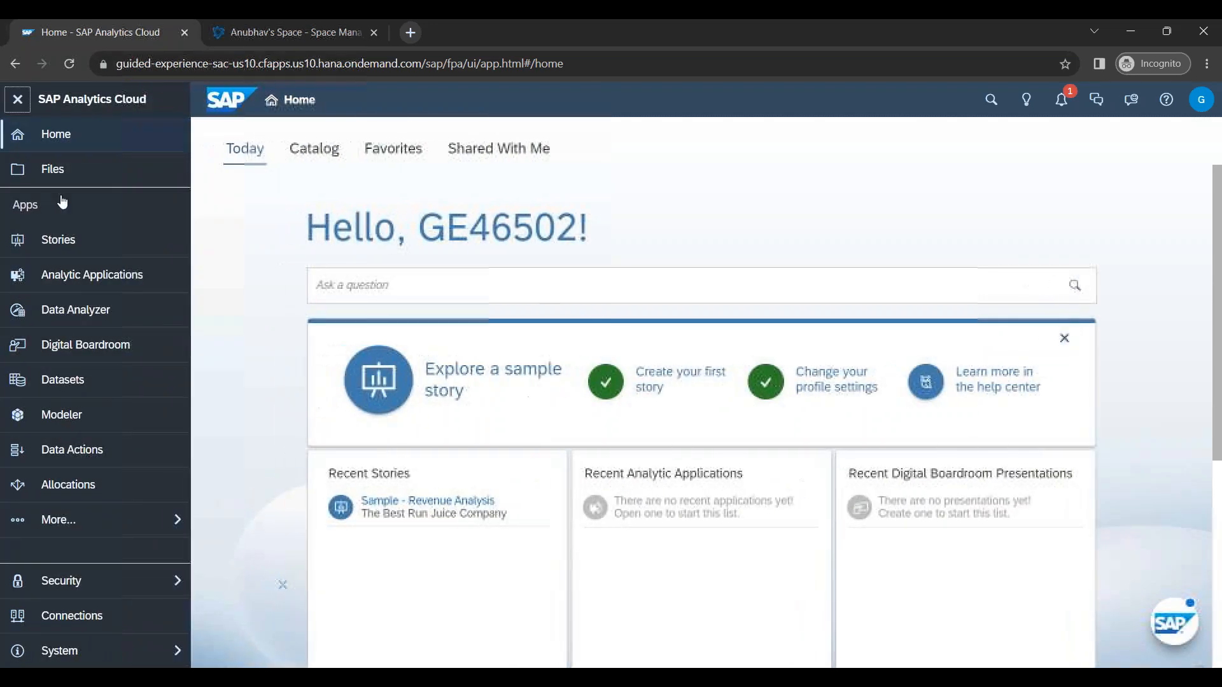
{"action": "left_click", "coordinate": [105, 616]}
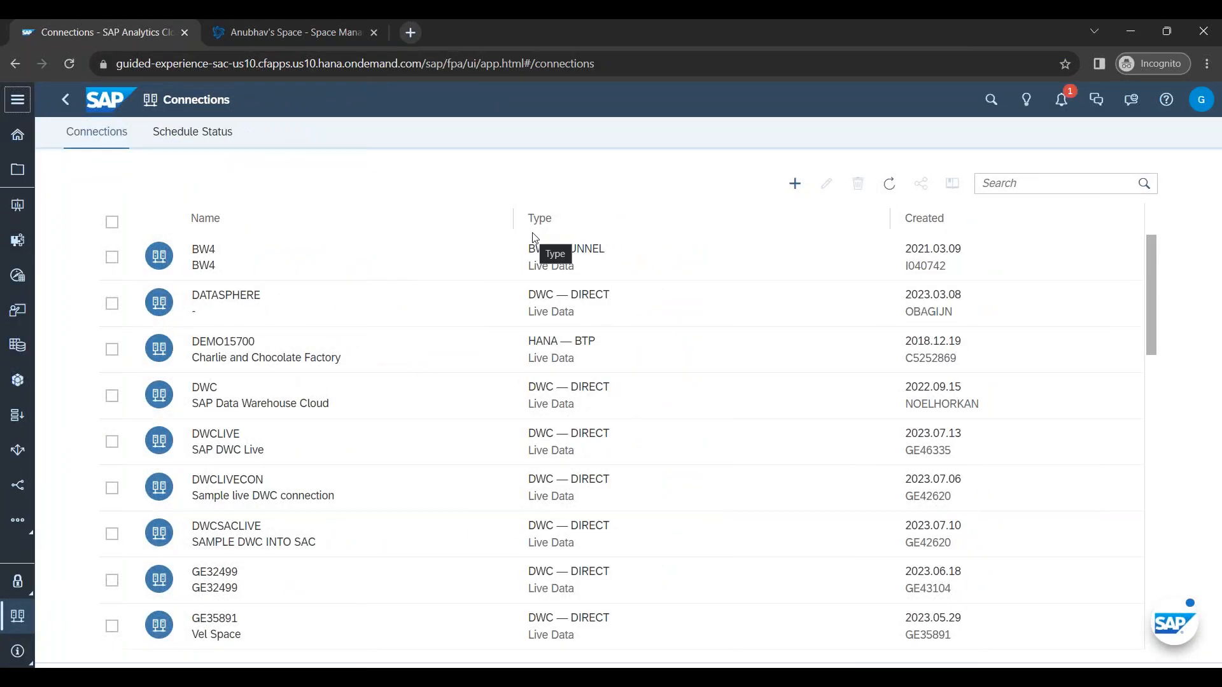
{"action": "left_click", "coordinate": [795, 183]}
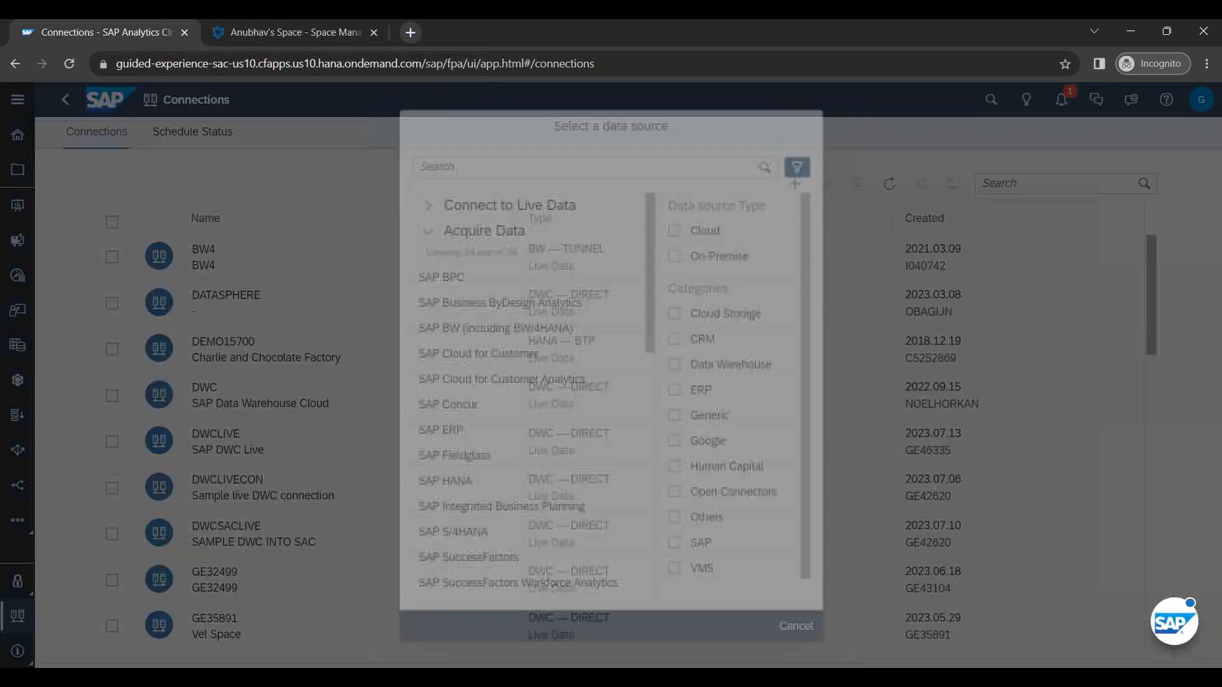
{"action": "left_click", "coordinate": [428, 205]}
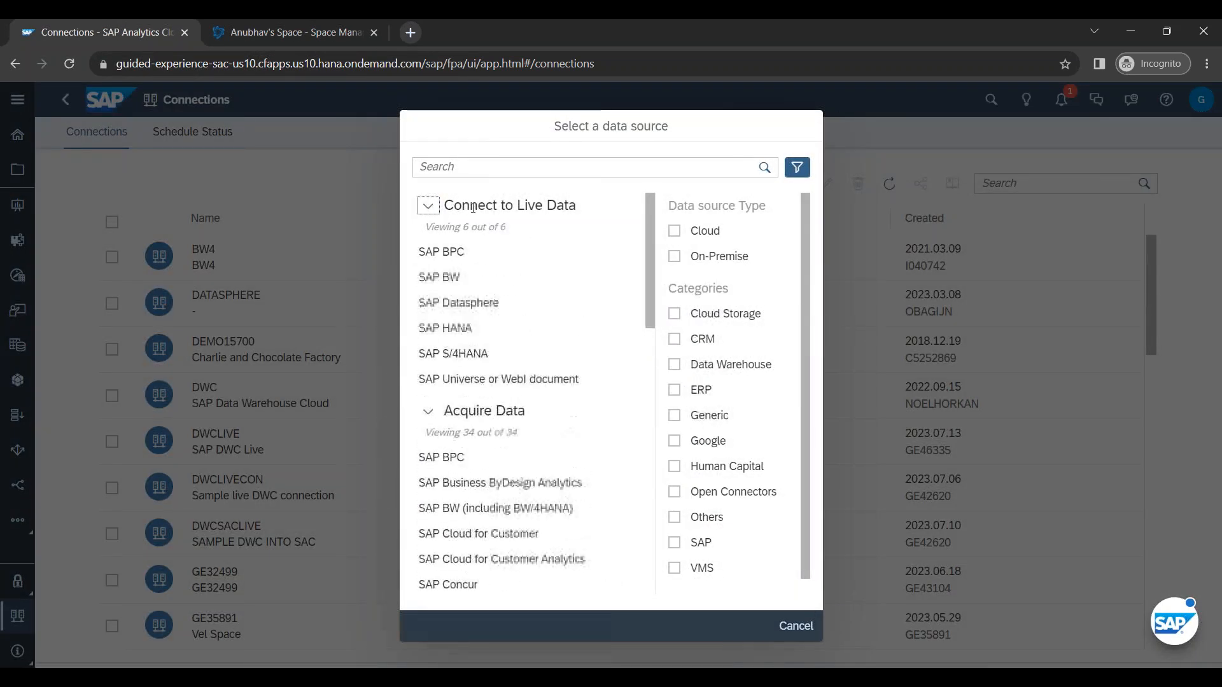
{"action": "left_click", "coordinate": [461, 308]}
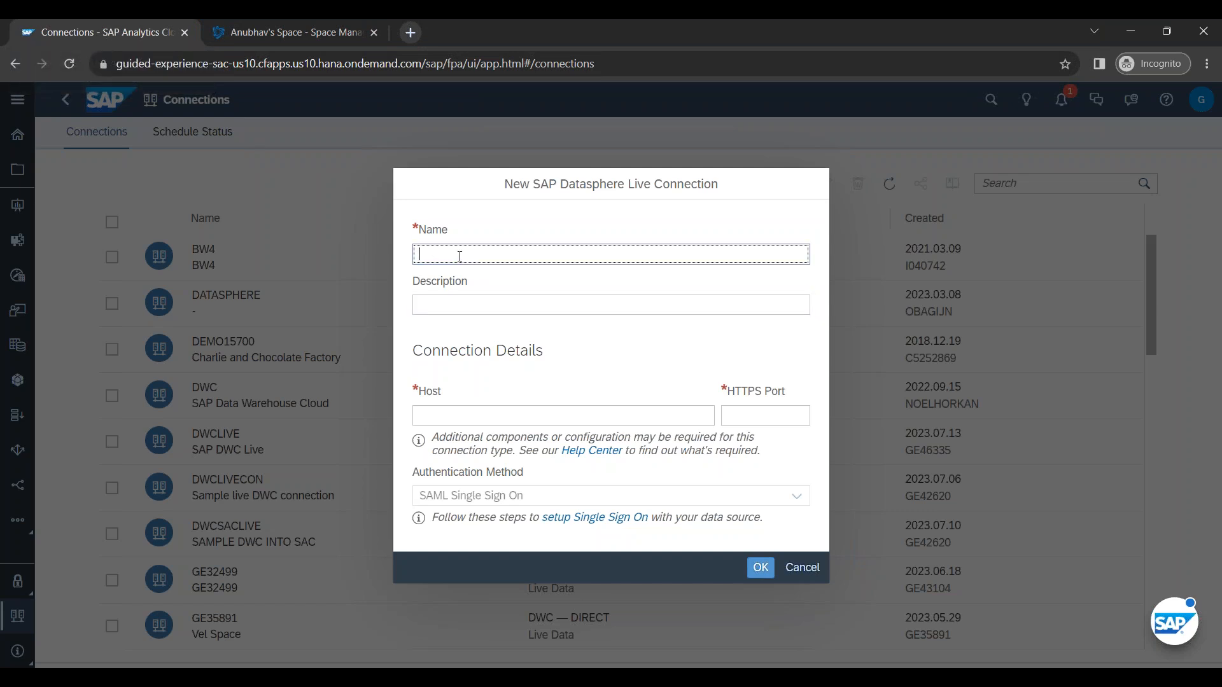
Step: Name the live connection with the copied Space ID and describe it as a Datasphere Live Connection for Anubhav Trainings
{"action": "key", "text": "ctrl+v"}
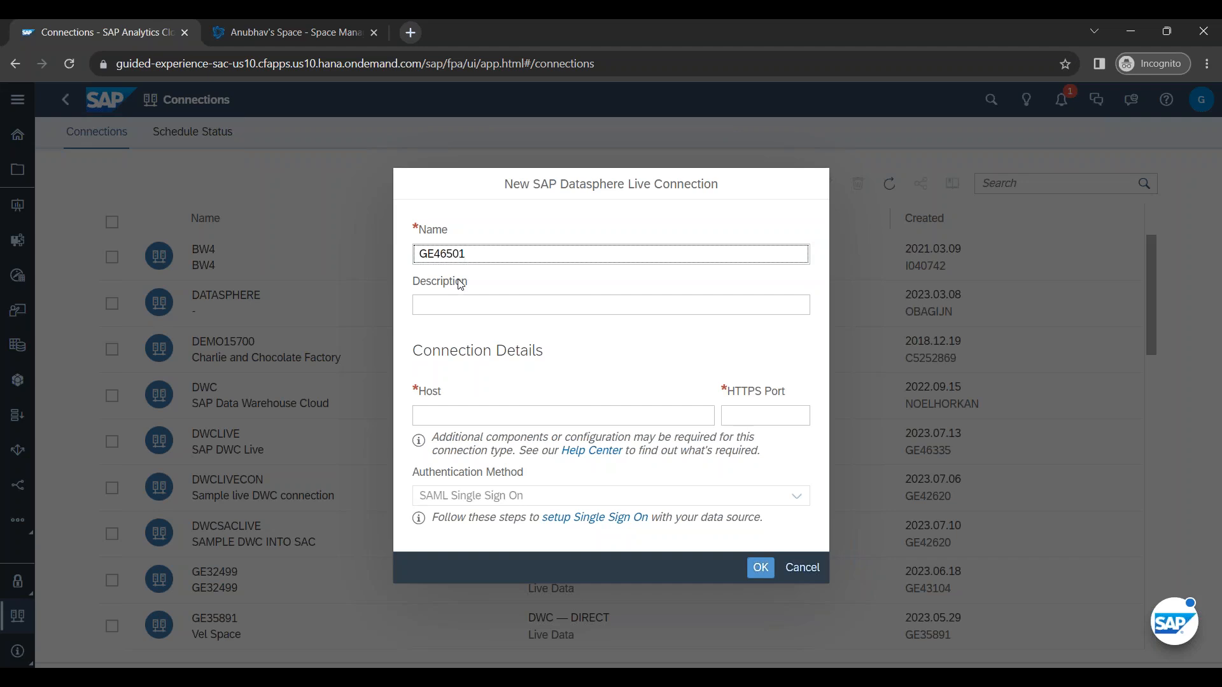
{"action": "left_click_drag", "start_coordinate": [478, 256], "coordinate": [378, 256]}
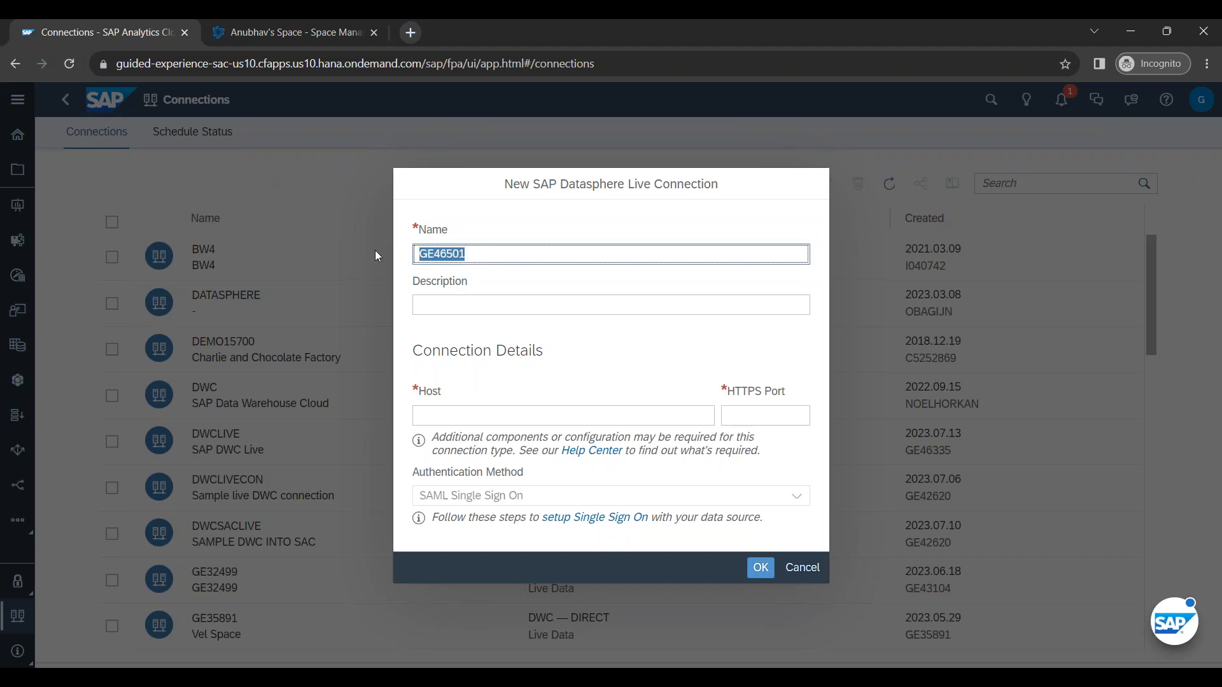
{"action": "left_click", "coordinate": [511, 253]}
{"action": "key", "text": "Tab"}
{"action": "type", "text": "An"}
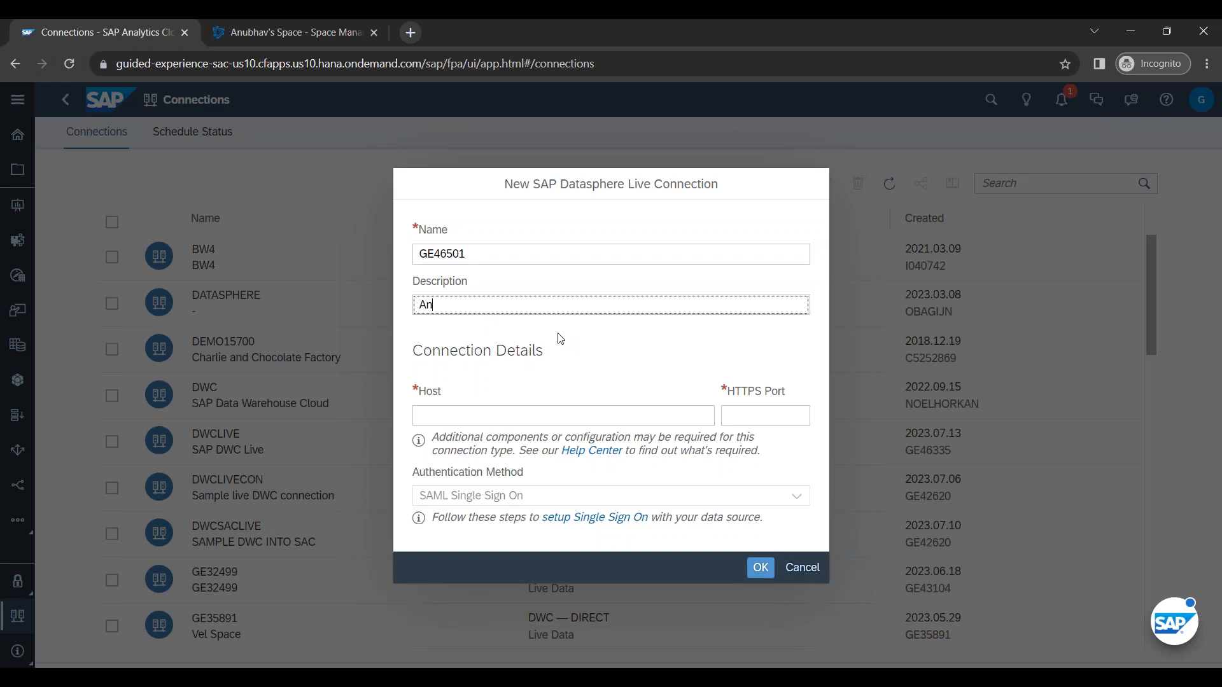
{"action": "type", "text": "ubhav Datasphere Luive Connect"}
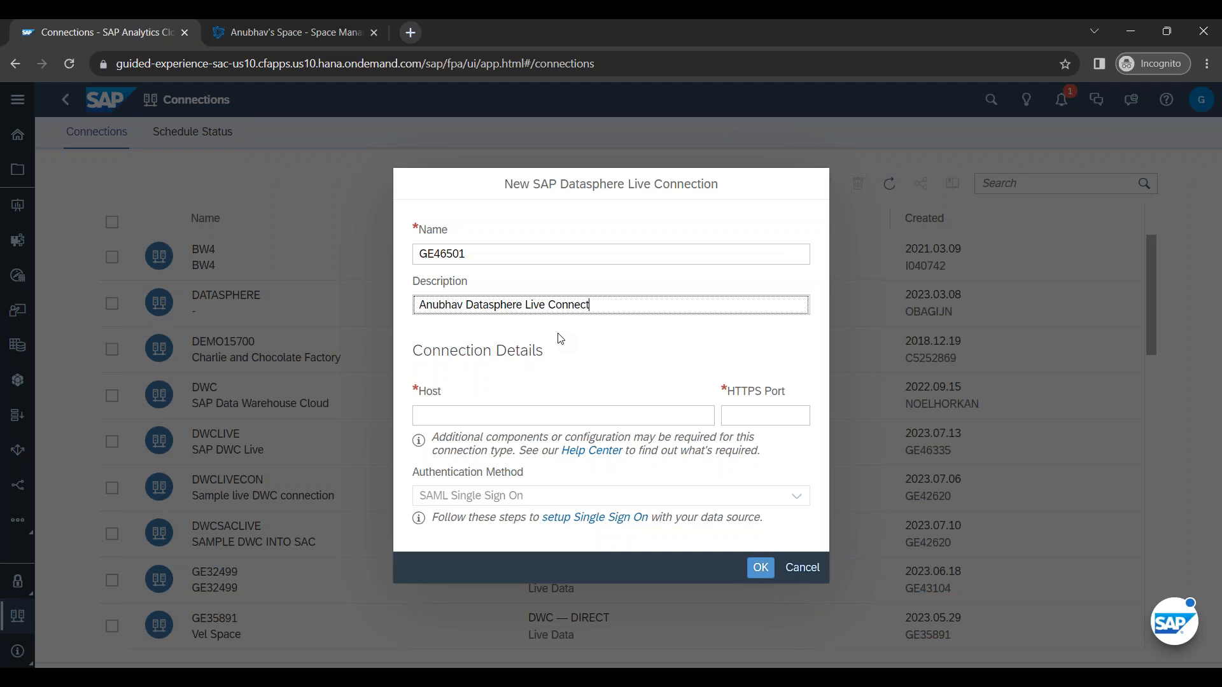
{"action": "type", "text": "ion - Anubhav Trainings"}
{"action": "left_click", "coordinate": [539, 417]}
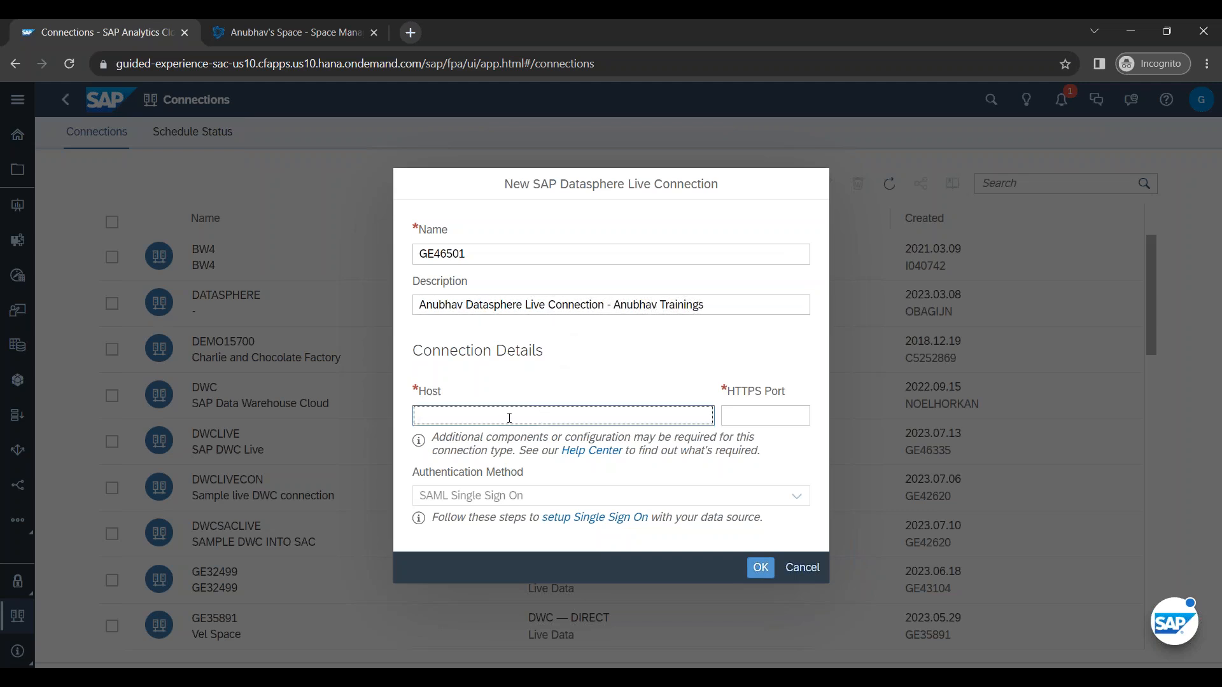
{"action": "left_click", "coordinate": [293, 39]}
{"action": "left_click_drag", "start_coordinate": [435, 63], "coordinate": [121, 64]}
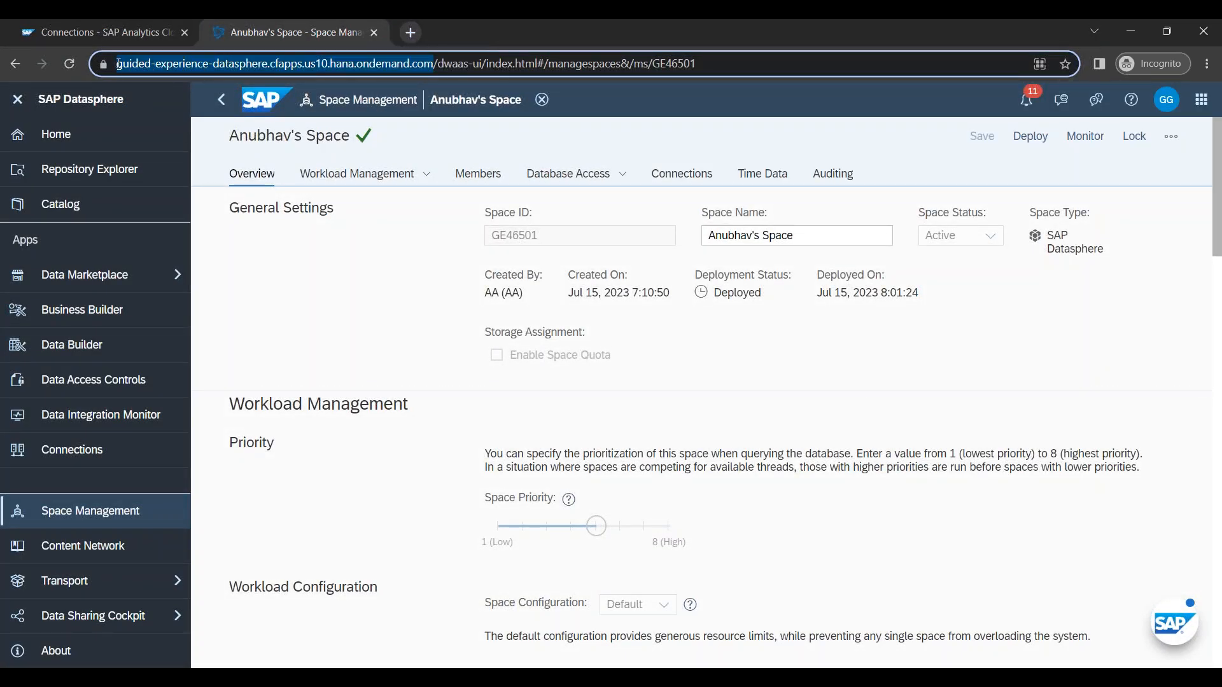
{"action": "left_click", "coordinate": [48, 26]}
{"action": "key", "text": "ctrl+v"}
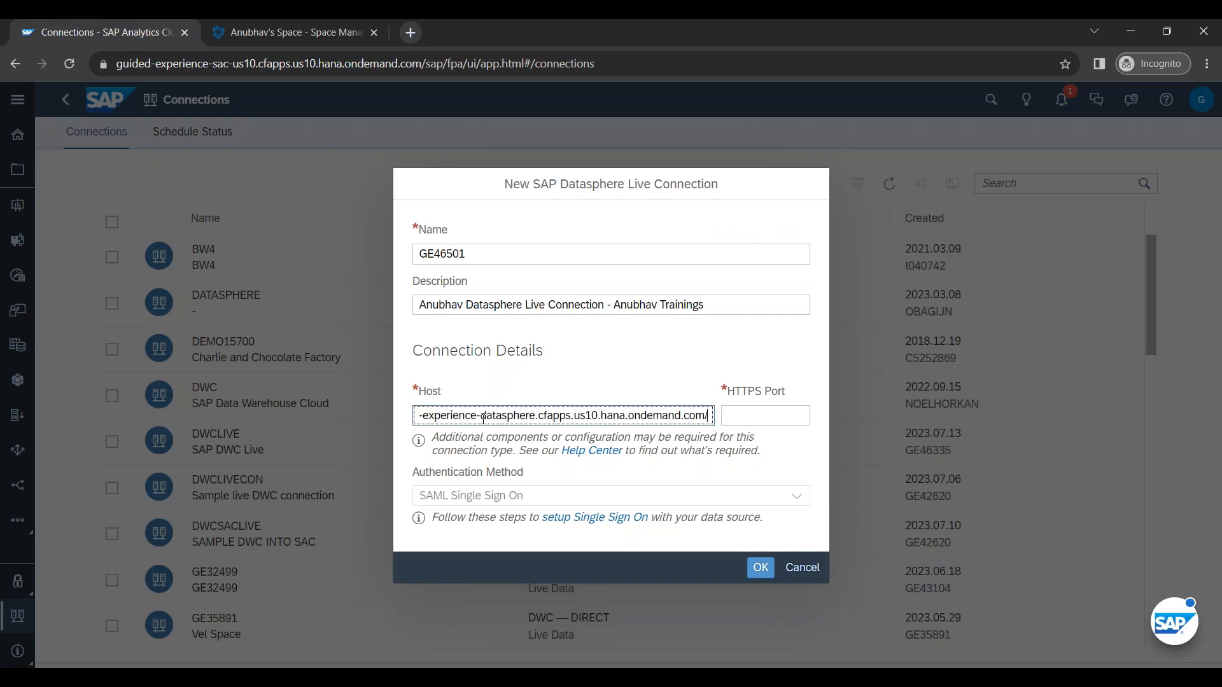
{"action": "key", "text": "Home"}
{"action": "key", "text": "Delete"}
{"action": "key", "text": "Delete"}
{"action": "key", "text": "Delete"}
{"action": "key", "text": "Delete"}
{"action": "key", "text": "Delete"}
{"action": "key", "text": "Delete"}
{"action": "key", "text": "Delete"}
{"action": "key", "text": "Delete"}
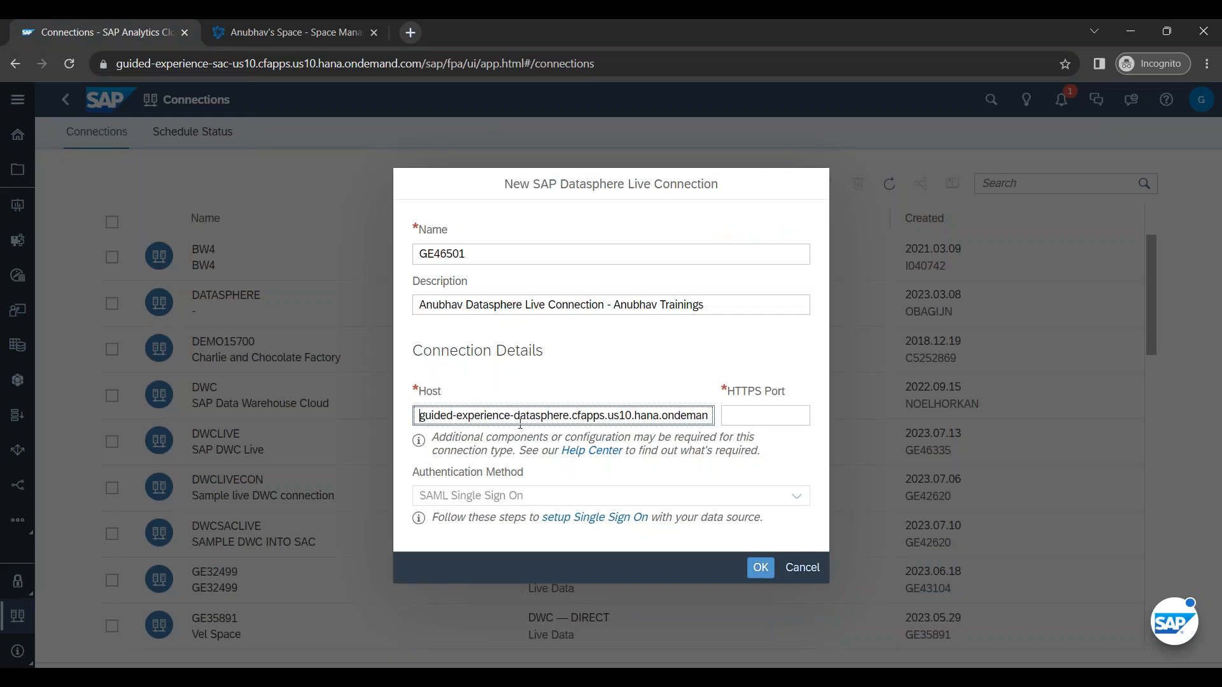
{"action": "left_click", "coordinate": [775, 414]}
{"action": "type", "text": "443"}
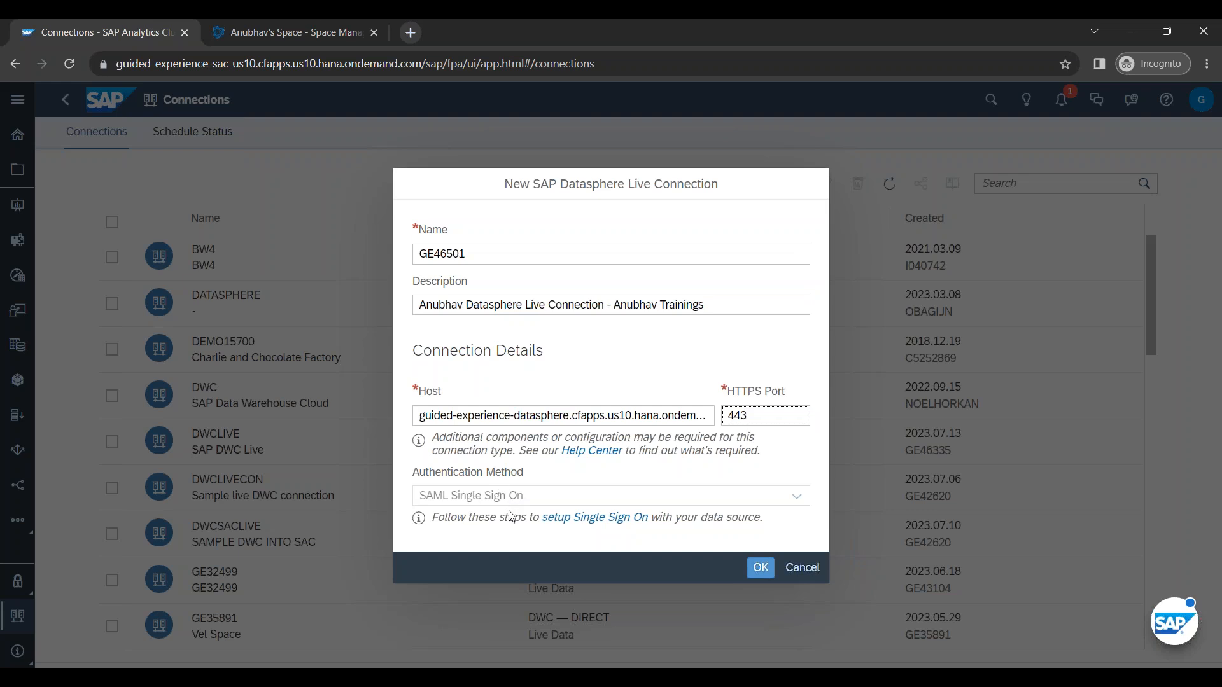
Step: Review the connection's name and host, and compare the name with the signed-in user's profile in SAP Datasphere
{"action": "double_click", "coordinate": [431, 254]}
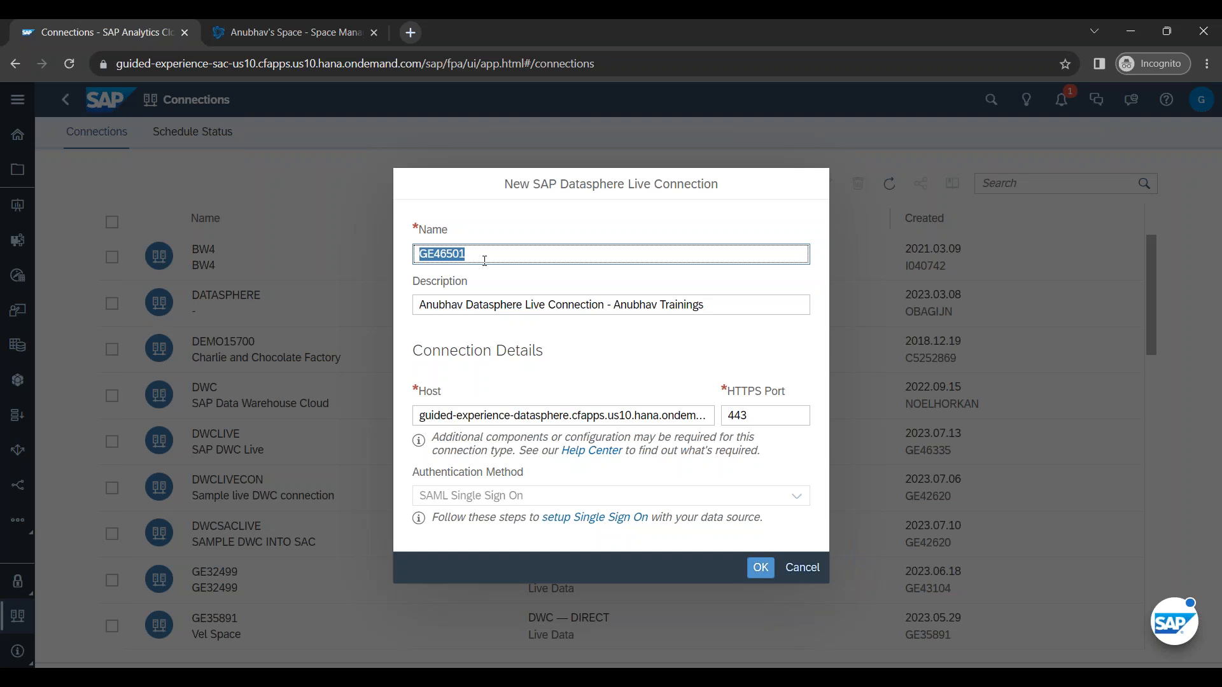
{"action": "triple_click", "coordinate": [566, 416]}
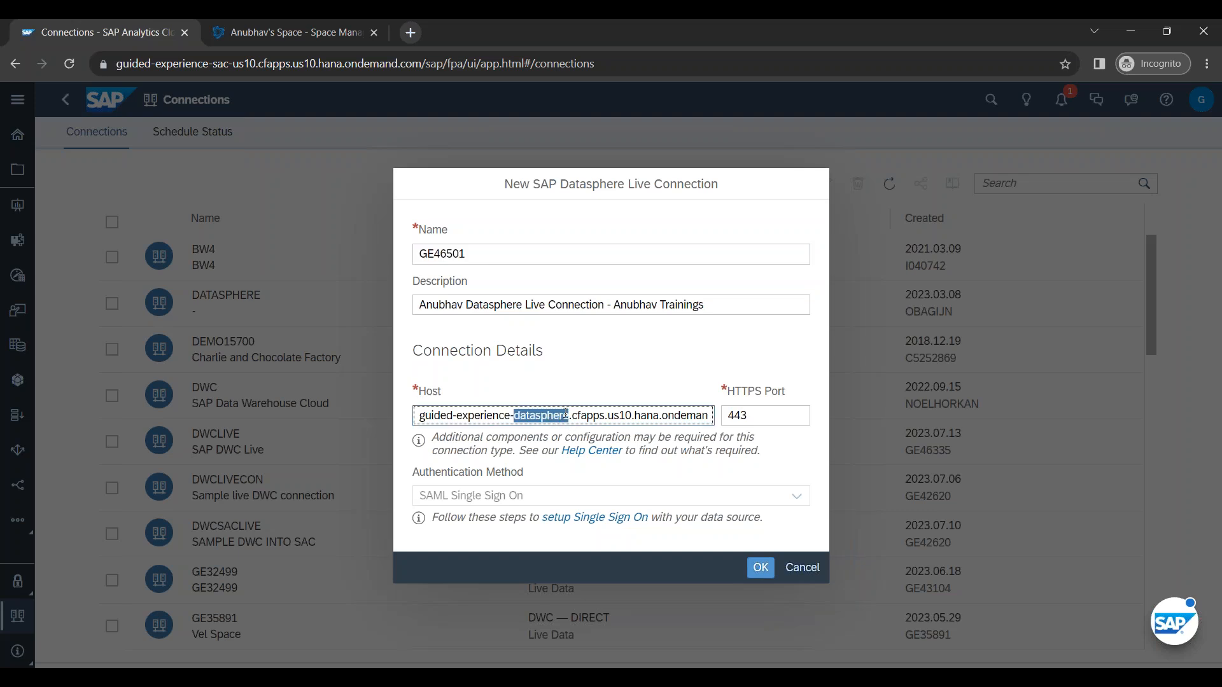
{"action": "double_click", "coordinate": [618, 415]}
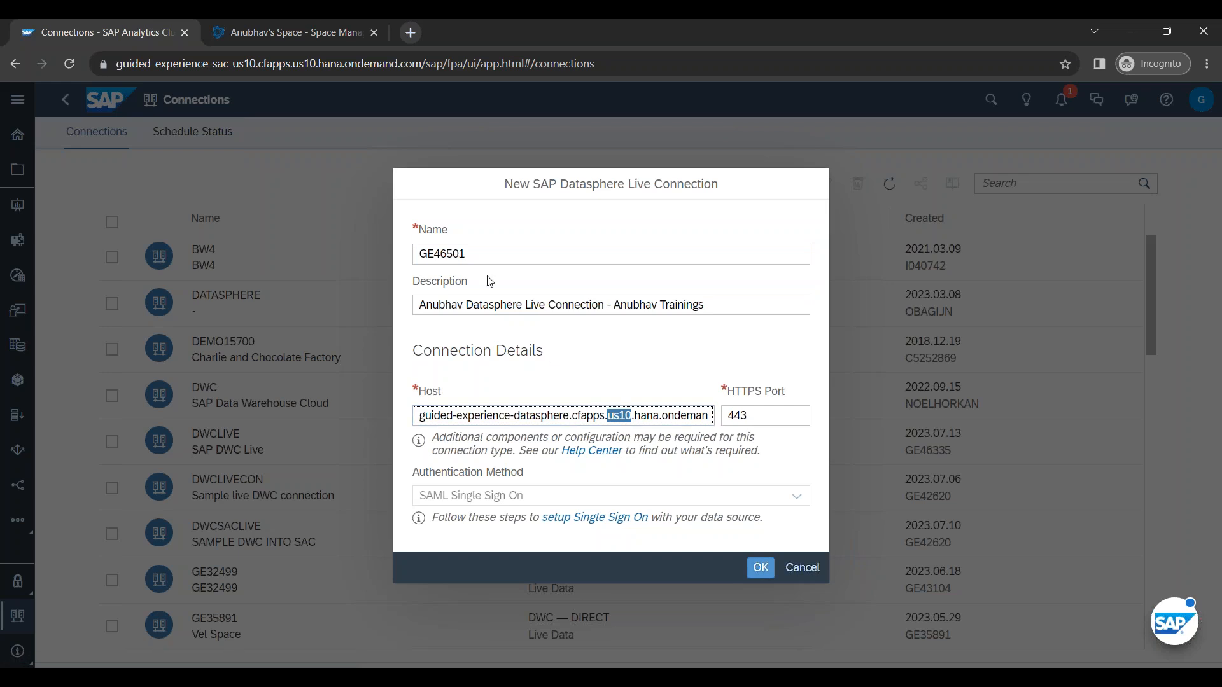
{"action": "left_click", "coordinate": [472, 254]}
{"action": "double_click", "coordinate": [472, 254]}
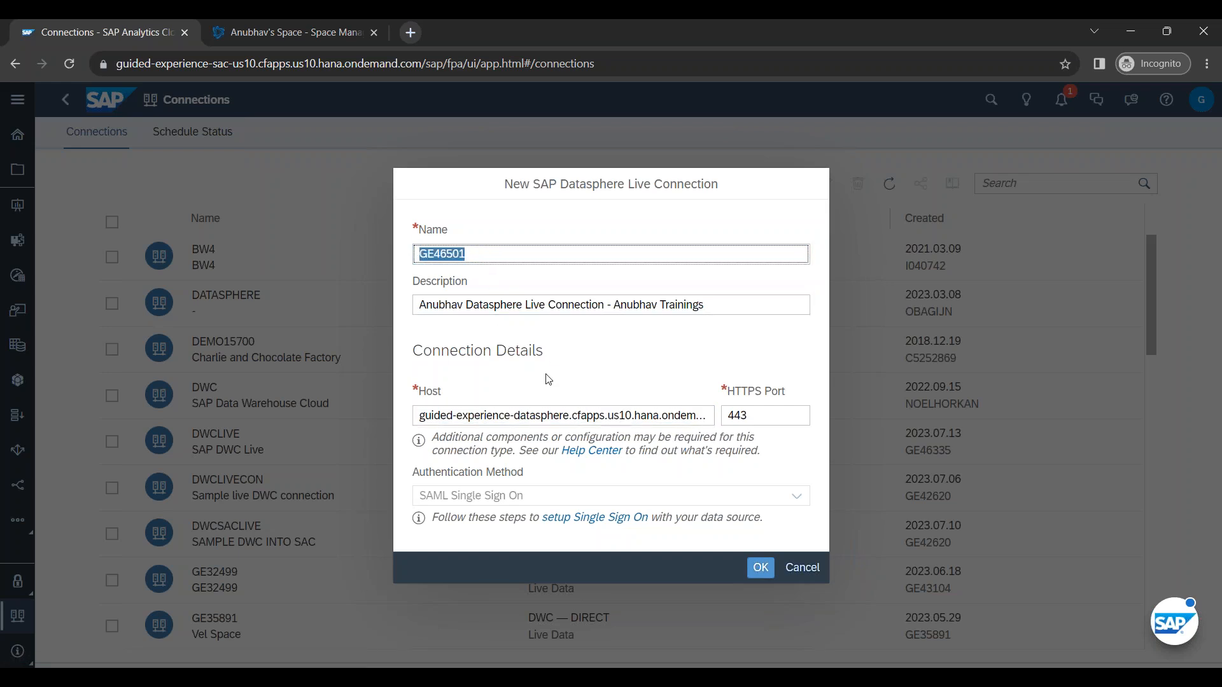
{"action": "left_click", "coordinate": [321, 32]}
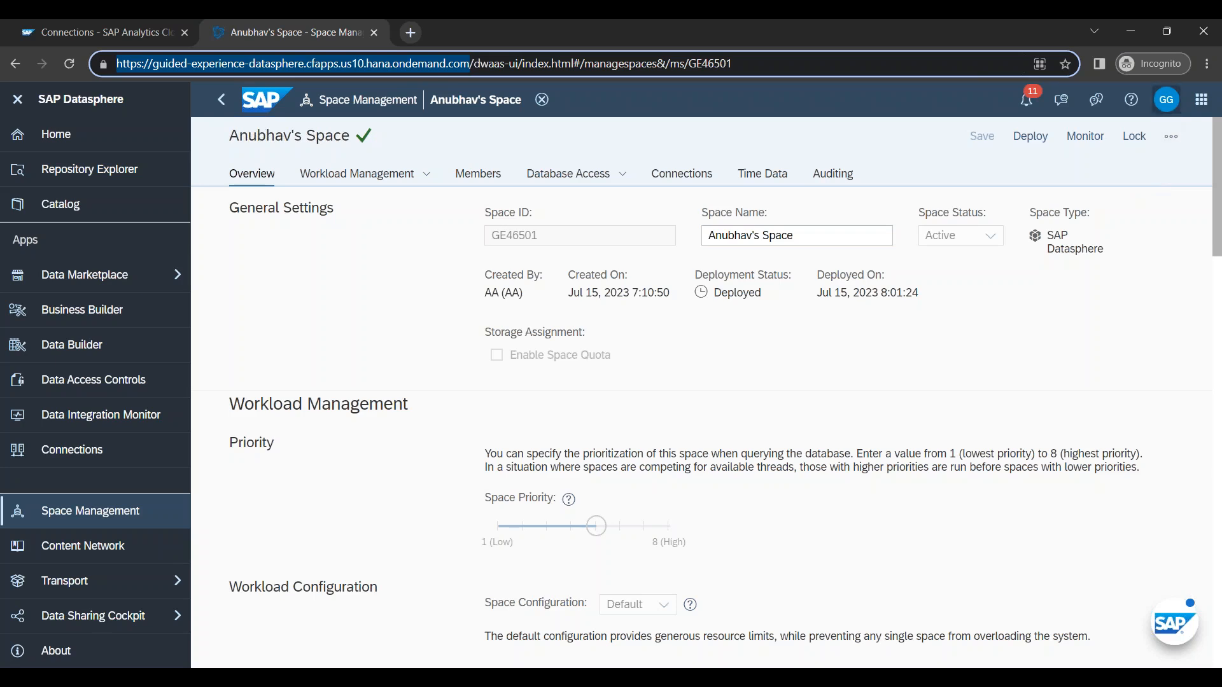
{"action": "left_click", "coordinate": [1167, 99]}
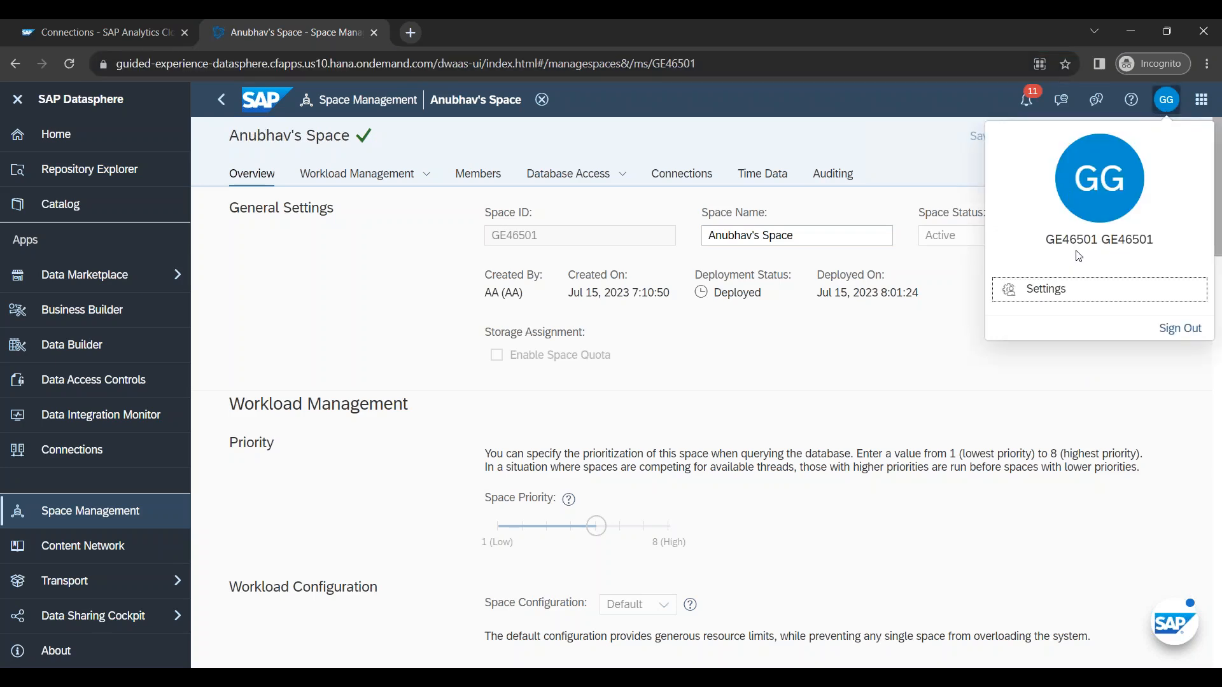
{"action": "left_click", "coordinate": [102, 31]}
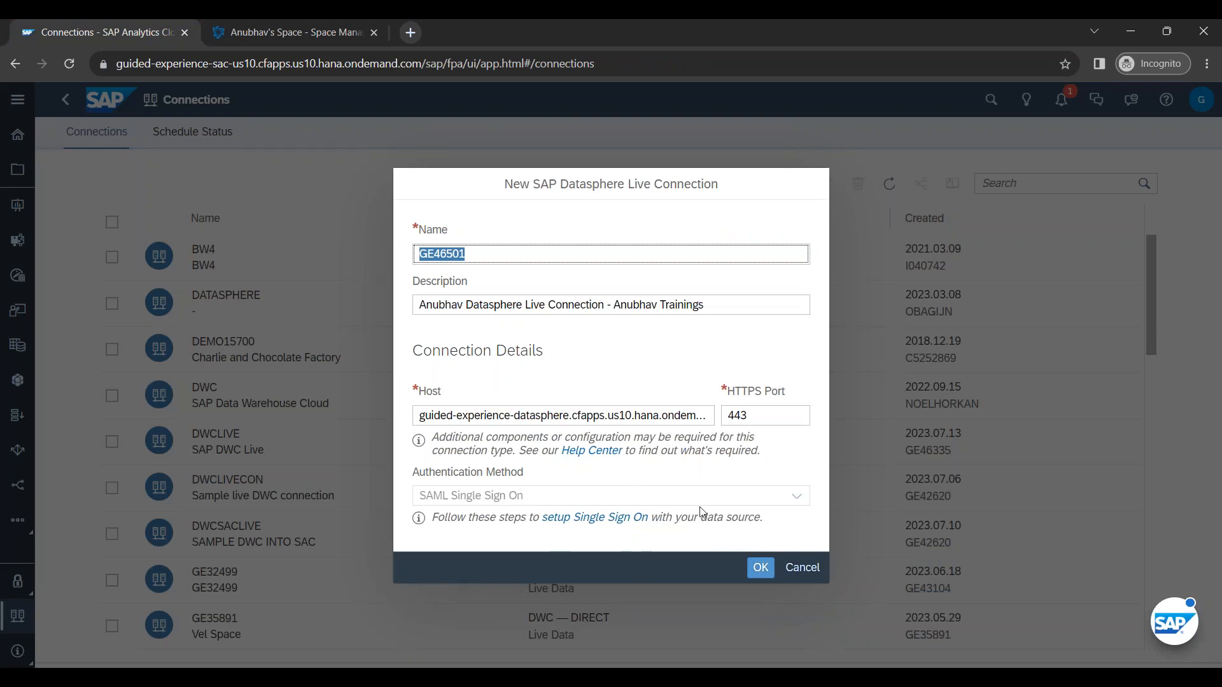
Step: Create the SAP Datasphere live connection, then find and select it in the connections list
{"action": "left_click", "coordinate": [760, 567]}
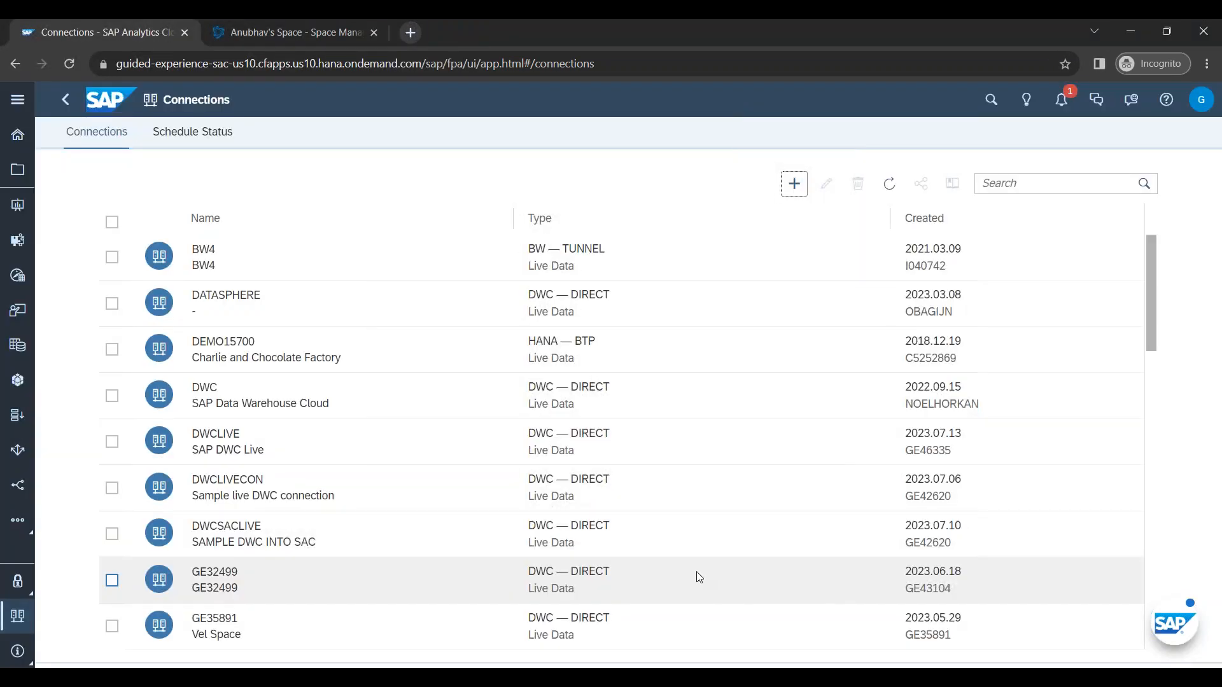
{"action": "scroll", "coordinate": [696, 573], "scroll_direction": "down", "scroll_amount": 5}
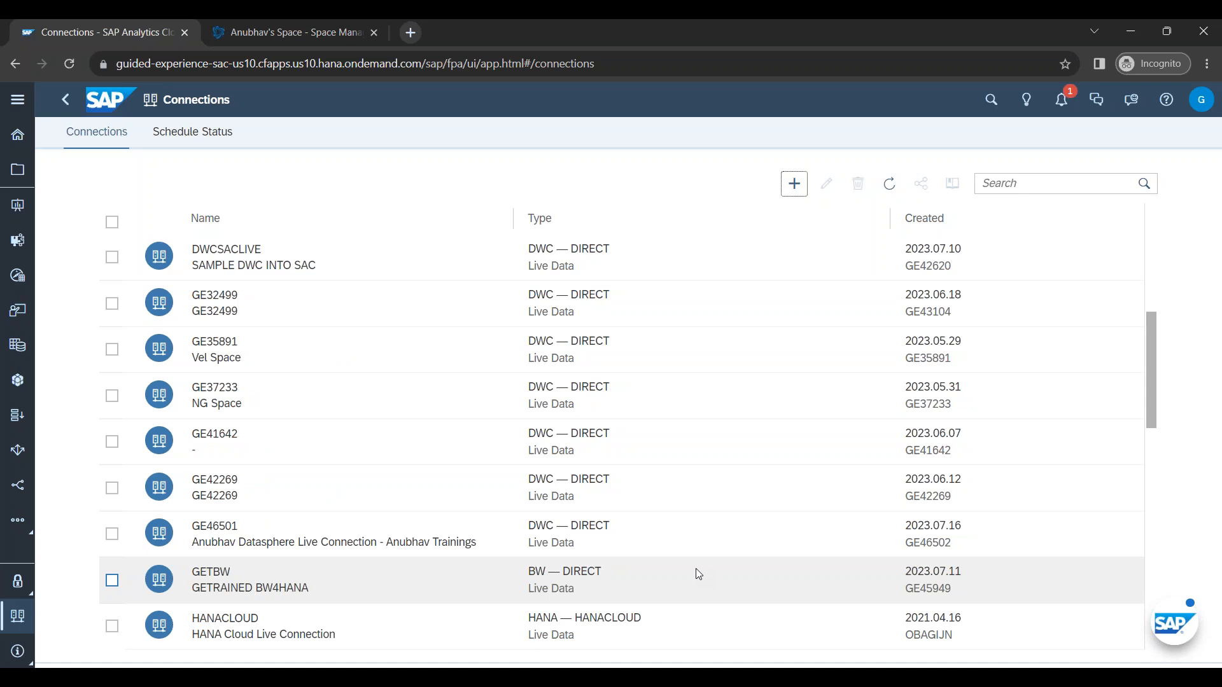
{"action": "key", "text": "ctrl+f"}
{"action": "left_click", "coordinate": [112, 534]}
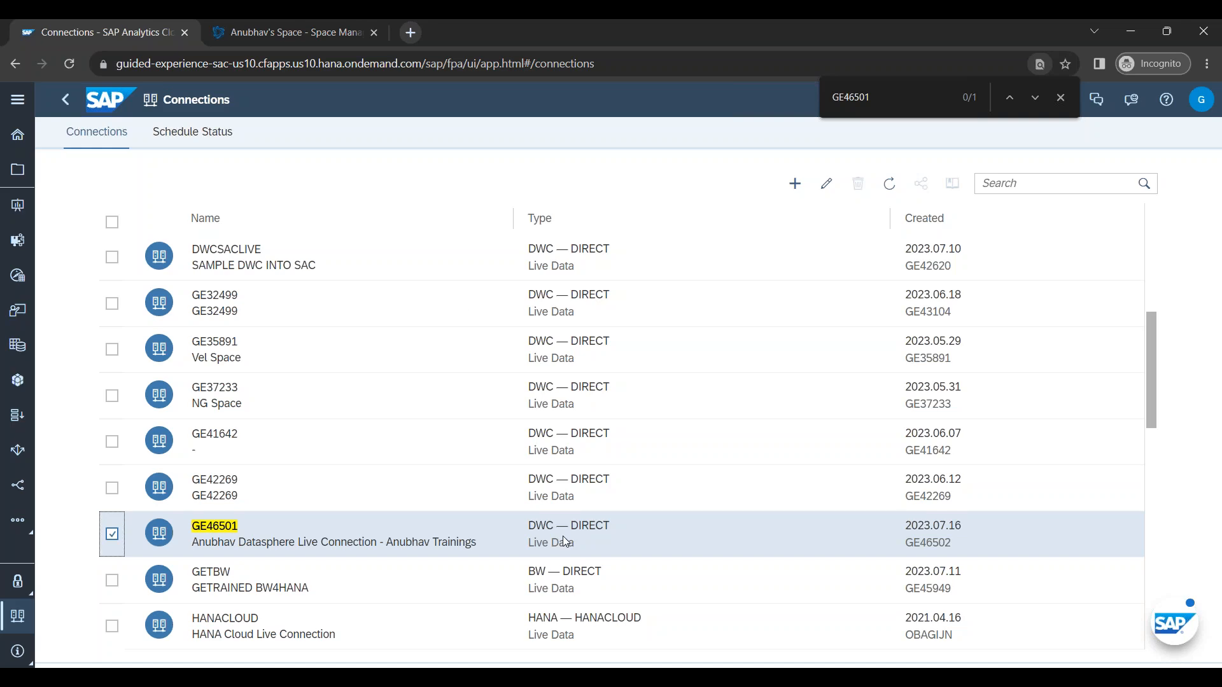
Step: Switch to SAP Datasphere, close the user profile and open the space's Data Builder
{"action": "left_click", "coordinate": [280, 37]}
{"action": "left_click", "coordinate": [146, 28]}
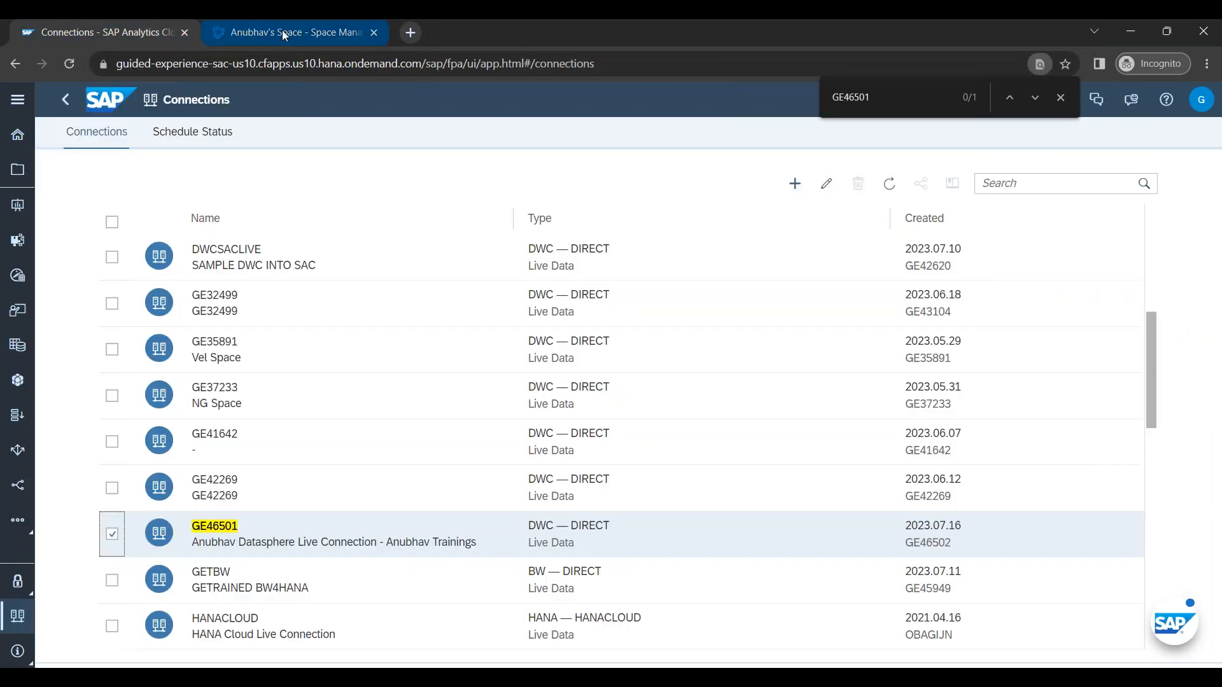
{"action": "left_click", "coordinate": [283, 33]}
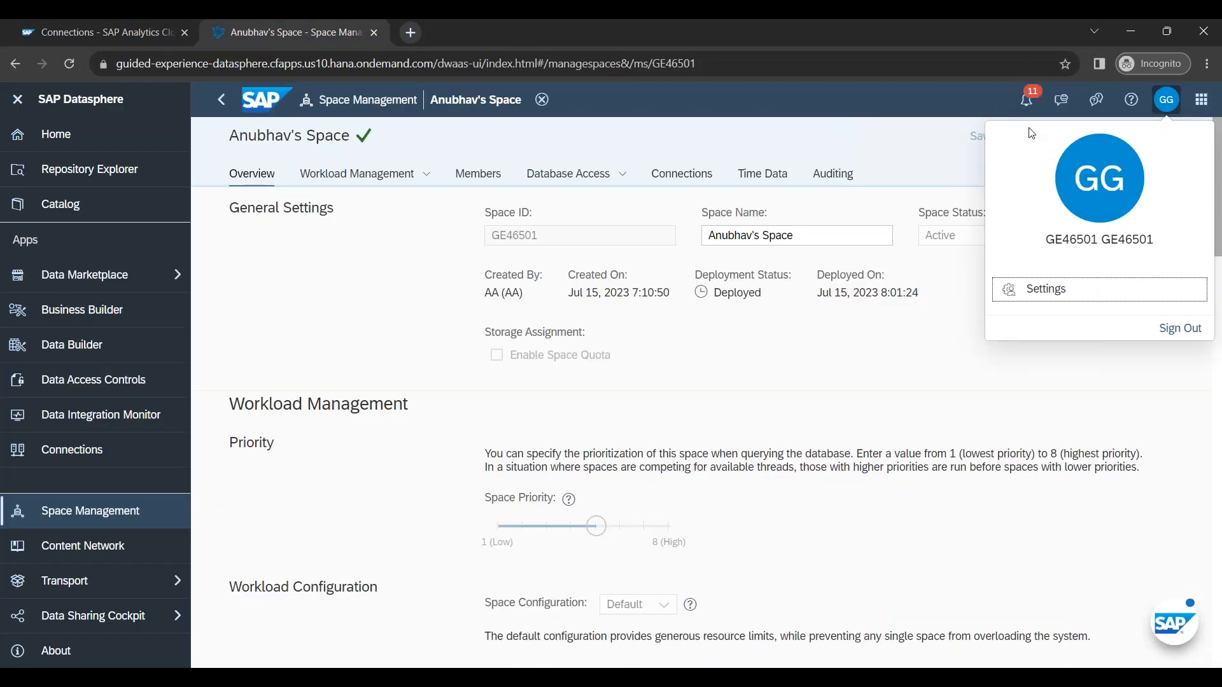
{"action": "left_click", "coordinate": [1167, 100]}
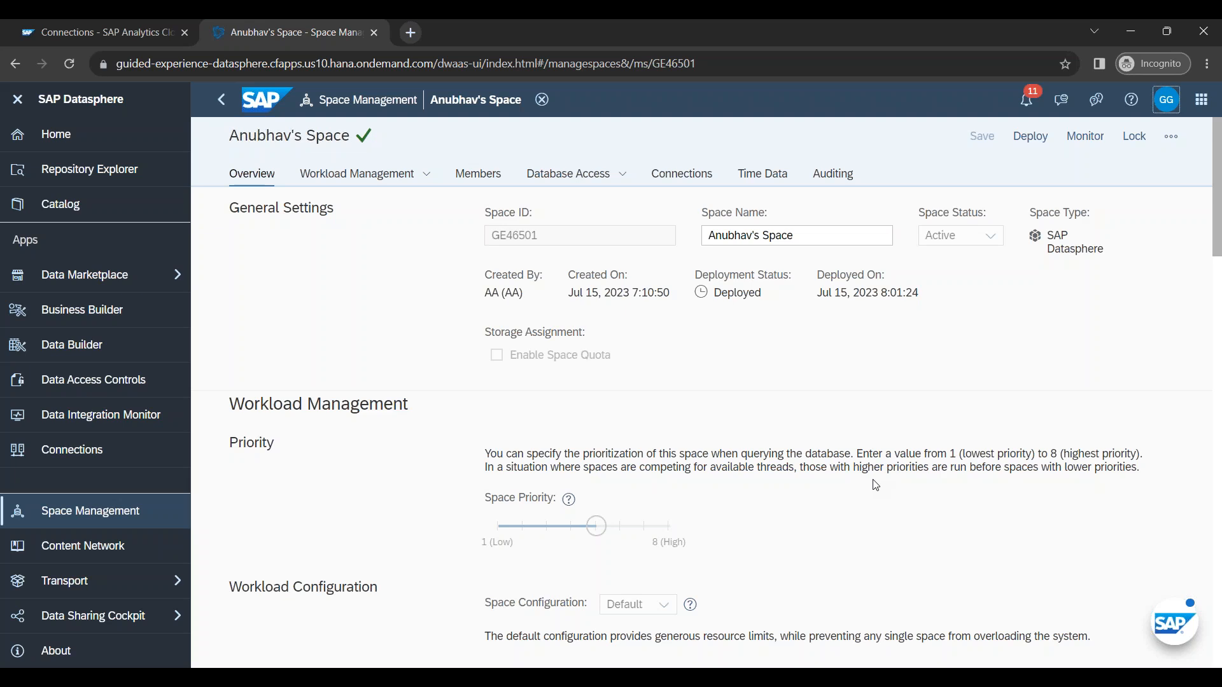
{"action": "left_click", "coordinate": [904, 42]}
{"action": "left_click", "coordinate": [143, 355]}
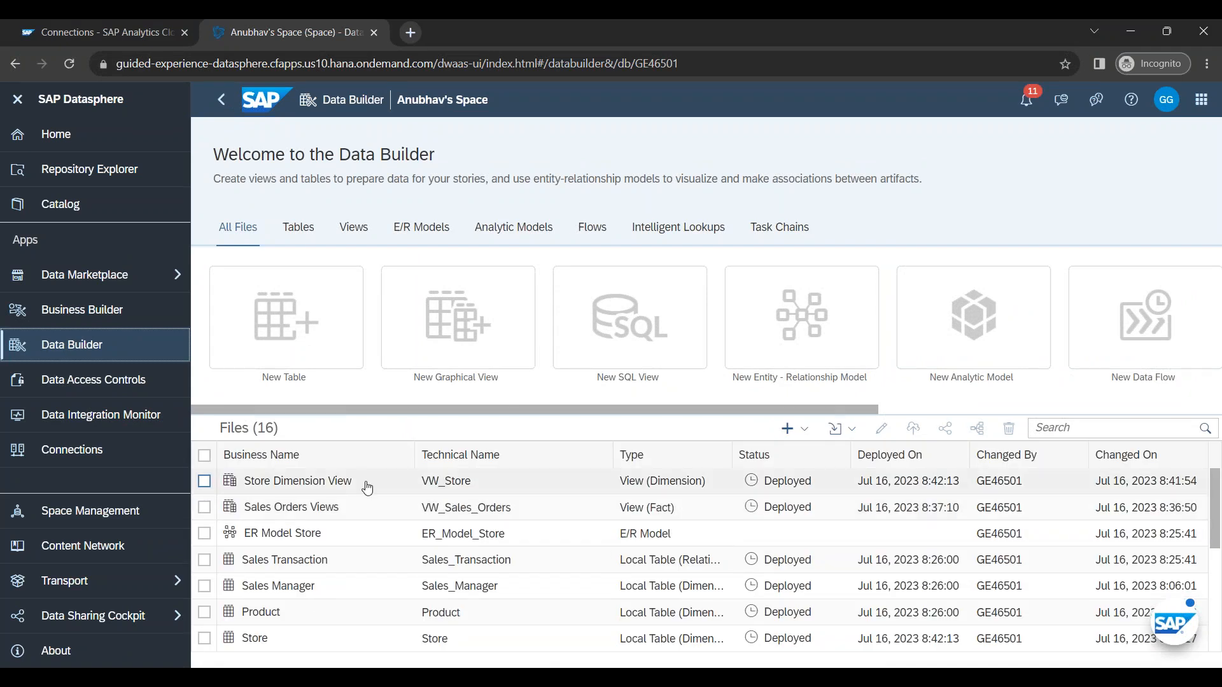
{"action": "left_click_drag", "start_coordinate": [825, 411], "coordinate": [631, 425]}
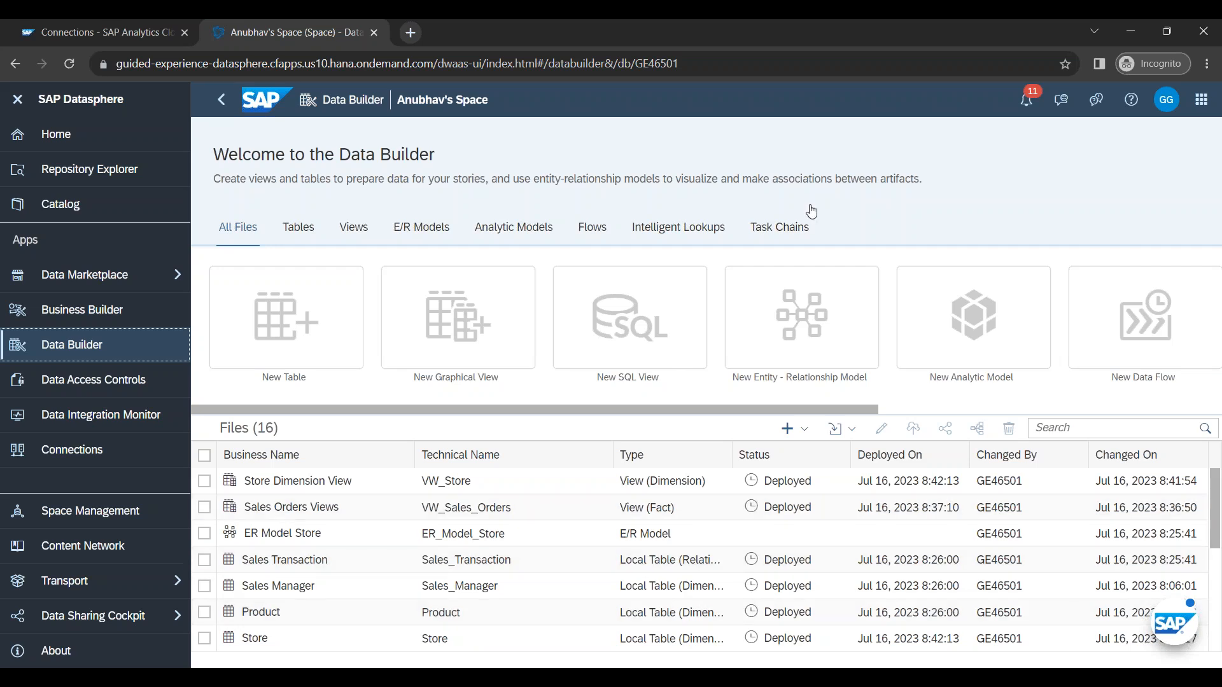
{"action": "left_click", "coordinate": [720, 47]}
{"action": "left_click", "coordinate": [752, 68]}
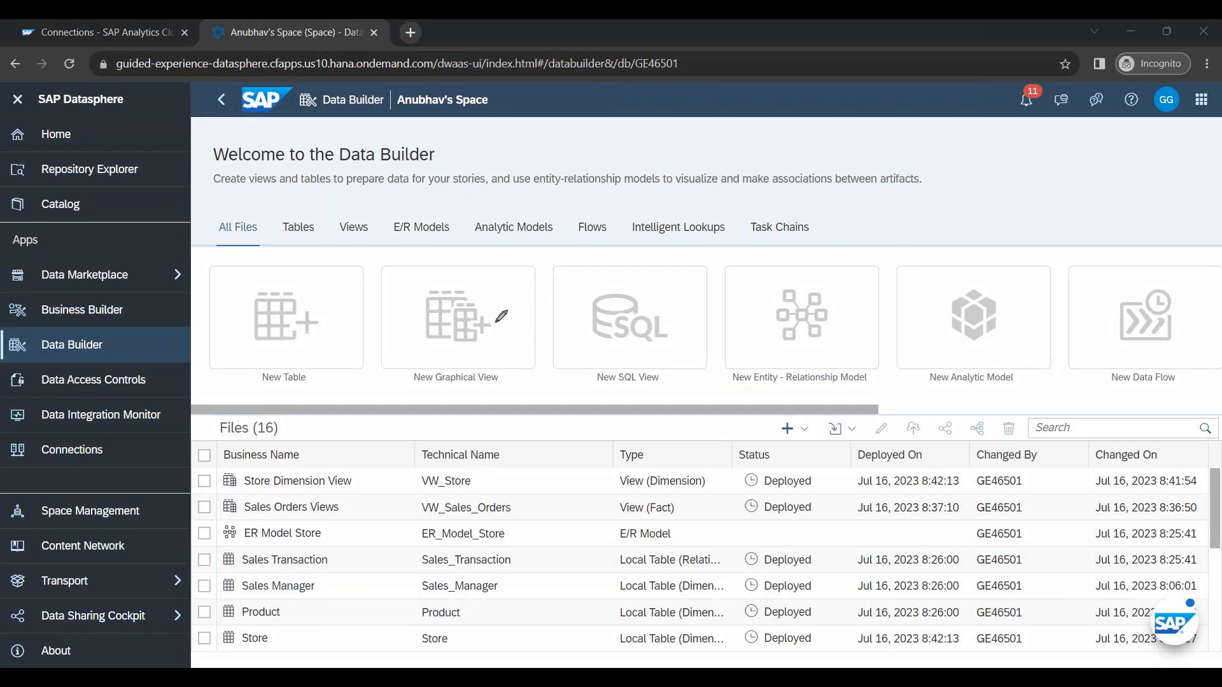
{"action": "mouse_move", "coordinate": [830, 296]}
{"action": "left_mouse_down"}
{"action": "mouse_move", "coordinate": [723, 386]}
{"action": "mouse_move", "coordinate": [856, 253]}
{"action": "mouse_move", "coordinate": [912, 224]}
{"action": "mouse_move", "coordinate": [993, 212]}
{"action": "mouse_move", "coordinate": [1034, 231]}
{"action": "mouse_move", "coordinate": [1082, 210]}
{"action": "mouse_move", "coordinate": [1096, 219]}
{"action": "mouse_move", "coordinate": [1170, 208]}
{"action": "left_mouse_up"}
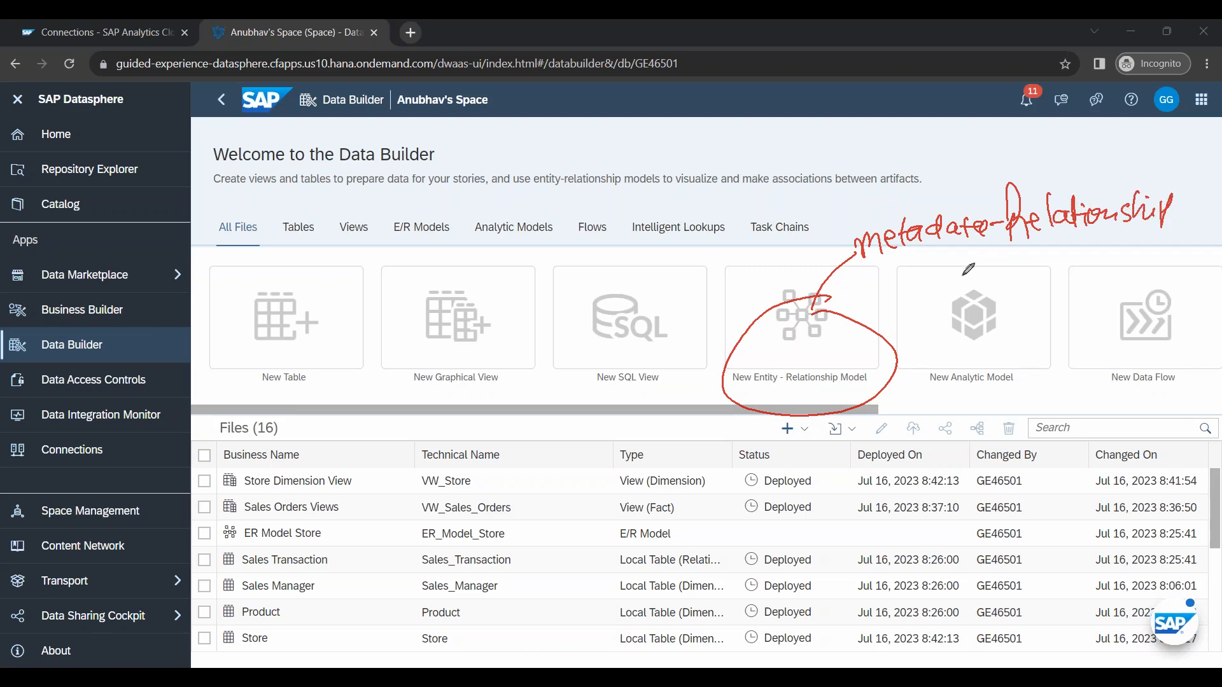
{"action": "mouse_move", "coordinate": [806, 171]}
{"action": "left_mouse_down"}
{"action": "mouse_move", "coordinate": [781, 218]}
{"action": "mouse_move", "coordinate": [829, 190]}
{"action": "mouse_move", "coordinate": [844, 220]}
{"action": "mouse_move", "coordinate": [813, 215]}
{"action": "left_mouse_up"}
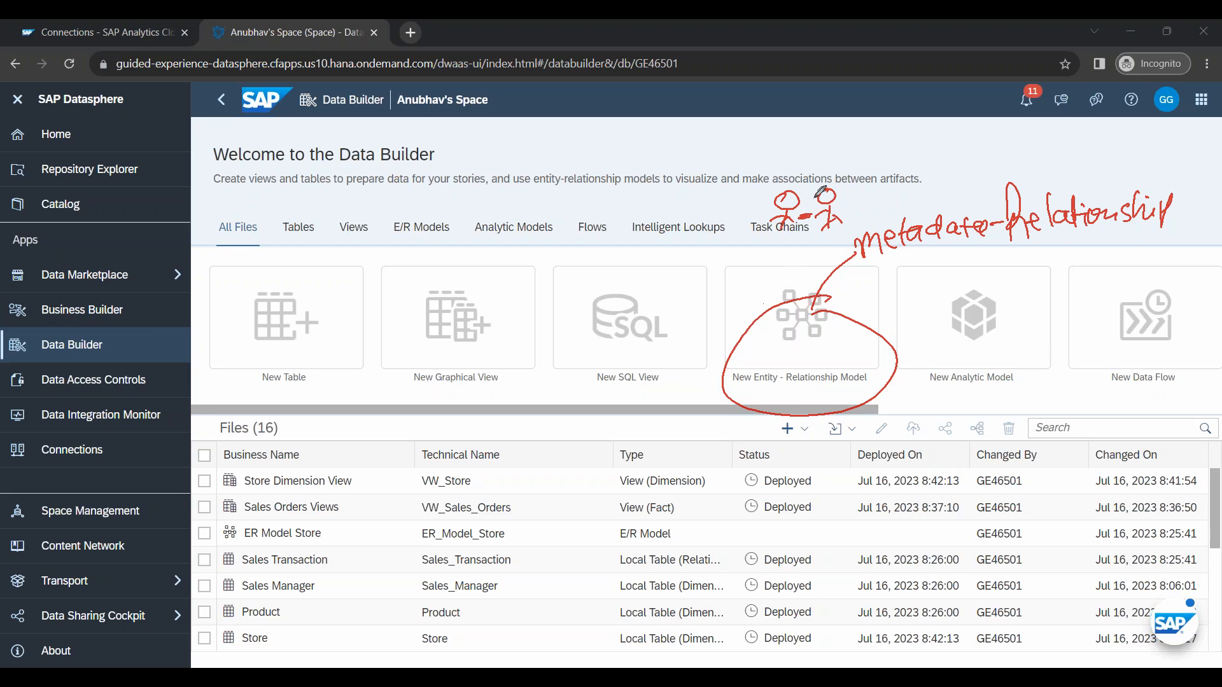
{"action": "mouse_move", "coordinate": [844, 176]}
{"action": "left_mouse_down"}
{"action": "mouse_move", "coordinate": [774, 266]}
{"action": "mouse_move", "coordinate": [840, 192]}
{"action": "left_mouse_up"}
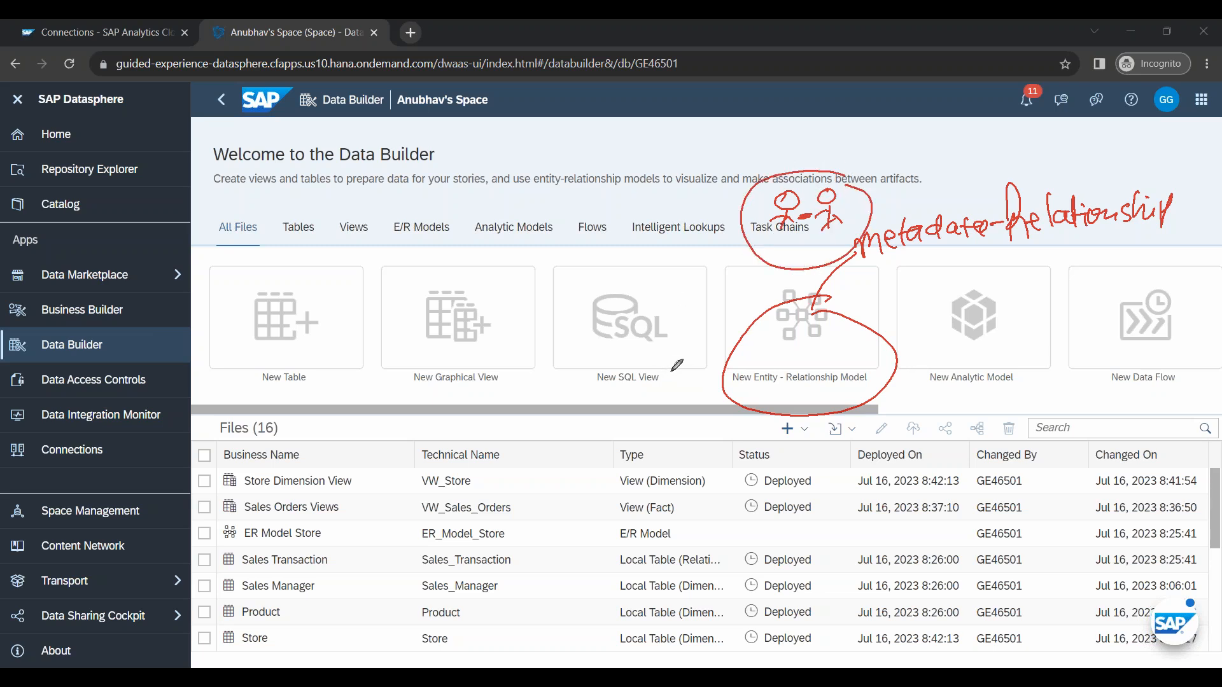
{"action": "mouse_move", "coordinate": [756, 253]}
{"action": "left_mouse_down"}
{"action": "mouse_move", "coordinate": [544, 222]}
{"action": "mouse_move", "coordinate": [524, 271]}
{"action": "left_mouse_up"}
{"action": "mouse_move", "coordinate": [400, 278]}
{"action": "left_mouse_down"}
{"action": "mouse_move", "coordinate": [468, 237]}
{"action": "mouse_move", "coordinate": [476, 251]}
{"action": "mouse_move", "coordinate": [490, 236]}
{"action": "mouse_move", "coordinate": [507, 254]}
{"action": "left_mouse_up"}
{"action": "mouse_move", "coordinate": [426, 370]}
{"action": "left_mouse_down"}
{"action": "mouse_move", "coordinate": [511, 355]}
{"action": "mouse_move", "coordinate": [496, 361]}
{"action": "left_mouse_up"}
{"action": "left_click_drag", "start_coordinate": [404, 401], "coordinate": [517, 380]}
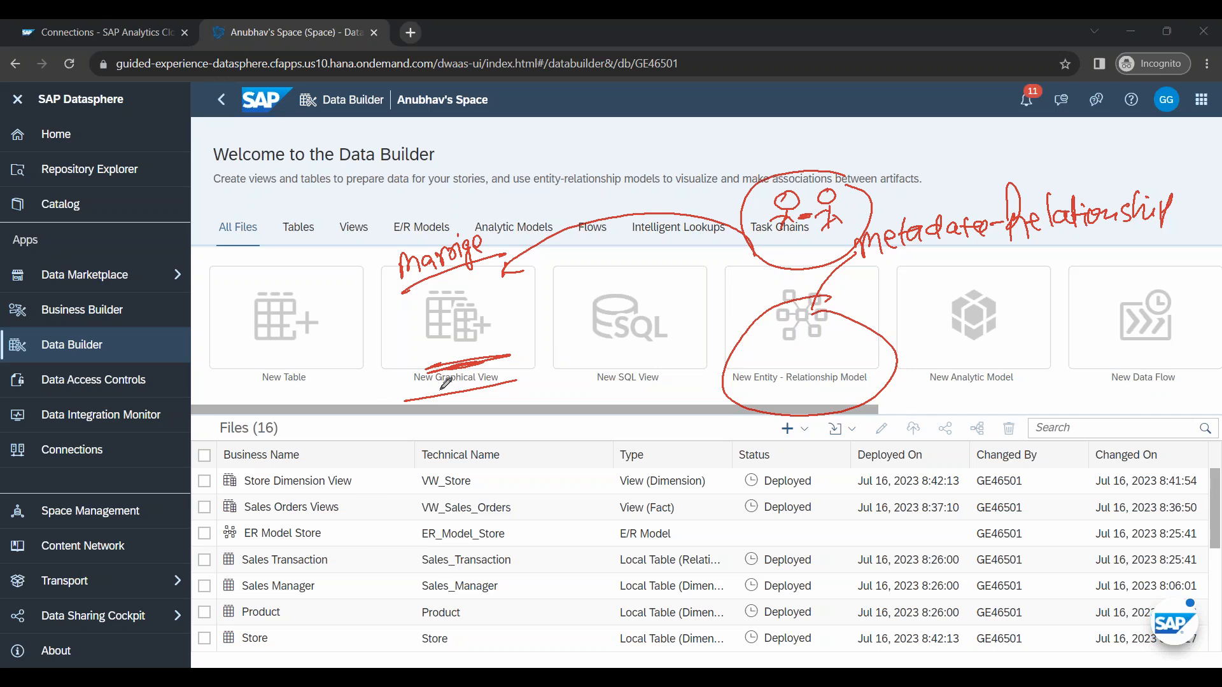
{"action": "left_click_drag", "start_coordinate": [474, 377], "coordinate": [431, 384]}
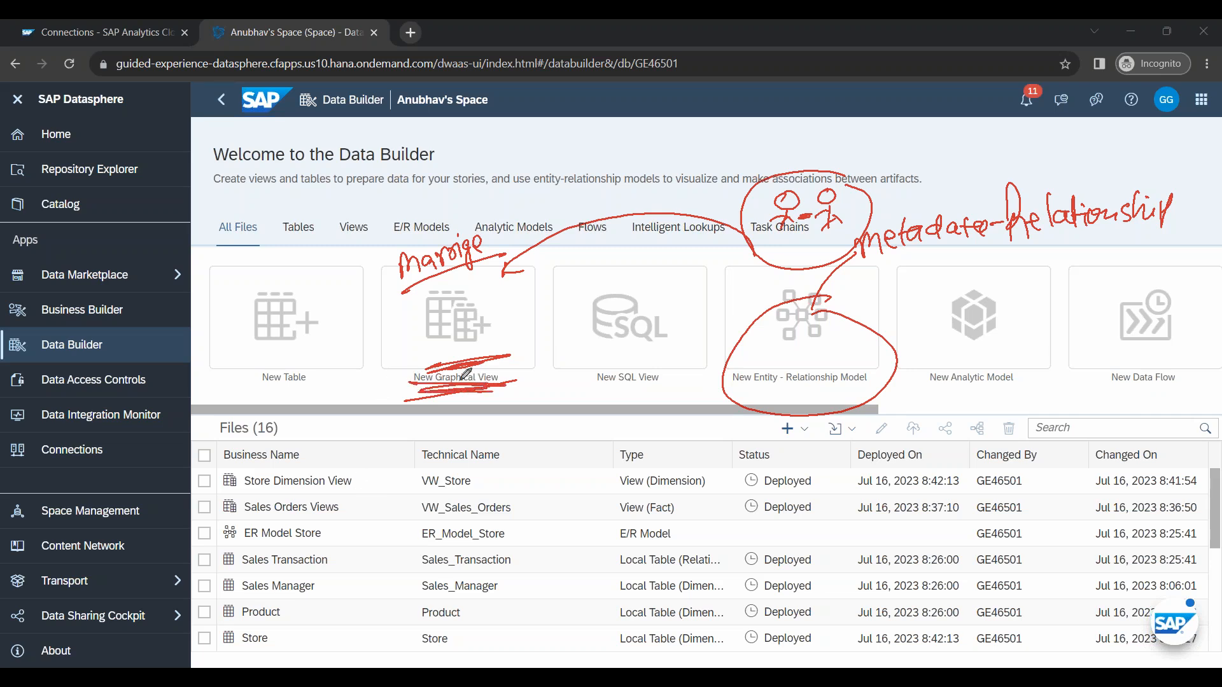
{"action": "mouse_move", "coordinate": [326, 396]}
{"action": "left_mouse_down"}
{"action": "mouse_move", "coordinate": [369, 379]}
{"action": "mouse_move", "coordinate": [385, 386]}
{"action": "left_mouse_up"}
{"action": "left_click_drag", "start_coordinate": [676, 403], "coordinate": [743, 396]}
{"action": "left_click_drag", "start_coordinate": [761, 345], "coordinate": [825, 394]}
{"action": "left_click_drag", "start_coordinate": [821, 343], "coordinate": [748, 410]}
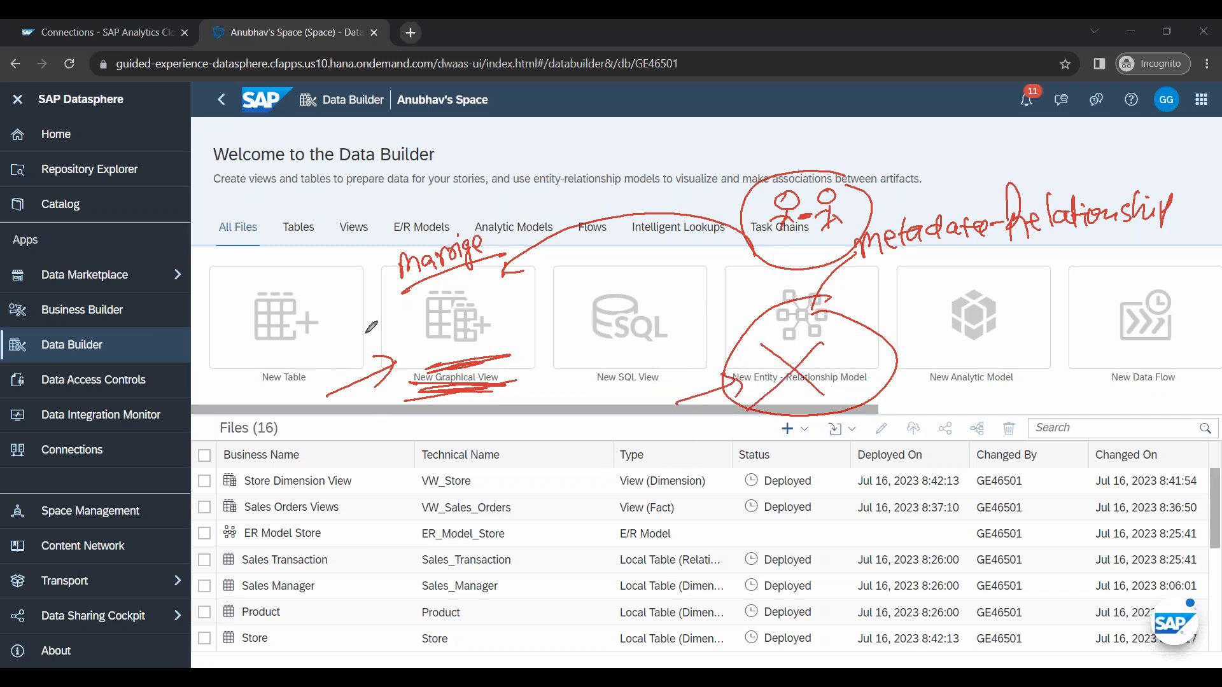
{"action": "mouse_move", "coordinate": [407, 354]}
{"action": "left_mouse_down"}
{"action": "mouse_move", "coordinate": [445, 332]}
{"action": "mouse_move", "coordinate": [453, 347]}
{"action": "mouse_move", "coordinate": [487, 344]}
{"action": "left_mouse_up"}
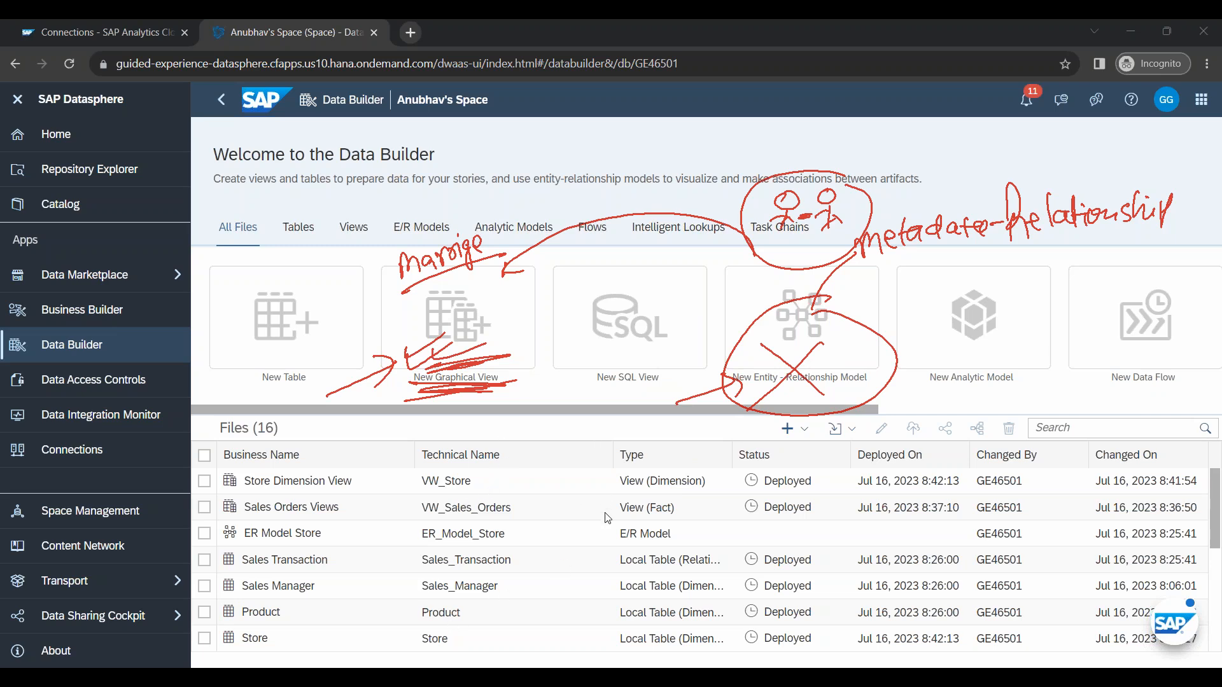
{"action": "left_click", "coordinate": [624, 546]}
{"action": "key", "text": "Escape"}
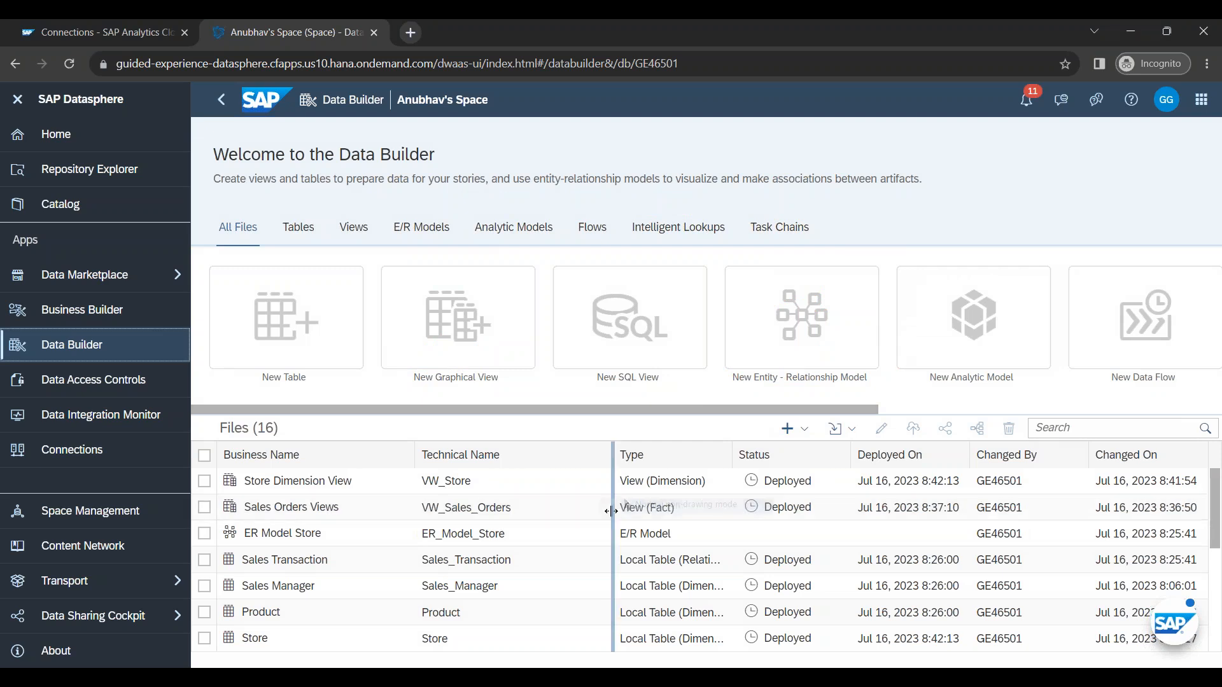